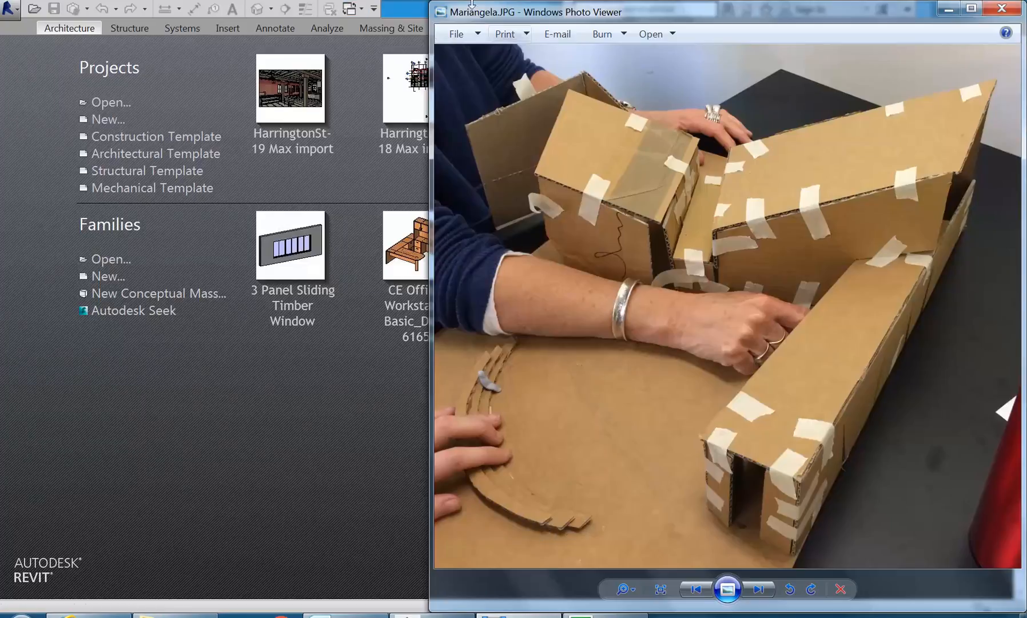
# - Switch to Revit and create a new project from the Architectural Template
pyautogui.click(411, 11)
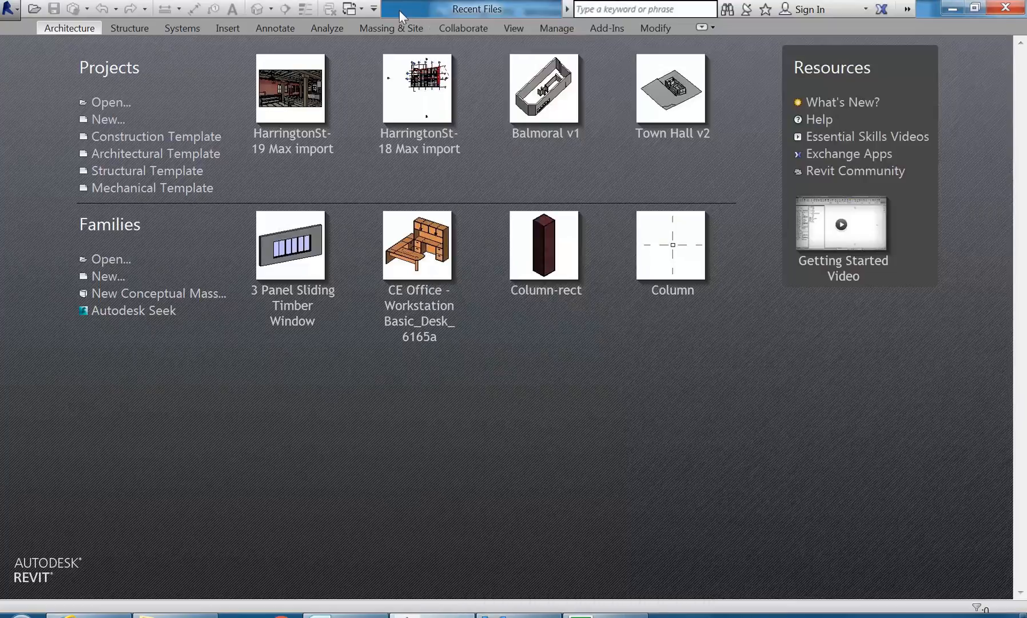
pyautogui.click(100, 120)
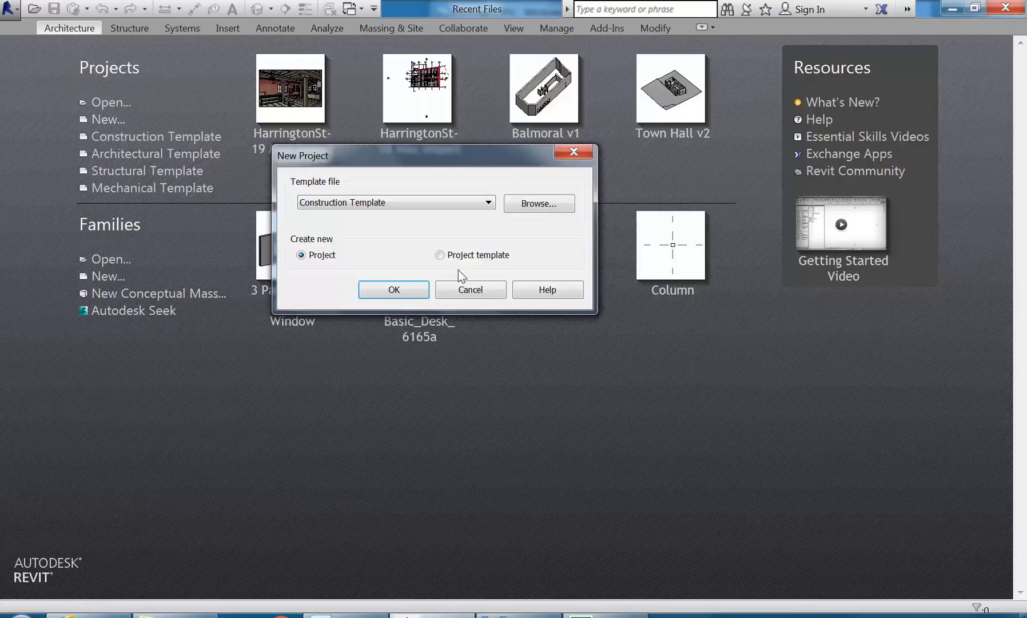
pyautogui.click(413, 201)
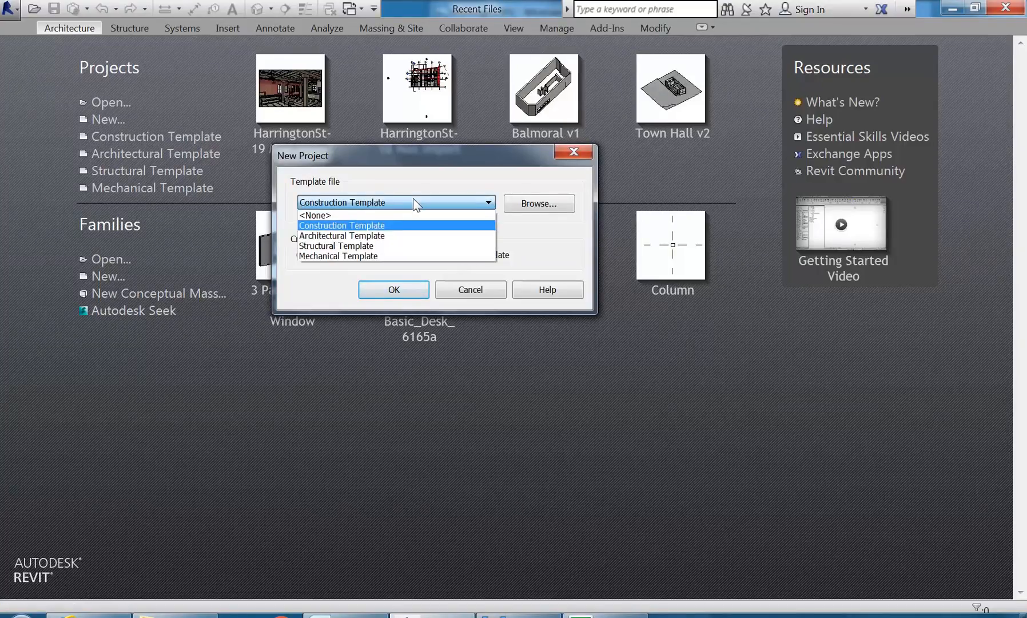
pyautogui.click(388, 233)
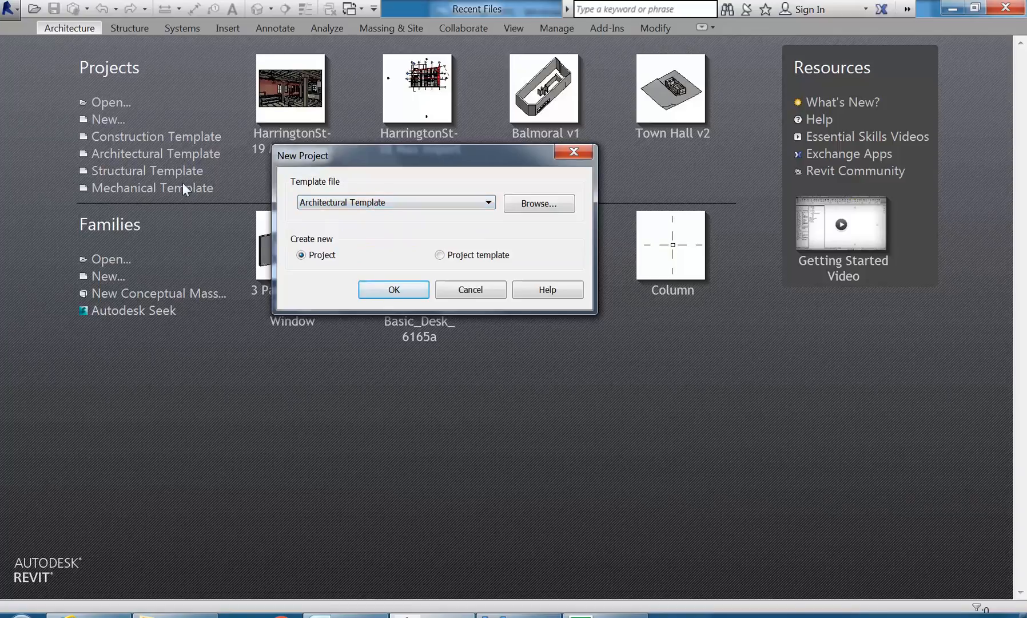
pyautogui.click(394, 288)
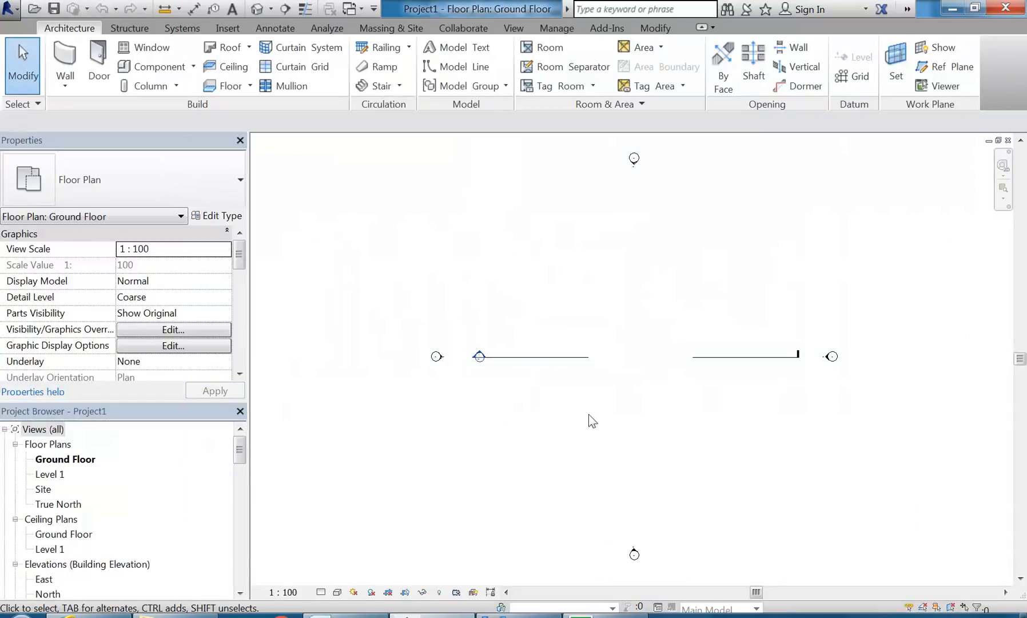
pyautogui.moveTo(594, 302); pyautogui.dragTo(571, 304, button='middle')
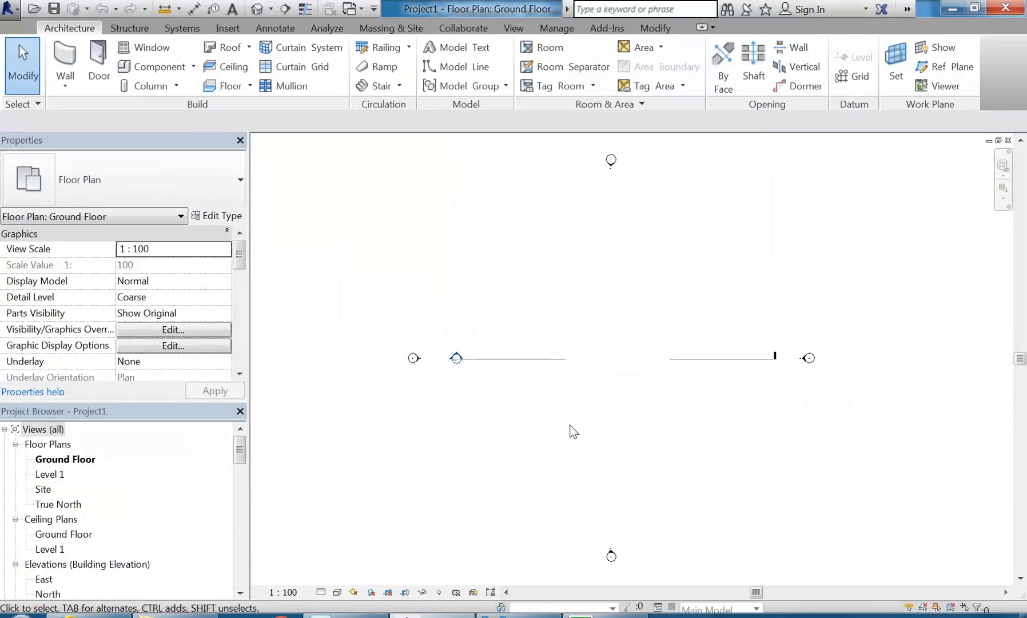
# - Switch to Windows Photo Viewer, examine the cardboard building model's forms and platform, and return to Revit
pyautogui.hotkey('alt', 'Tab')
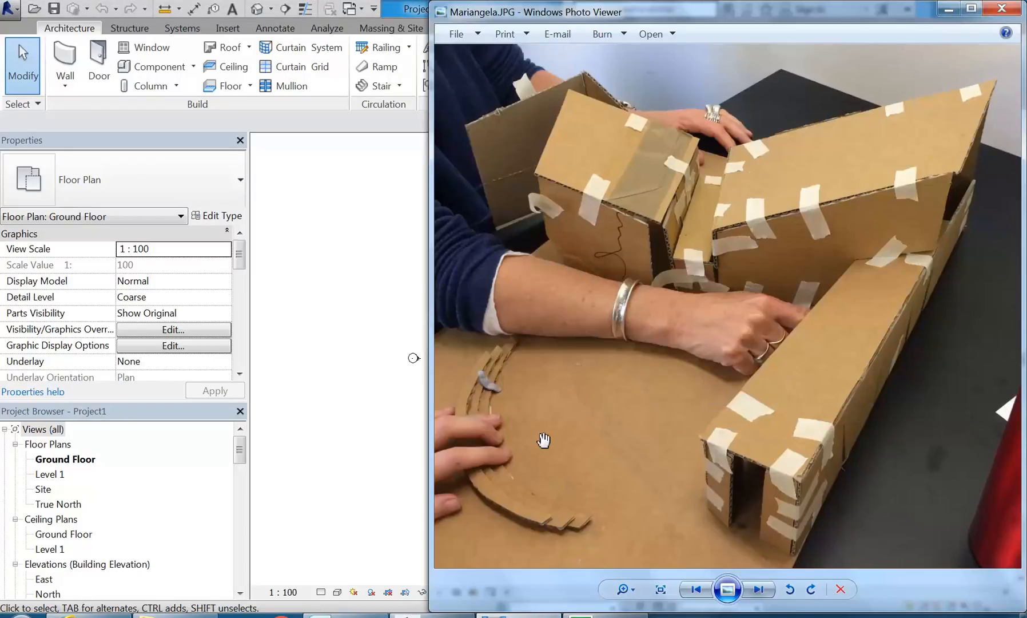
pyautogui.moveTo(607, 441); pyautogui.dragTo(645, 362)
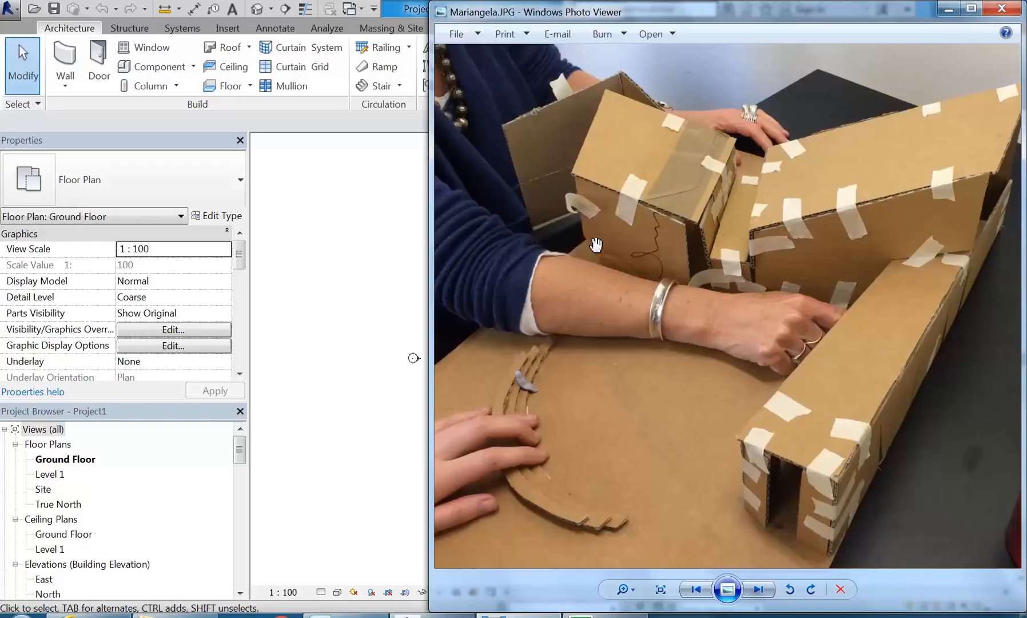
pyautogui.click(413, 539)
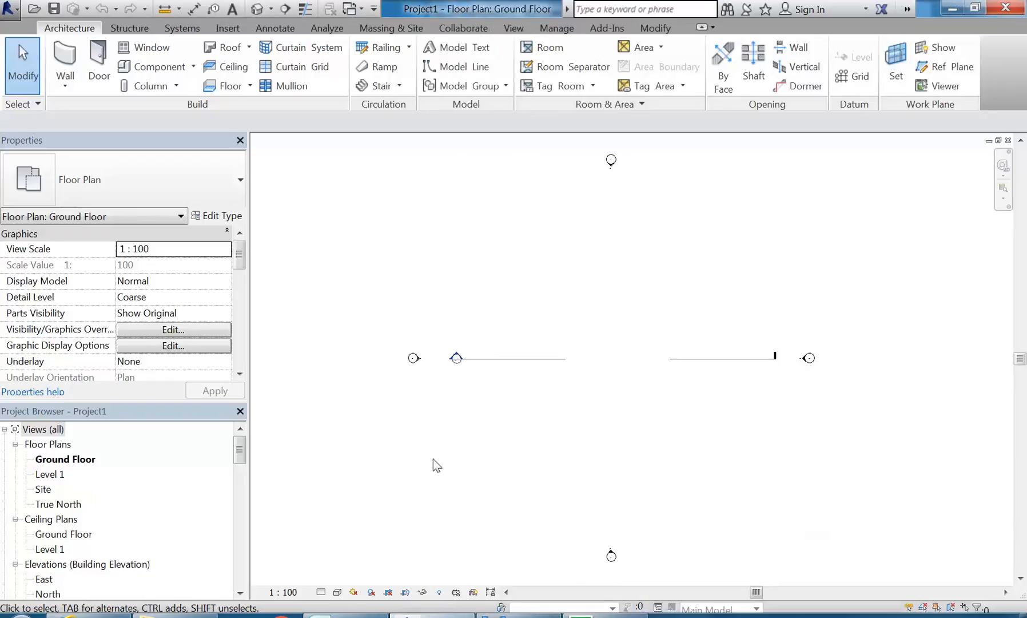
pyautogui.moveTo(537, 425); pyautogui.dragTo(532, 423, button='middle')
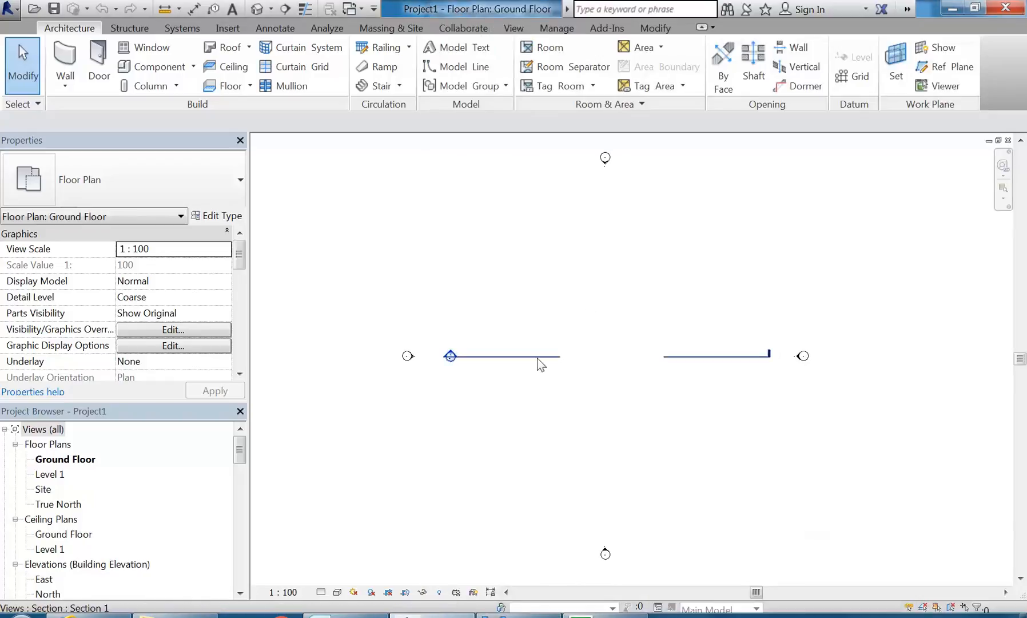
# - Open the South elevation and draw a new level at about 900 above Ground Floor, aligned with the existing levels' ends
pyautogui.moveTo(241, 452); pyautogui.dragTo(240, 472)
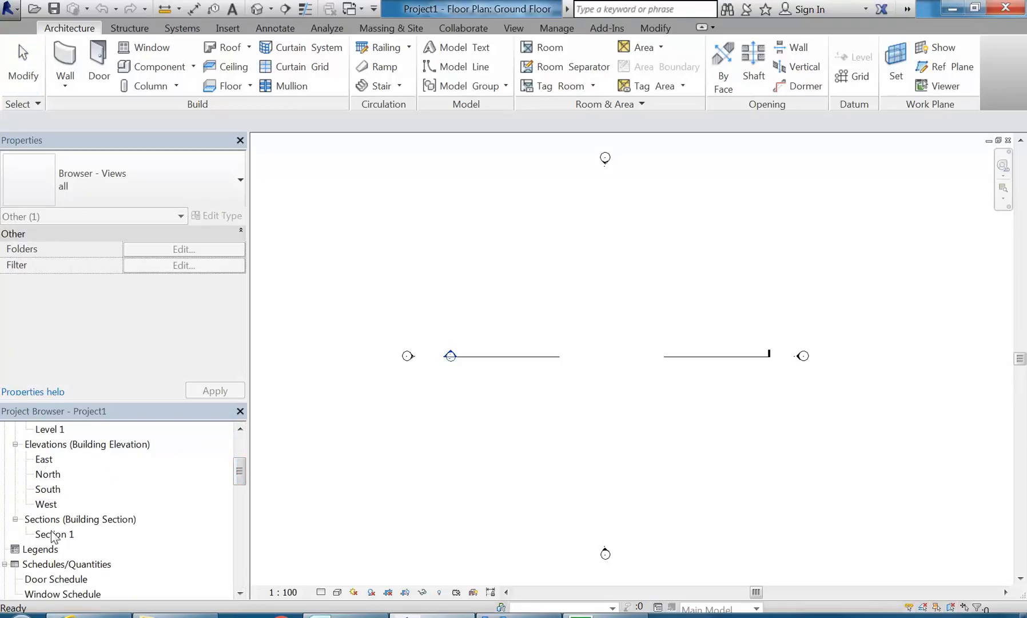
pyautogui.doubleClick(46, 491)
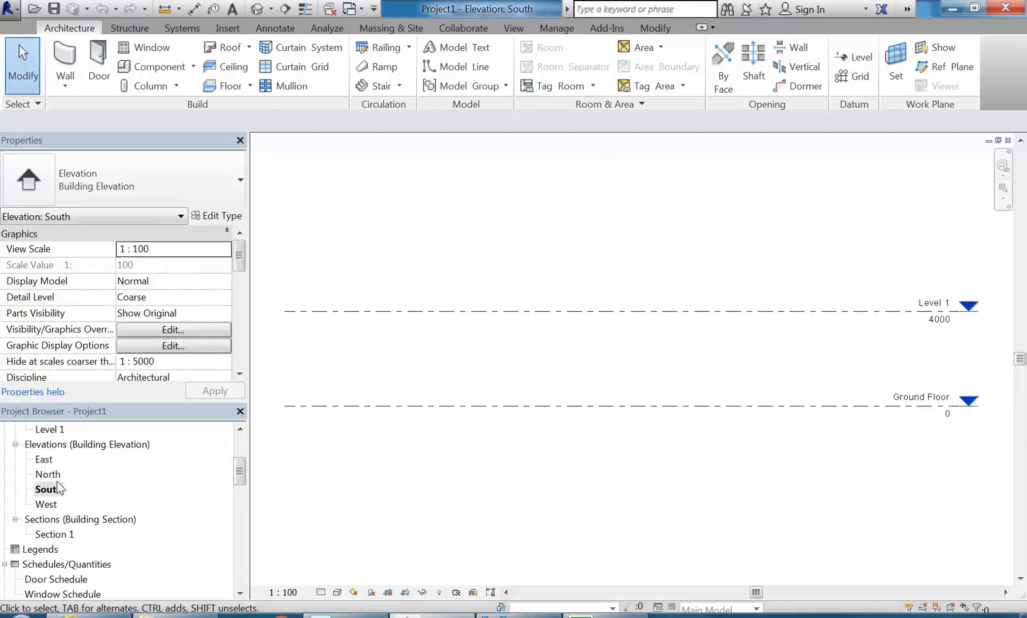
pyautogui.moveTo(638, 348); pyautogui.dragTo(648, 356, button='middle')
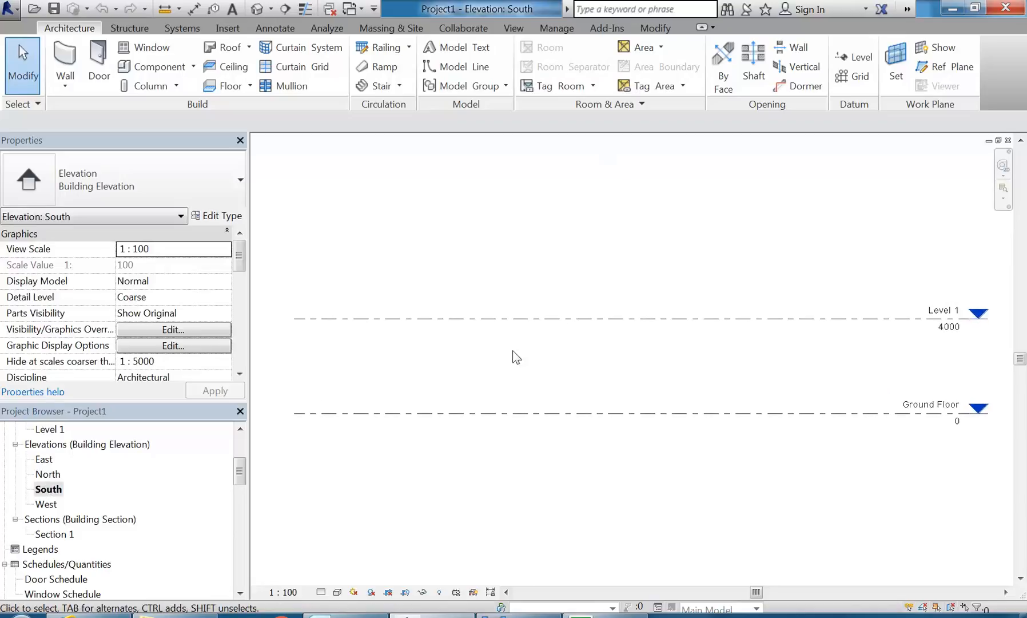
pyautogui.click(854, 58)
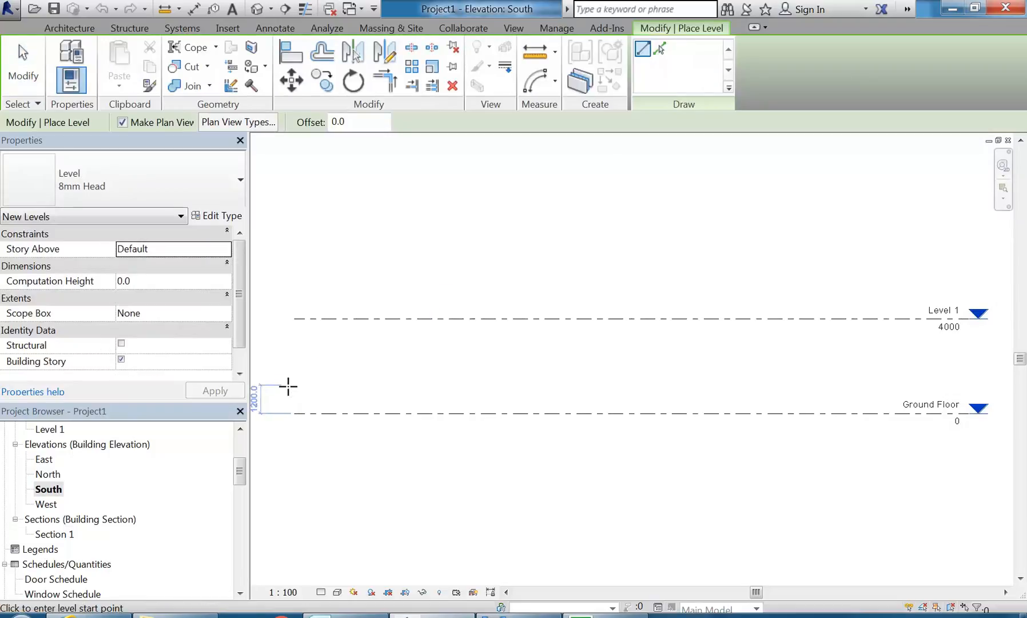
pyautogui.click(294, 391)
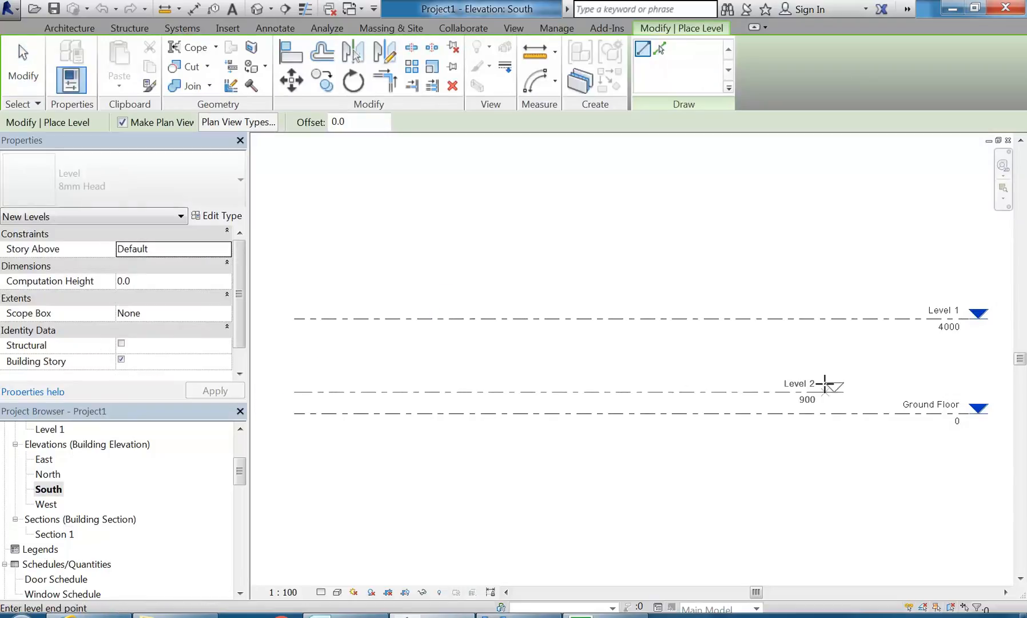
pyautogui.scroll(5, 715, 357)
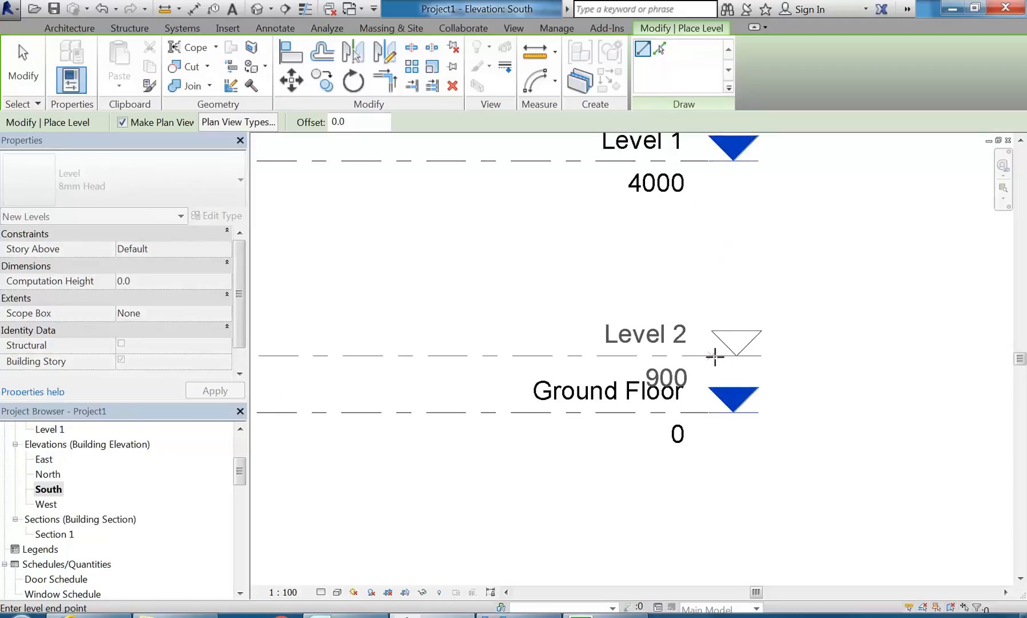
pyautogui.click(711, 358)
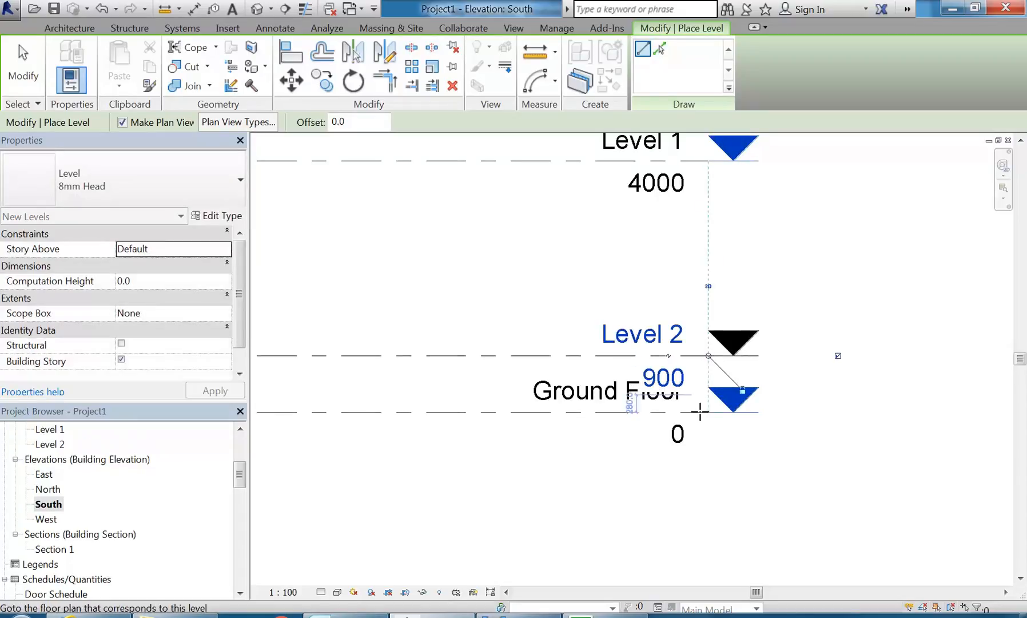
# - Check the cardboard model photo in Windows Photo Viewer, return to Revit, and set Level 2's elevation to 450
pyautogui.hotkey('alt', 'Tab')
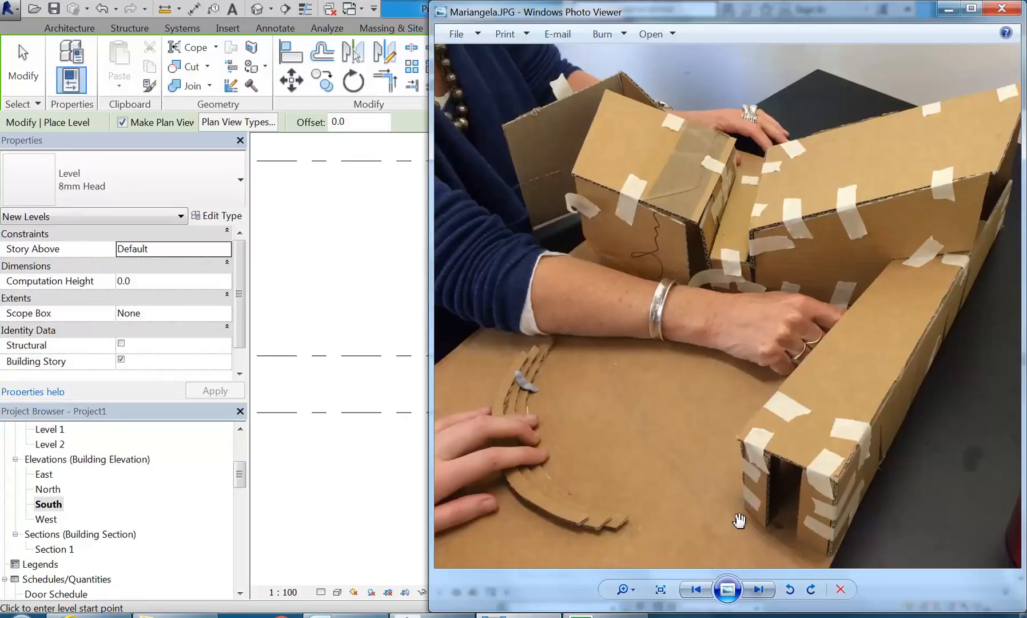
pyautogui.click(948, 10)
pyautogui.scroll(3, 675, 360)
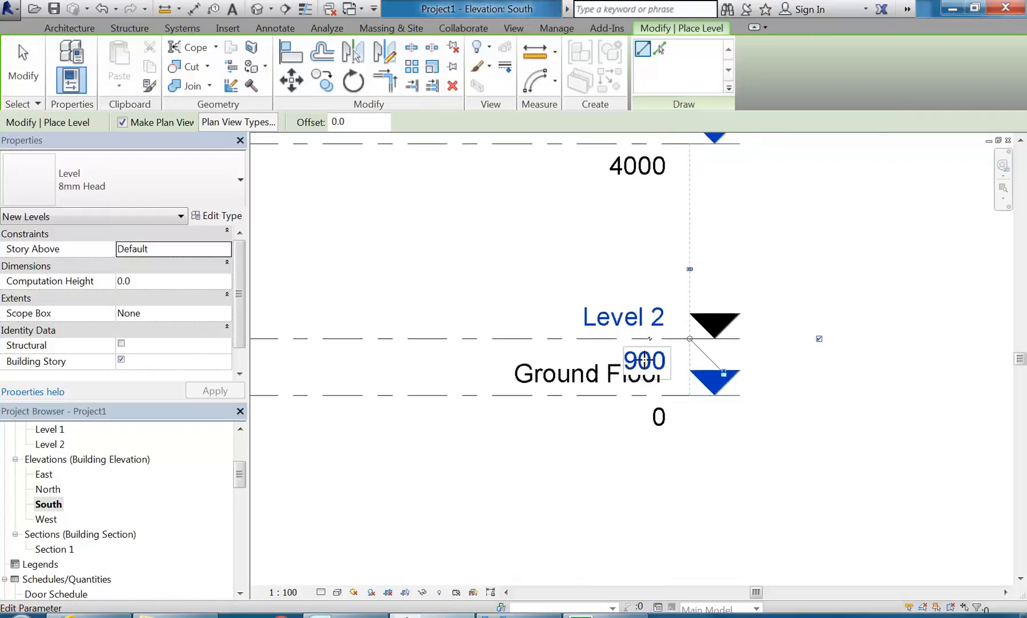
pyautogui.click(640, 364)
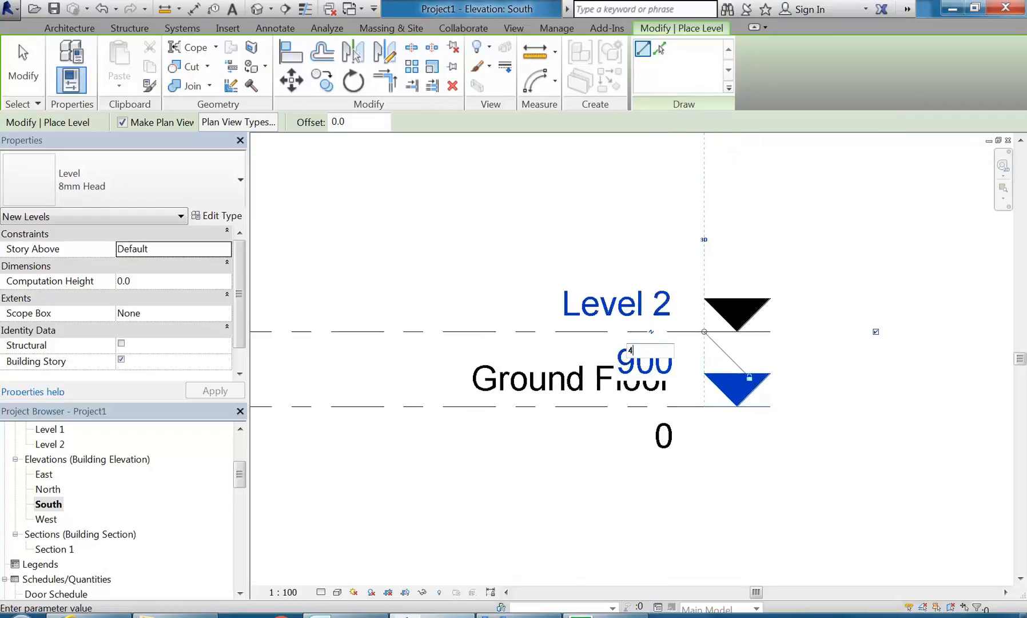
pyautogui.press('Return')
pyautogui.rightClick(453, 246)
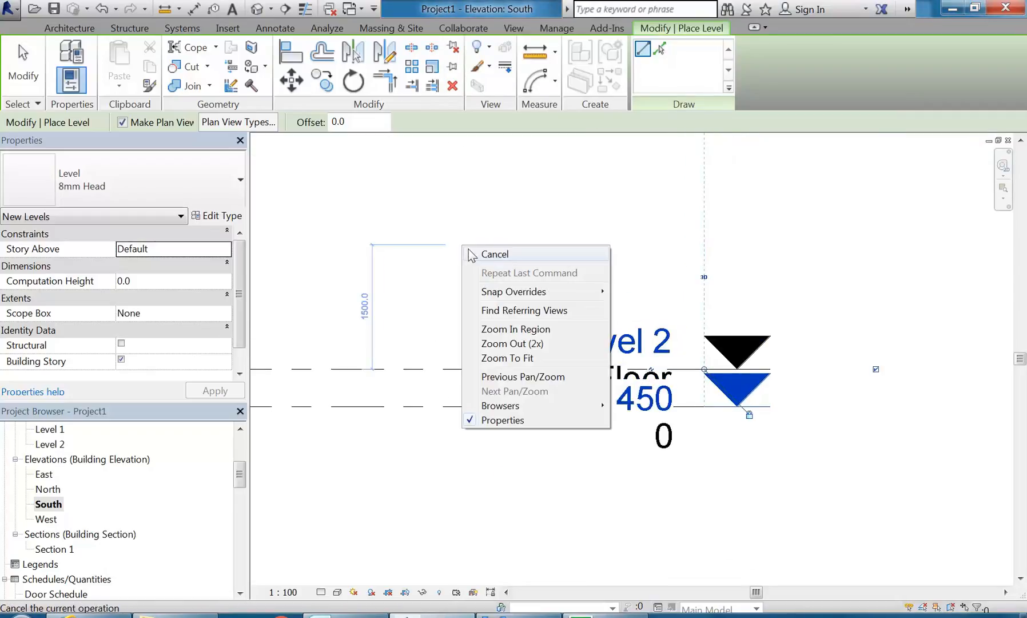
pyautogui.click(489, 257)
pyautogui.rightClick(489, 256)
pyautogui.click(513, 268)
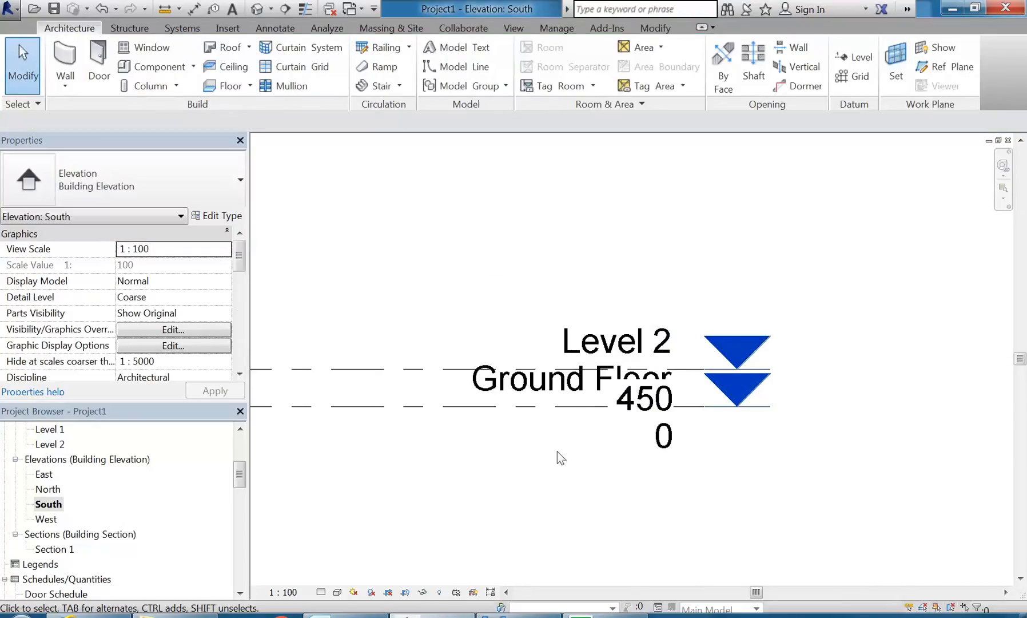
# - Set the South elevation's scale to 1:50 and add an elbow to Level 2, raising its head clear of the Ground Floor label
pyautogui.click(273, 593)
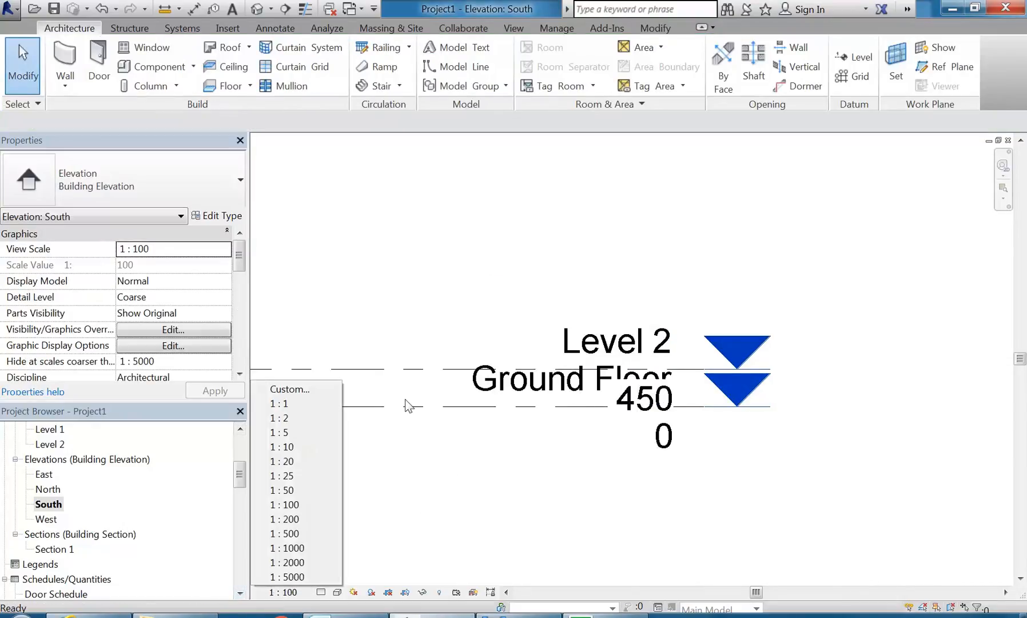
pyautogui.click(284, 491)
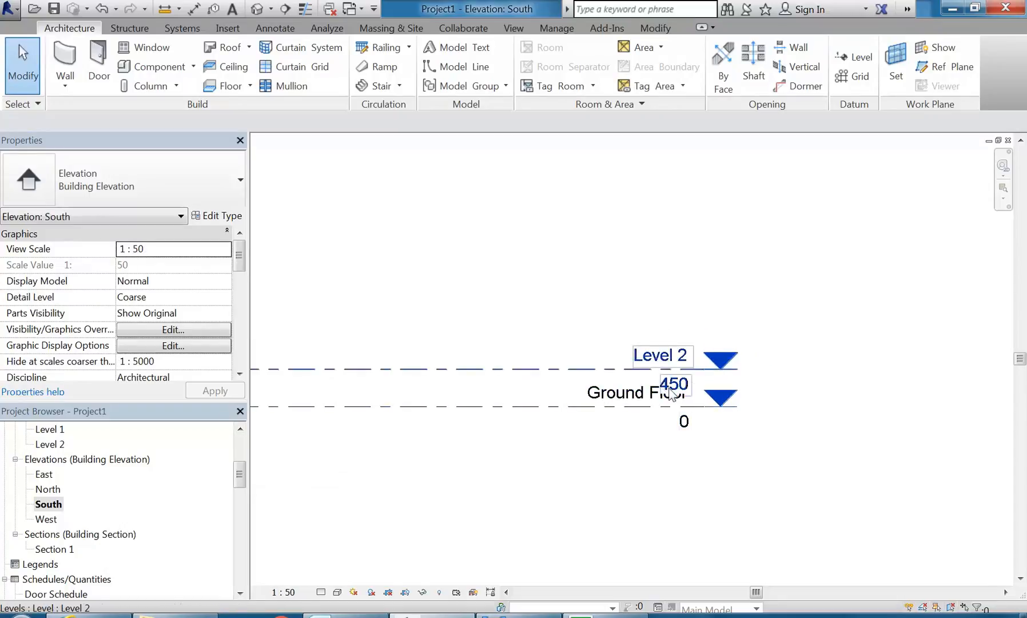
pyautogui.scroll(3, 650, 377)
pyautogui.click(534, 360)
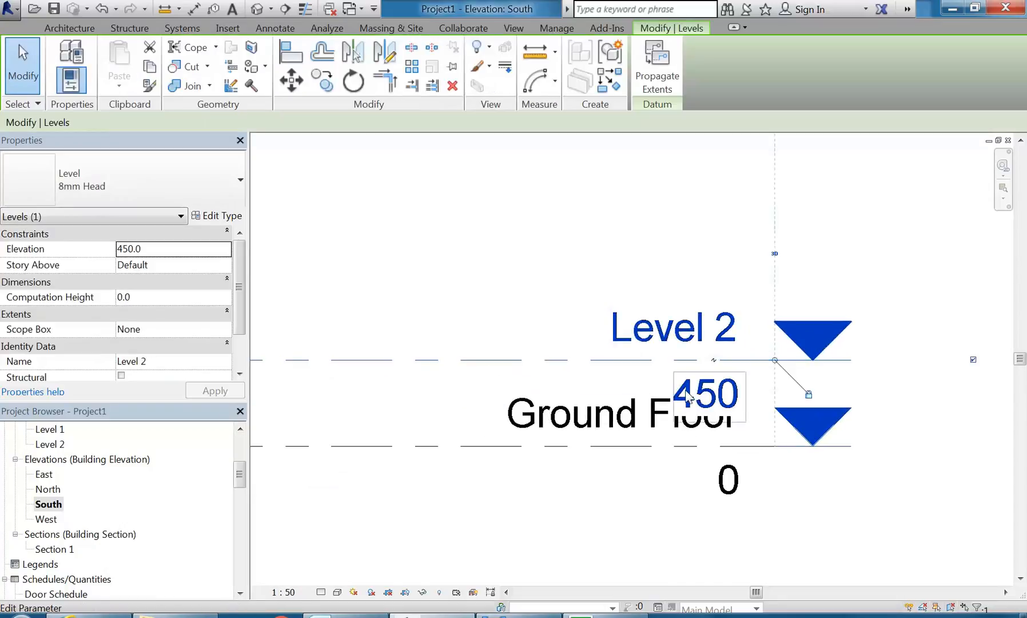
pyautogui.click(712, 362)
pyautogui.moveTo(714, 421); pyautogui.dragTo(699, 306)
pyautogui.click(423, 349)
pyautogui.scroll(-3, 602, 327)
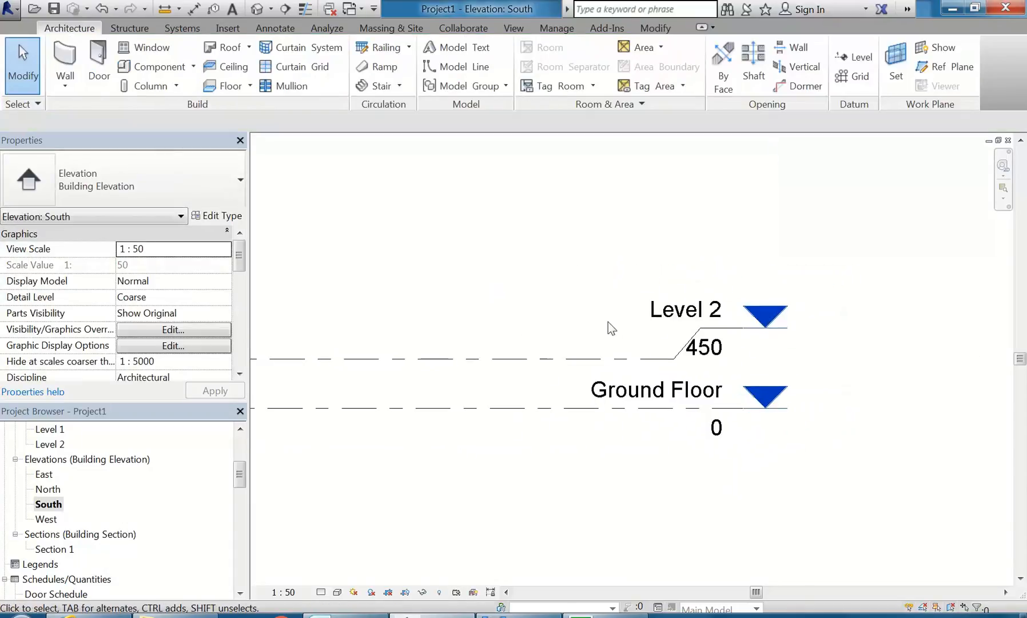
pyautogui.scroll(-4, 681, 342)
pyautogui.moveTo(621, 318); pyautogui.dragTo(630, 349, button='middle')
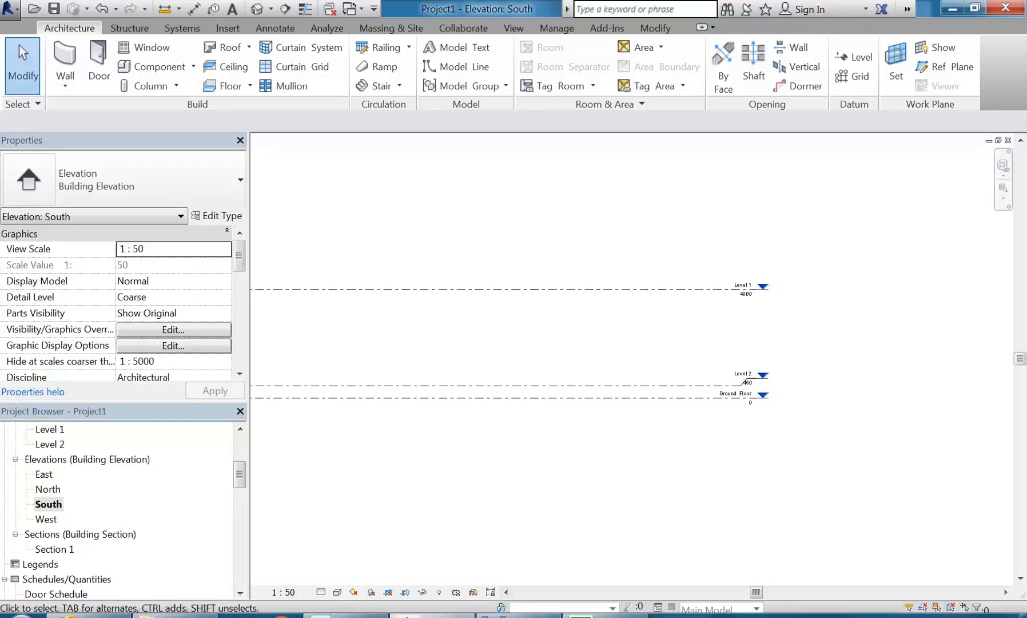
# - Review the model photo in Windows Photo Viewer, return to Revit, and set Level 1's elevation to 9000
pyautogui.click(519, 615)
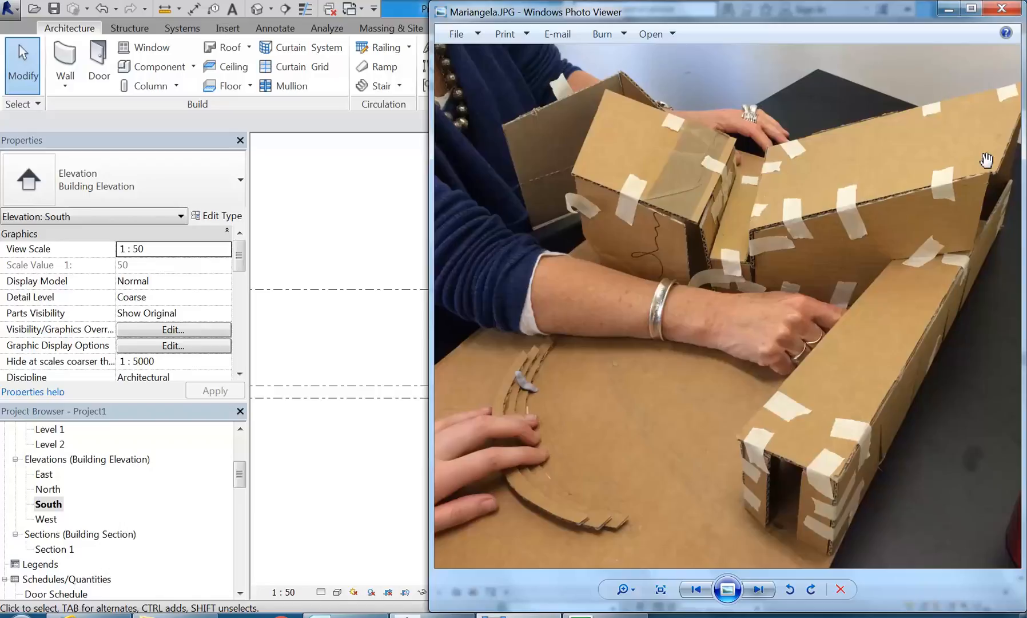
pyautogui.click(948, 8)
pyautogui.scroll(1, 771, 320)
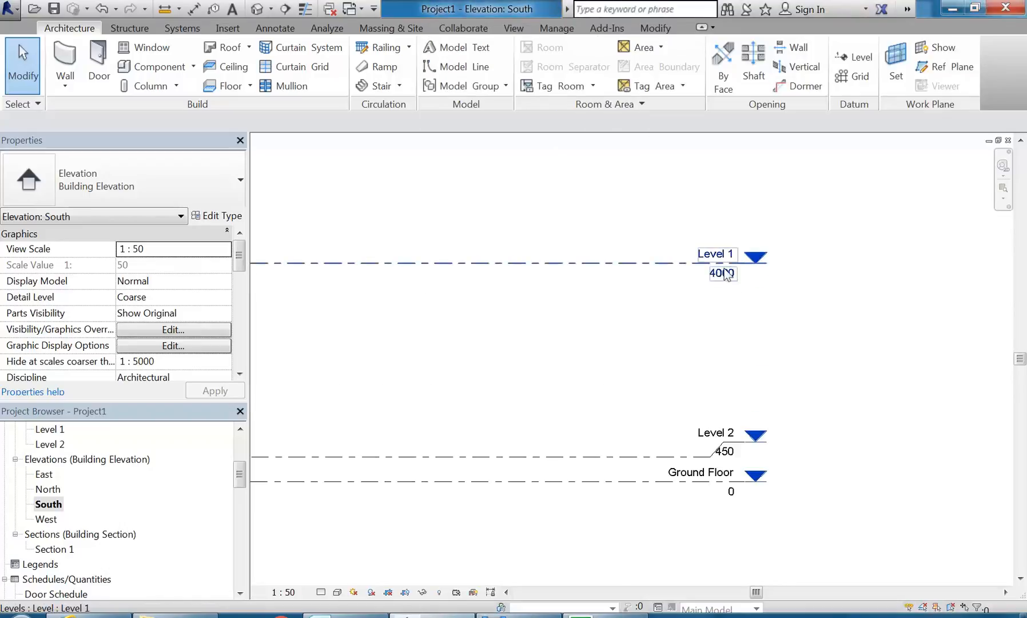
pyautogui.click(725, 274)
pyautogui.click(725, 274)
pyautogui.write('9')
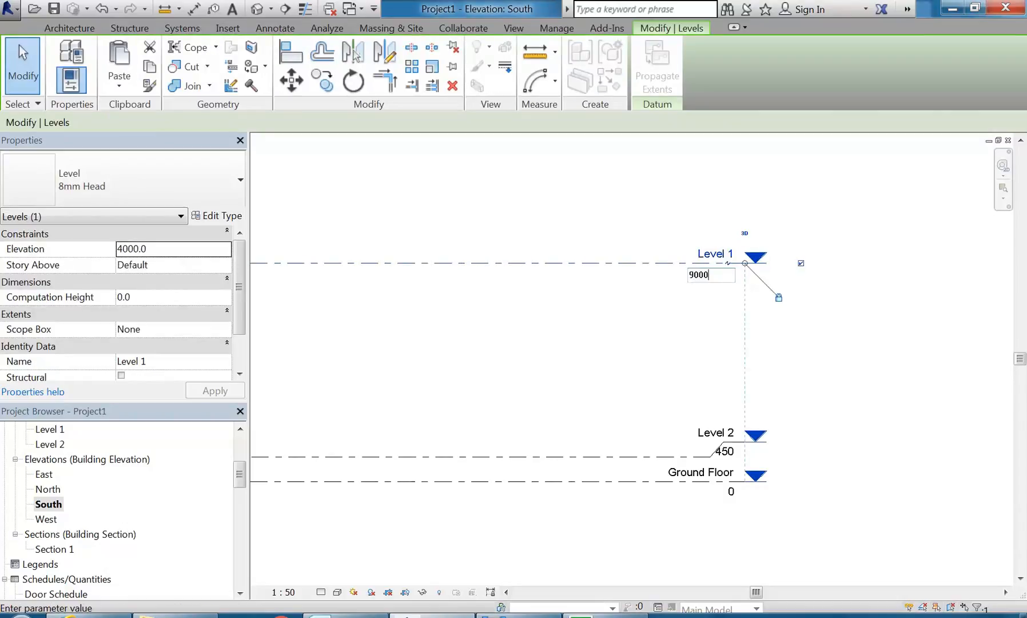
pyautogui.write('000')
pyautogui.press('Return')
pyautogui.click(590, 256)
pyautogui.scroll(-2, 658, 435)
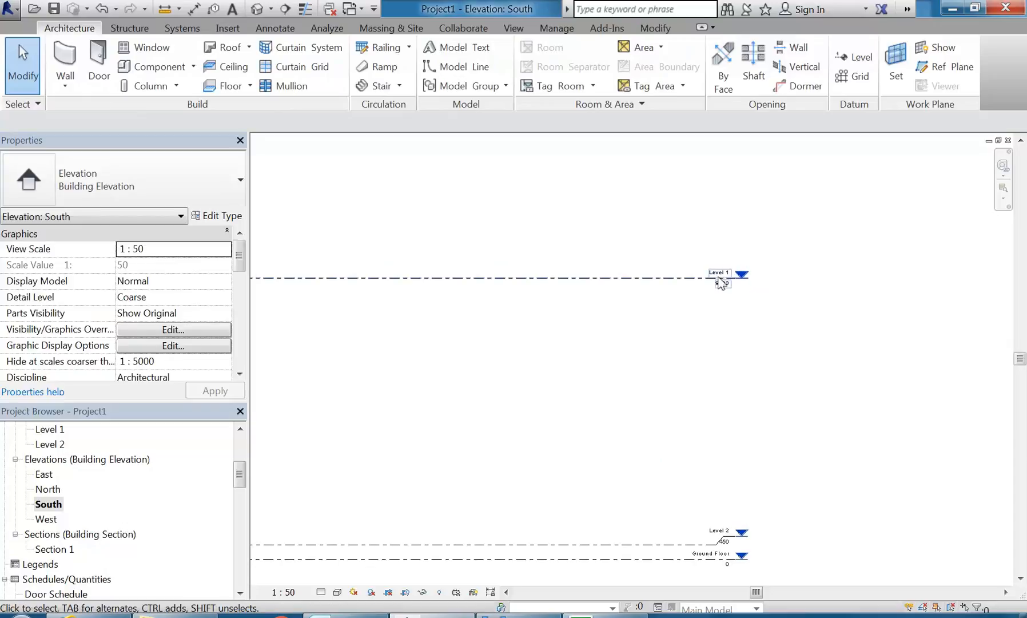
# - Rename Level 1 as Ridge, including its corresponding views
pyautogui.click(716, 272)
pyautogui.click(716, 273)
pyautogui.write('Ridge')
pyautogui.press('Return')
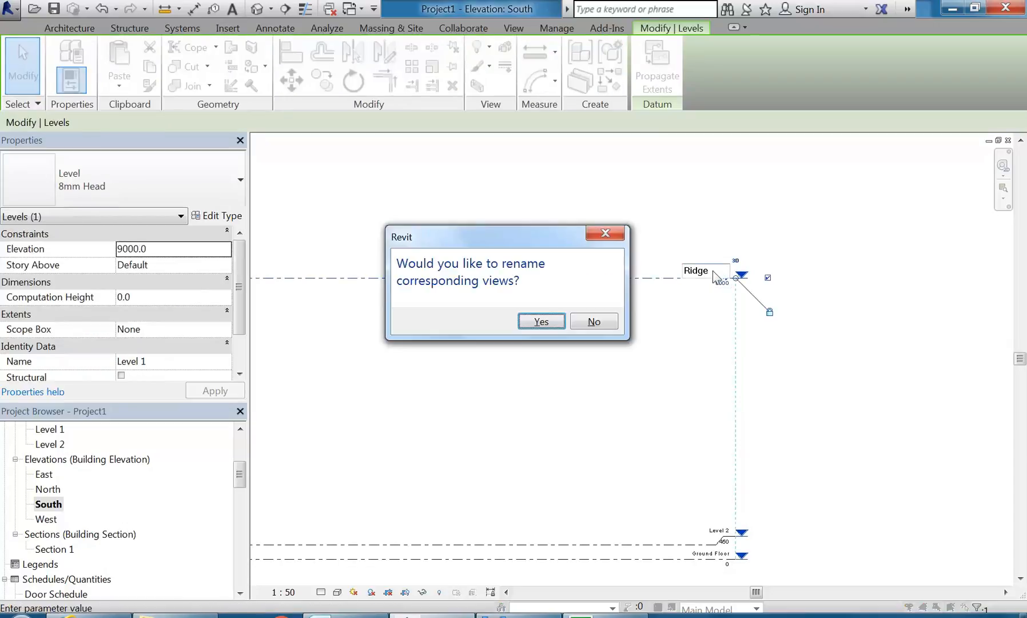
pyautogui.click(543, 322)
pyautogui.scroll(-1, 569, 358)
pyautogui.moveTo(579, 365); pyautogui.dragTo(767, 362, button='middle')
pyautogui.scroll(-1, 743, 356)
pyautogui.scroll(3, 150, 475)
# - Open the Ground Floor plan and start an in-place mass named Exterior Building Shell
pyautogui.doubleClick(77, 446)
pyautogui.moveTo(555, 306); pyautogui.dragTo(530, 294, button='middle')
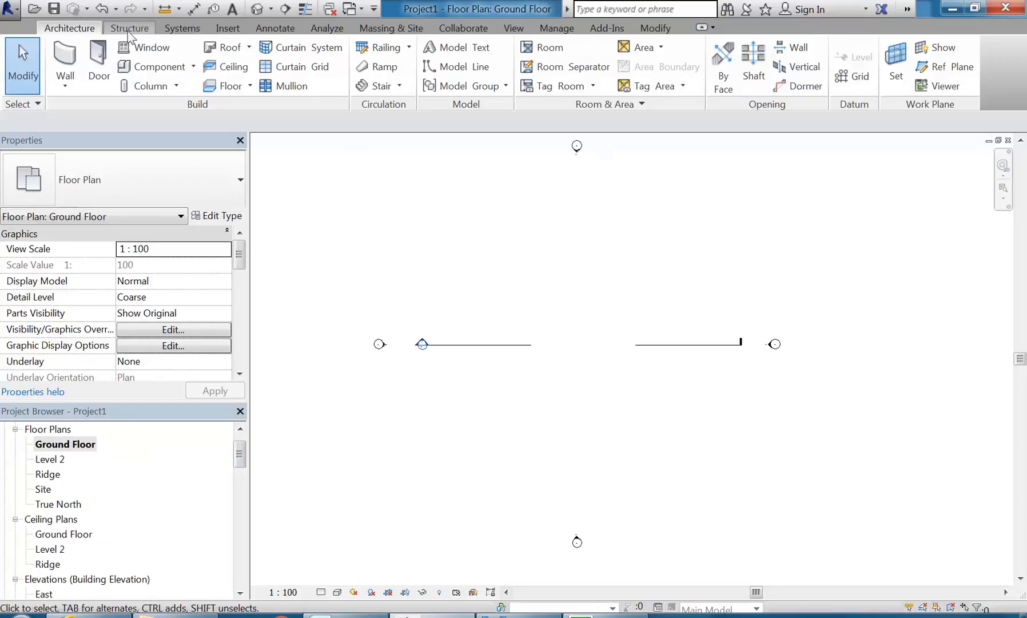
pyautogui.click(396, 31)
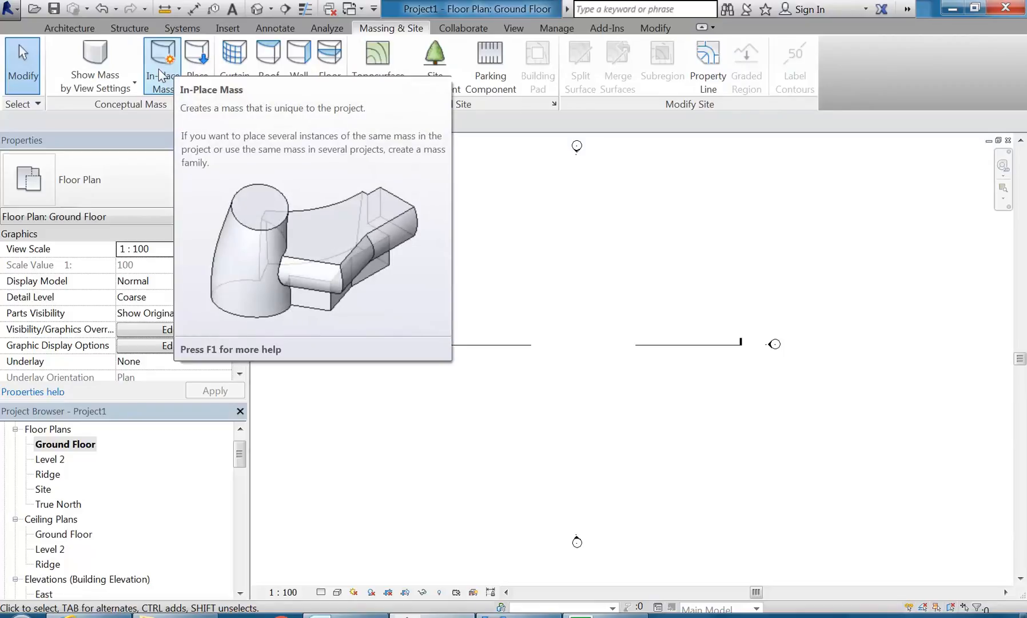
pyautogui.click(159, 69)
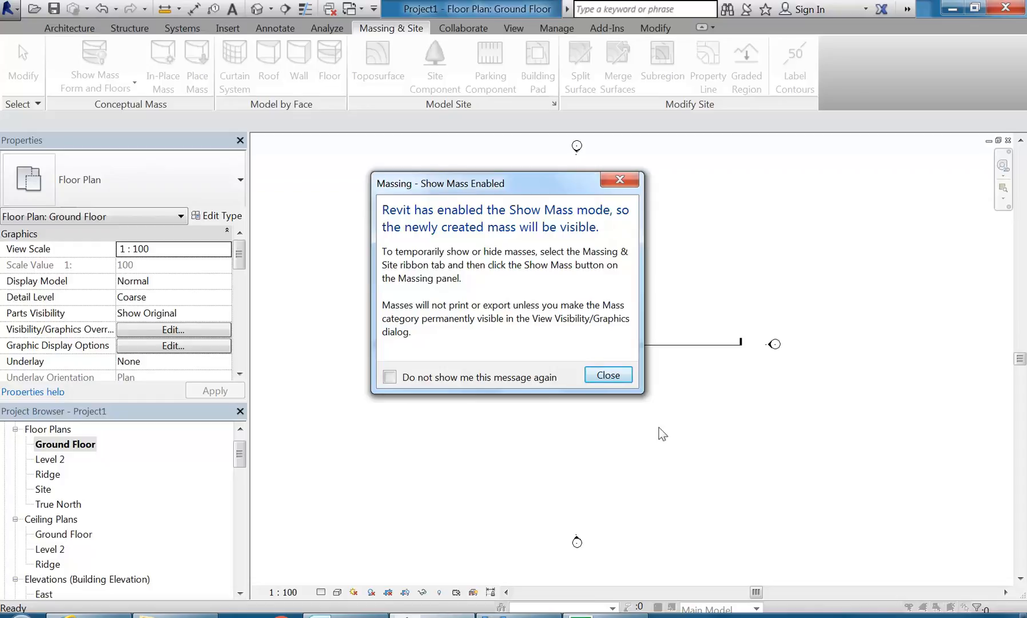
pyautogui.click(613, 381)
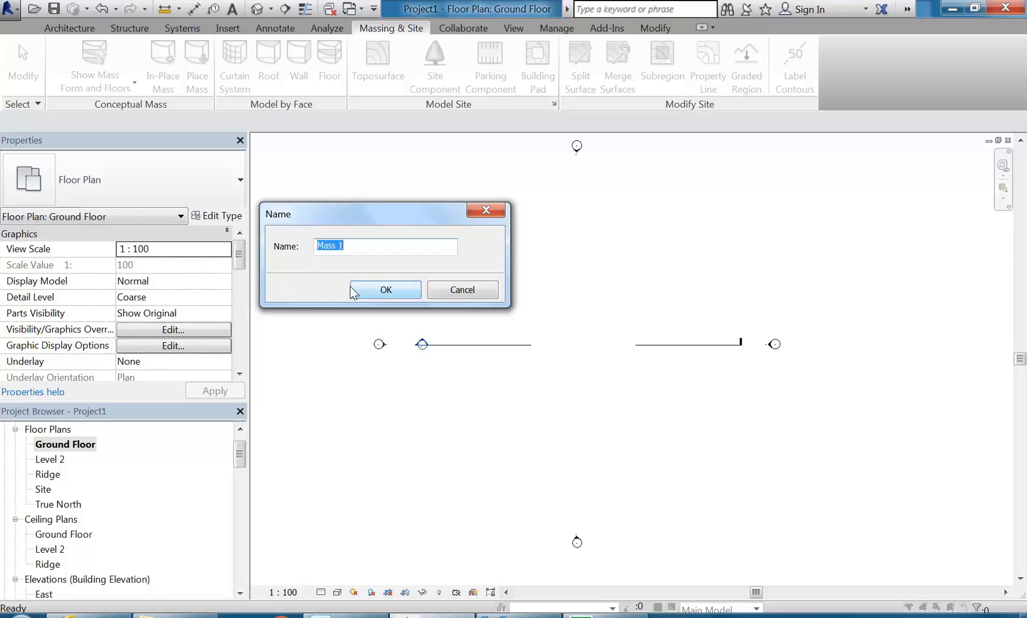
pyautogui.write('Exterior Building Shell')
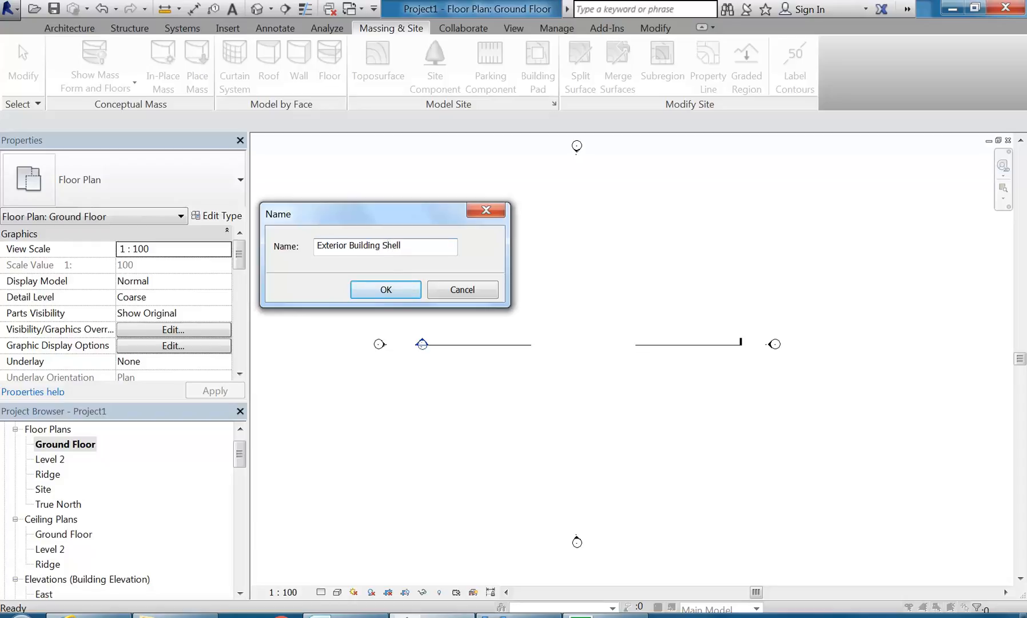
pyautogui.click(381, 295)
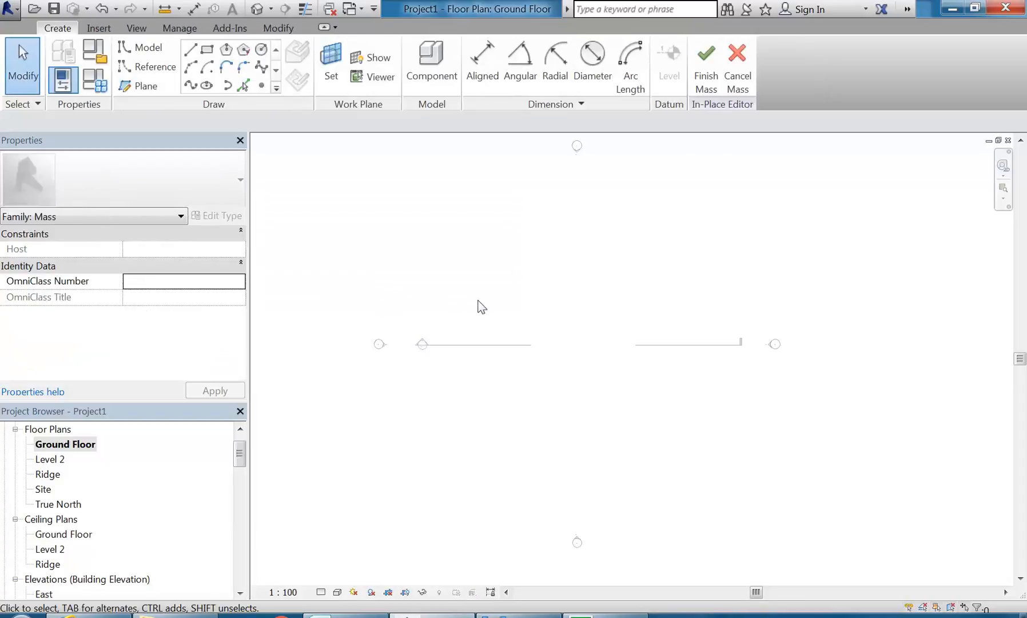
# - Bring up the model photo in Windows Photo Viewer, zoom it out, and arrange it beside a resized Revit window showing the plan
pyautogui.click(517, 615)
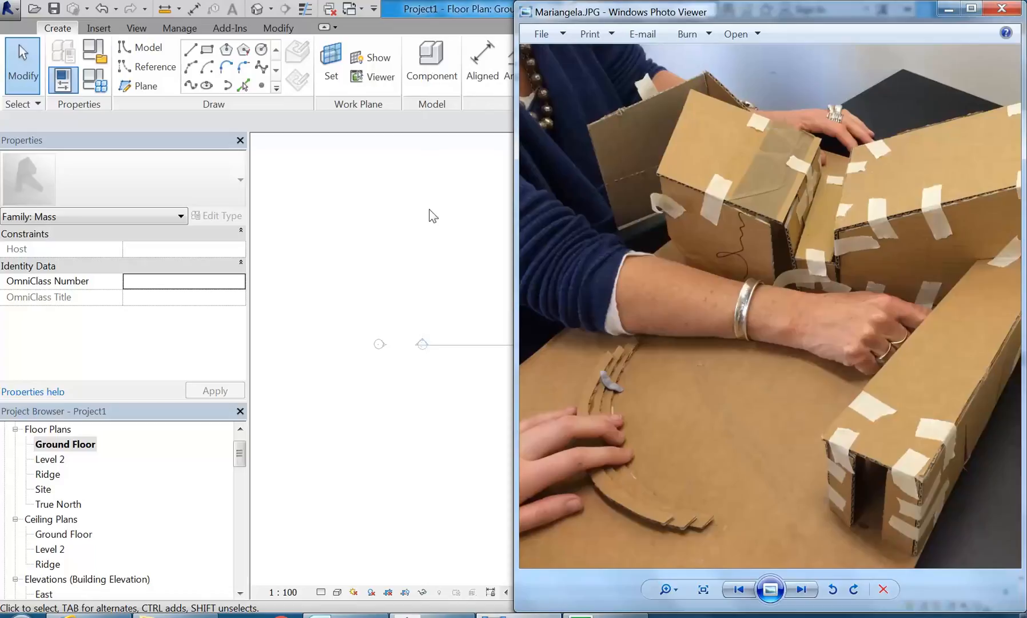
pyautogui.click(427, 231)
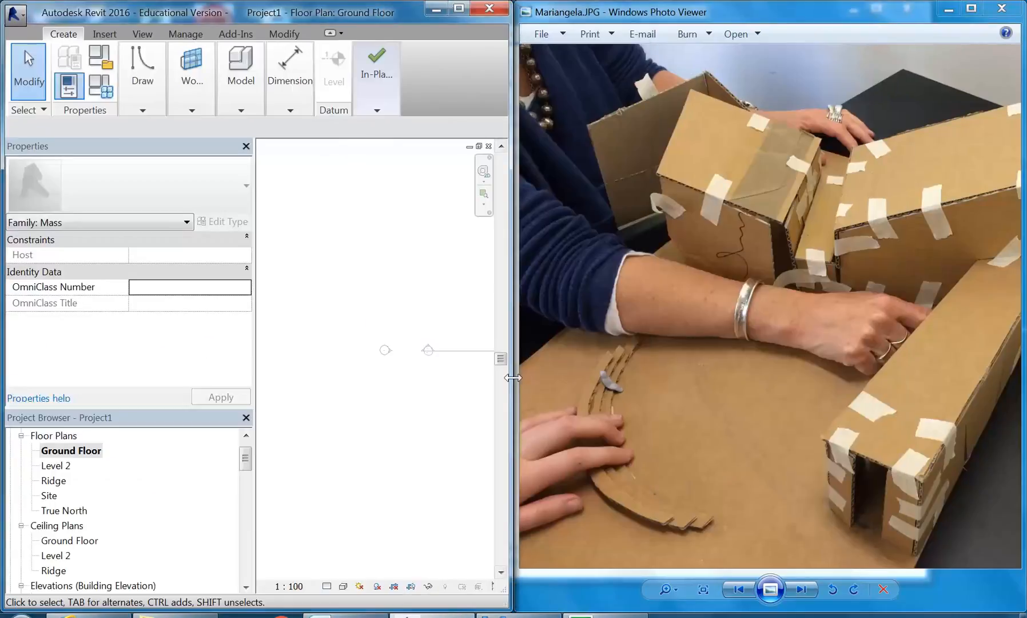
pyautogui.moveTo(507, 376); pyautogui.dragTo(685, 359)
pyautogui.moveTo(507, 322); pyautogui.dragTo(404, 304, button='middle')
pyautogui.scroll(-1, 476, 297)
pyautogui.moveTo(477, 298); pyautogui.dragTo(407, 287, button='middle')
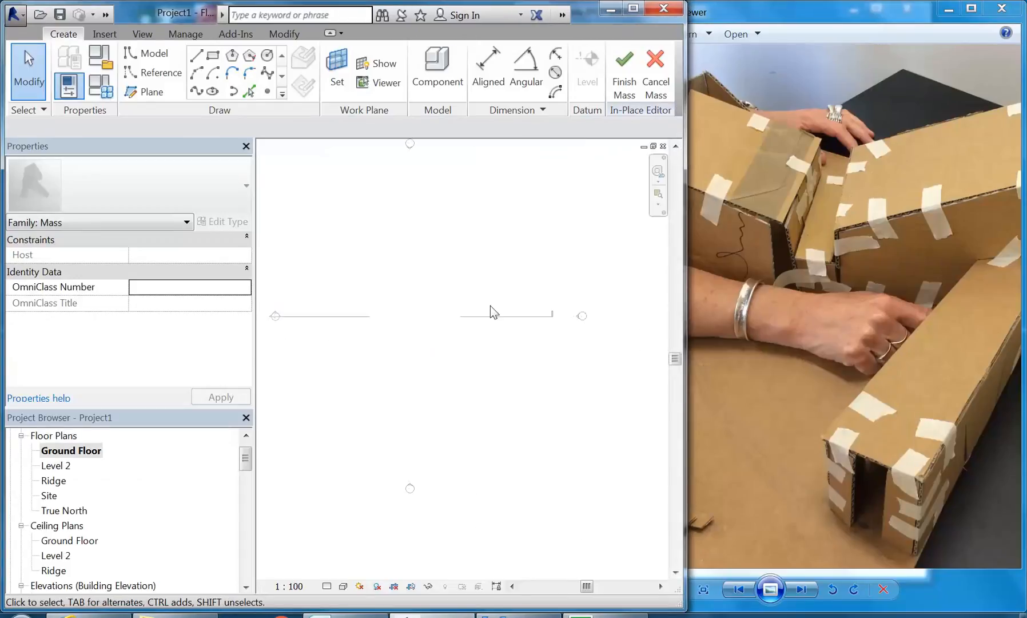
pyautogui.click(814, 367)
pyautogui.scroll(-2, 811, 369)
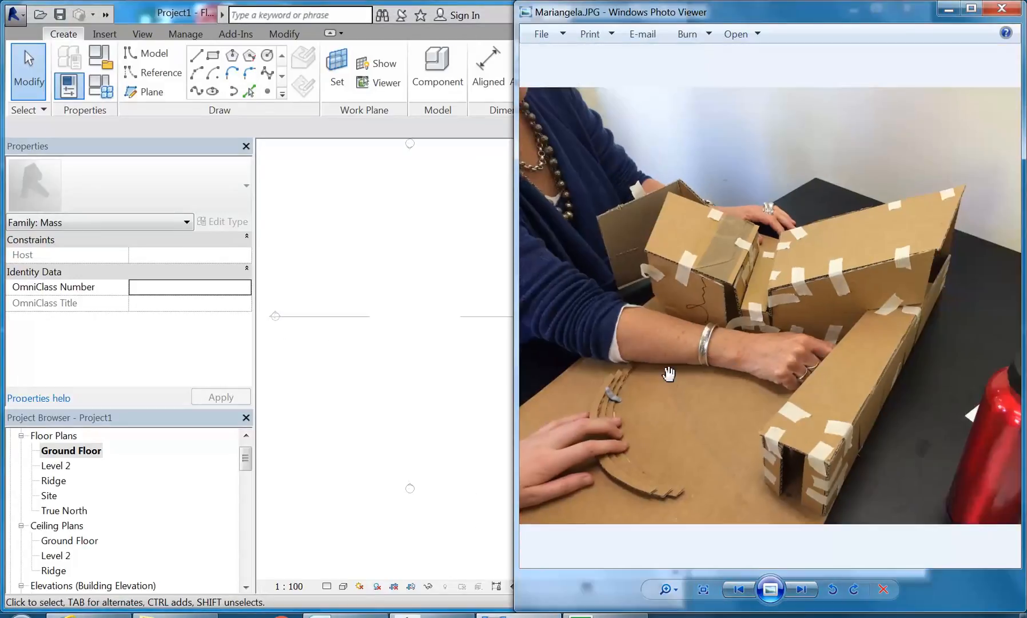
pyautogui.moveTo(516, 386); pyautogui.dragTo(636, 372)
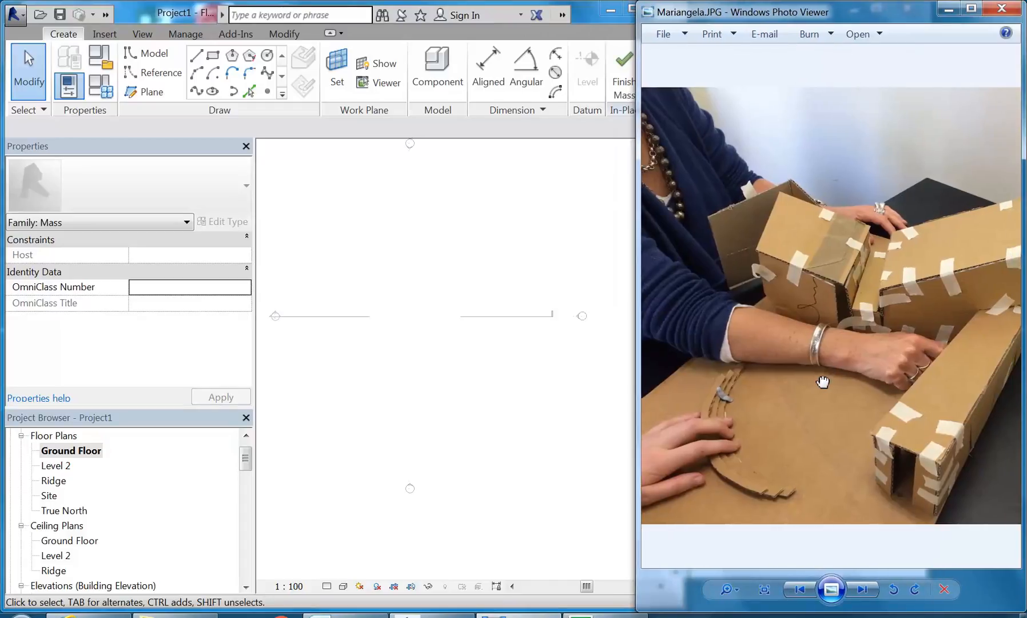
pyautogui.click(456, 262)
pyautogui.moveTo(457, 261)
pyautogui.mouseDown(button='middle')
pyautogui.moveTo(496, 266)
pyautogui.moveTo(470, 266)
pyautogui.mouseUp(button='middle')
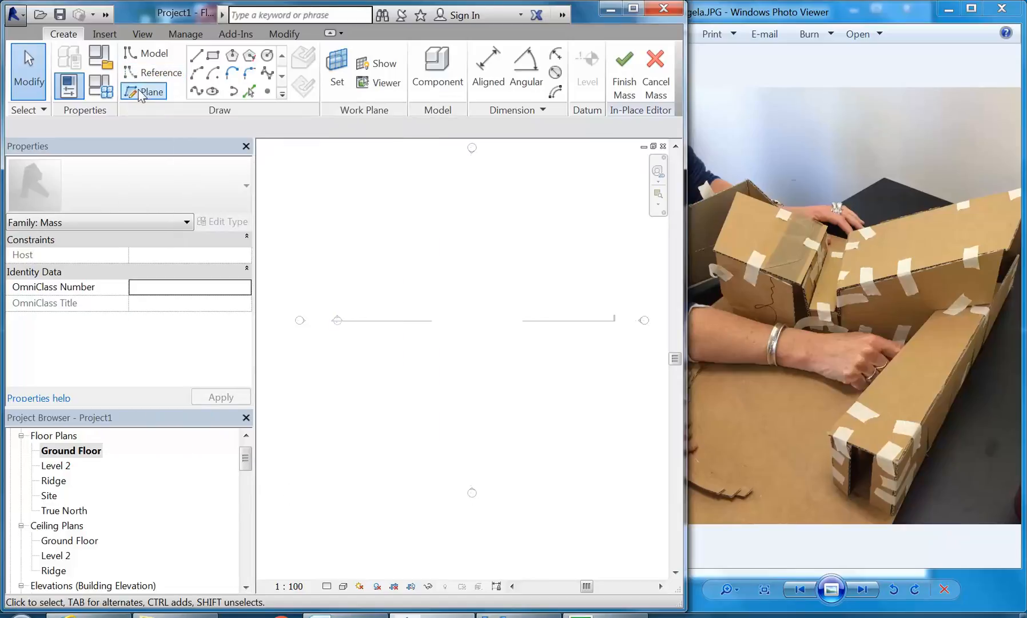
# - Draw a steep reference plane at 101° on the plan's west side and a shallow one about 7° off horizontal crossing its lower end
pyautogui.click(143, 91)
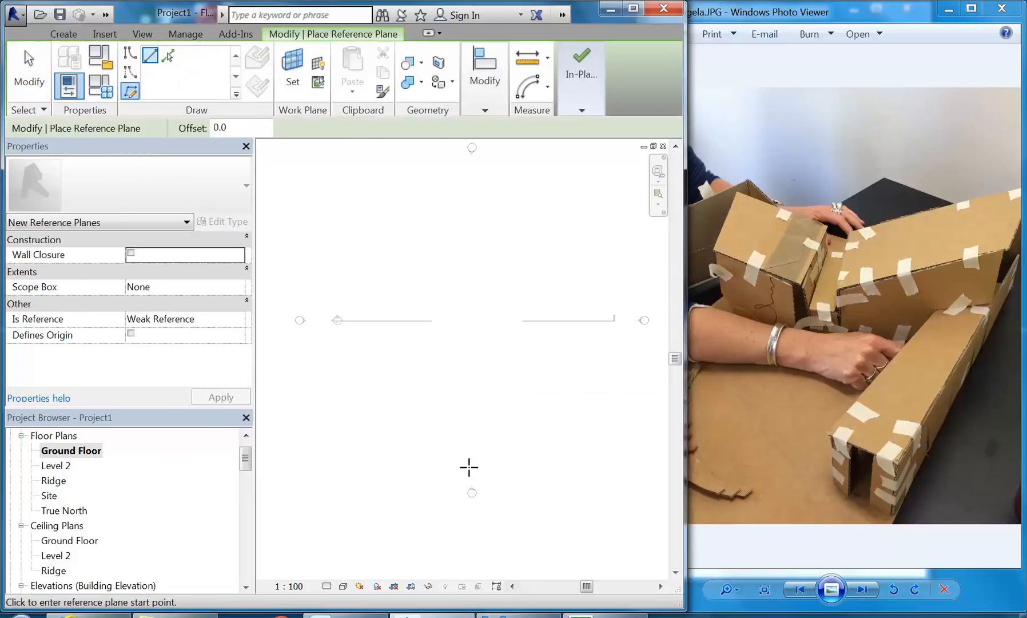
pyautogui.click(429, 469)
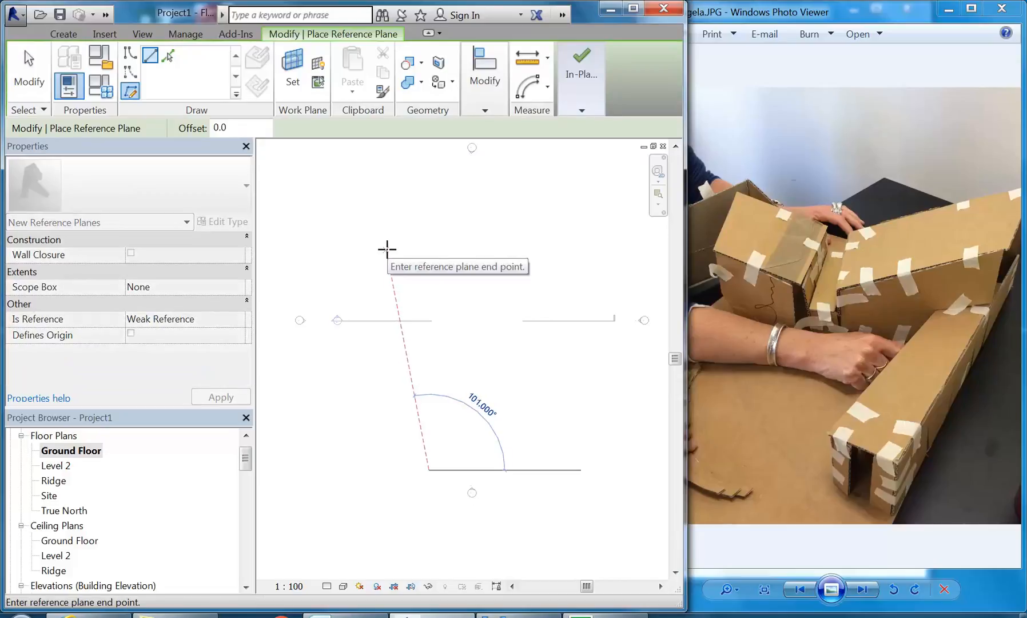
pyautogui.click(387, 249)
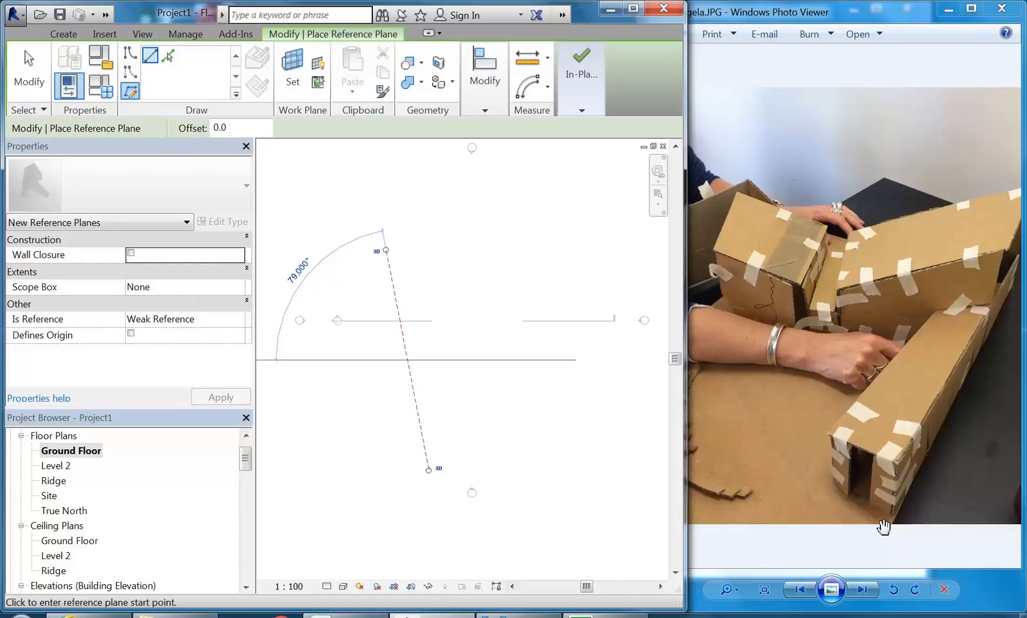
pyautogui.click(395, 453)
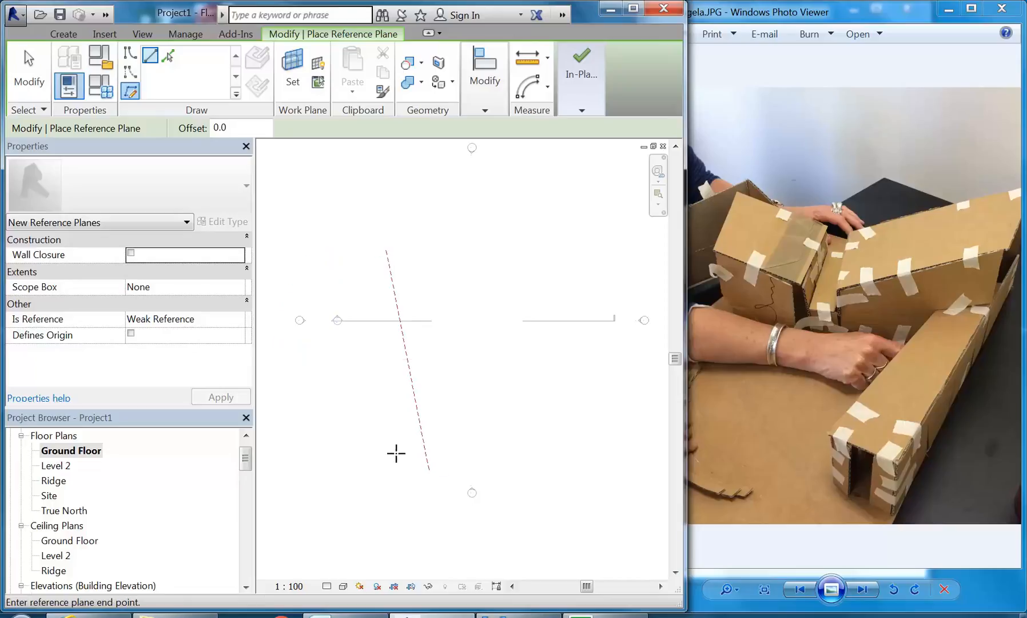
pyautogui.click(587, 429)
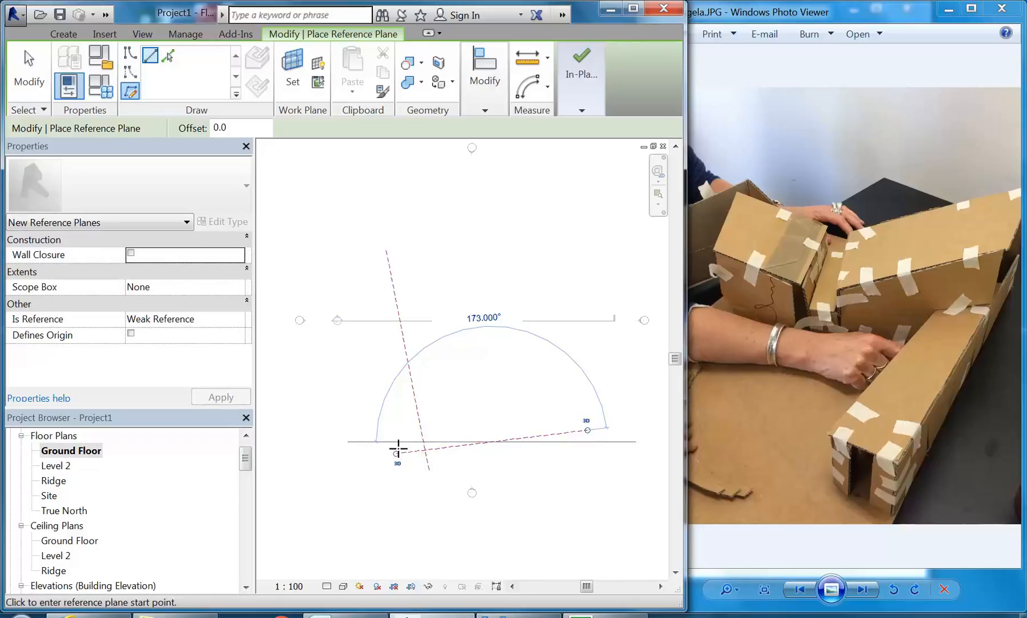
# - Draw a vertical reference plane across the shallow plane's east end and another parallel to the shallow plane, about 8300 above it
pyautogui.click(562, 452)
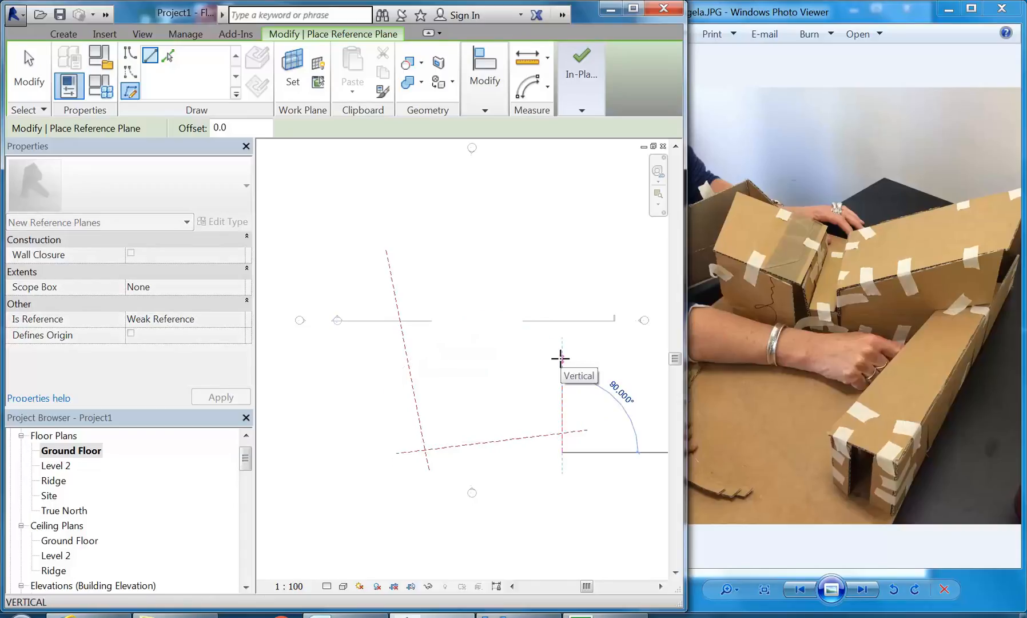
pyautogui.click(561, 359)
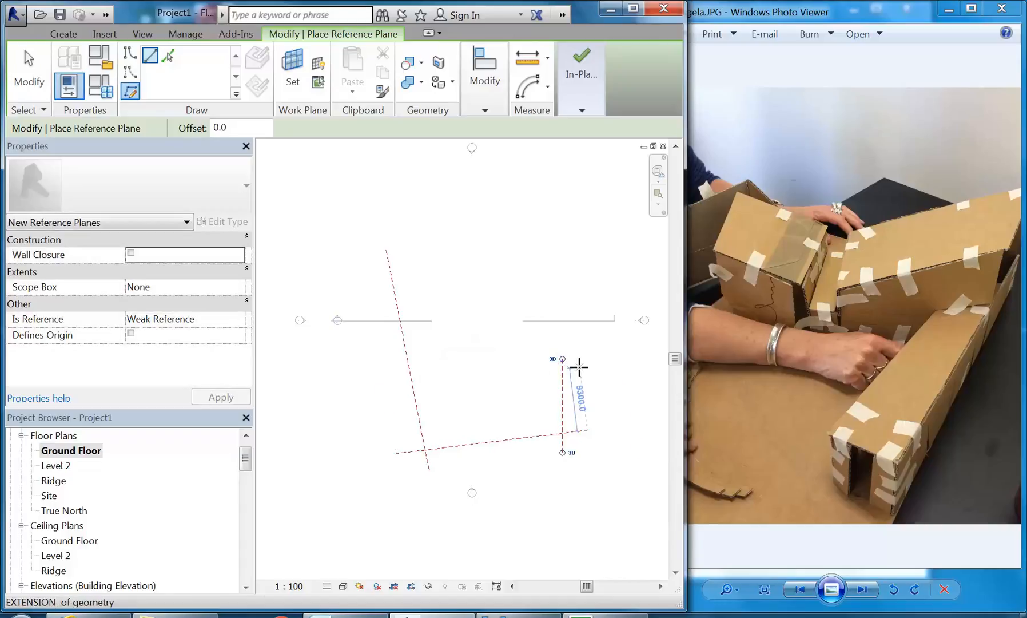
pyautogui.click(388, 395)
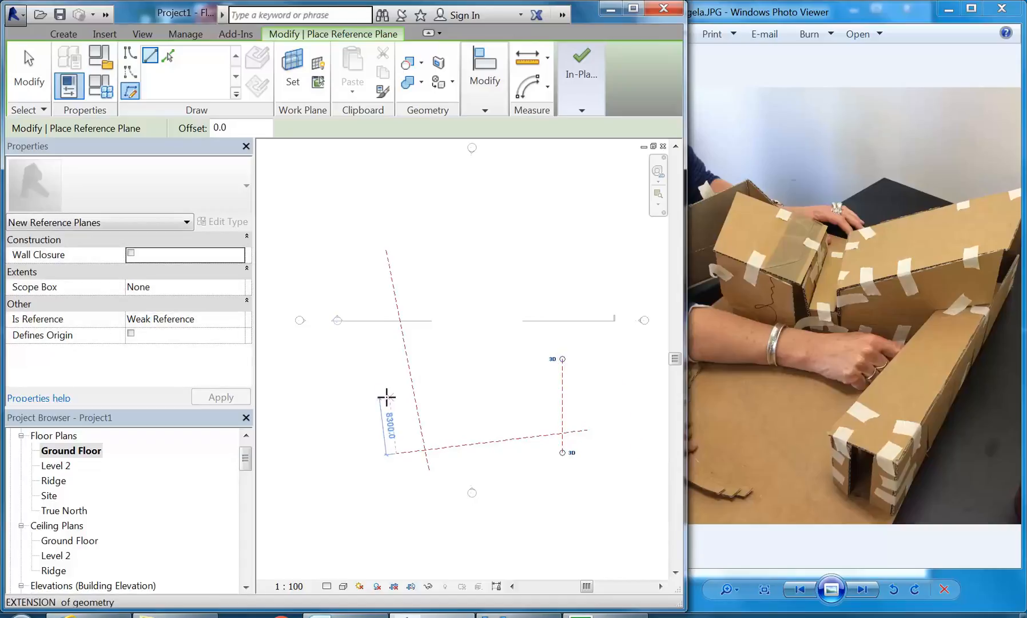
pyautogui.click(598, 371)
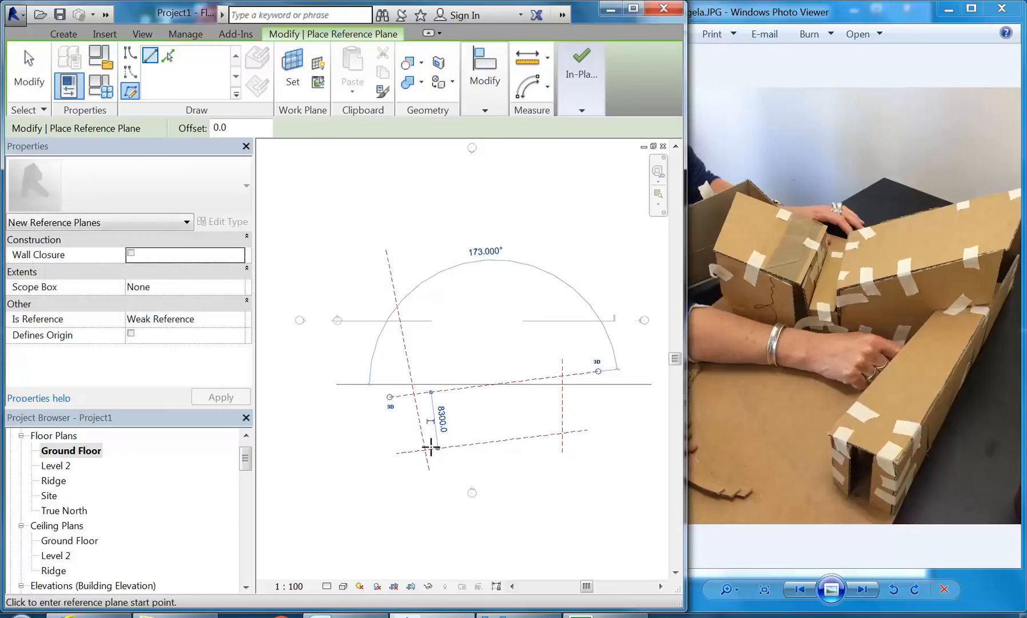
pyautogui.rightClick(432, 247)
pyautogui.click(465, 258)
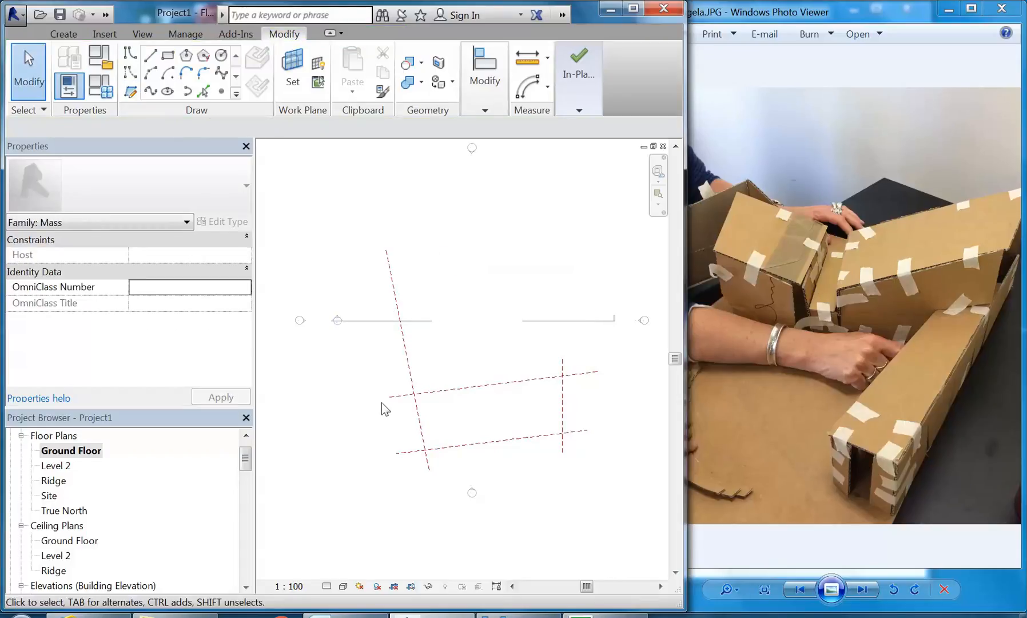
# - Rotate the steep west reference plane 11° to vertical about its intersection with the lower shallow plane
pyautogui.click(421, 431)
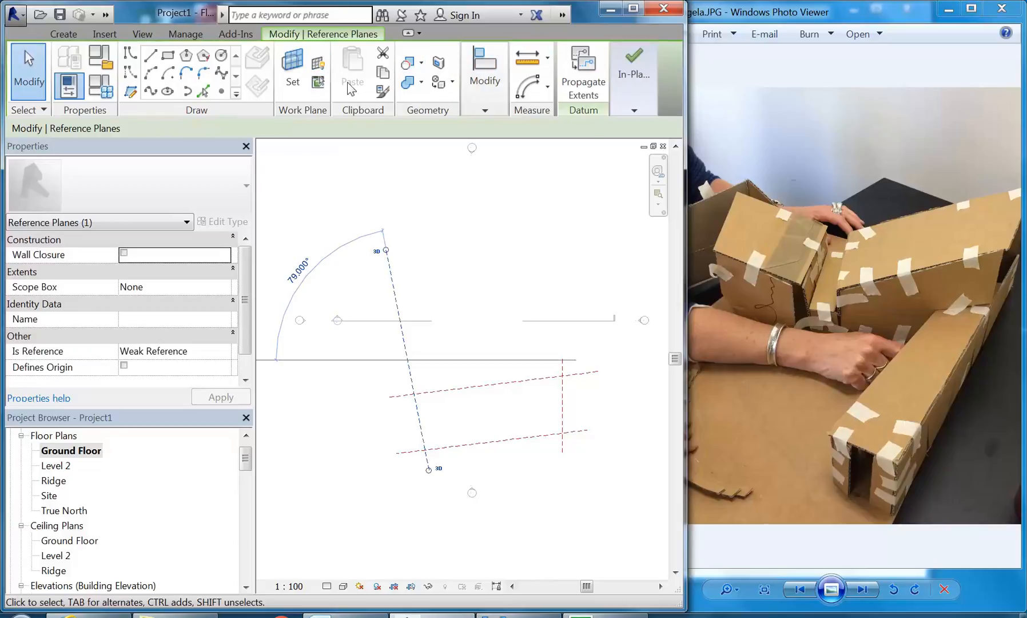
pyautogui.moveTo(489, 62)
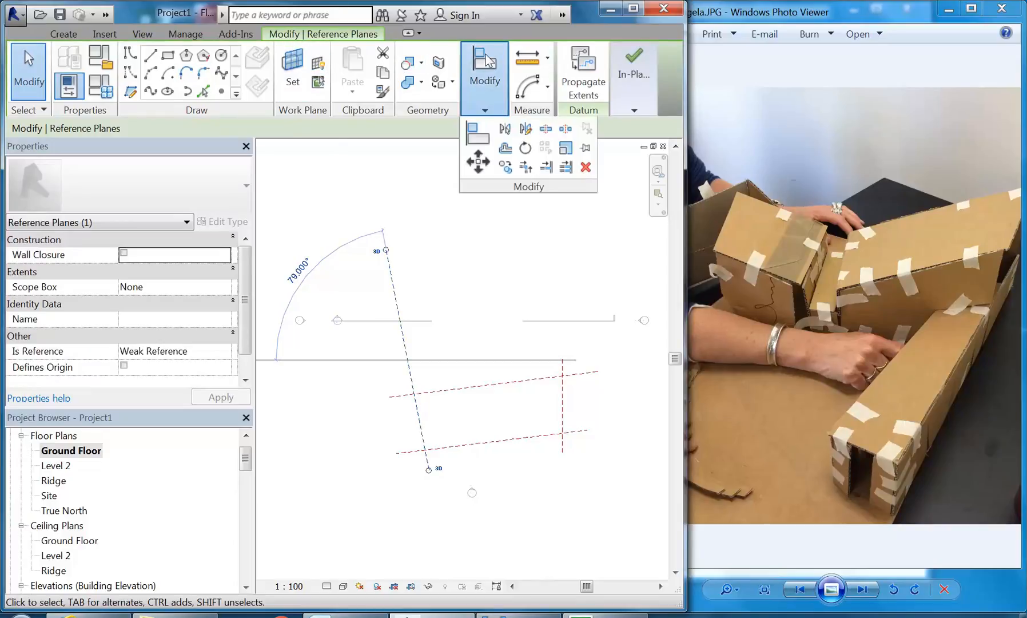
pyautogui.click(505, 166)
pyautogui.moveTo(407, 360); pyautogui.dragTo(425, 449)
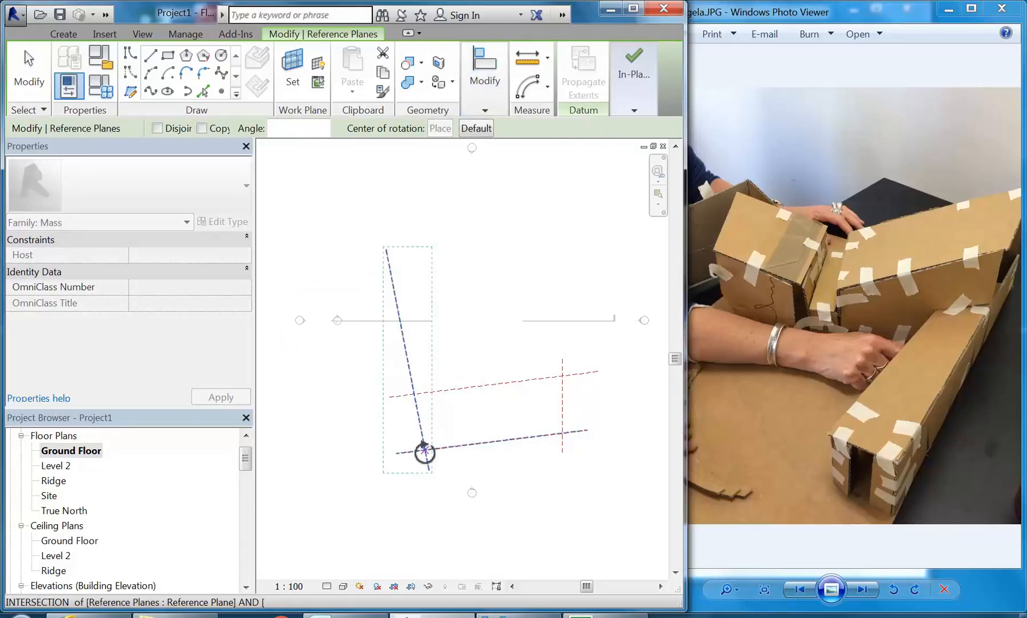
pyautogui.click(401, 330)
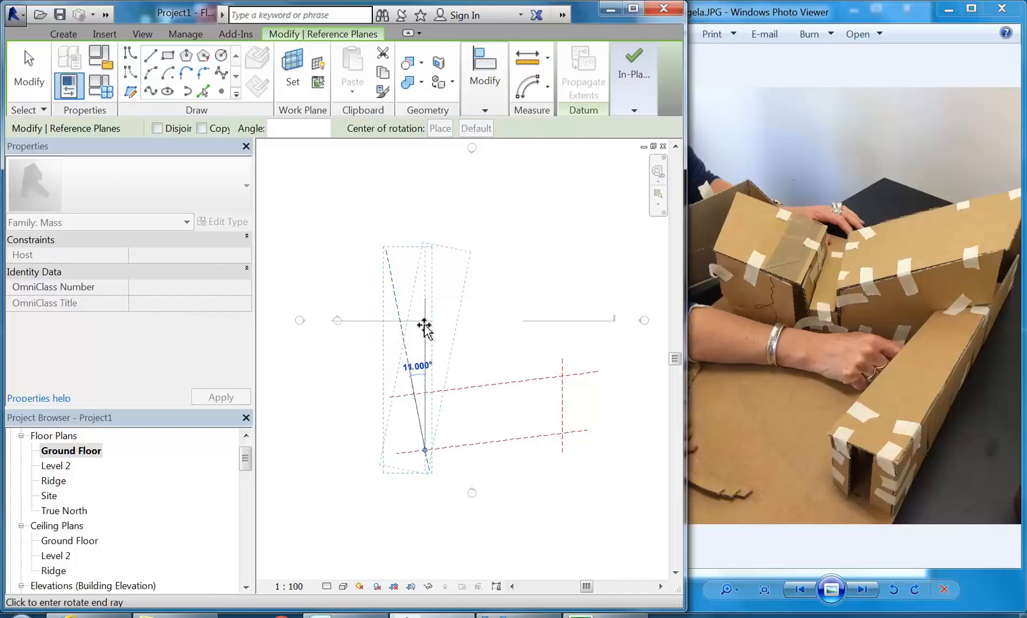
pyautogui.click(425, 328)
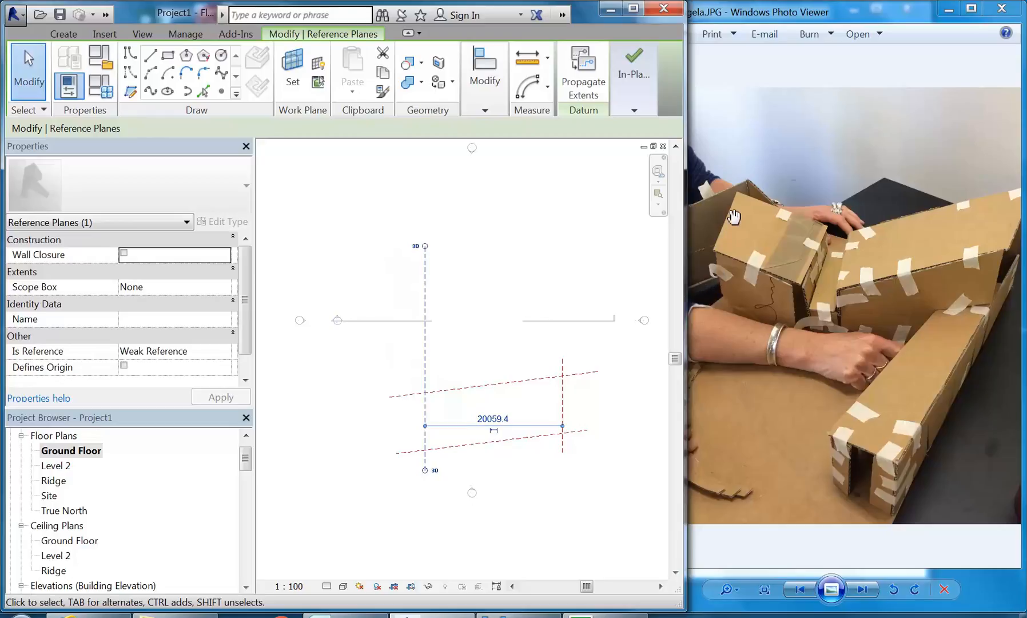
pyautogui.click(555, 369)
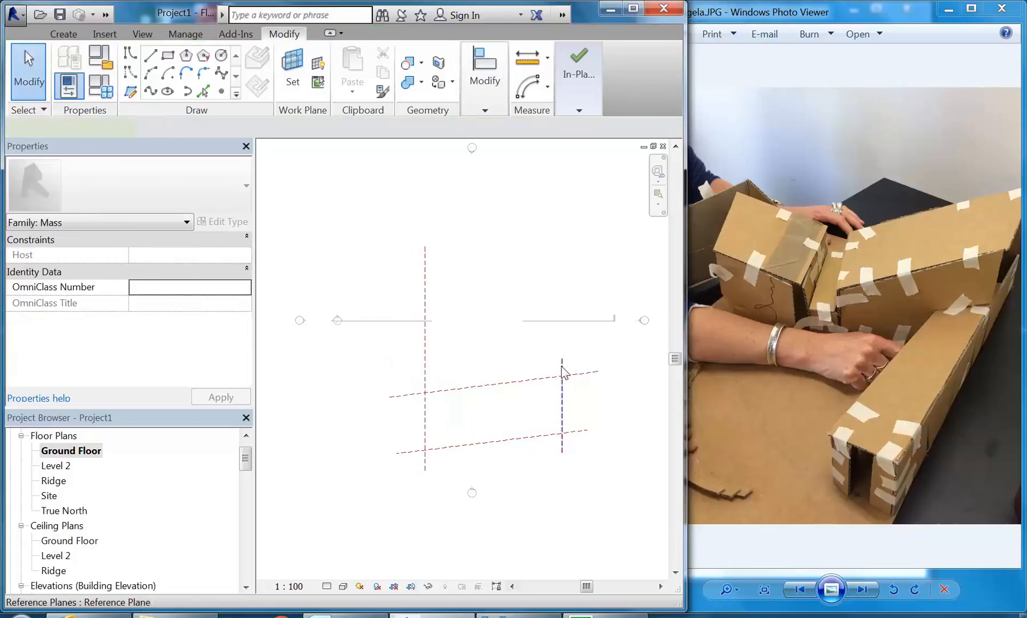
# - Draw a reference plane at 85° just east of the long vertical plane, crossing both shallow planes
pyautogui.click(561, 366)
pyautogui.scroll(1, 537, 376)
pyautogui.scroll(1, 537, 375)
pyautogui.click(426, 153)
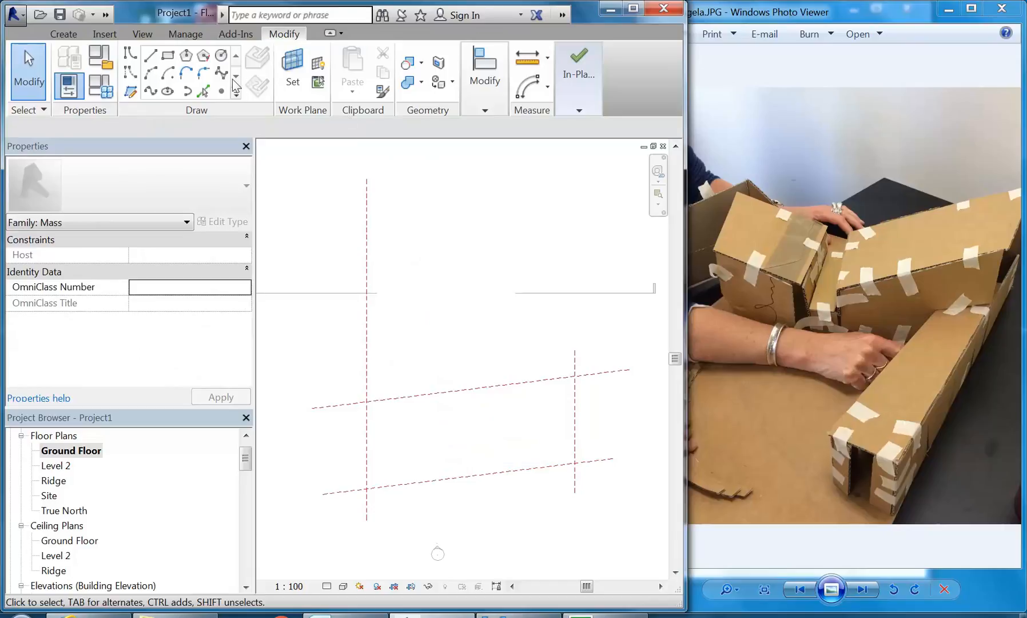
pyautogui.click(130, 90)
pyautogui.moveTo(434, 401); pyautogui.dragTo(455, 353, button='middle')
pyautogui.scroll(-1, 456, 353)
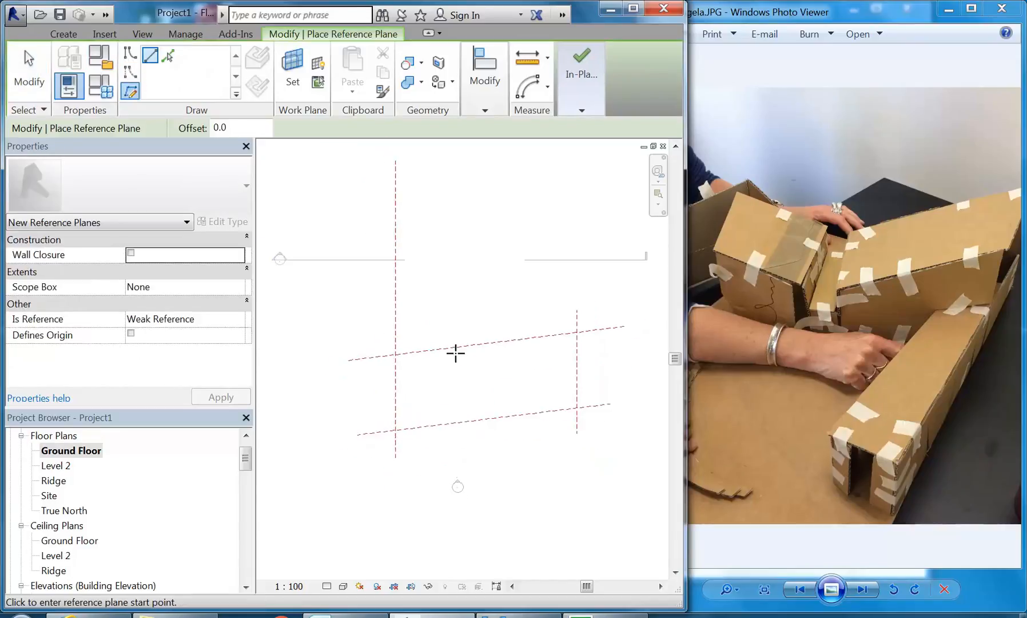
pyautogui.click(431, 451)
pyautogui.moveTo(463, 200); pyautogui.dragTo(454, 221, button='middle')
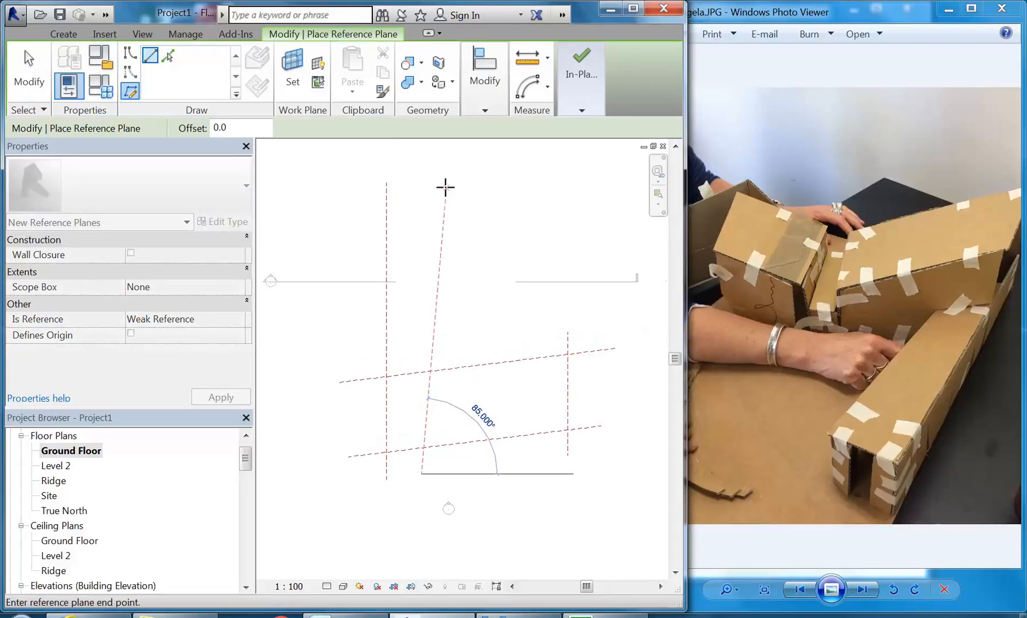
pyautogui.click(446, 187)
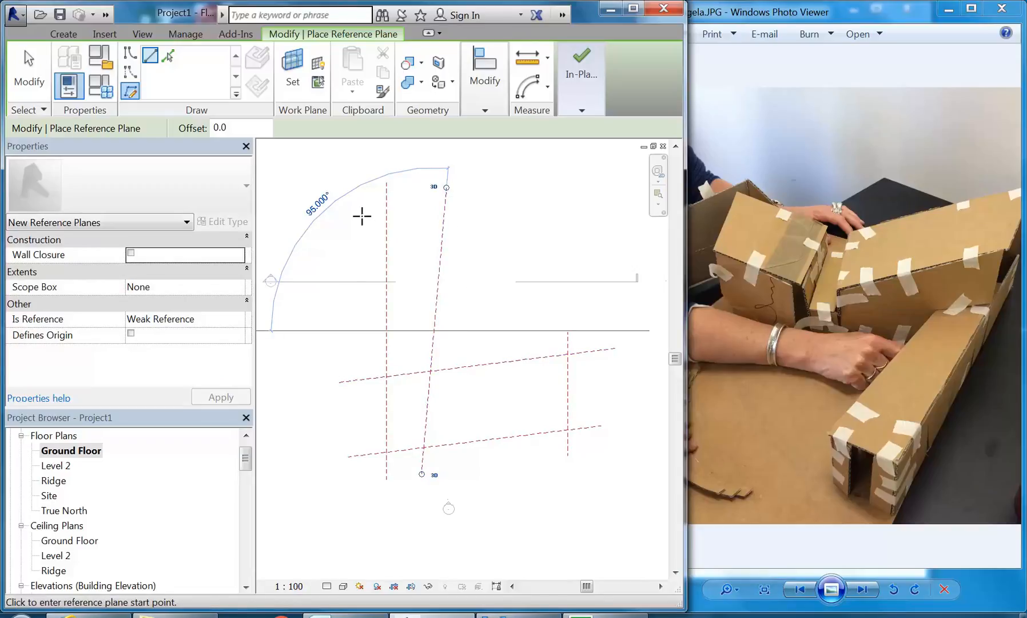
# - Draw a horizontal reference plane across the upper ends of the long vertical and 85° planes, closing off the west wing
pyautogui.click(348, 232)
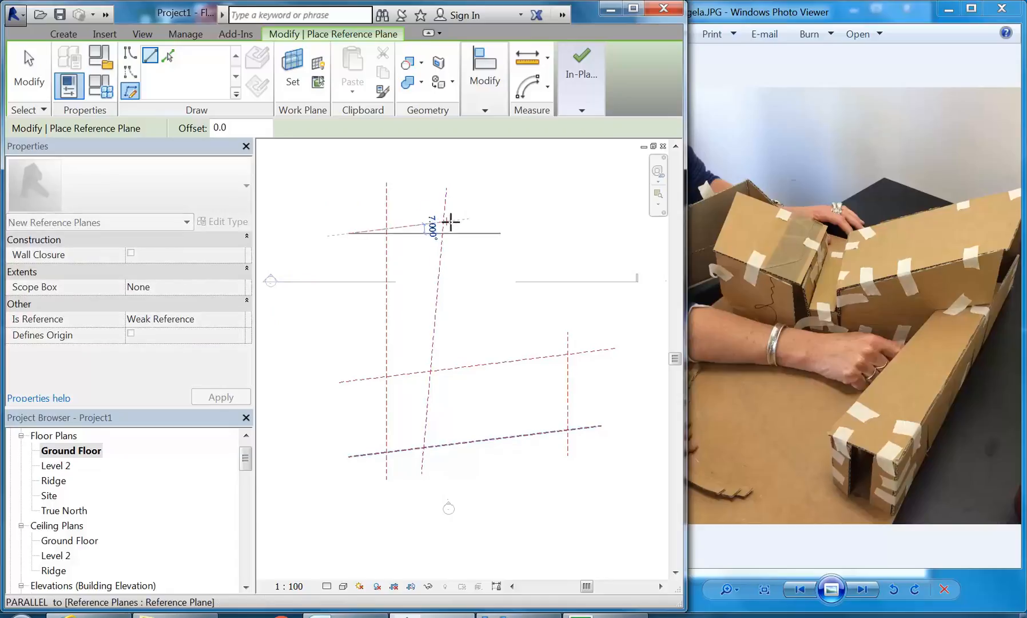
pyautogui.rightClick(474, 212)
pyautogui.click(489, 218)
pyautogui.rightClick(490, 218)
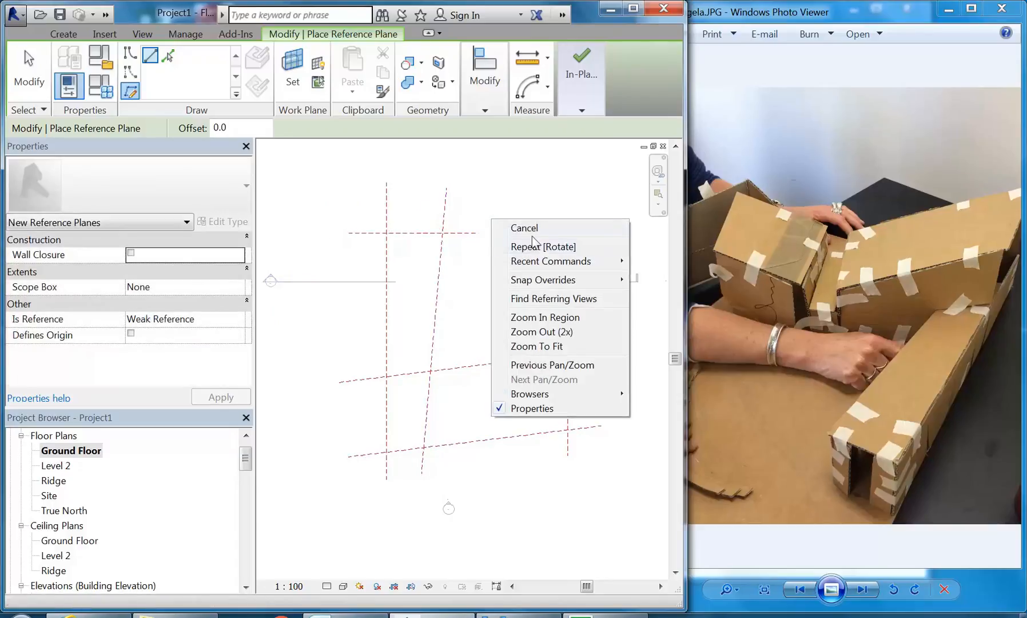
pyautogui.click(527, 229)
pyautogui.scroll(-1, 497, 254)
pyautogui.moveTo(498, 254)
pyautogui.mouseDown(button='middle')
pyautogui.moveTo(476, 261)
pyautogui.moveTo(490, 252)
pyautogui.mouseUp(button='middle')
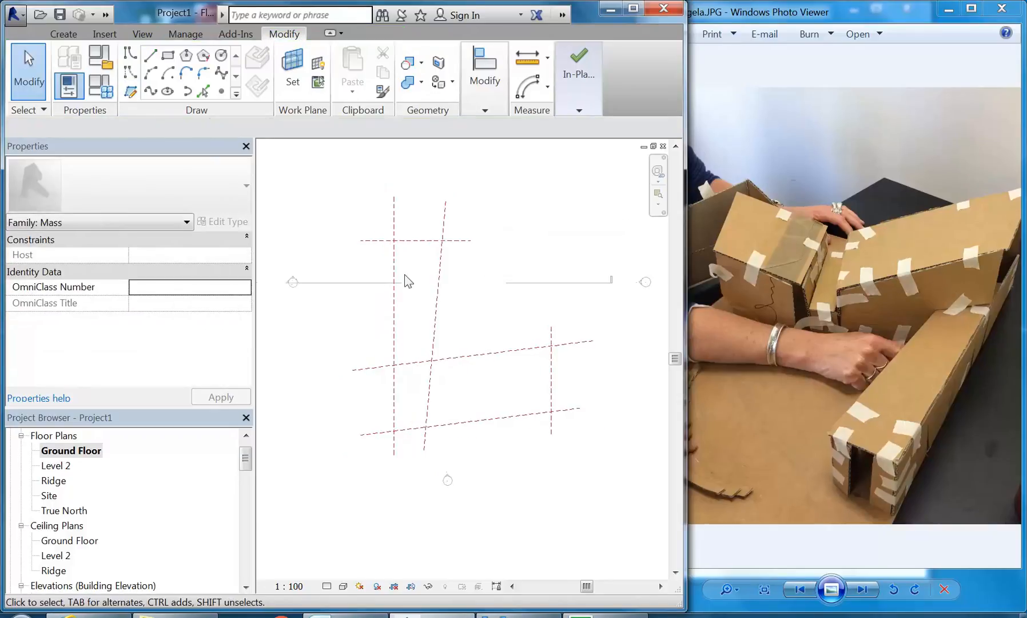
# - Measure the long vertical plane from the horizontal plane to the lower shallow plane, and the lower shallow plane across to the east end plane
pyautogui.moveTo(437, 330); pyautogui.dragTo(417, 342, button='middle')
pyautogui.scroll(1, 409, 327)
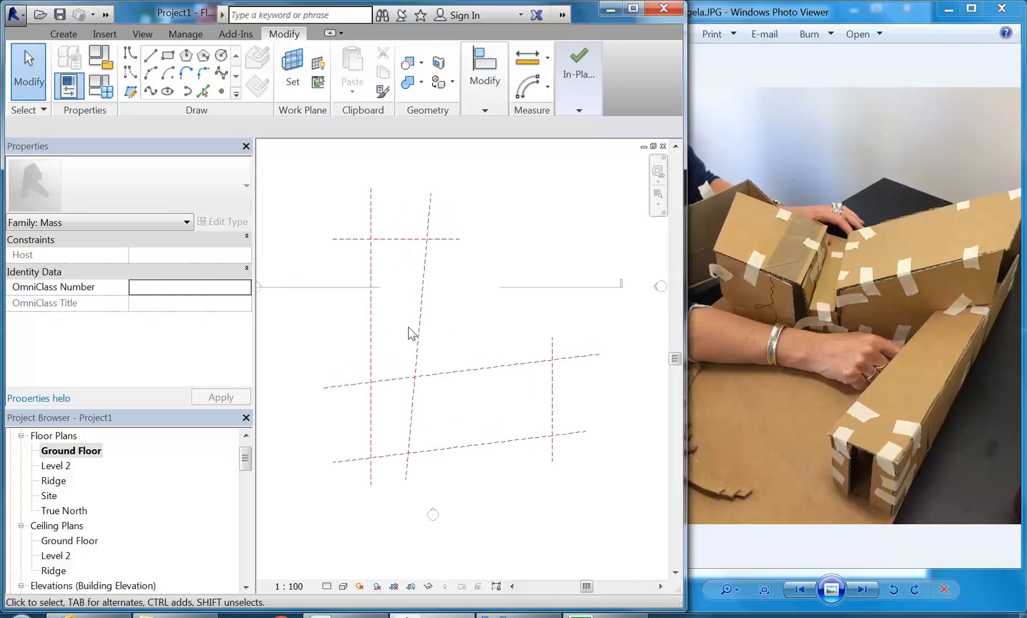
pyautogui.click(526, 57)
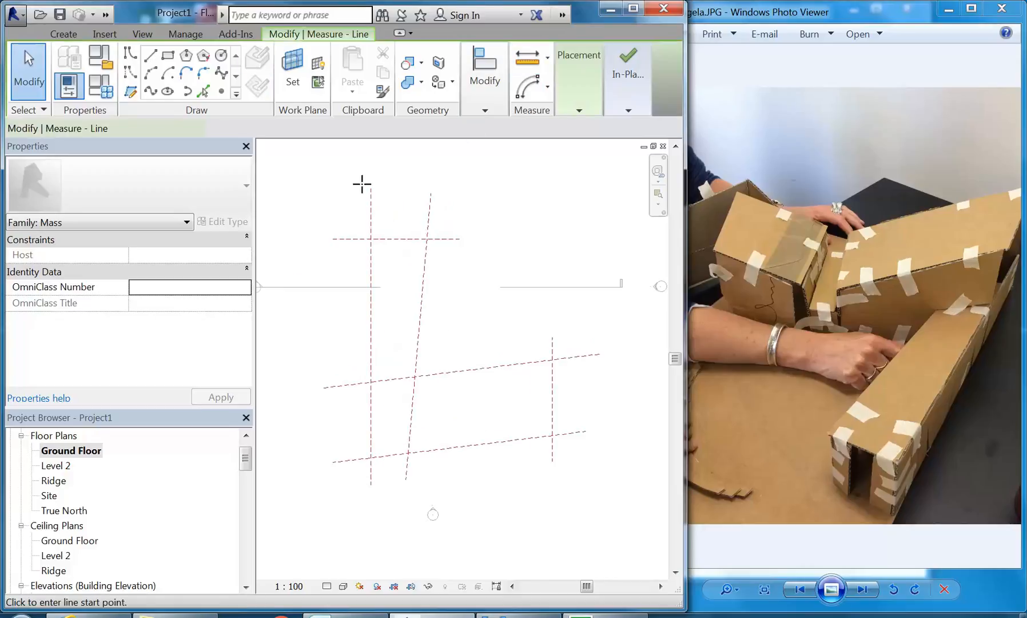
pyautogui.click(371, 238)
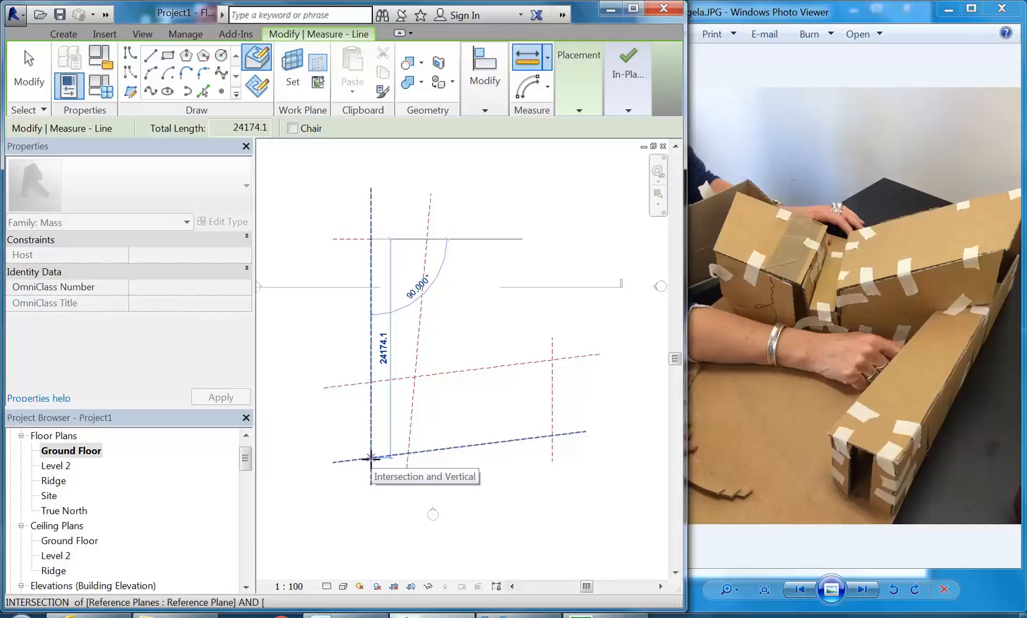
pyautogui.click(370, 457)
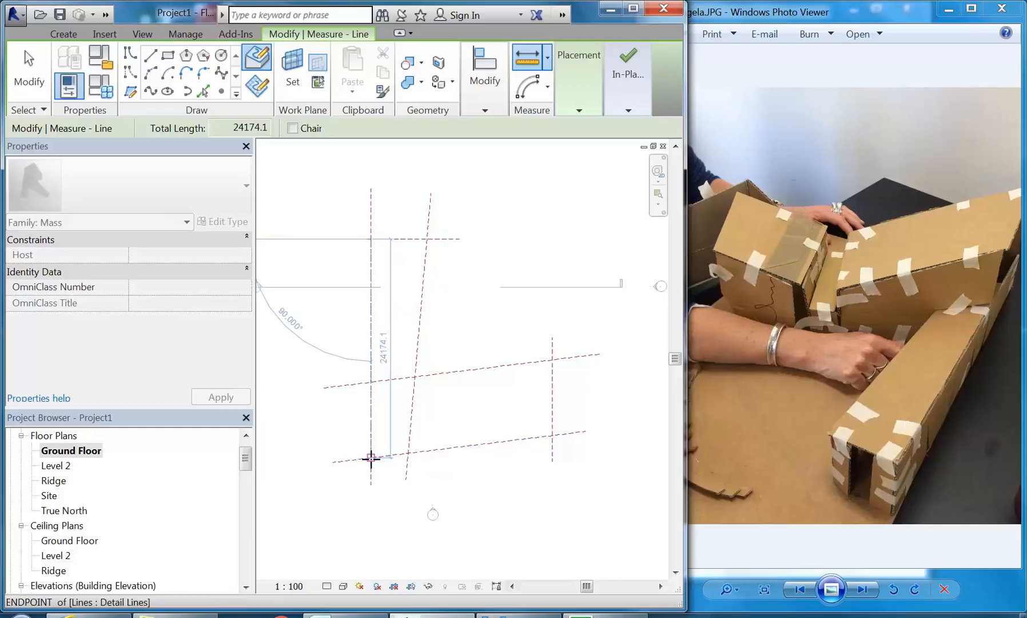
pyautogui.click(371, 458)
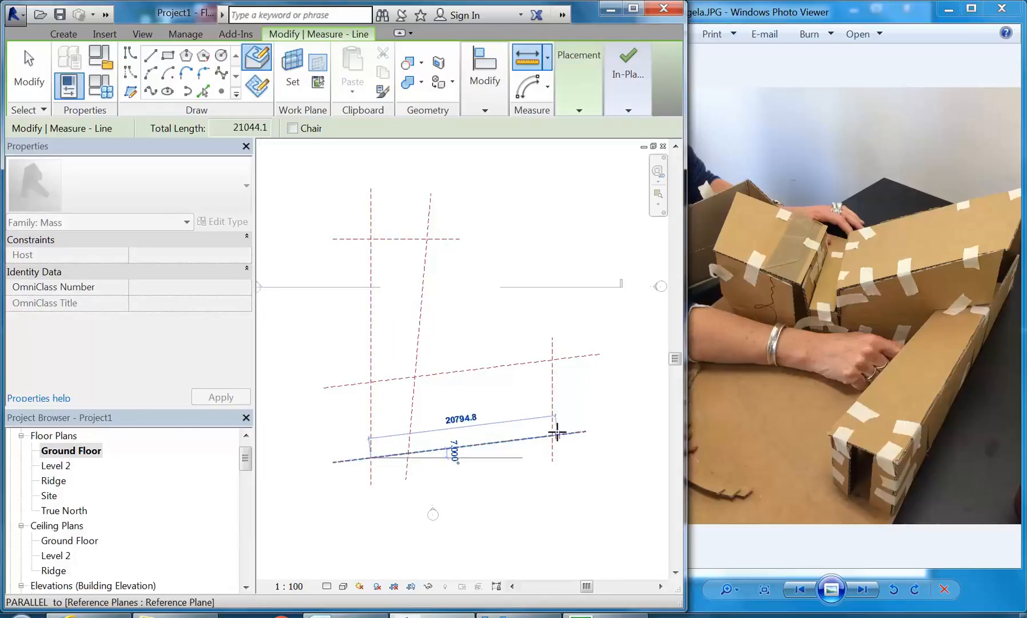
pyautogui.click(552, 436)
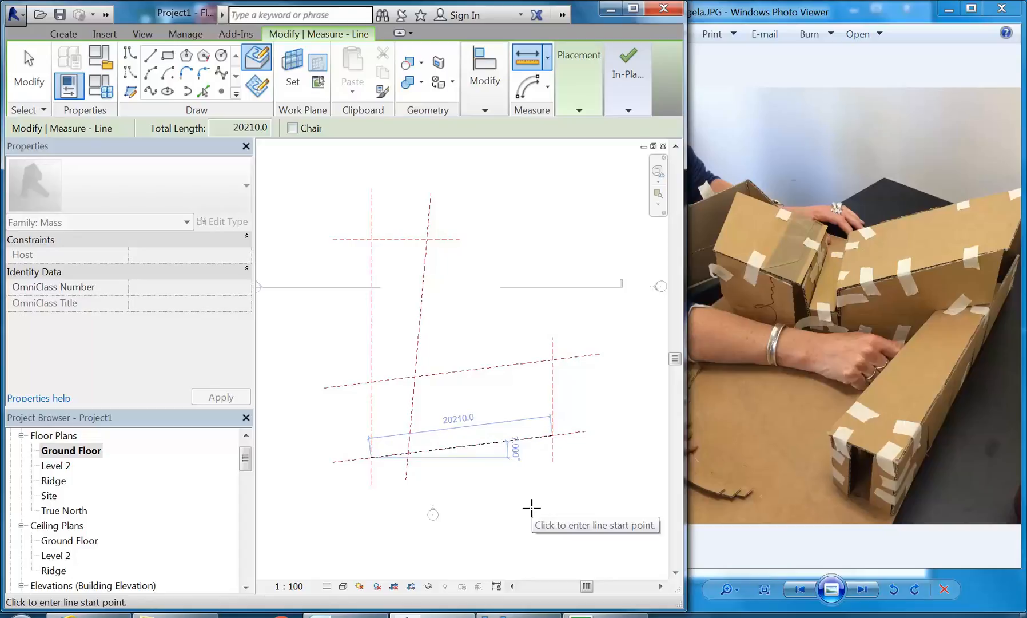
pyautogui.rightClick(496, 328)
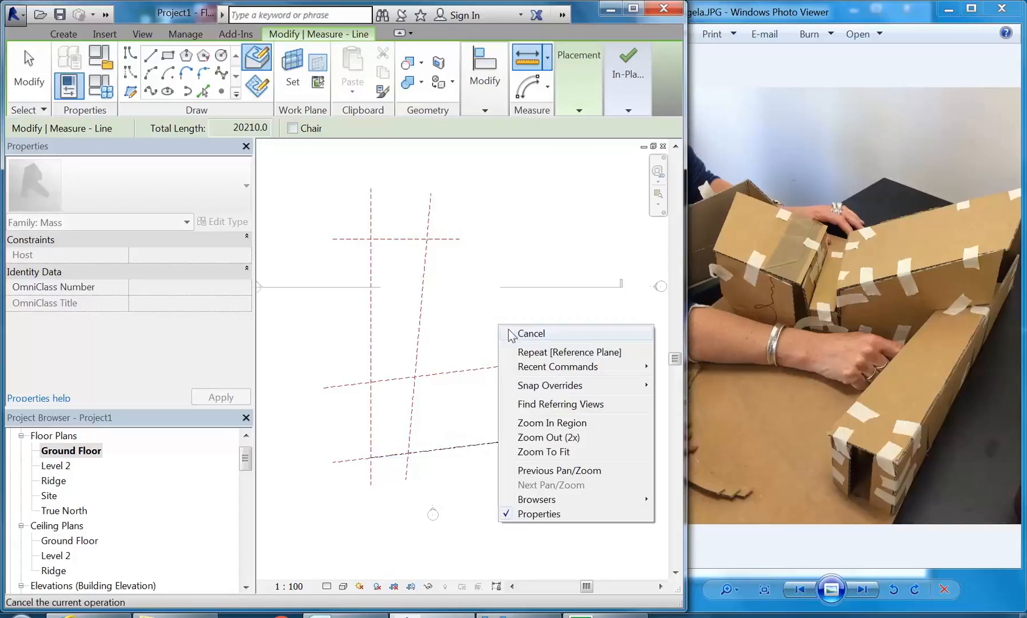
pyautogui.click(506, 331)
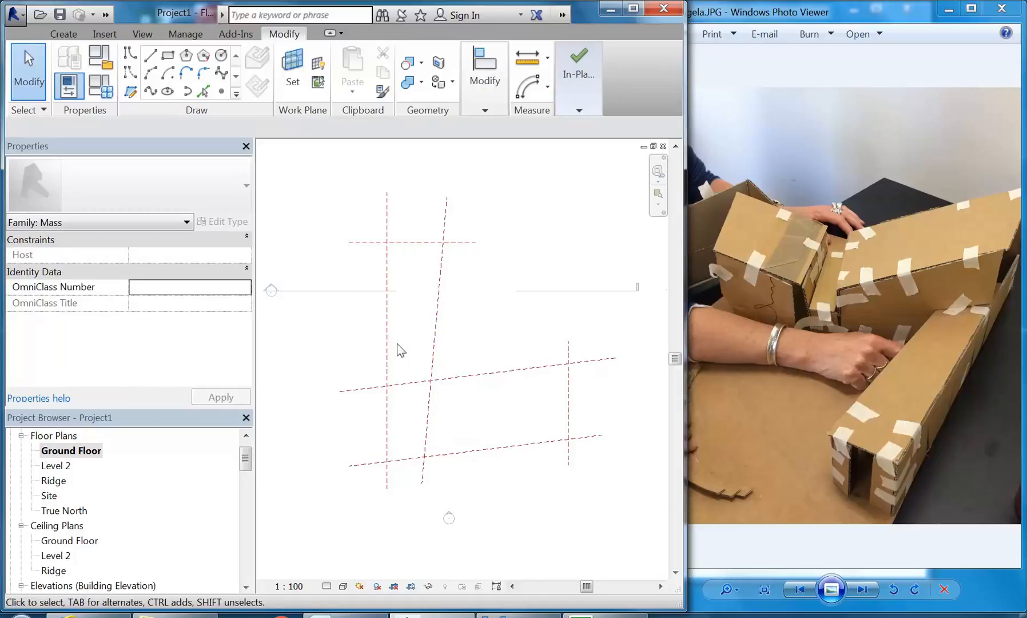
# - Draw two vertical reference planes crossing both shallow planes, about 14300 and 12000 east of the long vertical plane
pyautogui.scroll(2, 372, 389)
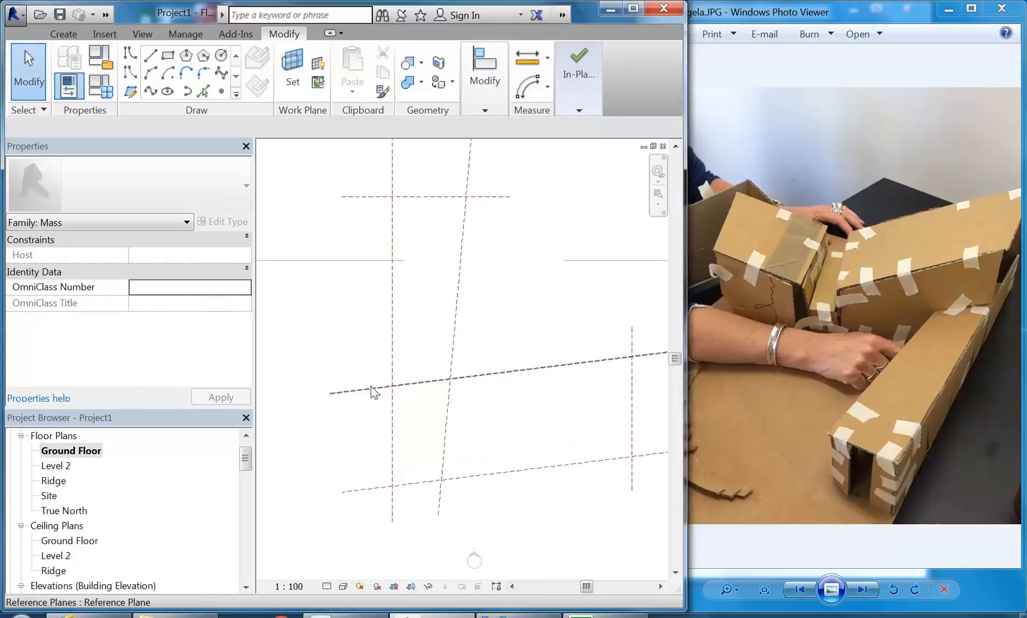
pyautogui.scroll(-1, 435, 416)
pyautogui.moveTo(435, 416); pyautogui.dragTo(379, 404, button='middle')
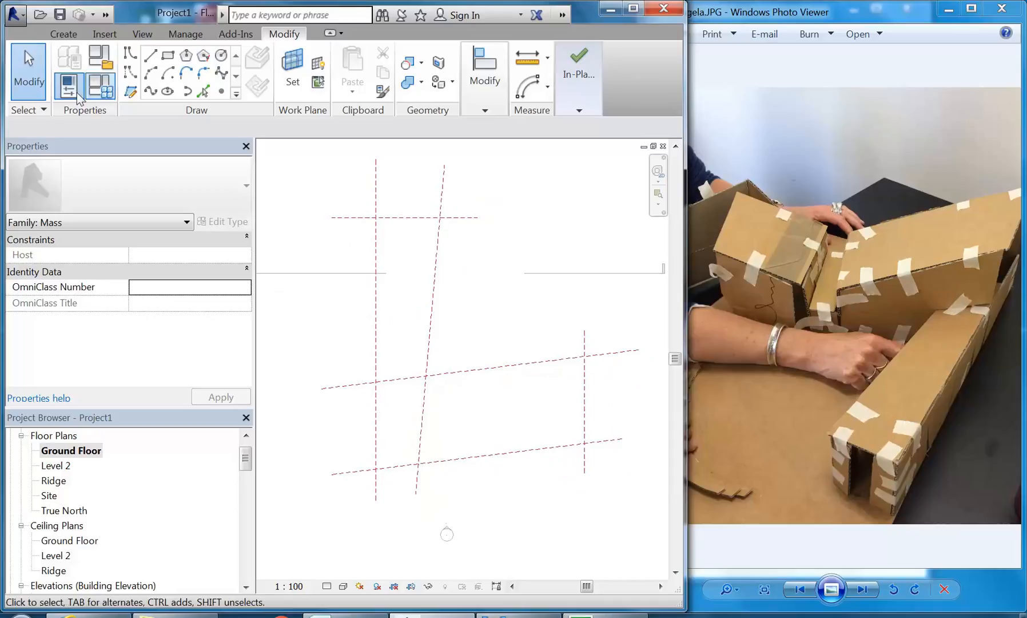
pyautogui.click(130, 91)
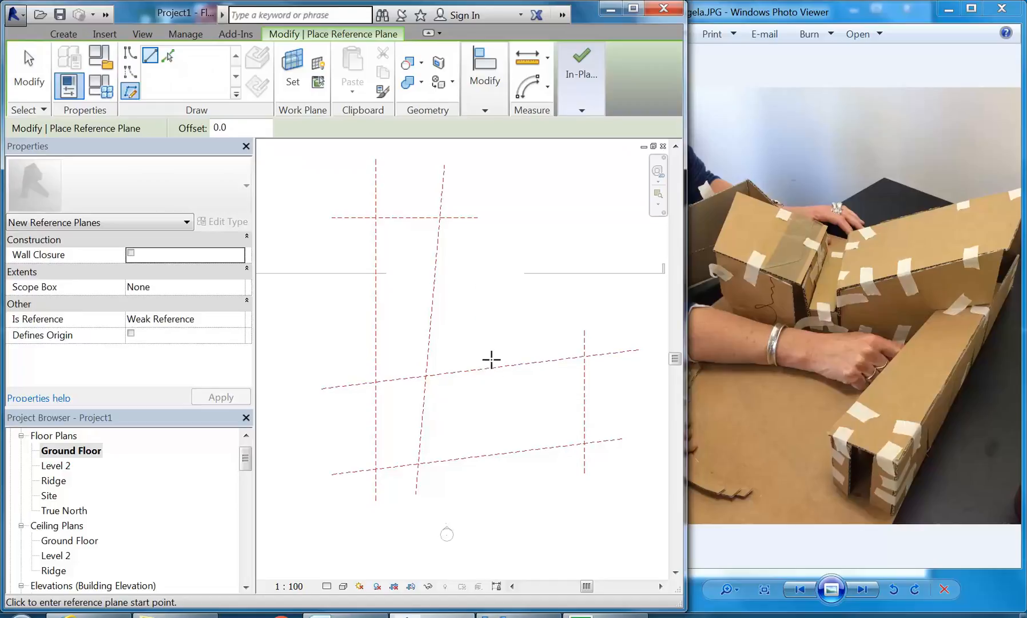
pyautogui.click(524, 347)
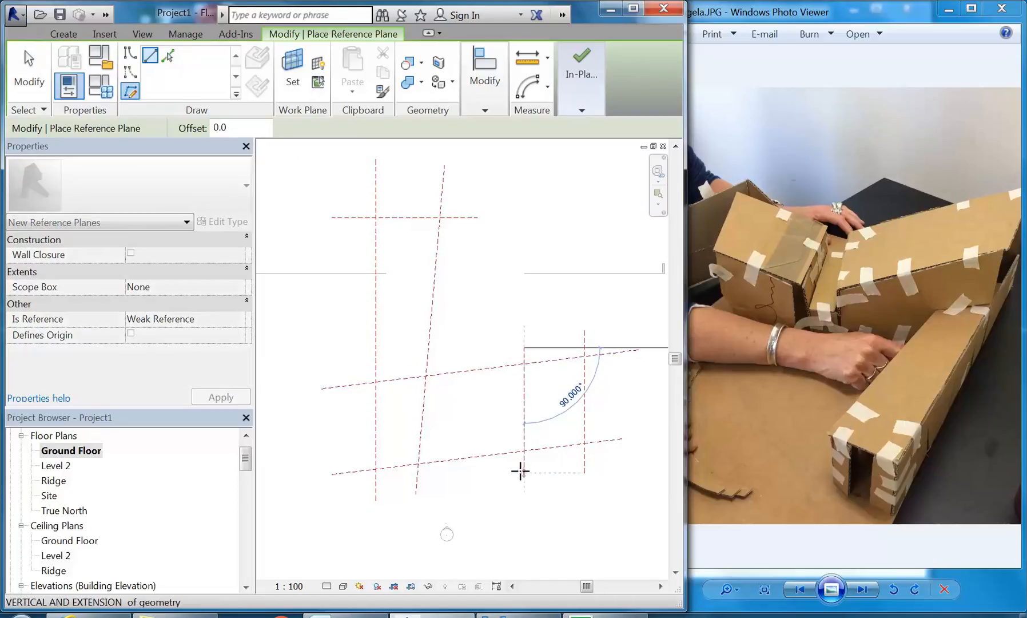
pyautogui.click(525, 473)
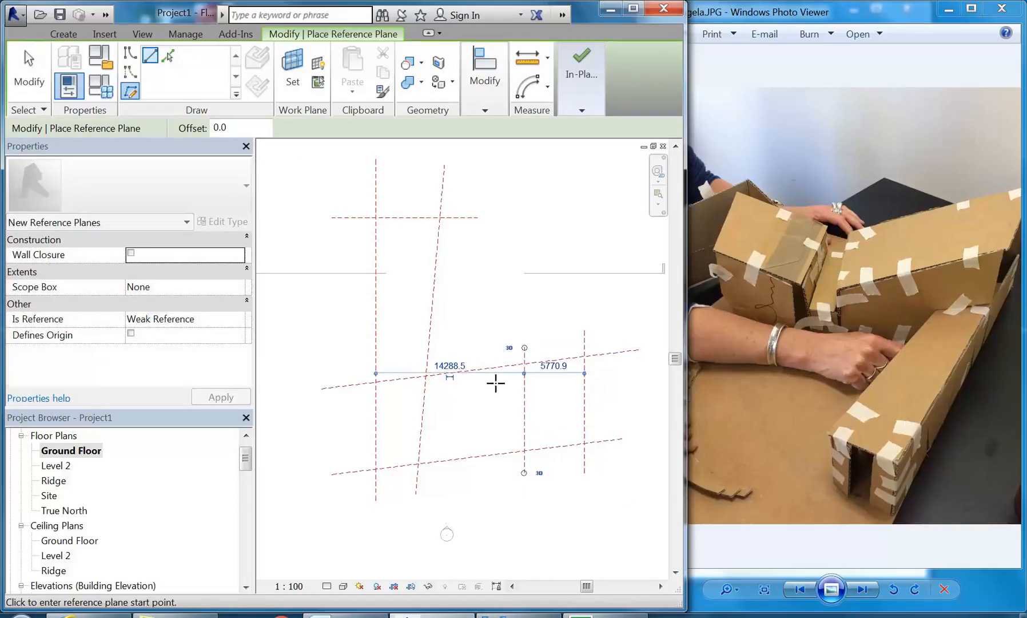
pyautogui.click(500, 352)
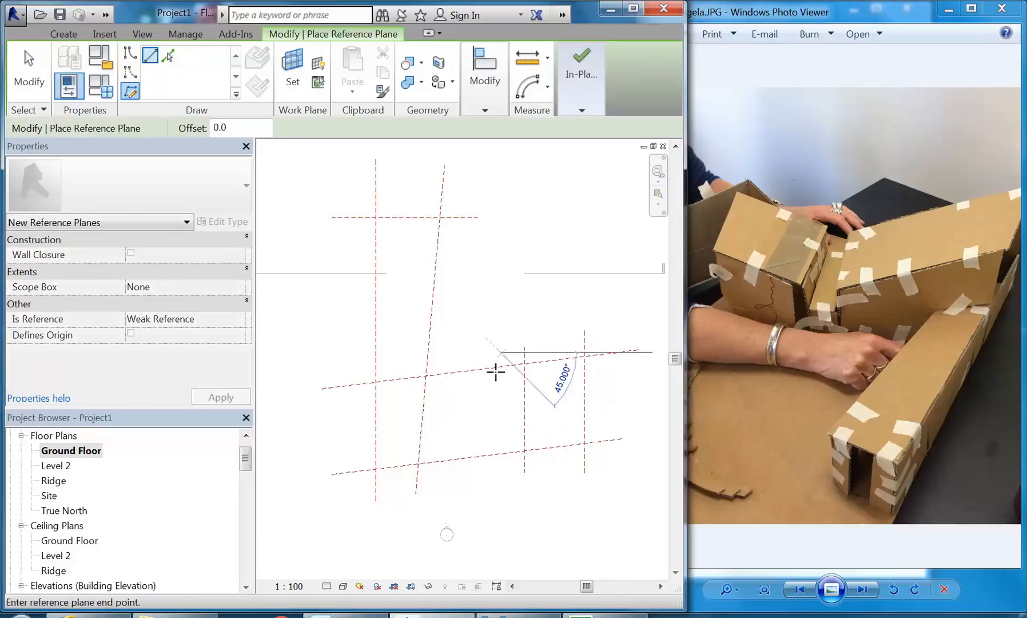
pyautogui.click(502, 474)
pyautogui.rightClick(500, 367)
pyautogui.click(515, 369)
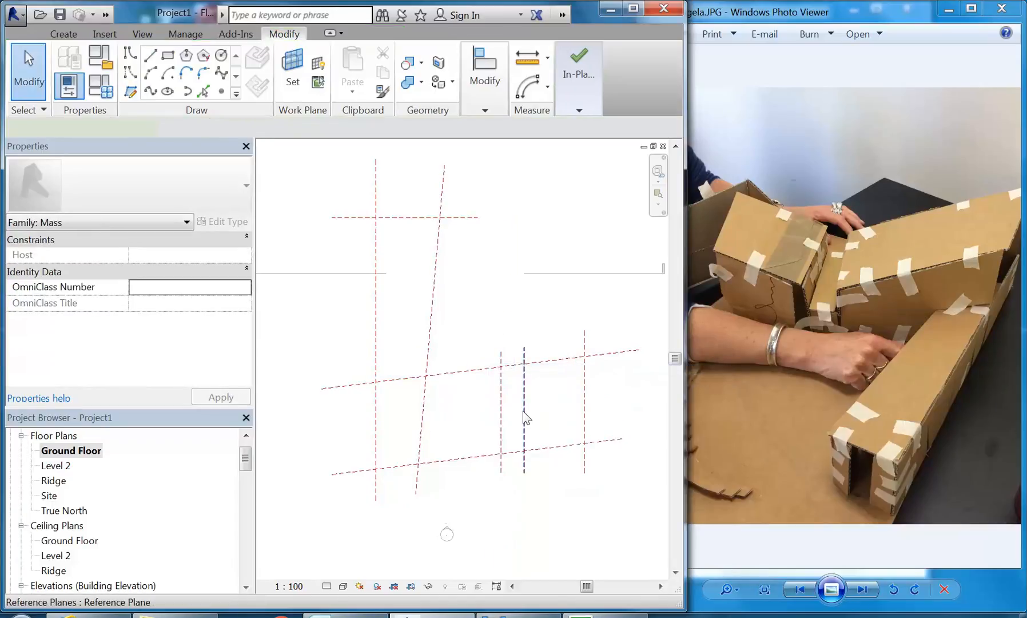
# - Shift the east end plane and the middle of the three short vertical planes slightly east, widening the gap between the two inner planes
pyautogui.click(525, 416)
pyautogui.click(584, 413)
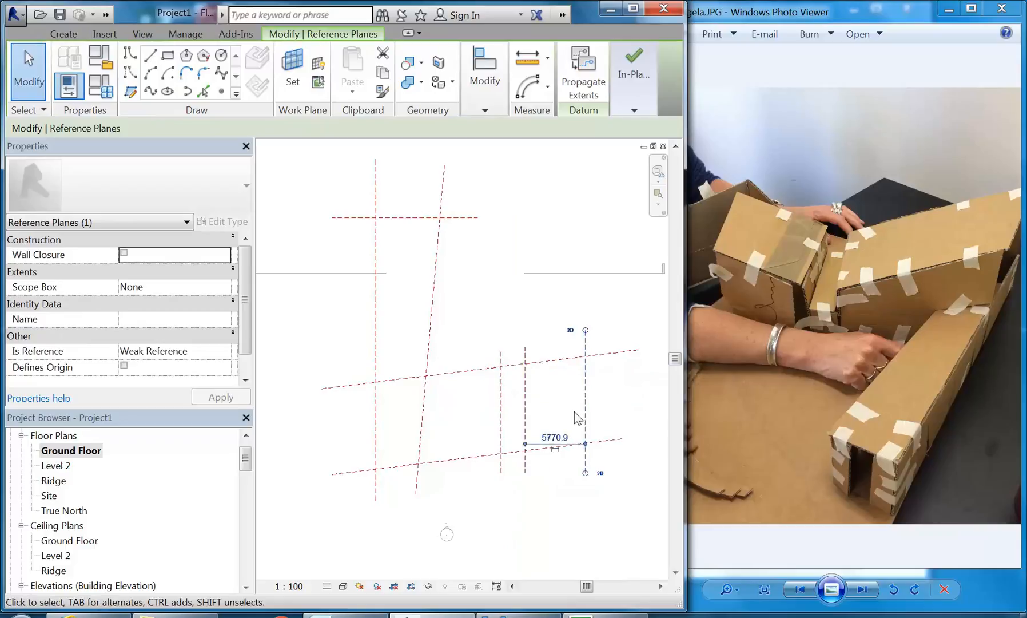
pyautogui.click(501, 430)
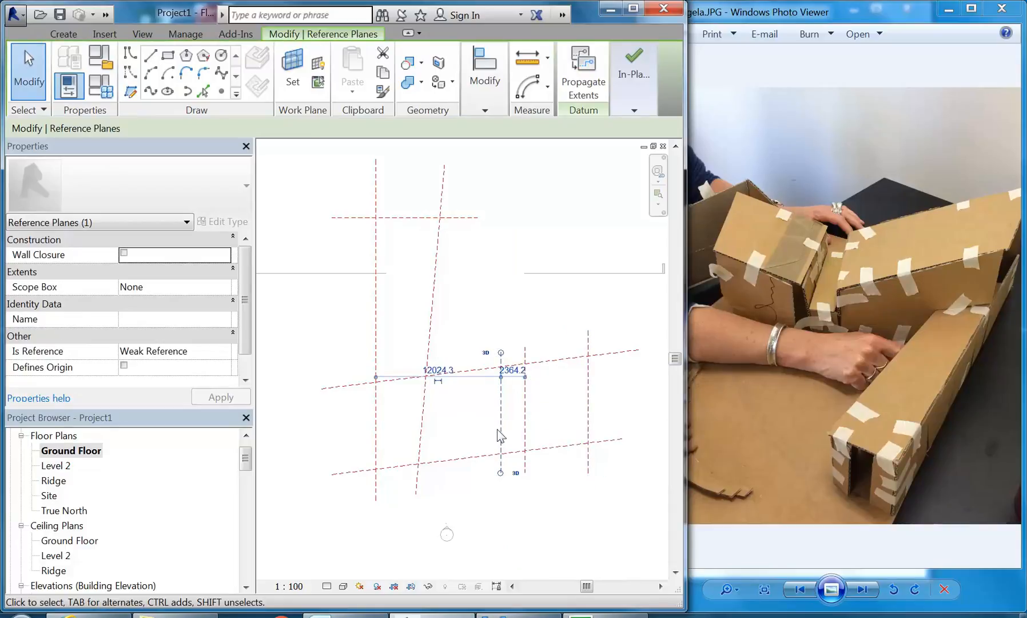
pyautogui.click(589, 400)
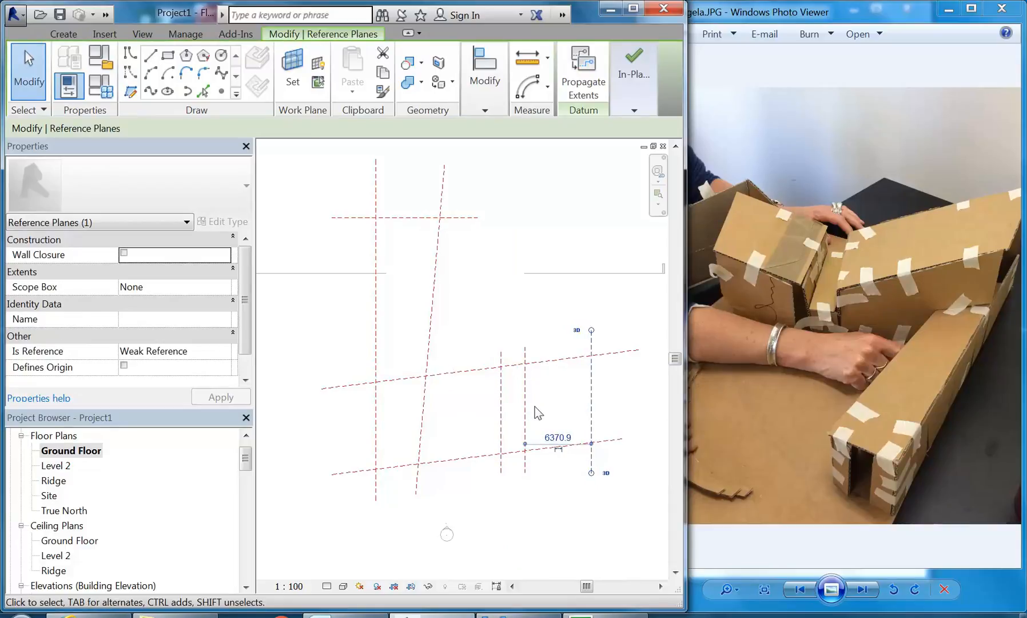
pyautogui.moveTo(525, 408); pyautogui.dragTo(530, 426)
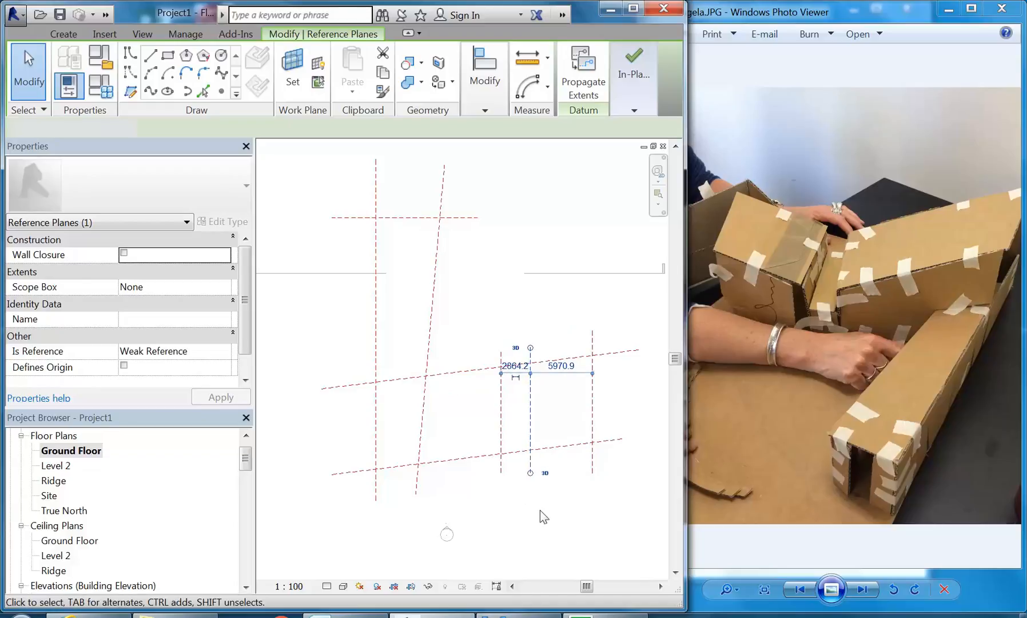
pyautogui.click(540, 510)
# - Nudge the east end reference plane seven increments further east
pyautogui.click(592, 387)
pyautogui.press('Right')
pyautogui.press('Right')
pyautogui.press('Right')
pyautogui.press('Right')
pyautogui.press('Right')
pyautogui.press('Right')
pyautogui.press('Right')
pyautogui.click(508, 383)
pyautogui.scroll(-1, 492, 387)
pyautogui.moveTo(461, 300); pyautogui.dragTo(436, 330, button='middle')
pyautogui.scroll(1, 424, 373)
pyautogui.click(425, 373)
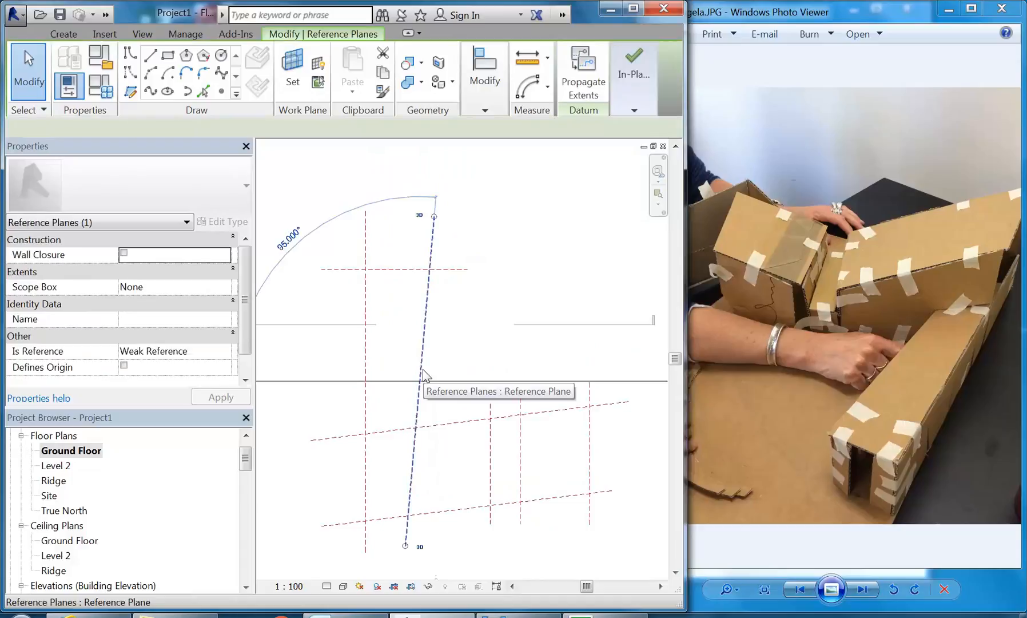
pyautogui.click(483, 348)
pyautogui.scroll(-1, 482, 347)
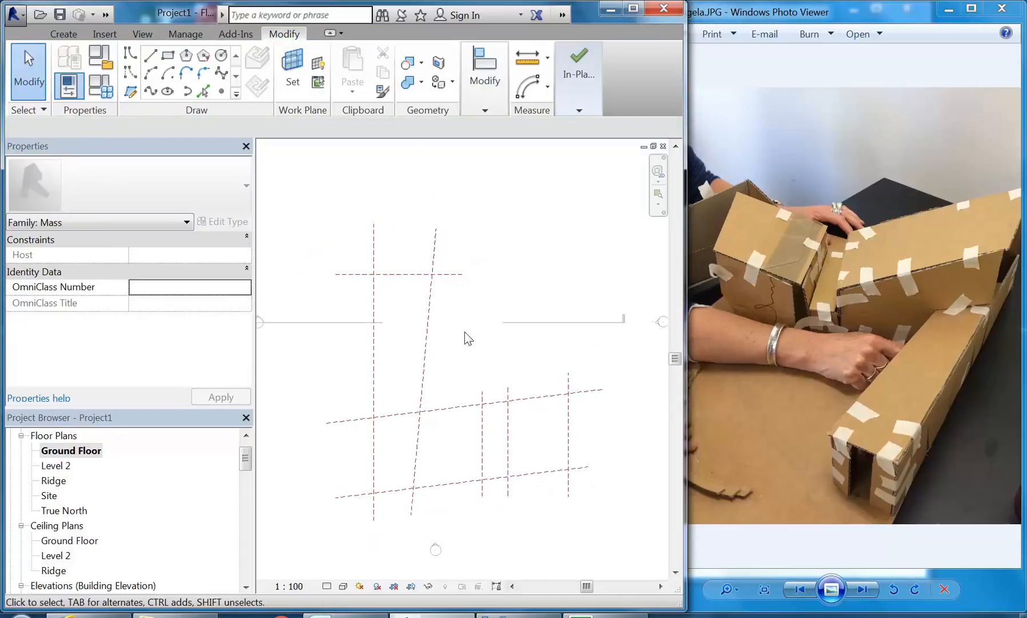
pyautogui.moveTo(365, 190); pyautogui.dragTo(347, 180, button='middle')
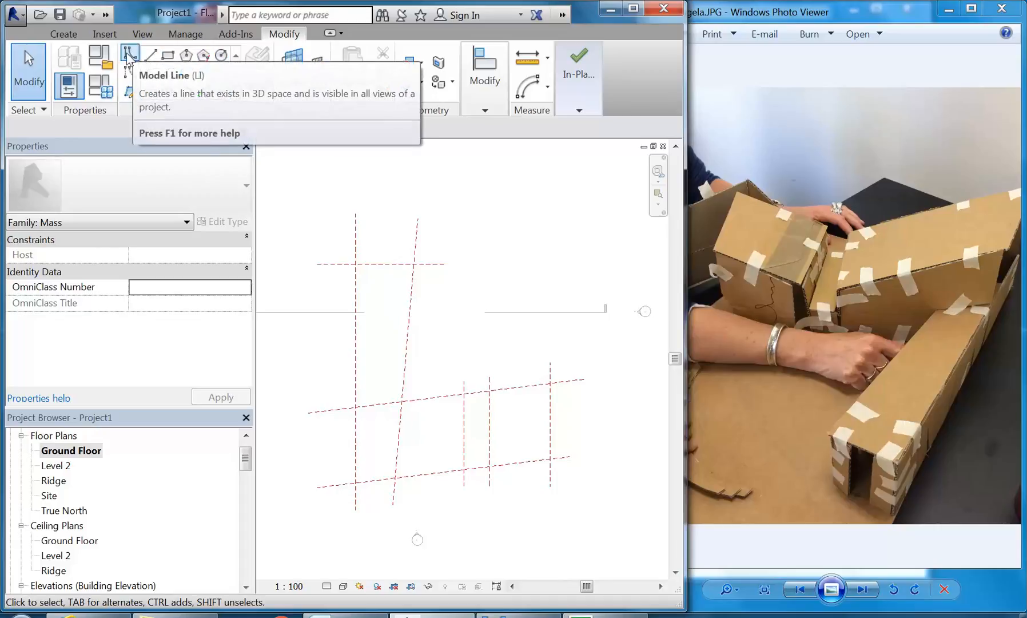
# - Set up straight model lines drawn on the work plane, with Level : Ground Floor as the placement plane
pyautogui.click(128, 56)
pyautogui.moveTo(133, 63)
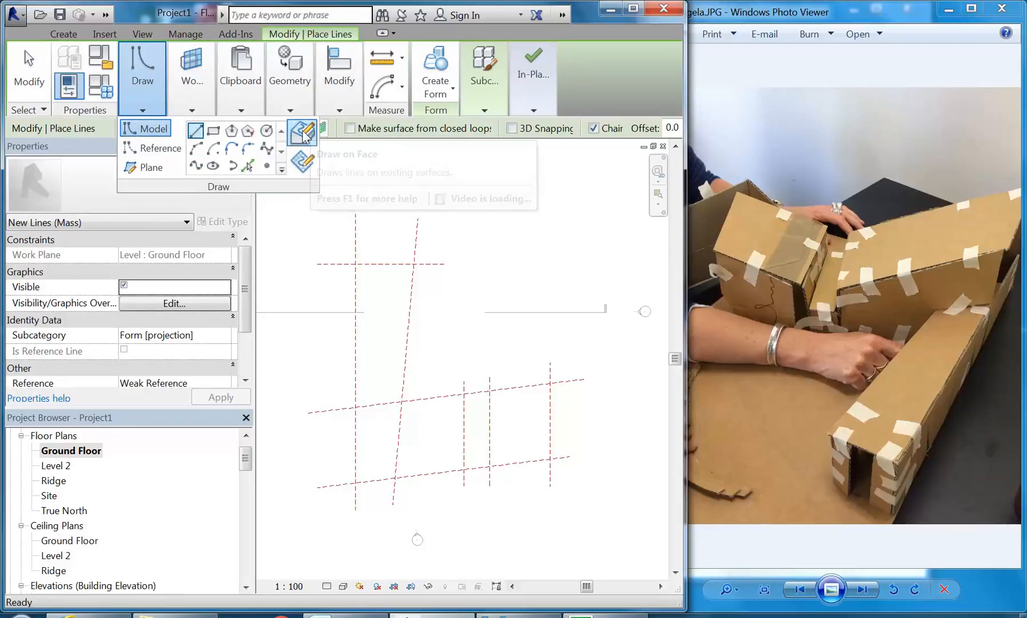
pyautogui.click(303, 162)
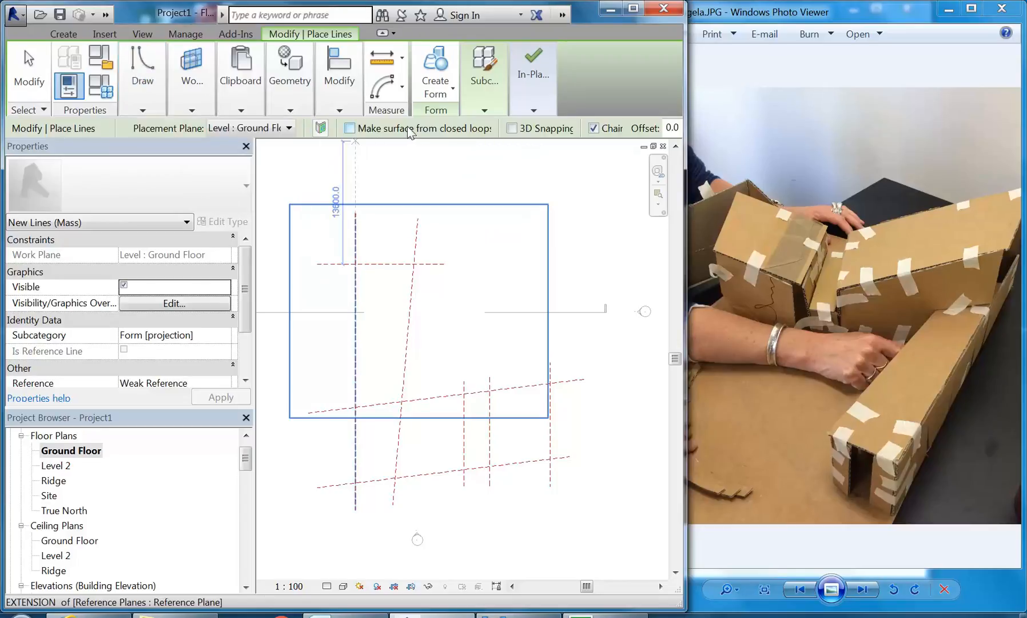
pyautogui.click(271, 127)
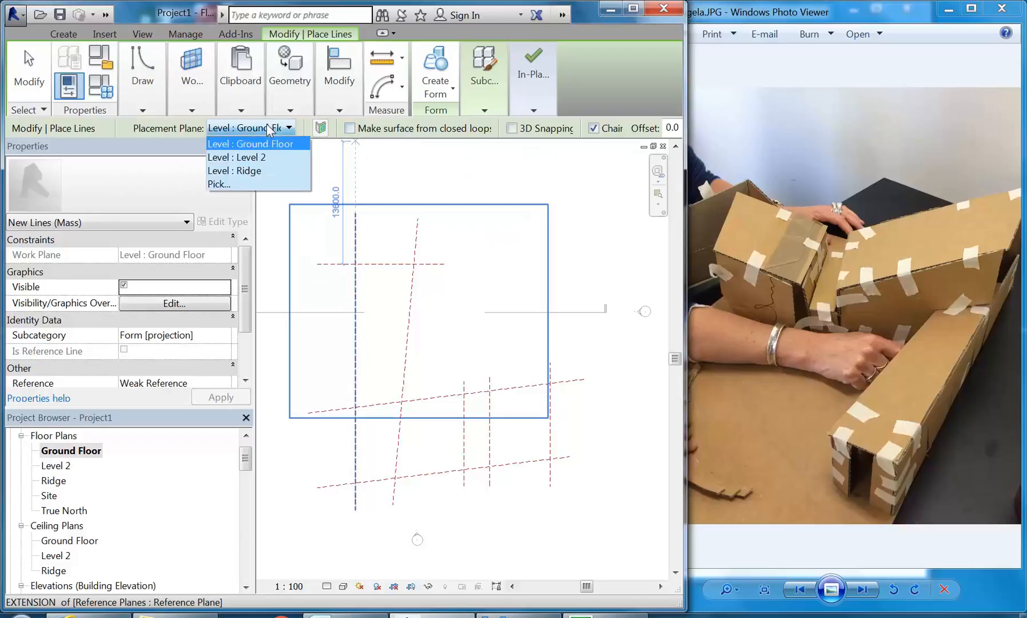
pyautogui.click(251, 143)
pyautogui.moveTo(140, 96)
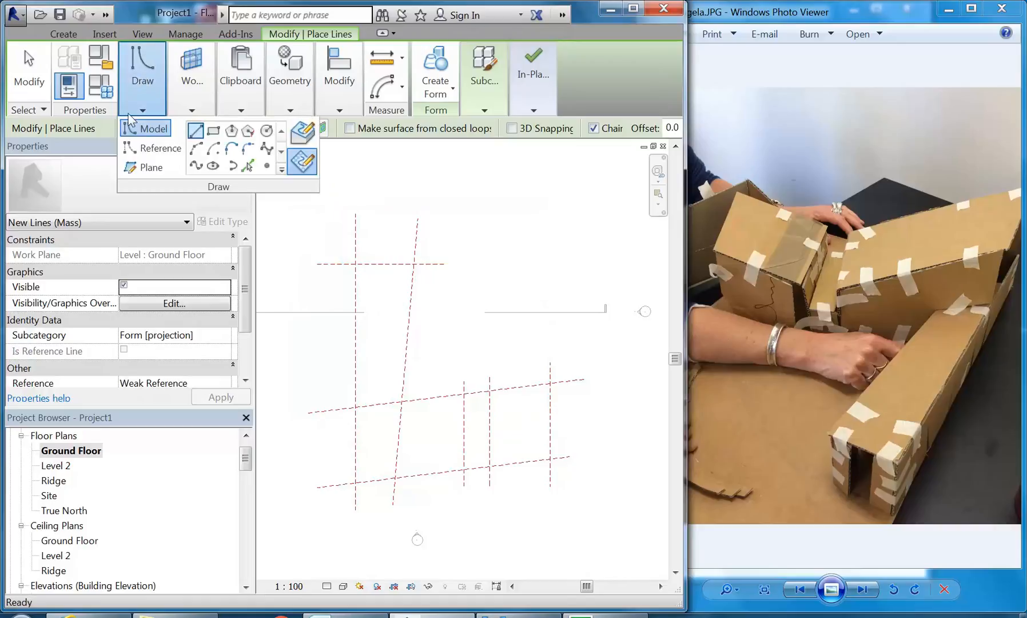
pyautogui.click(195, 130)
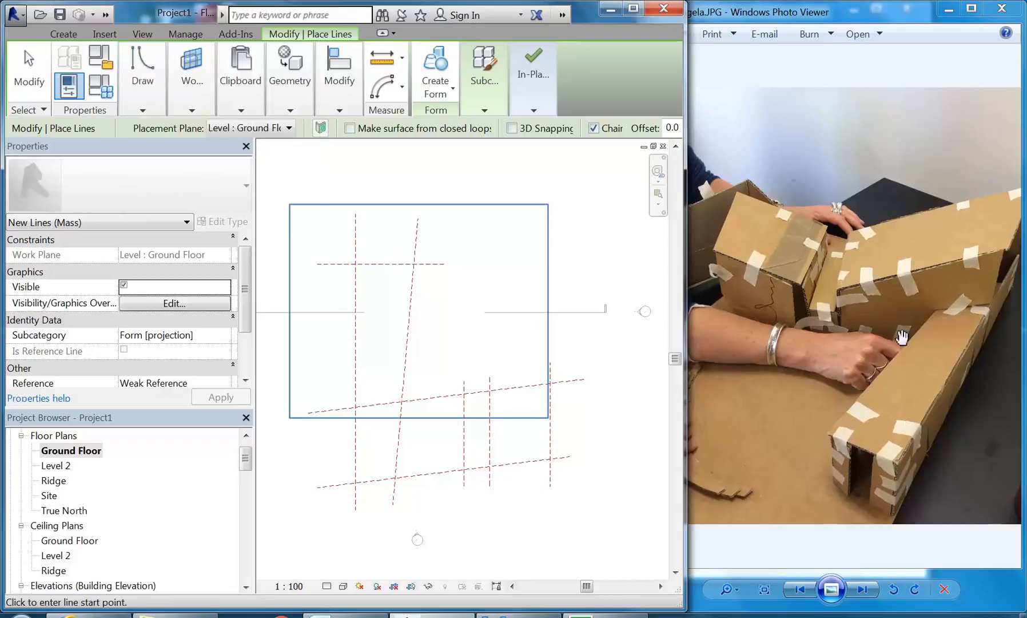
# - Draw a closed four-sided model line outline between the two shallow planes, from the long vertical plane to the nearest short vertical plane
pyautogui.scroll(3, 383, 372)
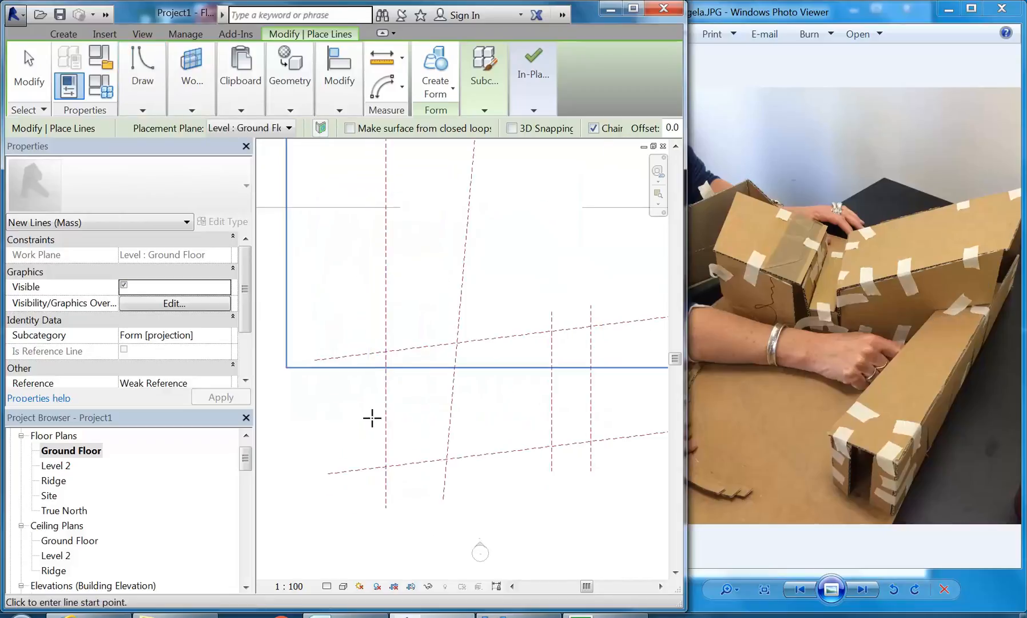
pyautogui.click(386, 466)
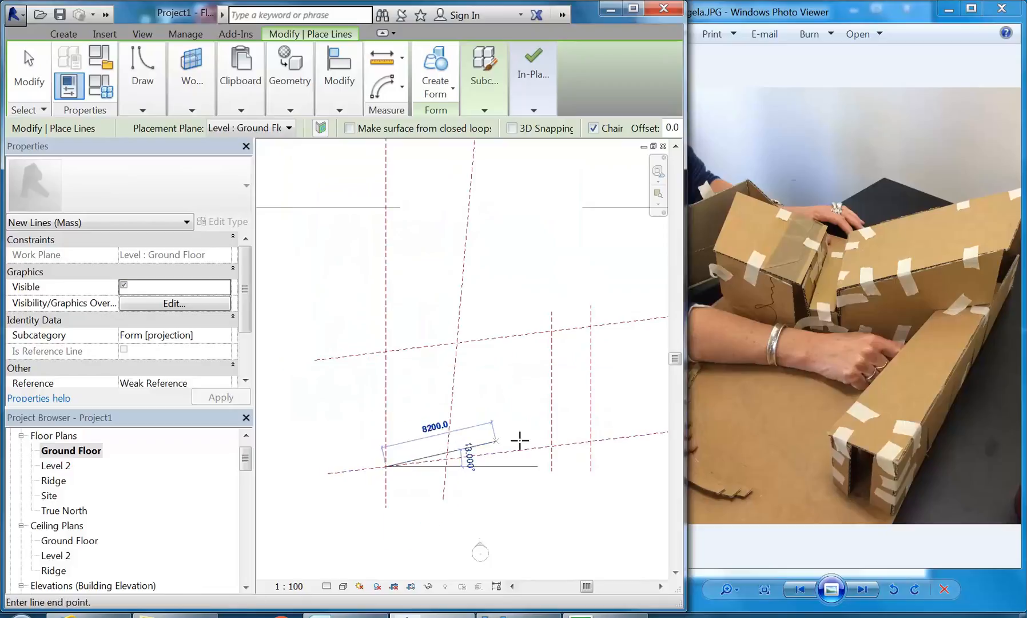
pyautogui.click(552, 445)
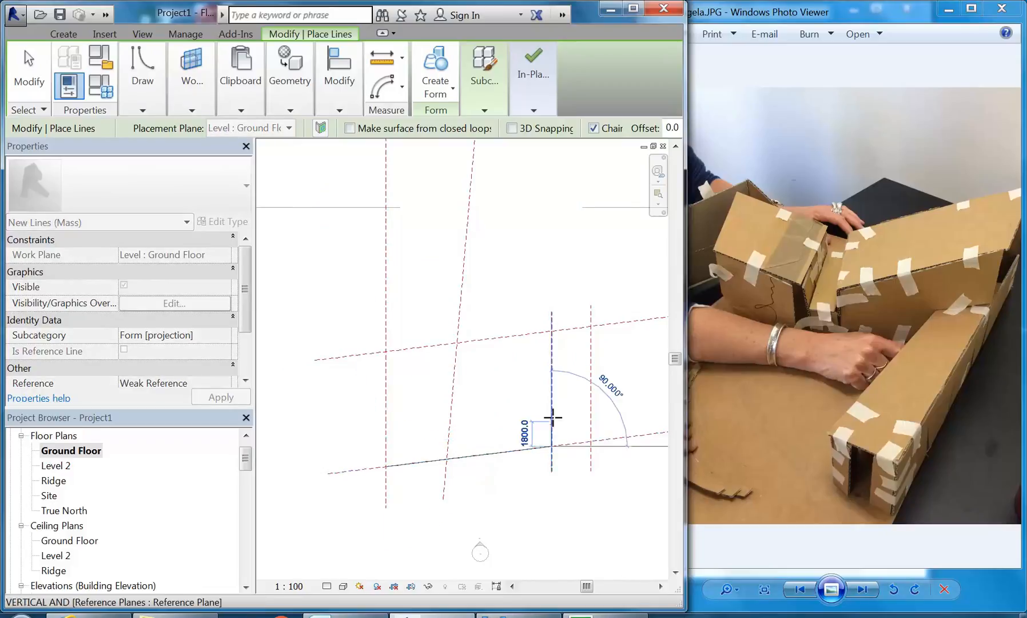
pyautogui.click(552, 331)
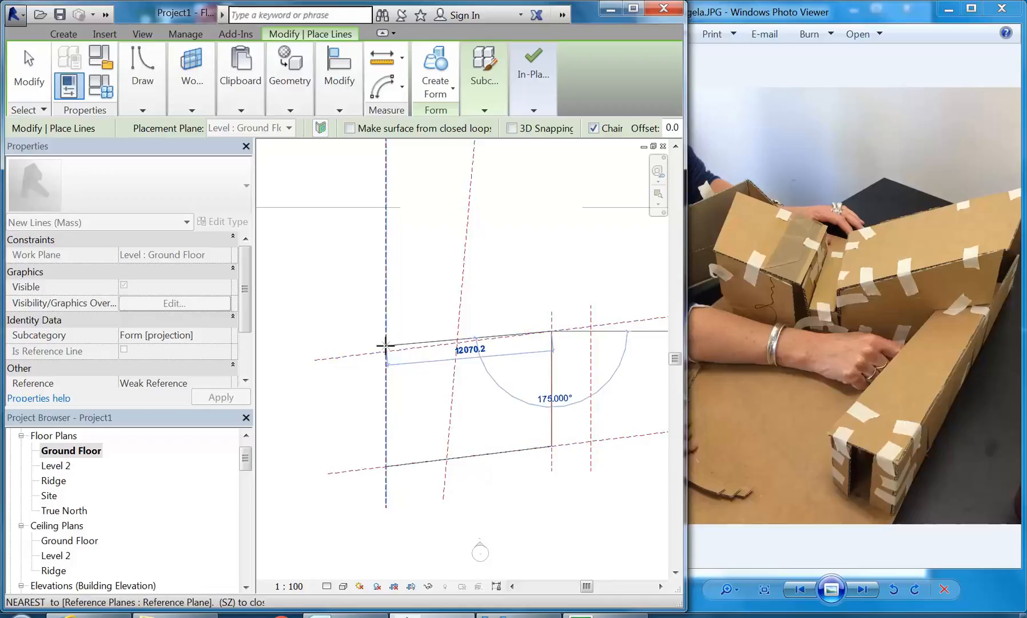
pyautogui.click(386, 350)
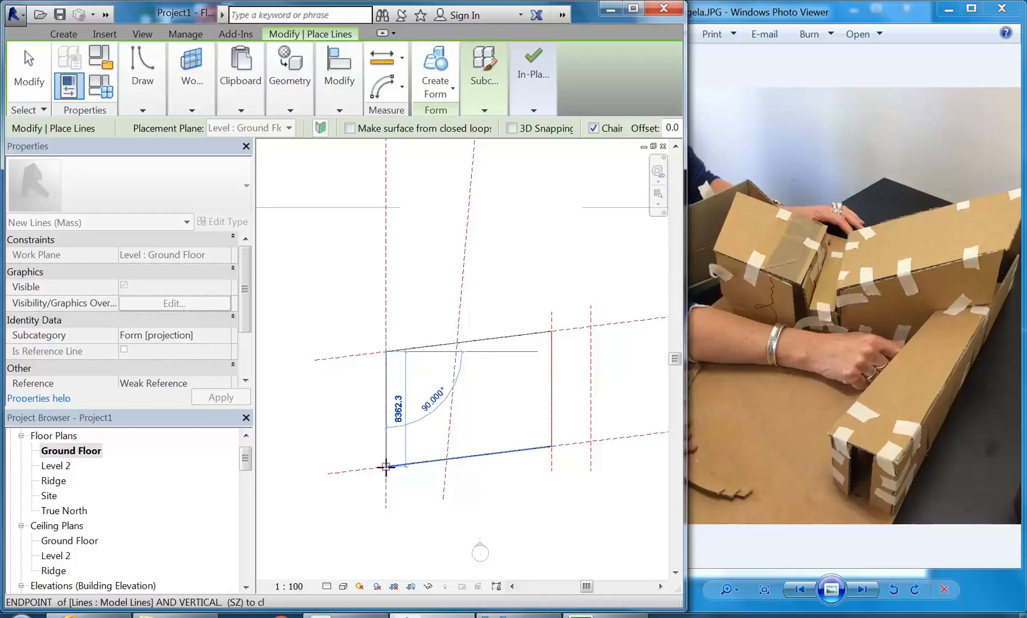
pyautogui.click(386, 467)
pyautogui.rightClick(368, 295)
pyautogui.click(400, 304)
# - Examine how thick the model lines display at the outline's upper west corner
pyautogui.click(105, 14)
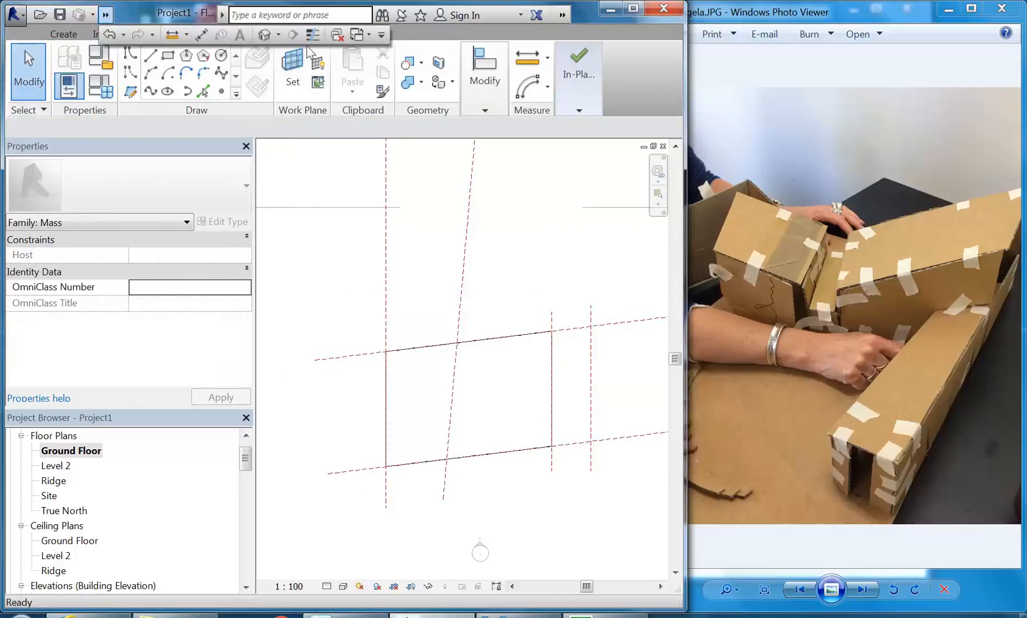
pyautogui.click(406, 290)
pyautogui.scroll(5, 422, 384)
pyautogui.scroll(-2, 381, 303)
pyautogui.scroll(4, 357, 172)
pyautogui.scroll(2, 403, 322)
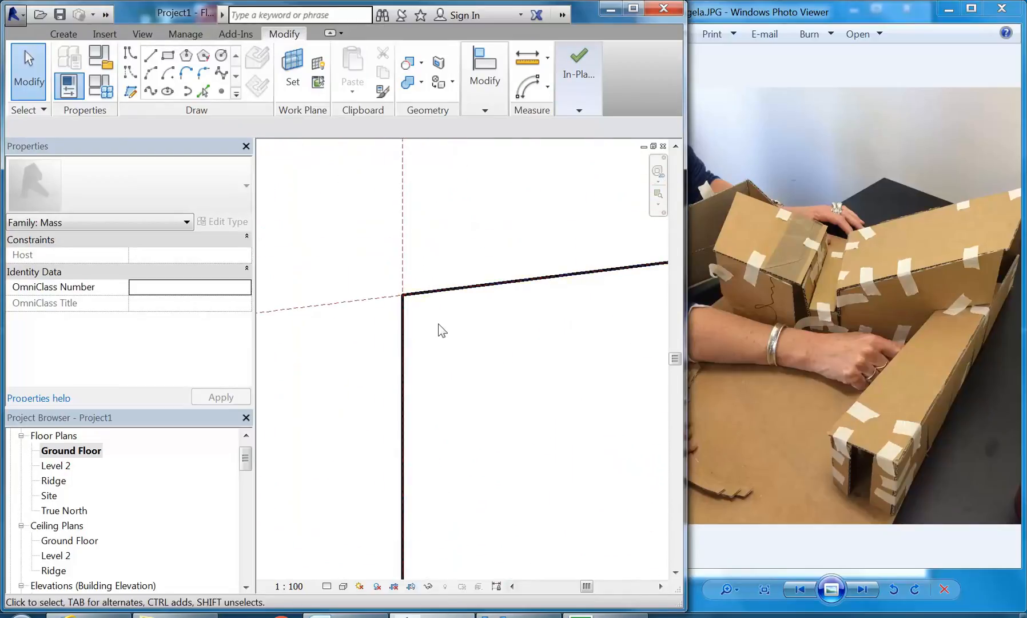
pyautogui.scroll(-5, 441, 329)
pyautogui.moveTo(390, 327); pyautogui.dragTo(395, 356, button='middle')
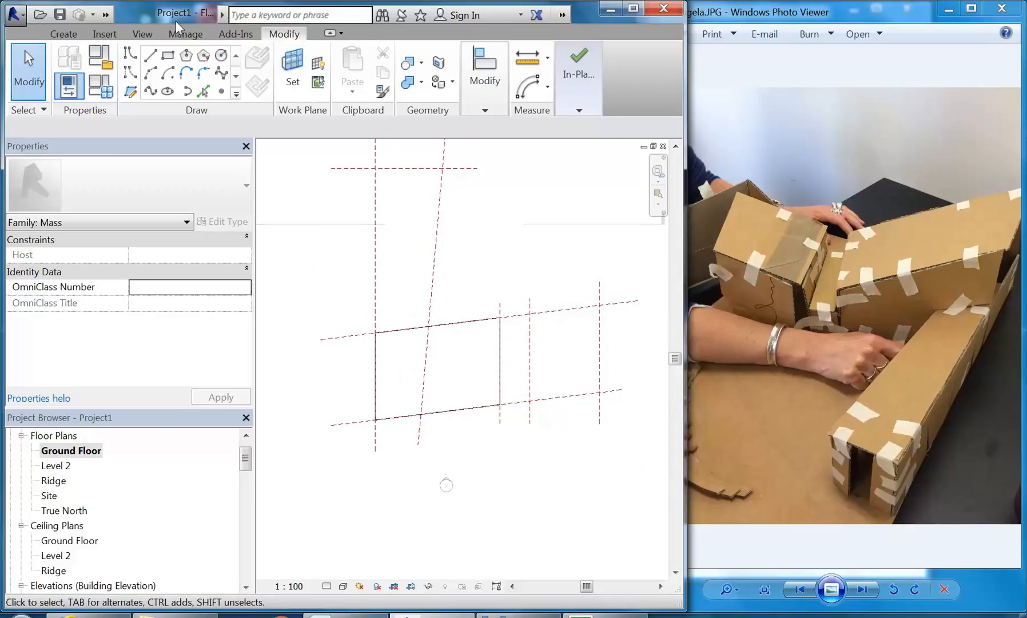
# - Open the default 3D view with the closed four-sided outline centred in the drawing area
pyautogui.click(106, 14)
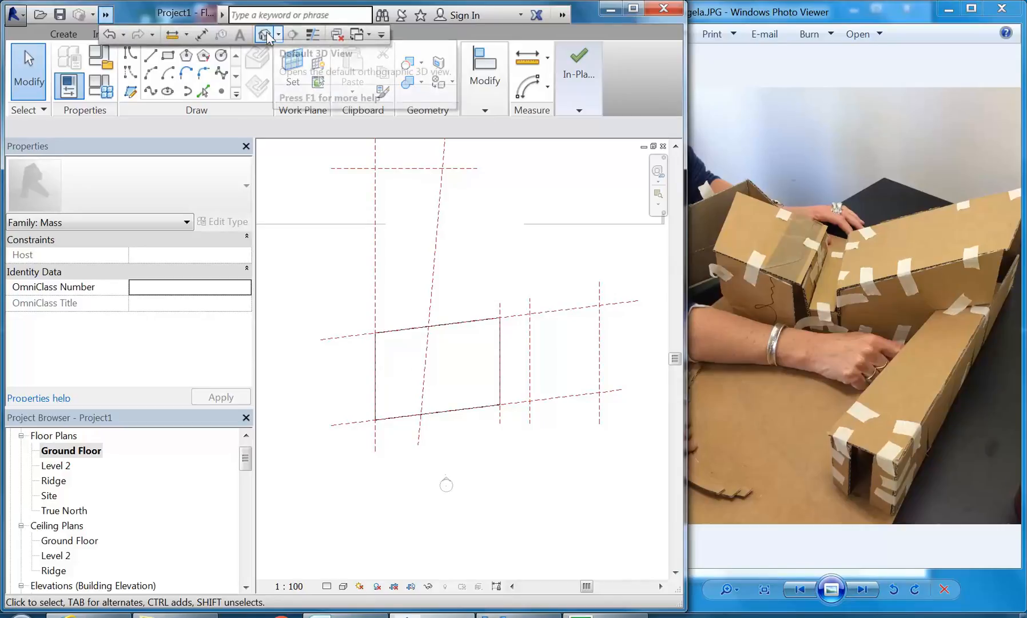
pyautogui.scroll(-1, 416, 356)
pyautogui.moveTo(420, 359); pyautogui.dragTo(443, 384, button='middle')
pyautogui.scroll(-1, 432, 377)
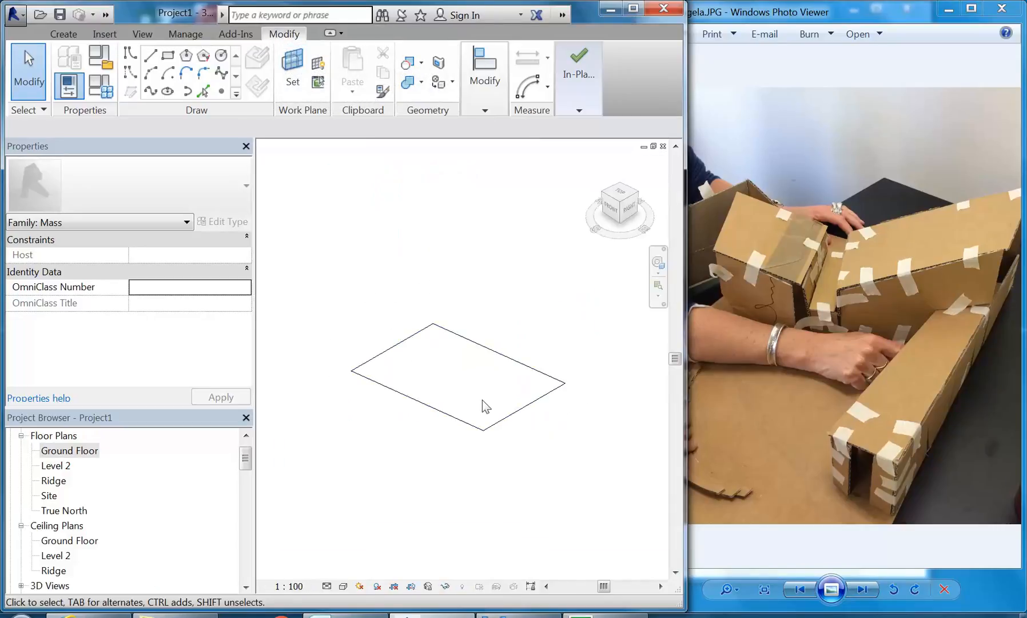
pyautogui.click(500, 361)
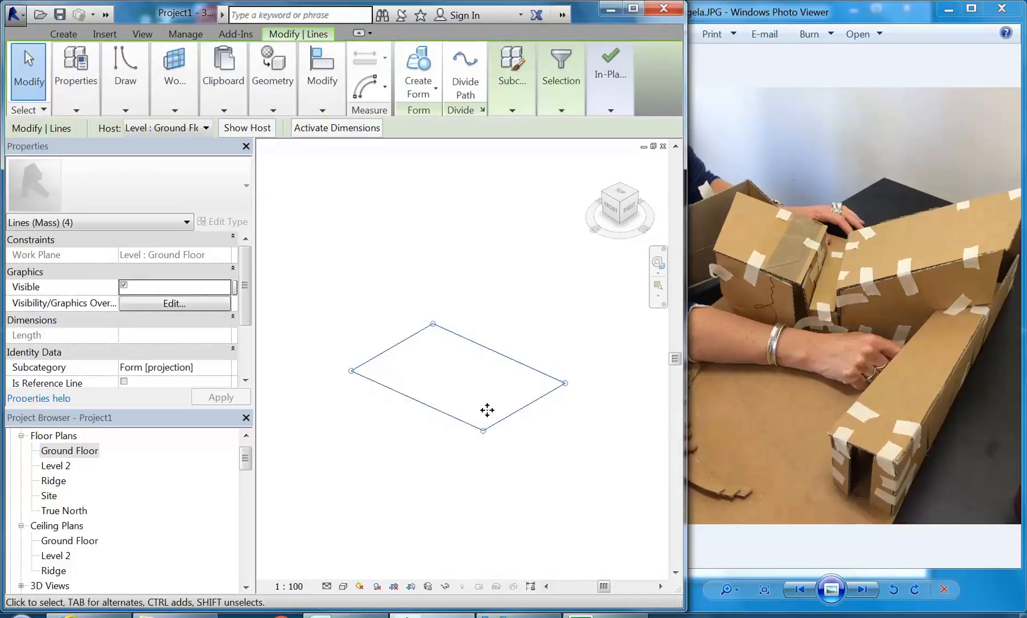
pyautogui.click(419, 60)
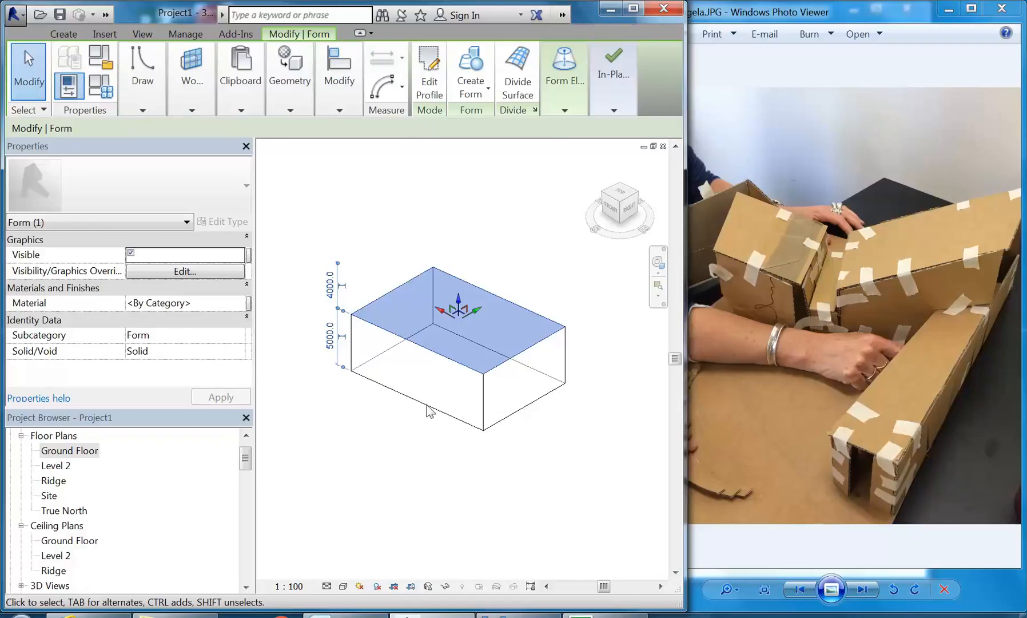
pyautogui.click(107, 14)
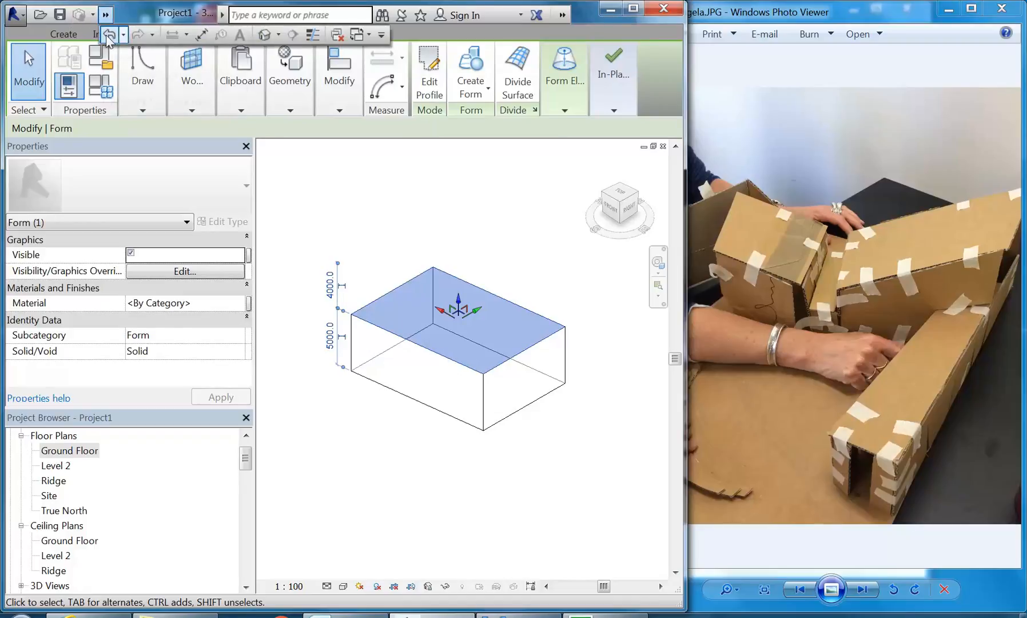
pyautogui.click(107, 36)
pyautogui.press('Tab')
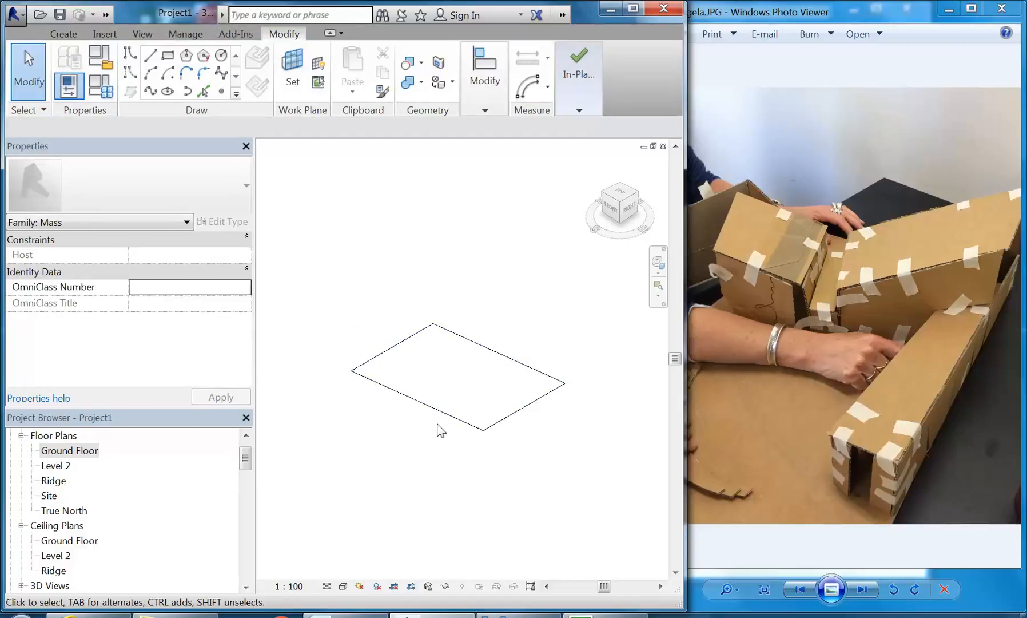
# - Create a solid form from the whole chain of four model lines, leaving it deselected
pyautogui.click(443, 419)
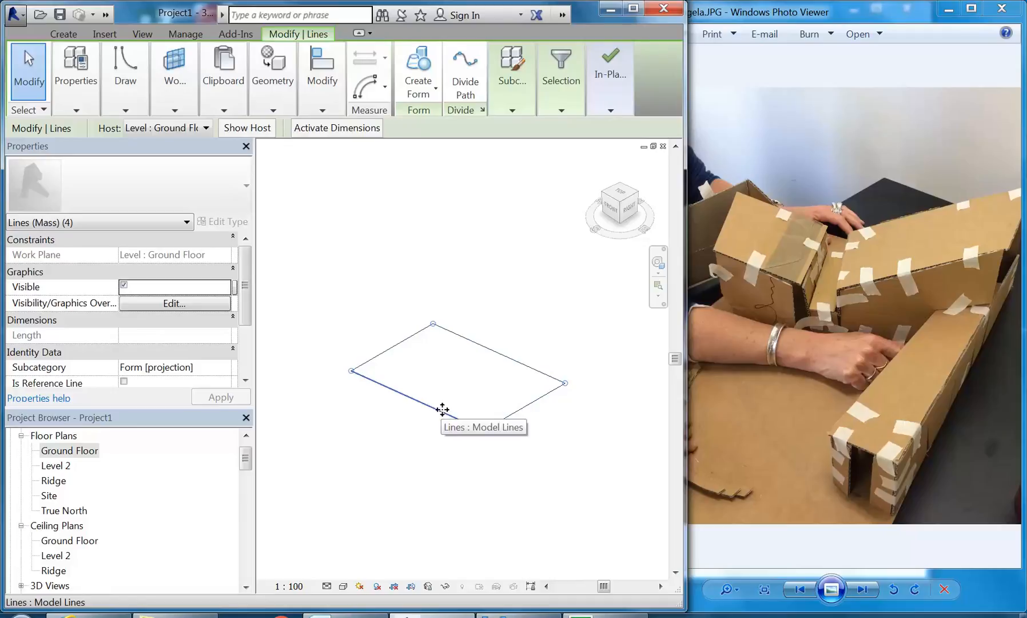
pyautogui.click(418, 62)
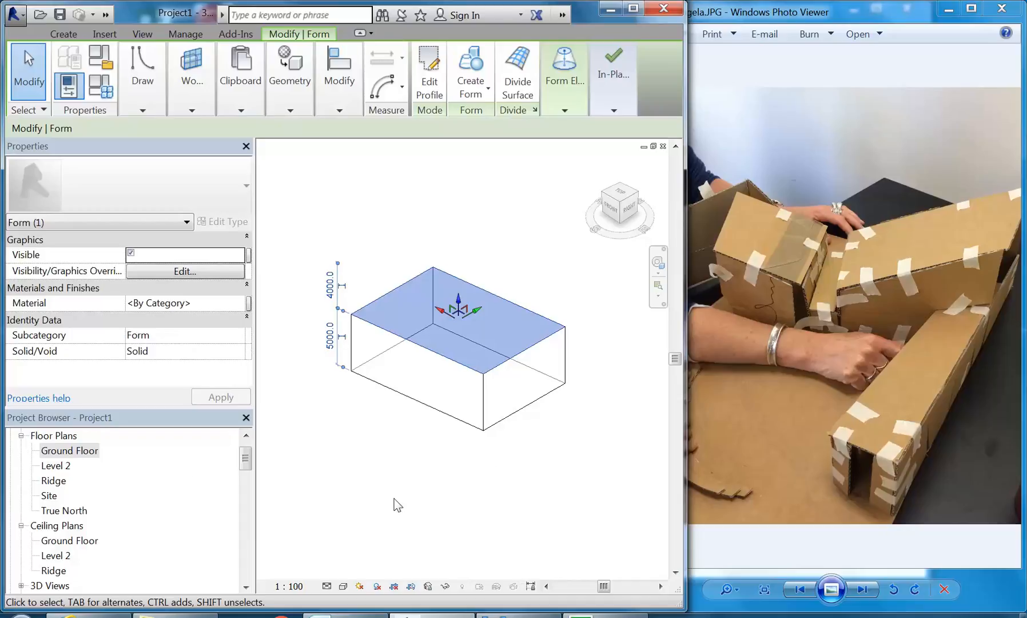
pyautogui.click(450, 494)
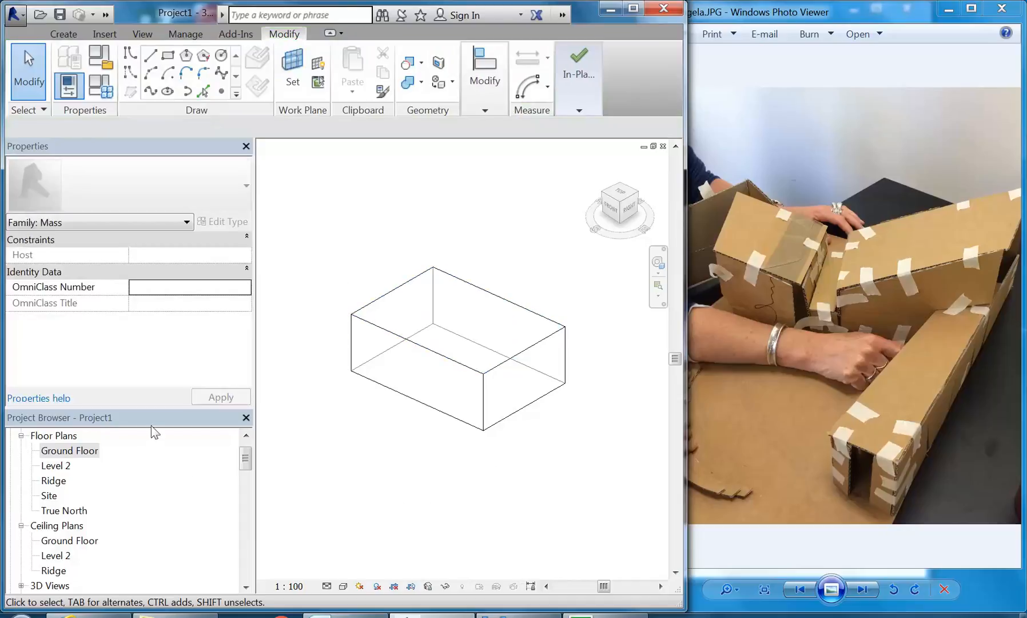
# - In the Ground Floor plan, draw a loose model line about 3600 mm long just west of the four-sided outline
pyautogui.doubleClick(90, 452)
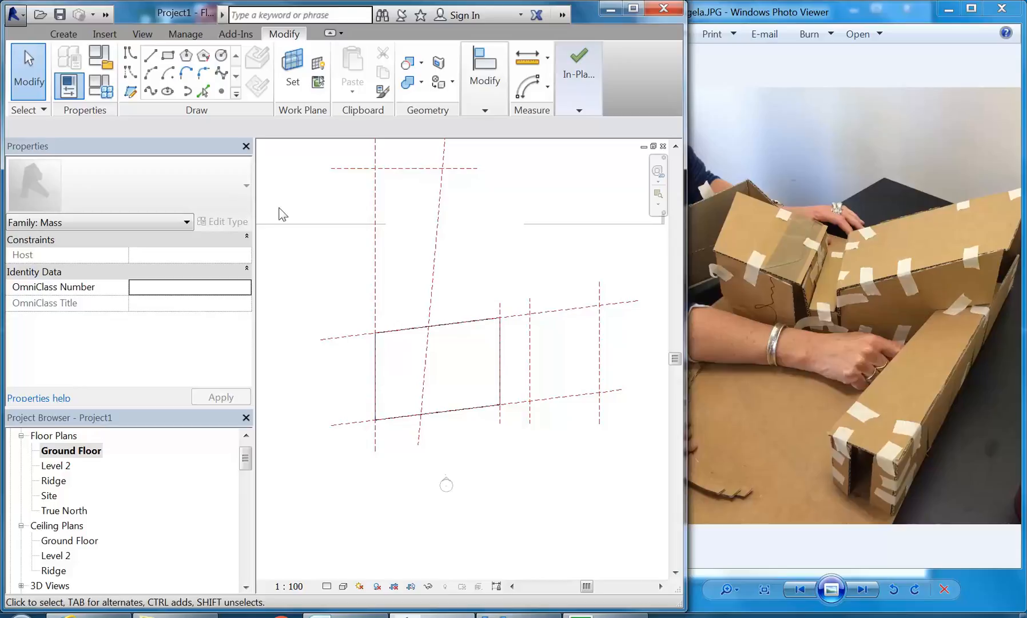
pyautogui.click(151, 55)
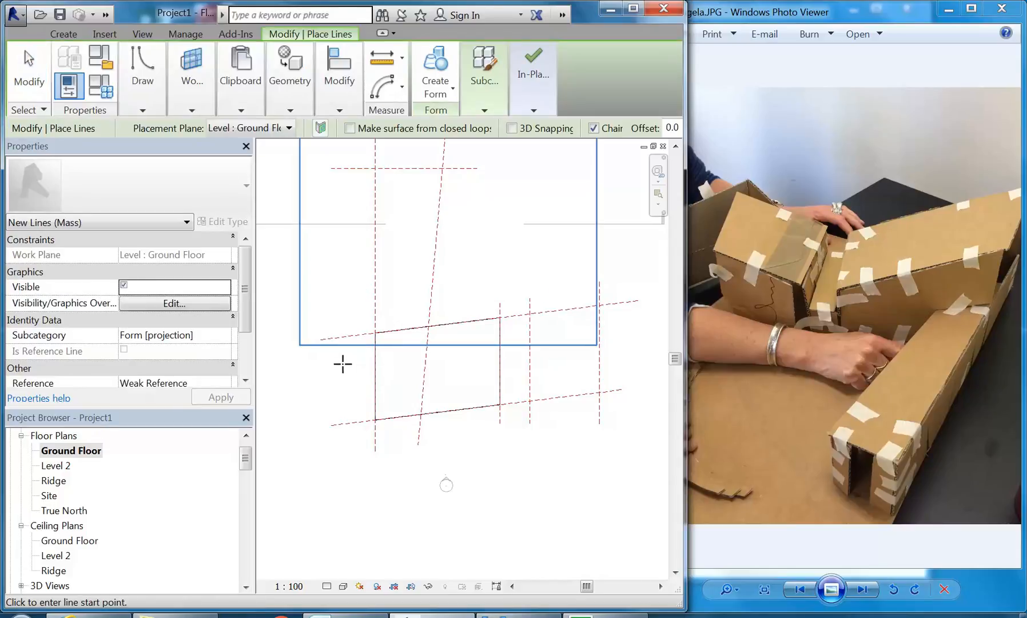
pyautogui.click(331, 376)
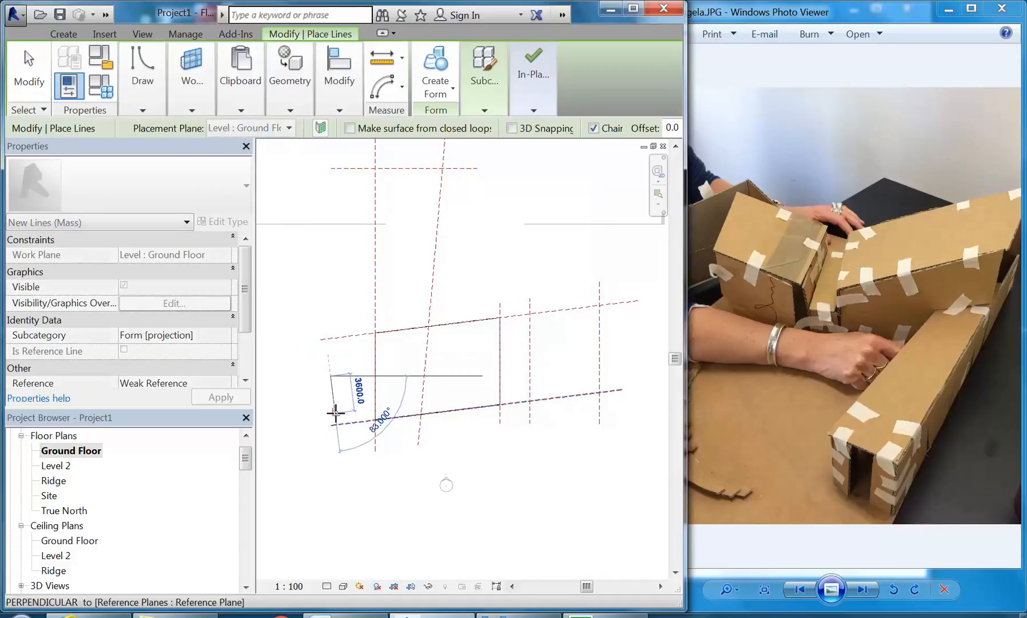
pyautogui.rightClick(363, 342)
pyautogui.click(377, 351)
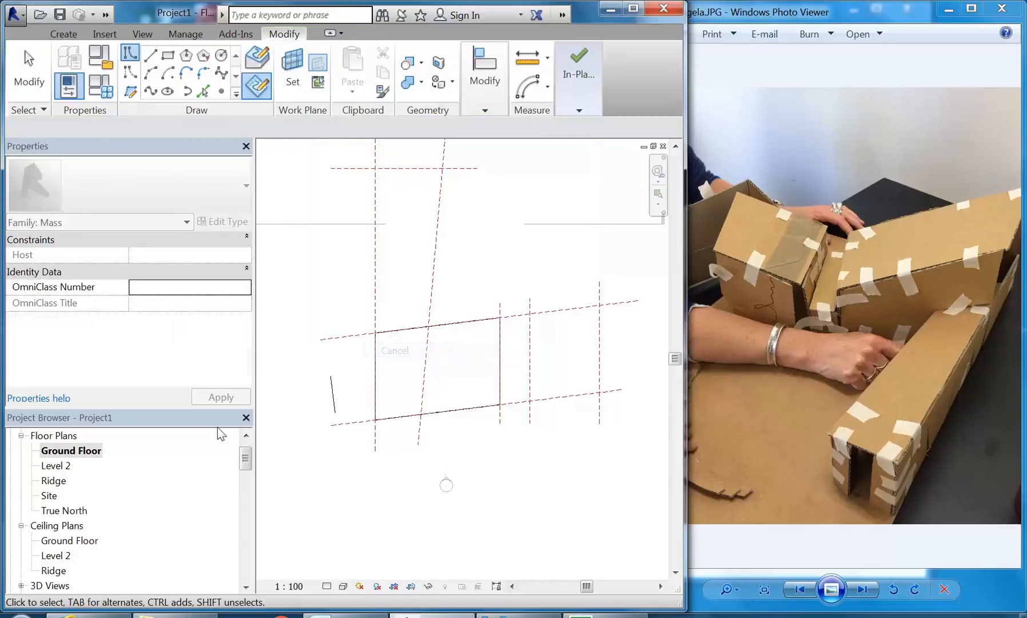
# - Open the default 3D view and orbit round to the west end of the form, beside the loose line
pyautogui.click(106, 14)
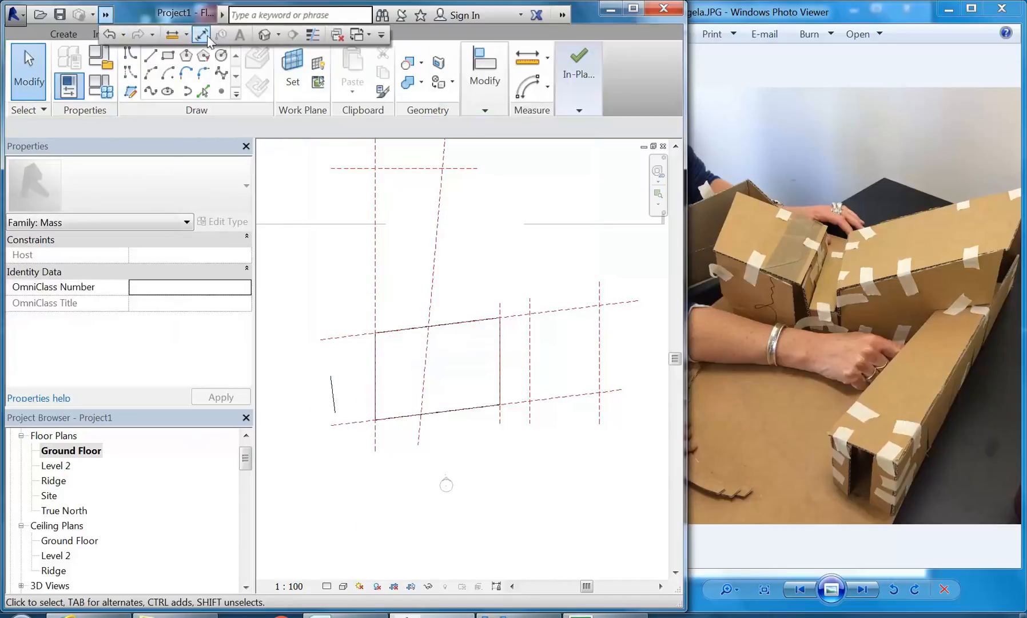
pyautogui.click(272, 36)
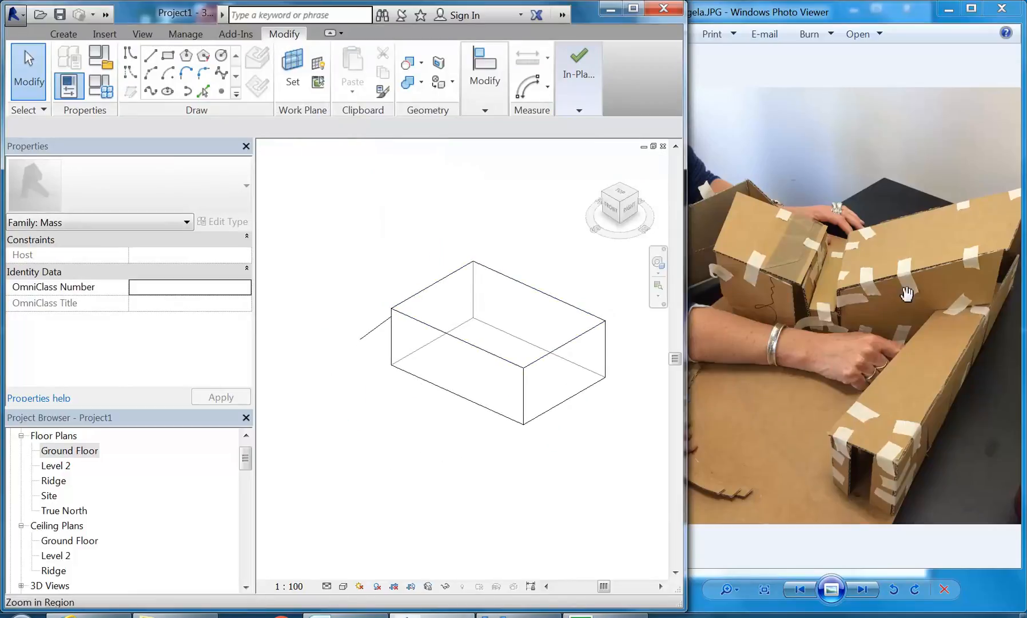
pyautogui.keyDown('shift'); pyautogui.moveTo(401, 360); pyautogui.dragTo(611, 343, button='middle'); pyautogui.keyUp('shift')
pyautogui.keyDown('shift'); pyautogui.moveTo(611, 238); pyautogui.dragTo(525, 380, button='middle'); pyautogui.keyUp('shift')
pyautogui.scroll(1, 528, 377)
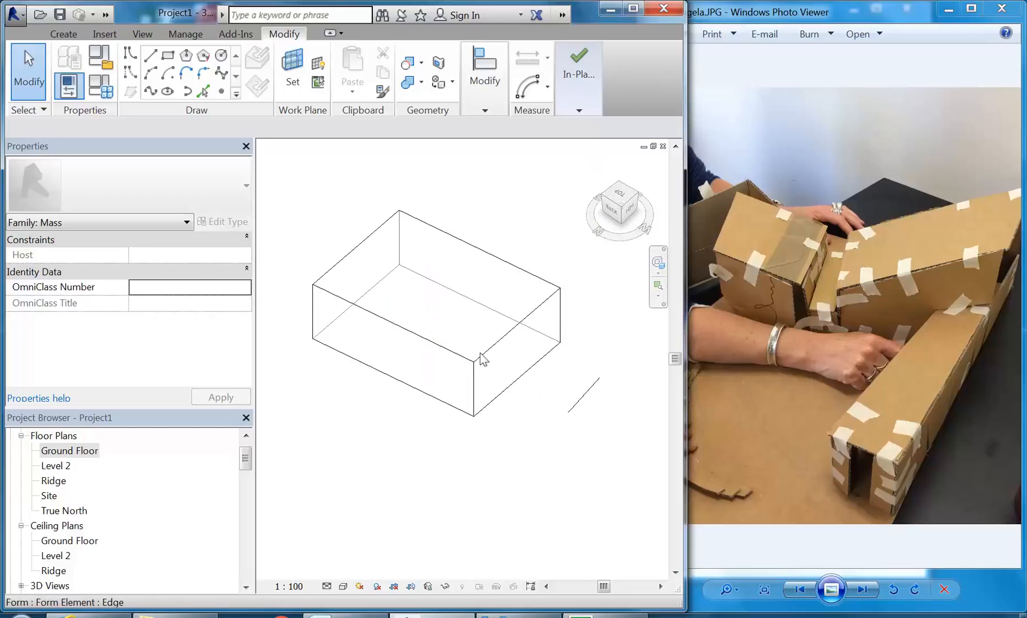
# - Raise the form's top edge nearest the loose line to about 9241 mm above the base, sloping the roof
pyautogui.moveTo(481, 347); pyautogui.dragTo(469, 351, button='middle')
pyautogui.scroll(1, 441, 359)
pyautogui.moveTo(461, 412); pyautogui.dragTo(479, 418, button='middle')
pyautogui.scroll(1, 479, 419)
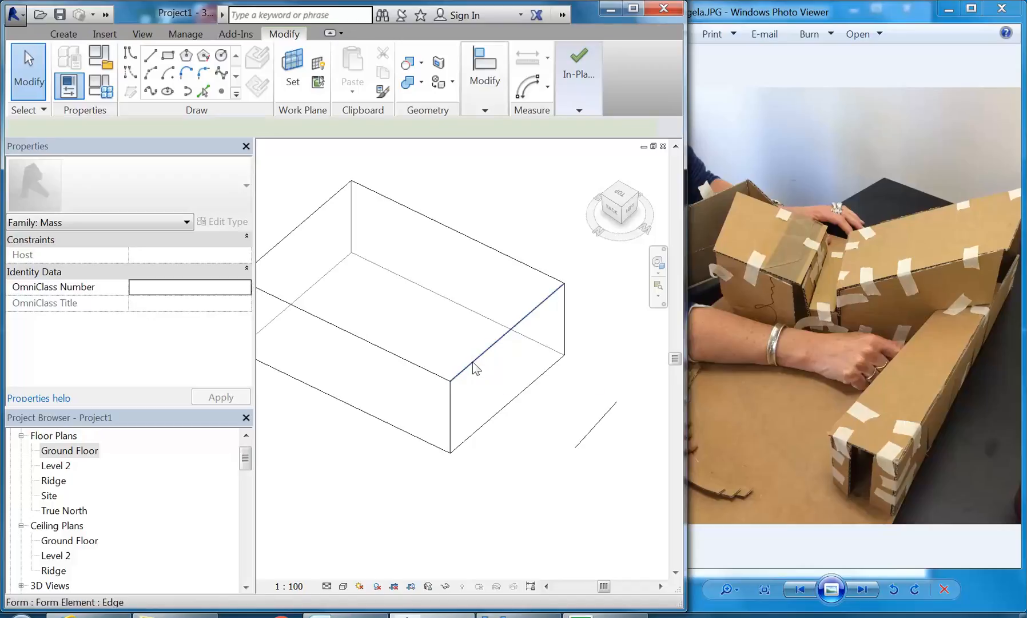
pyautogui.click(473, 361)
pyautogui.moveTo(485, 518); pyautogui.dragTo(506, 509, button='middle')
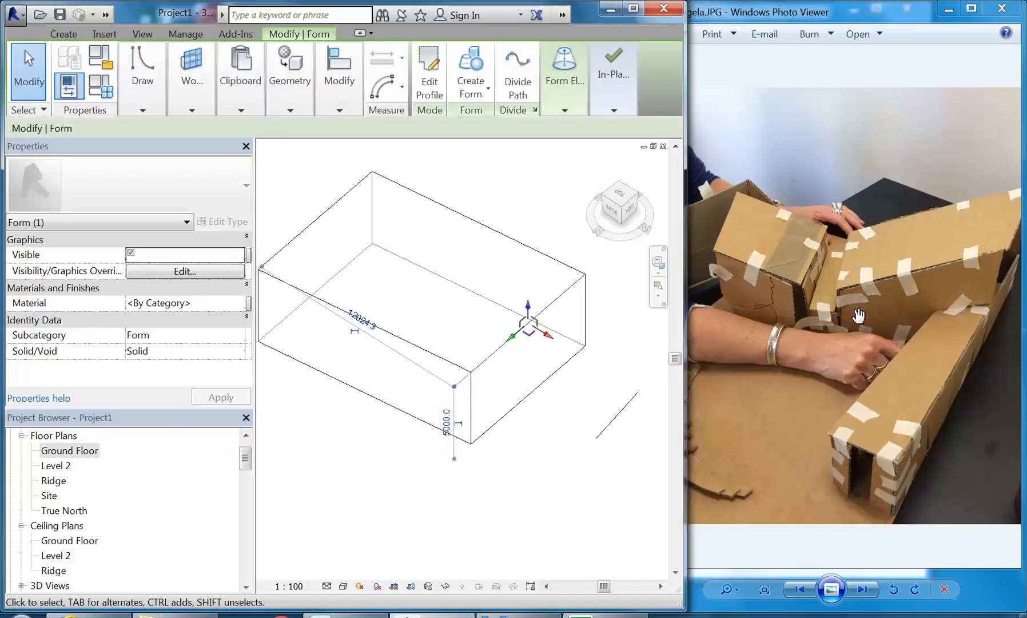
pyautogui.moveTo(471, 284); pyautogui.dragTo(565, 336, button='middle')
pyautogui.moveTo(565, 338); pyautogui.dragTo(568, 275)
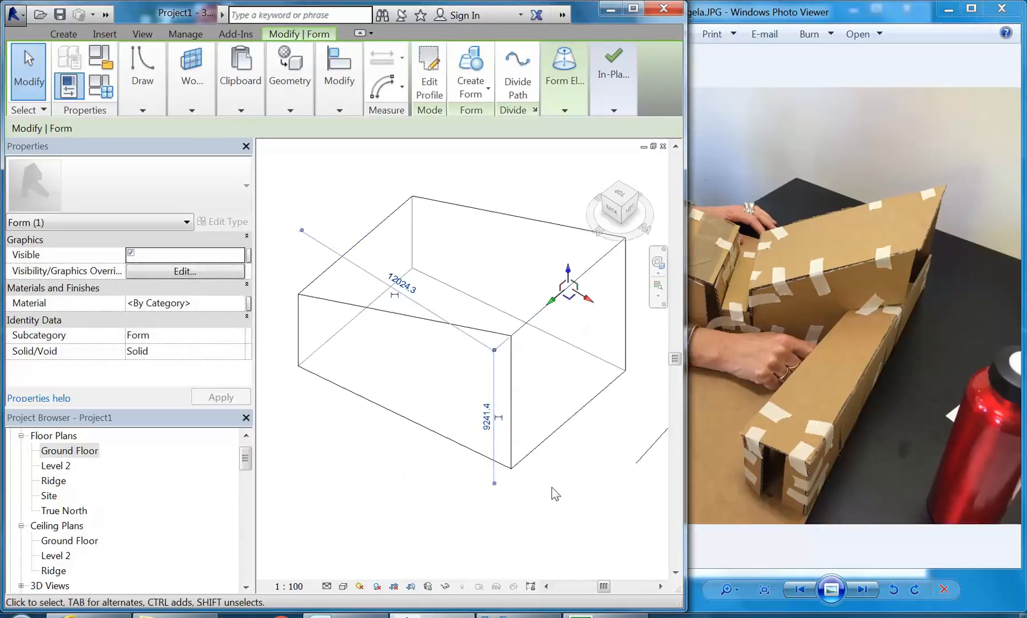
pyautogui.click(565, 503)
pyautogui.scroll(-2, 562, 486)
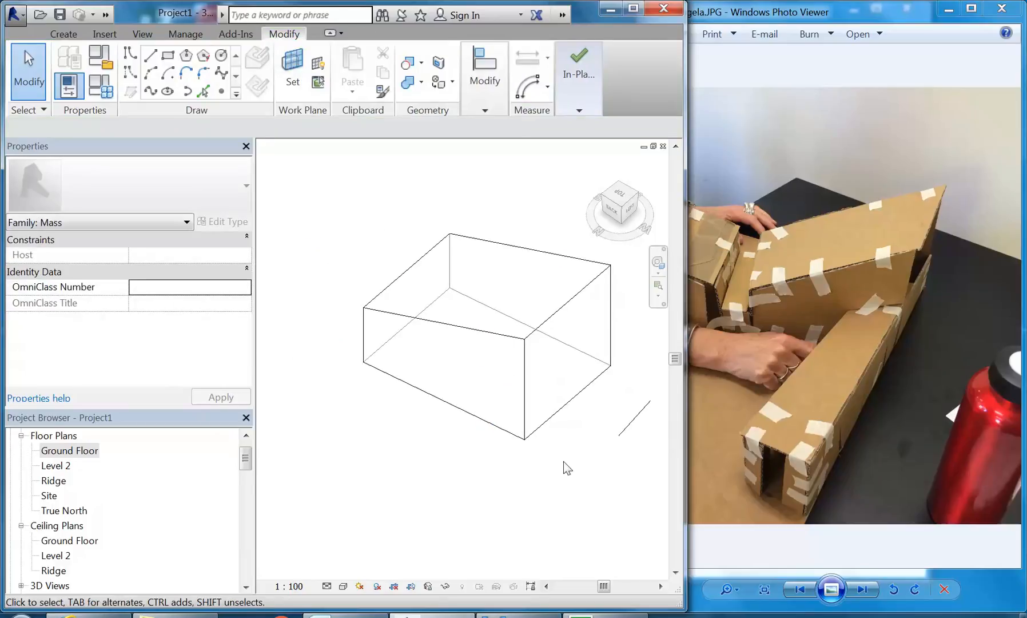
# - In the Ground Floor plan, set up straight model lines with Level : Ground Floor as the placement plane
pyautogui.doubleClick(80, 451)
pyautogui.moveTo(474, 360); pyautogui.dragTo(534, 370, button='middle')
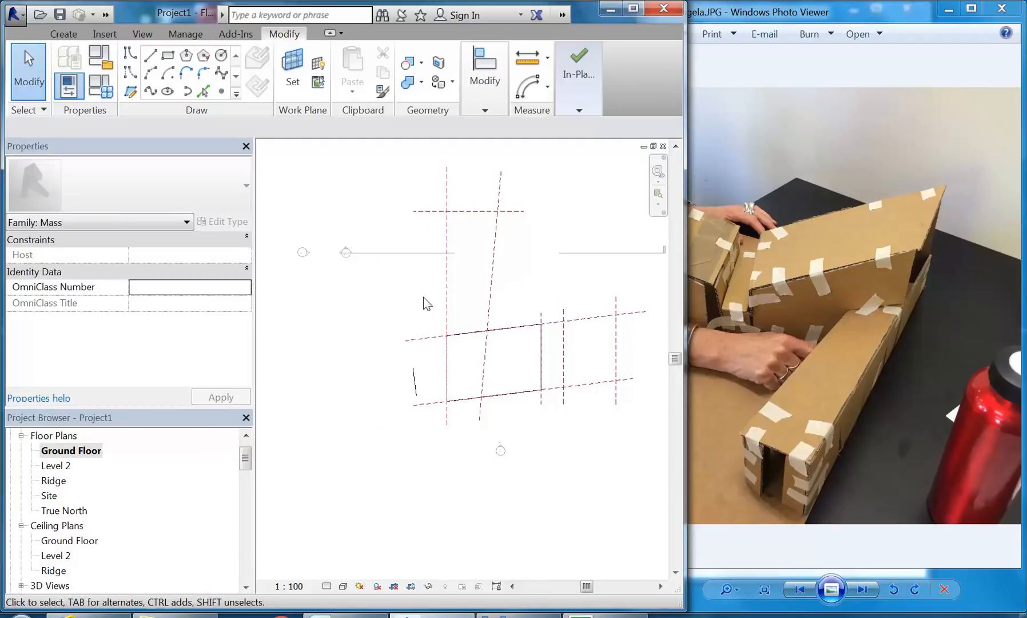
pyautogui.moveTo(445, 314); pyautogui.dragTo(428, 312, button='middle')
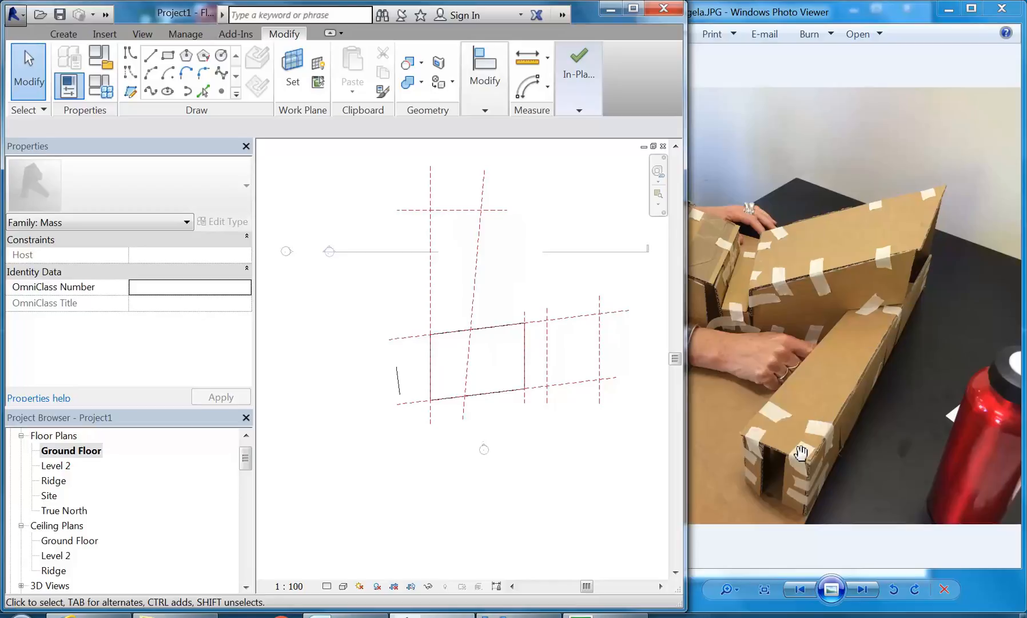
pyautogui.scroll(4, 441, 288)
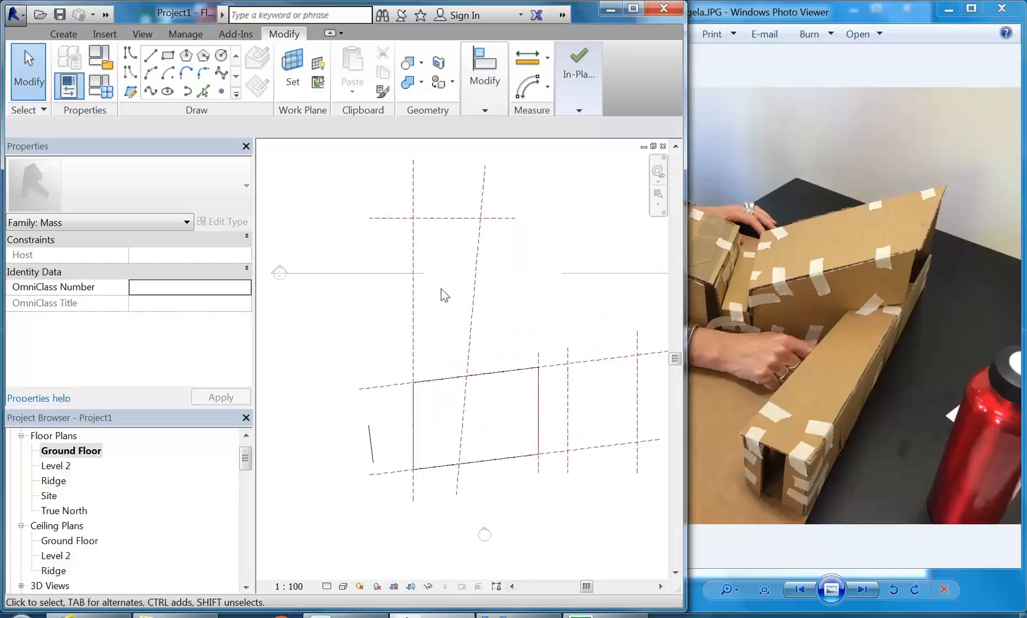
pyautogui.moveTo(440, 288); pyautogui.dragTo(430, 311, button='middle')
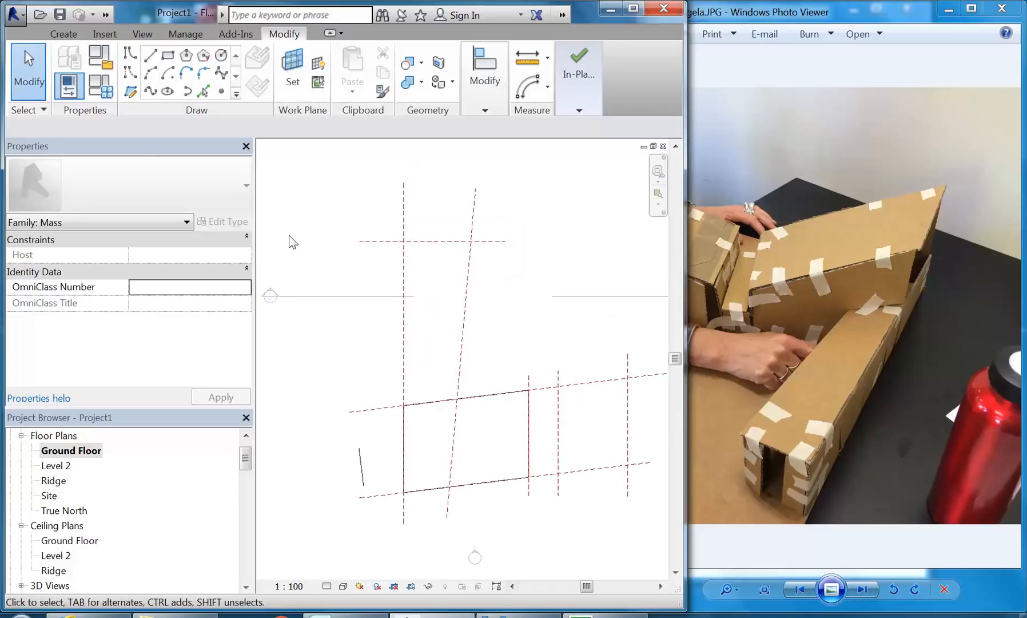
pyautogui.click(151, 55)
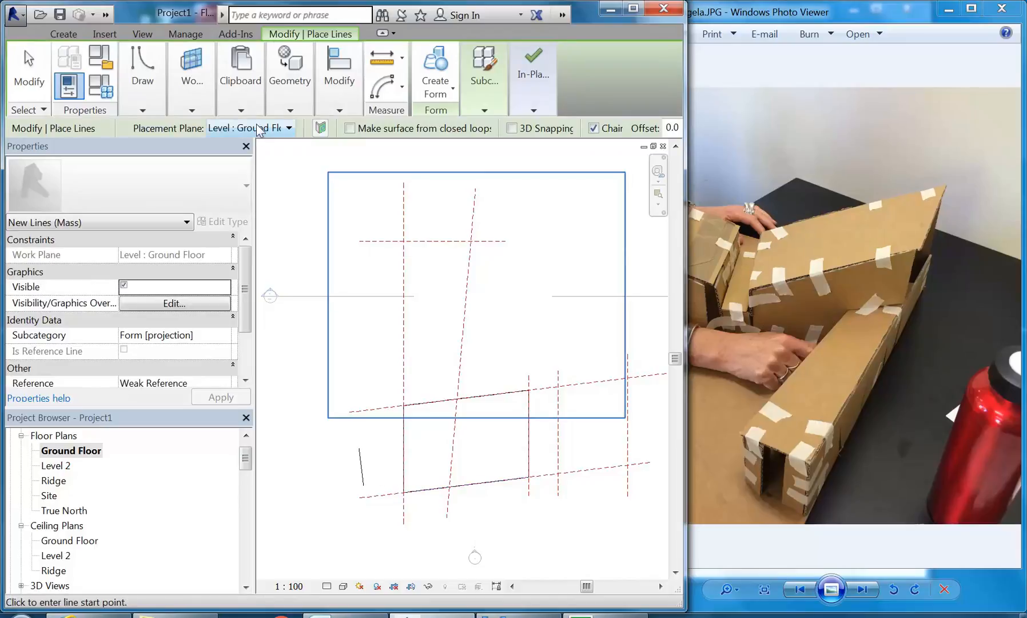
pyautogui.click(258, 129)
pyautogui.click(255, 147)
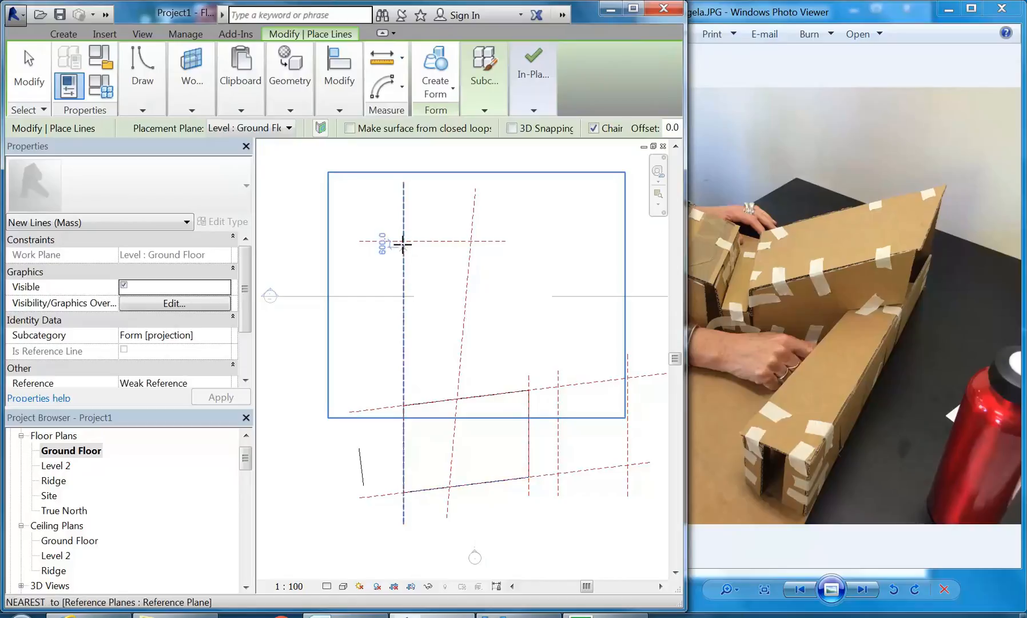
# - Draw a closed outline between the long vertical and slanted planes, from the north horizontal plane, about 6474 mm wide there, to the southern shallow plane
pyautogui.click(471, 240)
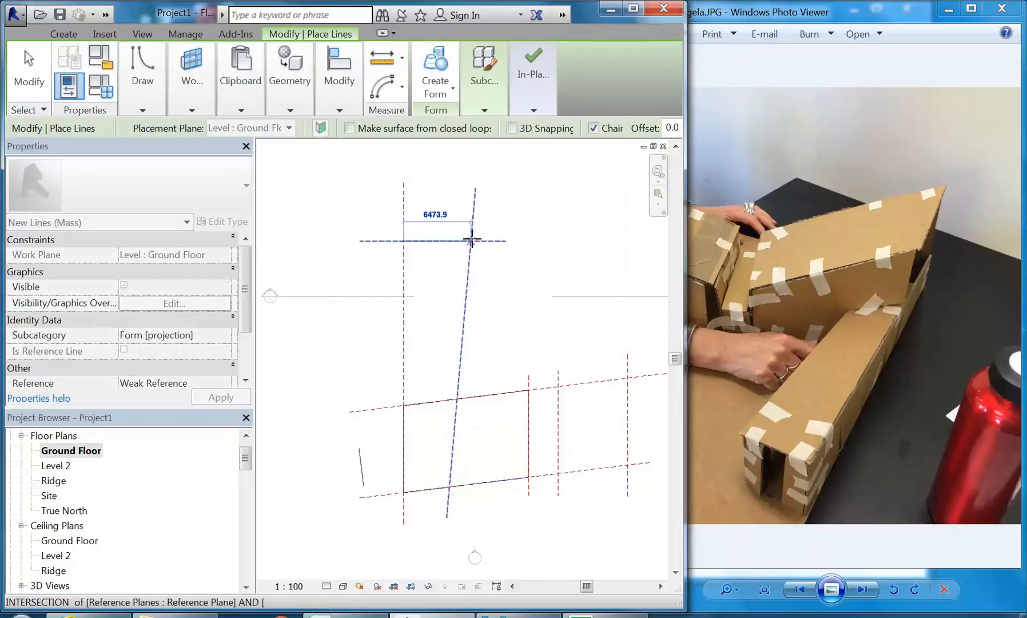
pyautogui.click(448, 488)
pyautogui.click(404, 492)
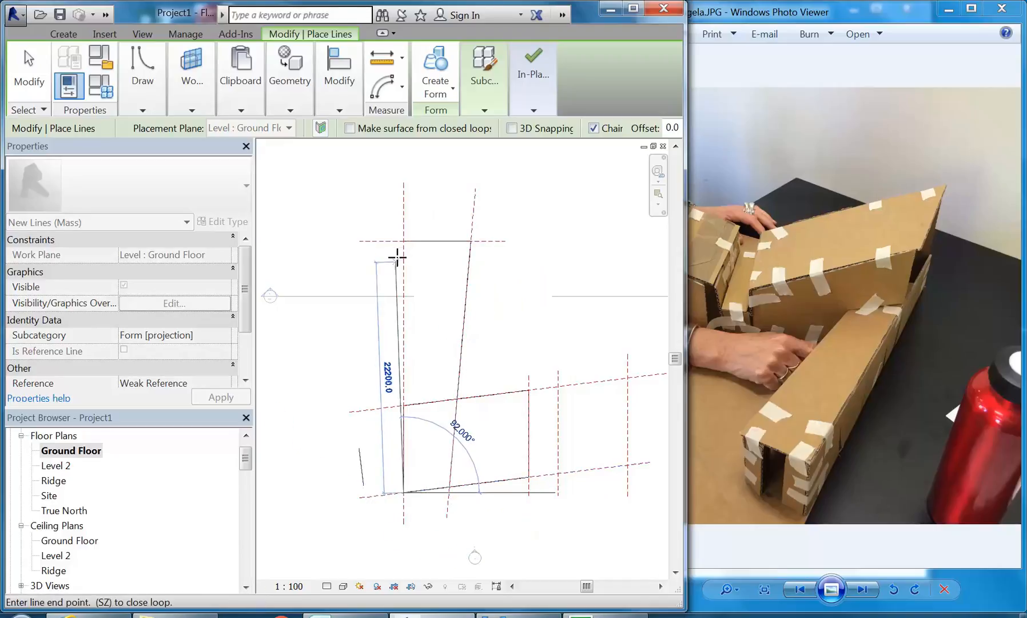
pyautogui.click(402, 239)
pyautogui.rightClick(292, 203)
pyautogui.click(323, 213)
# - In the {3D} view, create a second solid form from the long, narrow four-sided outline
pyautogui.moveTo(245, 456); pyautogui.dragTo(245, 466)
pyautogui.doubleClick(59, 527)
pyautogui.doubleClick(51, 541)
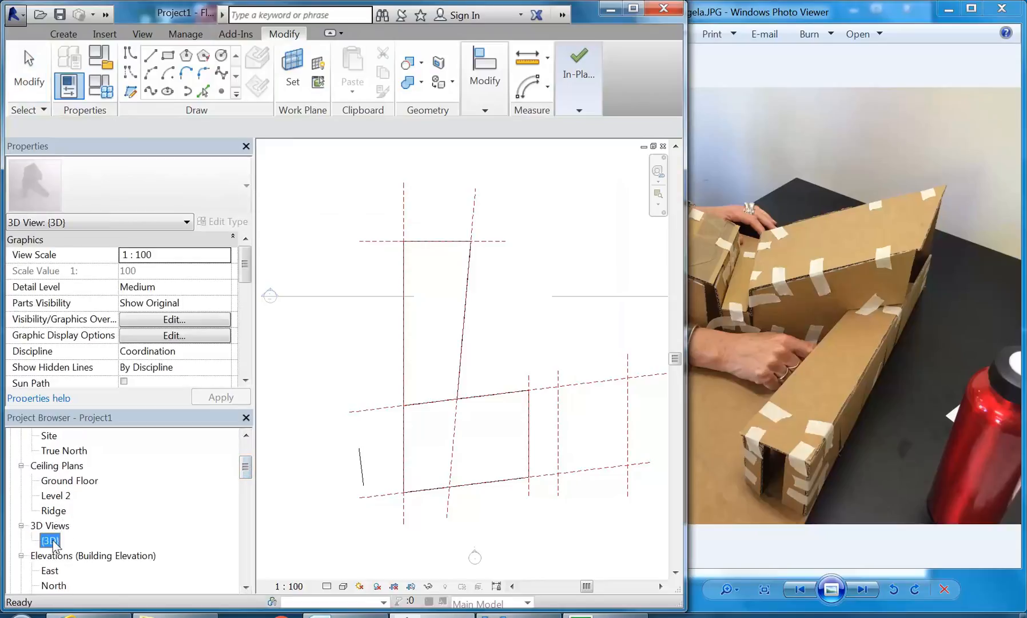
pyautogui.scroll(-1, 510, 303)
pyautogui.moveTo(369, 353); pyautogui.dragTo(390, 362, button='middle')
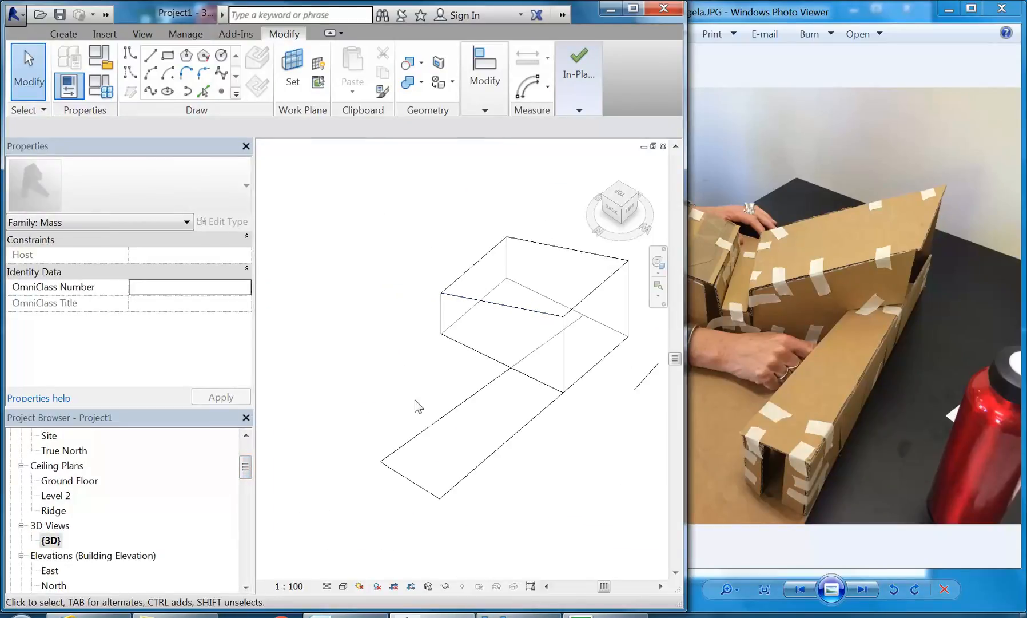
pyautogui.click(448, 410)
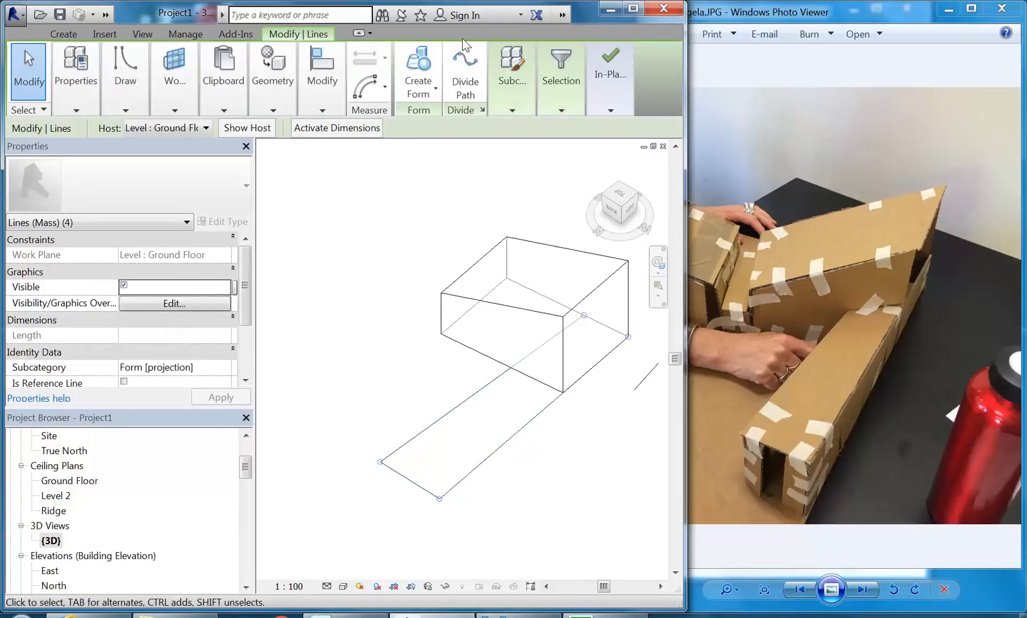
pyautogui.click(423, 62)
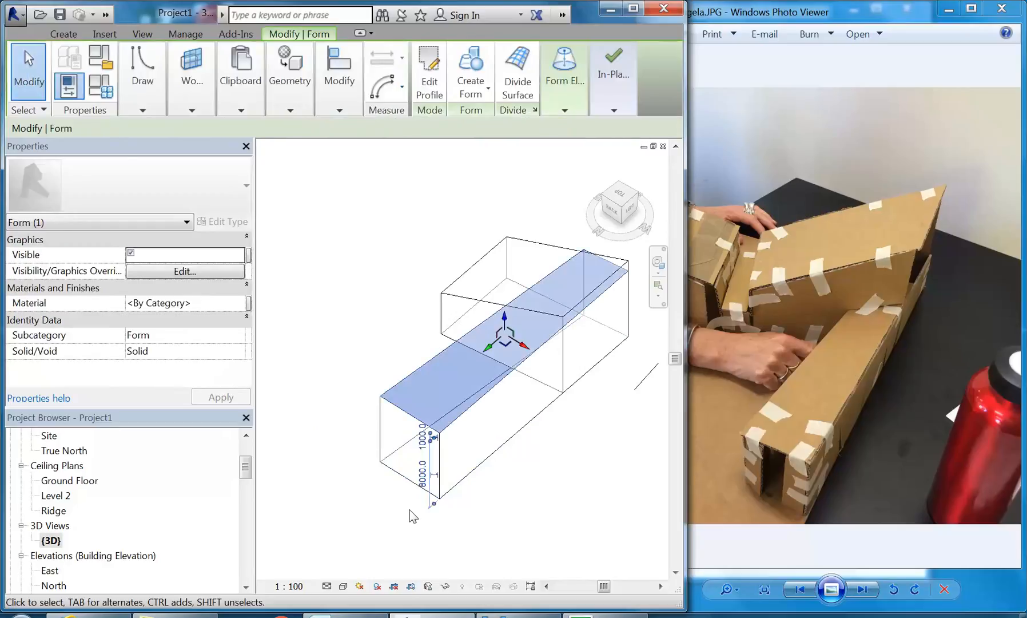
pyautogui.click(422, 310)
pyautogui.keyDown('shift'); pyautogui.moveTo(402, 329); pyautogui.dragTo(444, 343, button='middle'); pyautogui.keyUp('shift')
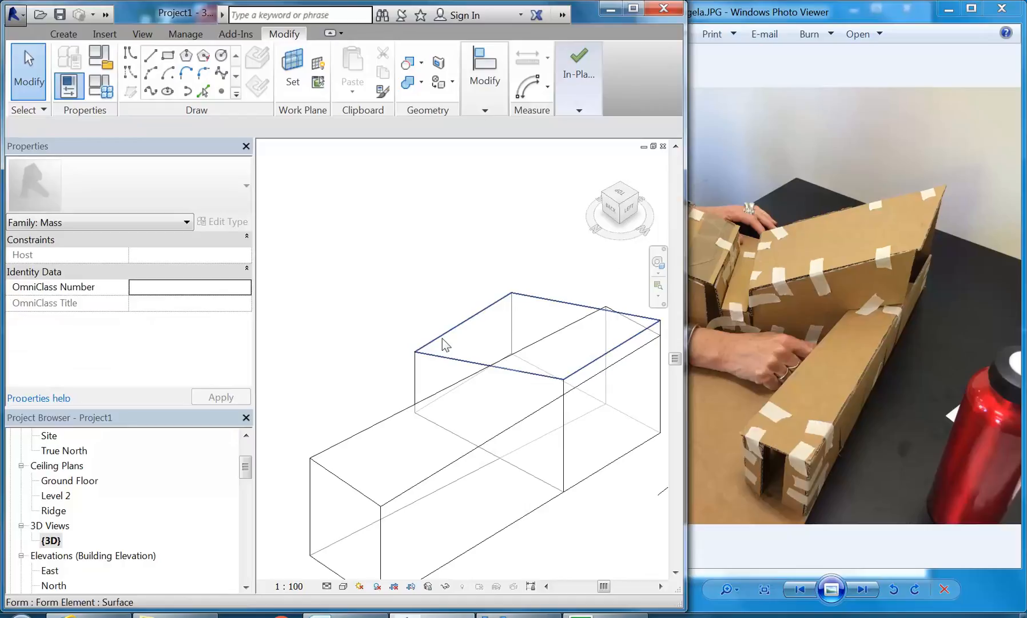
pyautogui.scroll(-2, 442, 338)
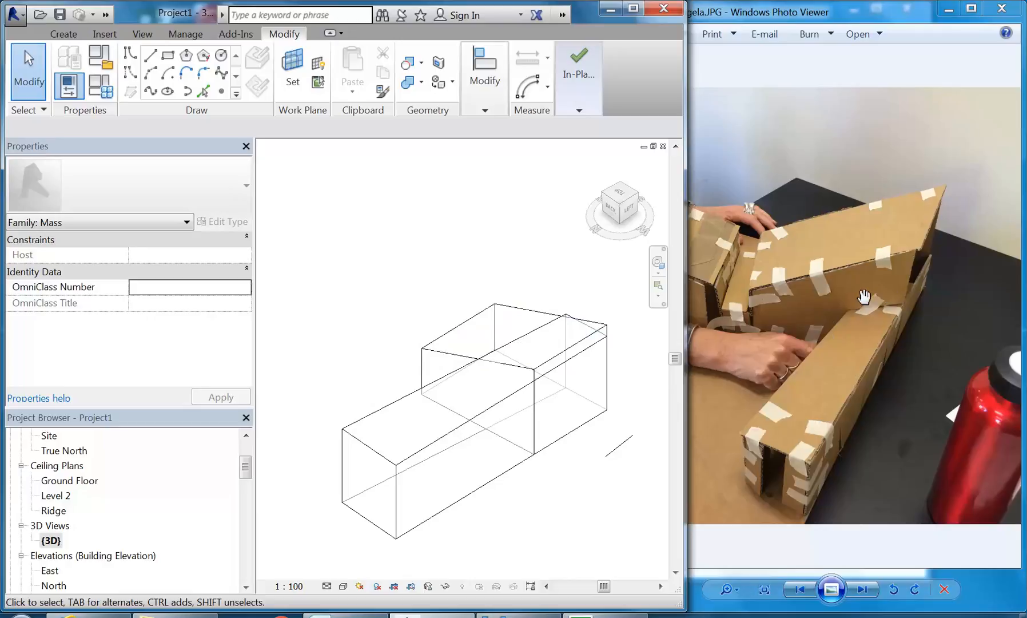
pyautogui.keyDown('shift'); pyautogui.moveTo(433, 334); pyautogui.dragTo(477, 328, button='middle'); pyautogui.keyUp('shift')
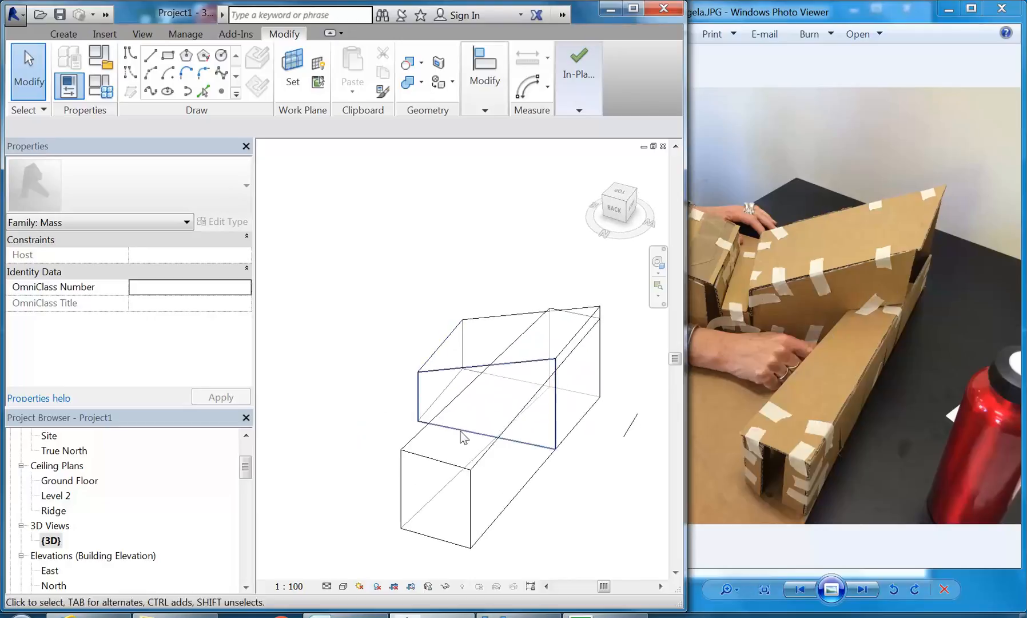
# - Open the Ground Floor plan, followed by the West elevation of the two mass forms
pyautogui.moveTo(245, 466); pyautogui.dragTo(246, 480)
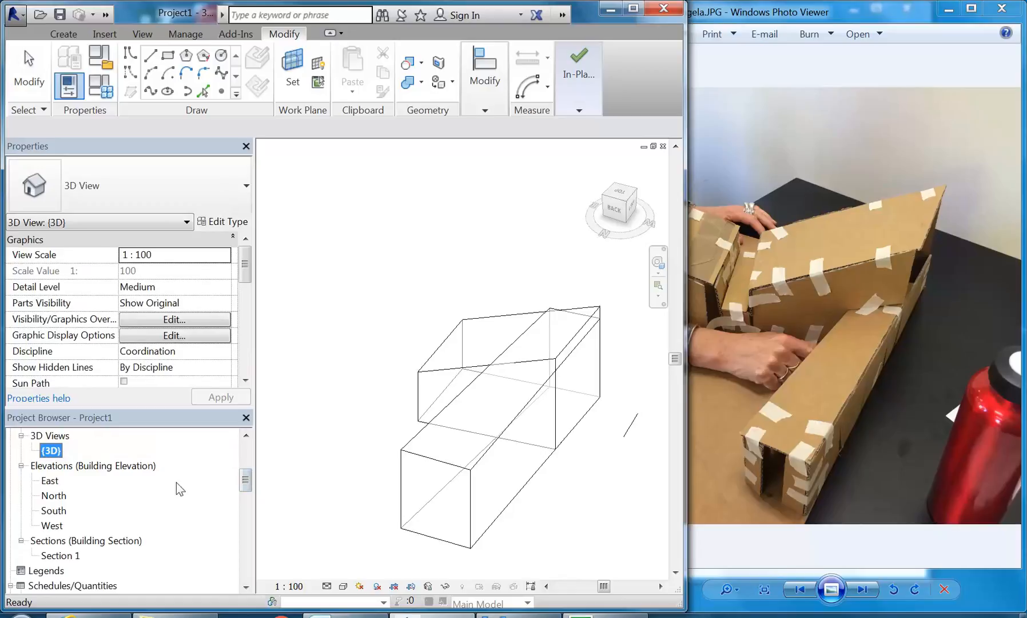
pyautogui.moveTo(246, 483); pyautogui.dragTo(246, 452)
pyautogui.doubleClick(72, 480)
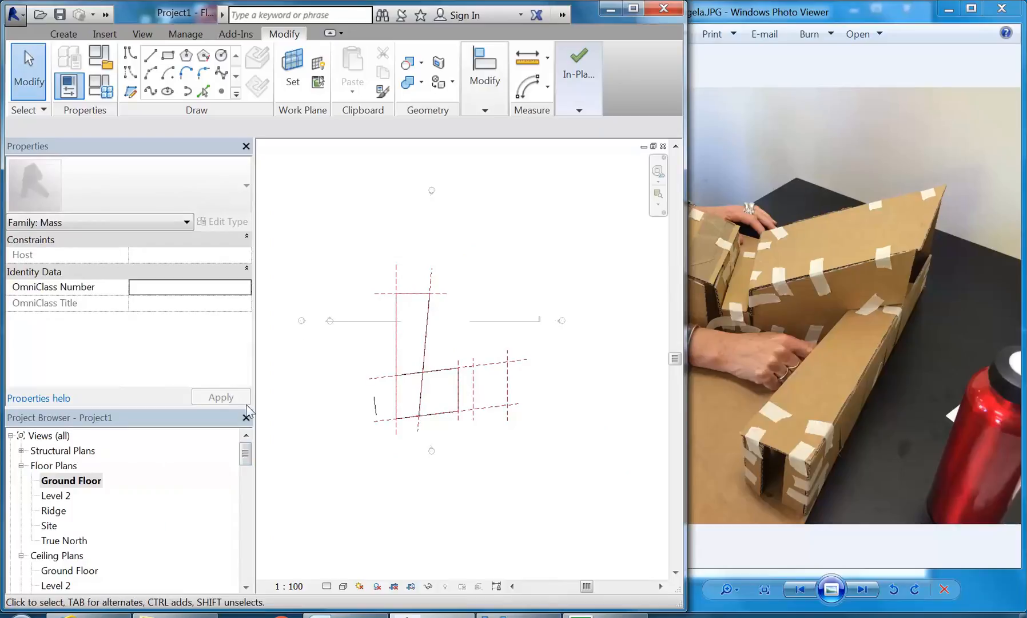
pyautogui.moveTo(246, 452); pyautogui.dragTo(246, 492)
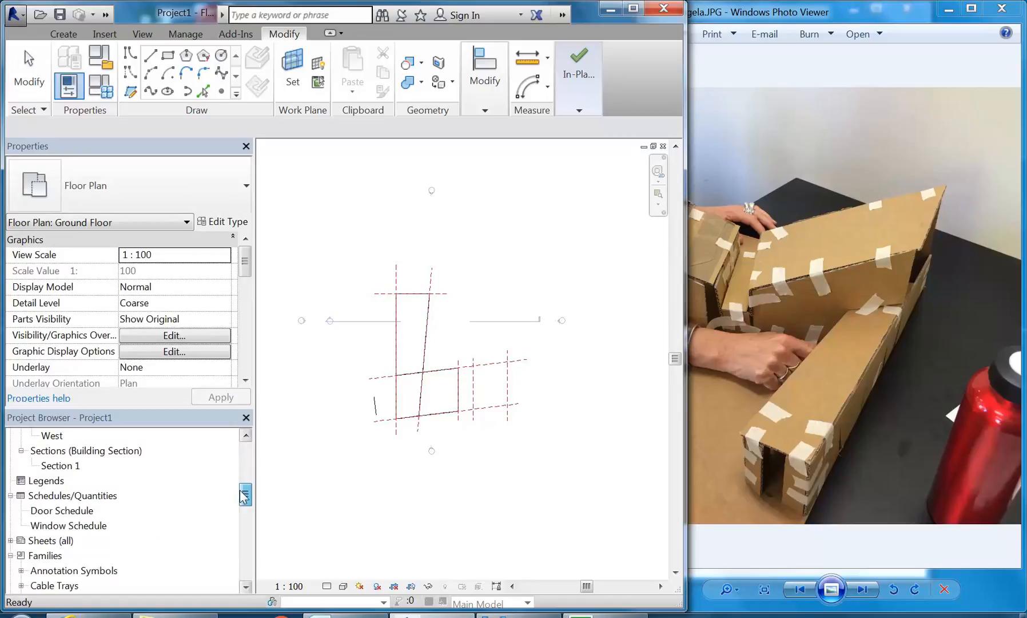
pyautogui.doubleClick(50, 436)
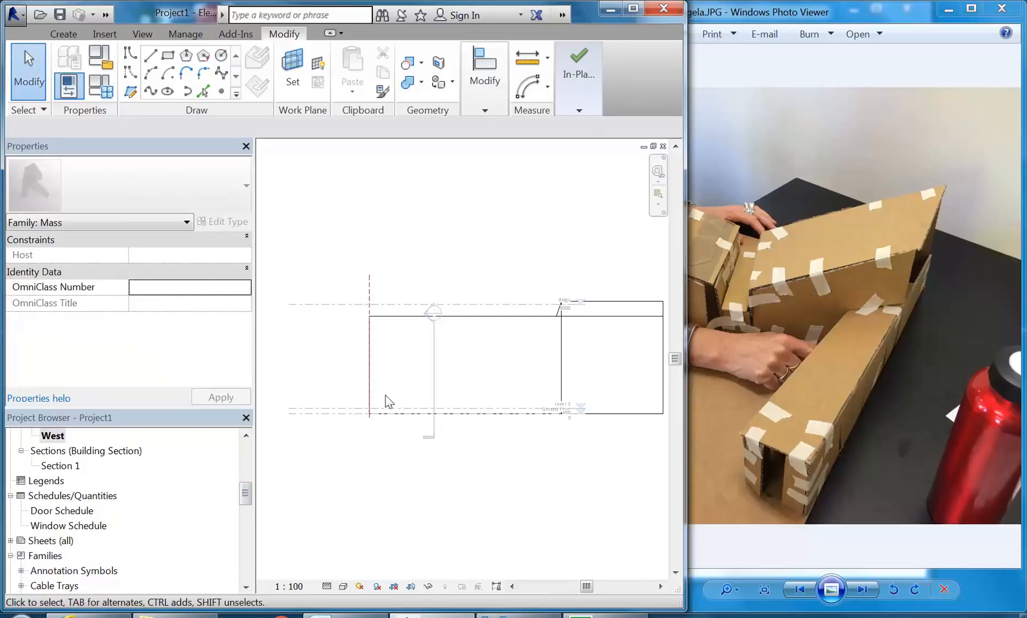
# - Raise the wider form's whole sloped top face vertically, to about 8604 mm and 12603 mm above the base at its marked points
pyautogui.moveTo(511, 344); pyautogui.dragTo(474, 357, button='middle')
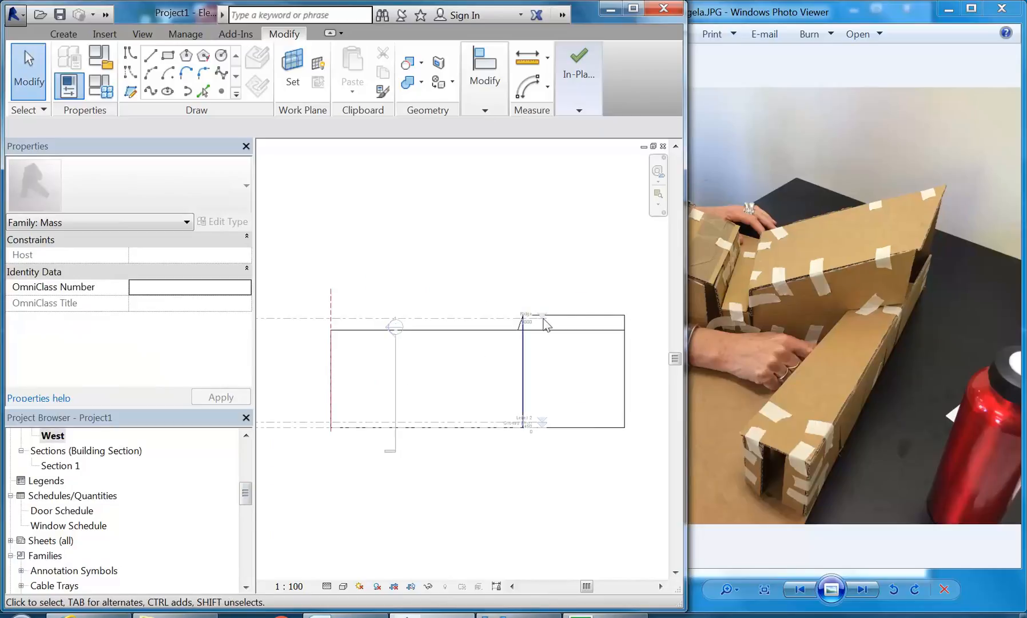
pyautogui.scroll(2, 582, 292)
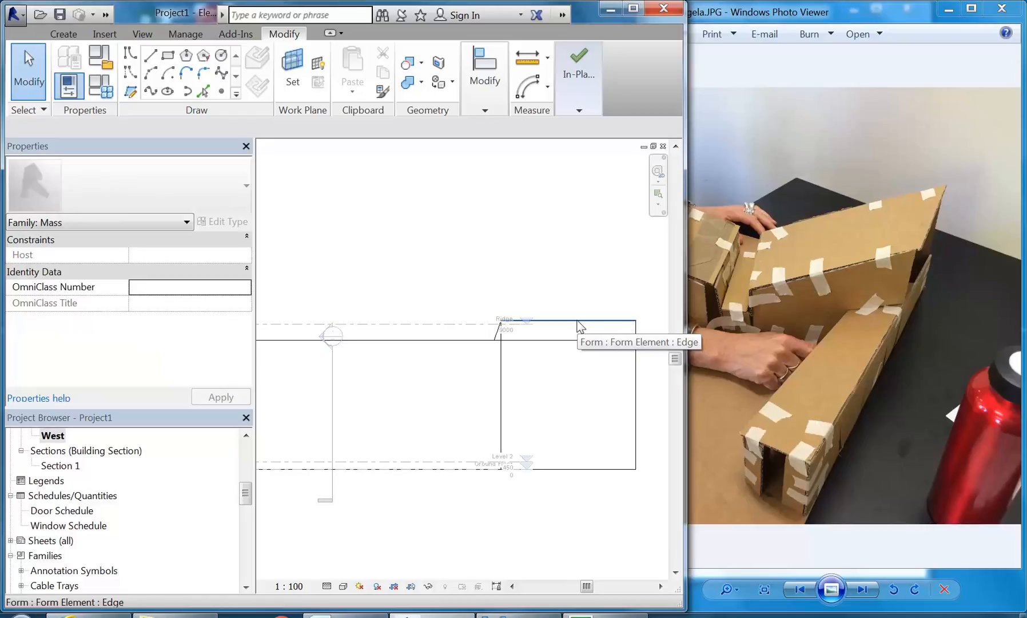
pyautogui.click(580, 326)
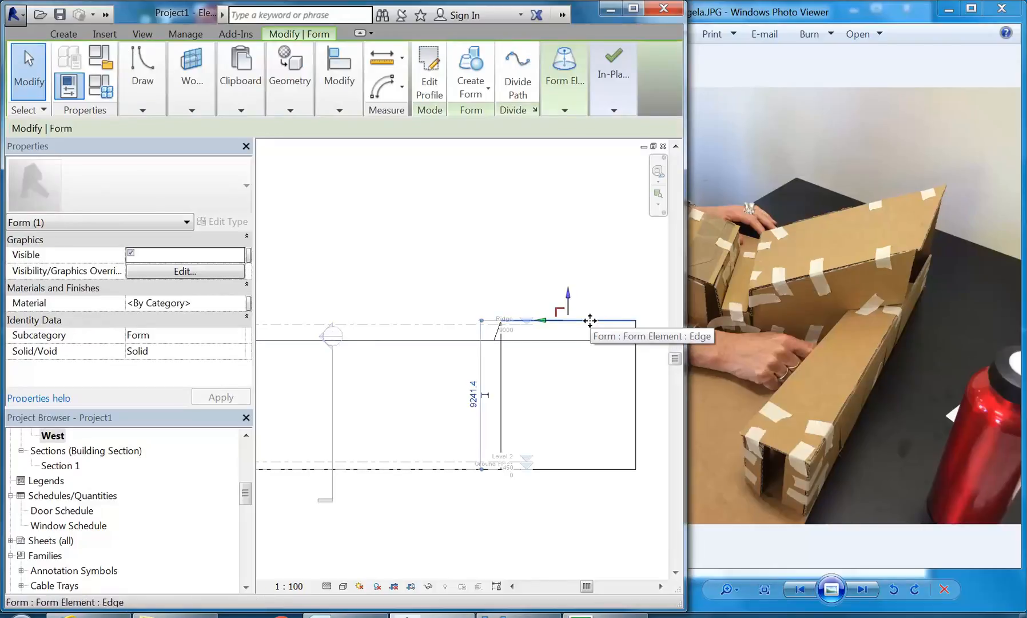
pyautogui.press('Escape')
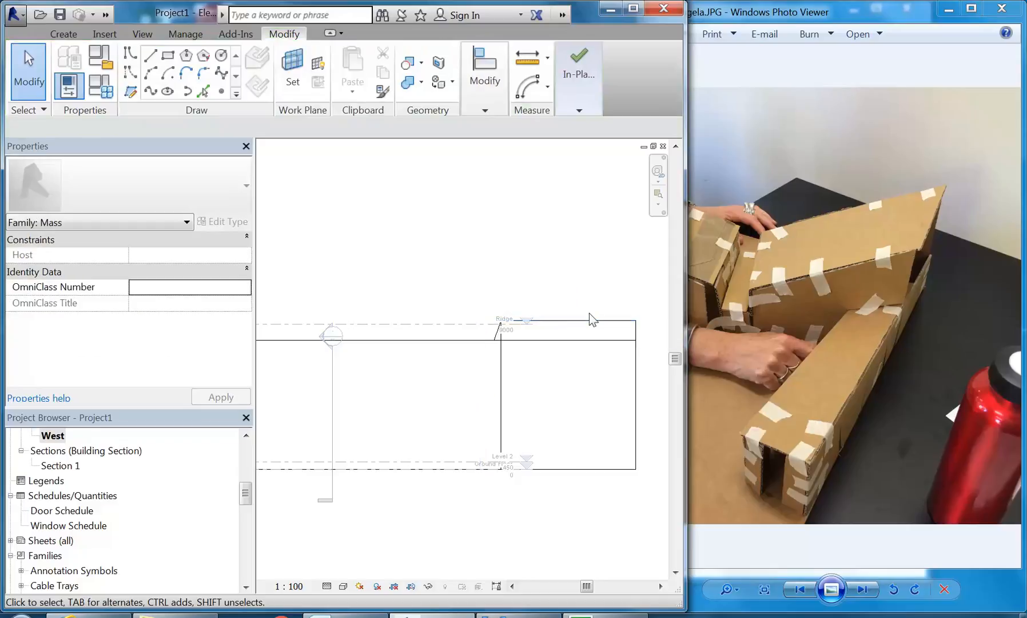
pyautogui.press('Tab')
pyautogui.press('Tab')
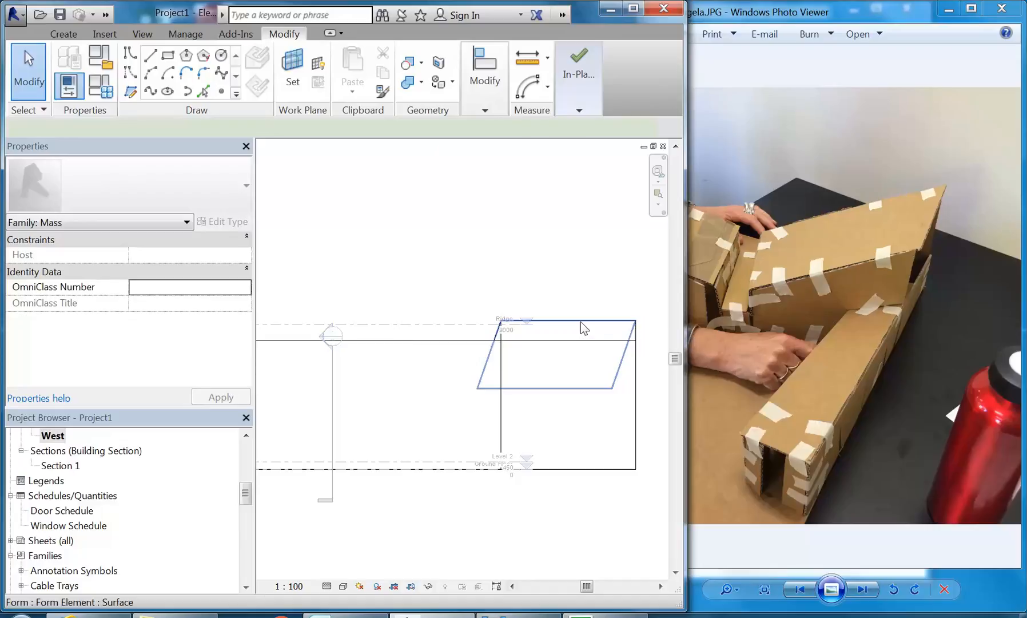
pyautogui.click(580, 322)
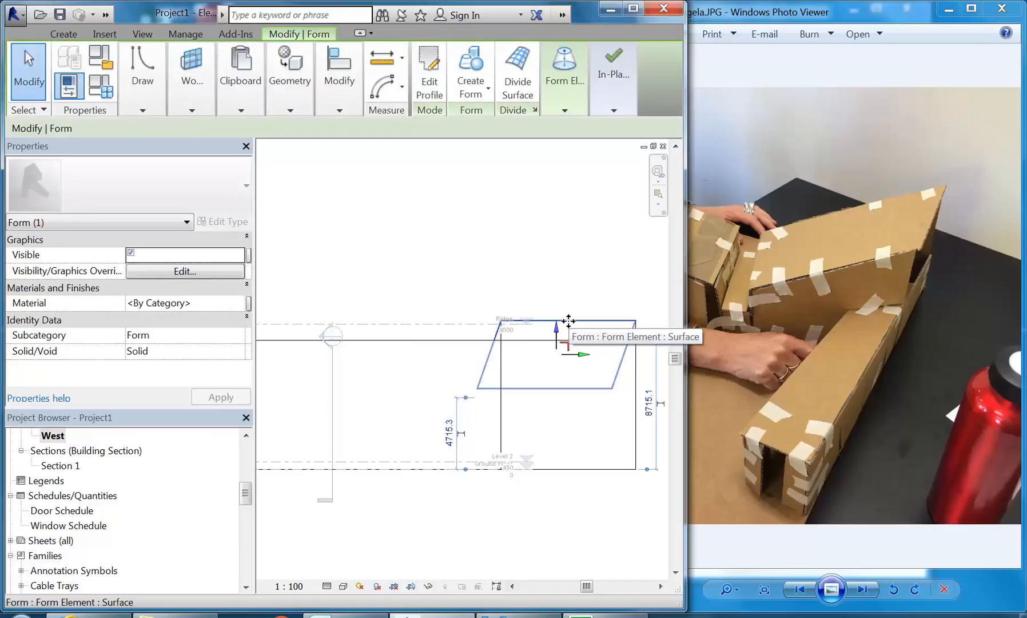
pyautogui.moveTo(558, 334); pyautogui.dragTo(558, 268)
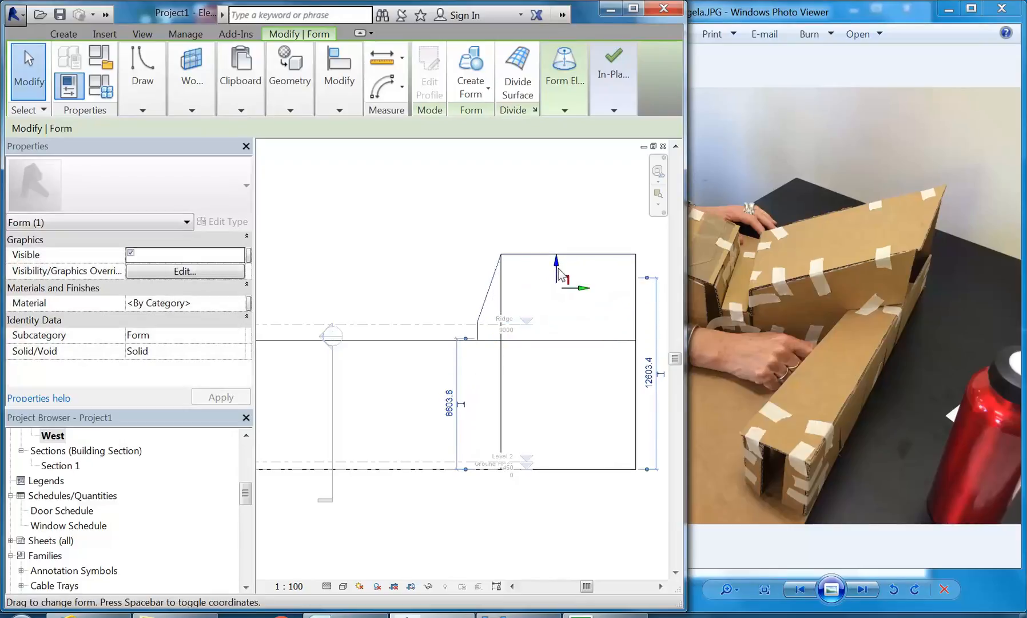
pyautogui.click(420, 262)
# - Try to select the base edge at the long form's north end in the West elevation
pyautogui.scroll(-2, 416, 276)
pyautogui.moveTo(416, 276); pyautogui.dragTo(547, 264, button='middle')
pyautogui.moveTo(461, 365); pyautogui.dragTo(386, 369, button='middle')
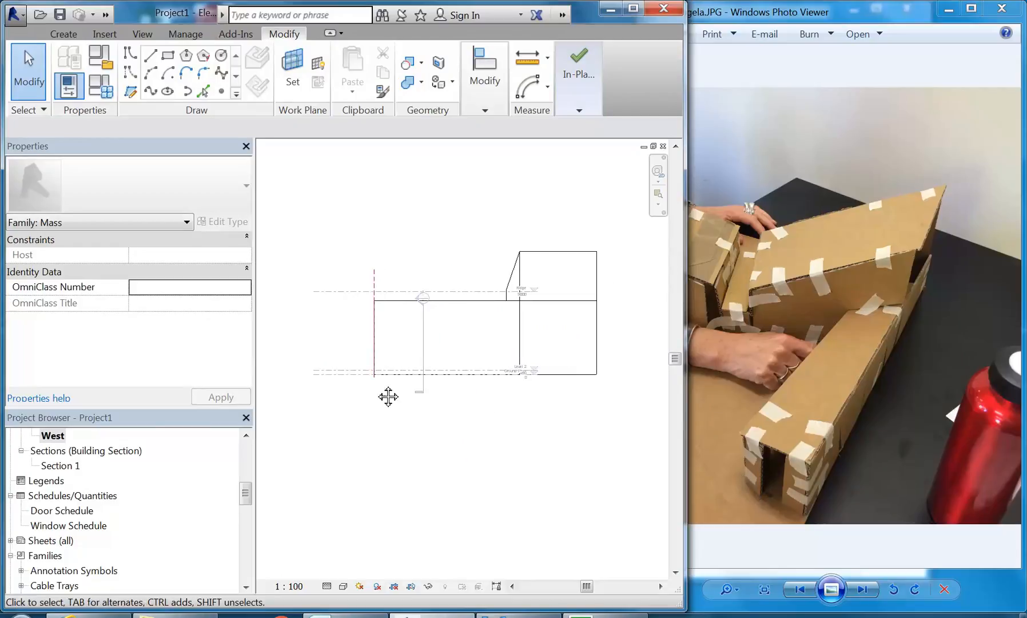
pyautogui.scroll(8, 375, 382)
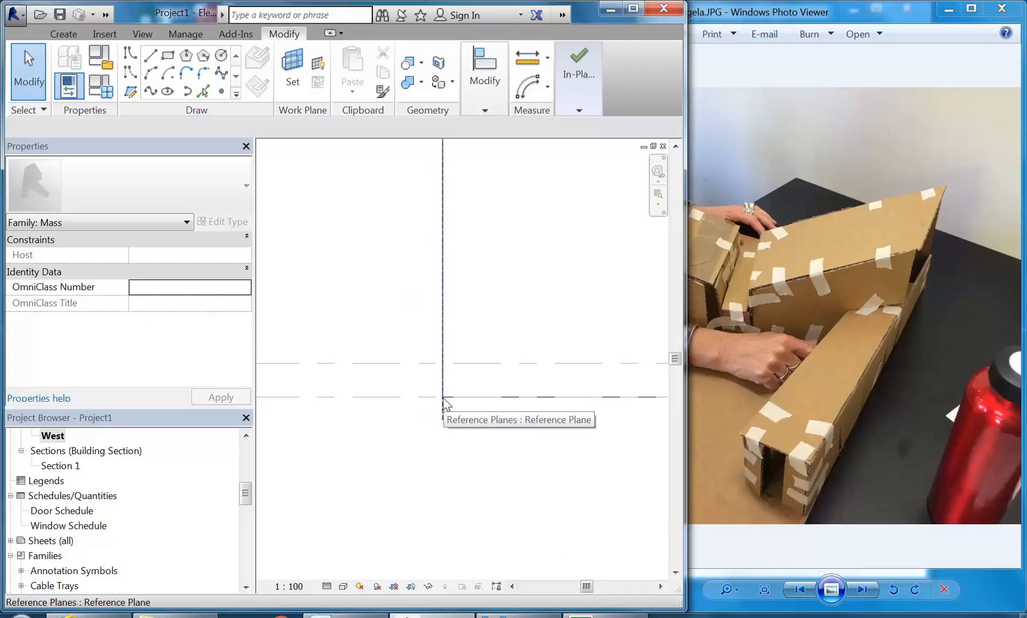
pyautogui.moveTo(421, 384); pyautogui.dragTo(464, 408)
pyautogui.press('Tab')
pyautogui.press('Tab')
pyautogui.press('Tab')
pyautogui.press('Tab')
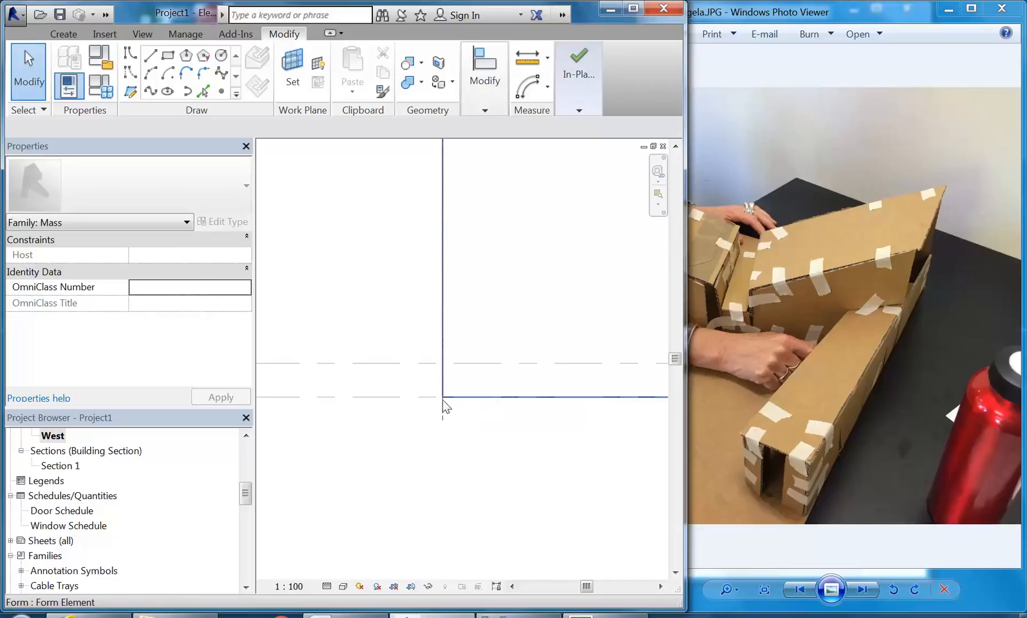
pyautogui.press('Tab')
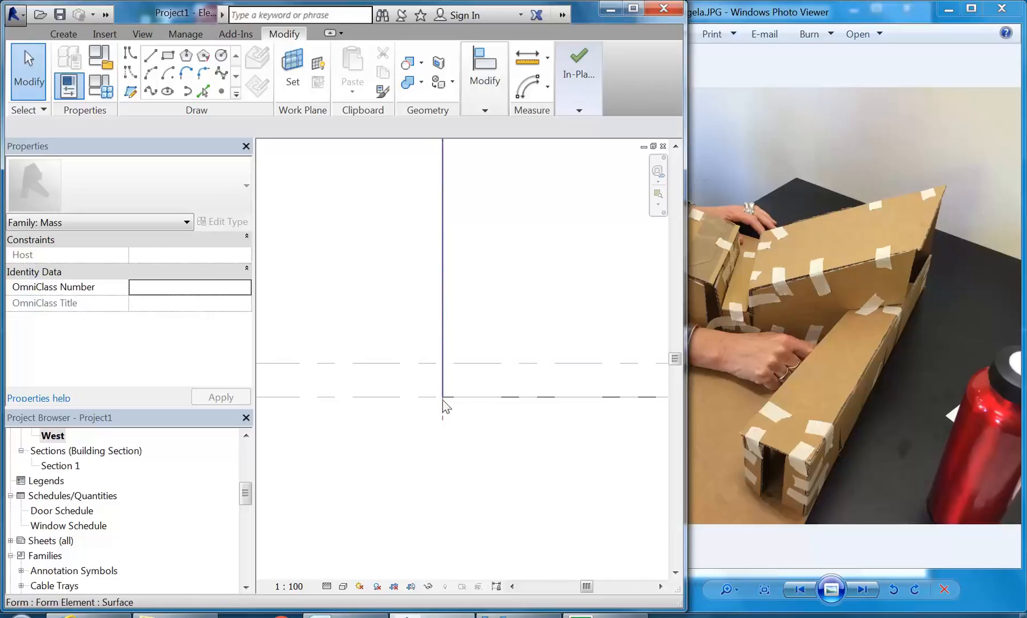
# - Select the long form's north-end base edge in {3D}, raise it to Level 2 in the West elevation, and check the slope in {3D}
pyautogui.moveTo(244, 495); pyautogui.dragTo(224, 478)
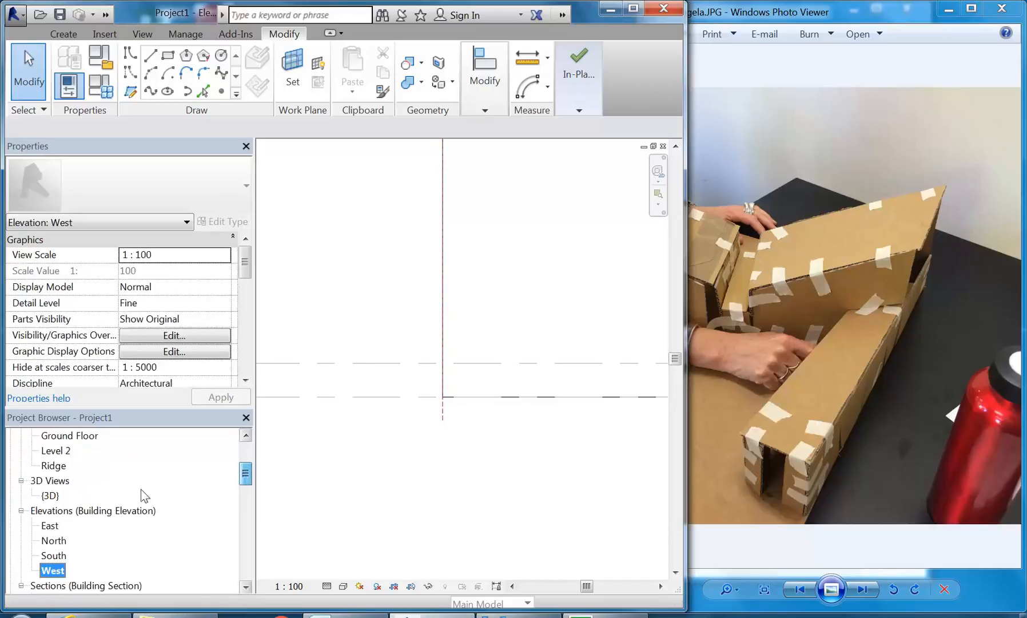
pyautogui.doubleClick(50, 496)
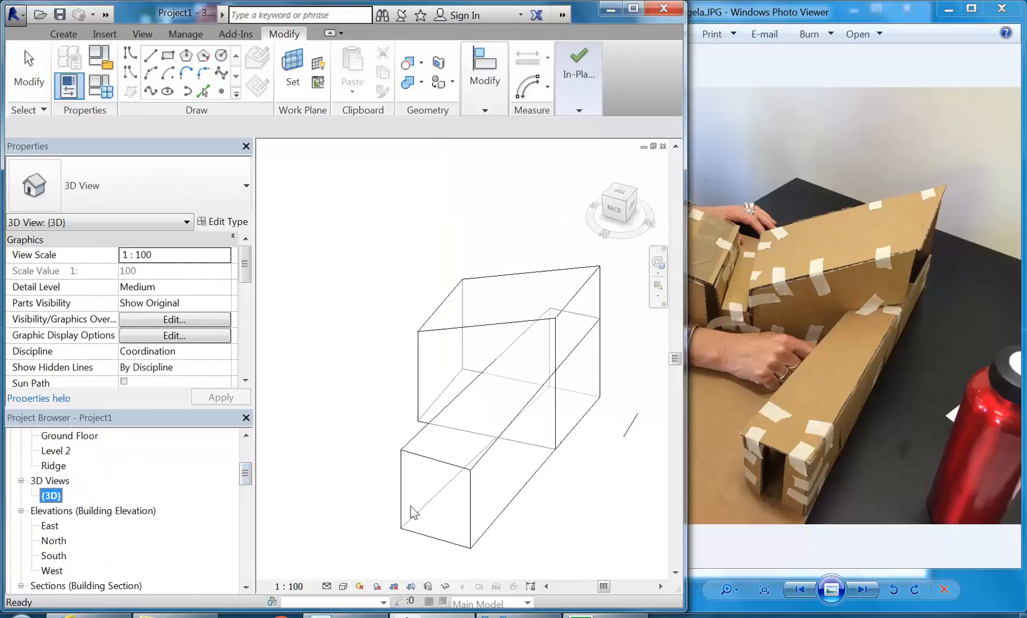
pyautogui.click(410, 512)
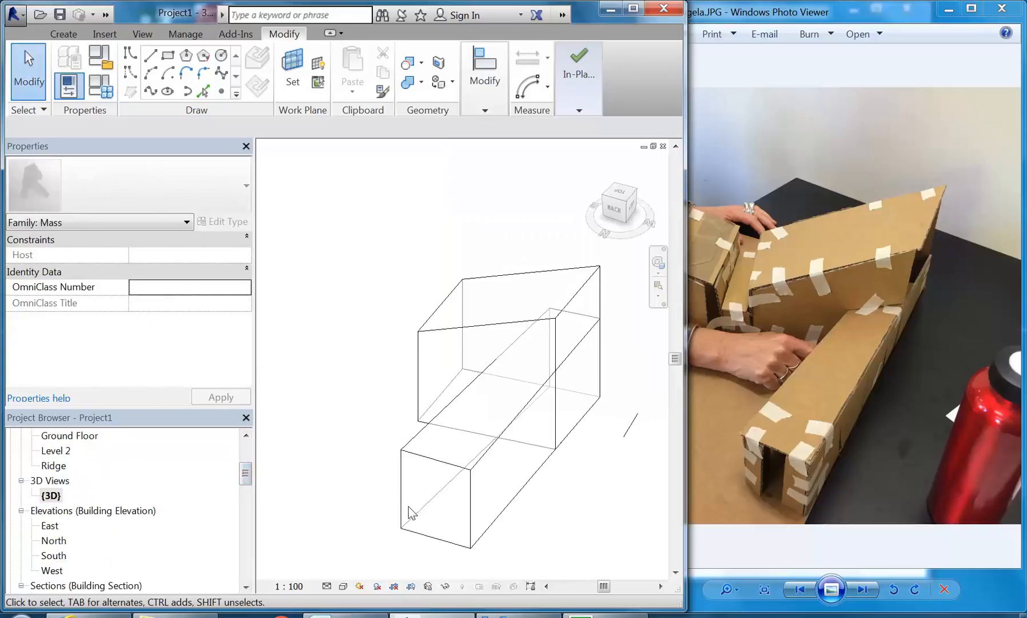
pyautogui.click(430, 540)
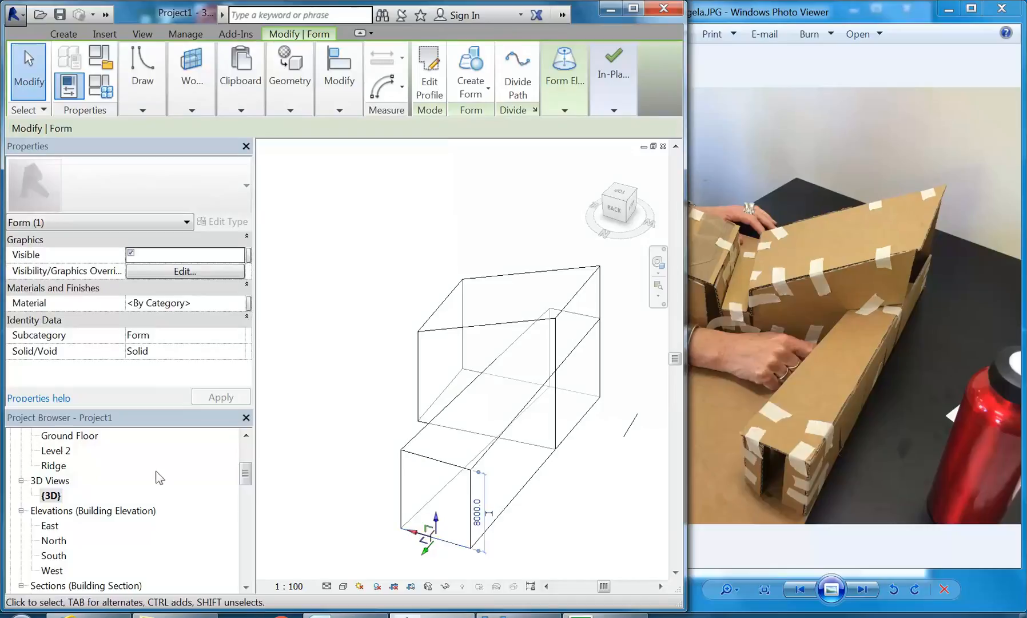
pyautogui.doubleClick(51, 570)
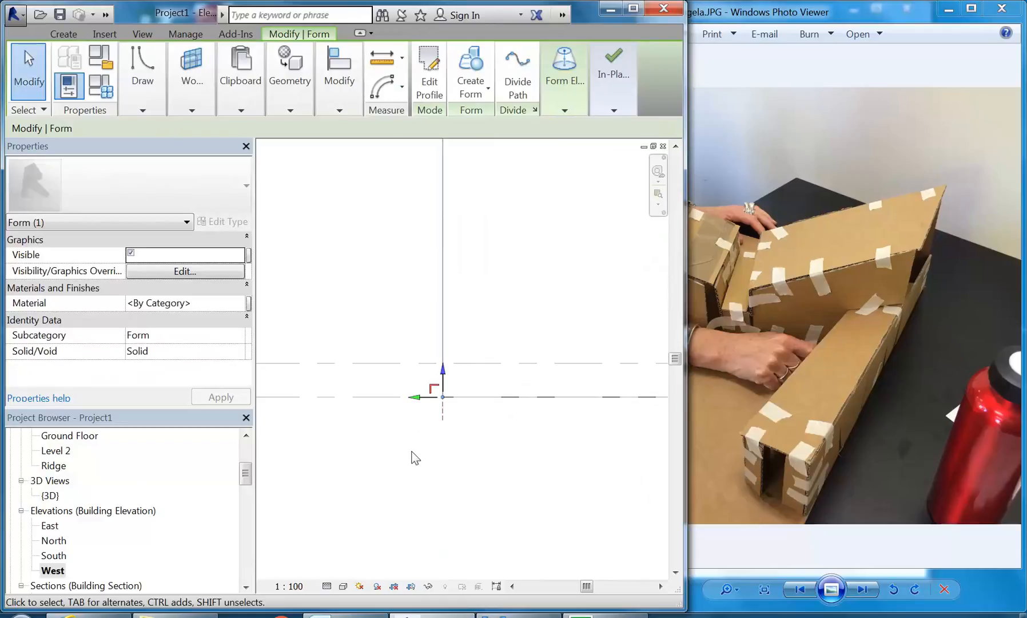
pyautogui.moveTo(443, 373); pyautogui.dragTo(438, 345)
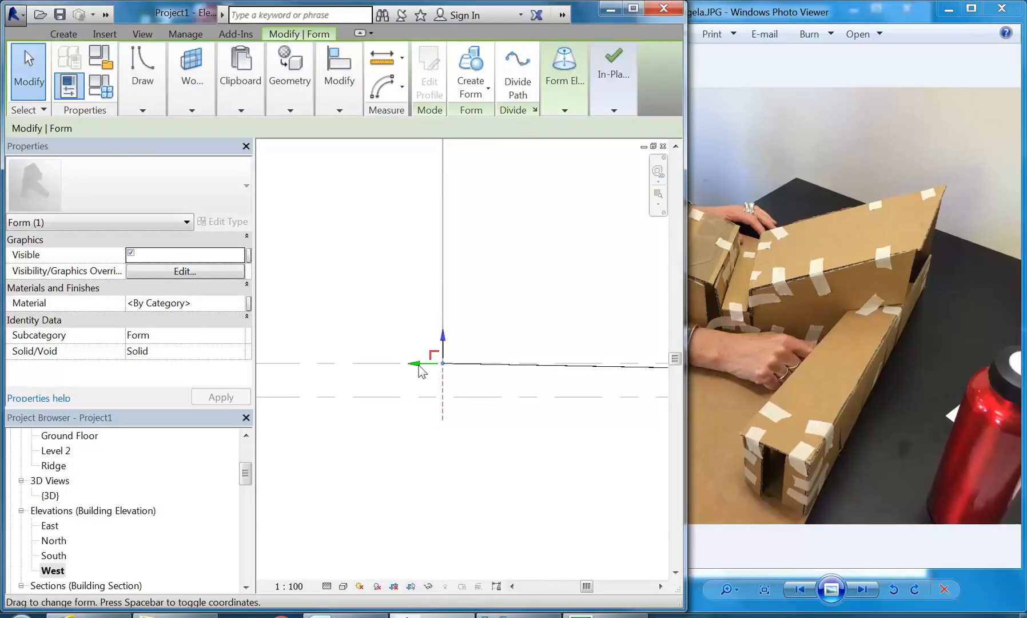
pyautogui.doubleClick(65, 496)
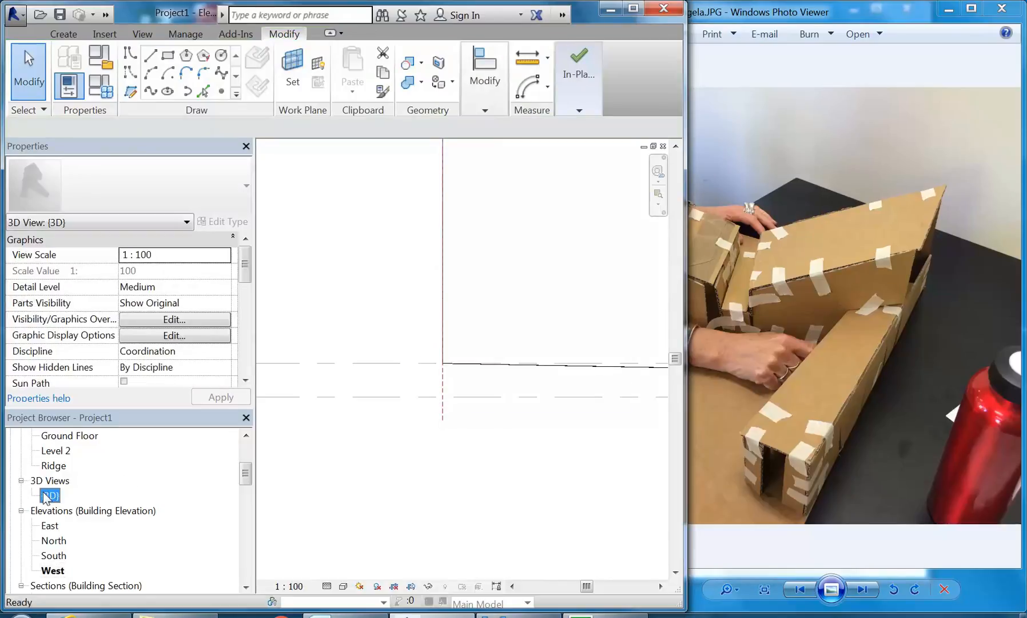
pyautogui.keyDown('shift'); pyautogui.moveTo(589, 526); pyautogui.dragTo(500, 511, button='middle'); pyautogui.keyUp('shift')
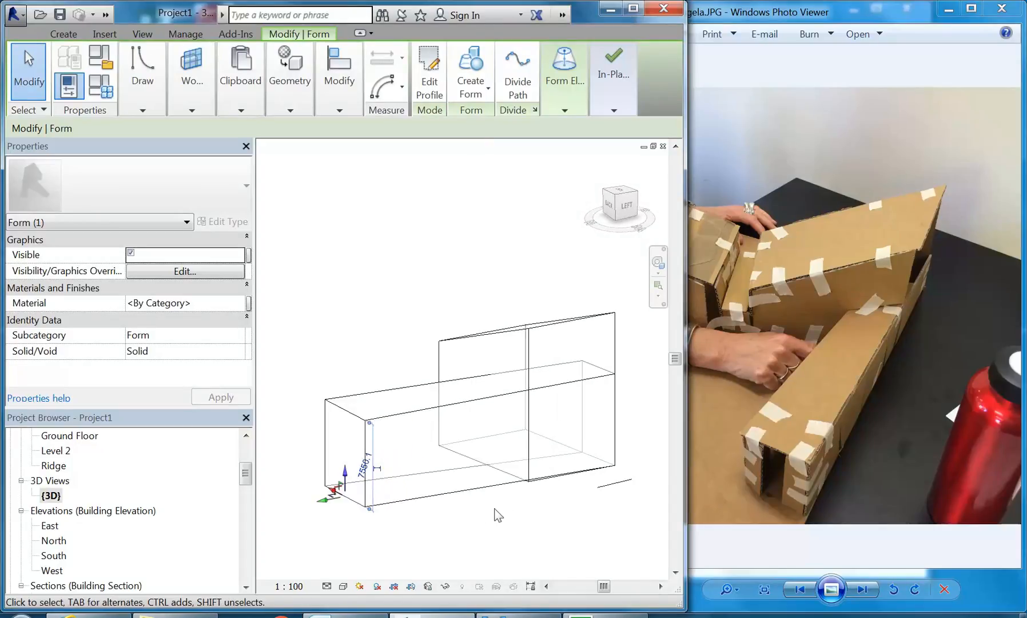
pyautogui.click(484, 509)
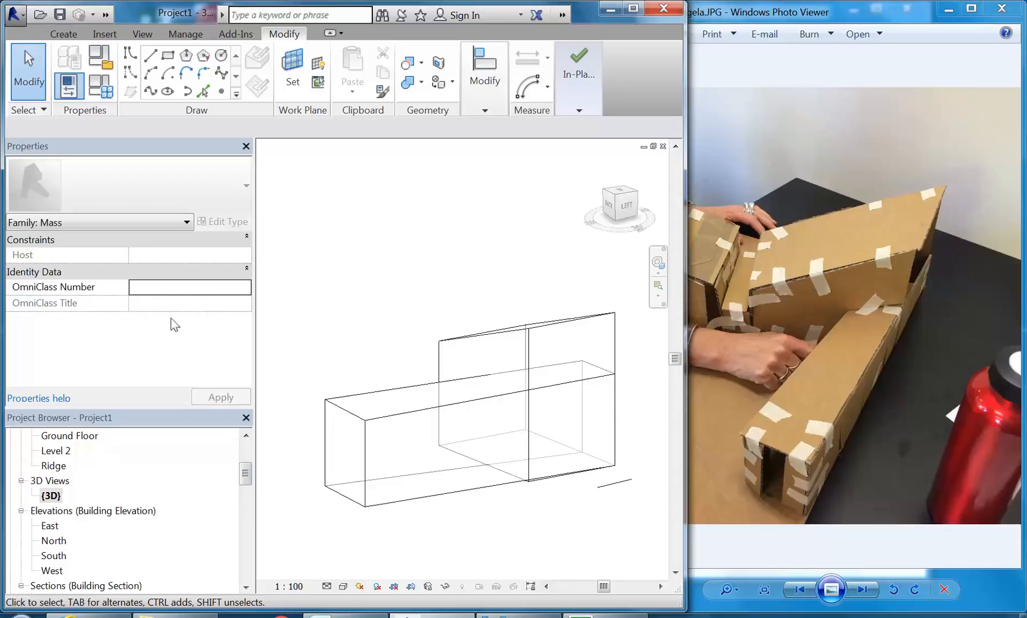
# - Finish the in-place mass made of the two solid forms
pyautogui.scroll(-3, 423, 238)
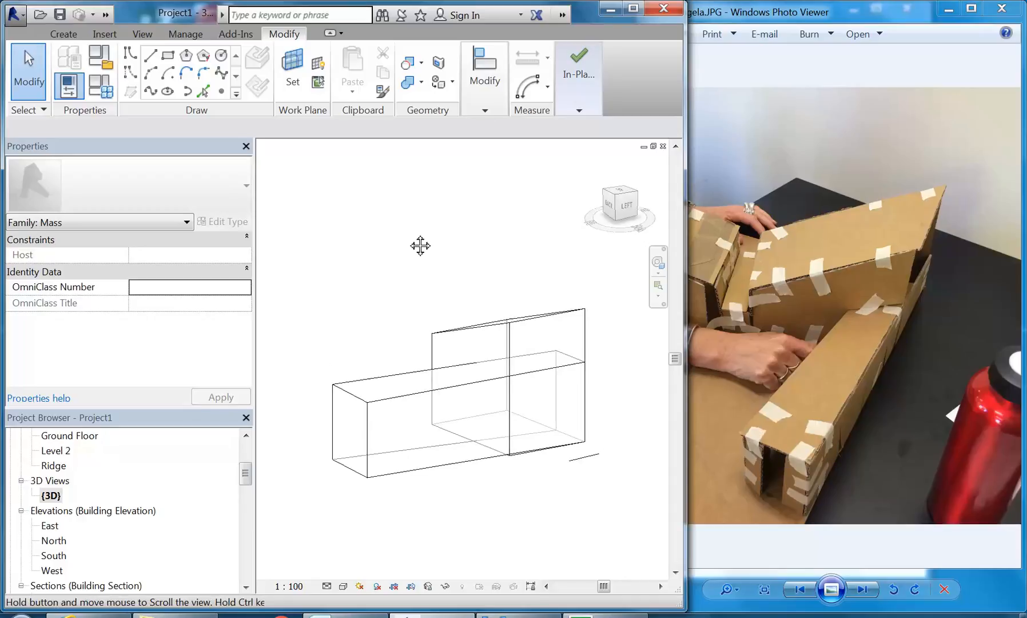
pyautogui.click(573, 89)
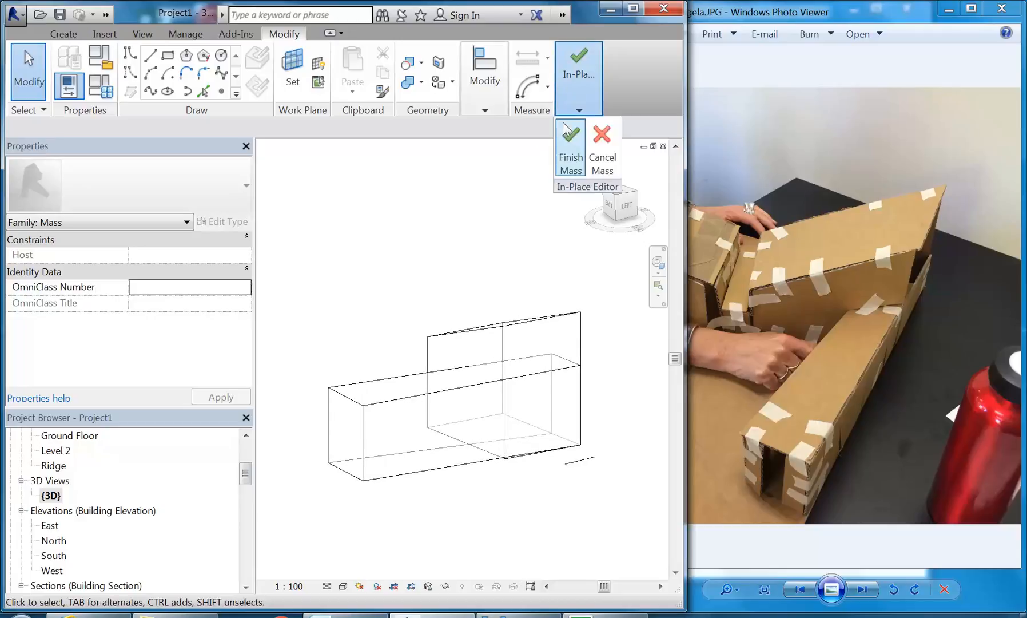
pyautogui.click(567, 159)
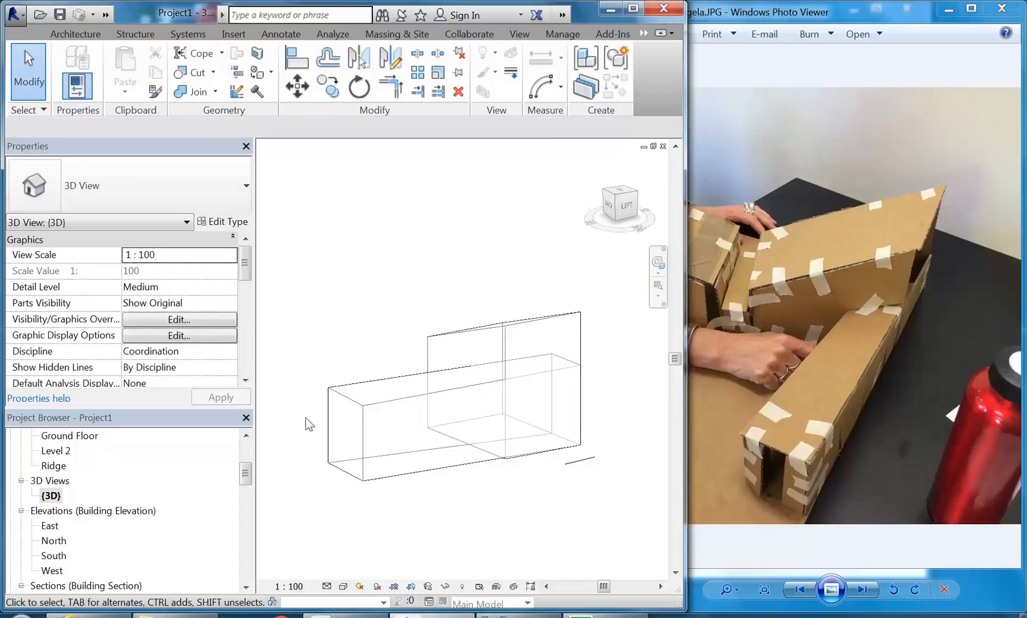
# - In the South elevation, rename Level 2 as mEZZANINE and rename the corresponding views too
pyautogui.doubleClick(50, 558)
pyautogui.scroll(-2, 399, 353)
pyautogui.moveTo(399, 352)
pyautogui.mouseDown(button='middle')
pyautogui.moveTo(340, 376)
pyautogui.moveTo(388, 355)
pyautogui.mouseUp(button='middle')
pyautogui.scroll(5, 387, 356)
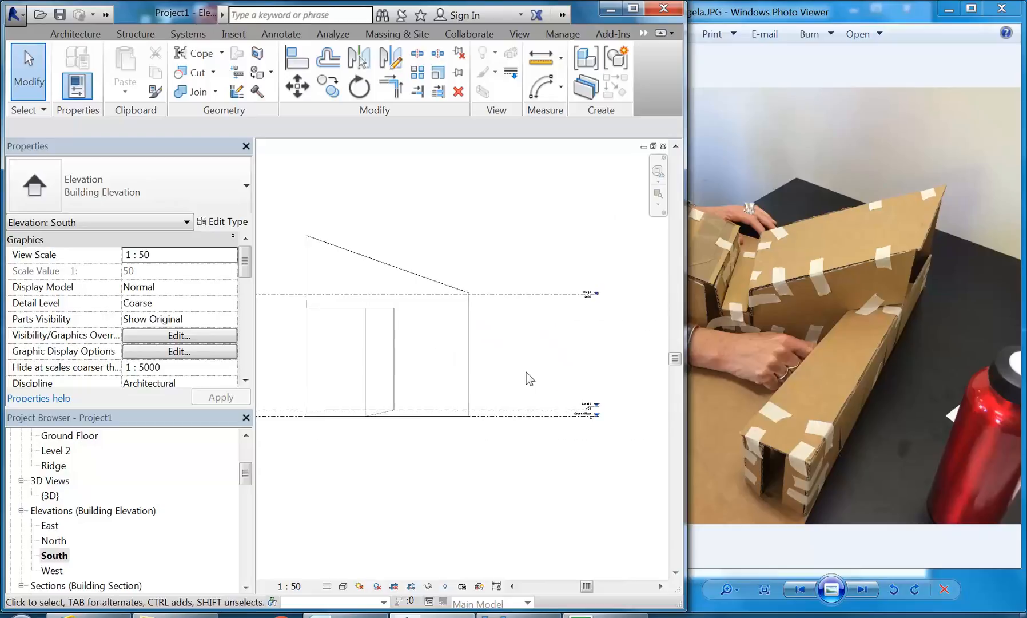
pyautogui.scroll(2, 510, 418)
pyautogui.click(496, 425)
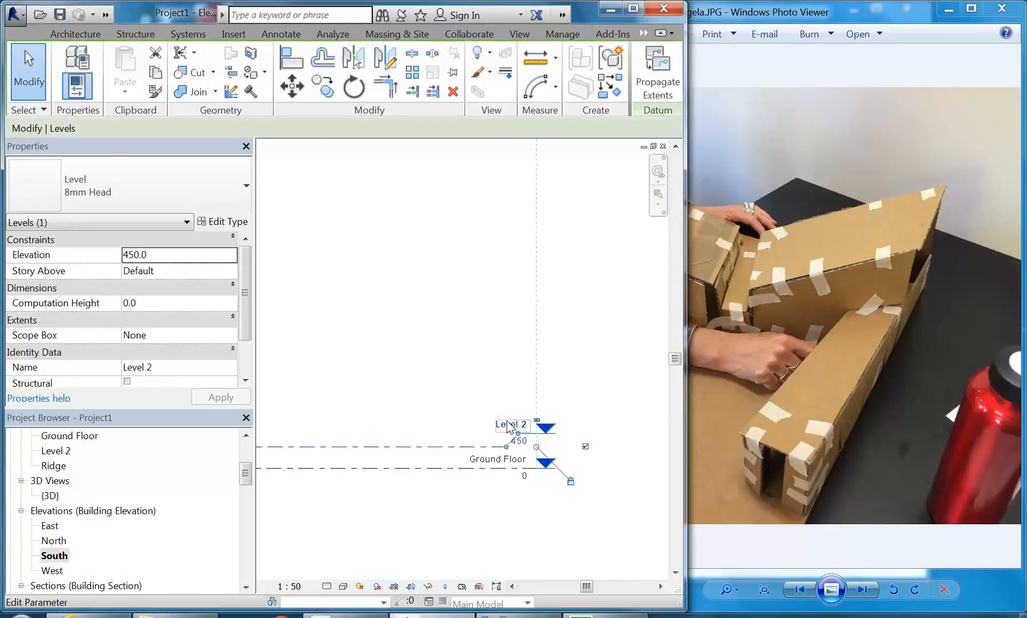
pyautogui.click(496, 425)
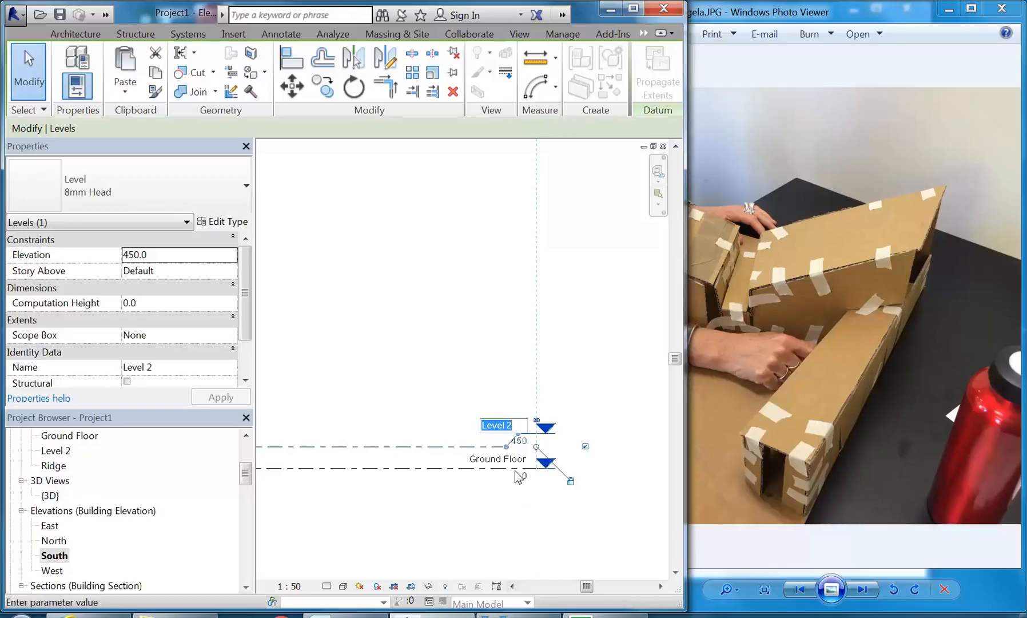
pyautogui.write('u')
pyautogui.write('NINE')
pyautogui.press('Return')
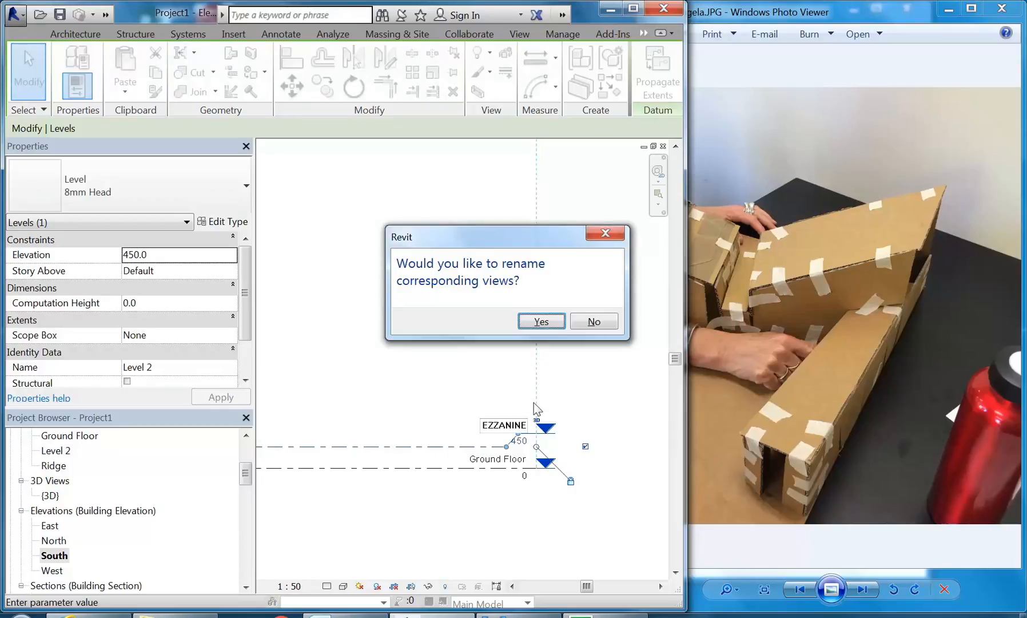
pyautogui.press('Return')
# - Correct the capitalization of the 450 mm level's name to Mezzanine, renaming the corresponding views as well
pyautogui.click(492, 424)
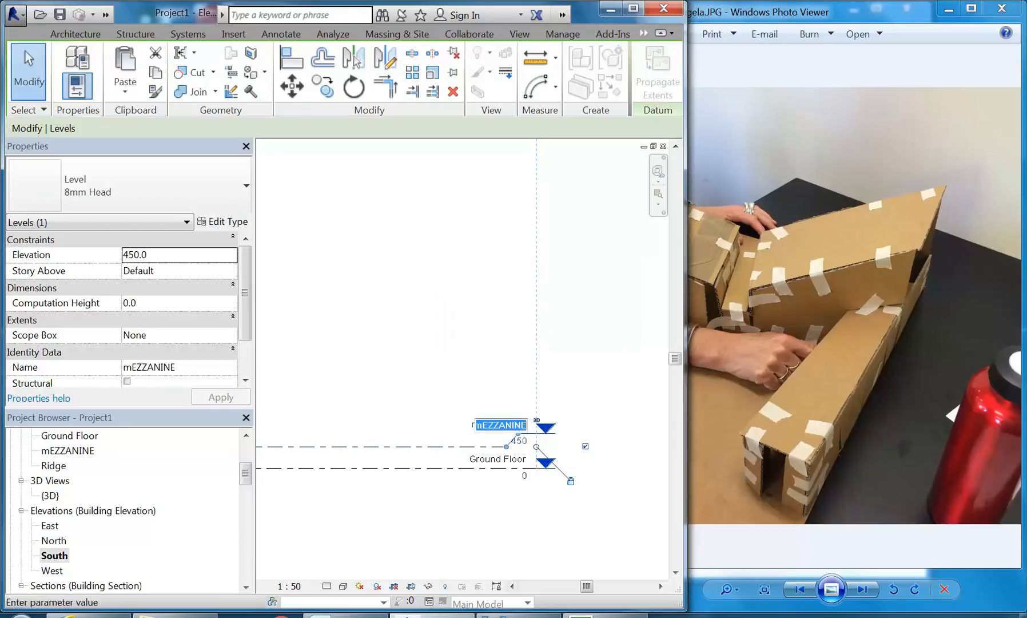
pyautogui.write('M')
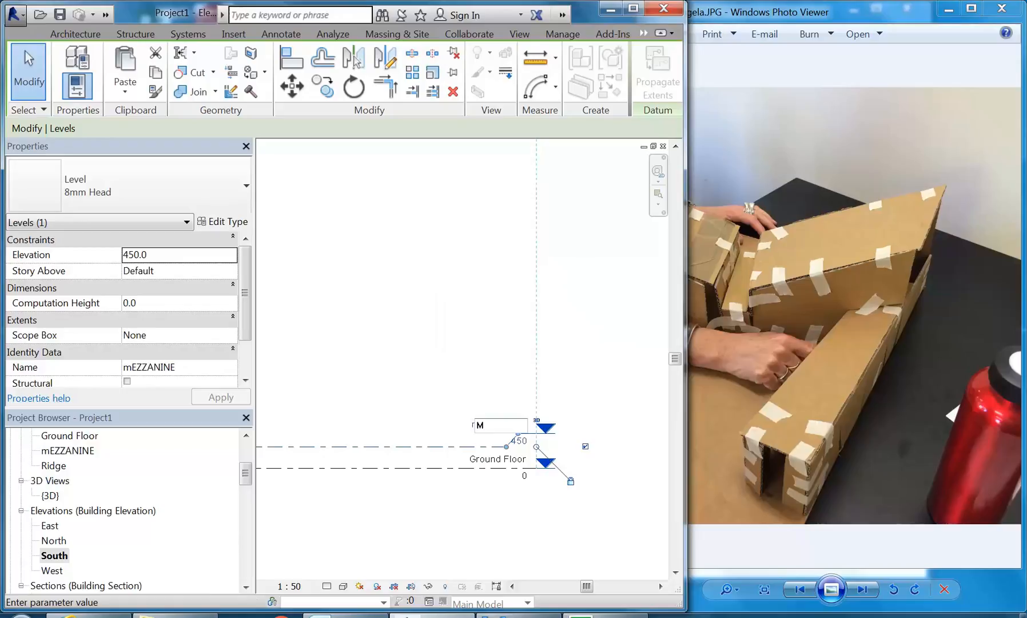
pyautogui.write('ezzanine')
pyautogui.press('Return')
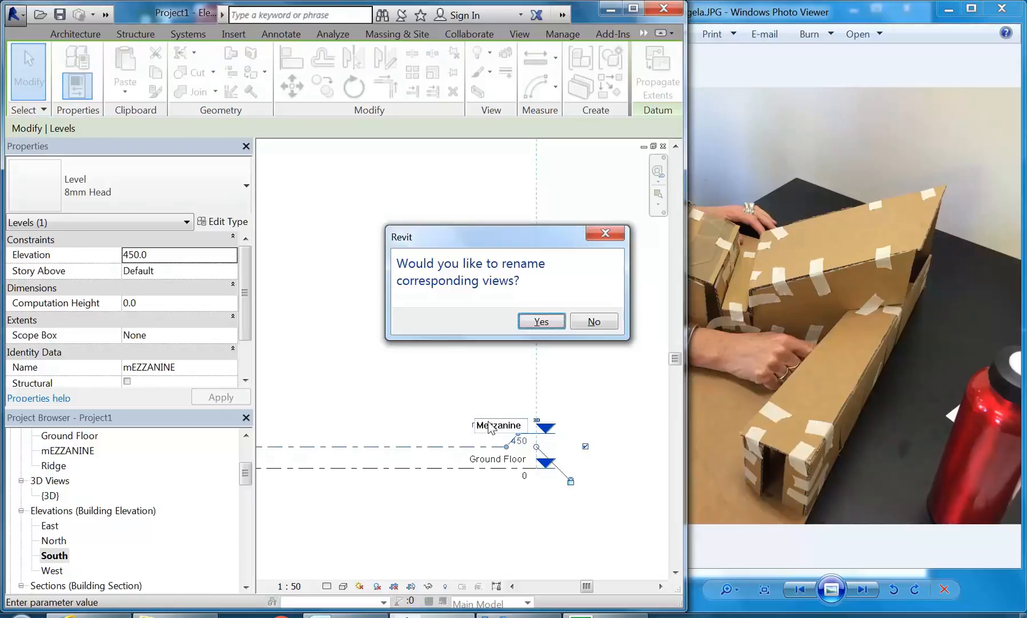
pyautogui.click(541, 322)
pyautogui.click(471, 337)
# - In the South elevation, place a new level across the building between Mezzanine and Ridge, at an elevation of 4550
pyautogui.scroll(-3, 461, 339)
pyautogui.moveTo(486, 351); pyautogui.dragTo(596, 384, button='middle')
pyautogui.scroll(-2, 517, 358)
pyautogui.scroll(-1, 595, 384)
pyautogui.click(77, 33)
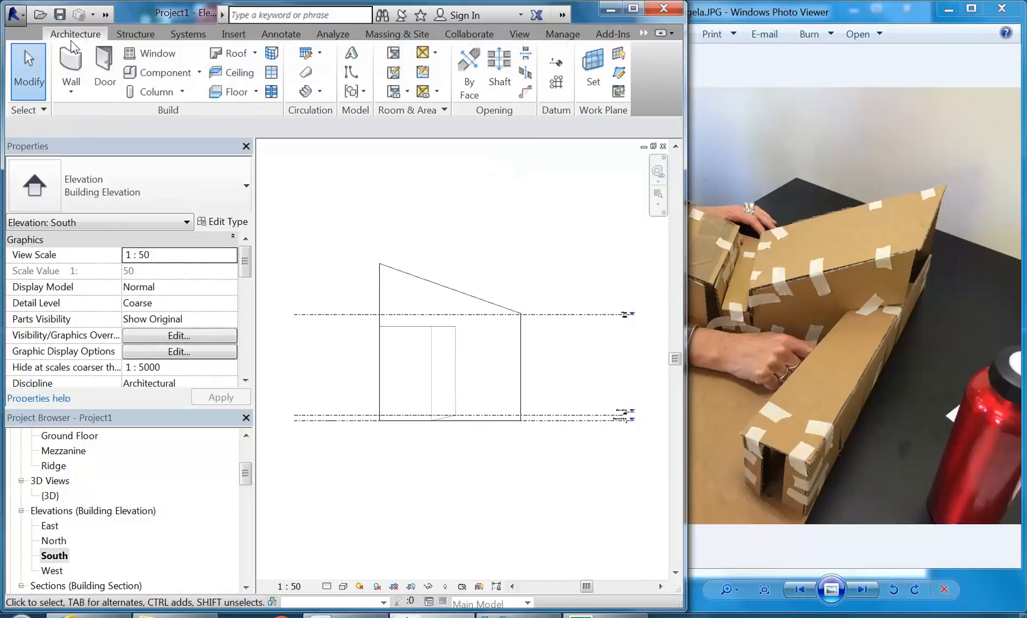
pyautogui.click(558, 55)
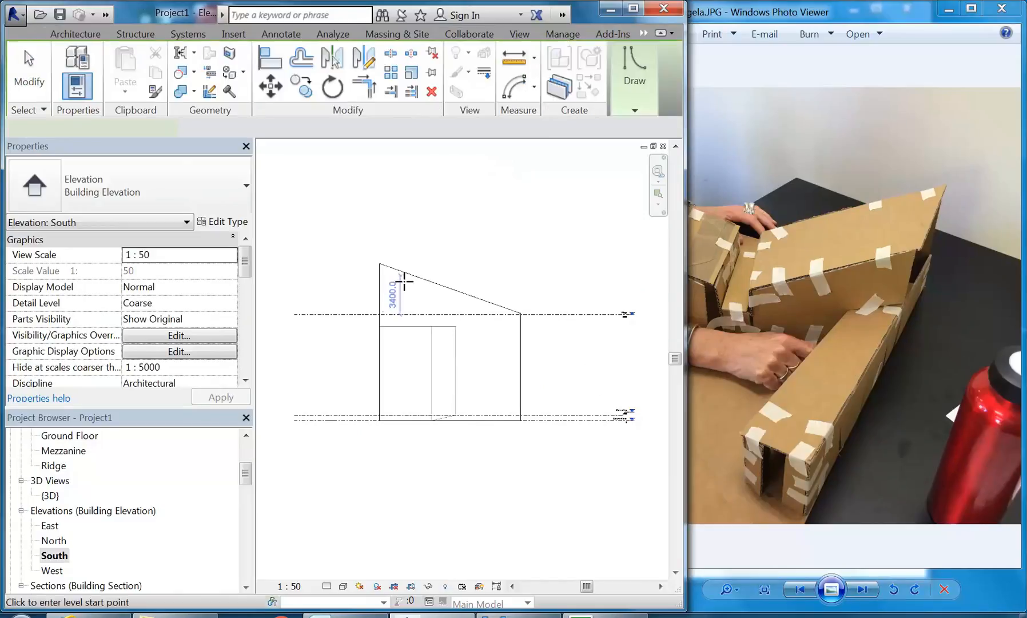
pyautogui.click(295, 367)
pyautogui.scroll(4, 529, 357)
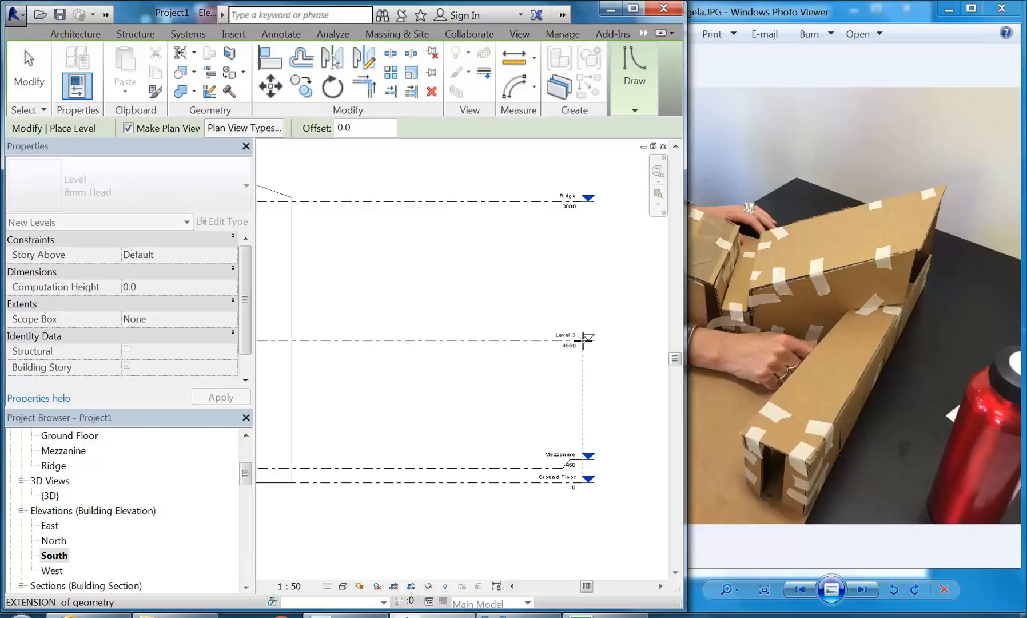
pyautogui.click(583, 341)
pyautogui.scroll(3, 517, 329)
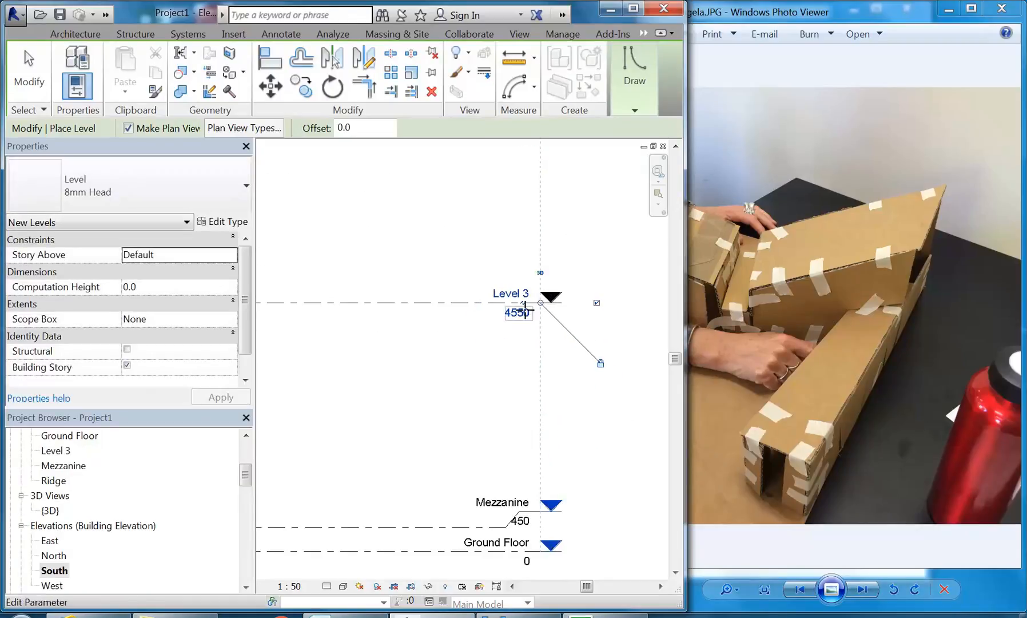
# - Rename the new level between Mezzanine and Ridge as Roof-1, renaming the corresponding views as well
pyautogui.click(508, 294)
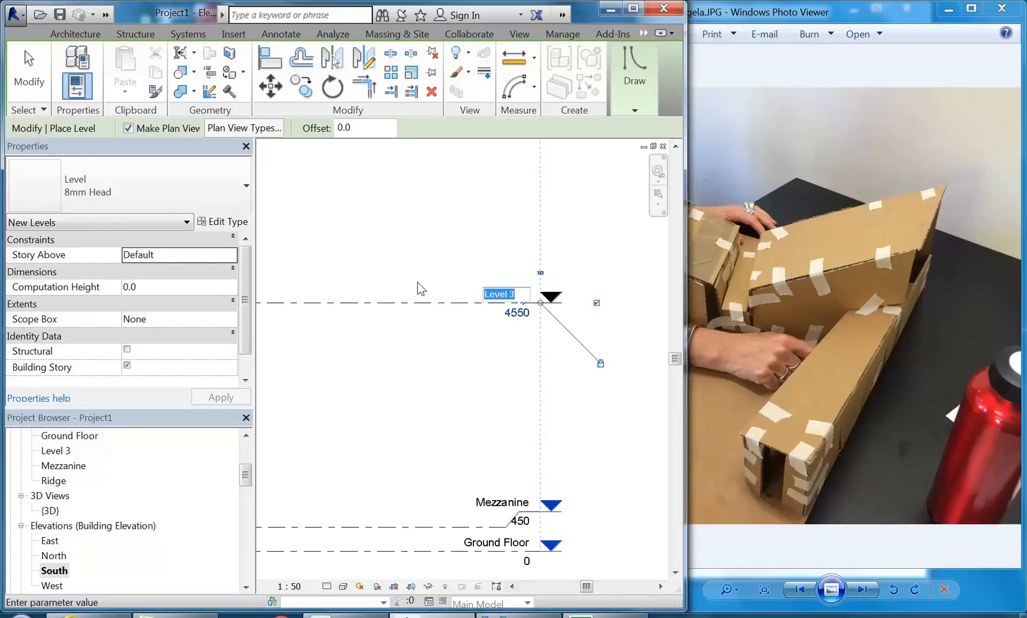
pyautogui.scroll(1, 451, 300)
pyautogui.moveTo(417, 281); pyautogui.dragTo(490, 363, button='middle')
pyautogui.scroll(-5, 455, 301)
pyautogui.scroll(2, 476, 335)
pyautogui.scroll(1, 475, 335)
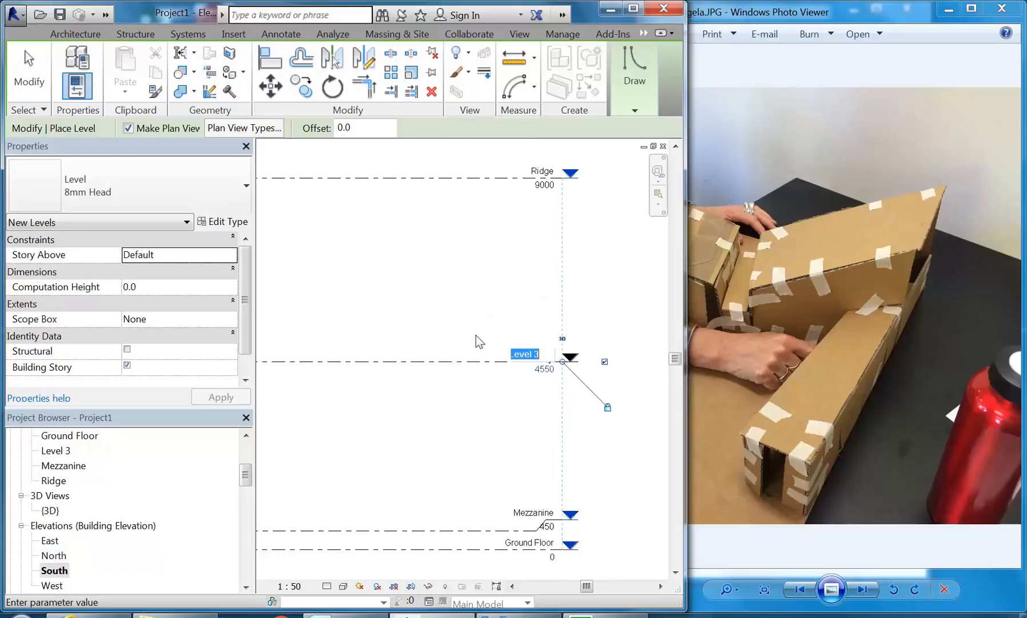
pyautogui.write('Roo')
pyautogui.press('Return')
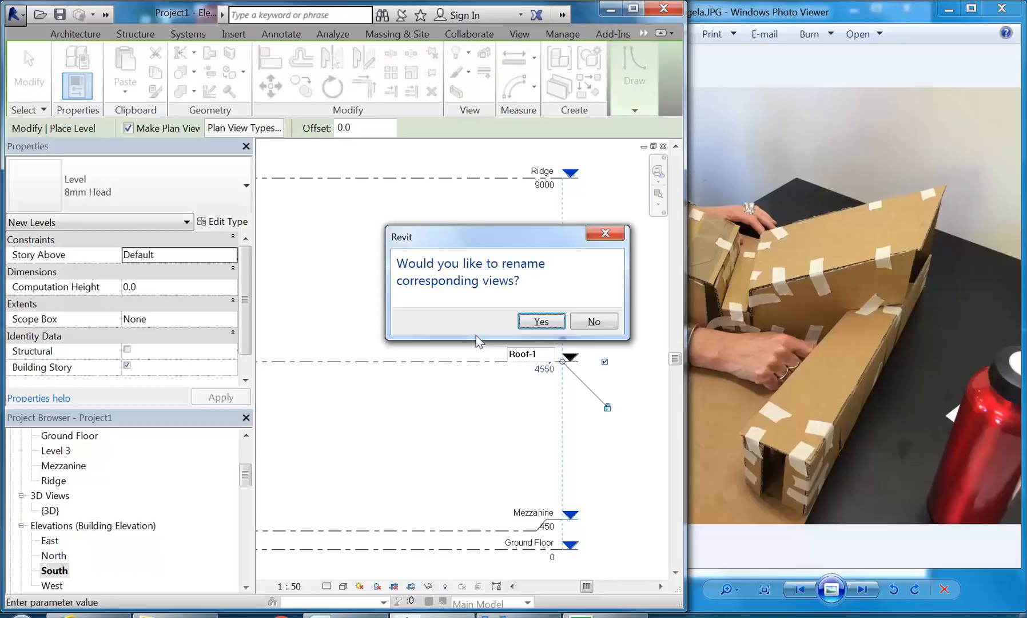
pyautogui.click(541, 321)
pyautogui.press('Escape')
pyautogui.press('Escape')
# - Set the elevation of the Roof-1 level to 4450
pyautogui.click(535, 371)
pyautogui.moveTo(545, 409); pyautogui.dragTo(528, 337, button='middle')
pyautogui.scroll(2, 537, 403)
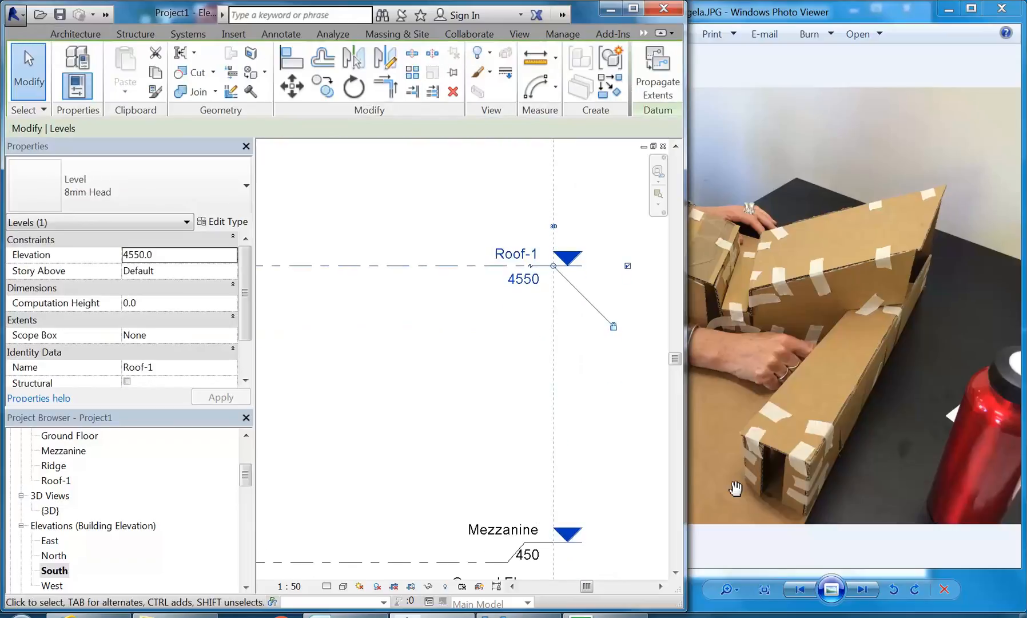
pyautogui.click(523, 278)
pyautogui.click(500, 278)
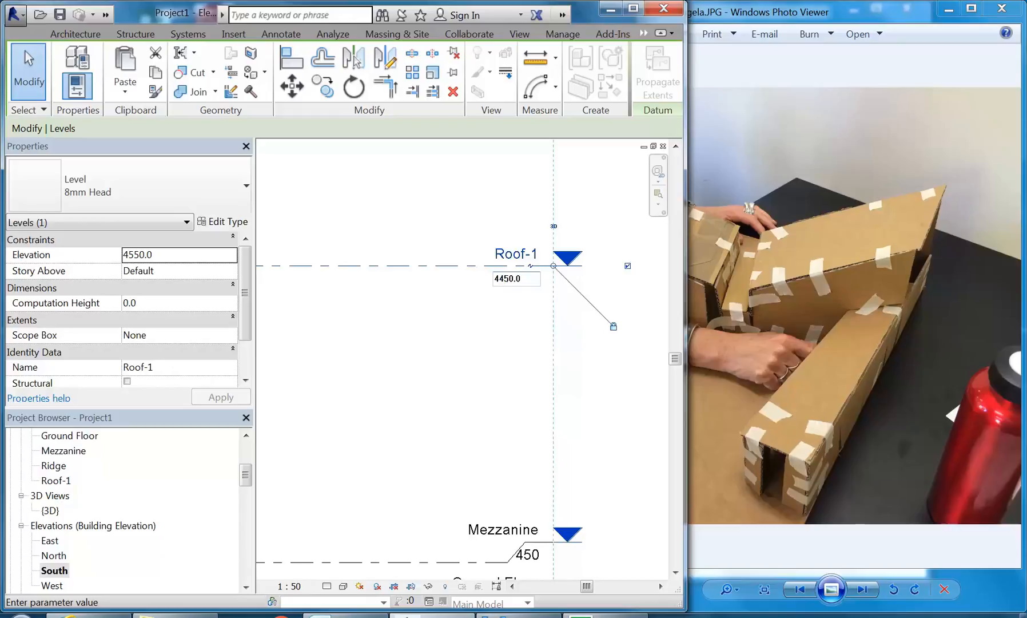
pyautogui.press('Return')
pyautogui.click(498, 354)
# - Select the building mass in the South elevation and open it for in-place editing
pyautogui.scroll(-5, 498, 354)
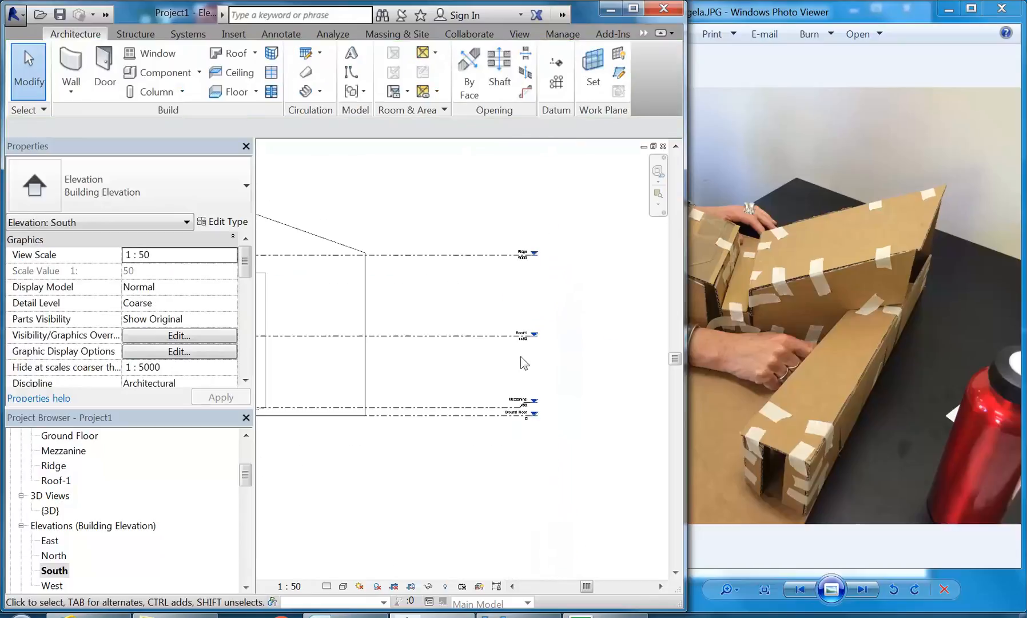
pyautogui.moveTo(396, 337); pyautogui.dragTo(579, 342, button='middle')
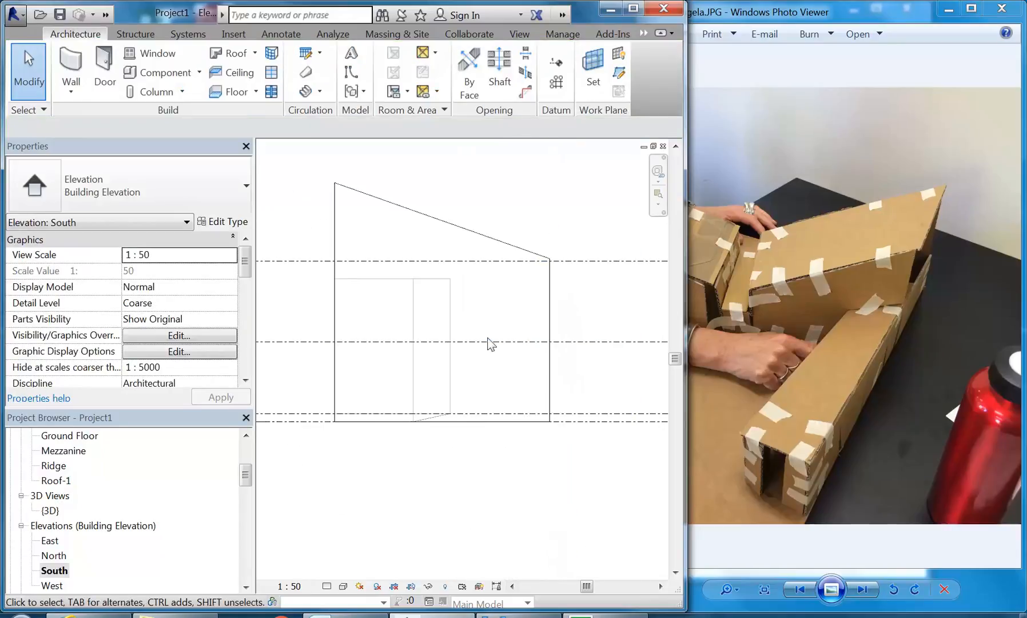
pyautogui.scroll(-3, 488, 339)
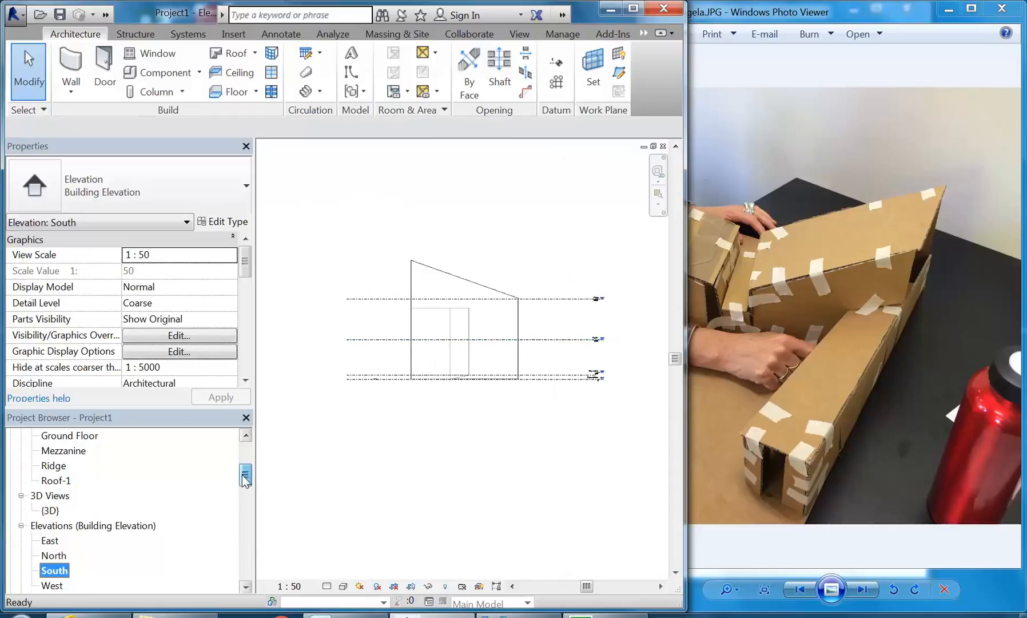
pyautogui.scroll(1, 54, 570)
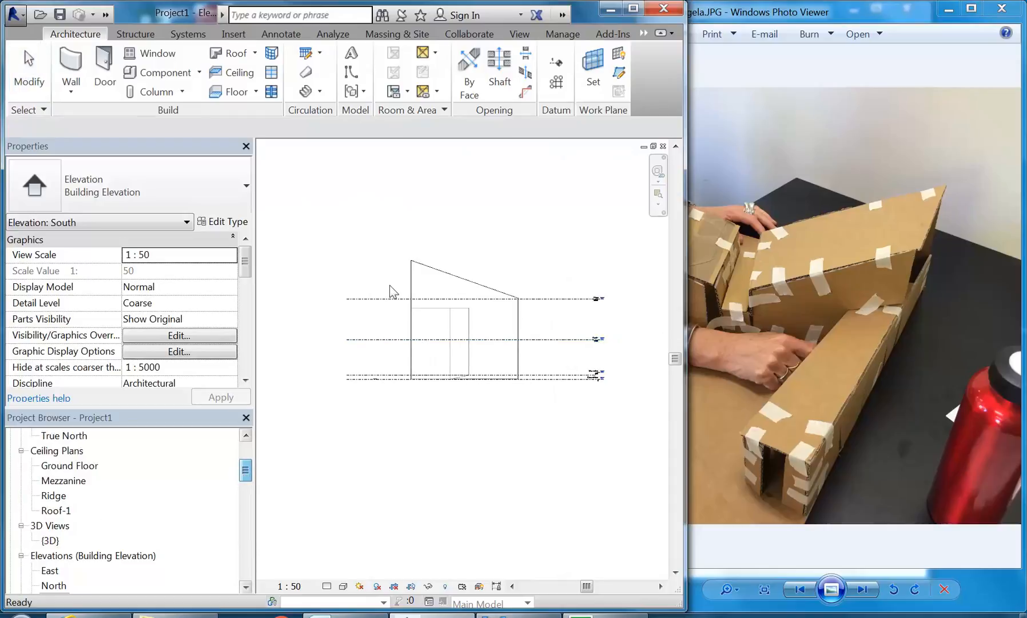
pyautogui.click(421, 267)
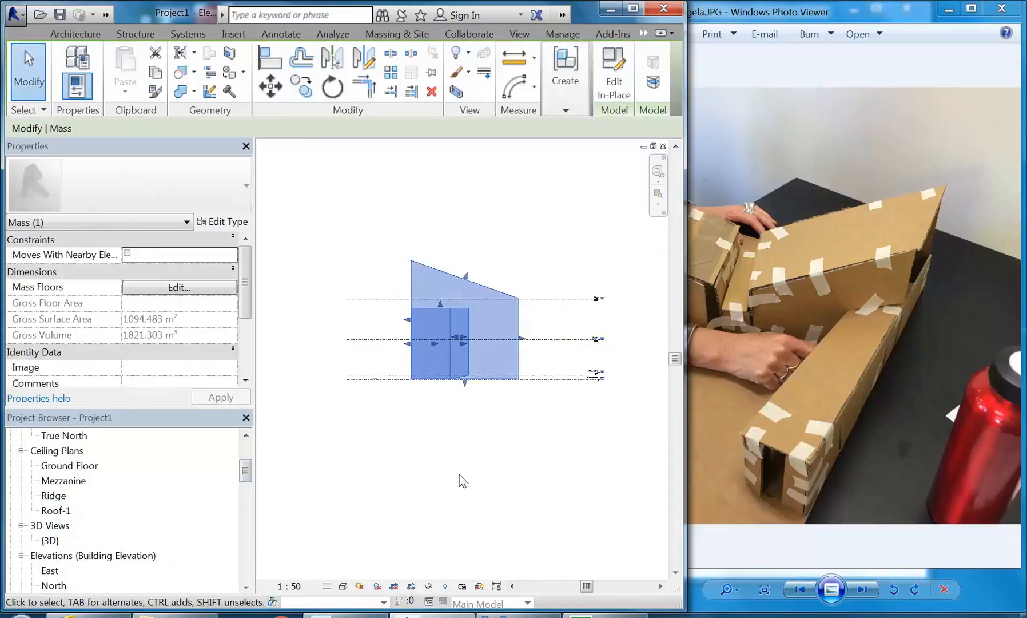
pyautogui.click(614, 71)
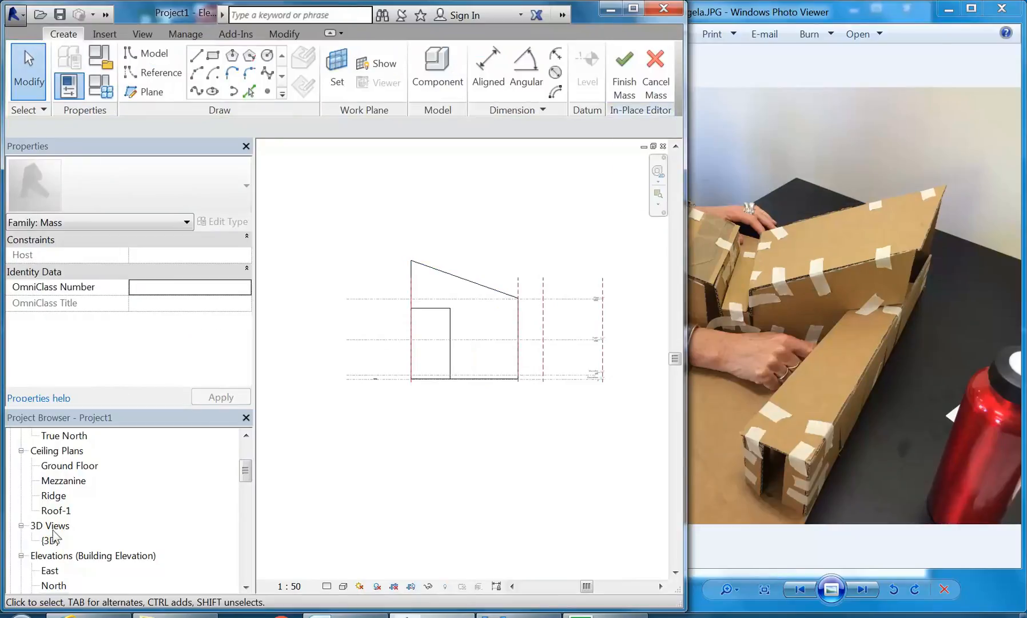
# - In the {3D} view, select the top edge at the north end of the long form
pyautogui.doubleClick(51, 540)
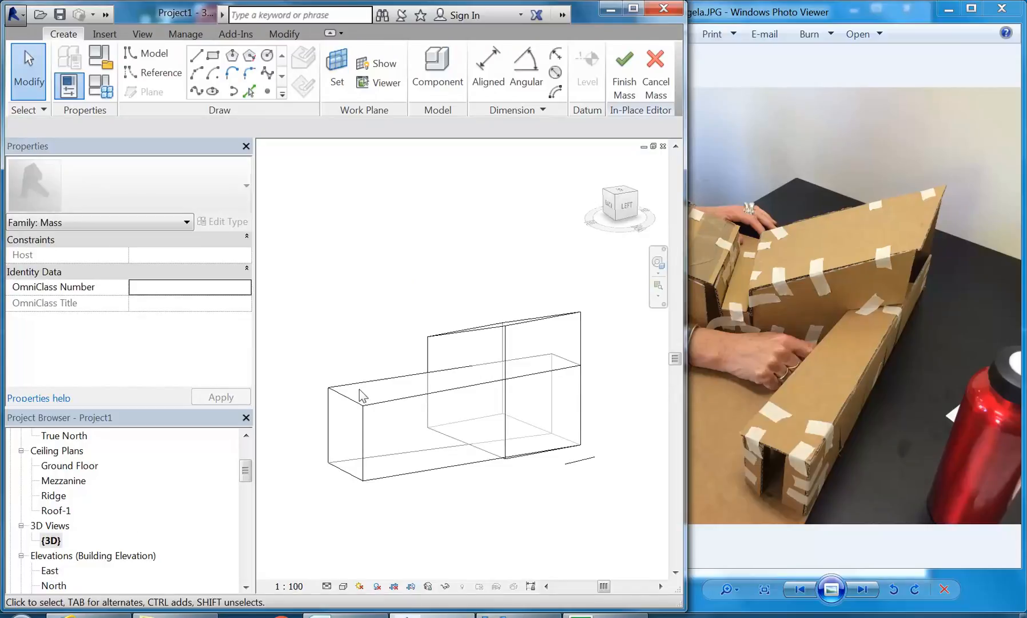
pyautogui.scroll(3, 360, 390)
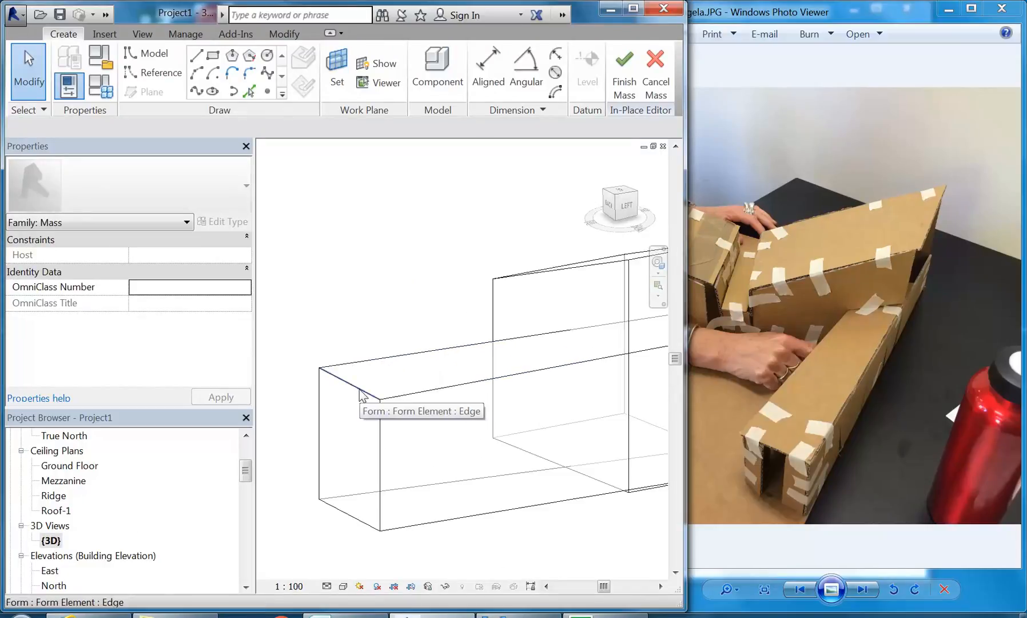
pyautogui.click(360, 389)
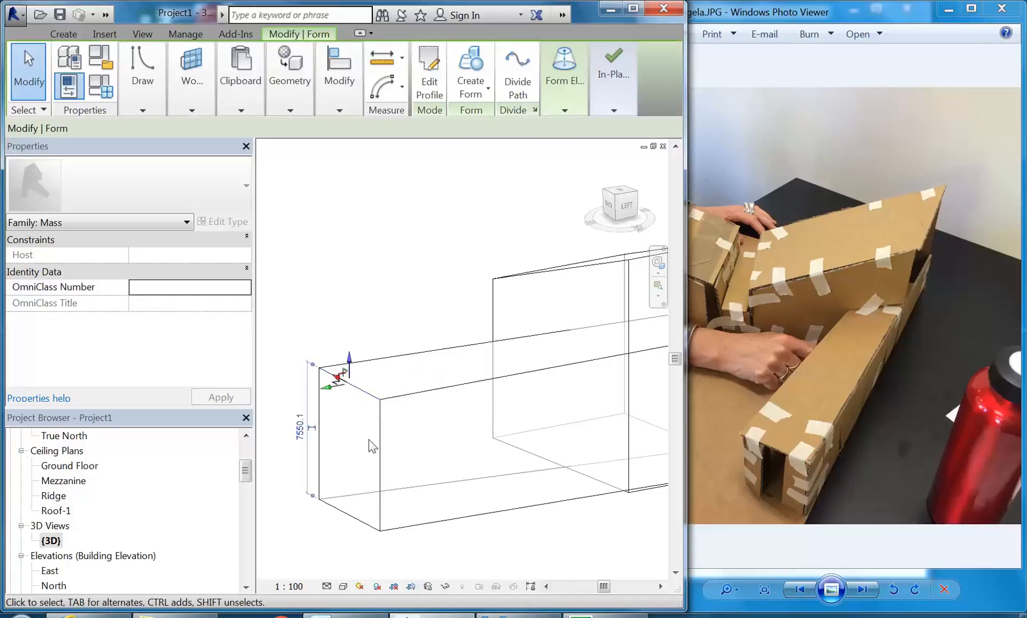
pyautogui.click(362, 337)
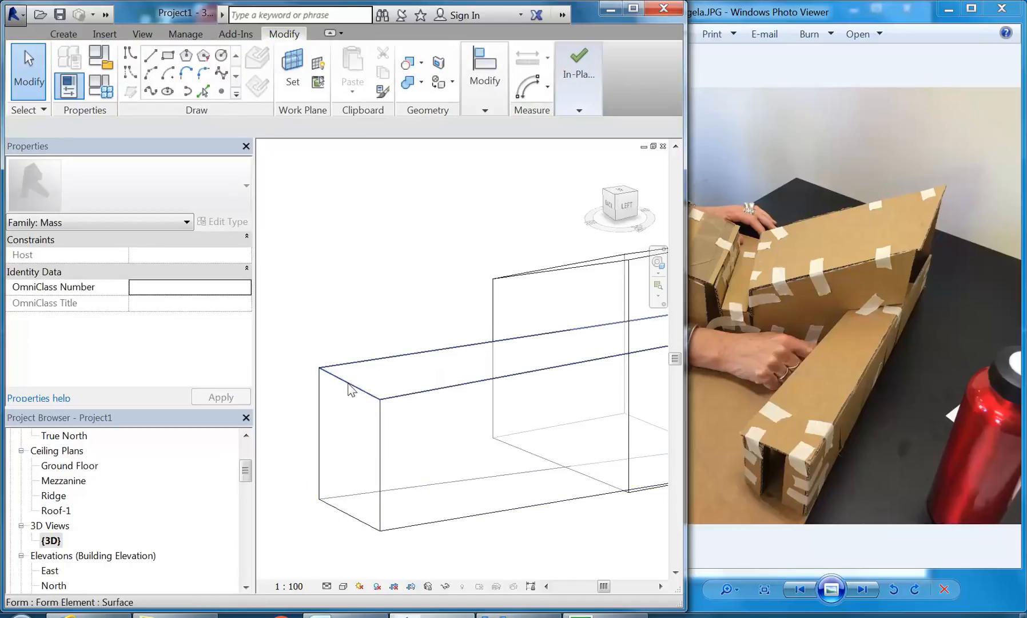
pyautogui.click(350, 390)
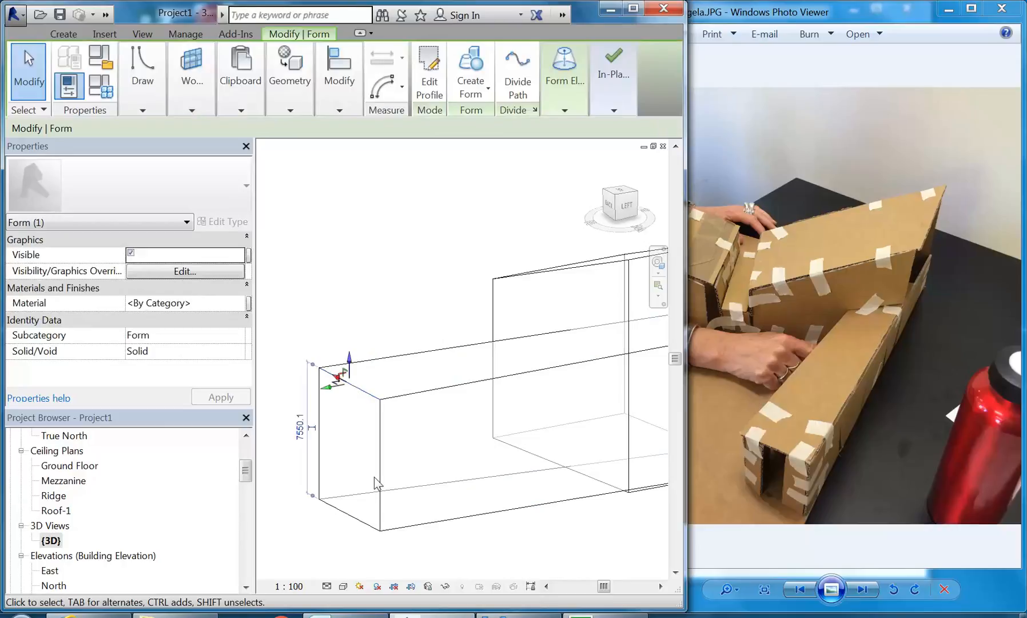
# - In the West elevation, raise the selected top edge of the long form vertically to the Ridge level
pyautogui.moveTo(244, 477); pyautogui.dragTo(232, 479)
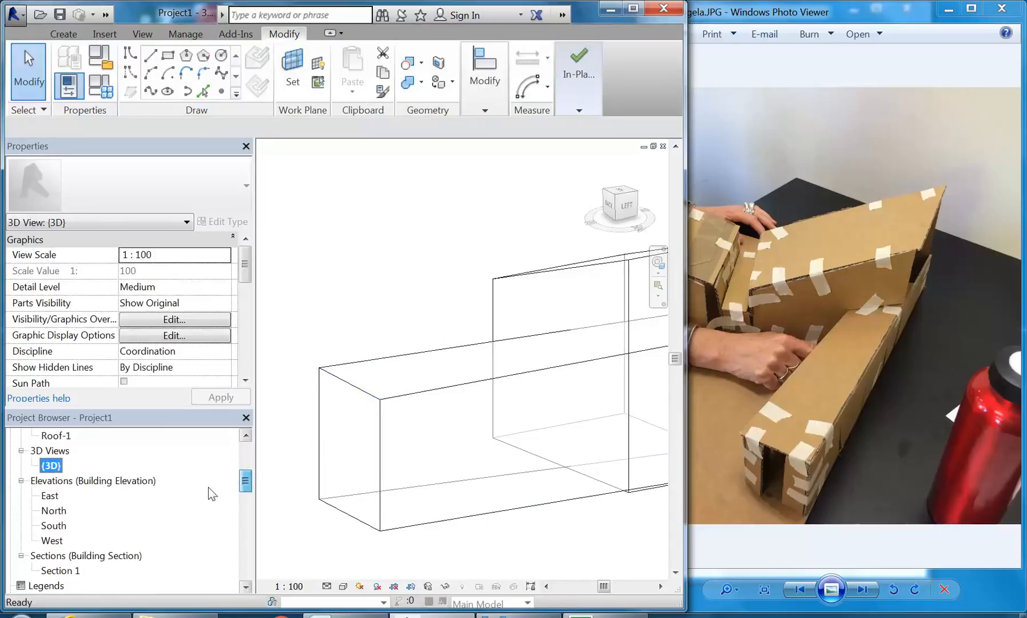
pyautogui.doubleClick(52, 540)
pyautogui.moveTo(419, 319); pyautogui.dragTo(464, 407, button='middle')
pyautogui.scroll(4, 428, 263)
pyautogui.moveTo(431, 300); pyautogui.dragTo(431, 253)
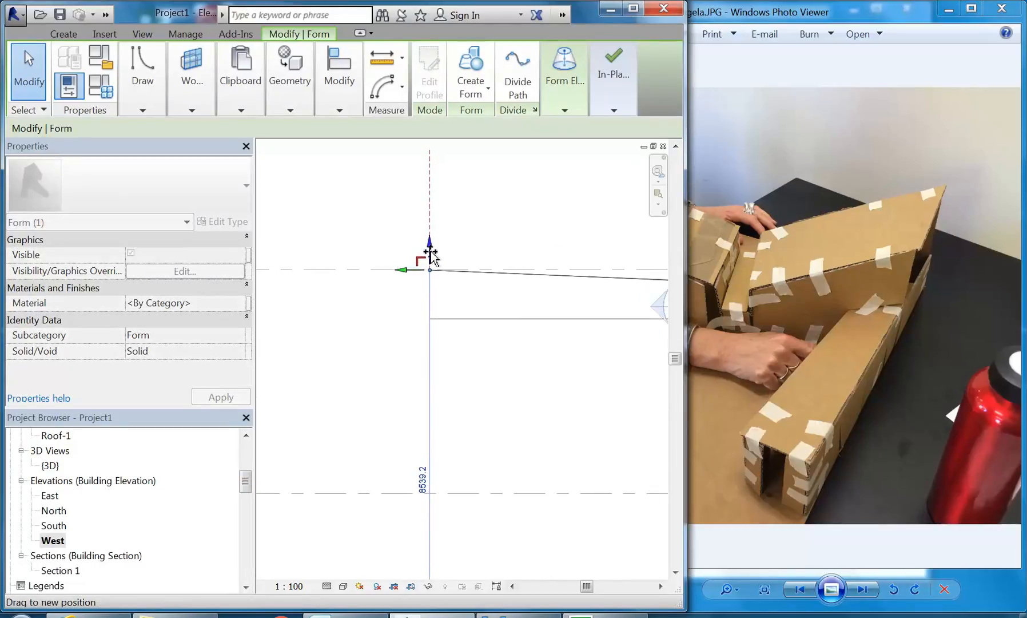
pyautogui.moveTo(429, 251); pyautogui.dragTo(429, 251)
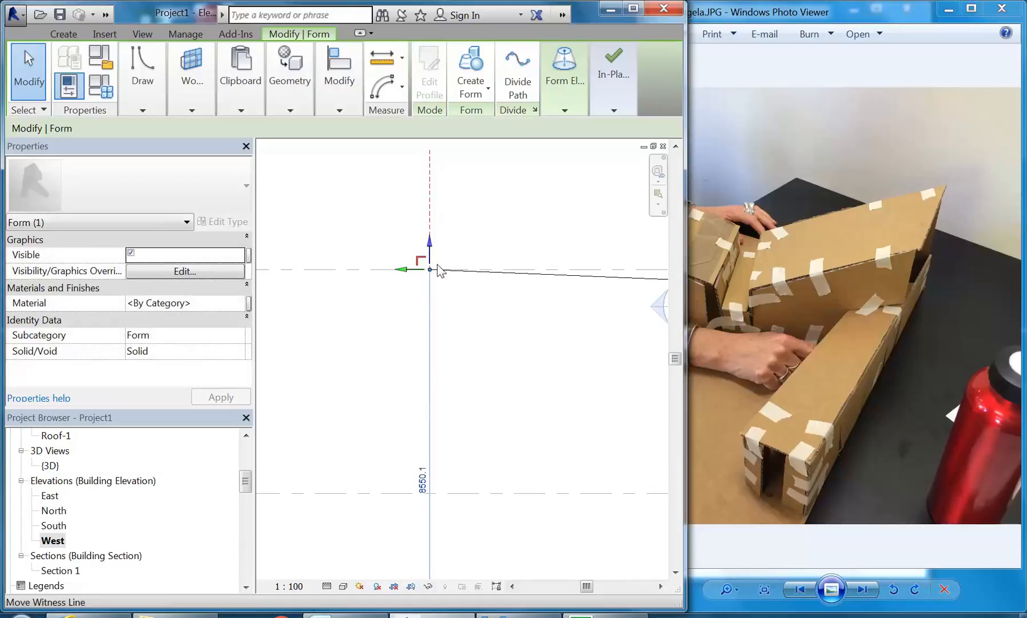
pyautogui.click(467, 209)
pyautogui.scroll(-5, 467, 209)
pyautogui.moveTo(489, 211); pyautogui.dragTo(307, 258, button='middle')
pyautogui.scroll(-1, 375, 259)
pyautogui.moveTo(374, 259); pyautogui.dragTo(410, 272, button='middle')
# - Select the long form's north end face in {3D}, and open the Ground Floor plan with it selected
pyautogui.doubleClick(51, 465)
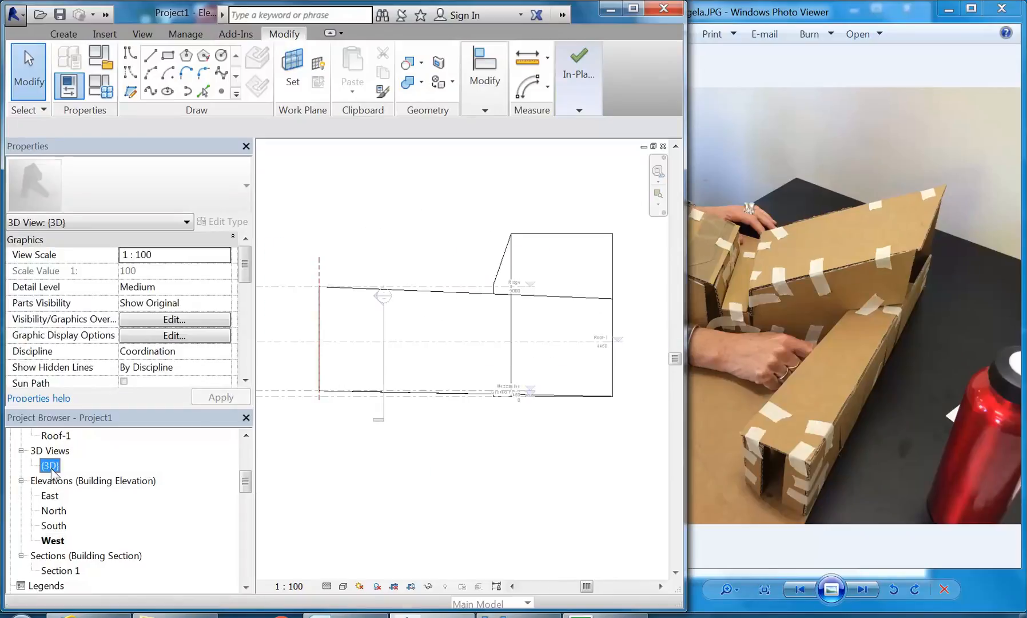
pyautogui.keyDown('shift'); pyautogui.moveTo(435, 338); pyautogui.dragTo(456, 341, button='middle'); pyautogui.keyUp('shift')
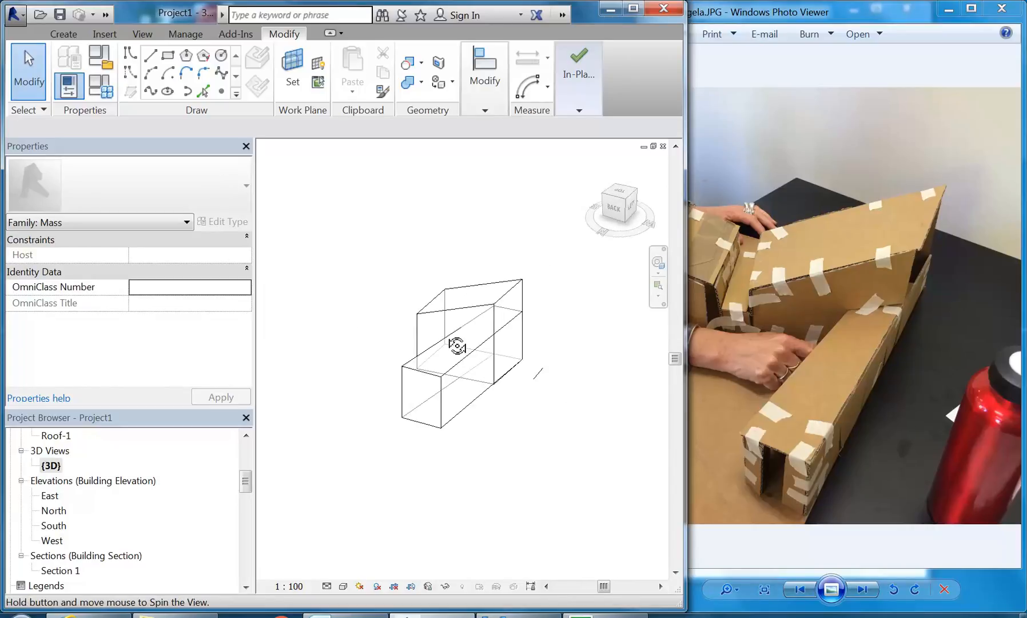
pyautogui.scroll(2, 391, 341)
pyautogui.press('Tab')
pyautogui.click(413, 417)
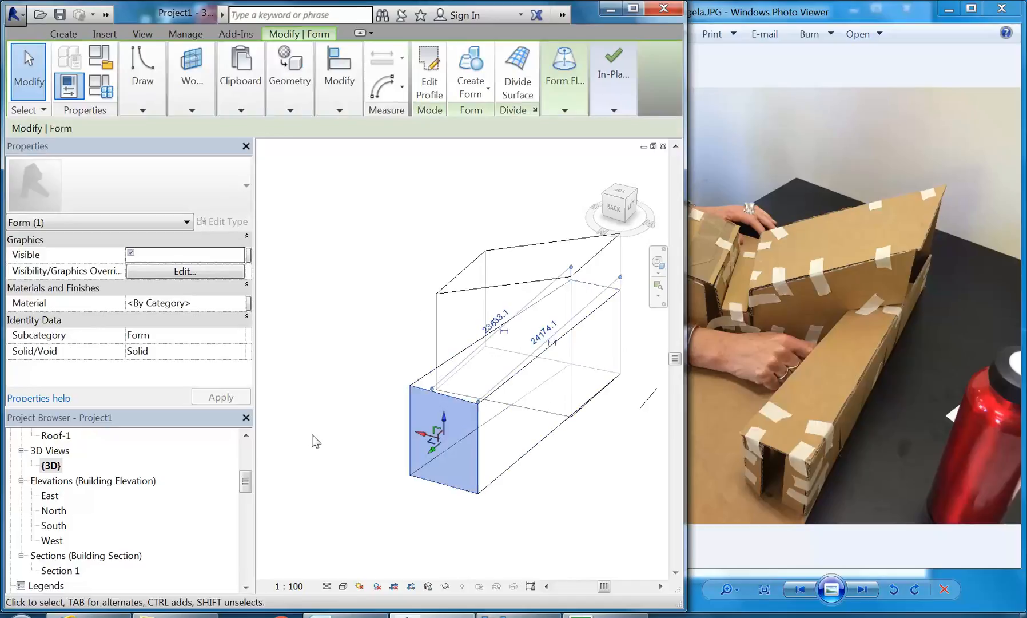
pyautogui.moveTo(247, 478); pyautogui.dragTo(247, 437)
pyautogui.doubleClick(69, 480)
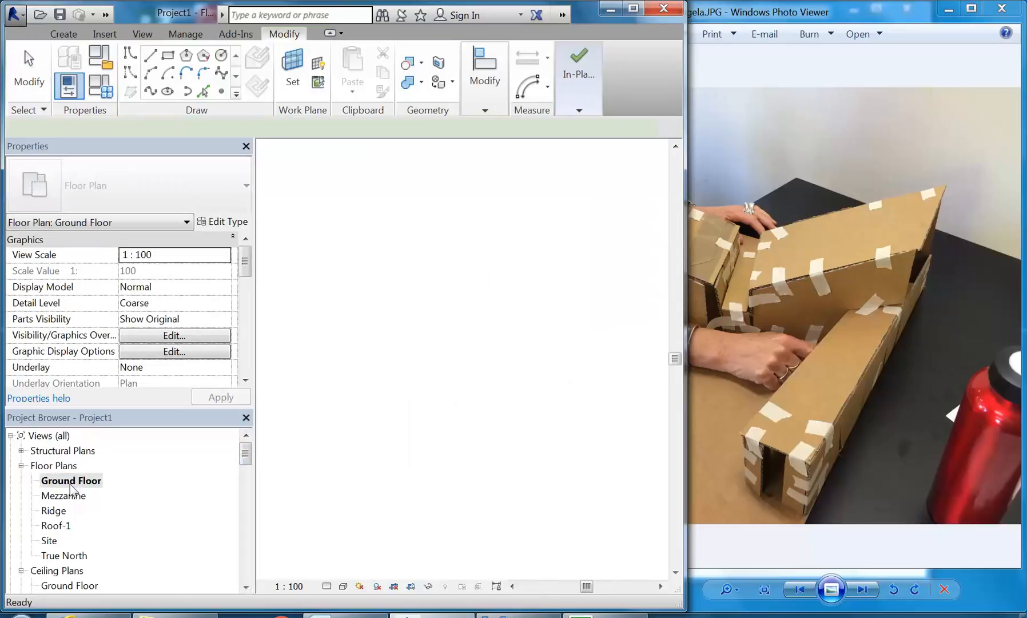
# - In the Ground Floor plan, move the long form's north end face about 6768 mm north beyond the horizontal reference plane
pyautogui.click(417, 353)
pyautogui.scroll(5, 419, 354)
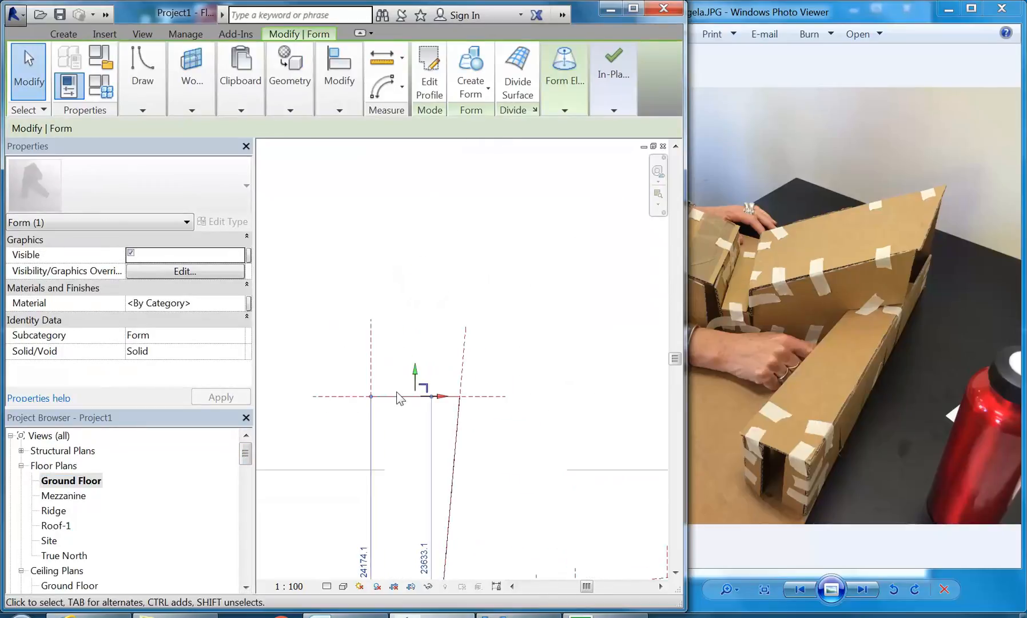
pyautogui.click(402, 354)
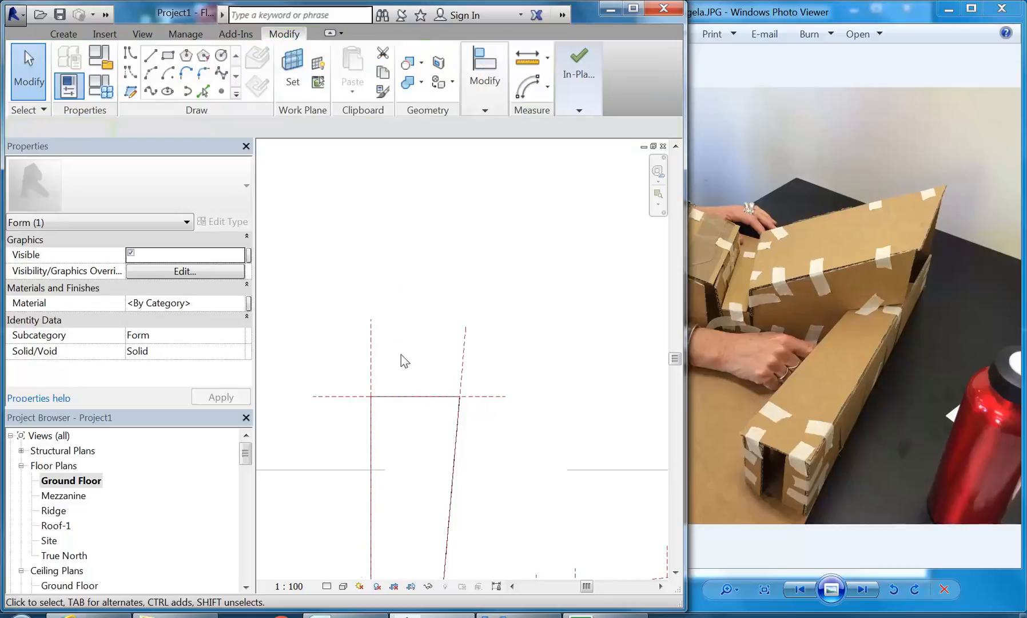
pyautogui.click(402, 399)
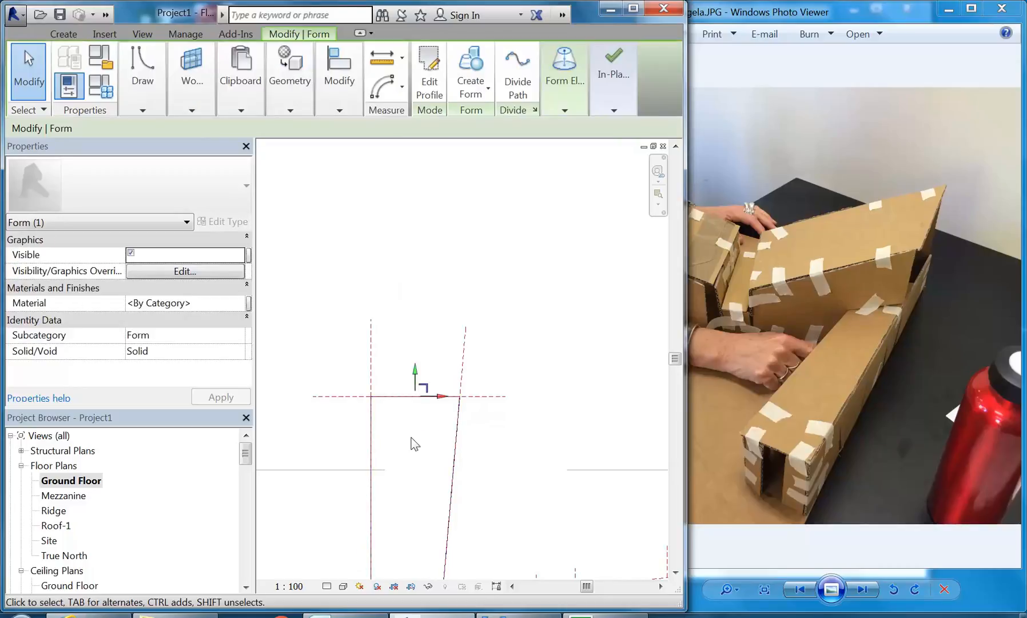
pyautogui.click(390, 368)
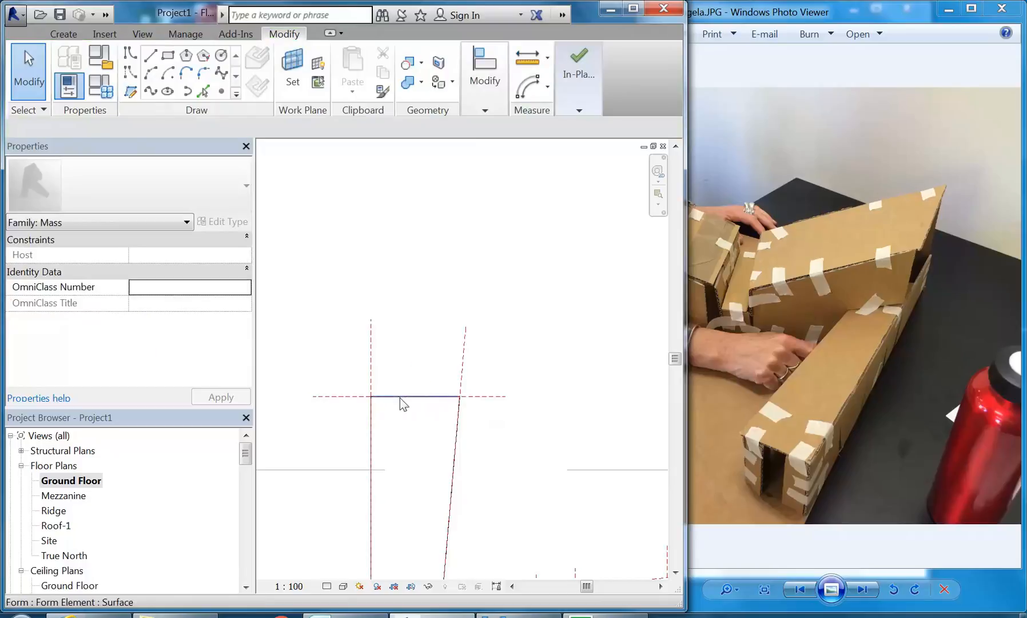
pyautogui.click(400, 398)
pyautogui.moveTo(418, 373); pyautogui.dragTo(411, 281)
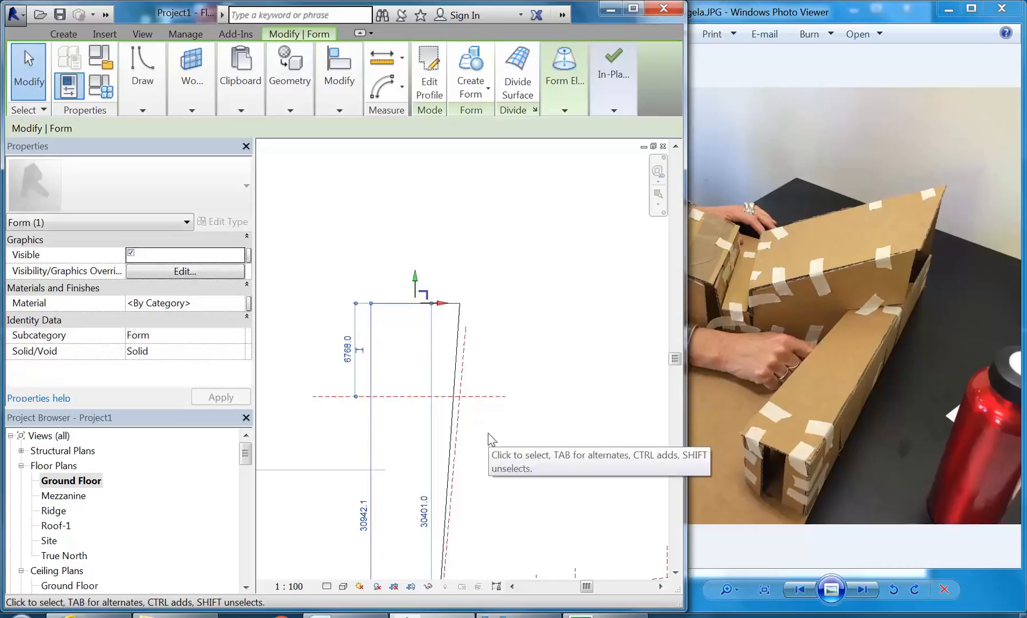
# - Extend the sloped reference plane's north end past the north end of the long form
pyautogui.click(475, 396)
pyautogui.scroll(-3, 454, 415)
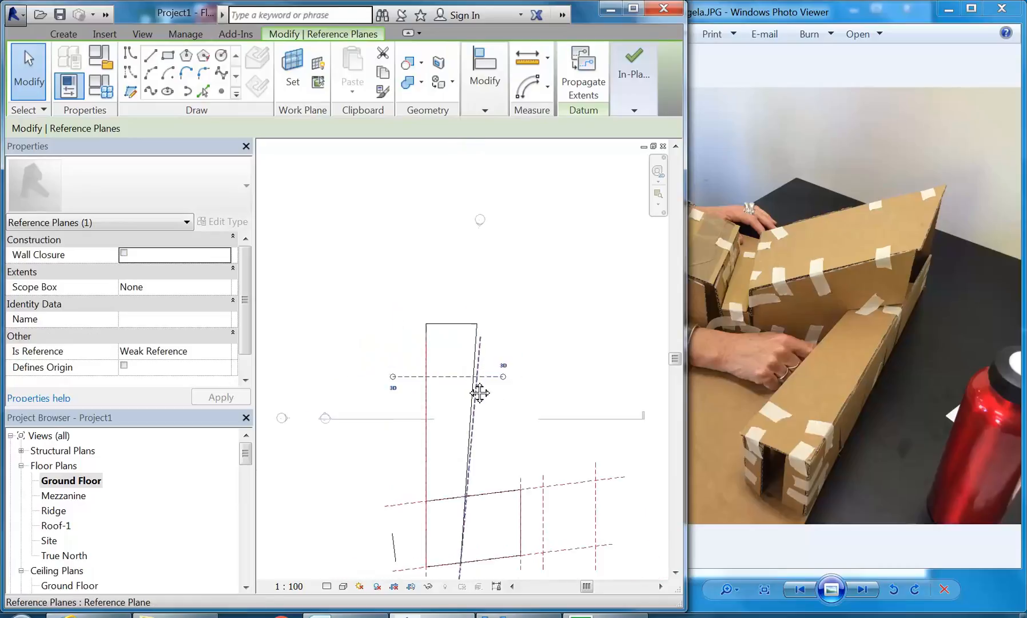
pyautogui.scroll(2, 458, 391)
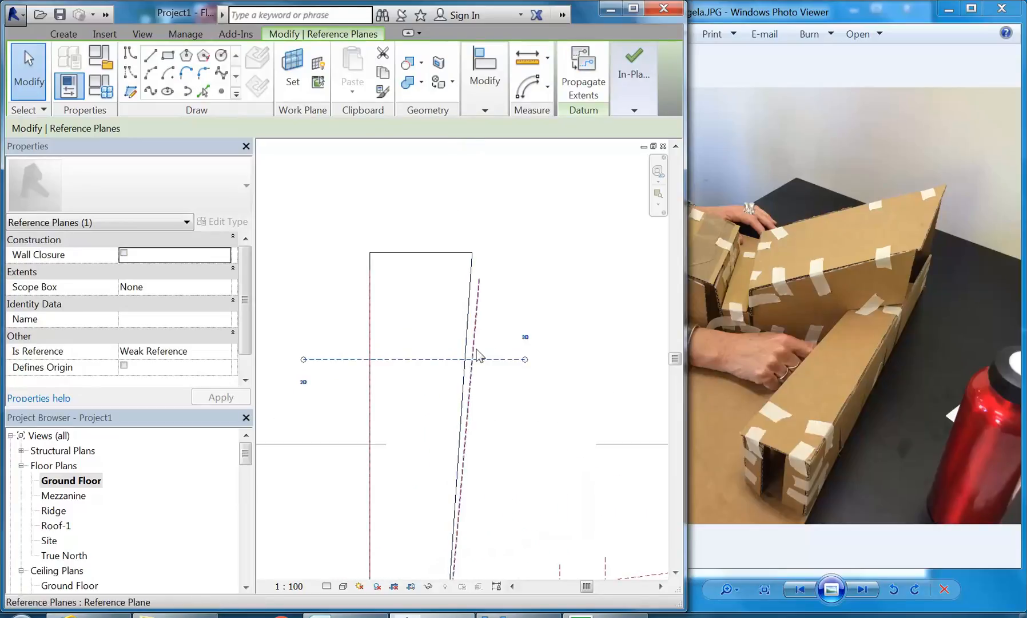
pyautogui.click(497, 322)
pyautogui.click(480, 284)
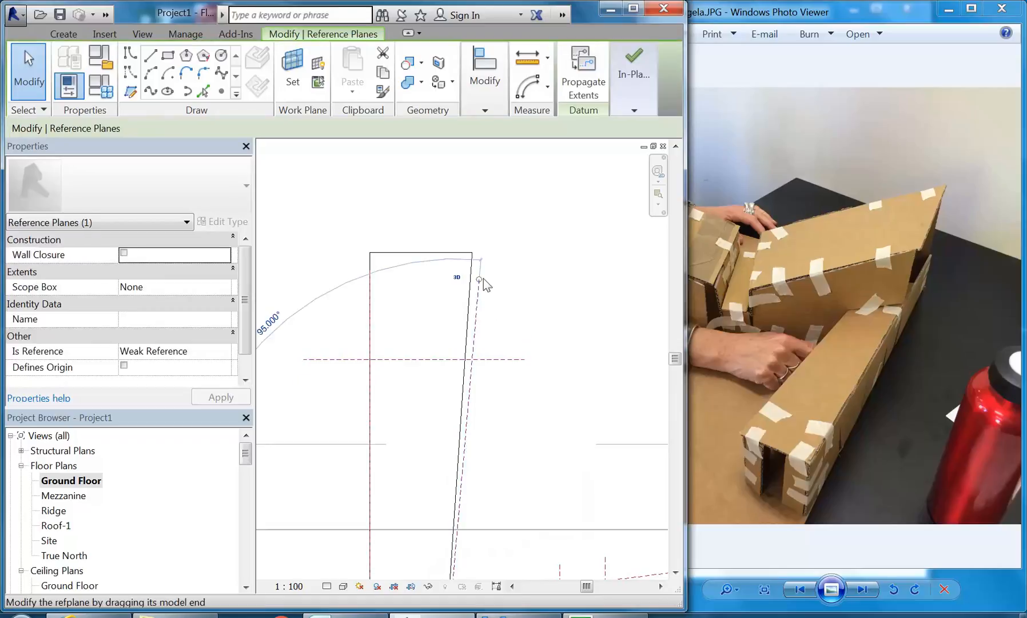
pyautogui.moveTo(480, 280); pyautogui.dragTo(488, 195)
pyautogui.click(459, 218)
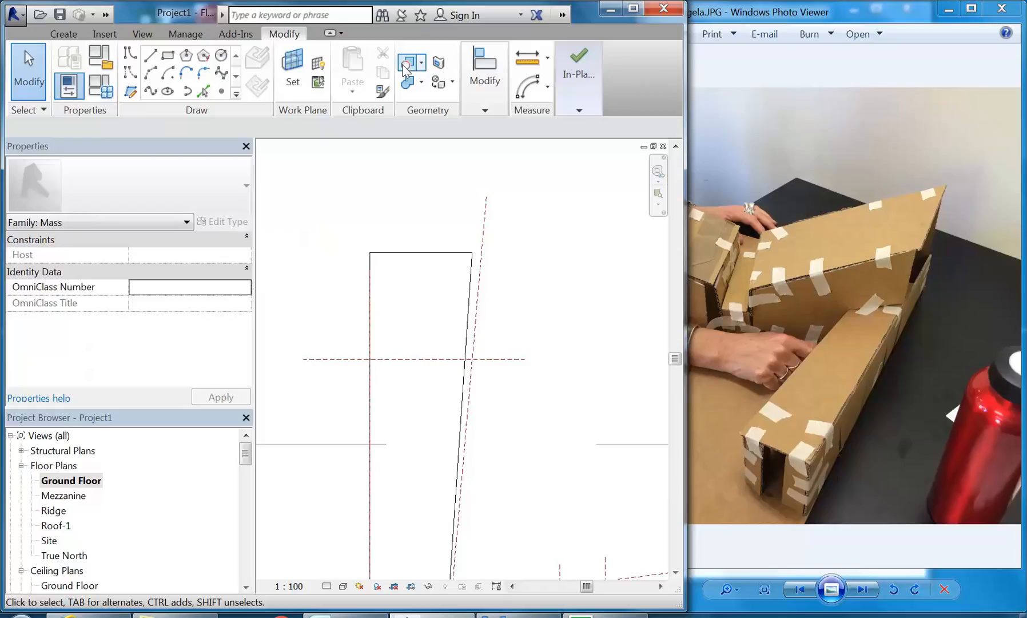
# - Align the sloped reference plane with the long form's slanted east face
pyautogui.click(484, 75)
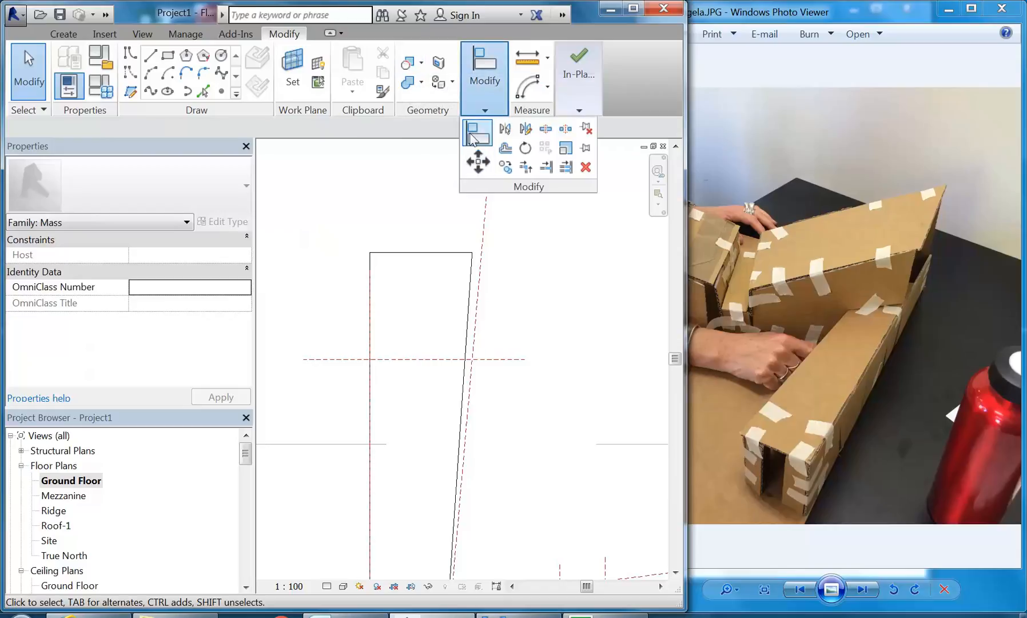
pyautogui.click(478, 132)
pyautogui.click(478, 293)
pyautogui.click(472, 302)
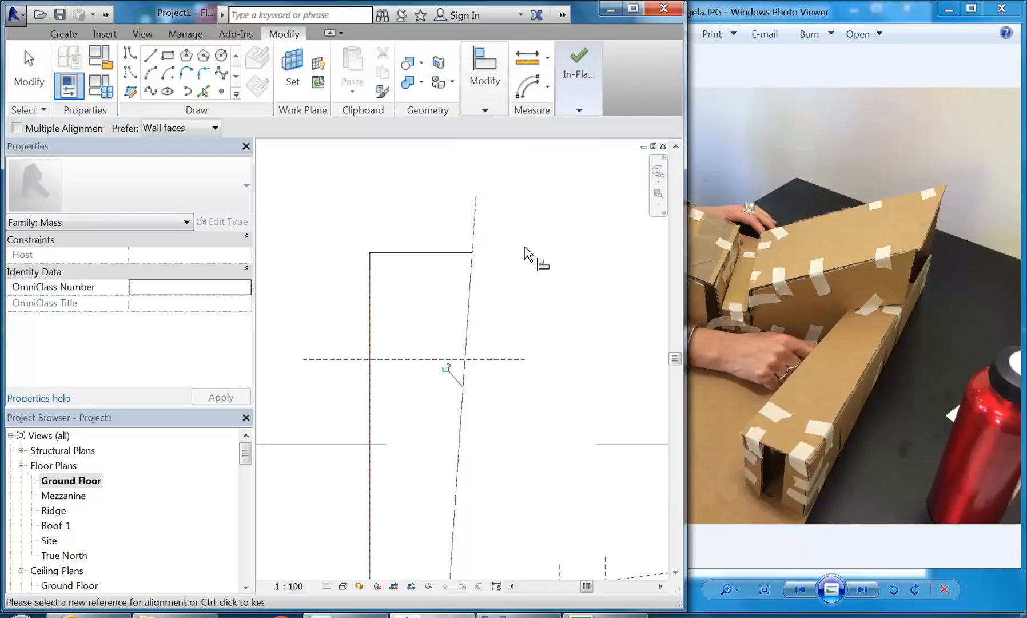
# - Try to align the horizontal reference plane with the long form's north end face, and undo the alignment
pyautogui.click(427, 253)
pyautogui.click(399, 359)
pyautogui.scroll(-2, 510, 292)
pyautogui.moveTo(521, 302); pyautogui.dragTo(502, 301, button='middle')
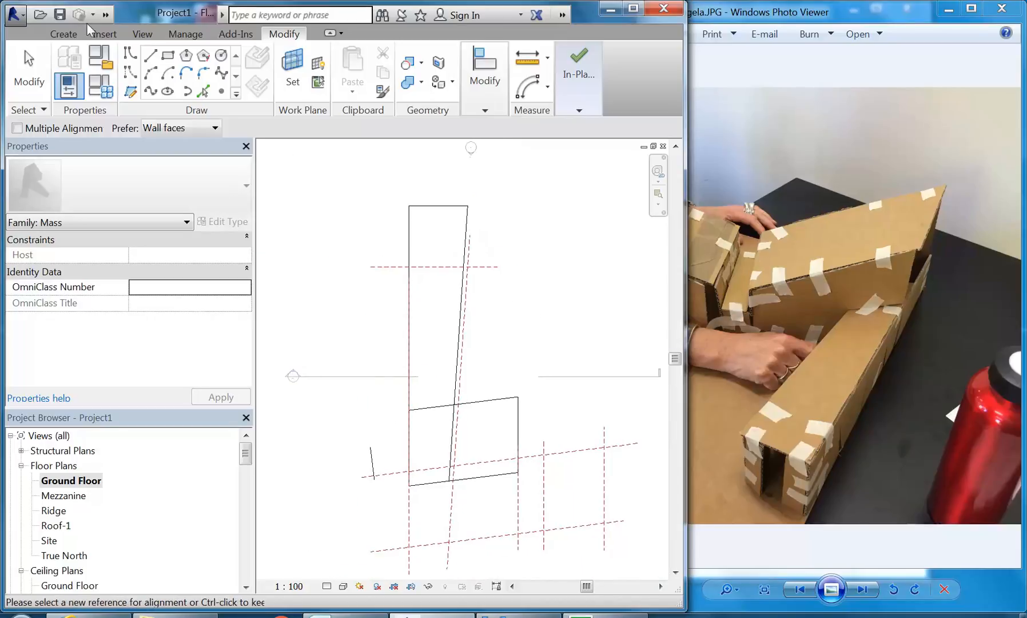
pyautogui.click(105, 15)
pyautogui.click(107, 36)
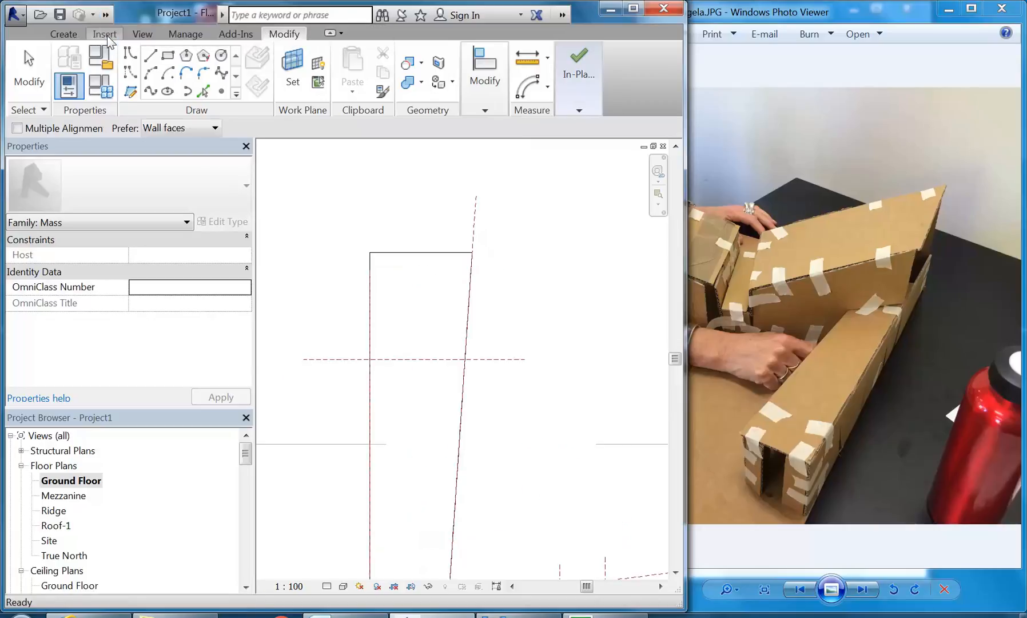
# - Retry aligning the horizontal reference plane to the form's north end face, leave Align and undo the result
pyautogui.scroll(-2, 423, 229)
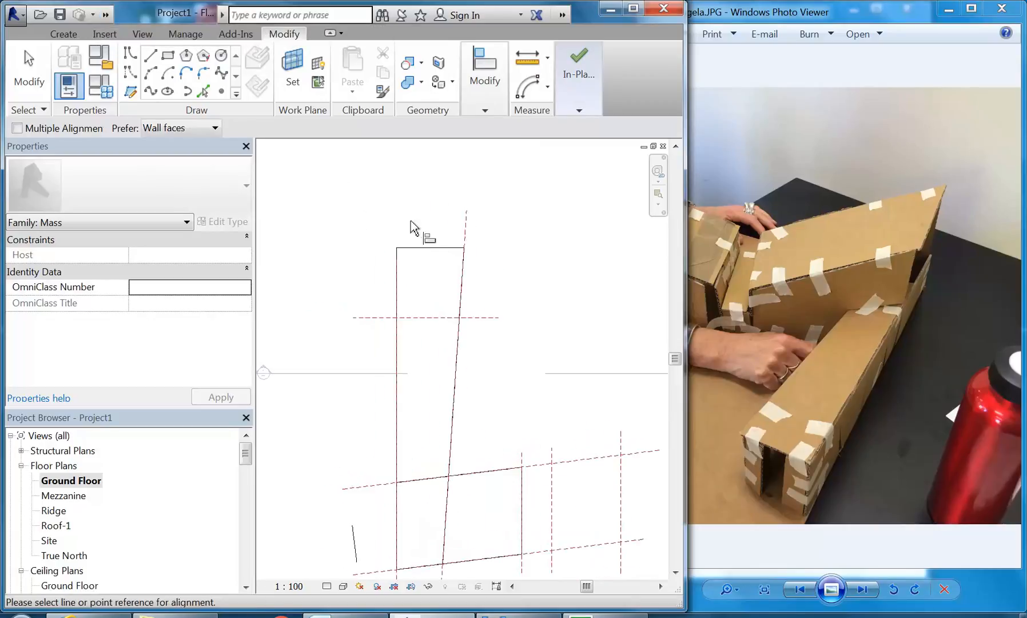
pyautogui.click(427, 257)
pyautogui.click(429, 319)
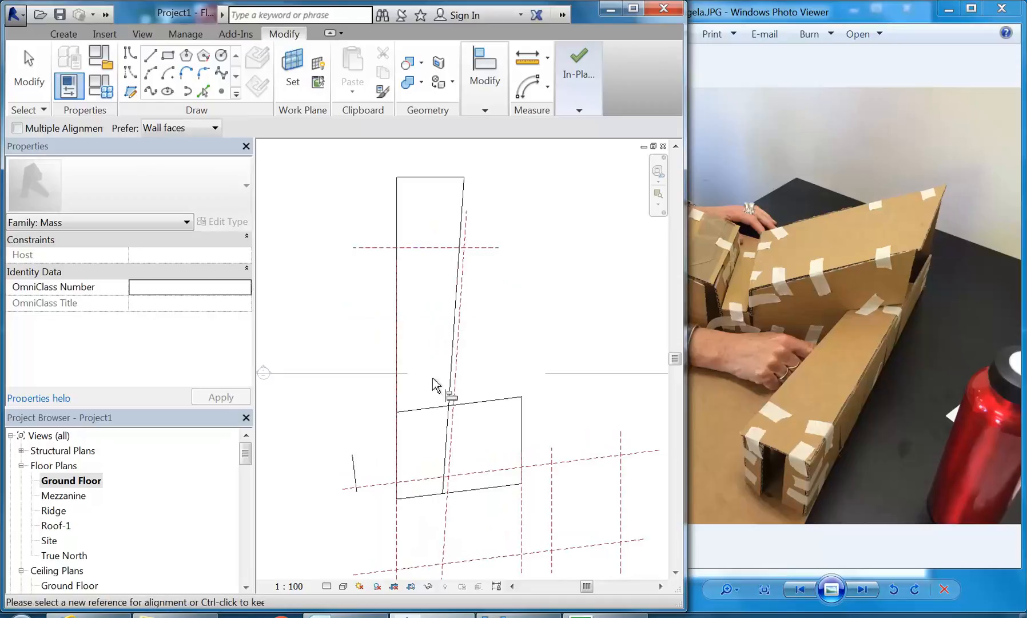
pyautogui.rightClick(321, 178)
pyautogui.click(336, 193)
pyautogui.rightClick(336, 192)
pyautogui.click(342, 200)
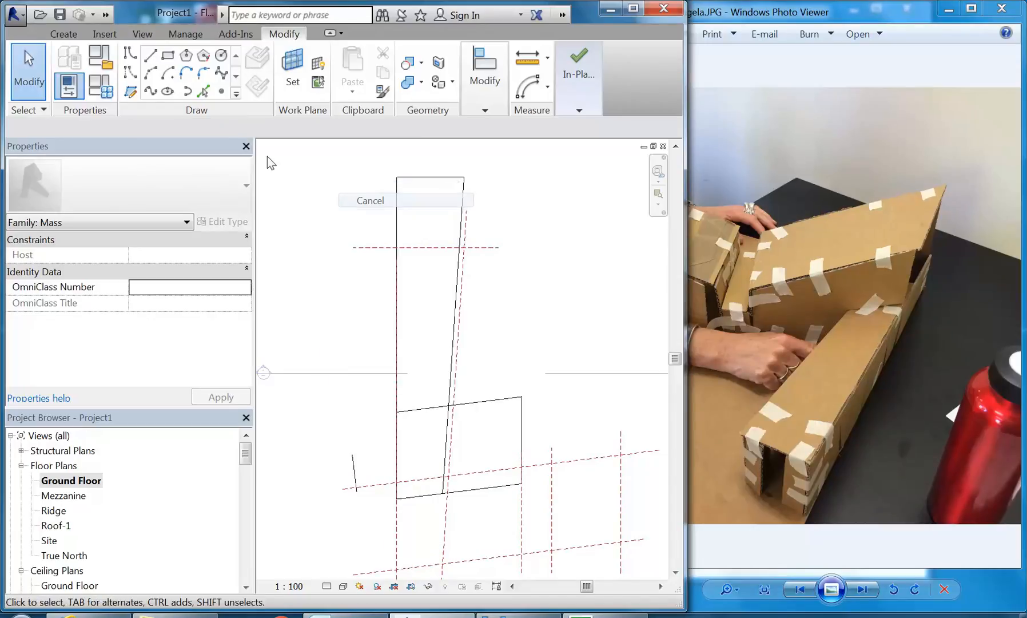
pyautogui.click(105, 15)
pyautogui.click(111, 34)
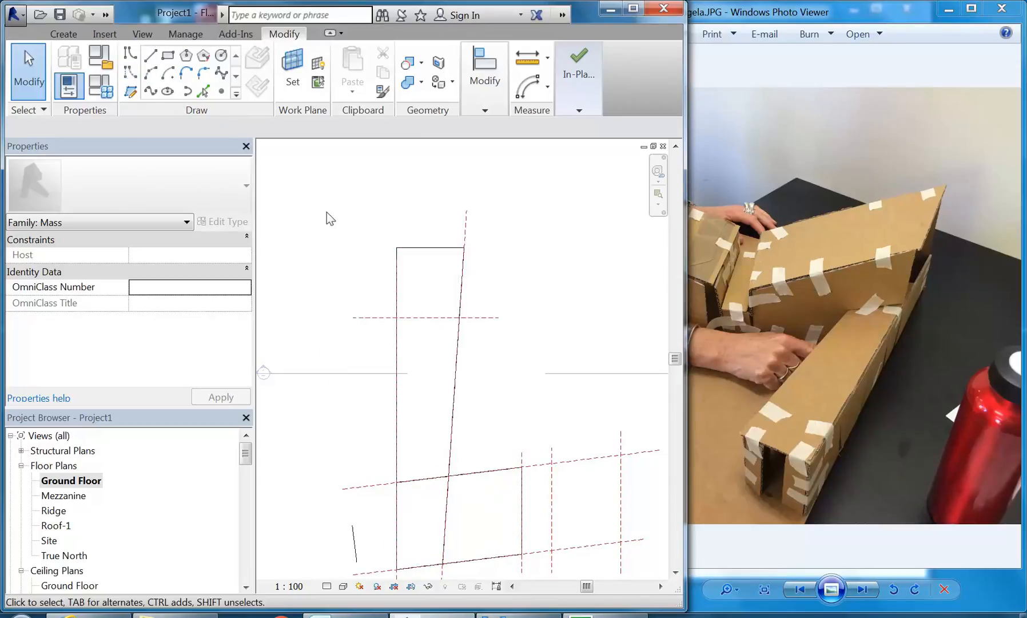
# - Restart Align with the north end face as reference for the horizontal reference plane, and undo that attempt
pyautogui.click(485, 110)
pyautogui.click(475, 133)
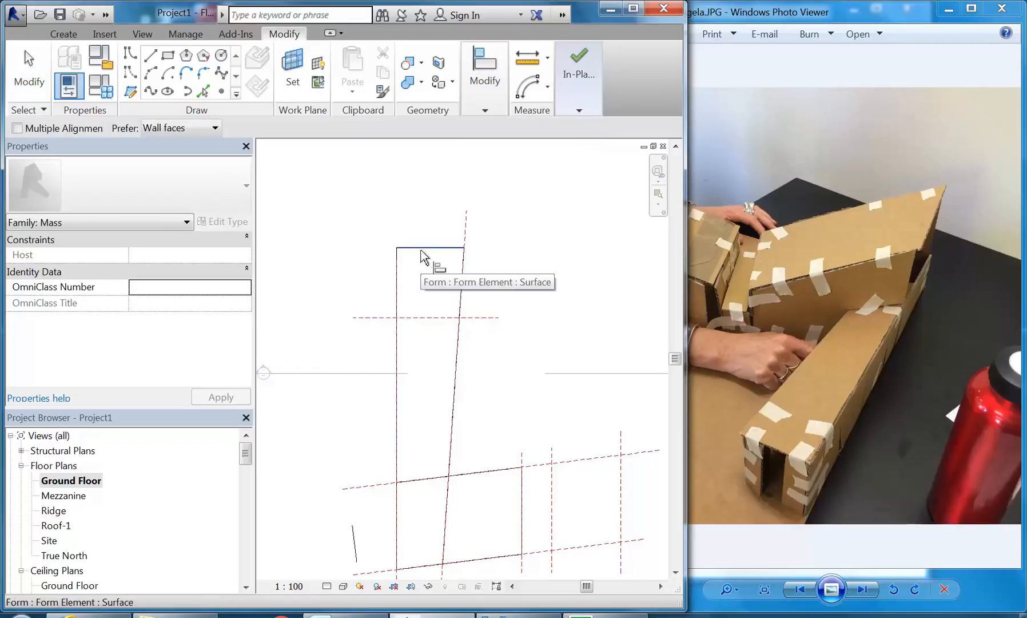
pyautogui.click(422, 251)
pyautogui.click(422, 317)
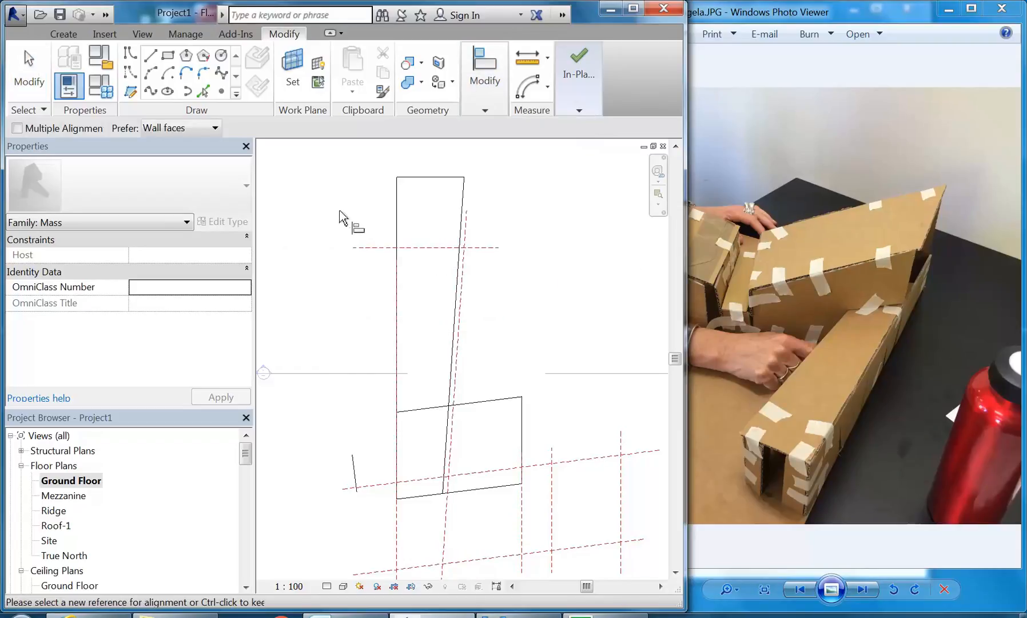
pyautogui.rightClick(338, 213)
pyautogui.click(347, 218)
pyautogui.click(107, 16)
pyautogui.click(109, 36)
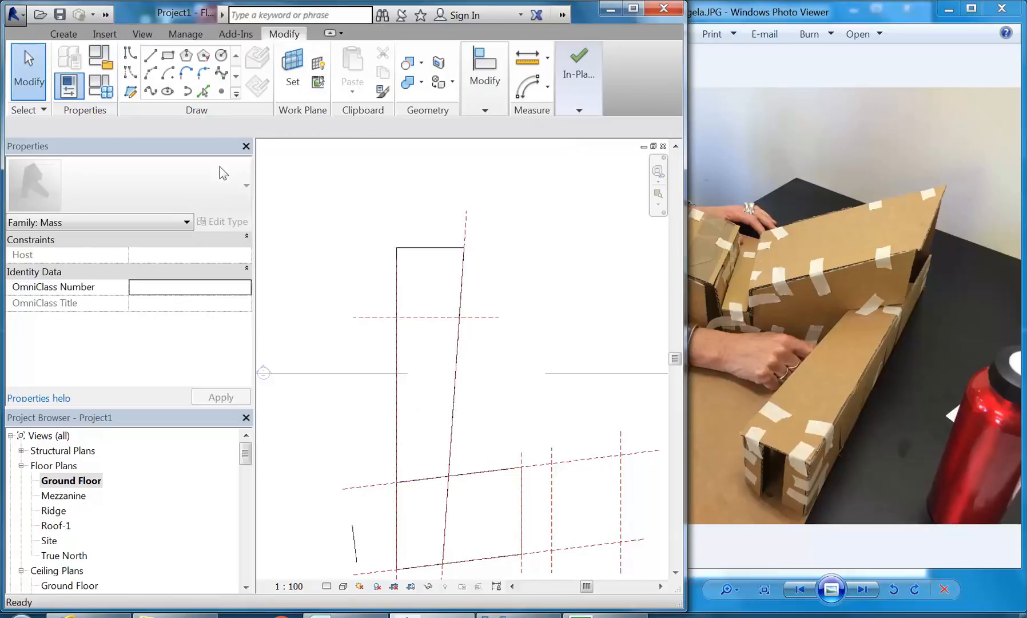
# - Try to move the horizontal reference plane north towards the long form's end, and cancel the move
pyautogui.click(380, 318)
pyautogui.moveTo(428, 317); pyautogui.dragTo(428, 286)
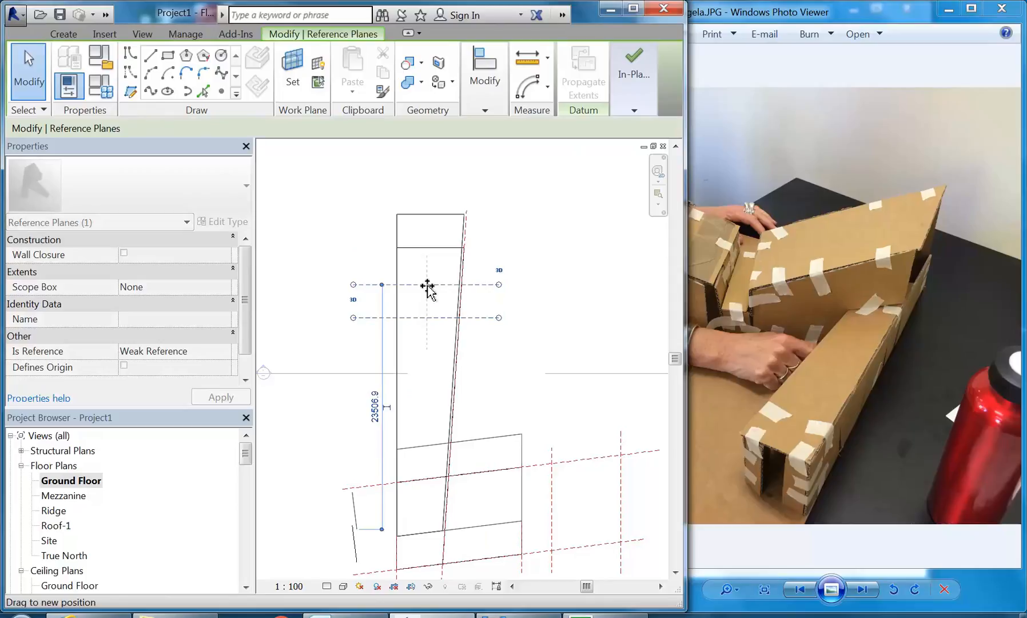
pyautogui.press('Escape')
pyautogui.click(475, 319)
pyautogui.scroll(-4, 475, 319)
pyautogui.moveTo(474, 318)
pyautogui.mouseDown(button='middle')
pyautogui.moveTo(454, 300)
pyautogui.moveTo(467, 328)
pyautogui.mouseUp(button='middle')
pyautogui.scroll(3, 454, 300)
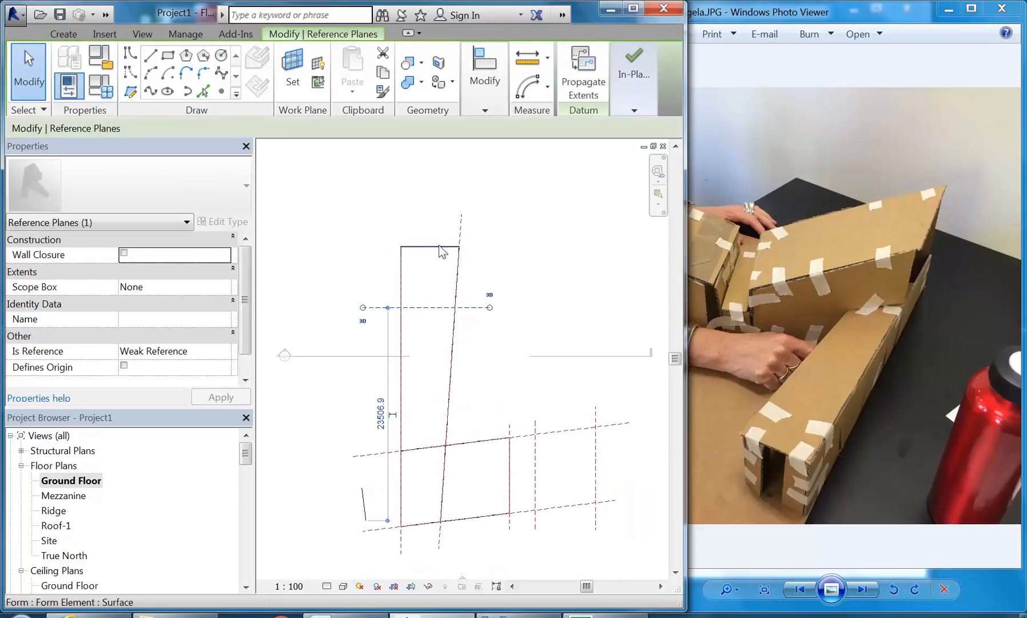
pyautogui.click(365, 206)
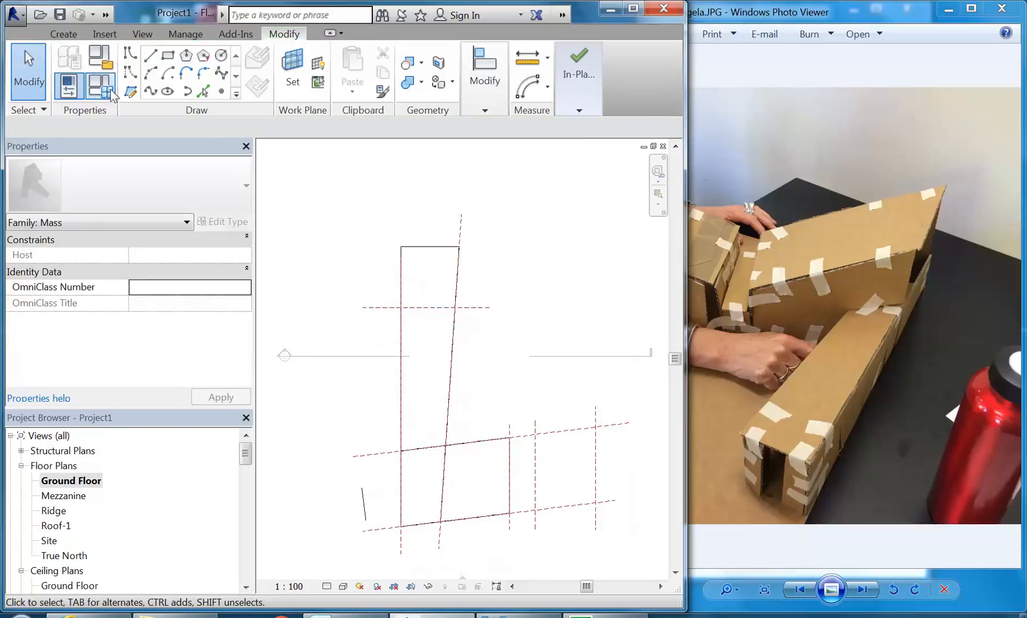
# - Draw a reference plane along the long form's north end face and extend its west end past the form
pyautogui.click(131, 91)
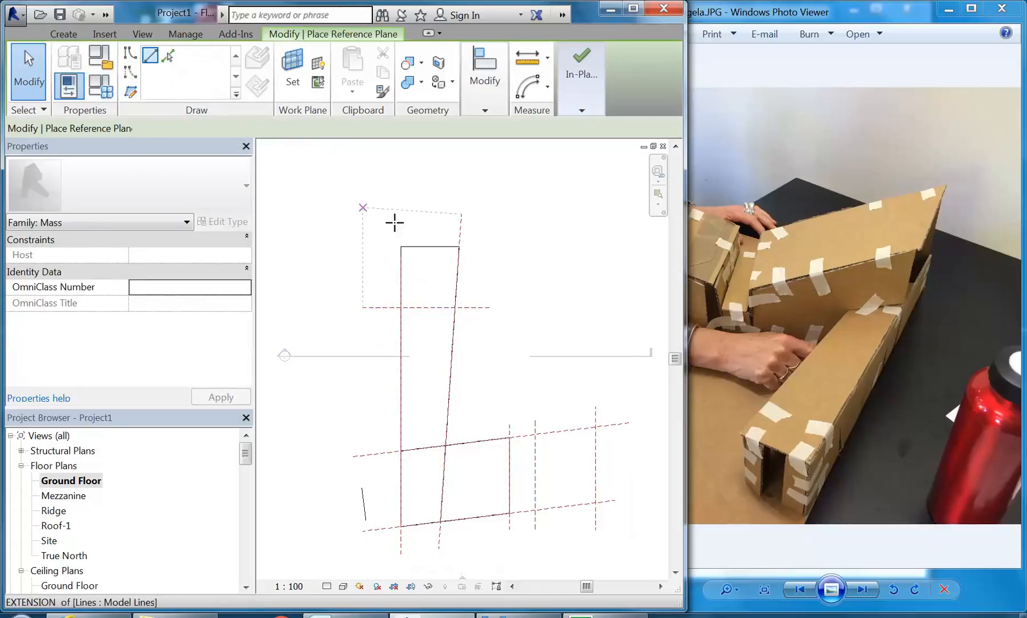
pyautogui.click(501, 247)
pyautogui.rightClick(417, 204)
pyautogui.click(431, 211)
pyautogui.rightClick(431, 212)
pyautogui.click(446, 223)
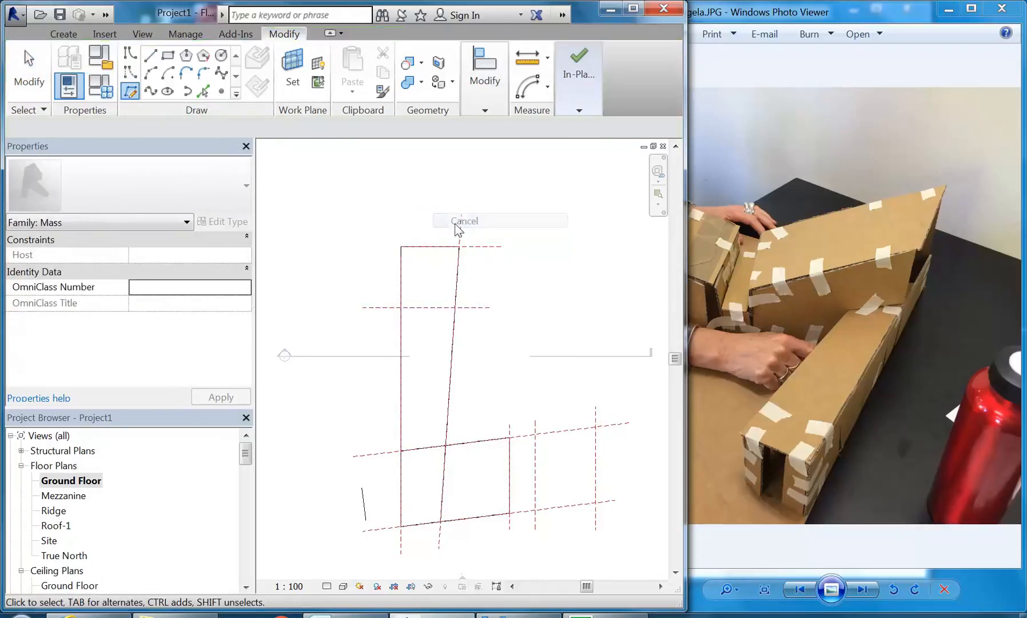
pyautogui.click(478, 248)
pyautogui.moveTo(401, 247); pyautogui.dragTo(353, 246)
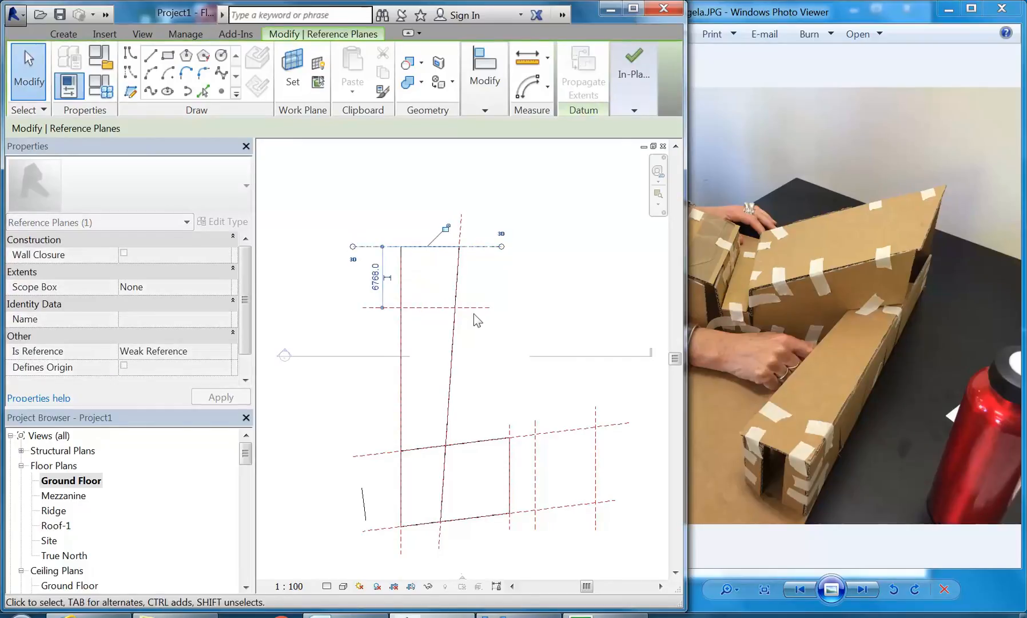
# - Delete the old horizontal reference plane that crosses the long form south of its north end
pyautogui.click(471, 309)
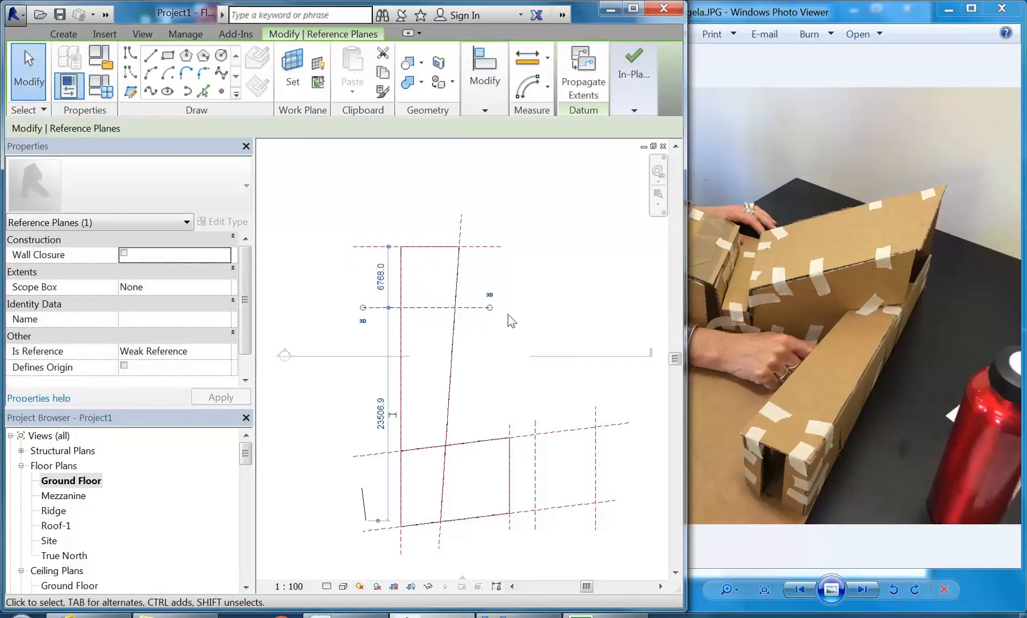
pyautogui.scroll(2, 506, 320)
pyautogui.press('Delete')
pyautogui.scroll(-2, 518, 353)
pyautogui.moveTo(517, 353); pyautogui.dragTo(446, 401, button='middle')
pyautogui.scroll(3, 471, 485)
pyautogui.scroll(-2, 438, 359)
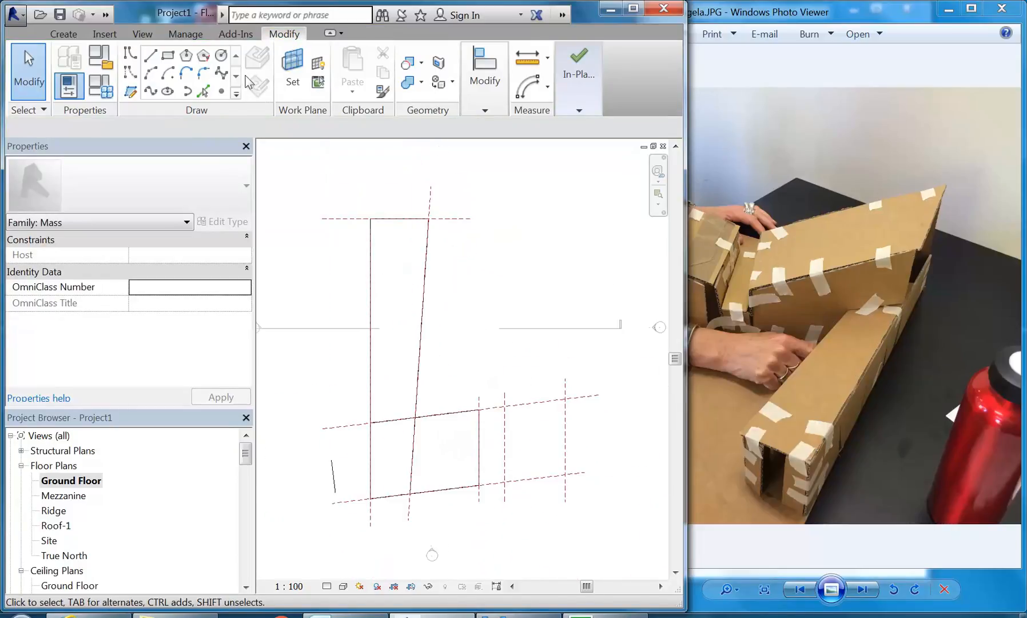
# - In the {3D} view, lower the top edge at the long form's south end to about 5325 mm above its base
pyautogui.click(105, 14)
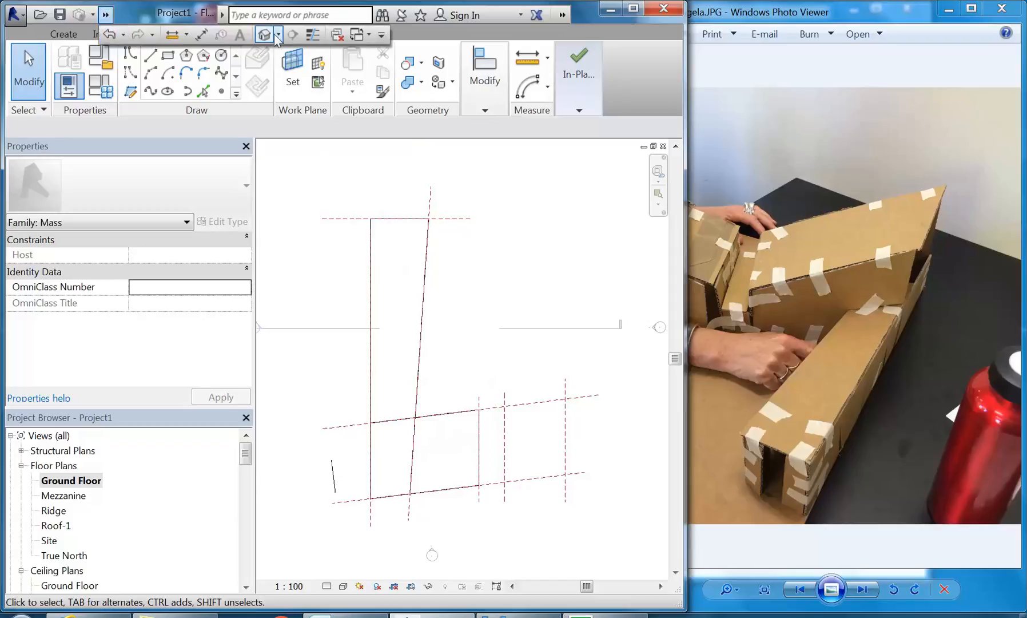
pyautogui.click(265, 34)
pyautogui.scroll(-1, 471, 357)
pyautogui.moveTo(471, 357); pyautogui.dragTo(558, 385, button='middle')
pyautogui.scroll(5, 561, 322)
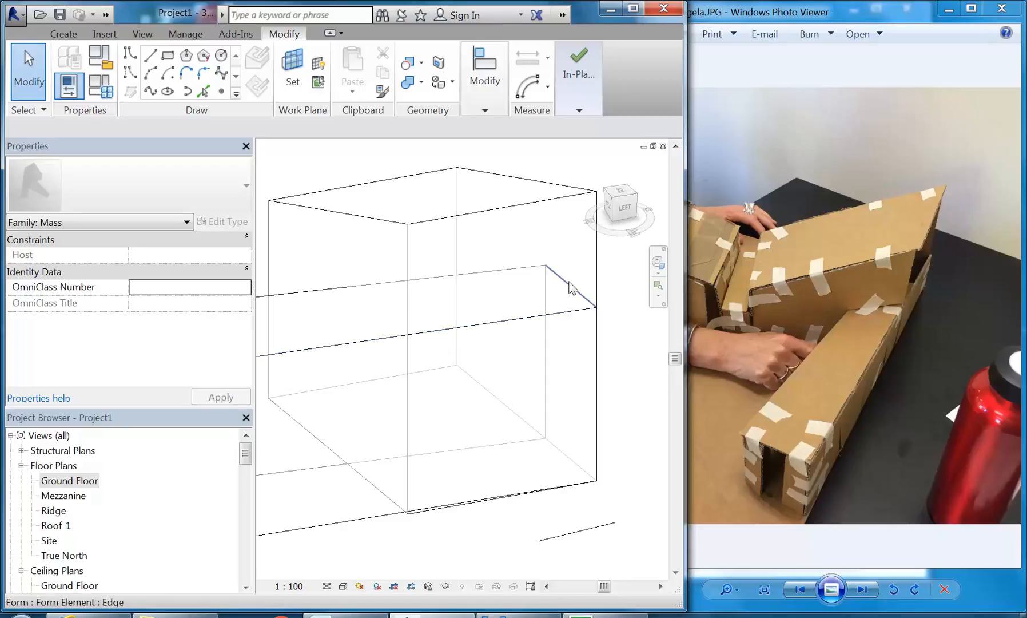
pyautogui.click(571, 286)
pyautogui.moveTo(570, 286); pyautogui.dragTo(482, 318, button='middle')
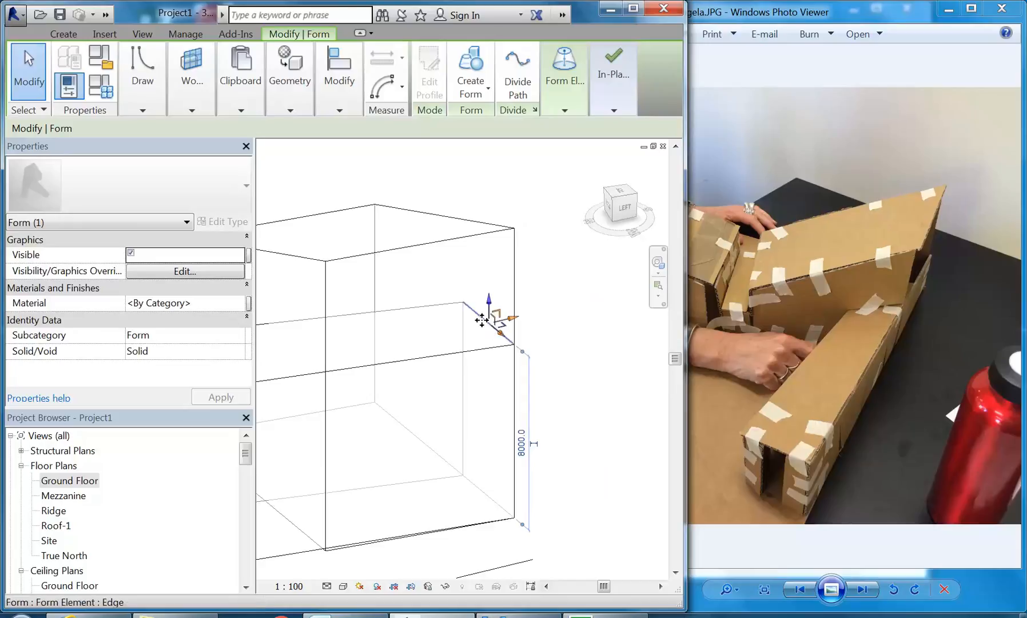
pyautogui.moveTo(488, 302); pyautogui.dragTo(490, 372)
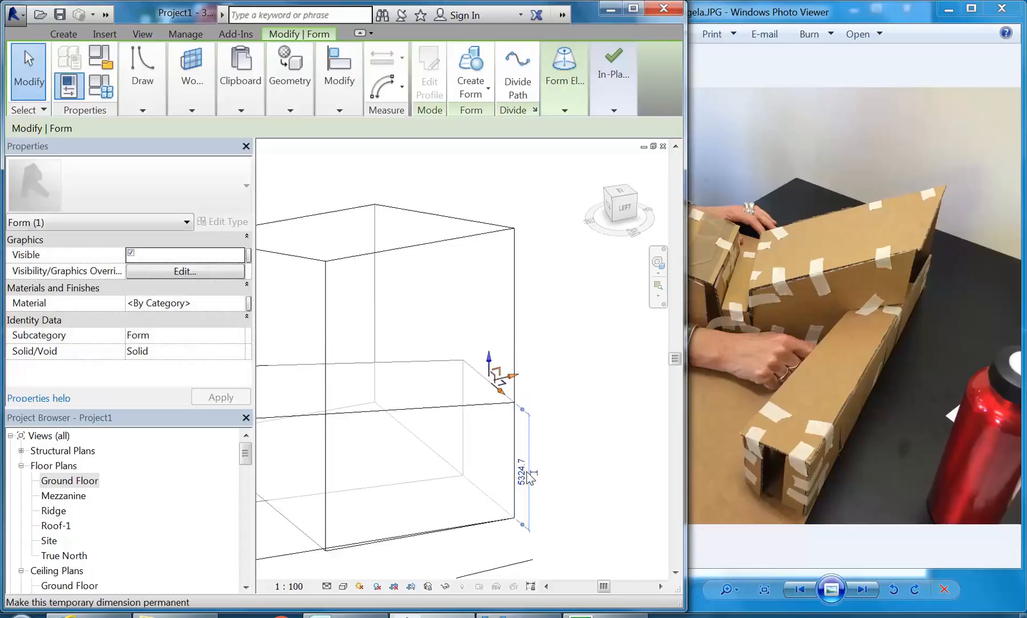
# - Examine the north end of the long form in the {3D} view
pyautogui.scroll(-3, 523, 433)
pyautogui.moveTo(470, 446); pyautogui.dragTo(620, 404, button='middle')
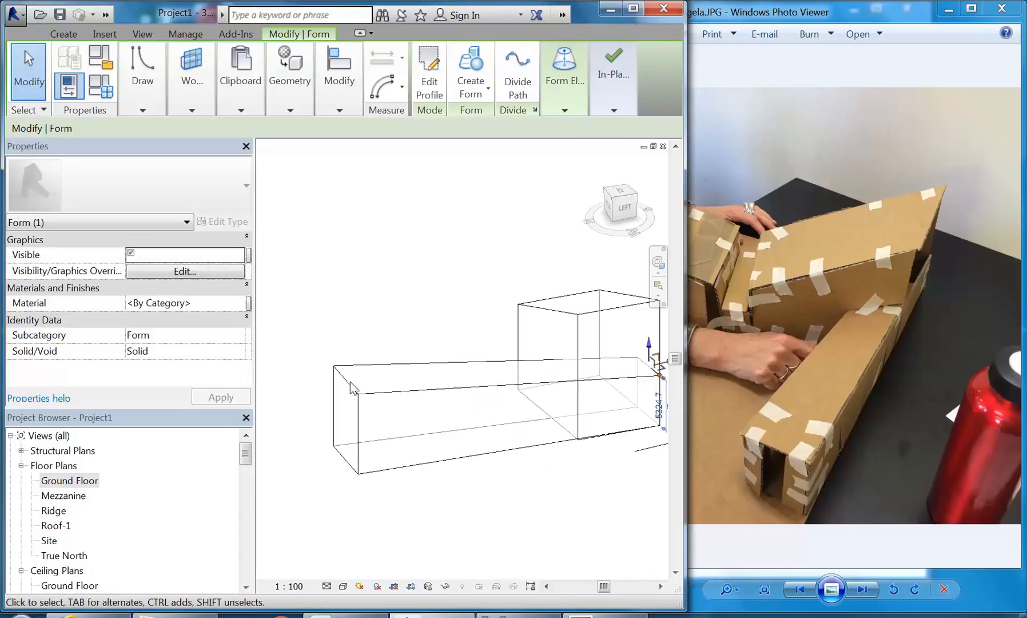
pyautogui.scroll(2, 337, 400)
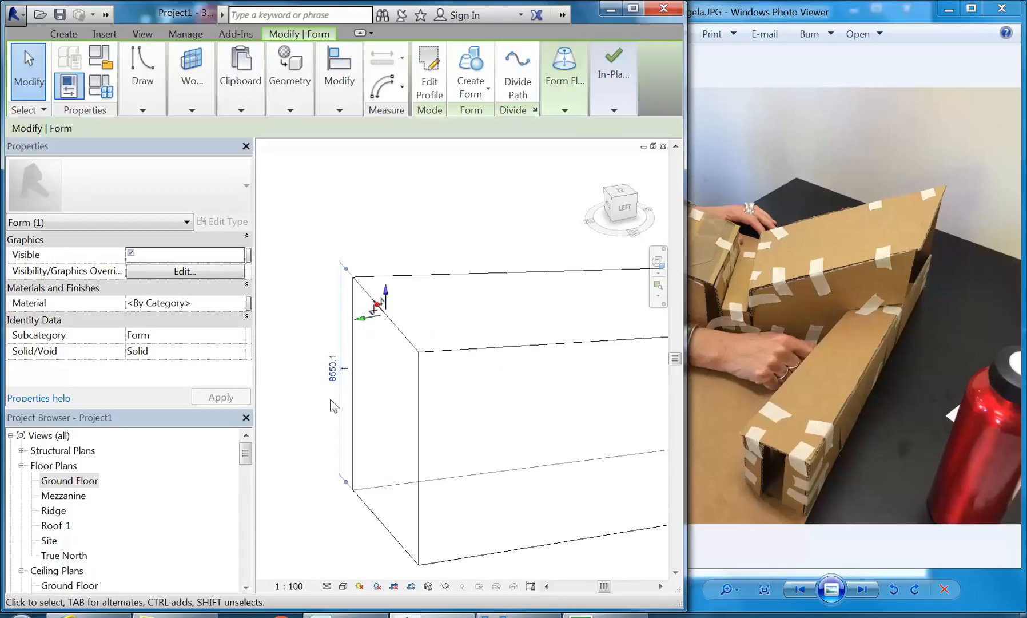
pyautogui.scroll(-2, 334, 382)
pyautogui.keyDown('shift'); pyautogui.moveTo(326, 397); pyautogui.dragTo(481, 386, button='middle'); pyautogui.keyUp('shift')
pyautogui.click(331, 433)
# - Open the West elevation and examine the long form's sloping top against the levels
pyautogui.moveTo(244, 461); pyautogui.dragTo(244, 491)
pyautogui.doubleClick(51, 525)
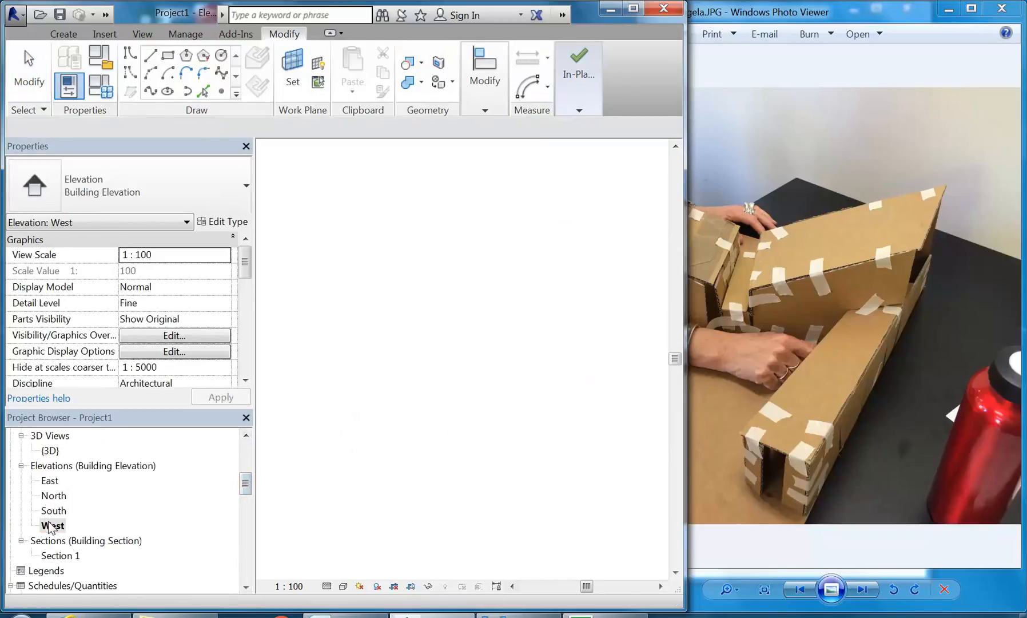
pyautogui.scroll(-3, 440, 394)
pyautogui.moveTo(440, 394)
pyautogui.mouseDown(button='middle')
pyautogui.moveTo(447, 383)
pyautogui.moveTo(555, 392)
pyautogui.mouseUp(button='middle')
pyautogui.scroll(5, 460, 367)
pyautogui.scroll(2, 426, 340)
pyautogui.scroll(-3, 425, 340)
pyautogui.scroll(-2, 424, 369)
pyautogui.moveTo(383, 362); pyautogui.dragTo(366, 367, button='middle')
pyautogui.scroll(-1, 380, 372)
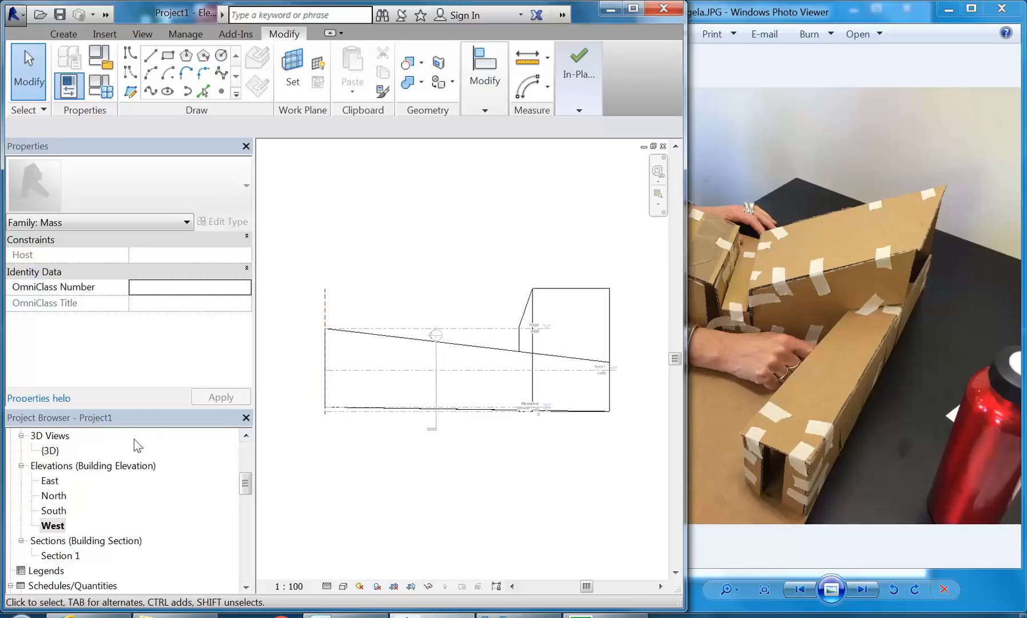
# - Select the long form's north top edge in {3D}, and lower it to the Roof-1 level in the West elevation
pyautogui.doubleClick(54, 455)
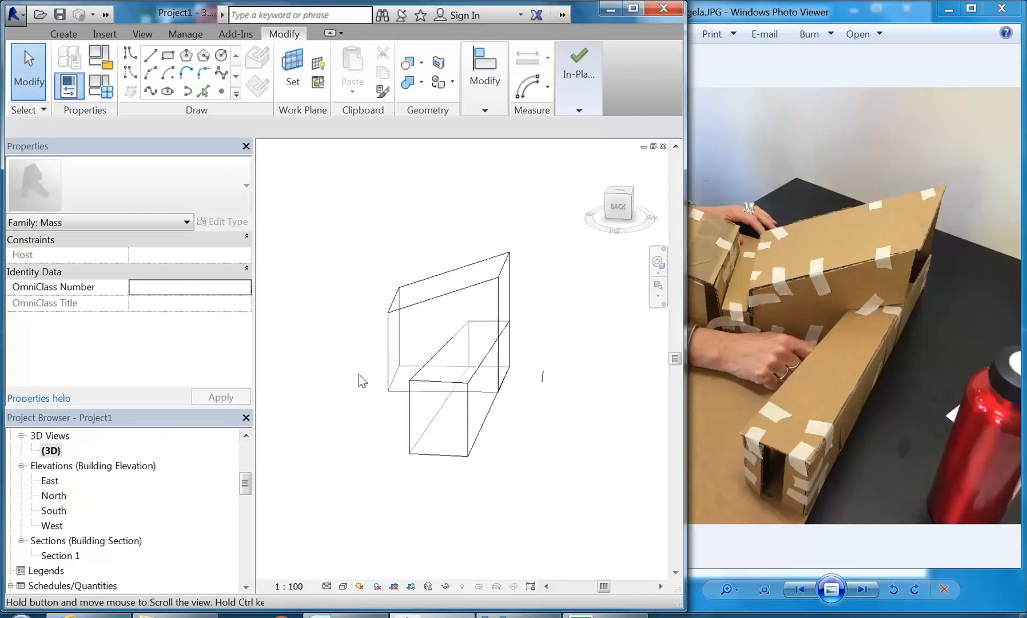
pyautogui.click(438, 384)
pyautogui.doubleClick(50, 525)
pyautogui.scroll(2, 423, 335)
pyautogui.scroll(2, 389, 322)
pyautogui.moveTo(403, 312); pyautogui.dragTo(406, 426)
pyautogui.scroll(-5, 422, 395)
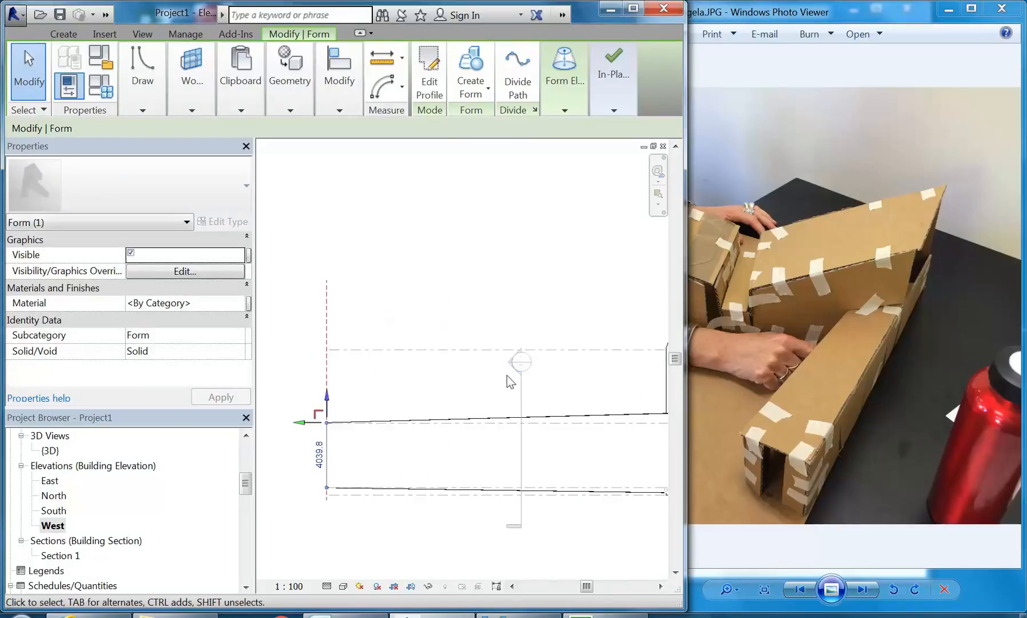
# - In the {3D} view, lower the top edge at the long form's south end to about 3242 mm above its base
pyautogui.doubleClick(50, 450)
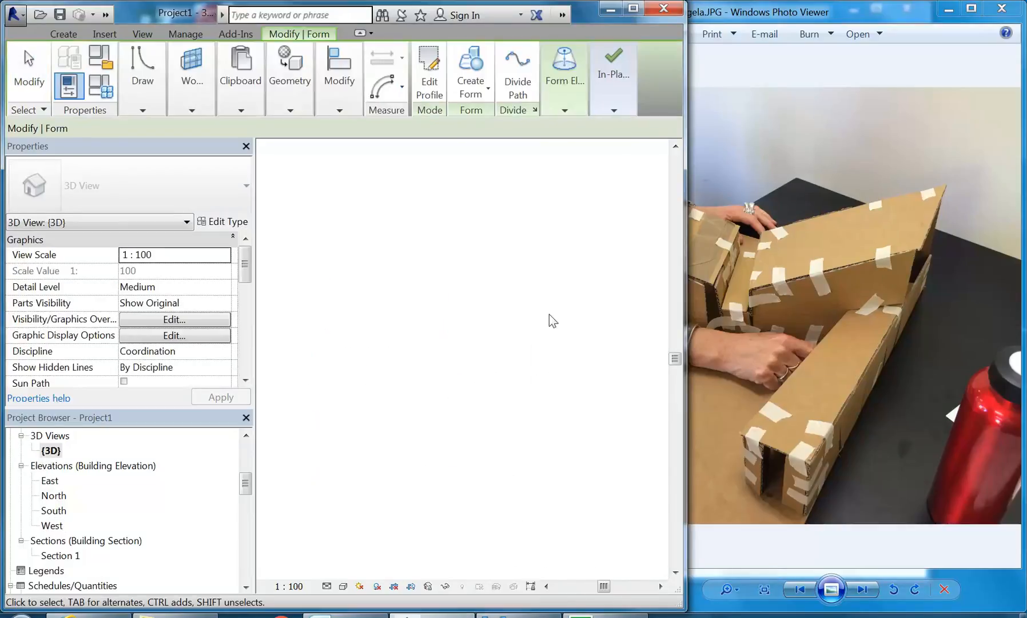
pyautogui.keyDown('shift'); pyautogui.moveTo(550, 318); pyautogui.dragTo(412, 311, button='middle'); pyautogui.keyUp('shift')
pyautogui.scroll(3, 364, 327)
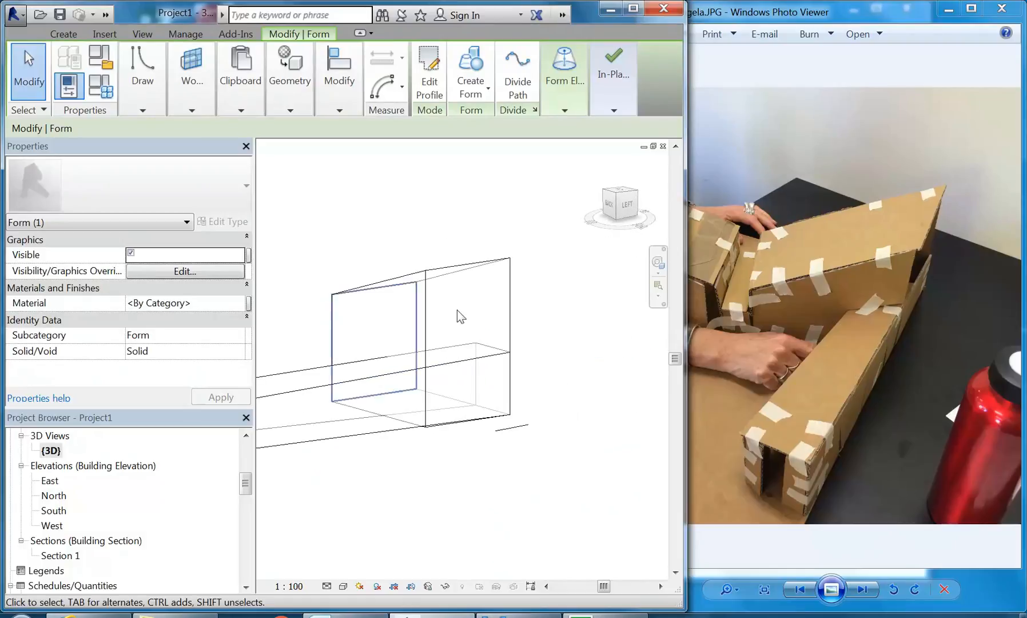
pyautogui.click(493, 369)
pyautogui.moveTo(475, 362); pyautogui.dragTo(442, 424)
pyautogui.moveTo(392, 428); pyautogui.dragTo(471, 369, button='middle')
pyautogui.scroll(-2, 470, 369)
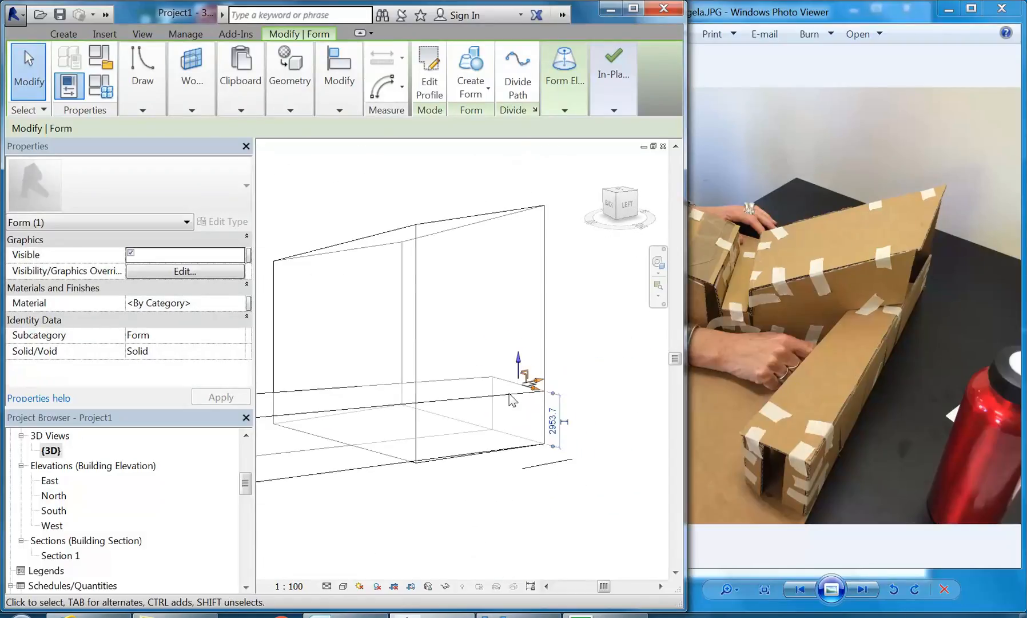
pyautogui.scroll(3, 512, 401)
pyautogui.moveTo(526, 340); pyautogui.dragTo(525, 328)
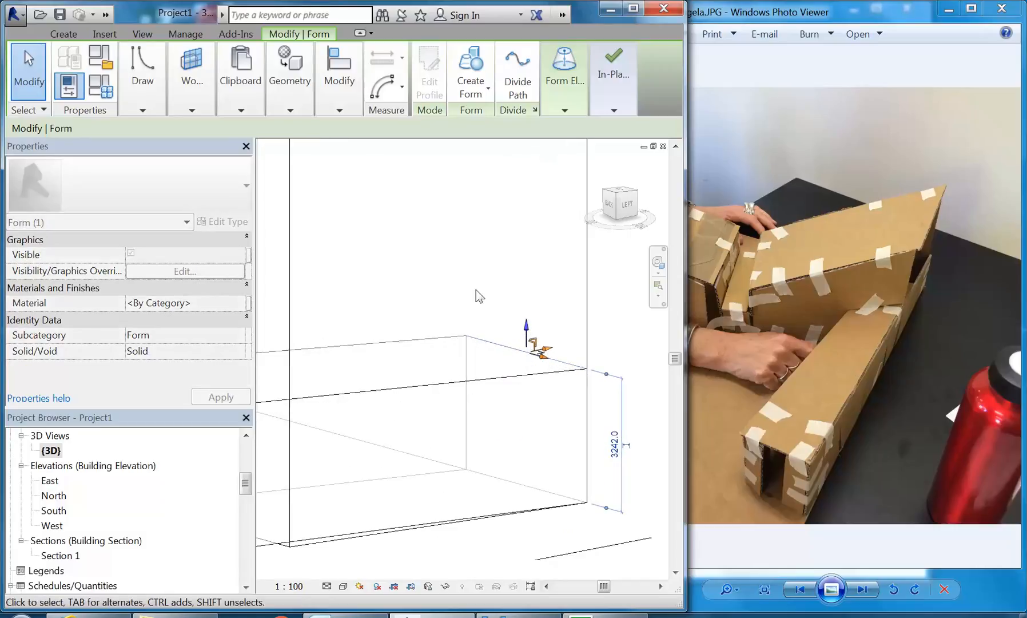
# - Try lowering only the top vertex at the long form's south-east corner, and undo the move
pyautogui.click(466, 332)
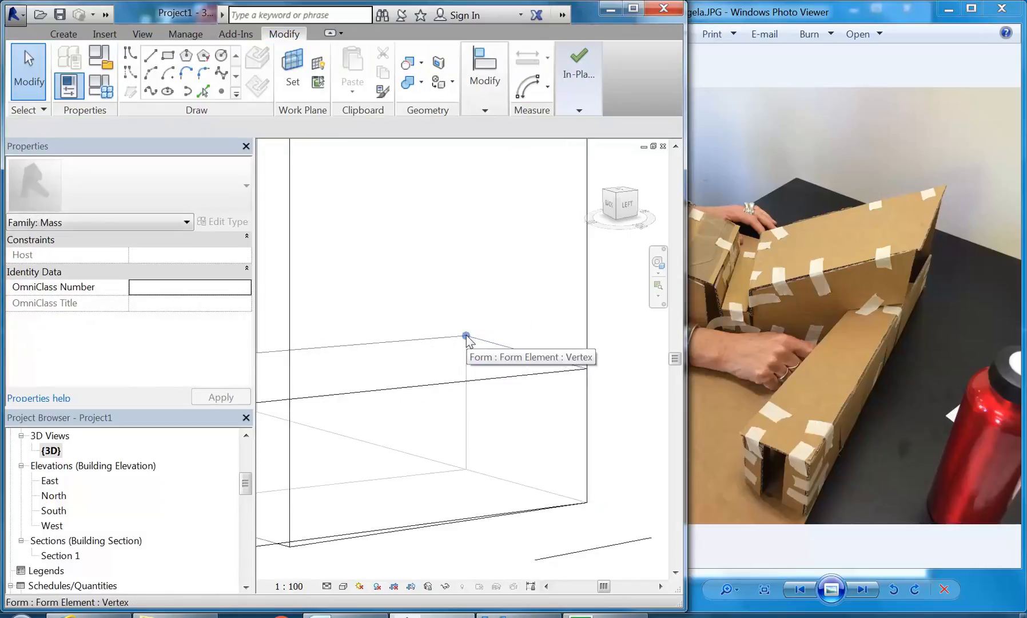
pyautogui.click(466, 336)
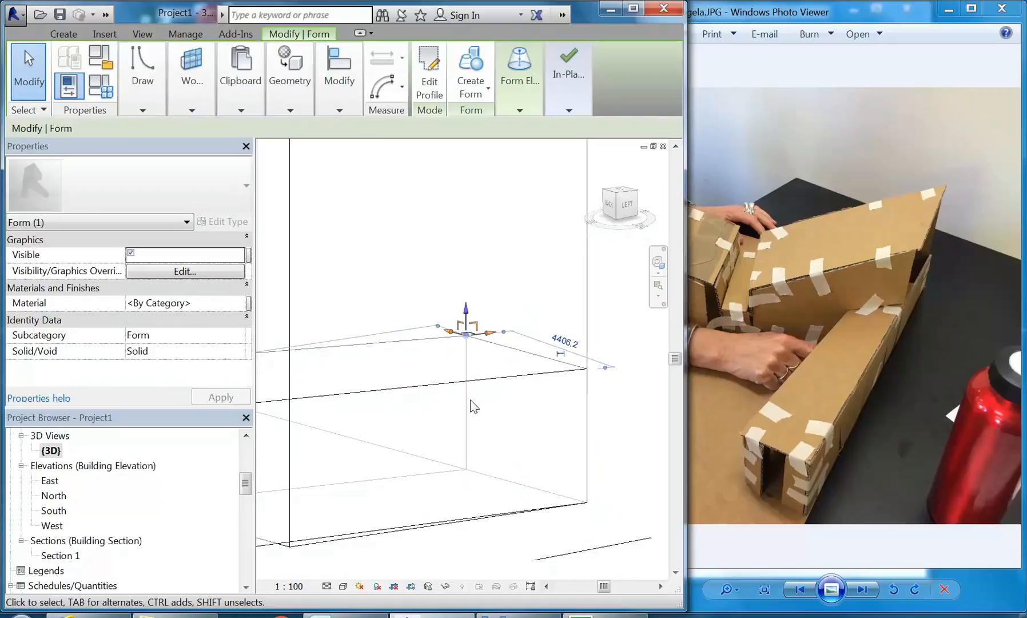
pyautogui.moveTo(465, 312); pyautogui.dragTo(464, 372)
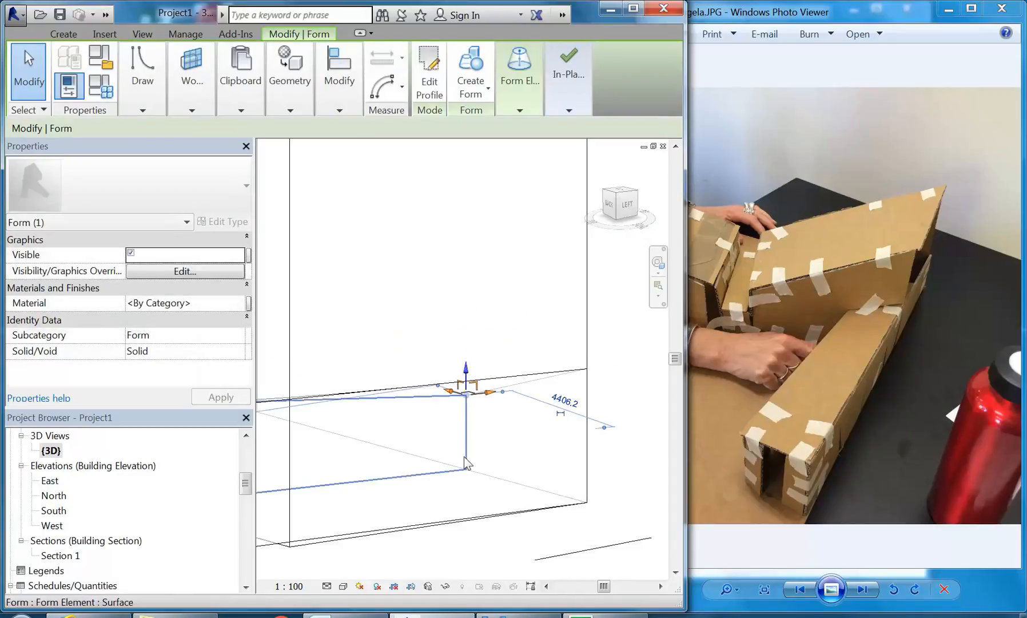
pyautogui.click(433, 279)
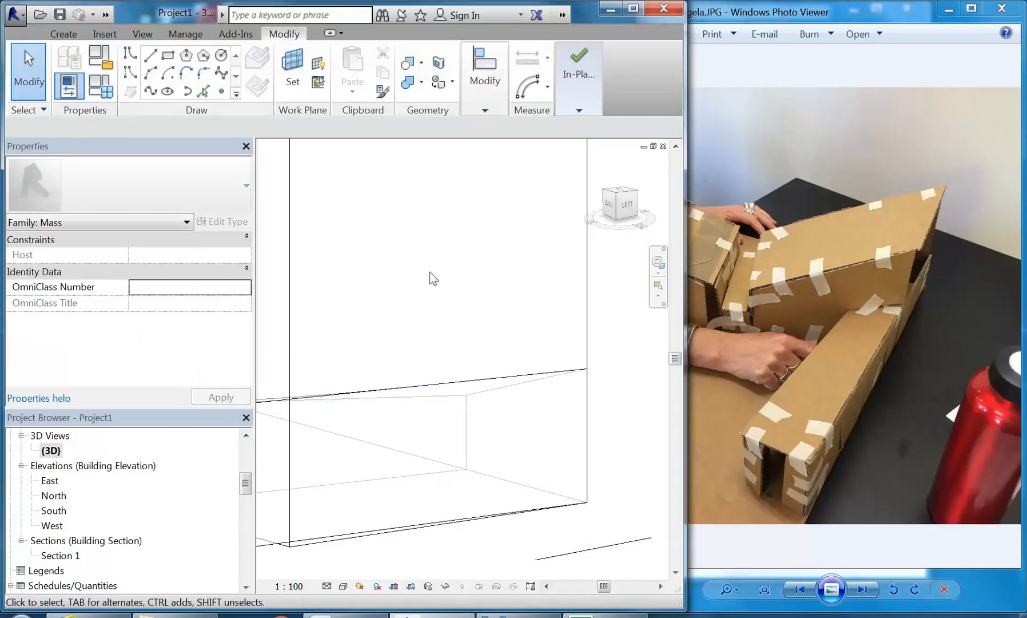
pyautogui.click(106, 14)
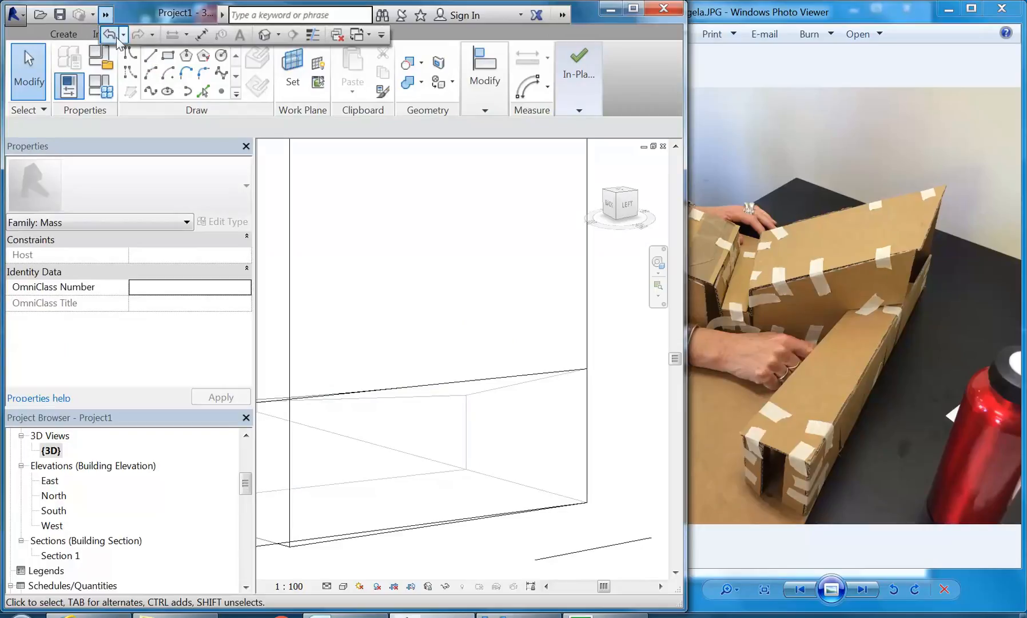
pyautogui.click(113, 35)
# - In the Ground Floor plan, delete the slanted reference plane along the long form's east side and the vertical one at the wide form's east edge
pyautogui.scroll(-4, 420, 284)
pyautogui.keyDown('shift'); pyautogui.moveTo(419, 285); pyautogui.dragTo(393, 318, button='middle'); pyautogui.keyUp('shift')
pyautogui.scroll(1, 436, 302)
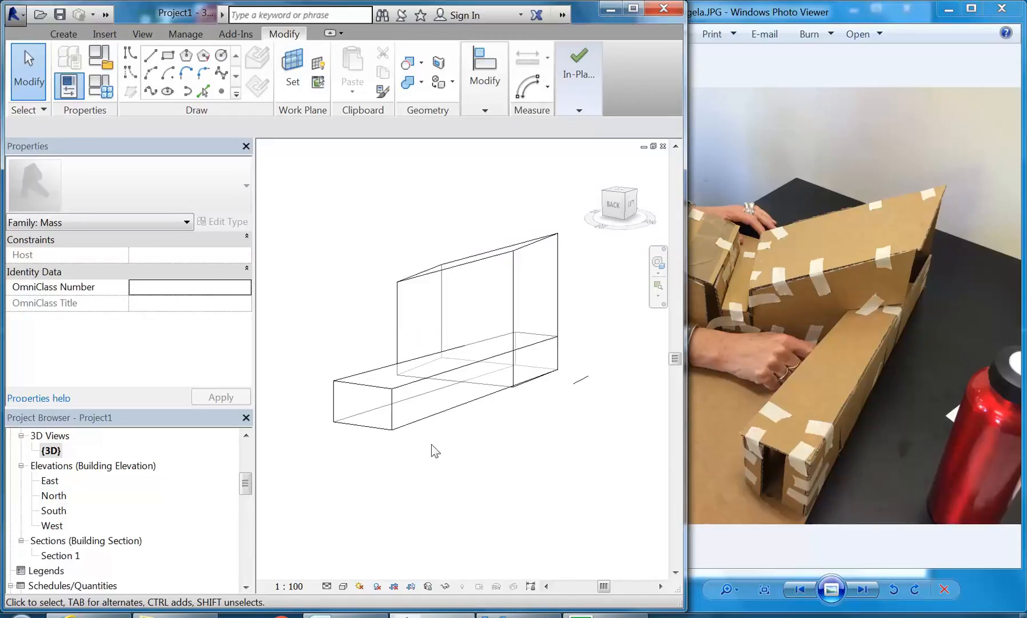
pyautogui.keyDown('shift'); pyautogui.moveTo(373, 318); pyautogui.dragTo(402, 351, button='middle'); pyautogui.keyUp('shift')
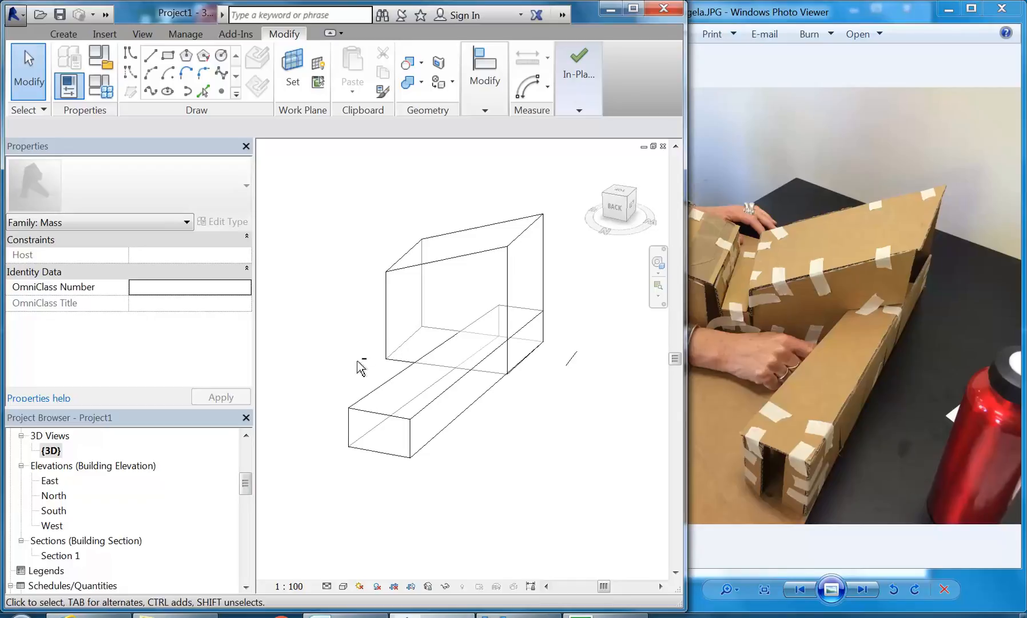
pyautogui.moveTo(247, 495); pyautogui.dragTo(246, 452)
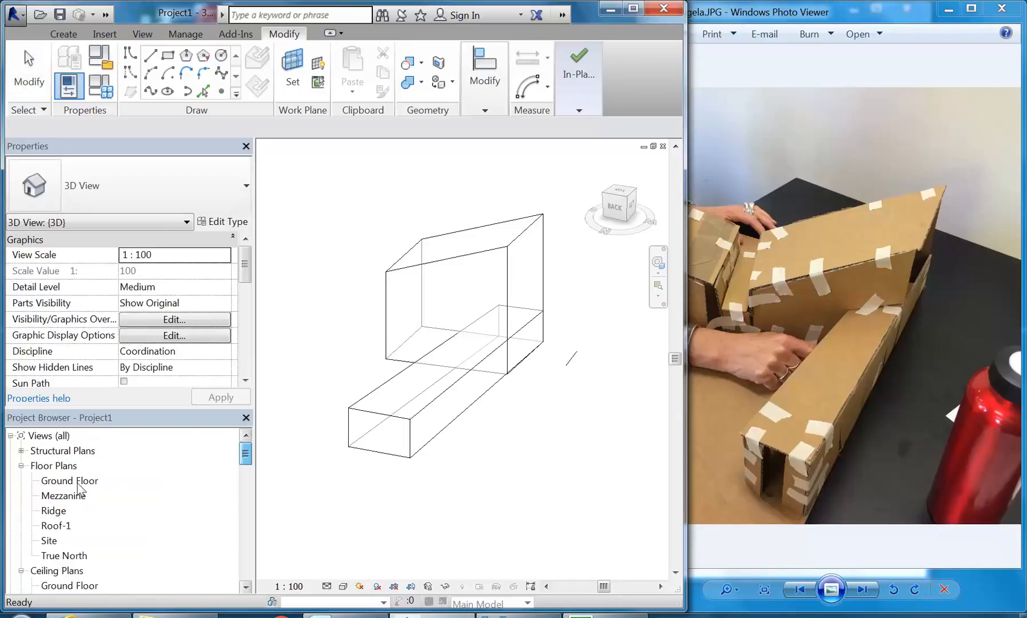
pyautogui.doubleClick(95, 479)
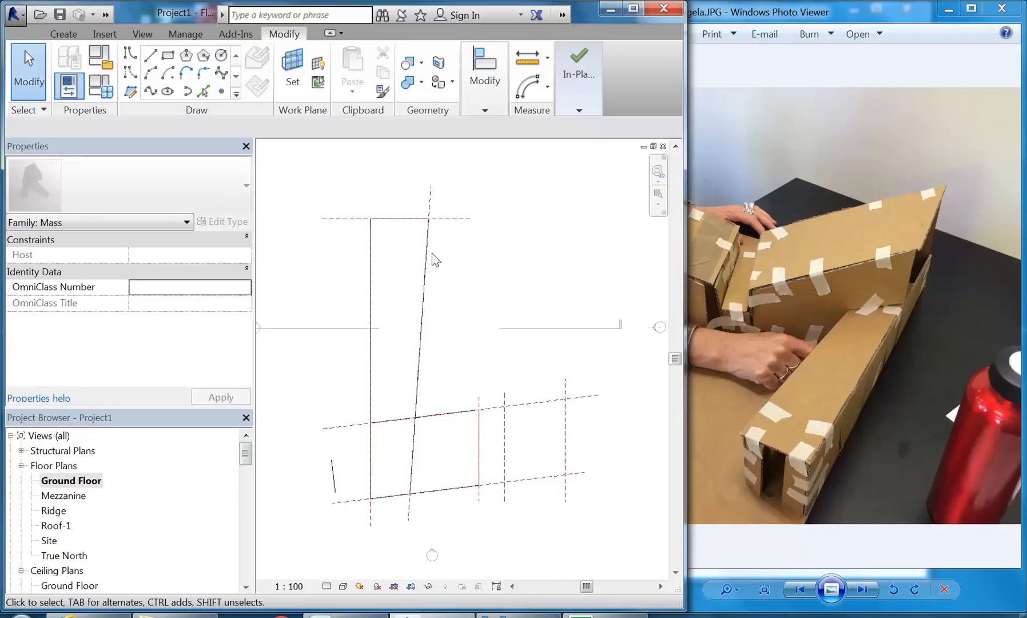
pyautogui.click(429, 202)
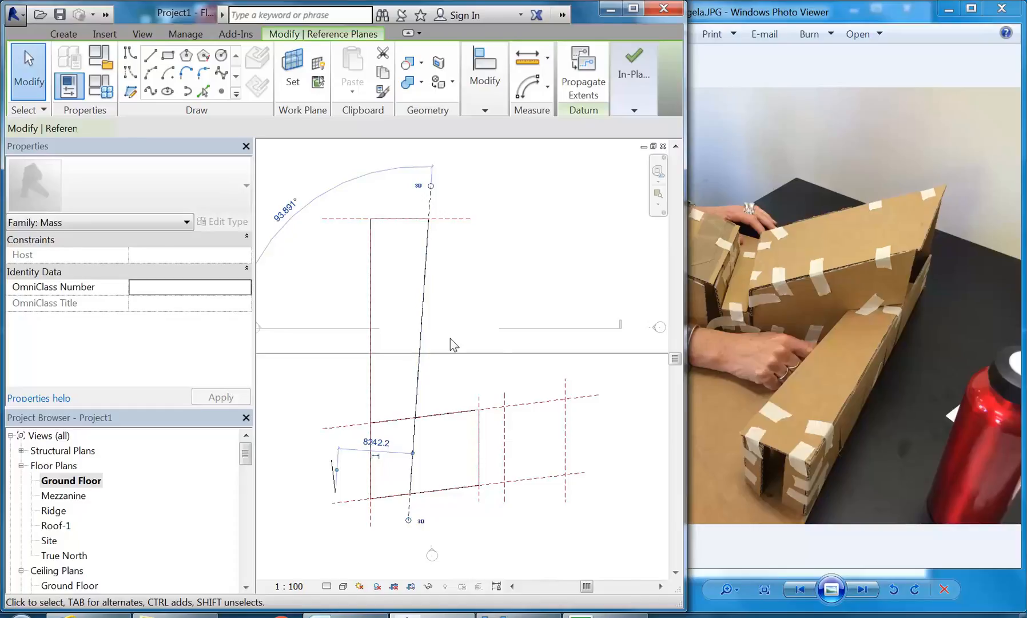
pyautogui.click(463, 369)
pyautogui.click(480, 452)
pyautogui.press('Delete')
# - Delete the sloping reference plane along the wide form's north edge, and undo that deletion
pyautogui.click(337, 427)
pyautogui.press('Delete')
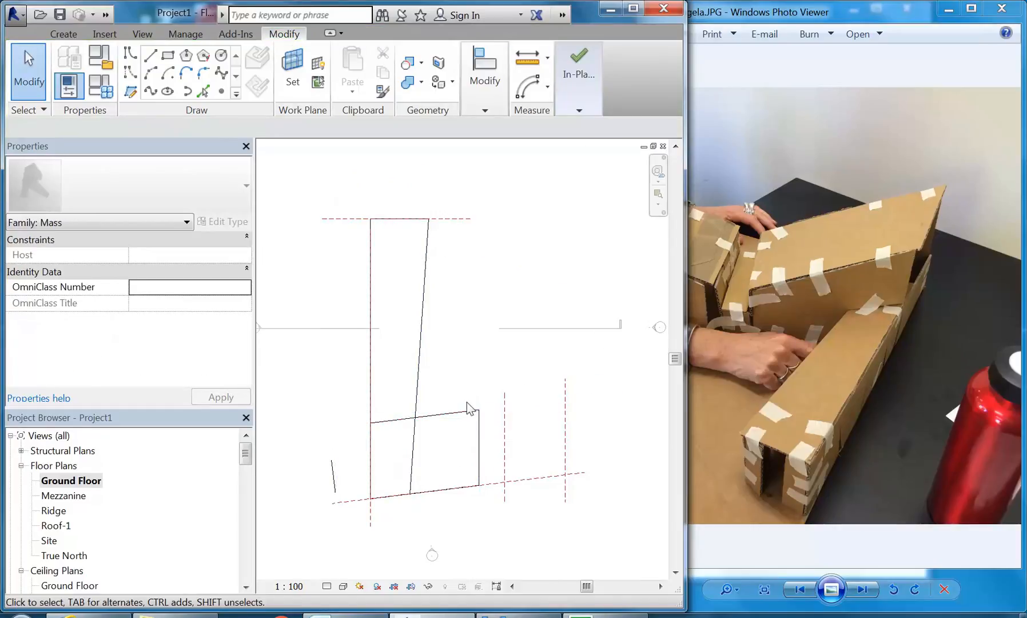
pyautogui.click(112, 16)
pyautogui.click(112, 33)
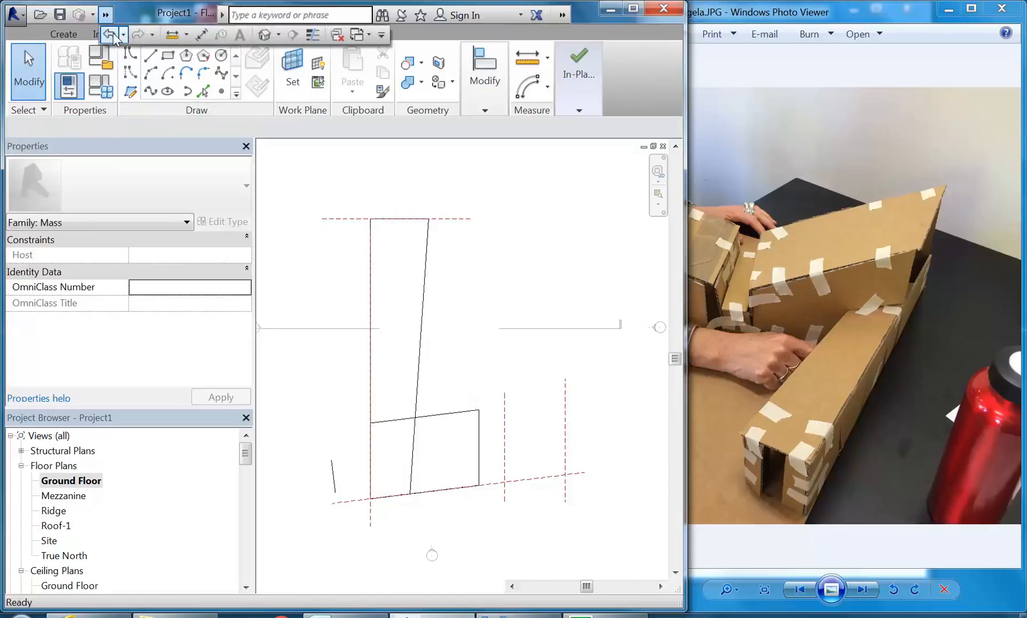
# - In the {3D} view, try moving the long form's slanted east face inward to about 3428 mm width at the south end, and undo it
pyautogui.click(60, 553)
pyautogui.scroll(-3, 54, 550)
pyautogui.click(49, 525)
pyautogui.doubleClick(50, 525)
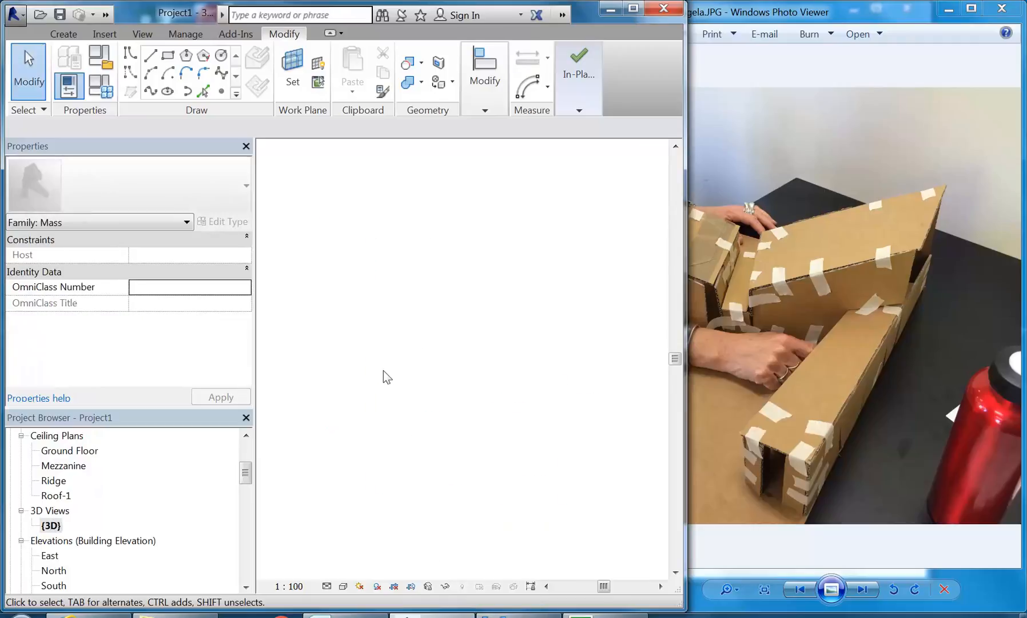
pyautogui.keyDown('shift'); pyautogui.moveTo(399, 358); pyautogui.dragTo(357, 352, button='middle'); pyautogui.keyUp('shift')
pyautogui.scroll(4, 357, 352)
pyautogui.scroll(-3, 375, 401)
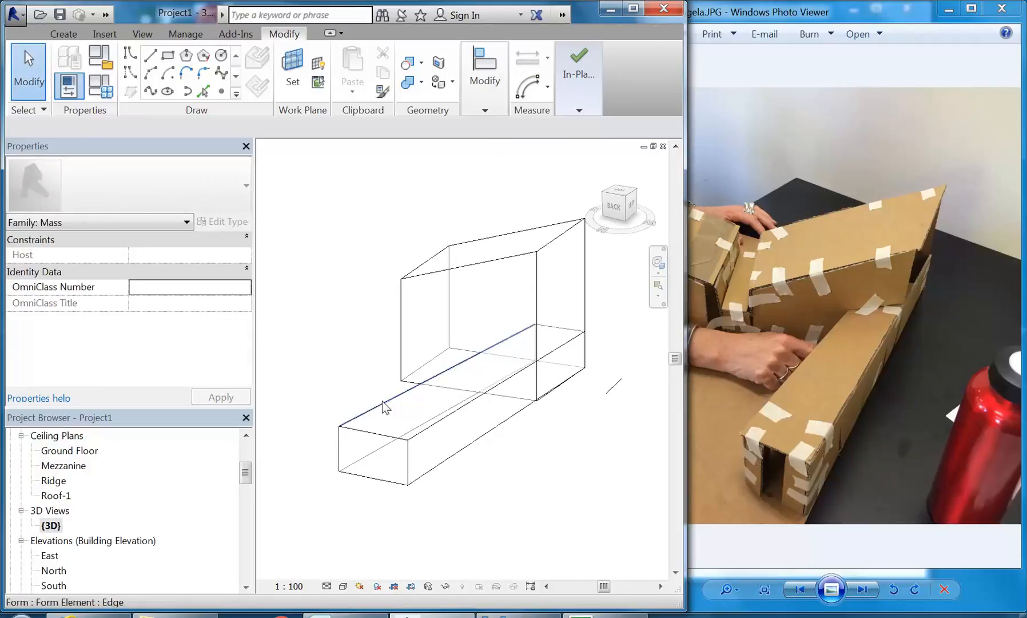
pyautogui.click(385, 408)
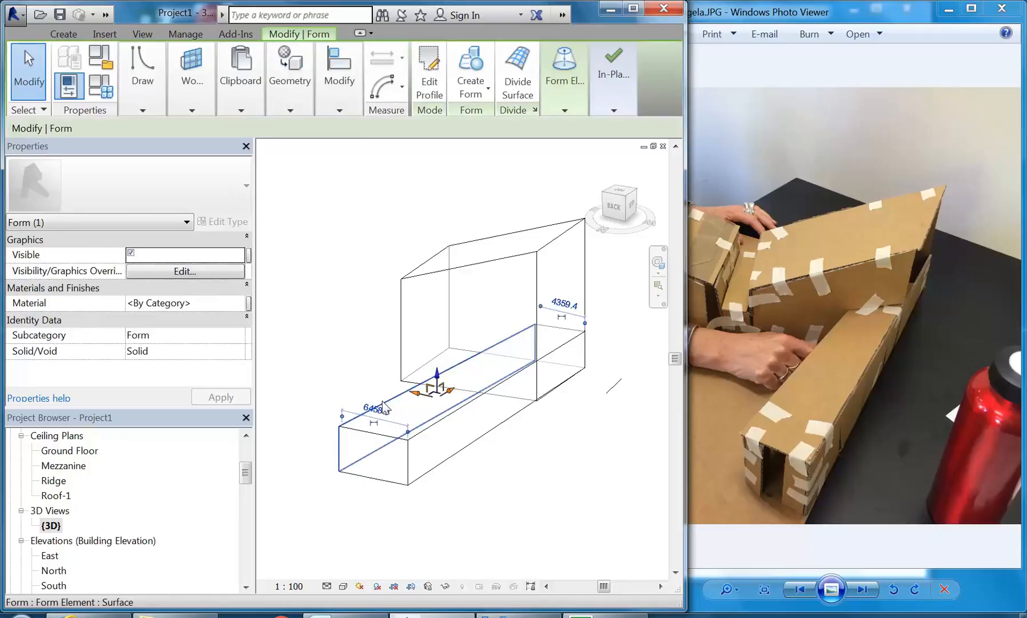
pyautogui.keyDown('shift'); pyautogui.moveTo(436, 406); pyautogui.dragTo(469, 422, button='middle'); pyautogui.keyUp('shift')
pyautogui.scroll(2, 468, 416)
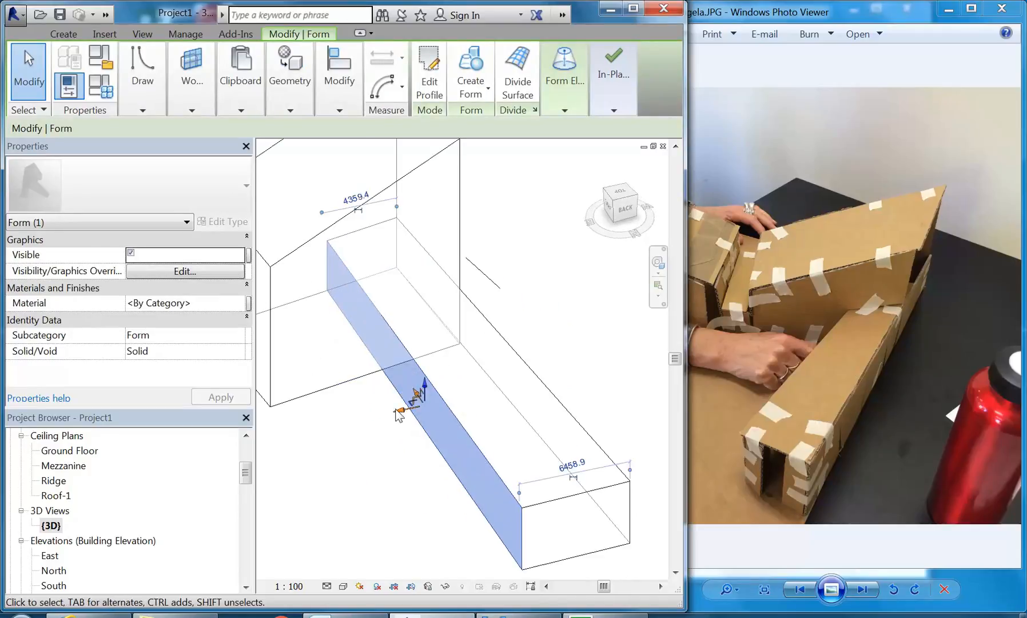
pyautogui.moveTo(399, 411); pyautogui.dragTo(422, 421)
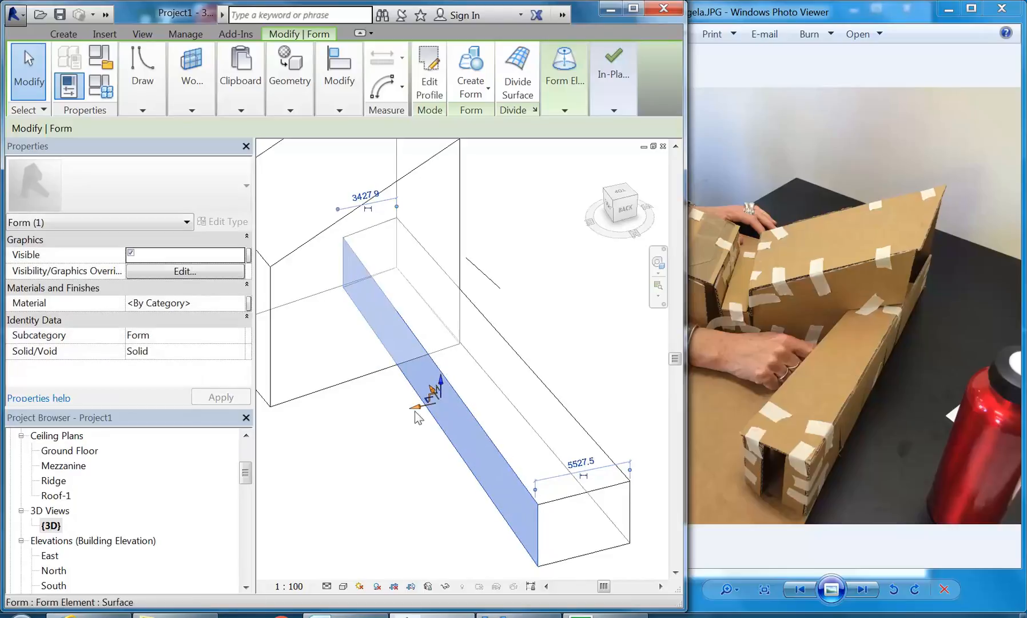
pyautogui.click(106, 14)
pyautogui.click(106, 34)
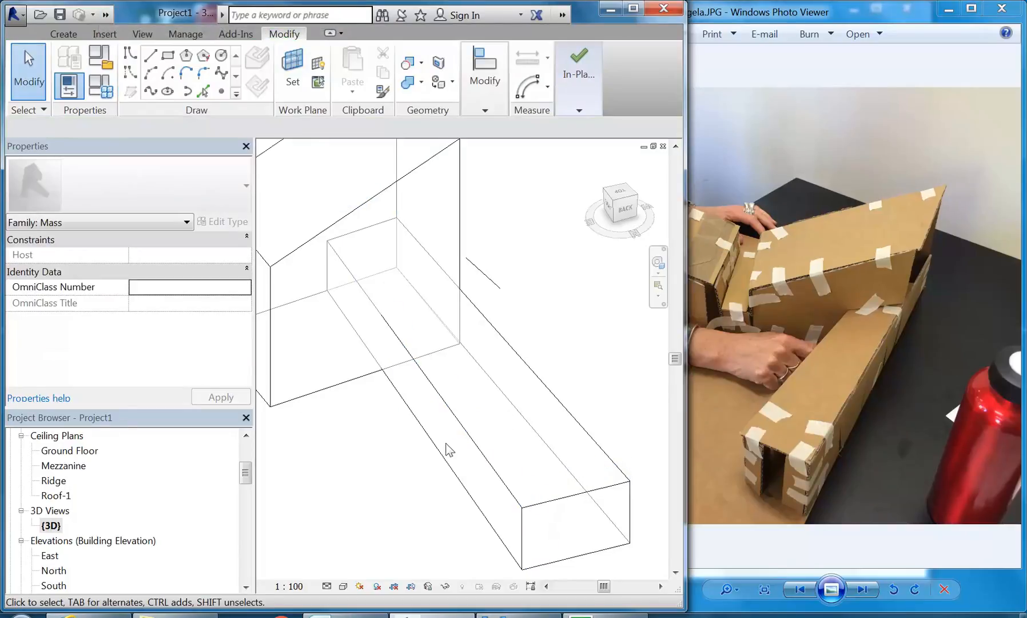
# - Select the long form's slanted east face in {3D}, and move it outward in the Ground Floor plan to about 5607 mm width at the south end
pyautogui.click(437, 454)
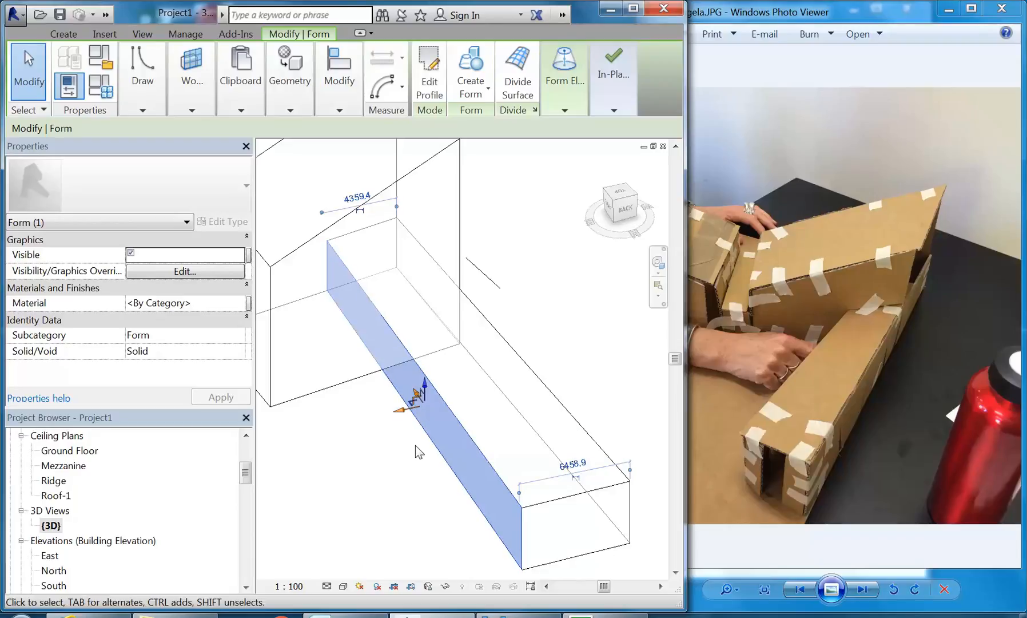
pyautogui.scroll(5, 414, 444)
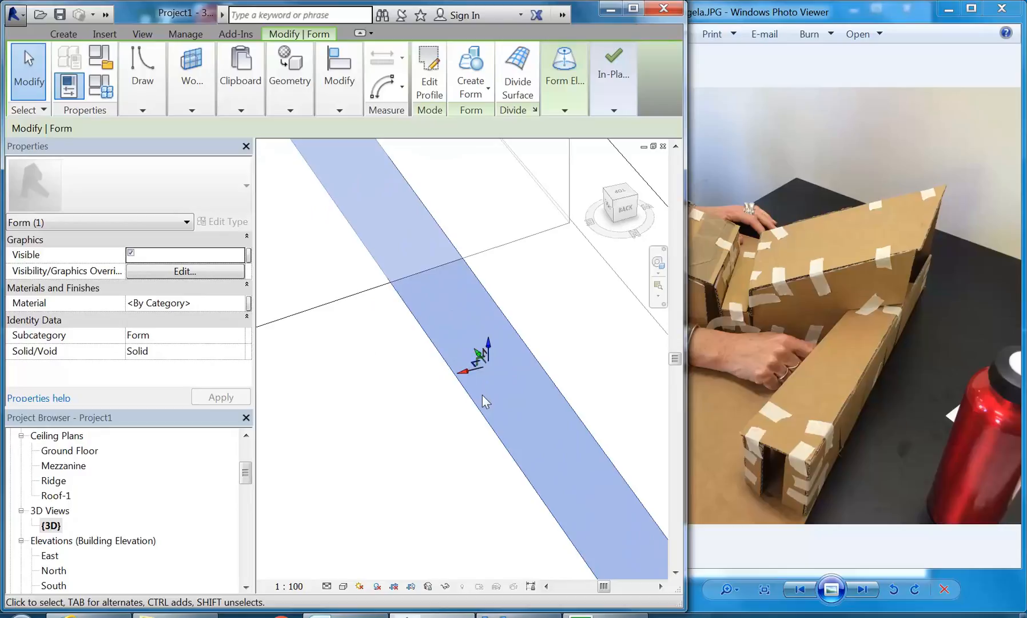
pyautogui.scroll(-4, 482, 395)
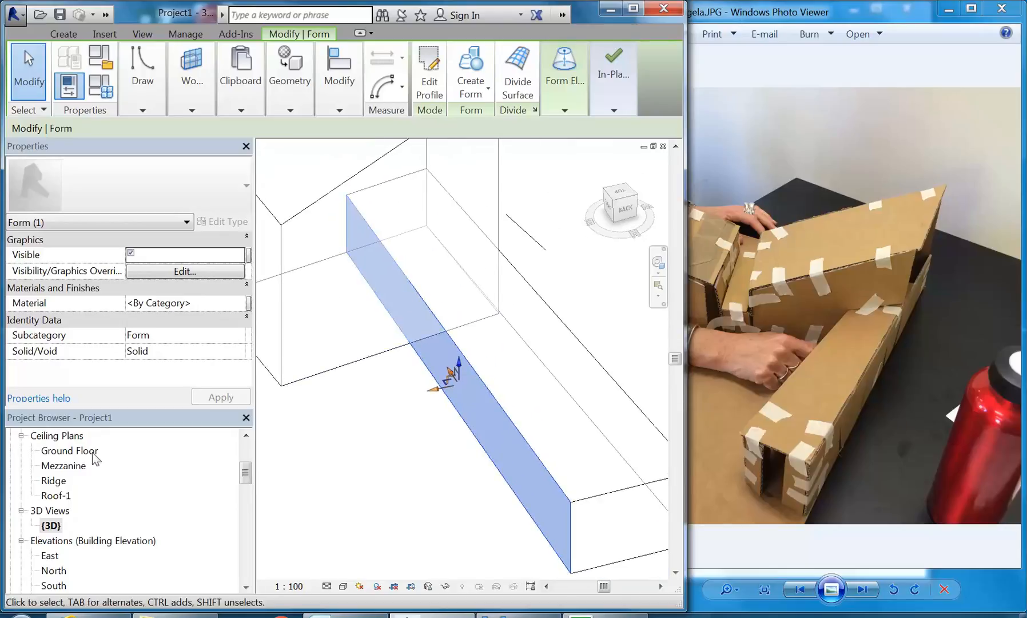
pyautogui.doubleClick(77, 452)
pyautogui.scroll(3, 183, 460)
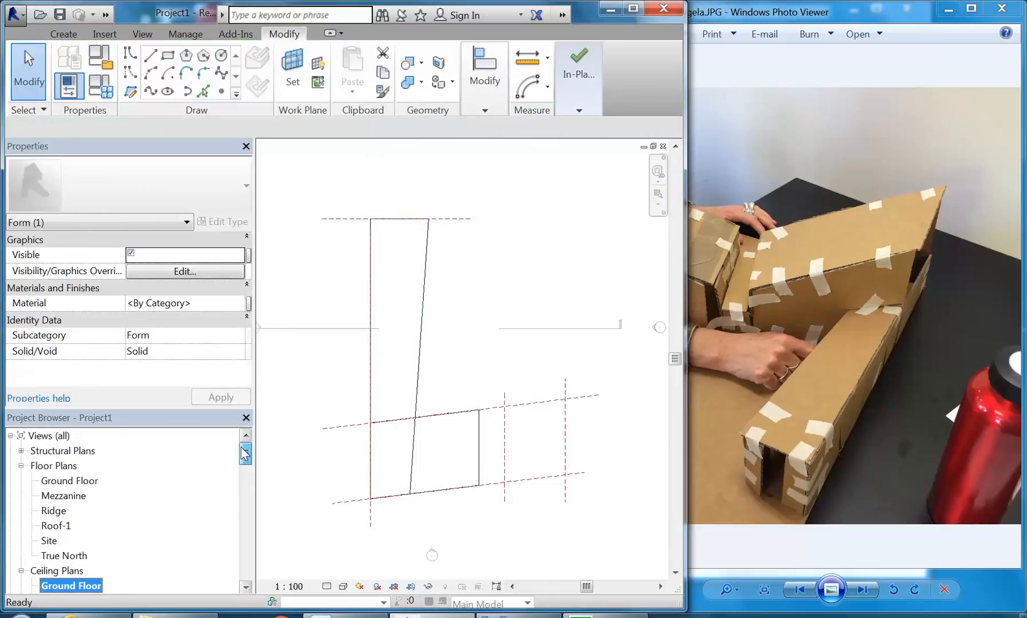
pyautogui.doubleClick(73, 479)
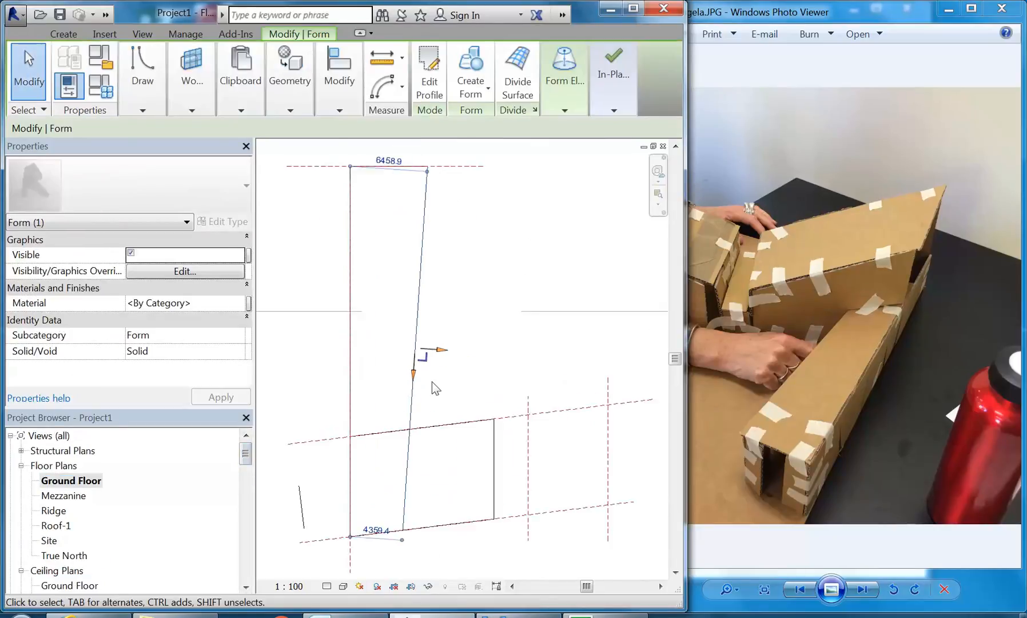
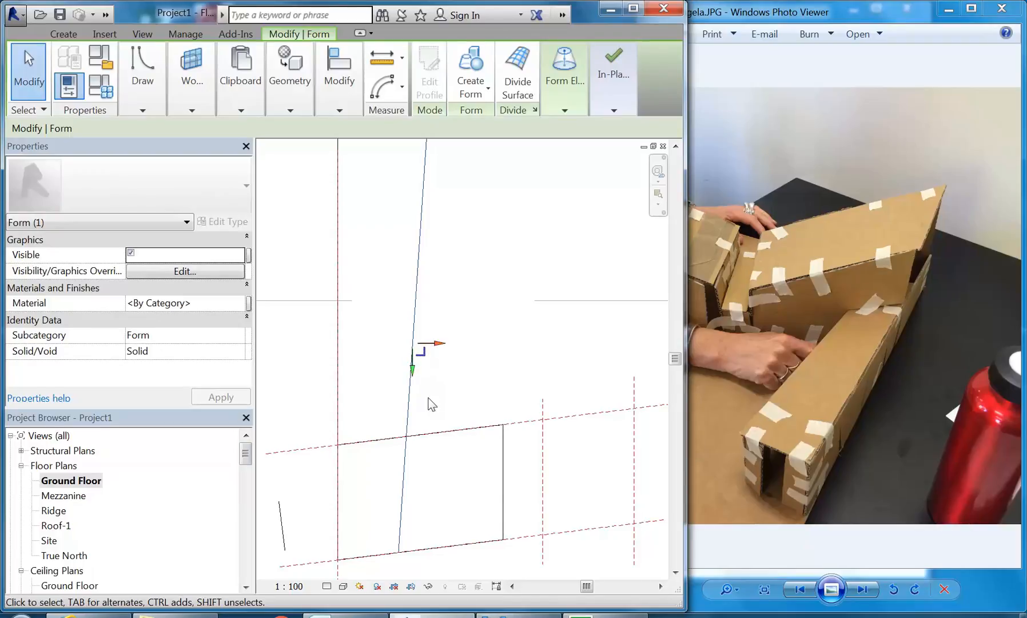
pyautogui.moveTo(439, 347); pyautogui.dragTo(456, 345)
pyautogui.moveTo(407, 426); pyautogui.dragTo(450, 351, button='middle')
pyautogui.scroll(3, 431, 494)
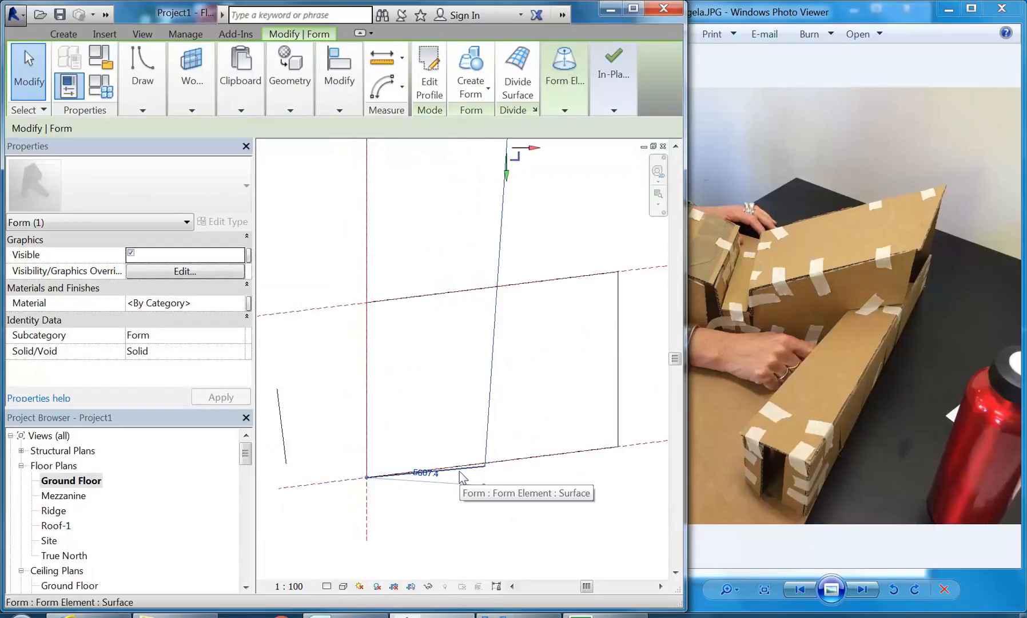
pyautogui.scroll(-3, 443, 374)
pyautogui.moveTo(443, 374); pyautogui.dragTo(429, 443, button='middle')
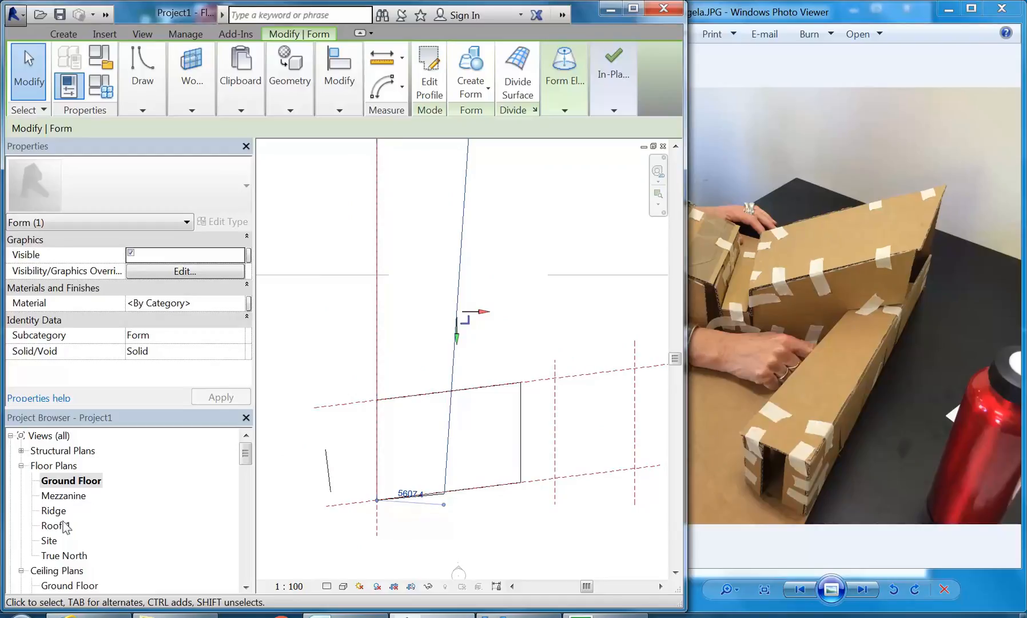
# - Open the {3D} view and turn it to a close front-right view of the long form's south end
pyautogui.moveTo(246, 455); pyautogui.dragTo(245, 474)
pyautogui.click(52, 481)
pyautogui.doubleClick(53, 482)
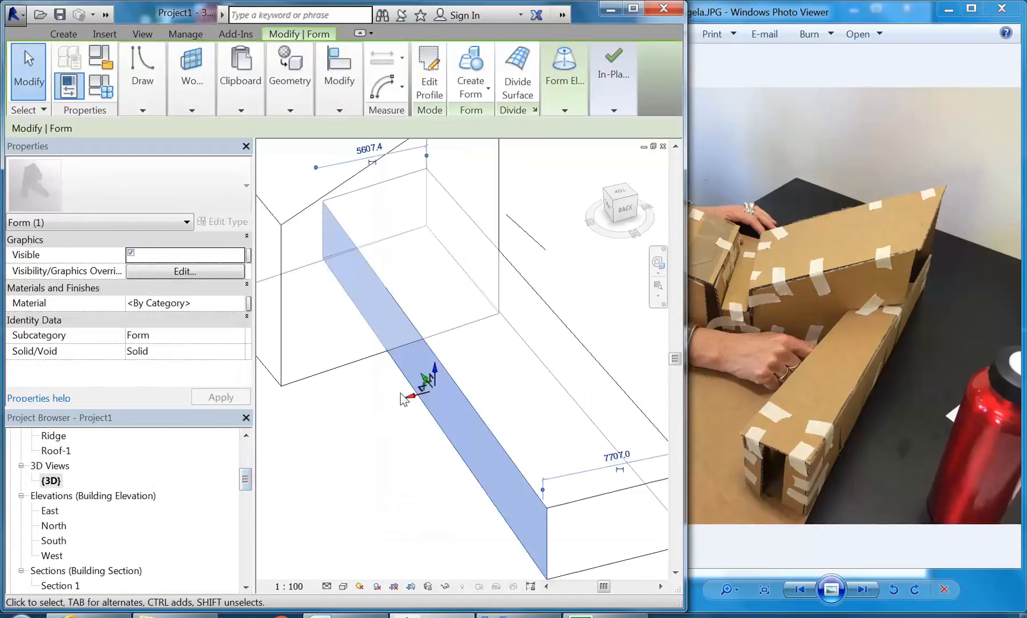
pyautogui.scroll(-2, 485, 368)
pyautogui.keyDown('shift'); pyautogui.moveTo(414, 356); pyautogui.dragTo(532, 380, button='middle'); pyautogui.keyUp('shift')
pyautogui.keyDown('shift'); pyautogui.moveTo(326, 395); pyautogui.dragTo(422, 380, button='middle'); pyautogui.keyUp('shift')
pyautogui.scroll(2, 382, 401)
pyautogui.scroll(4, 420, 474)
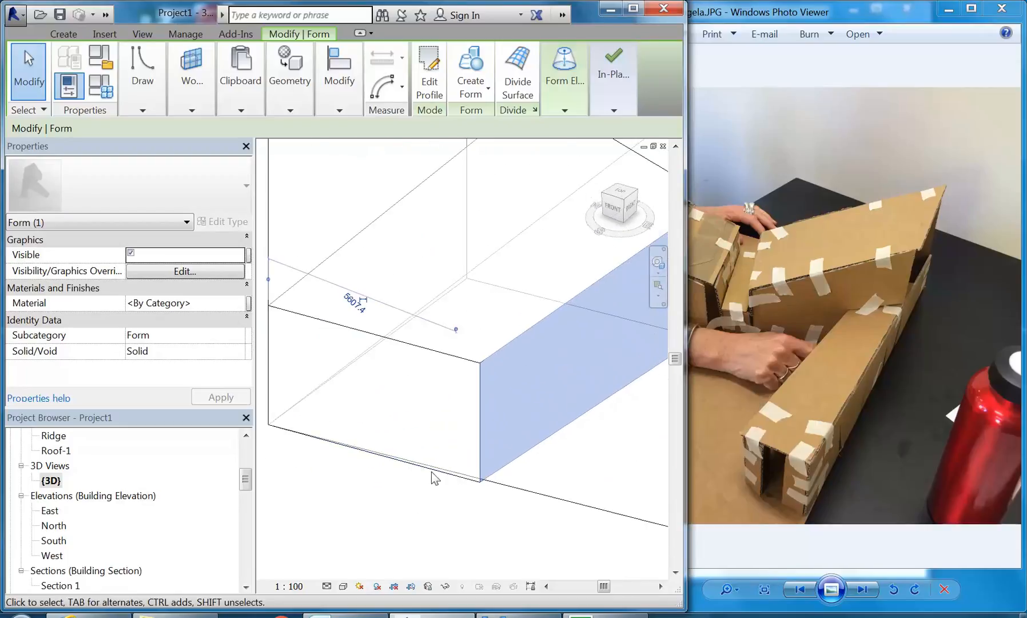
# - Try to shift the long form's southeast vertical edge toward the wide form's south face
pyautogui.click(473, 519)
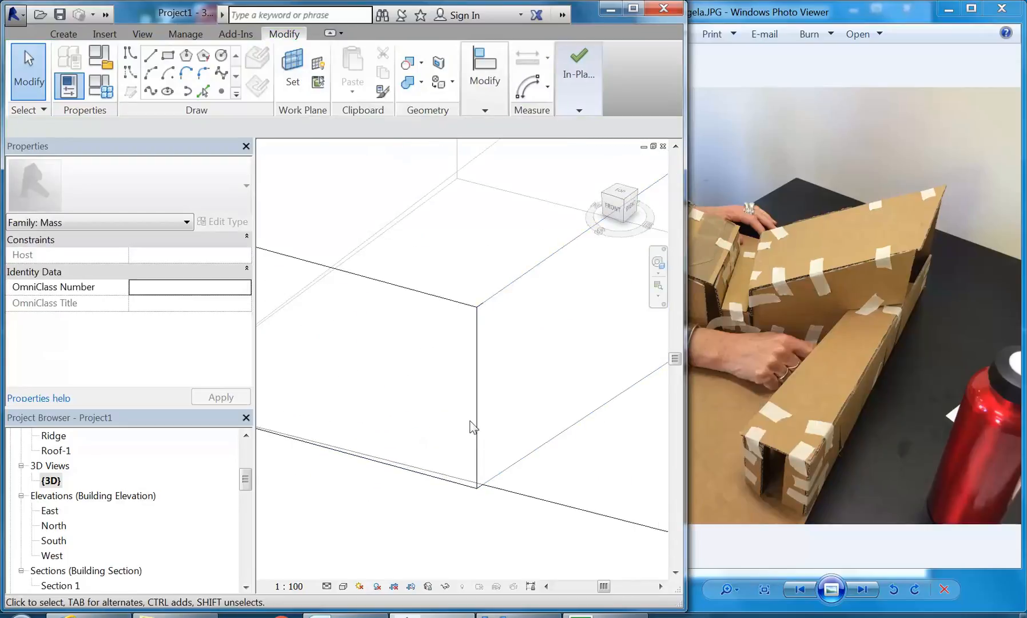
pyautogui.click(477, 425)
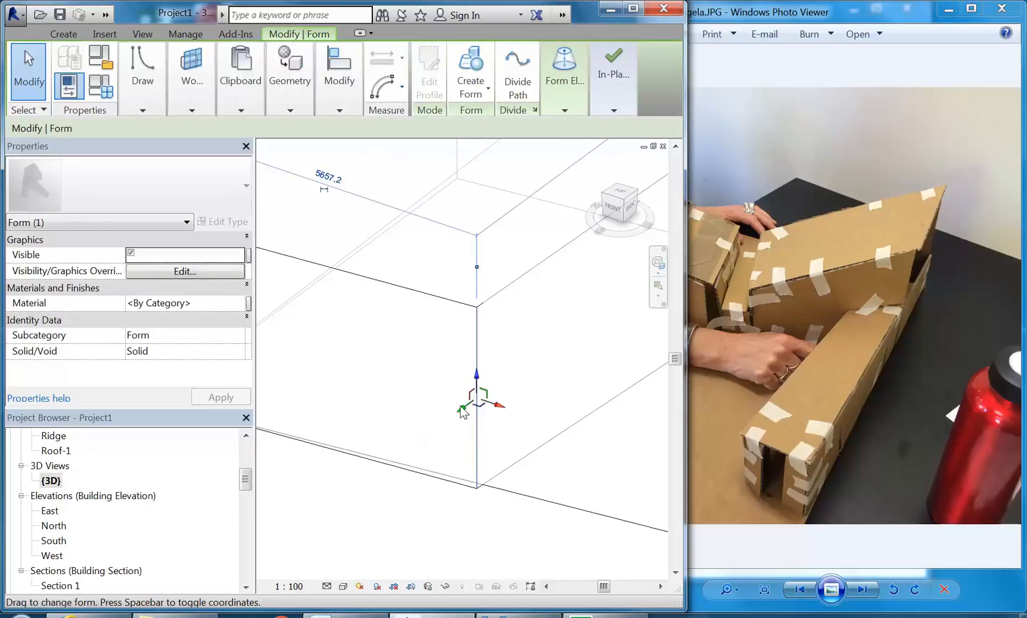
pyautogui.moveTo(463, 411); pyautogui.dragTo(480, 407)
pyautogui.moveTo(470, 404); pyautogui.dragTo(479, 398)
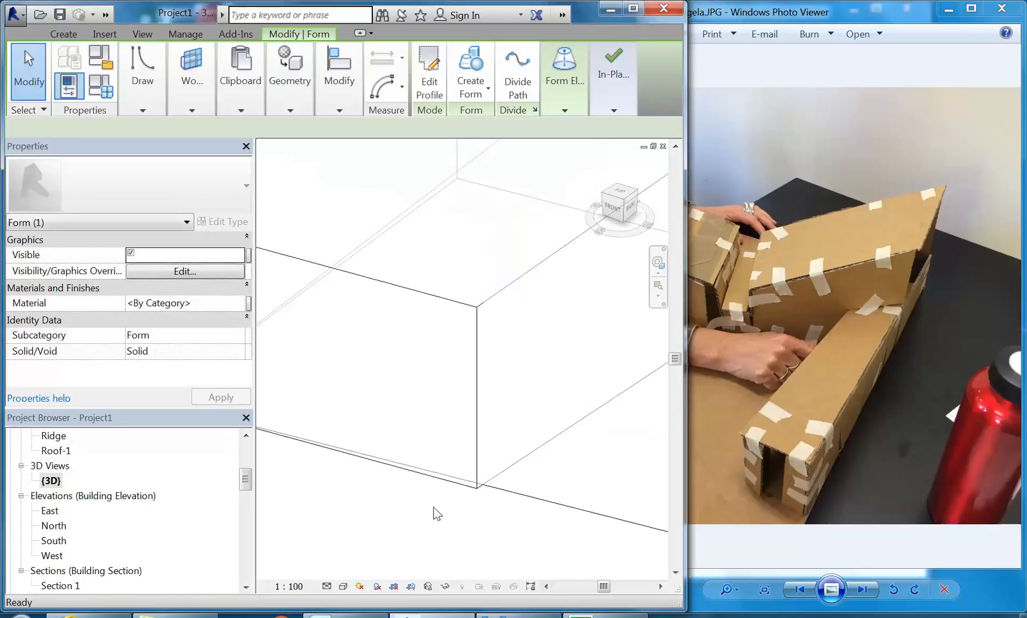
pyautogui.click(434, 506)
# - Align the long form's southeast vertical edge with the wide form's south face
pyautogui.keyDown('shift'); pyautogui.moveTo(475, 447); pyautogui.dragTo(469, 473, button='middle'); pyautogui.keyUp('shift')
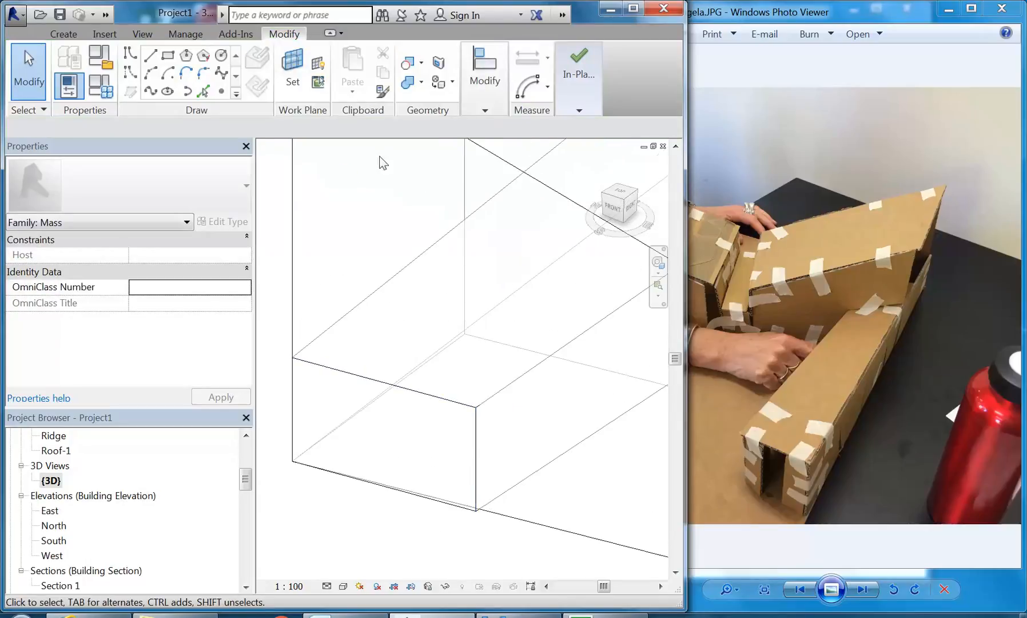
pyautogui.click(479, 111)
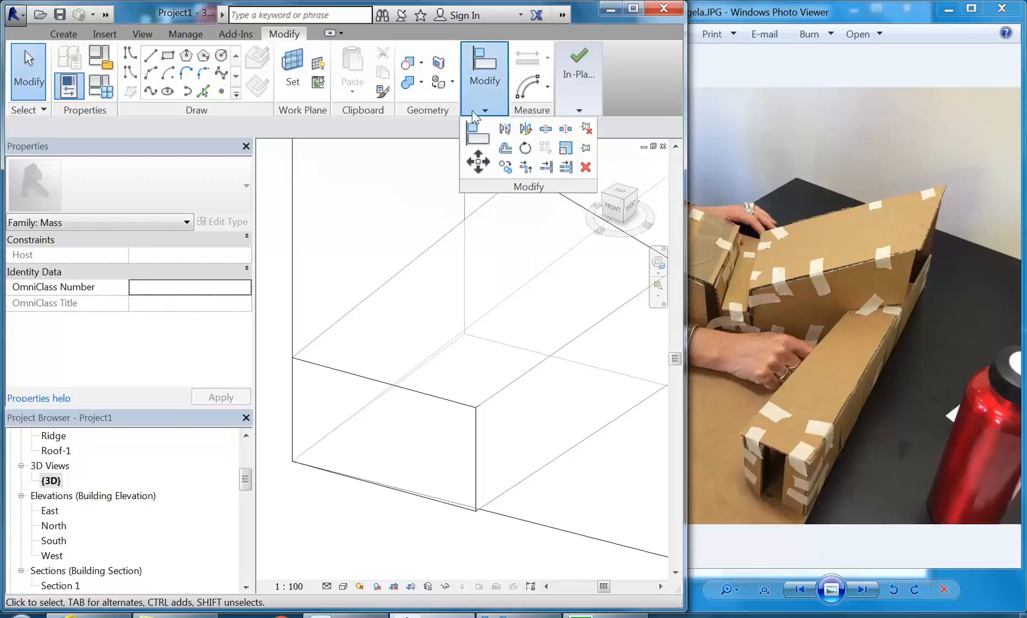
pyautogui.click(477, 139)
pyautogui.keyDown('shift'); pyautogui.moveTo(522, 509); pyautogui.dragTo(482, 488, button='middle'); pyautogui.keyUp('shift')
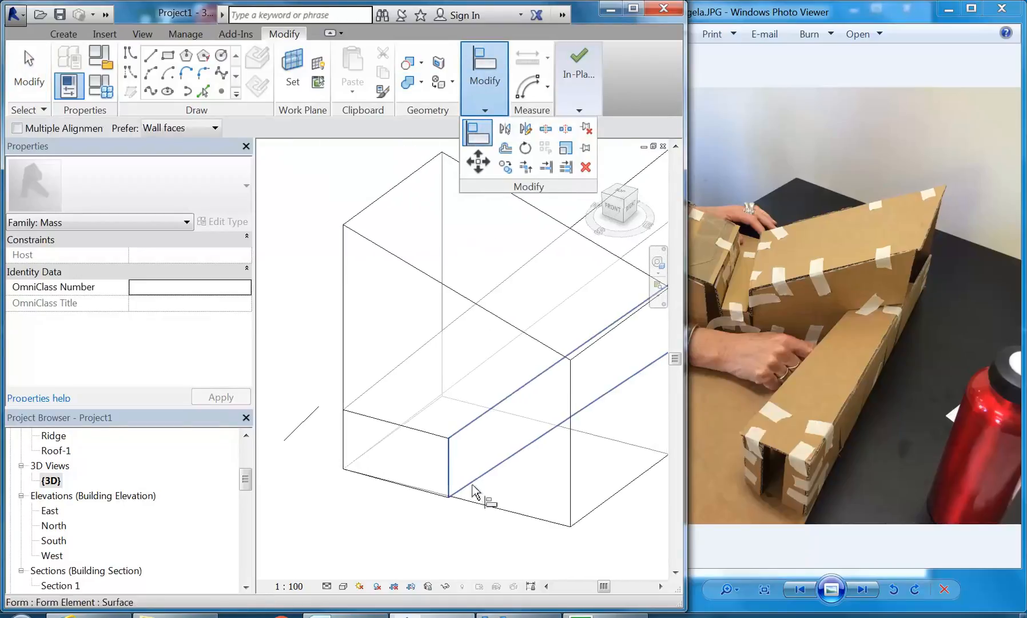
pyautogui.click(487, 510)
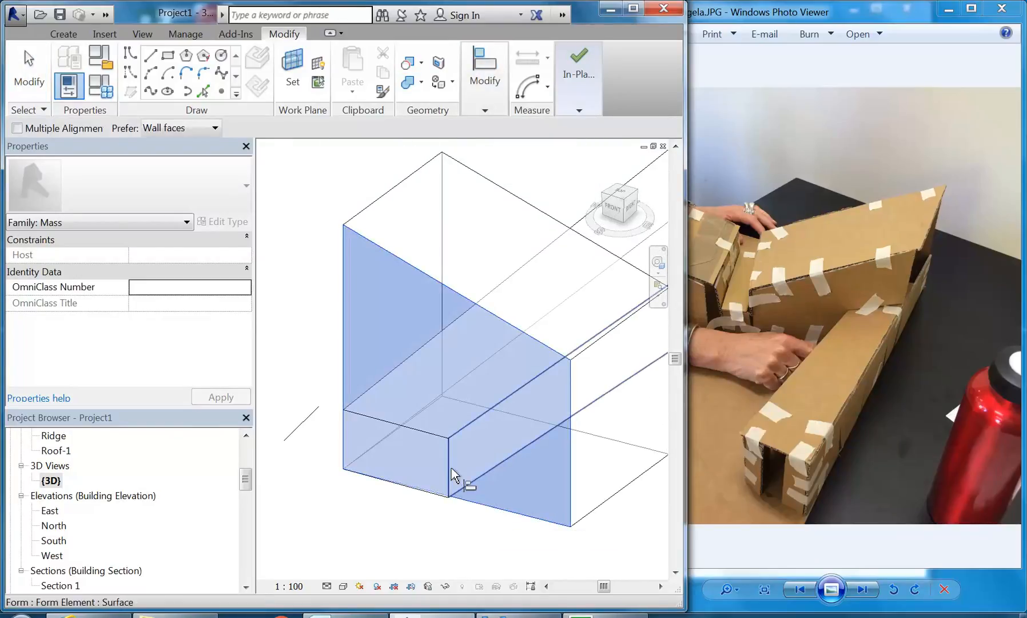
pyautogui.click(448, 472)
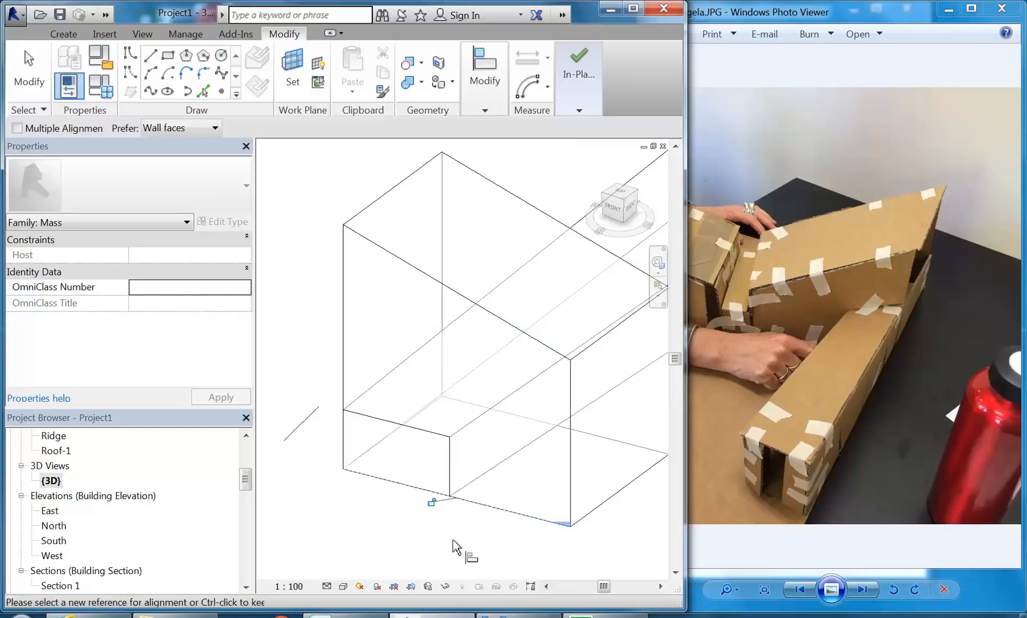
pyautogui.rightClick(400, 309)
pyautogui.click(435, 325)
pyautogui.keyDown('shift'); pyautogui.moveTo(435, 325); pyautogui.dragTo(518, 495, button='middle'); pyautogui.keyUp('shift')
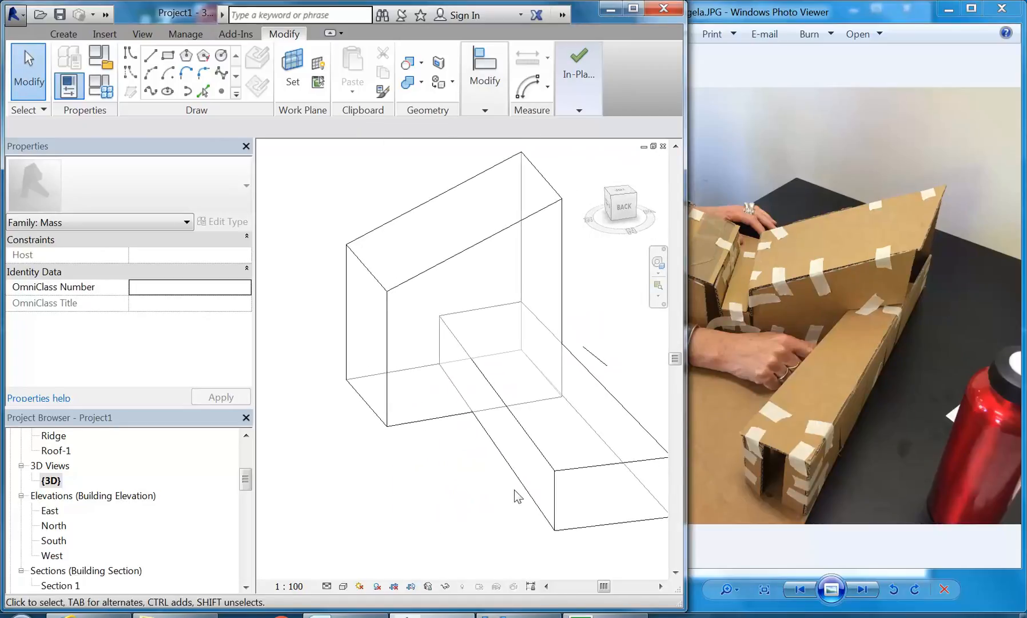
# - Move the long form's slanted east face inward to a width of about 2565 mm at the south end and 4692 mm at the north end
pyautogui.click(519, 481)
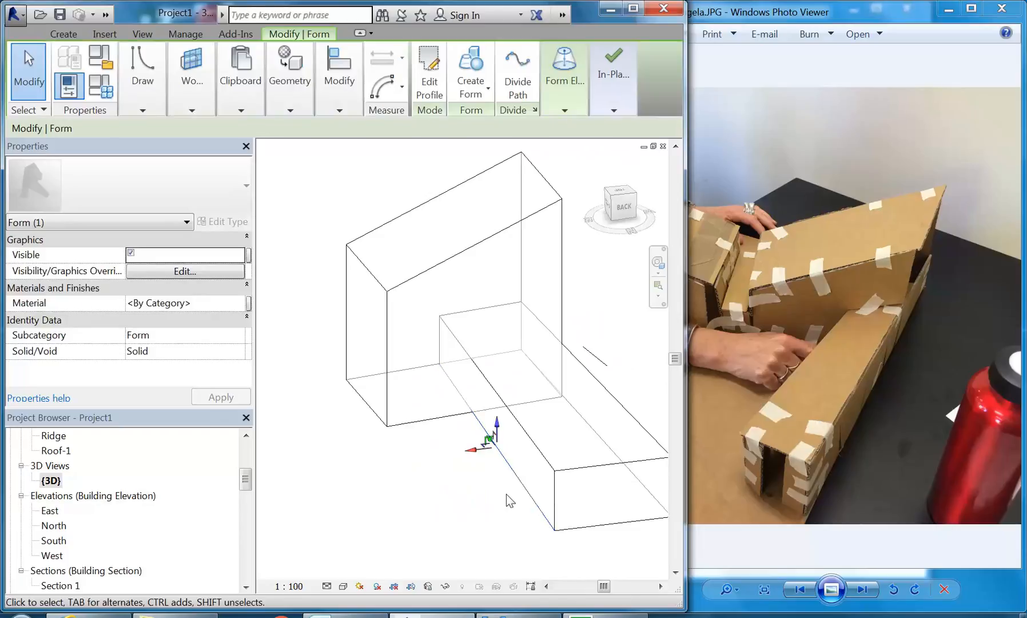
pyautogui.click(508, 497)
pyautogui.press('Tab')
pyautogui.press('Tab')
pyautogui.press('Tab')
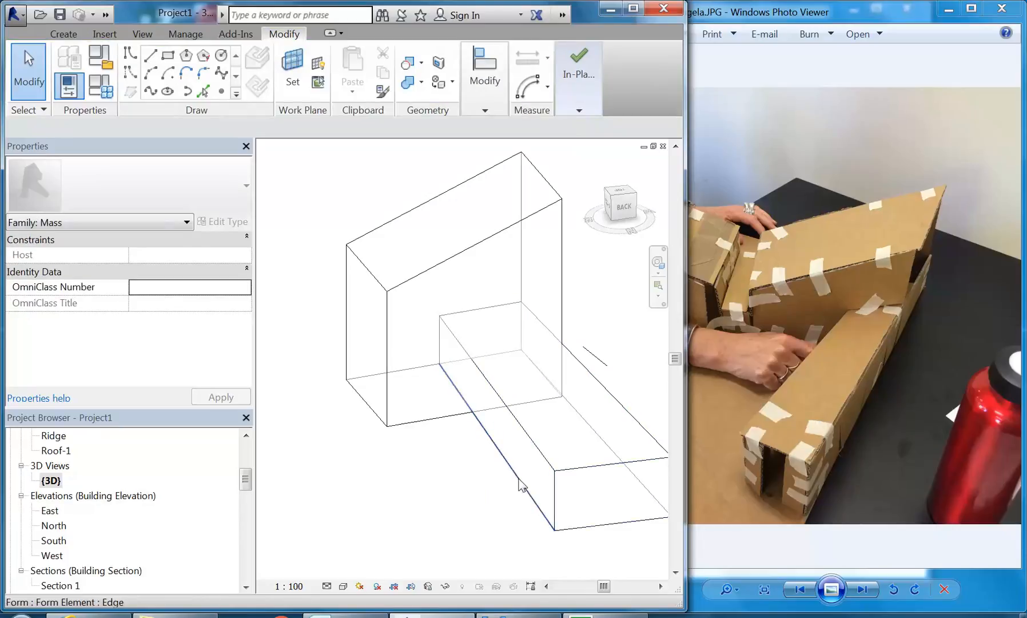
pyautogui.press('Tab')
pyautogui.click(573, 481)
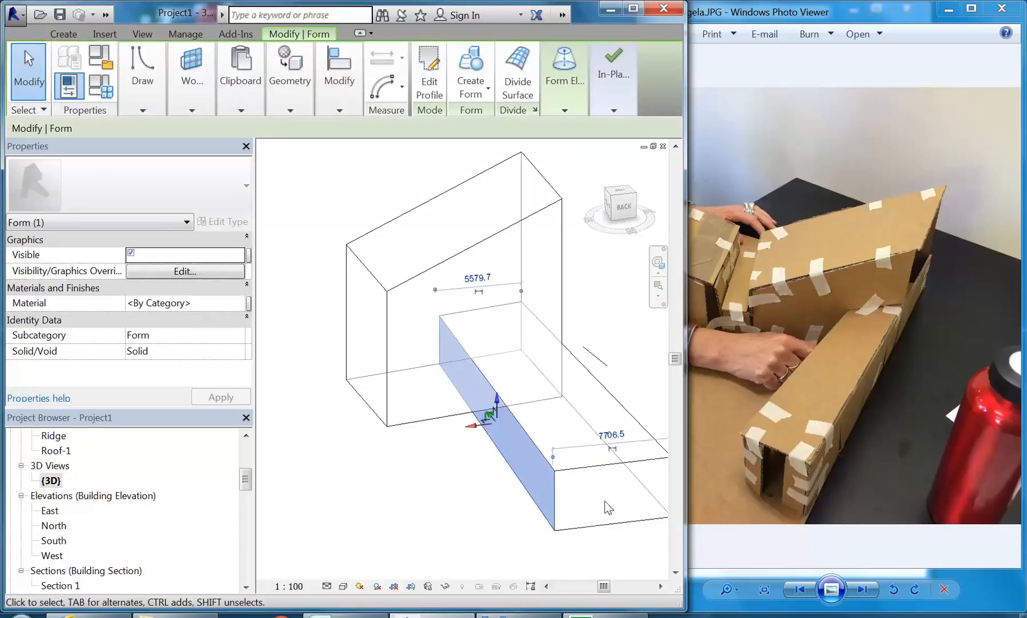
pyautogui.moveTo(475, 424); pyautogui.dragTo(515, 424)
pyautogui.moveTo(485, 486); pyautogui.dragTo(416, 479, button='middle')
pyautogui.scroll(2, 424, 416)
pyautogui.moveTo(424, 416)
pyautogui.mouseDown()
pyautogui.moveTo(441, 410)
pyautogui.moveTo(431, 410)
pyautogui.mouseUp()
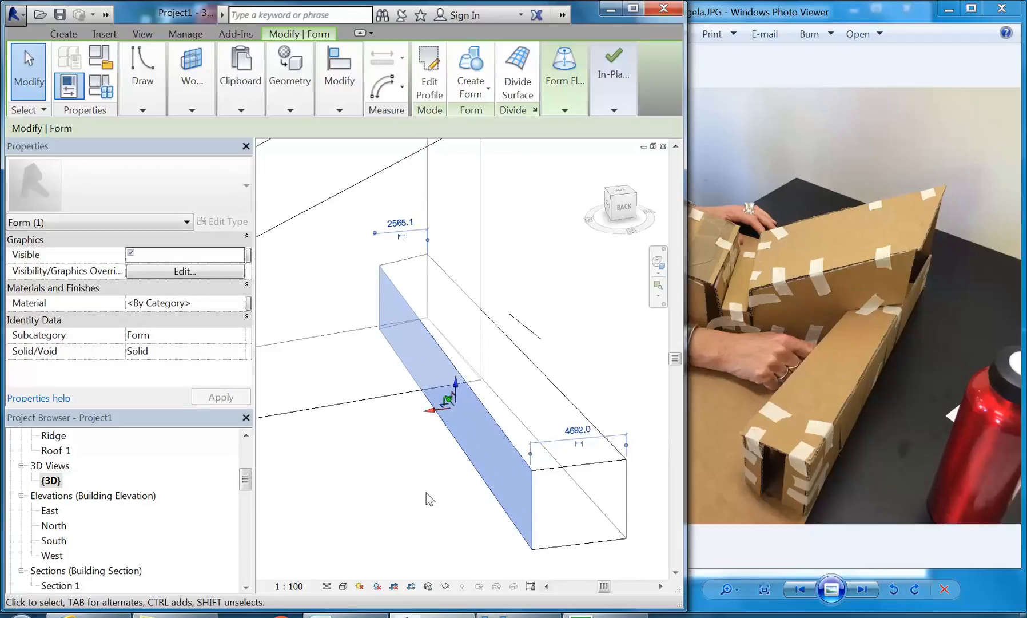
pyautogui.moveTo(426, 493)
pyautogui.keyDown('shift'); pyautogui.mouseDown(button='middle')
pyautogui.moveTo(392, 461)
pyautogui.moveTo(360, 455)
pyautogui.moveTo(417, 487)
pyautogui.mouseUp(button='middle'); pyautogui.keyUp('shift')
pyautogui.scroll(-1, 346, 478)
pyautogui.moveTo(346, 478); pyautogui.dragTo(493, 486, button='middle')
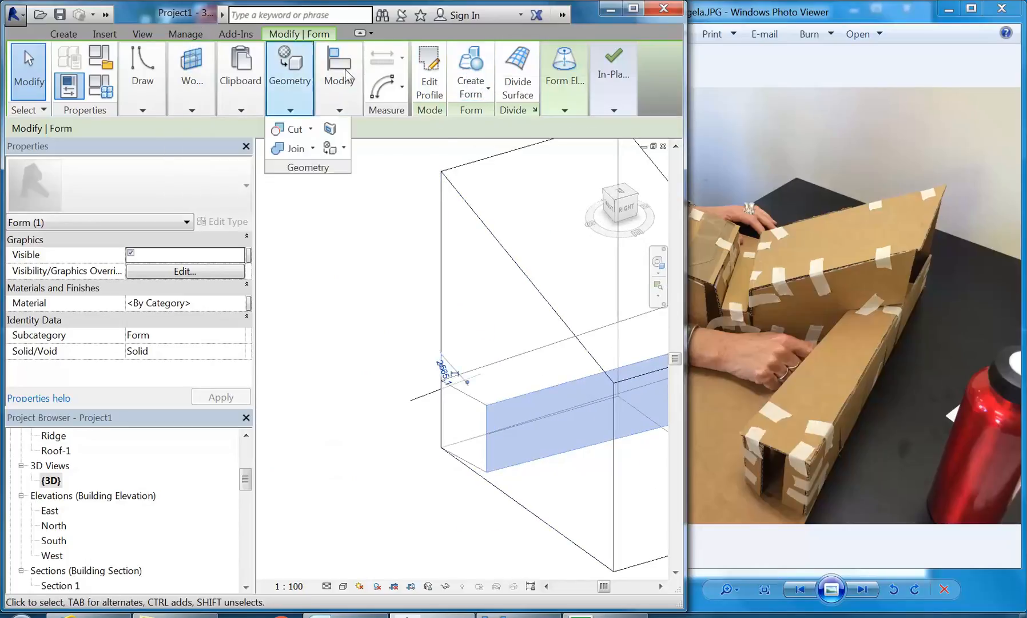
pyautogui.moveTo(348, 80)
pyautogui.click(324, 135)
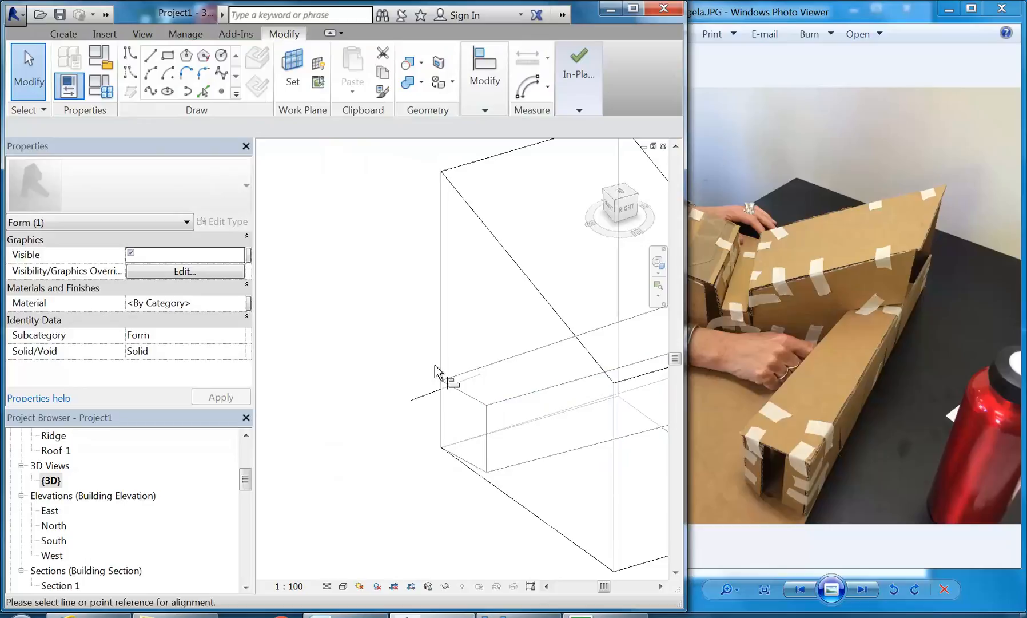
pyautogui.click(445, 264)
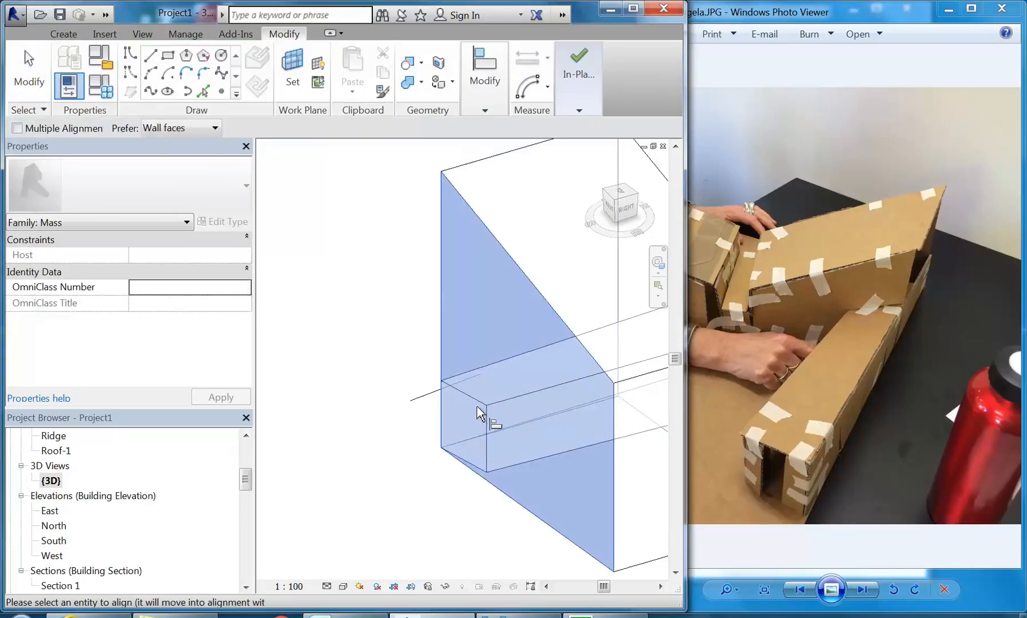
pyautogui.keyDown('shift'); pyautogui.moveTo(483, 410); pyautogui.dragTo(494, 340, button='middle'); pyautogui.keyUp('shift')
pyautogui.rightClick(493, 334)
pyautogui.click(512, 344)
pyautogui.rightClick(513, 343)
pyautogui.click(521, 352)
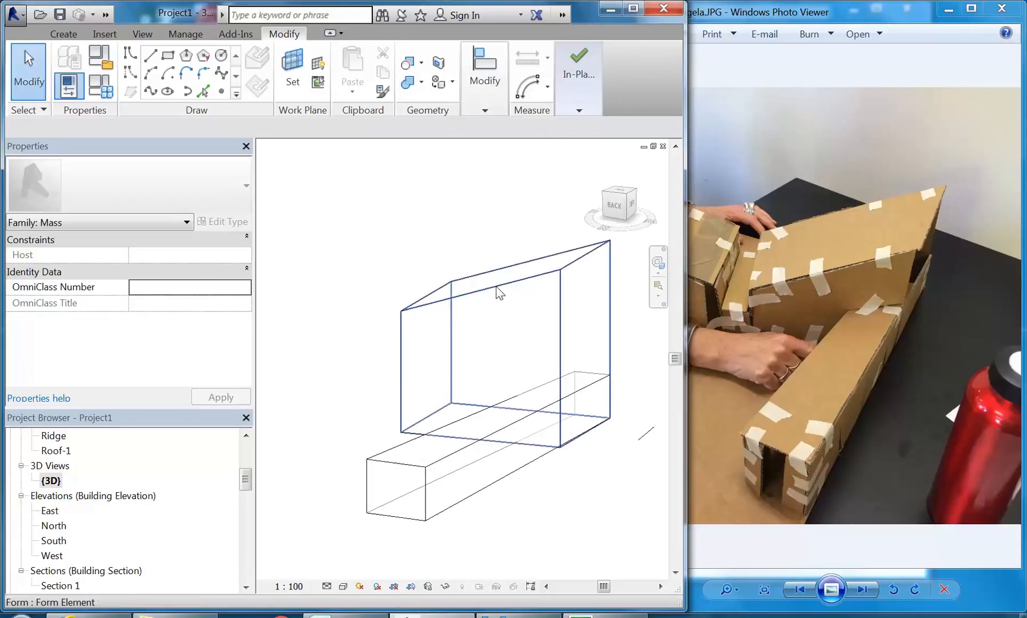
# - Move the wide form's sloping top face down to lower the form's overall height
pyautogui.click(500, 285)
pyautogui.moveTo(508, 257); pyautogui.dragTo(540, 379)
pyautogui.keyDown('shift'); pyautogui.moveTo(539, 378); pyautogui.dragTo(447, 413, button='middle'); pyautogui.keyUp('shift')
pyautogui.moveTo(328, 411); pyautogui.dragTo(445, 368, button='middle')
pyautogui.click(350, 351)
pyautogui.scroll(-1, 375, 356)
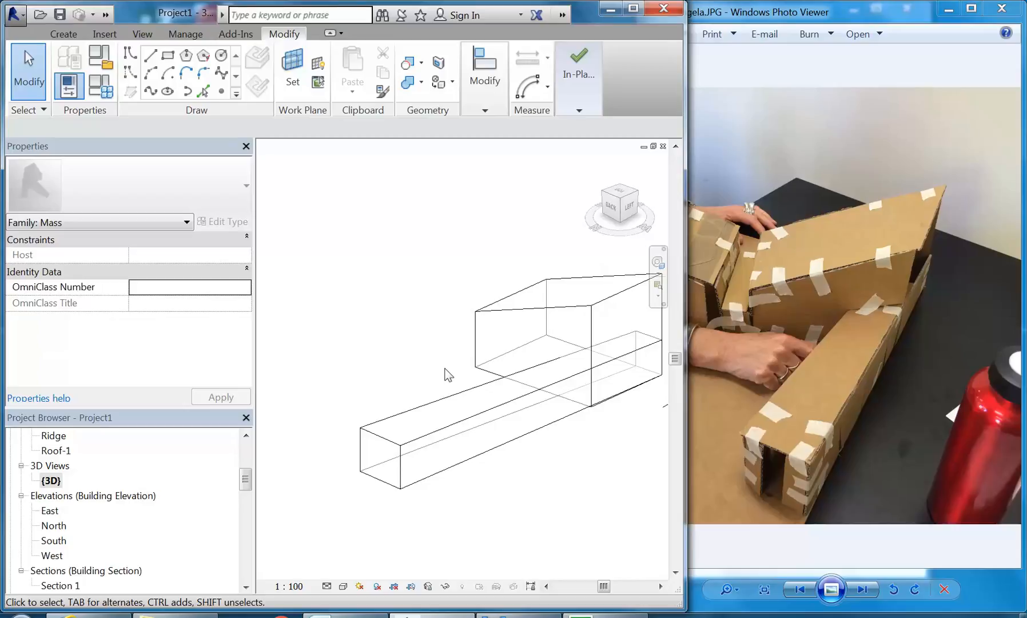
# - Compare the two forms in the {3D} view with the cardboard model in the reference photo
pyautogui.click(803, 369)
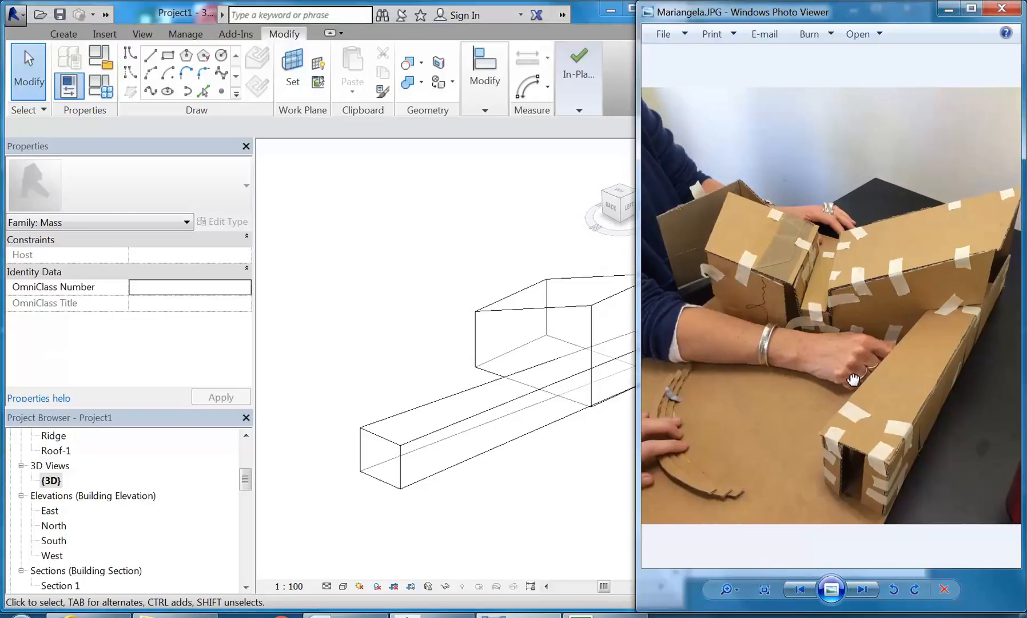
pyautogui.moveTo(853, 380); pyautogui.dragTo(808, 382)
pyautogui.click(480, 403)
pyautogui.scroll(5, 469, 394)
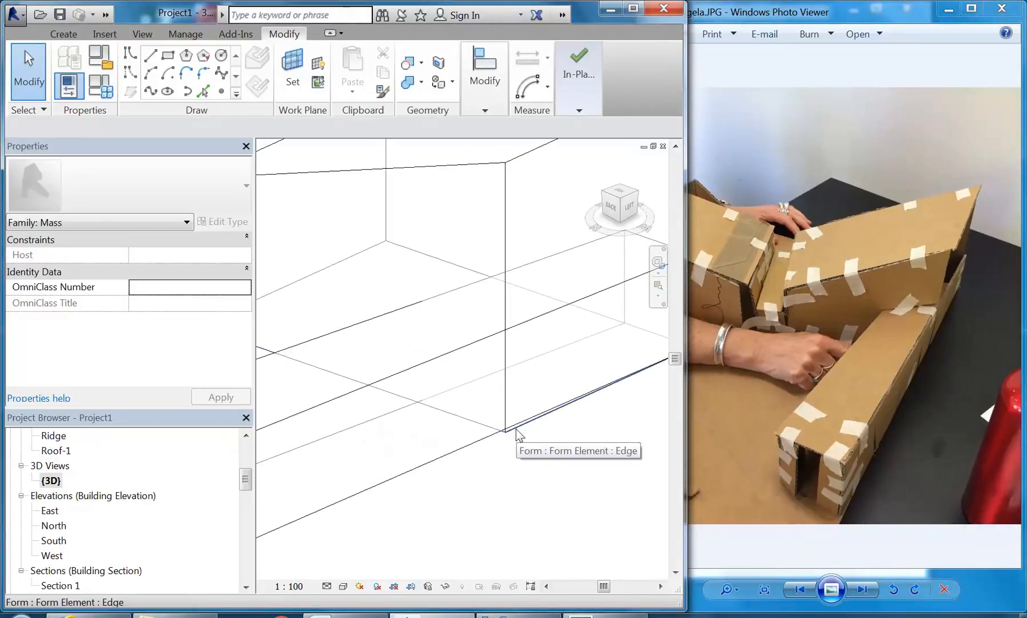
pyautogui.scroll(-3, 495, 448)
pyautogui.moveTo(494, 449); pyautogui.dragTo(514, 459, button='middle')
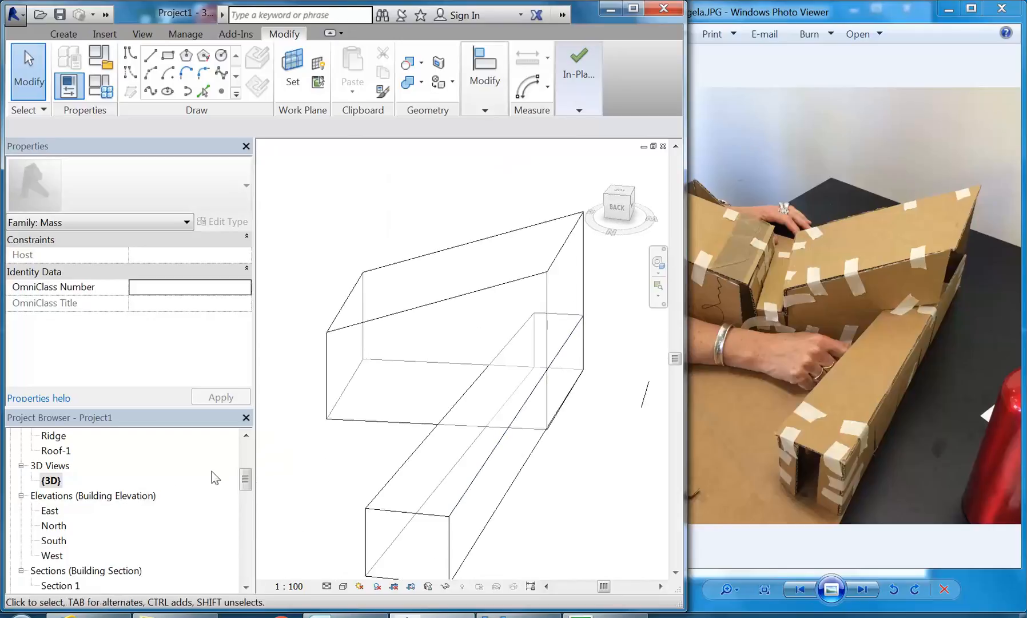
# - Examine the outlines of both forms and their reference planes in the Ground Floor plan
pyautogui.moveTo(247, 490); pyautogui.dragTo(246, 452)
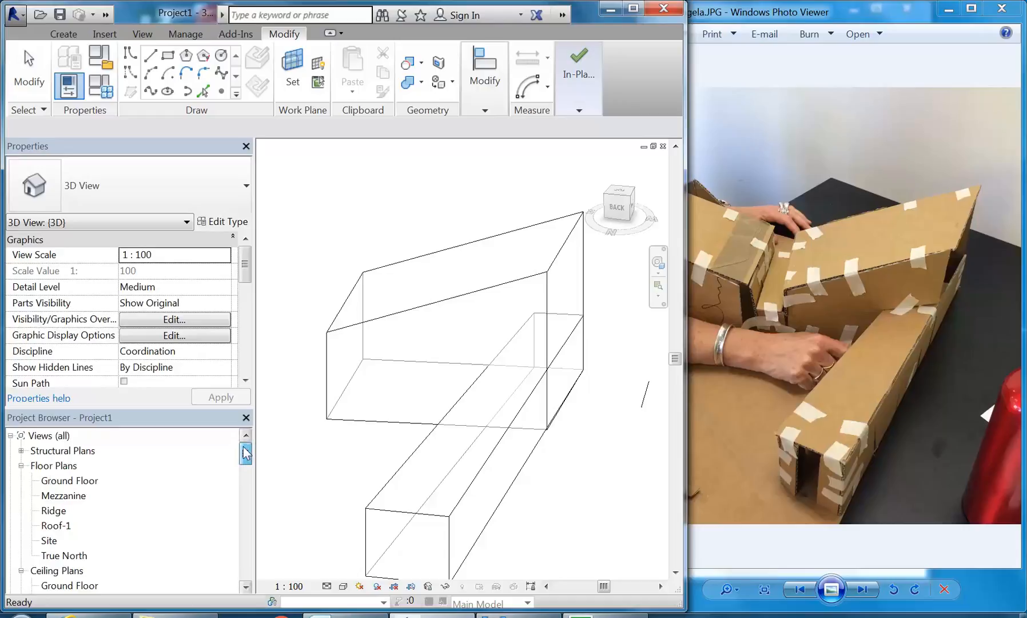
pyautogui.doubleClick(72, 484)
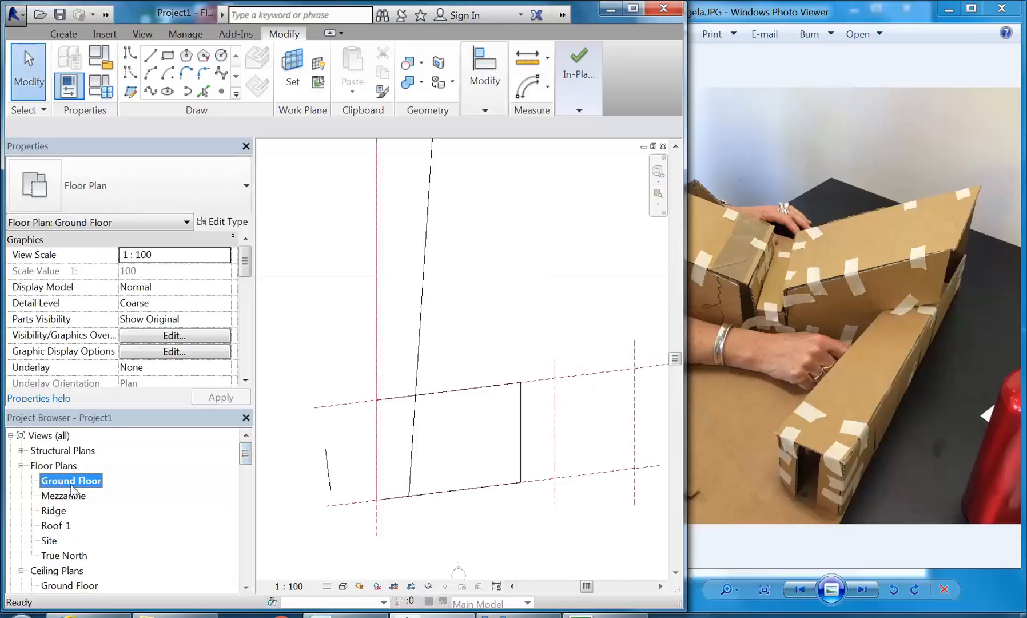
pyautogui.scroll(4, 381, 412)
pyautogui.moveTo(381, 412); pyautogui.dragTo(481, 360, button='middle')
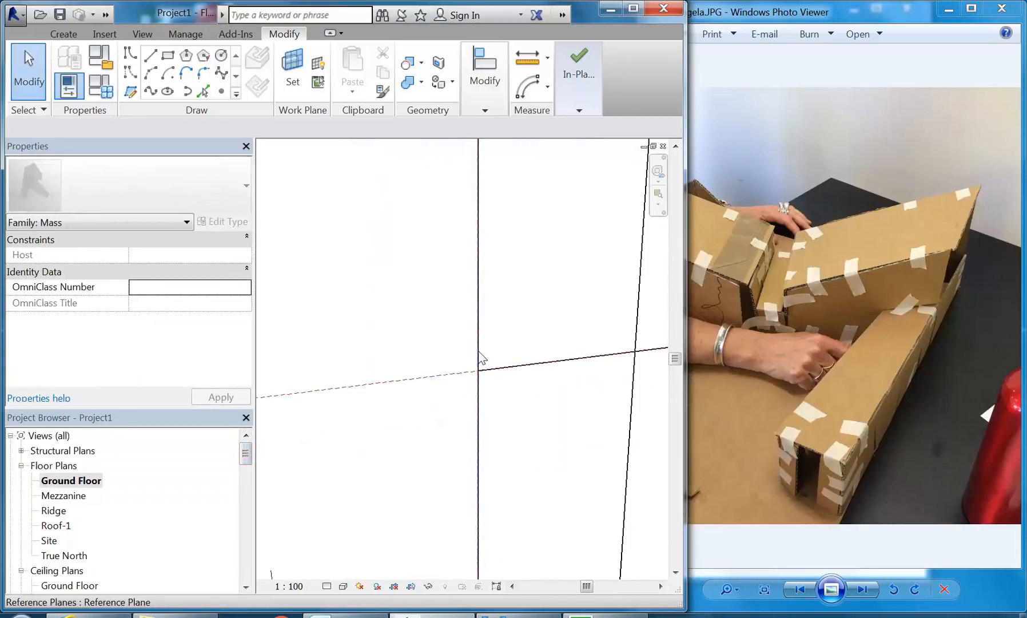
pyautogui.scroll(-5, 487, 380)
pyautogui.moveTo(460, 425); pyautogui.dragTo(404, 467, button='middle')
pyautogui.scroll(-1, 404, 467)
pyautogui.scroll(2, 425, 461)
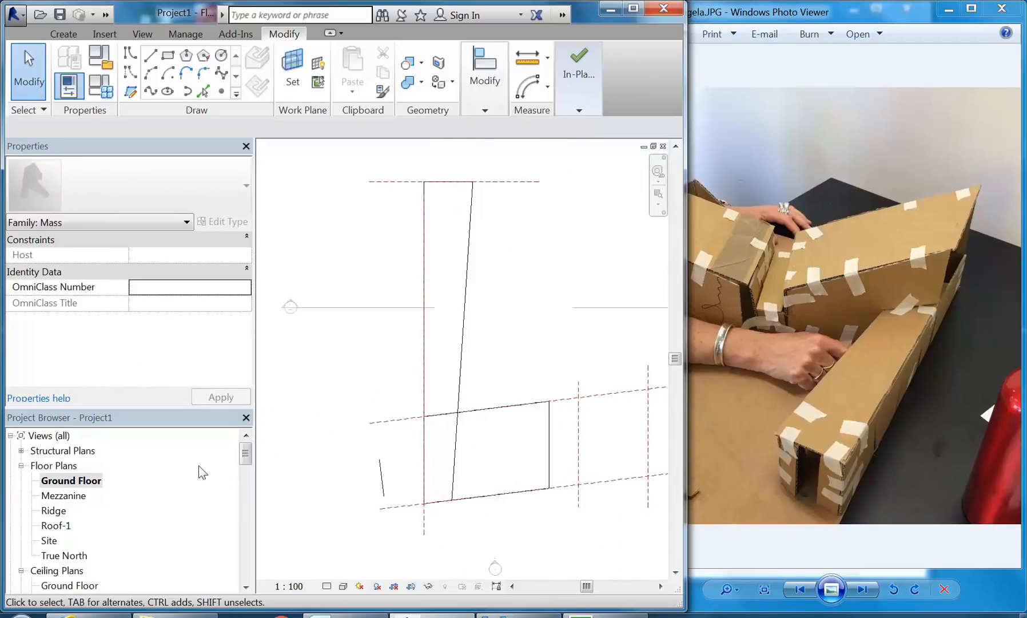
pyautogui.scroll(3, 436, 420)
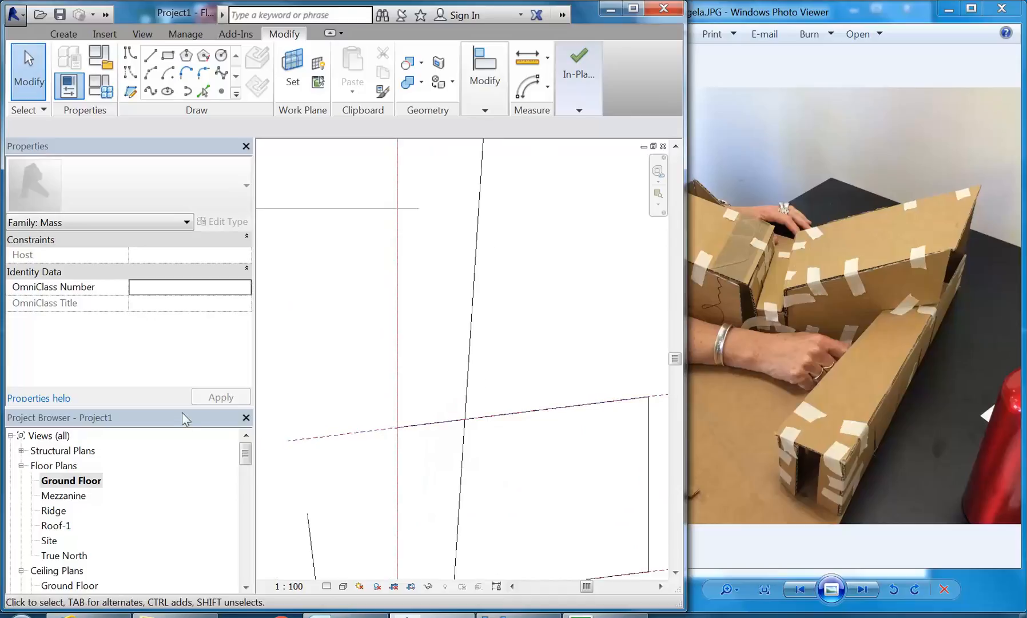
# - Return to the {3D} view, select the whole long form and bring up the tools for modifying it
pyautogui.moveTo(247, 456); pyautogui.dragTo(247, 470)
pyautogui.click(56, 554)
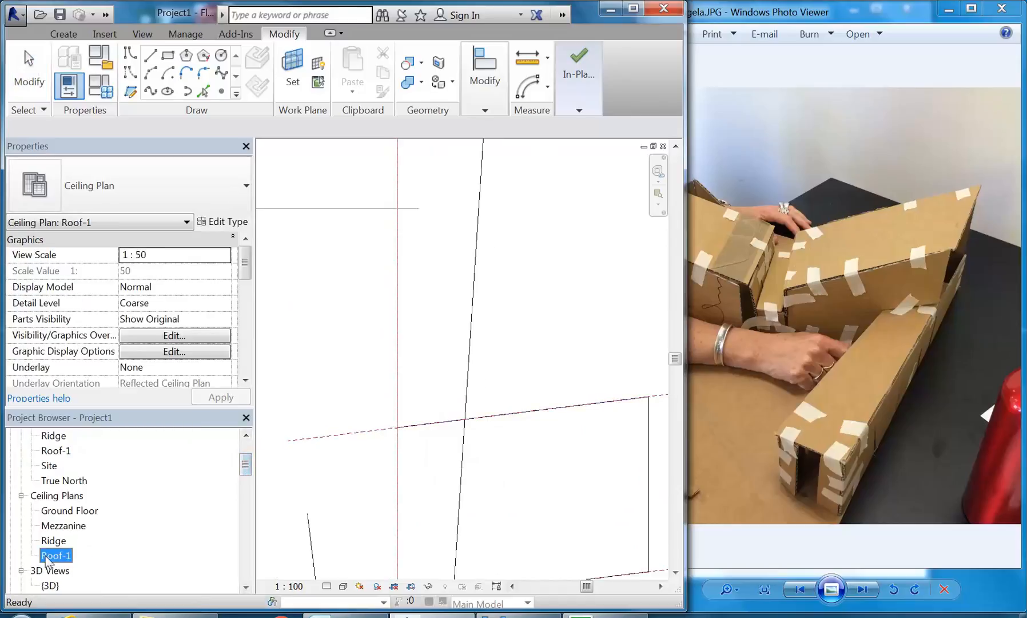
pyautogui.scroll(-1, 54, 563)
pyautogui.doubleClick(49, 540)
pyautogui.keyDown('shift'); pyautogui.moveTo(314, 415); pyautogui.dragTo(431, 413, button='middle'); pyautogui.keyUp('shift')
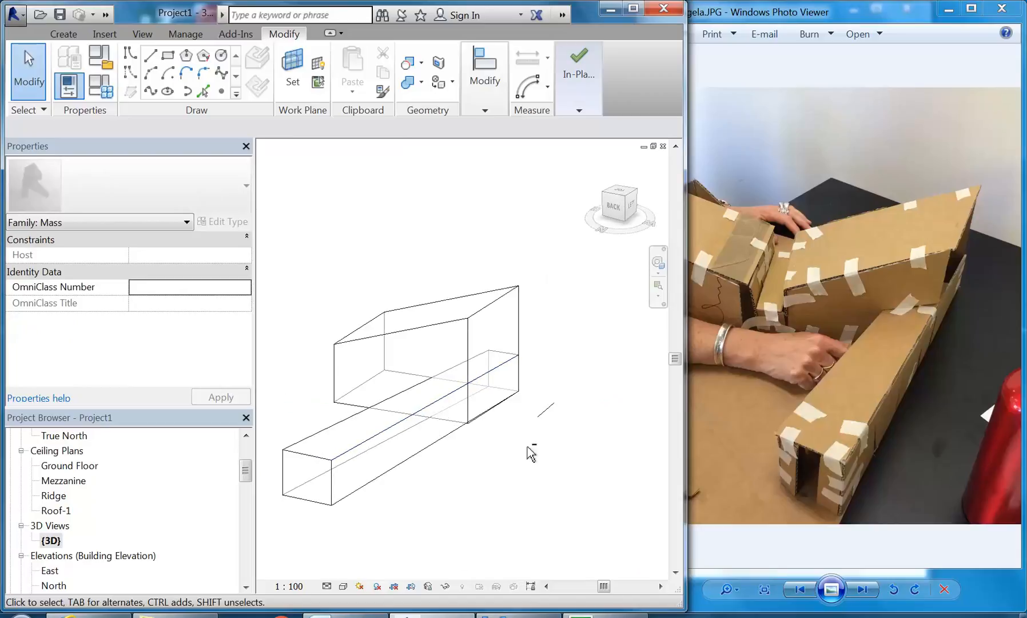
pyautogui.keyDown('shift'); pyautogui.moveTo(527, 450); pyautogui.dragTo(477, 420, button='middle'); pyautogui.keyUp('shift')
pyautogui.keyDown('shift'); pyautogui.moveTo(598, 442); pyautogui.dragTo(509, 468, button='middle'); pyautogui.keyUp('shift')
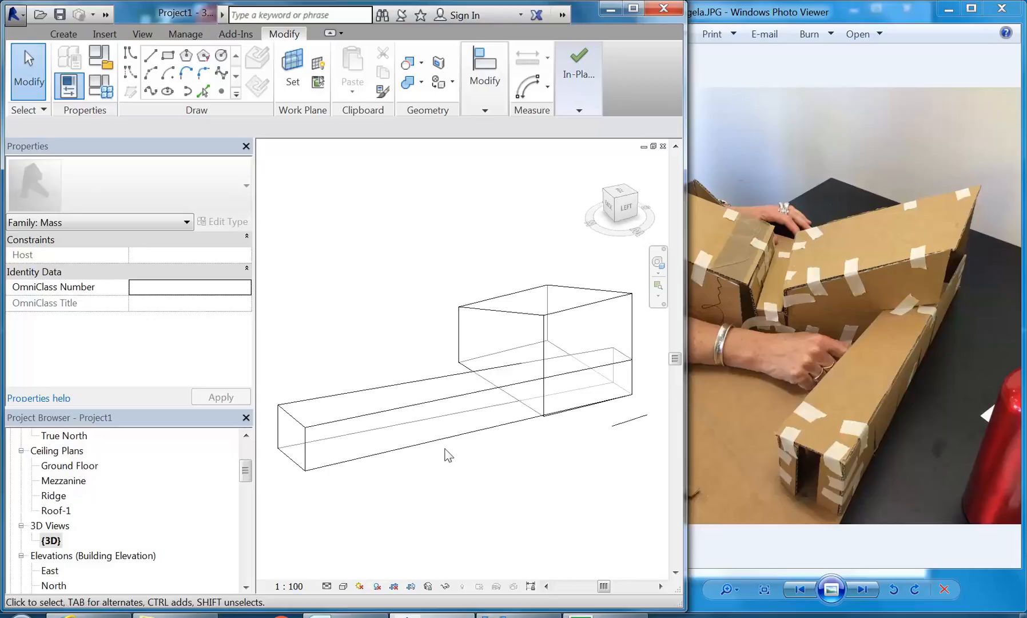
pyautogui.moveTo(397, 361); pyautogui.dragTo(362, 472)
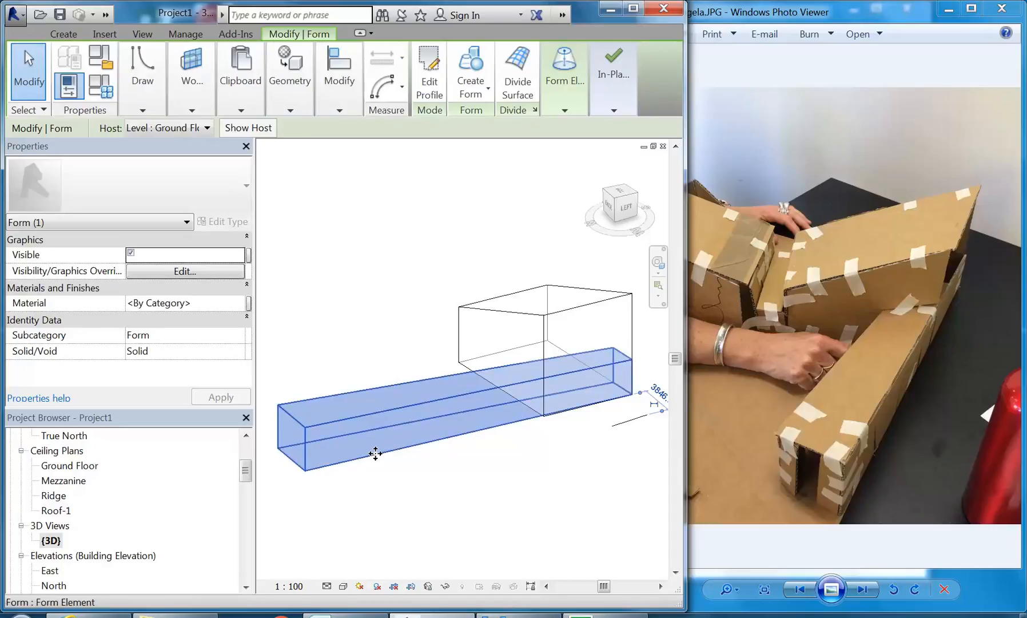
pyautogui.moveTo(185, 87)
pyautogui.moveTo(336, 73)
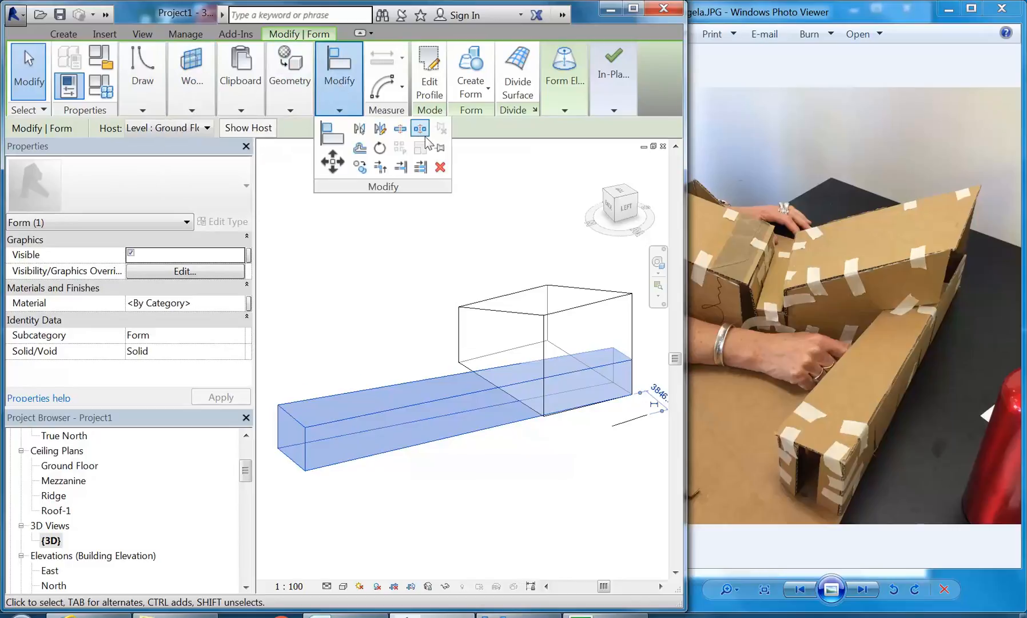
pyautogui.moveTo(241, 81)
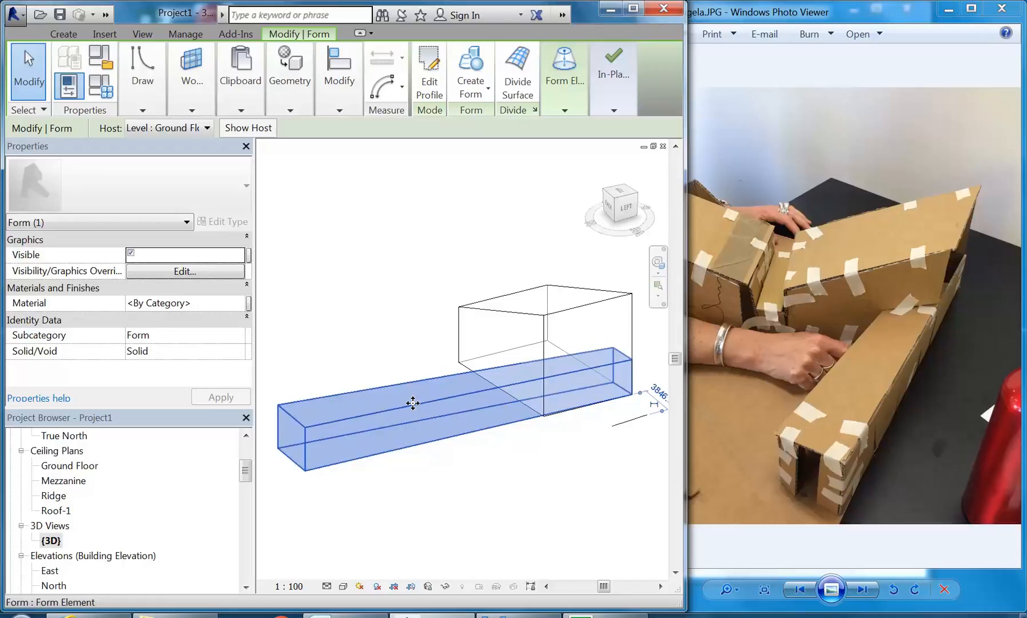
pyautogui.click(324, 92)
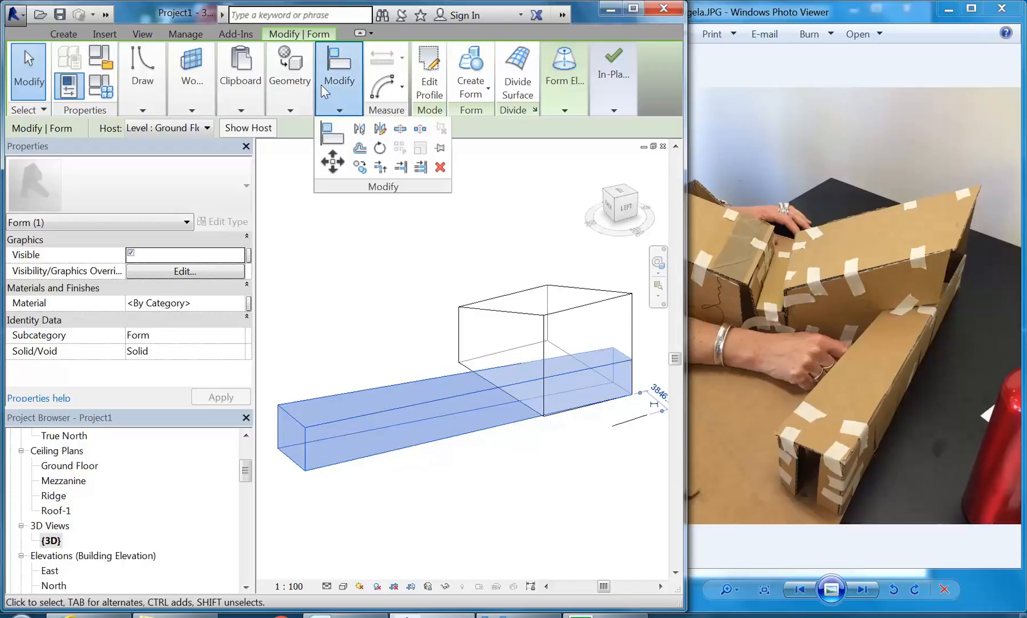
# - Copy the selected long bar form to the clipboard and paste the duplicate aligned to the same place
pyautogui.click(250, 95)
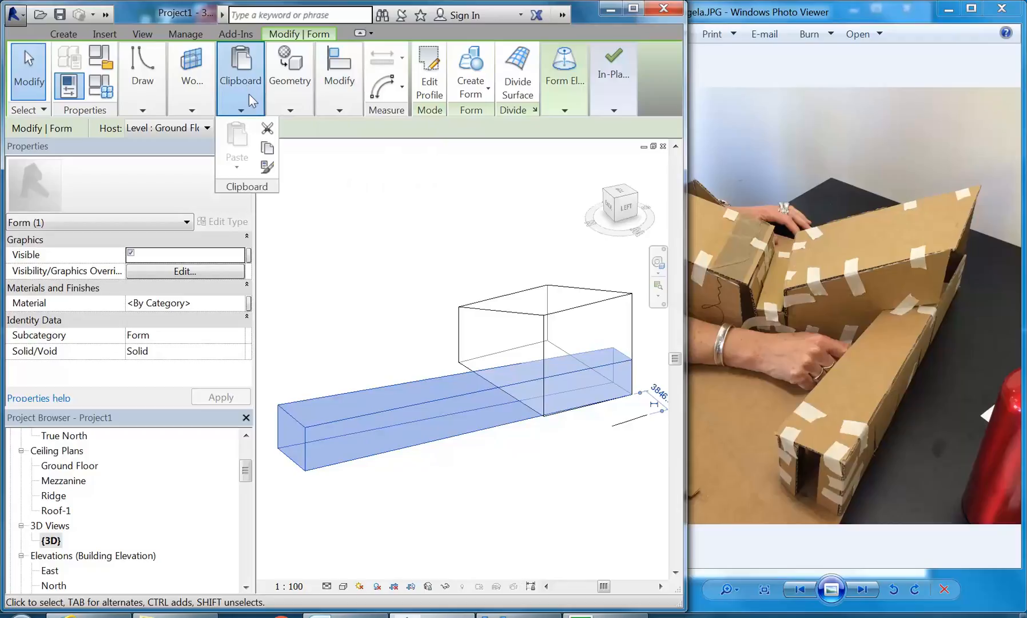
pyautogui.click(266, 148)
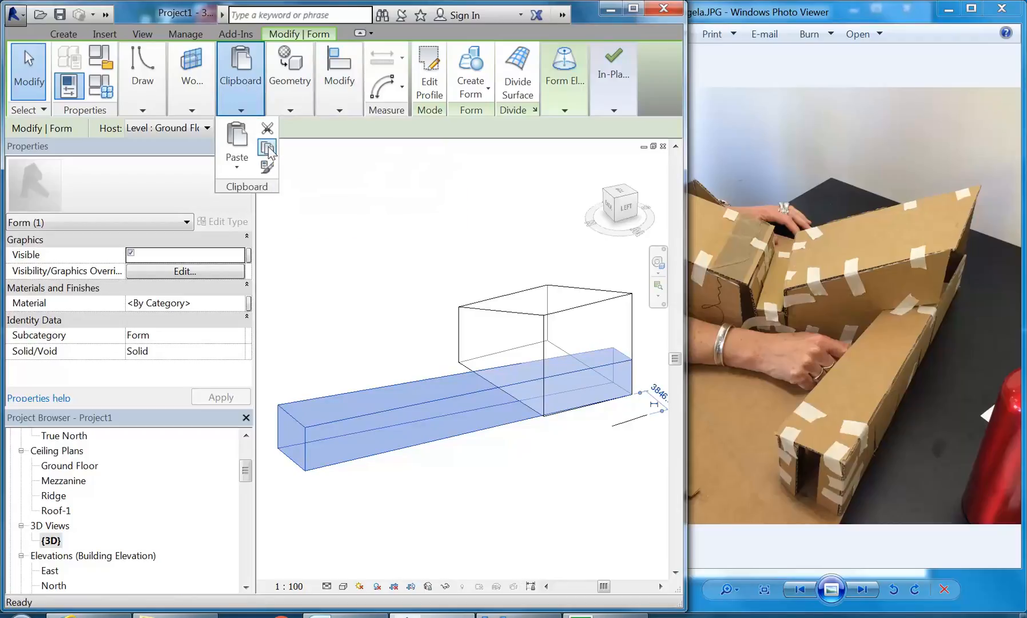
pyautogui.click(236, 168)
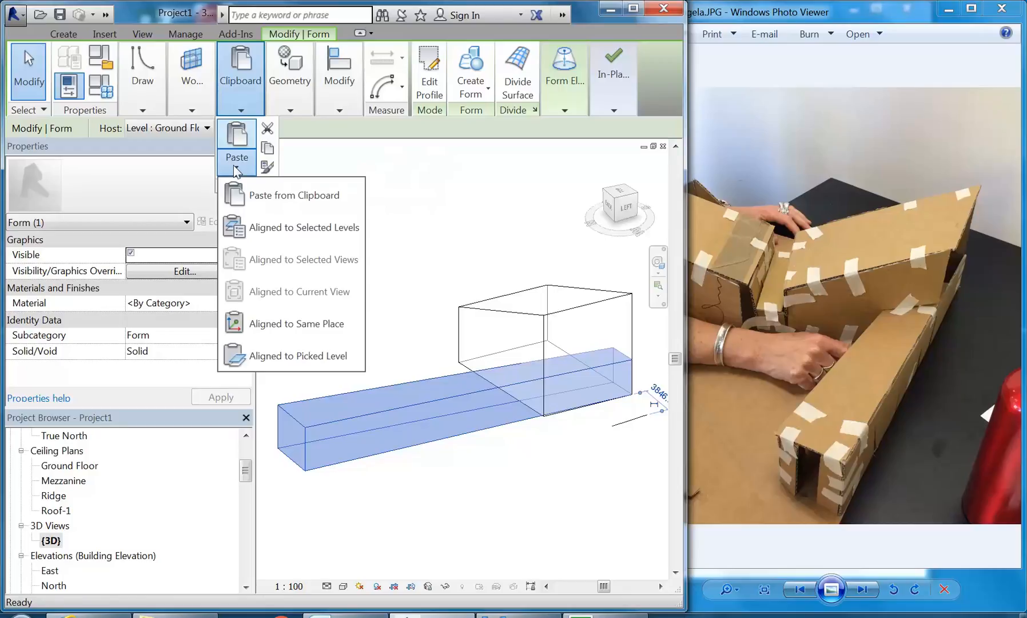
pyautogui.click(257, 331)
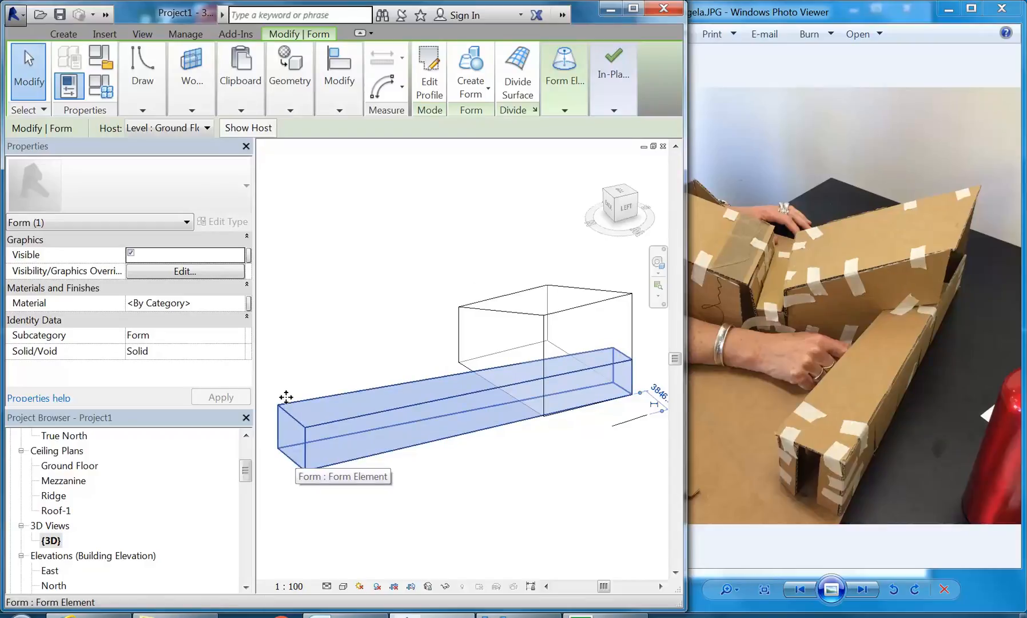
# - Extend the overlapping bar form downward by pulling its bottom face below the original bar, then deselect it
pyautogui.click(288, 460)
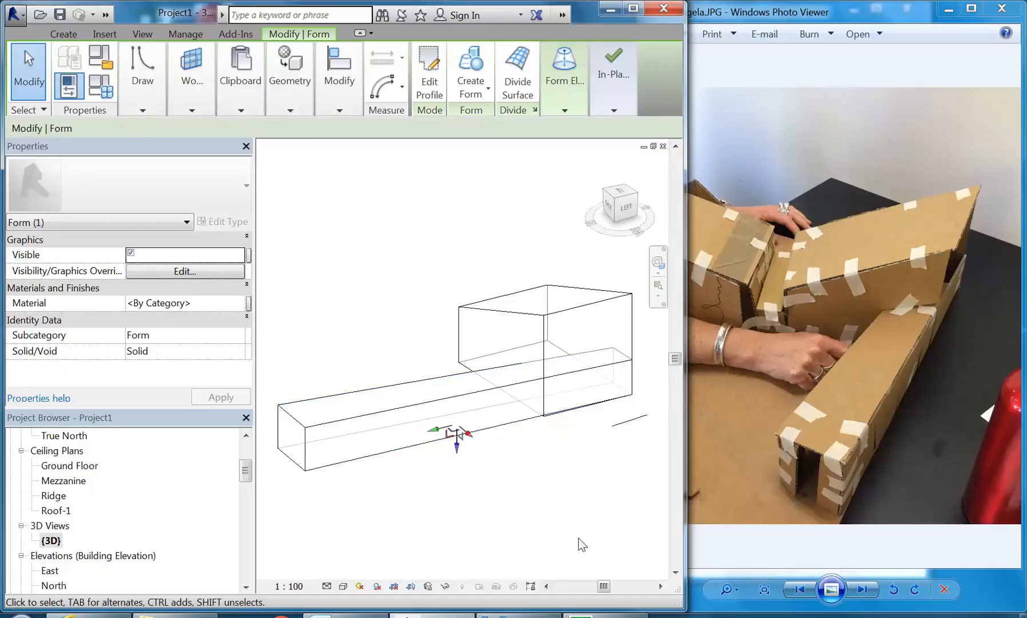
pyautogui.moveTo(457, 449); pyautogui.dragTo(458, 481)
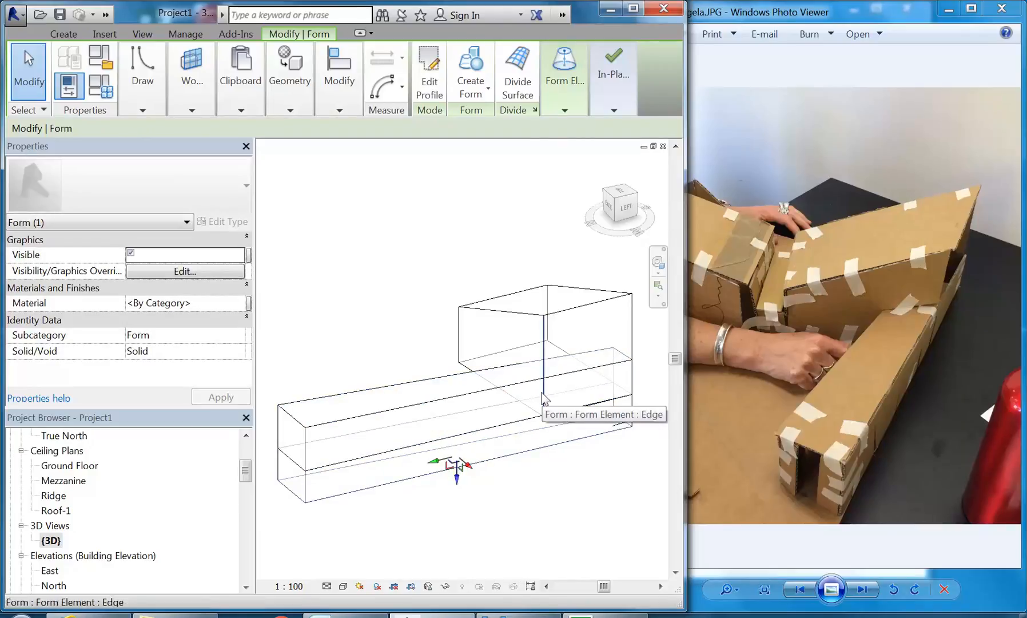
pyautogui.scroll(6, 577, 407)
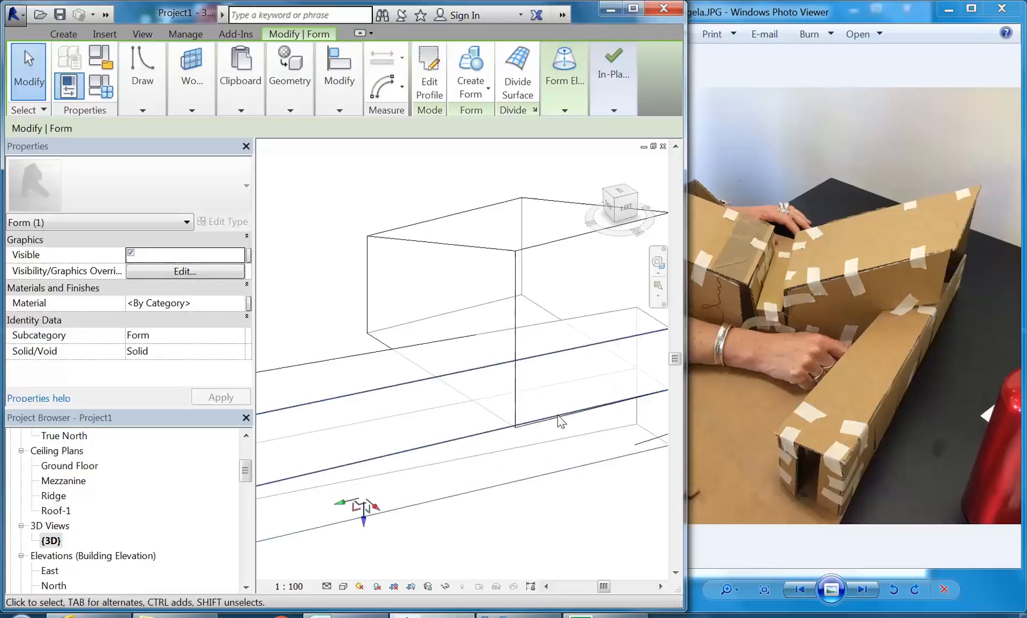
pyautogui.scroll(-6, 480, 438)
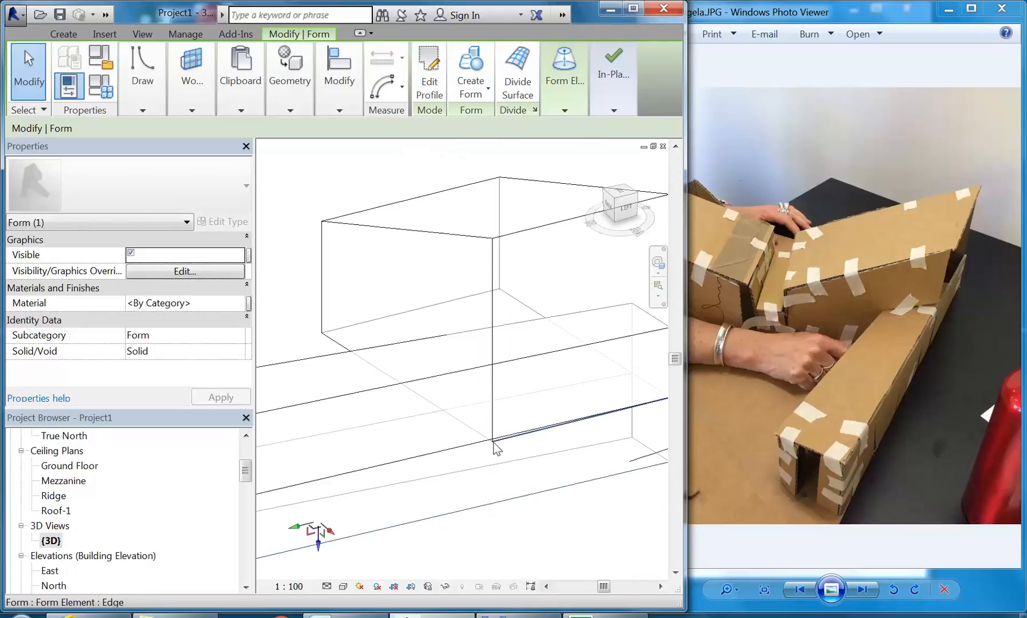
pyautogui.click(515, 500)
pyautogui.moveTo(501, 507); pyautogui.dragTo(519, 509, button='middle')
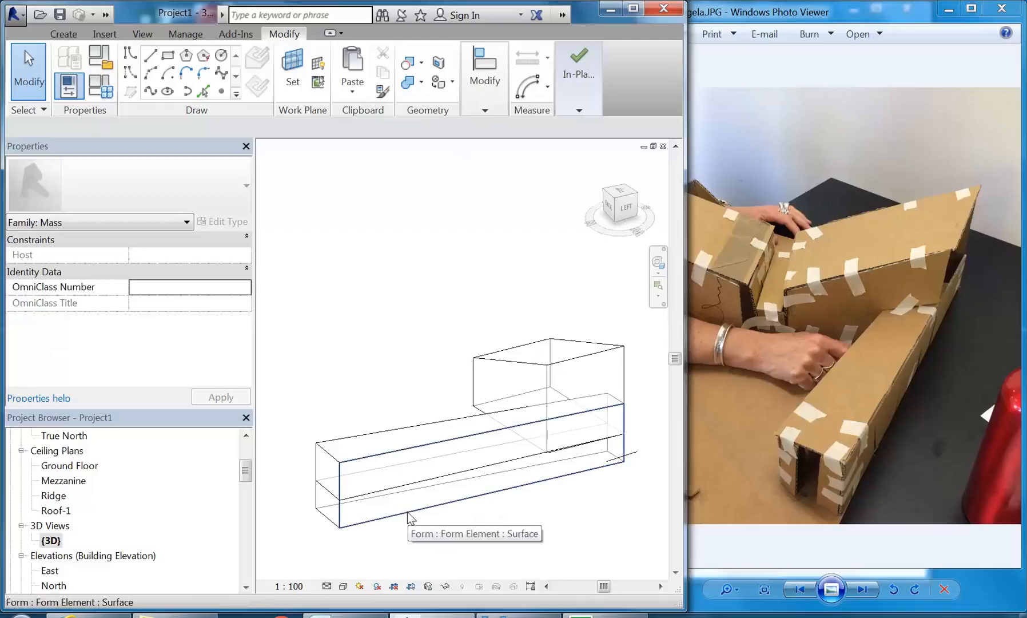
# - Change the deepened bar form's Solid/Void property from Solid to Void
pyautogui.press('Tab')
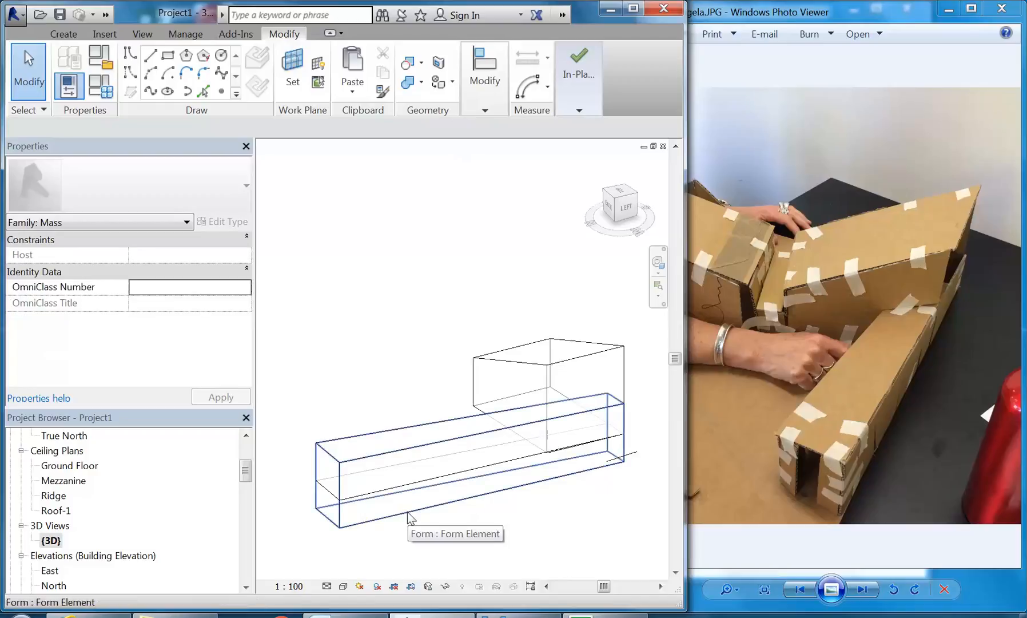
pyautogui.click(407, 512)
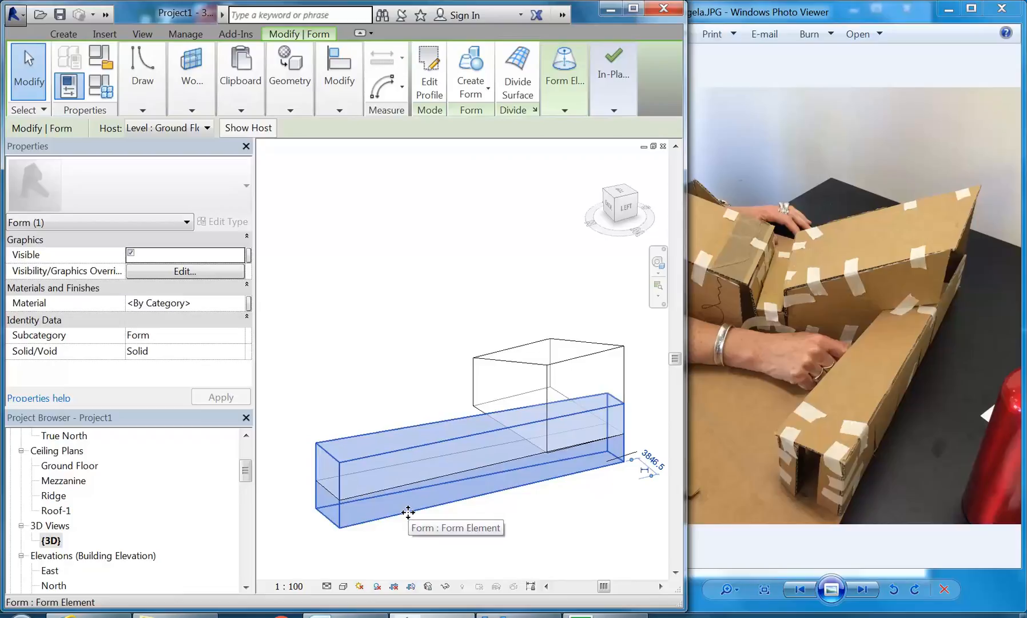
pyautogui.click(240, 353)
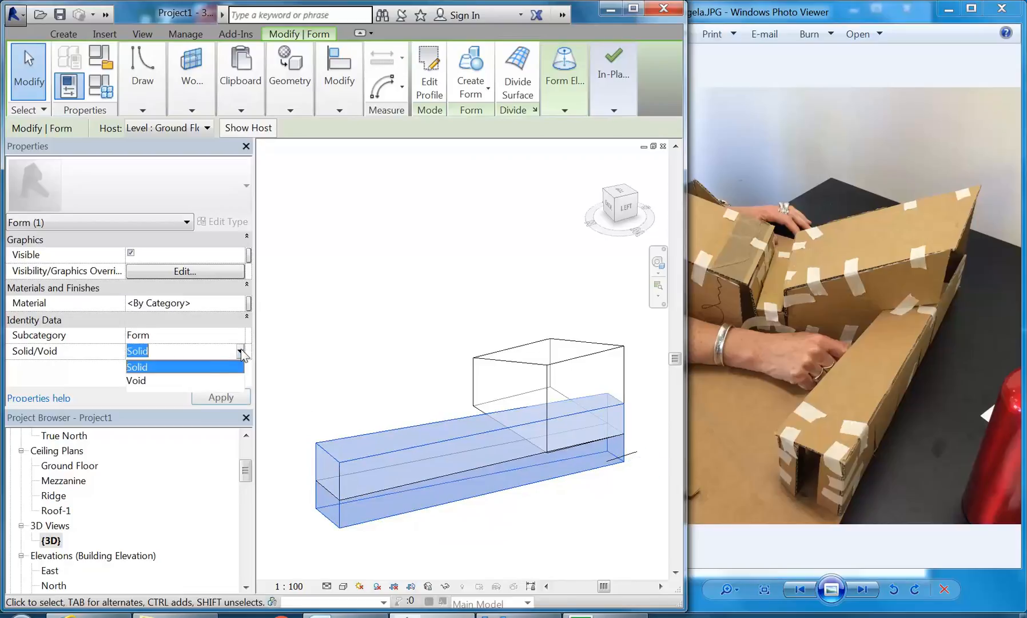
pyautogui.click(200, 380)
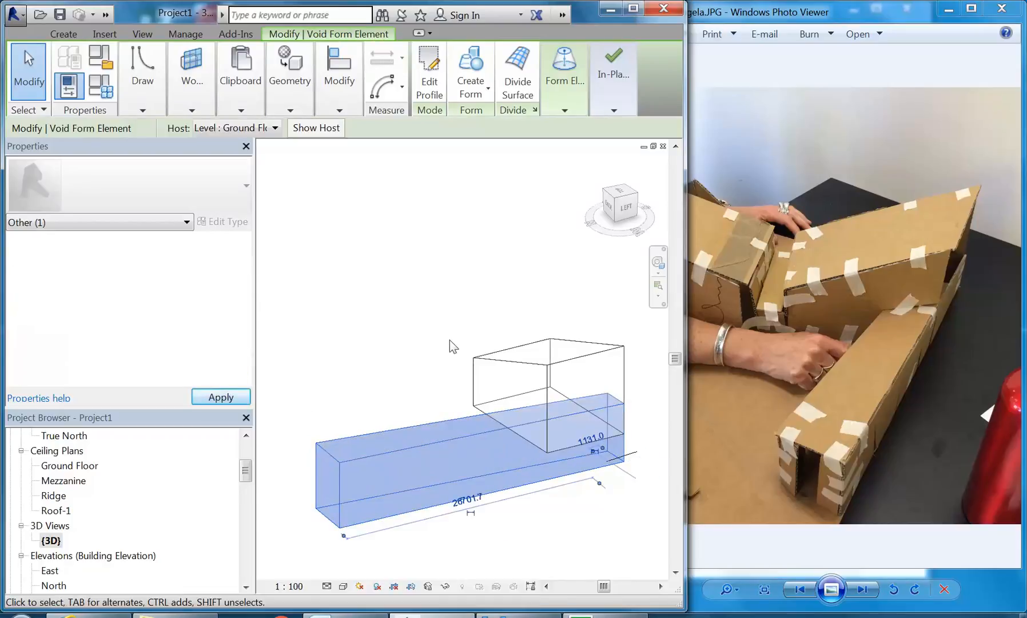
pyautogui.click(449, 340)
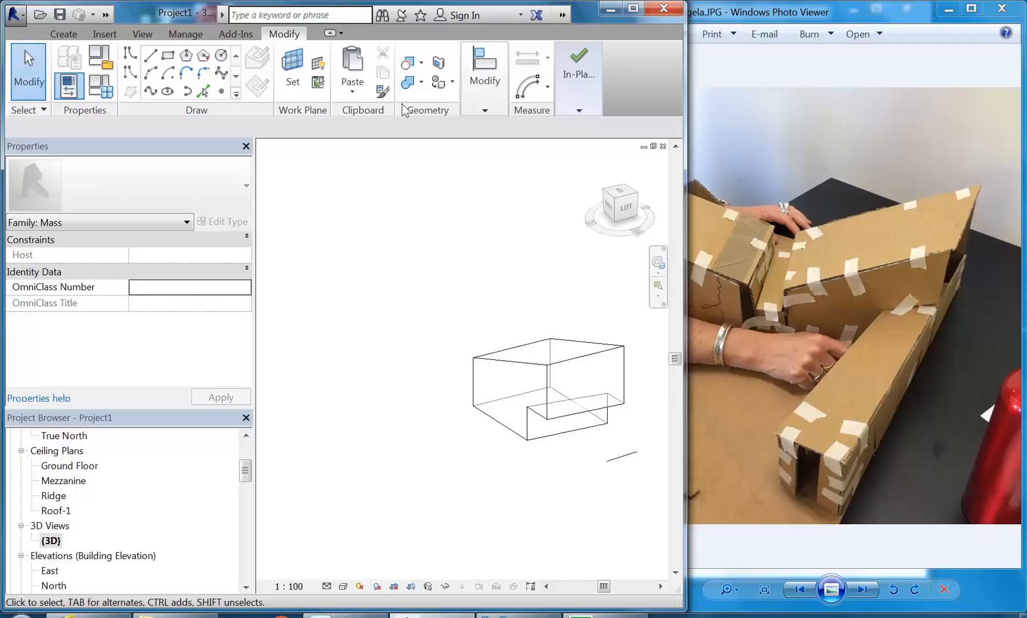
# - Use Uncut Geometry to stop the void form from cutting the box
pyautogui.click(421, 61)
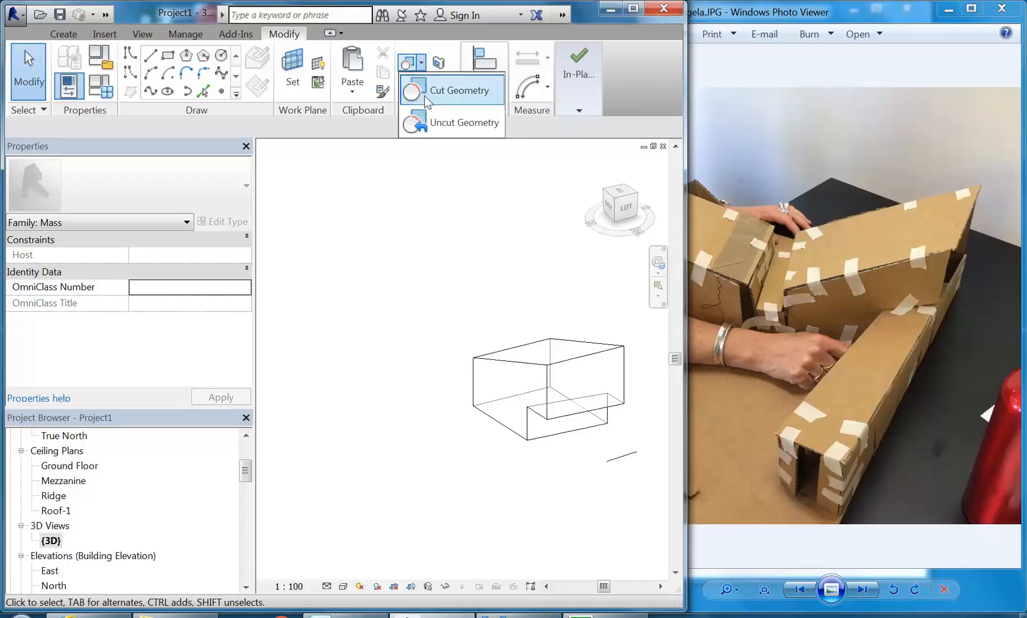
pyautogui.click(429, 125)
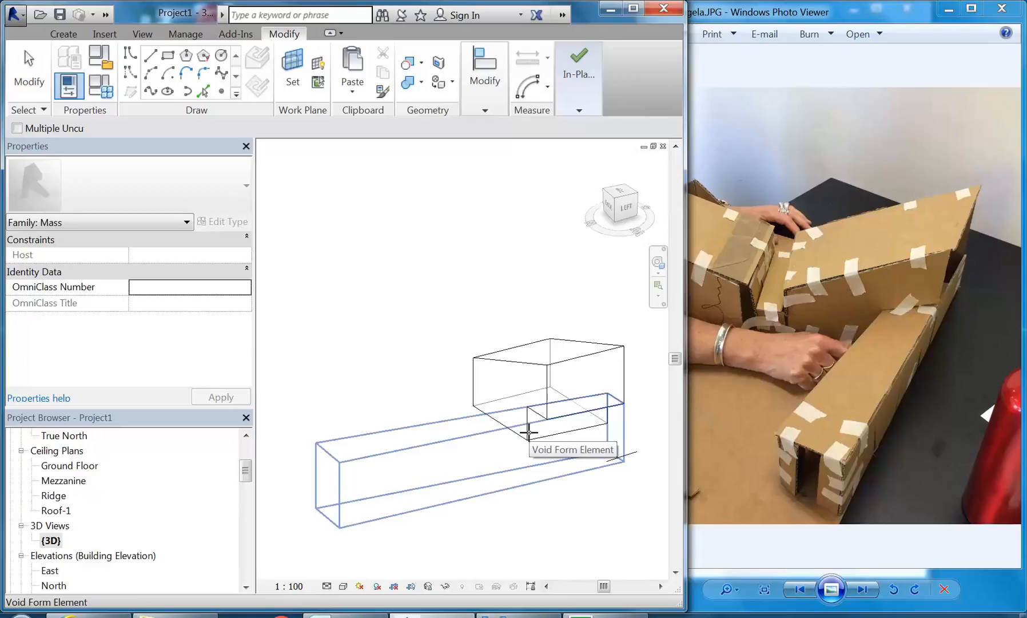
pyautogui.click(528, 433)
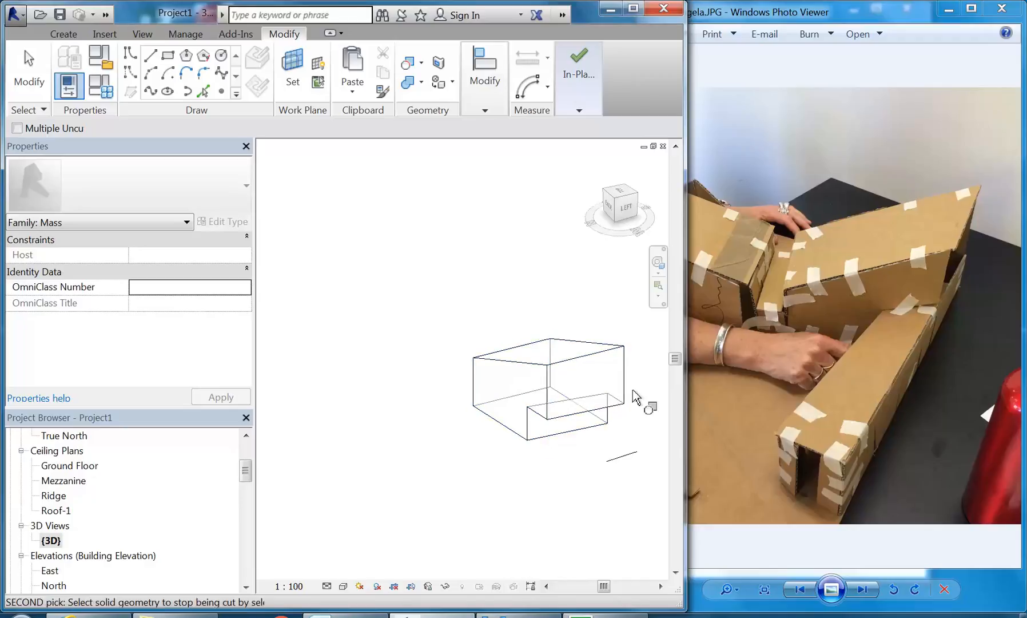
pyautogui.click(622, 410)
pyautogui.click(538, 411)
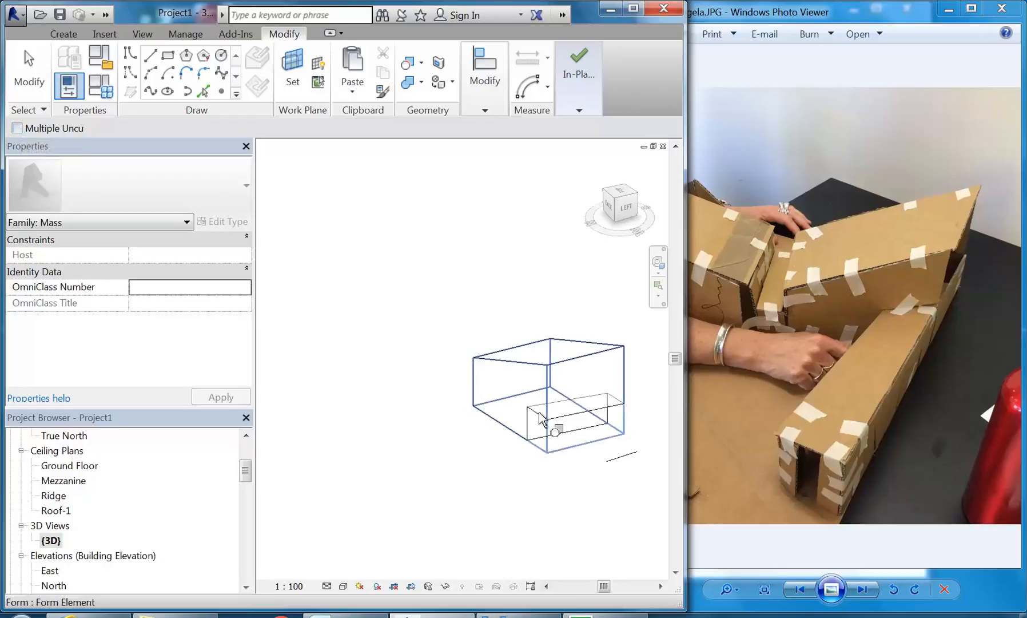
pyautogui.click(546, 443)
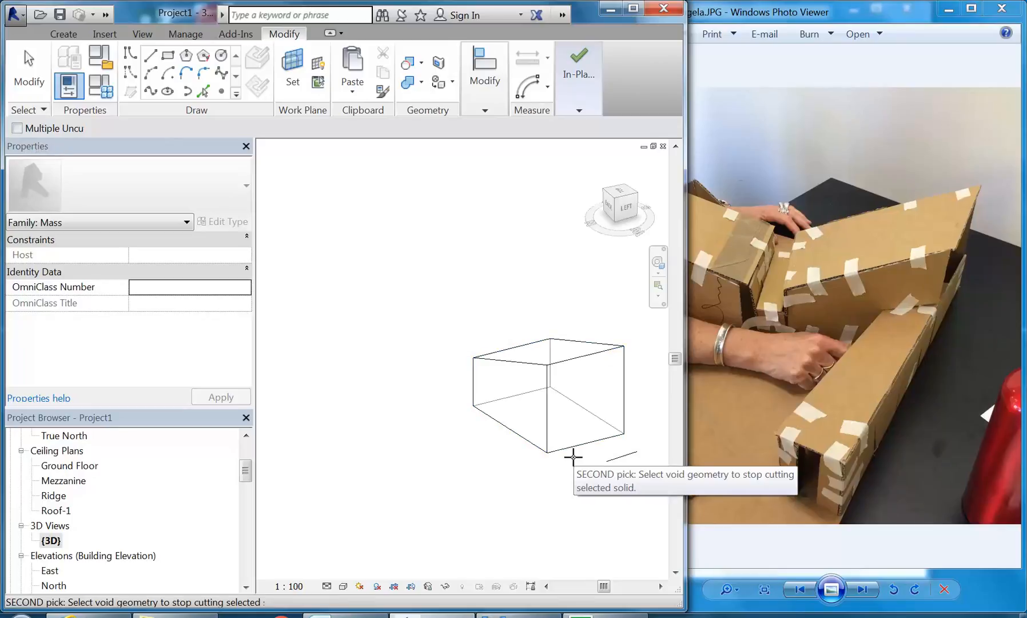
# - Try to run Uncut Geometry again on the box, then cancel the command
pyautogui.click(421, 64)
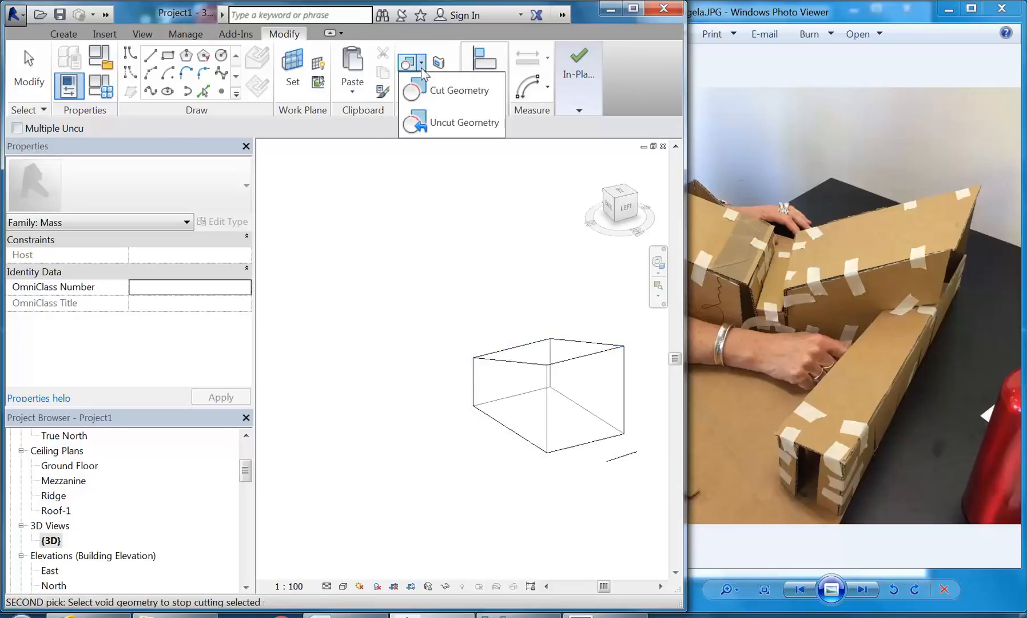
pyautogui.click(420, 121)
pyautogui.click(547, 450)
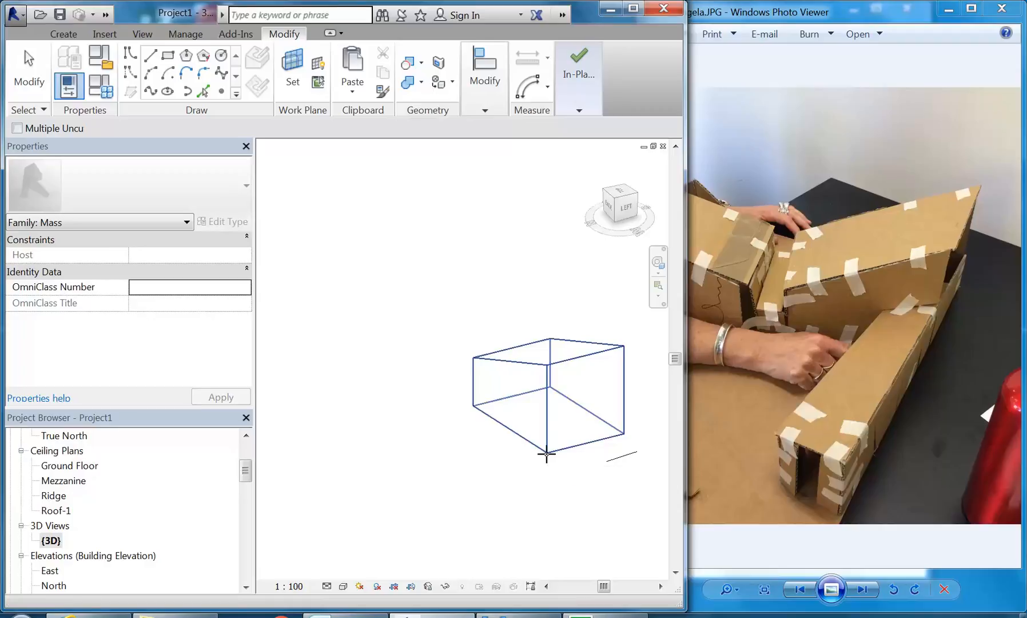
pyautogui.rightClick(448, 303)
pyautogui.click(466, 316)
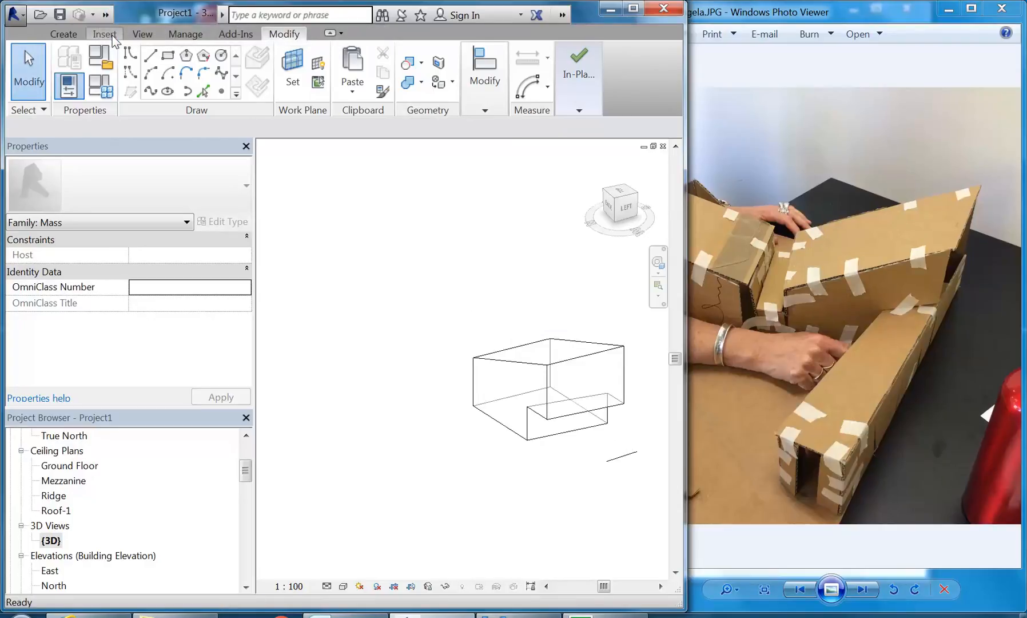
# - Undo the solid-to-void change on the deepened bar form
pyautogui.click(112, 35)
pyautogui.click(105, 14)
pyautogui.click(109, 35)
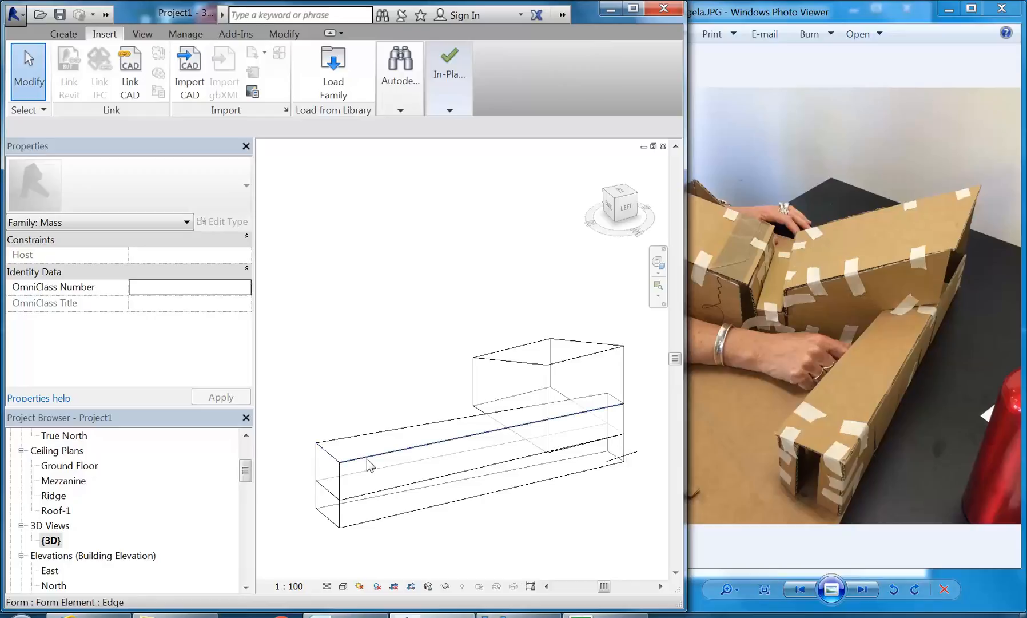
# - Widen the original bar form by pulling its long outer side face outward, to about 13877 at the near end and 11862 at the far end
pyautogui.press('Tab')
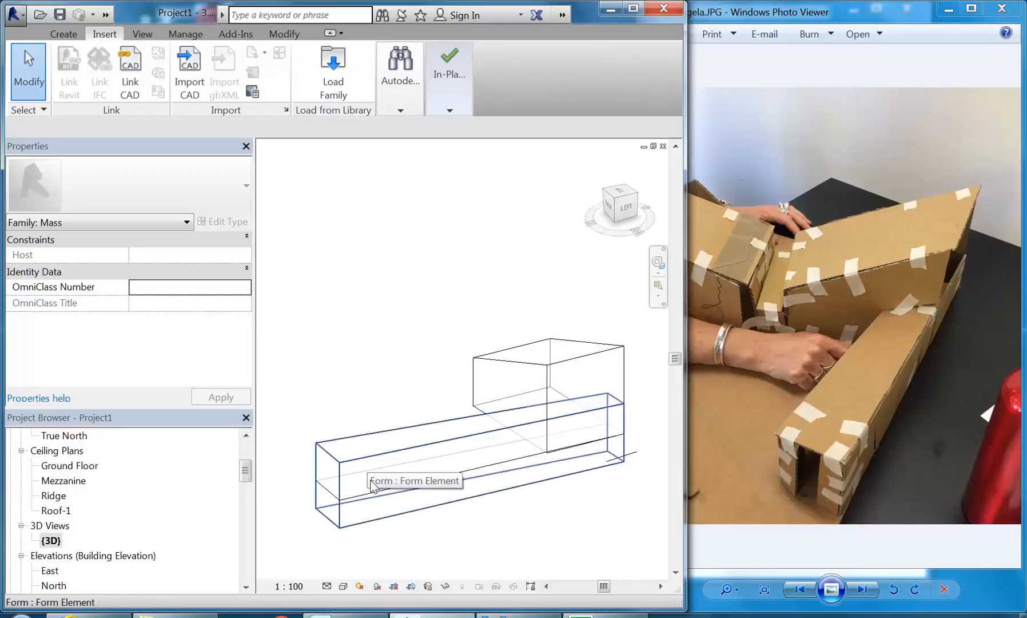
pyautogui.click(378, 492)
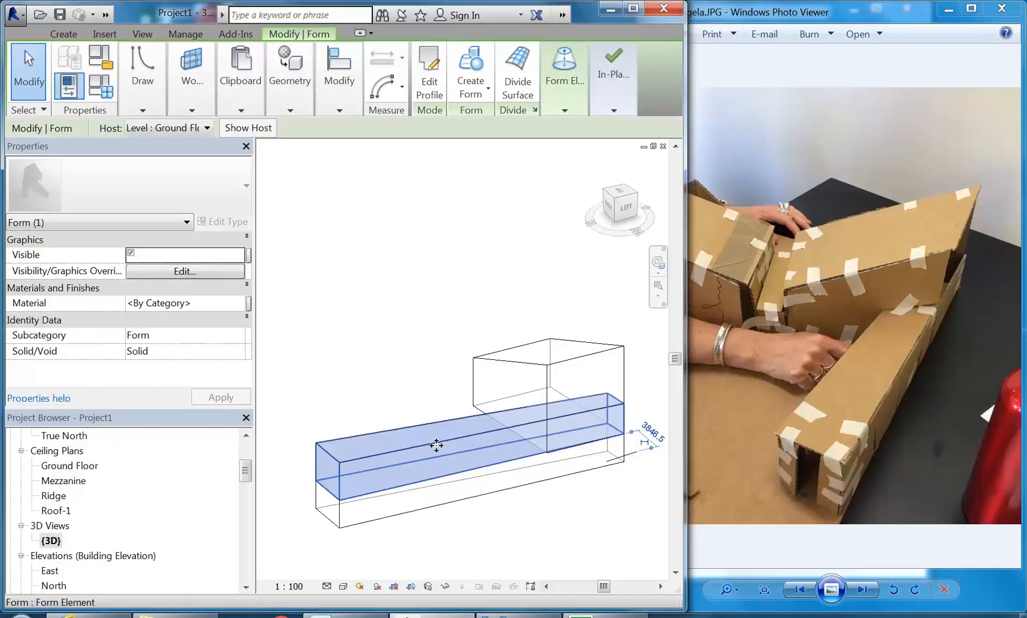
pyautogui.press('Tab')
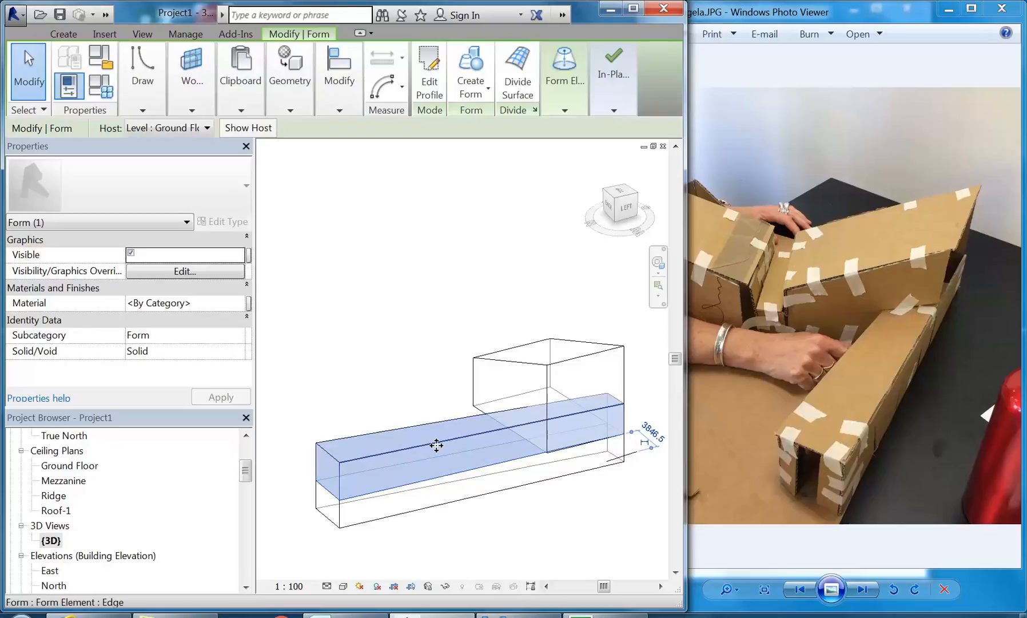
pyautogui.press('Tab')
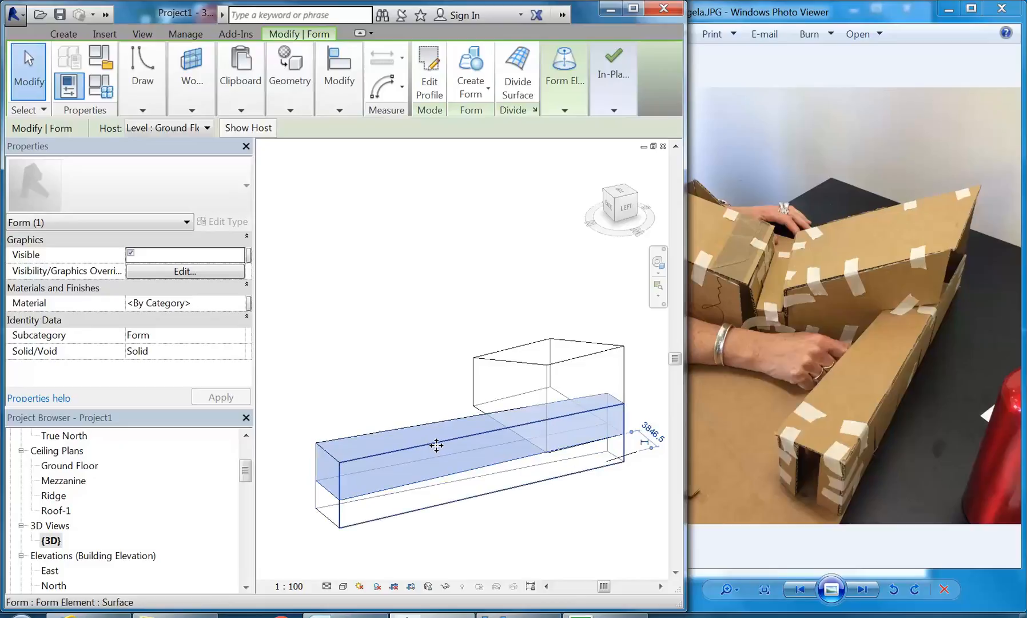
pyautogui.press('Tab')
pyautogui.click(436, 445)
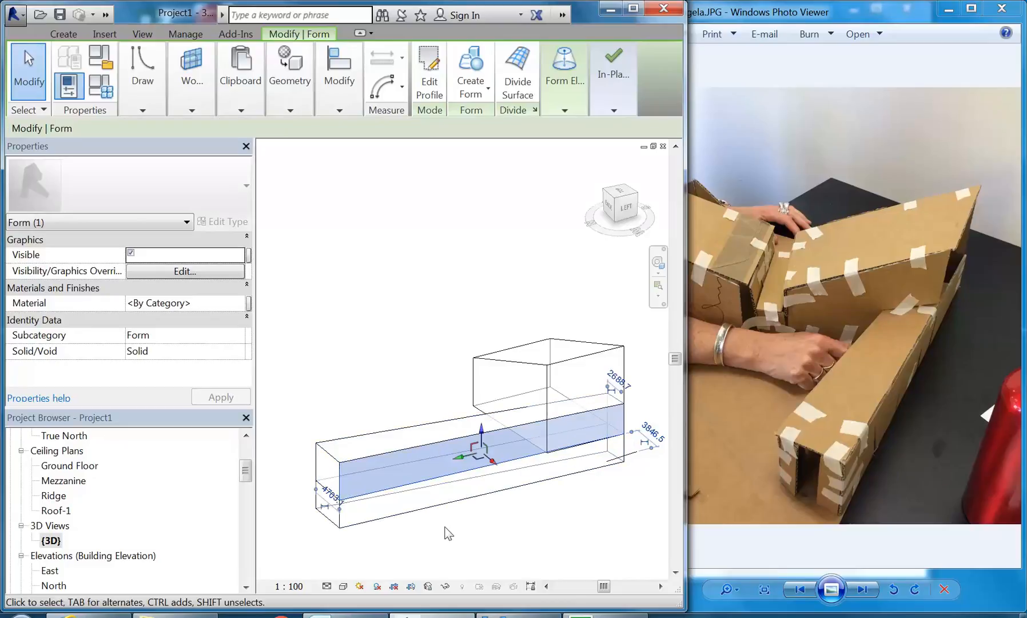
pyautogui.moveTo(493, 464); pyautogui.dragTo(543, 496)
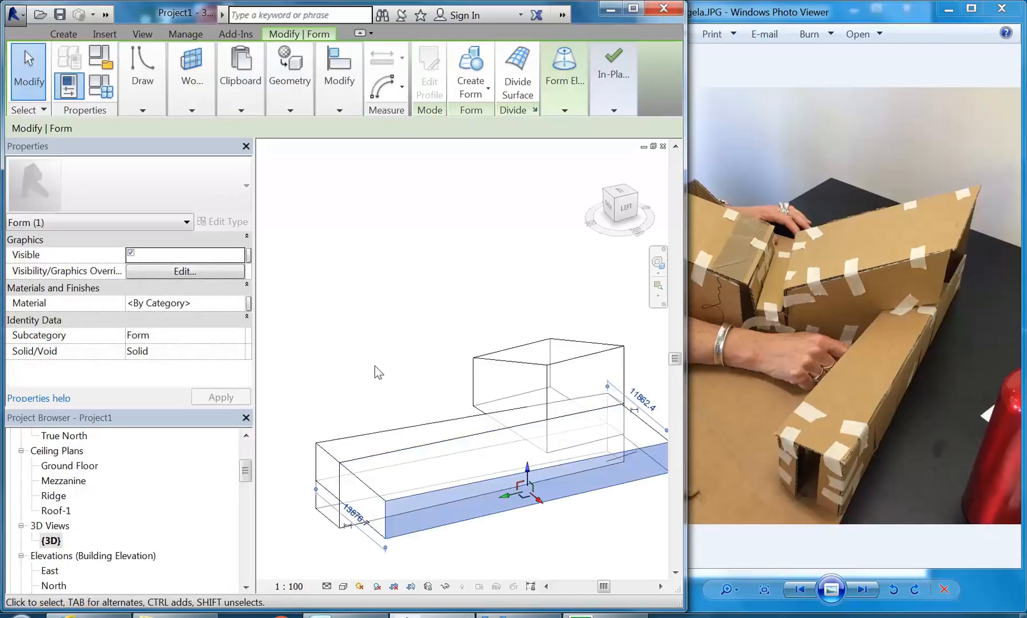
pyautogui.click(373, 366)
pyautogui.moveTo(382, 374); pyautogui.dragTo(399, 362, button='middle')
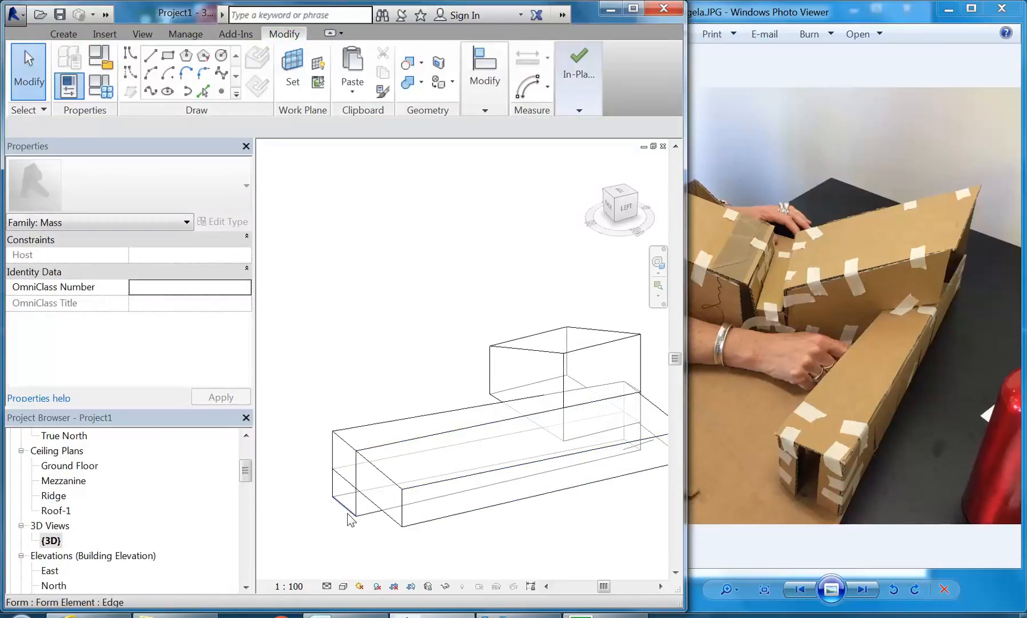
pyautogui.click(422, 63)
pyautogui.click(440, 123)
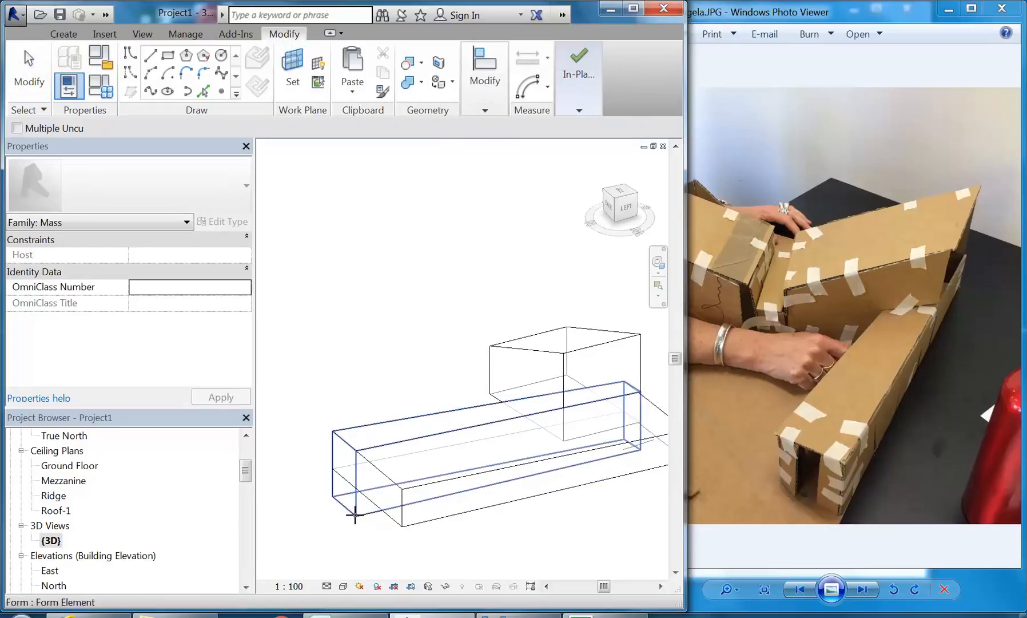
pyautogui.rightClick(355, 357)
pyautogui.click(371, 363)
pyautogui.rightClick(372, 363)
pyautogui.click(382, 369)
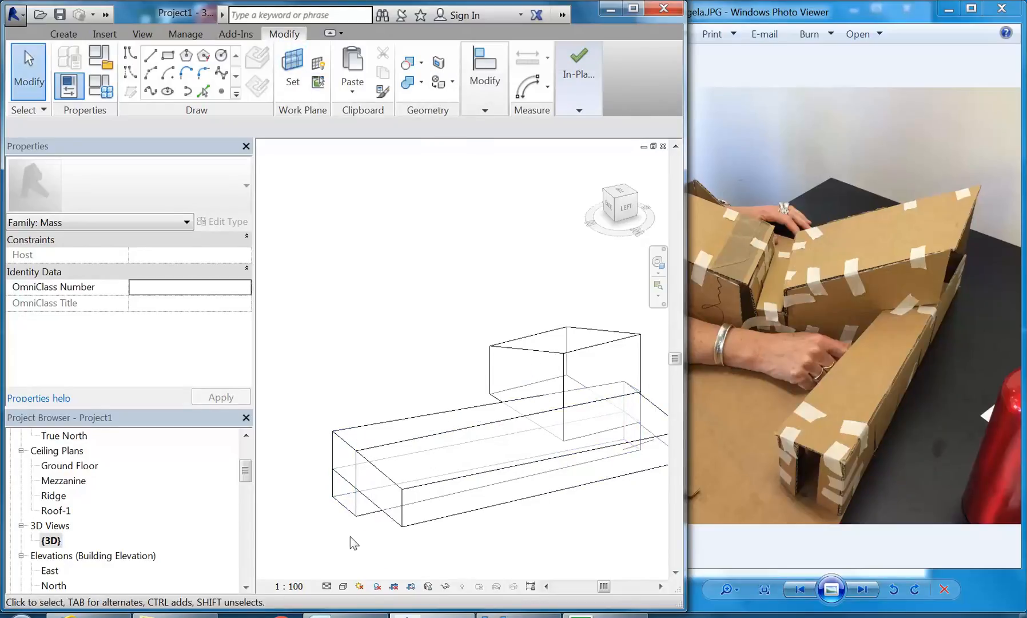
# - Change the deepened bar form's Solid/Void property to Void, unjoining the elements
pyautogui.click(372, 516)
pyautogui.click(239, 352)
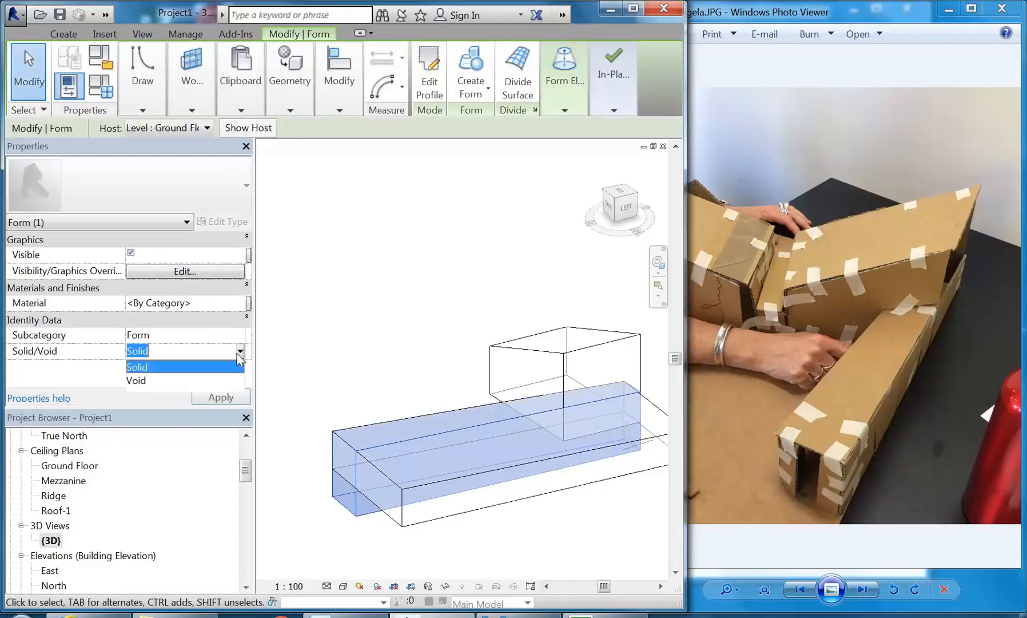
pyautogui.click(203, 379)
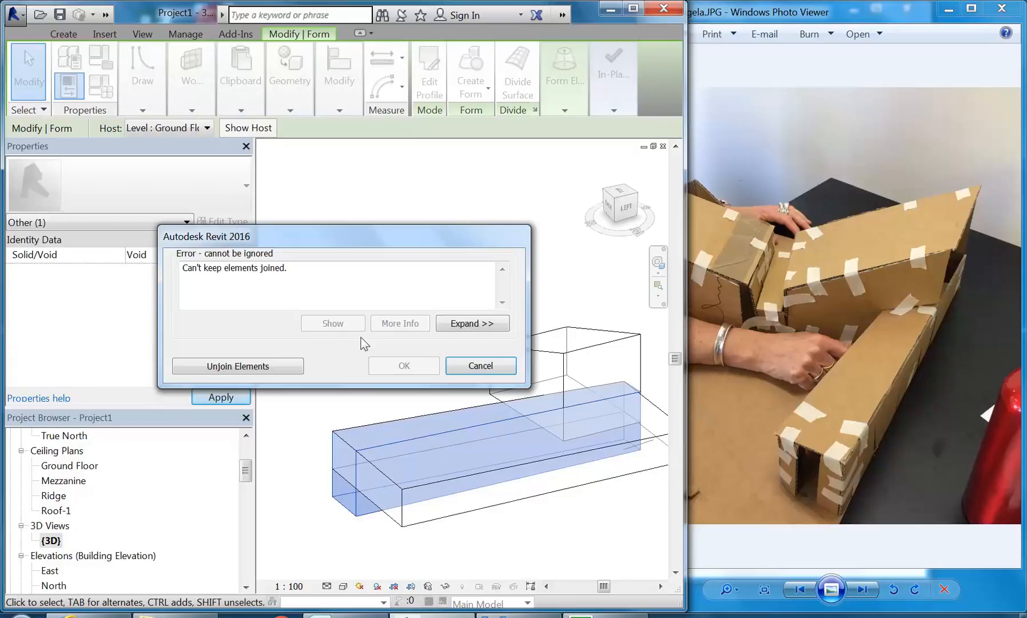
pyautogui.click(273, 366)
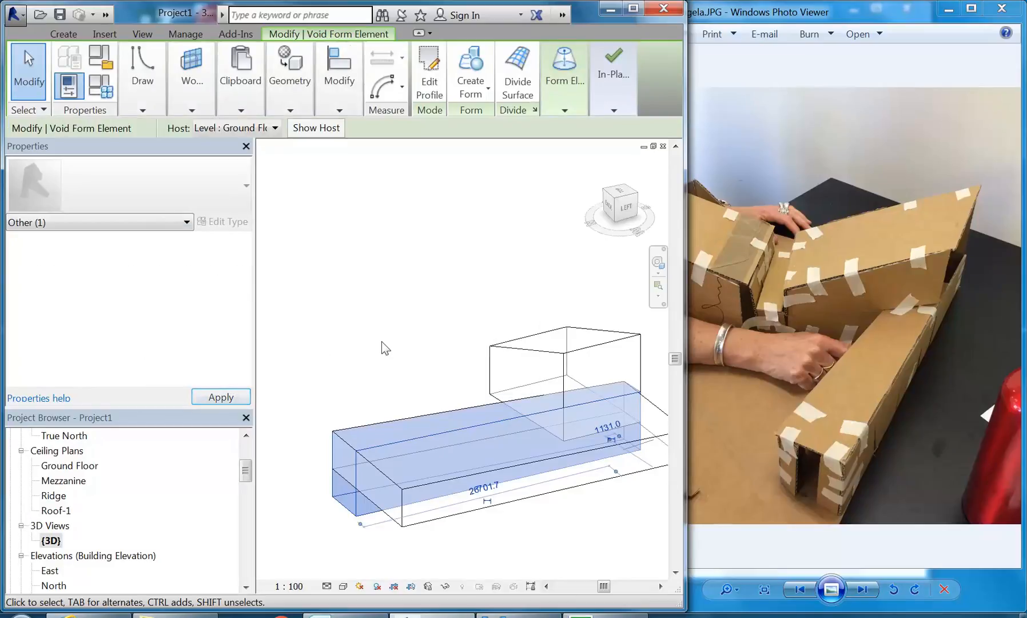
# - Narrow the original bar form by pulling its long outer side face inward, to about 6577 at the near end and 4562 at the far end
pyautogui.press('Escape')
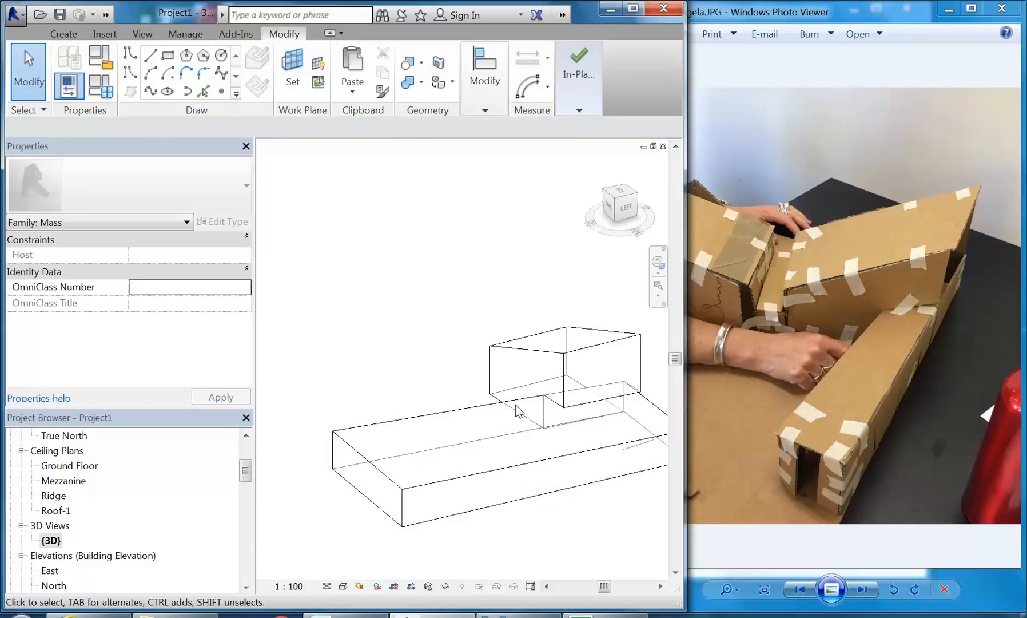
pyautogui.scroll(3, 507, 409)
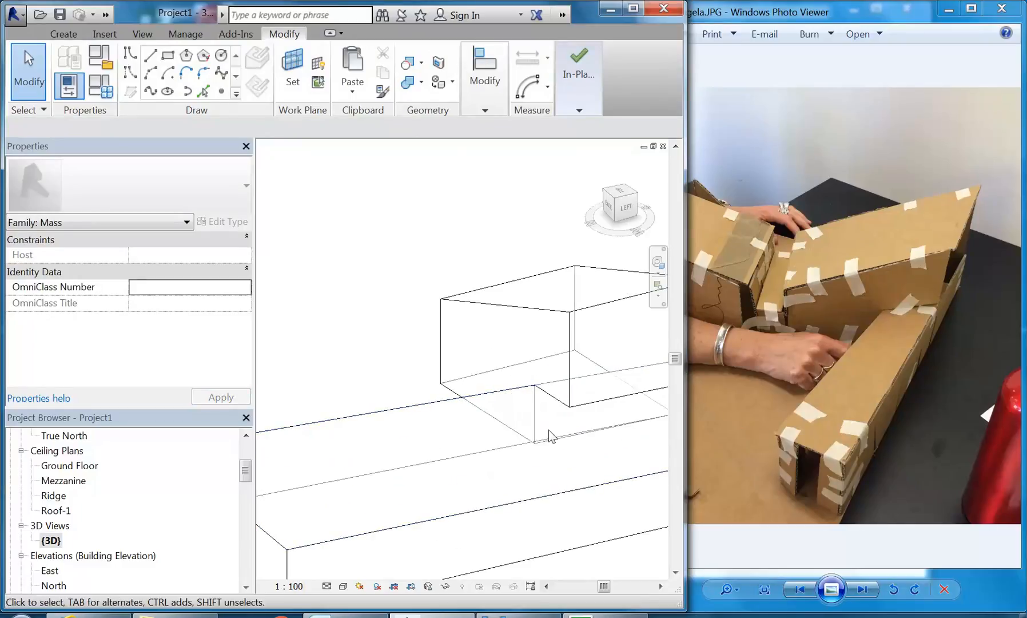
pyautogui.scroll(-3, 507, 413)
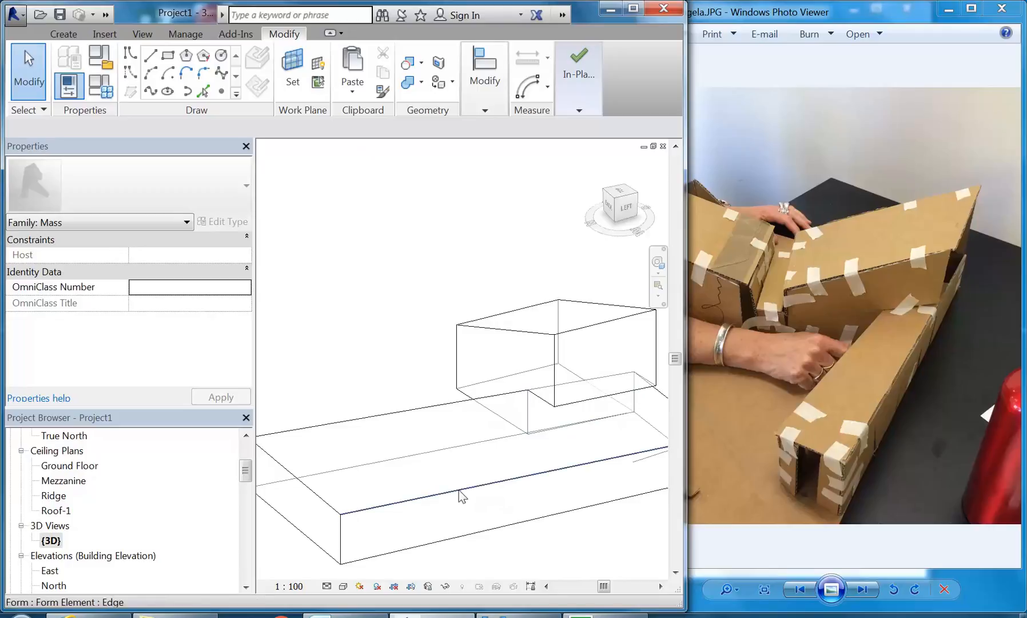
pyautogui.press('Tab')
pyautogui.press('Tab')
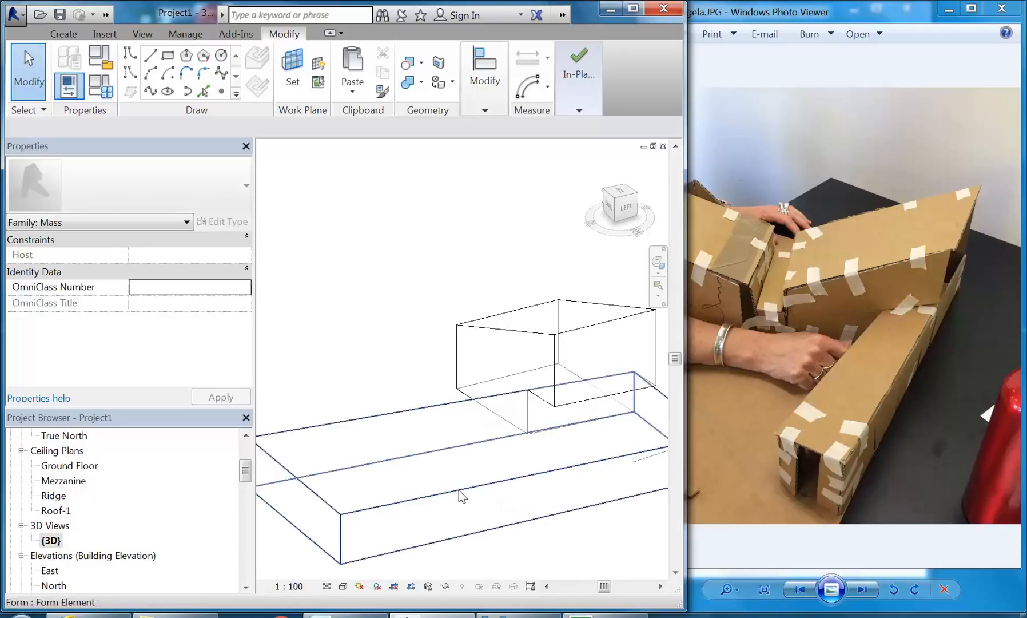
pyautogui.click(459, 490)
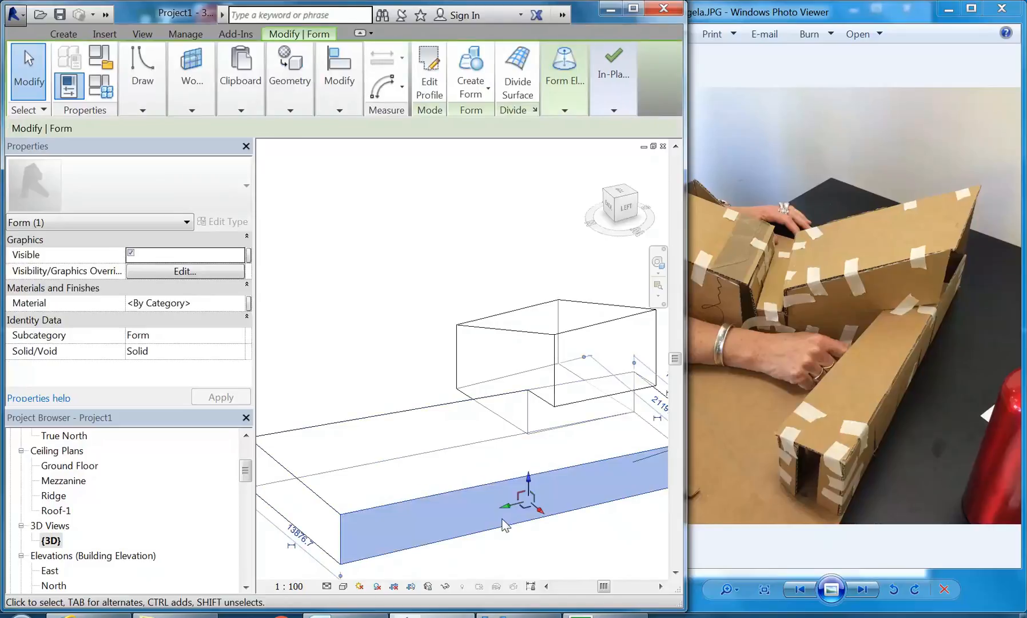
pyautogui.moveTo(507, 489); pyautogui.dragTo(485, 465)
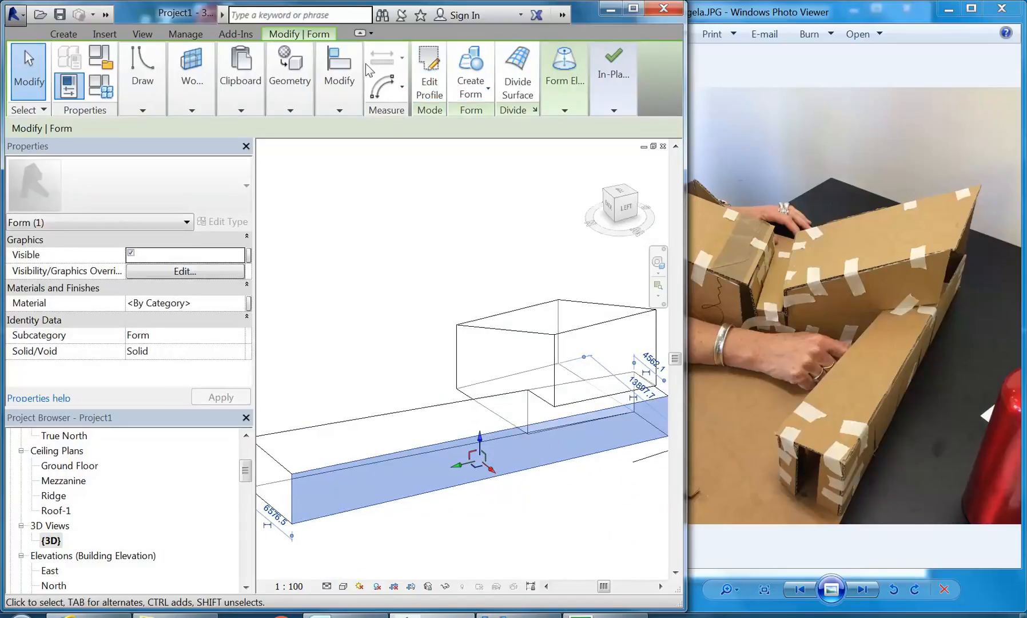
# - Align the bar form's long outer side face with the adjacent side face of the box
pyautogui.click(321, 70)
pyautogui.click(328, 137)
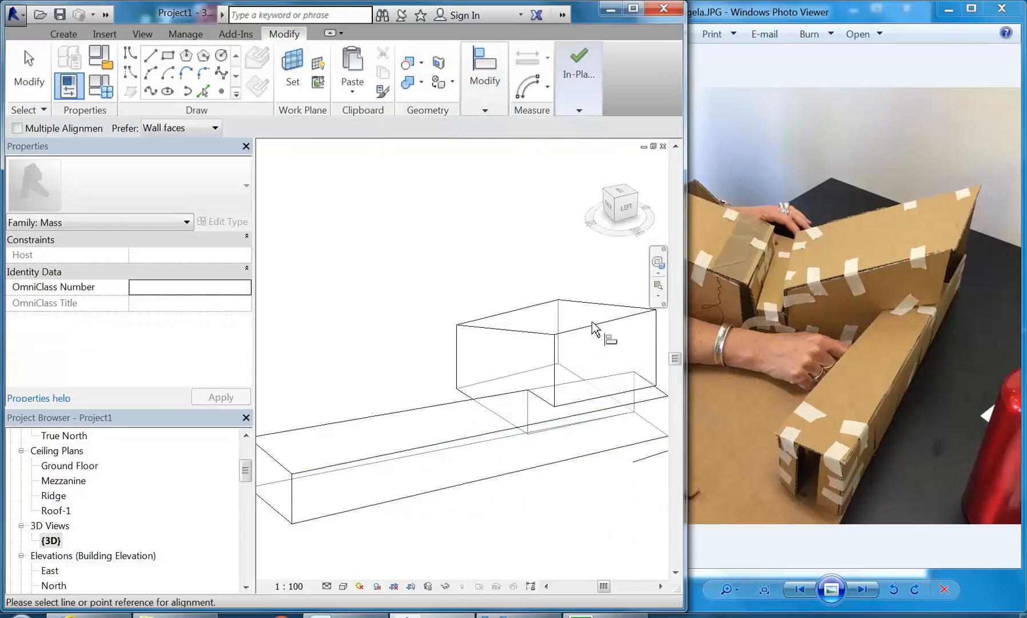
pyautogui.click(581, 388)
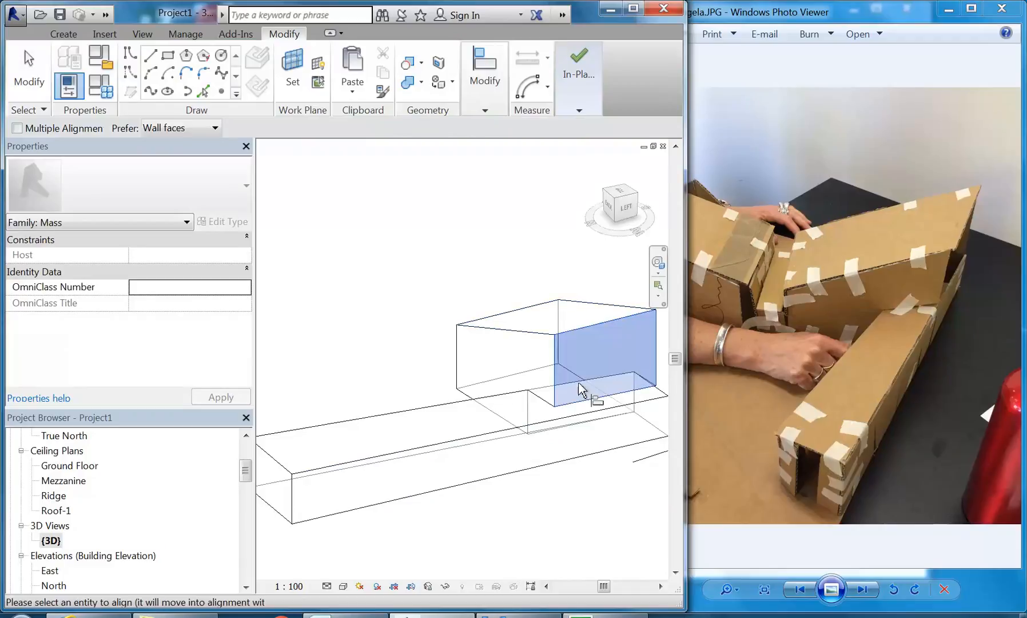
pyautogui.click(546, 471)
pyautogui.rightClick(444, 262)
pyautogui.click(463, 268)
pyautogui.rightClick(462, 268)
pyautogui.click(477, 279)
pyautogui.scroll(-1, 422, 295)
pyautogui.keyDown('shift'); pyautogui.moveTo(422, 295); pyautogui.dragTo(461, 320, button='middle'); pyautogui.keyUp('shift')
pyautogui.rightClick(364, 207)
pyautogui.click(375, 216)
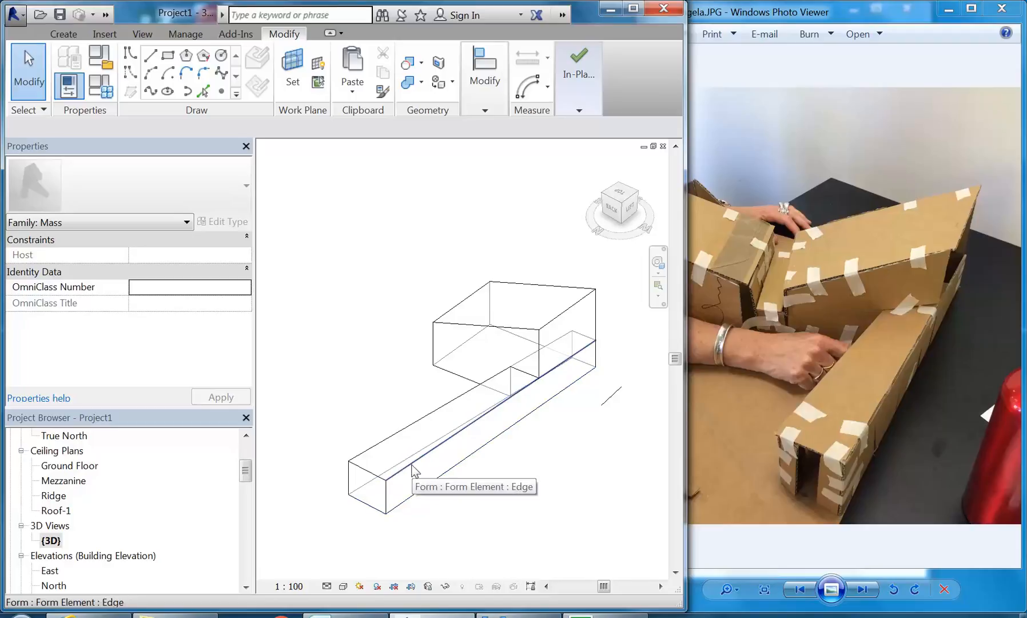
pyautogui.click(422, 63)
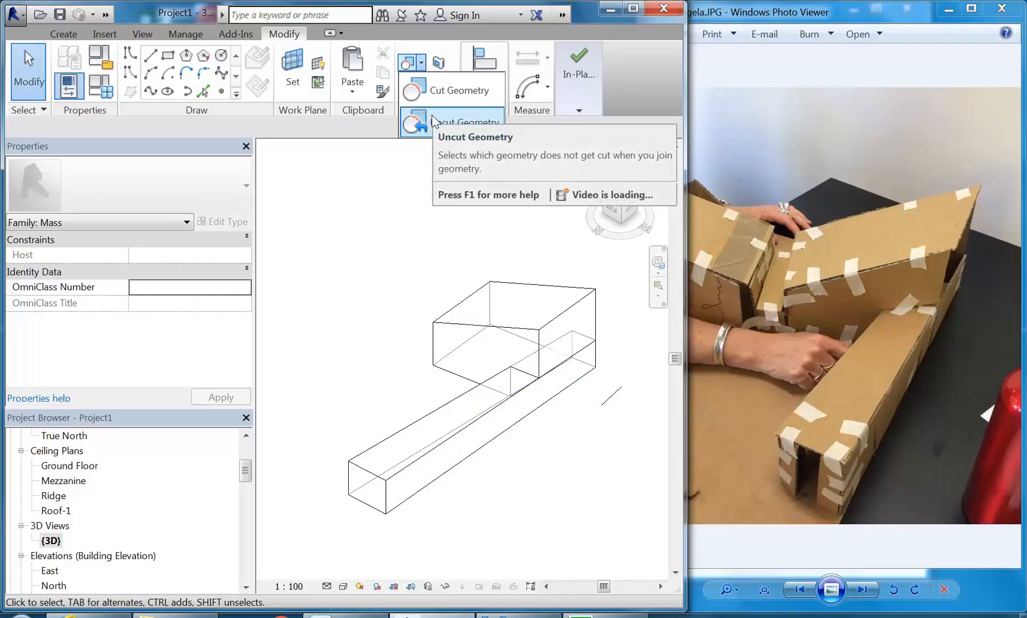
pyautogui.click(363, 319)
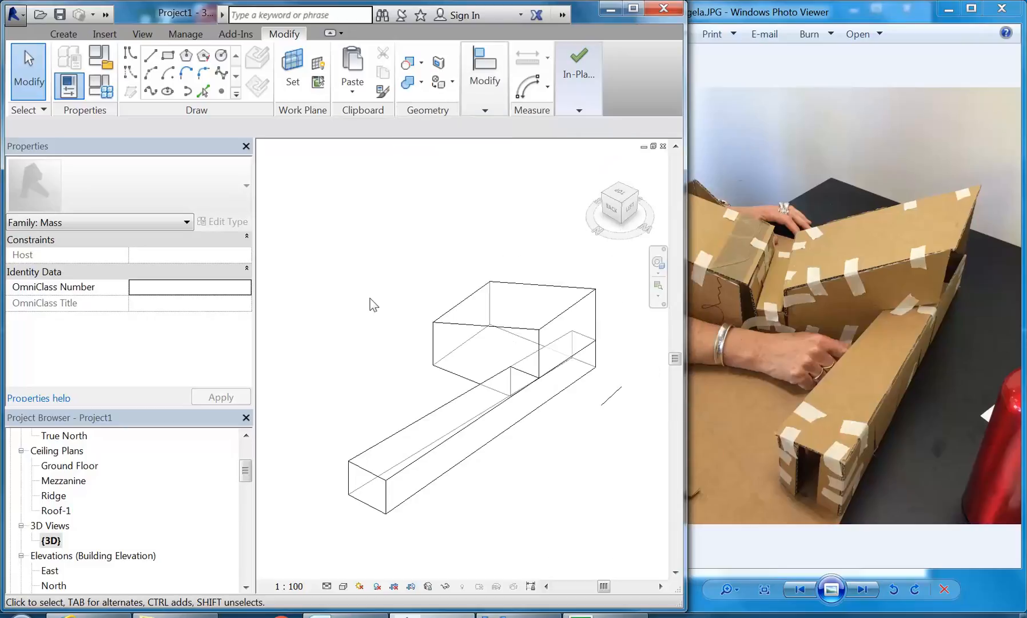
pyautogui.rightClick(369, 297)
pyautogui.rightClick(384, 298)
pyautogui.click(410, 311)
# - Set the 3D view's visual style to Shaded and examine the cut where the bar meets the box
pyautogui.keyDown('shift'); pyautogui.moveTo(409, 312); pyautogui.dragTo(578, 309, button='middle'); pyautogui.keyUp('shift')
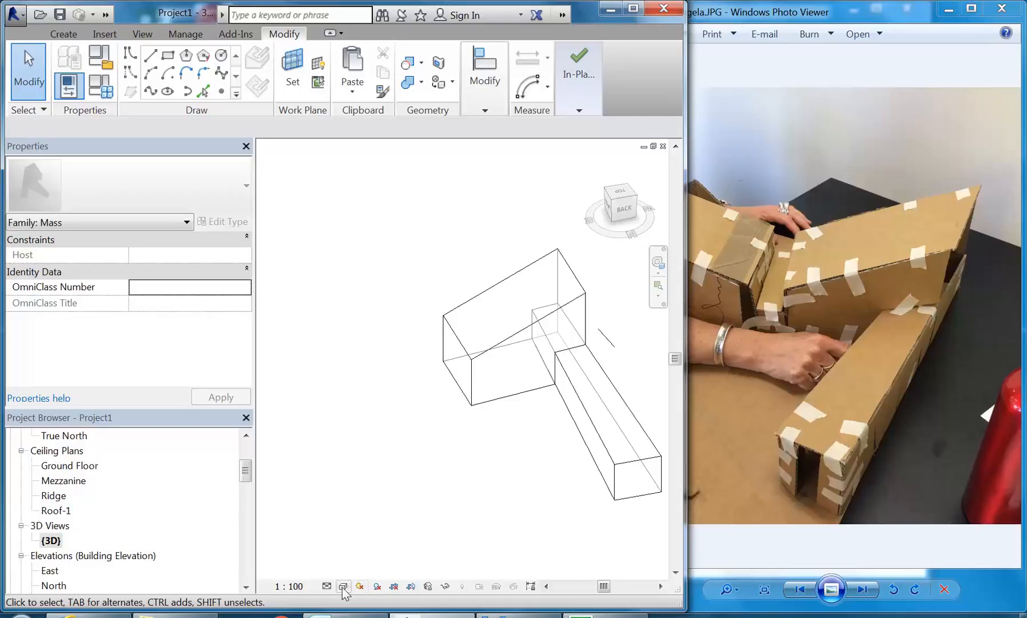
pyautogui.click(346, 587)
pyautogui.click(369, 522)
pyautogui.moveTo(420, 467)
pyautogui.keyDown('shift'); pyautogui.mouseDown(button='middle')
pyautogui.moveTo(467, 422)
pyautogui.moveTo(364, 416)
pyautogui.moveTo(369, 447)
pyautogui.moveTo(394, 437)
pyautogui.mouseUp(button='middle'); pyautogui.keyUp('shift')
pyautogui.scroll(2, 537, 358)
pyautogui.scroll(2, 537, 357)
pyautogui.keyDown('shift'); pyautogui.moveTo(385, 342); pyautogui.dragTo(514, 346, button='middle'); pyautogui.keyUp('shift')
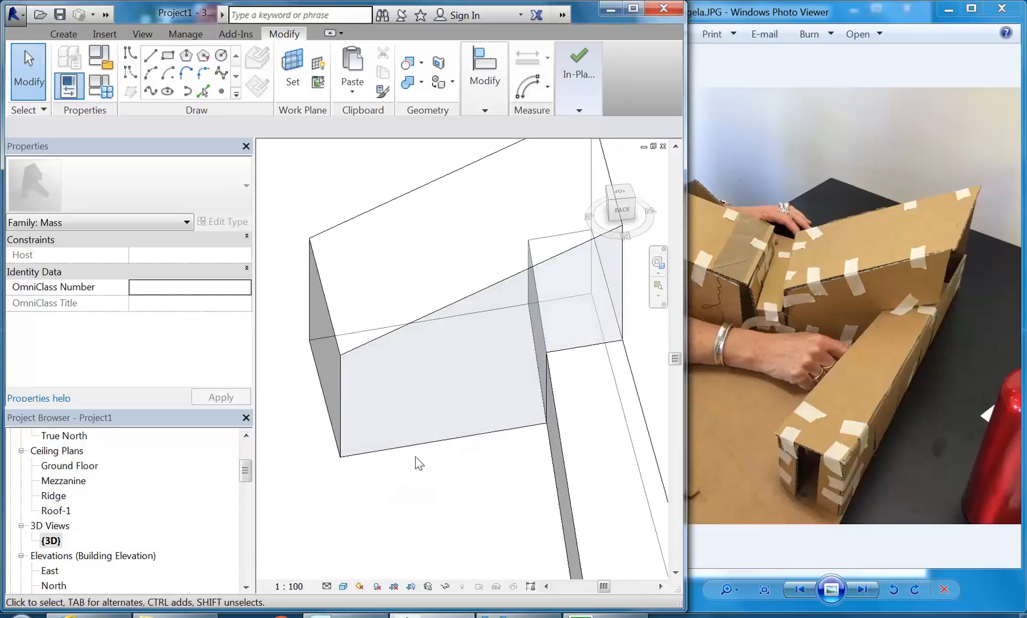
pyautogui.scroll(-2, 394, 440)
pyautogui.moveTo(395, 440)
pyautogui.keyDown('shift'); pyautogui.mouseDown(button='middle')
pyautogui.moveTo(420, 440)
pyautogui.moveTo(390, 450)
pyautogui.mouseUp(button='middle'); pyautogui.keyUp('shift')
pyautogui.scroll(-1, 389, 449)
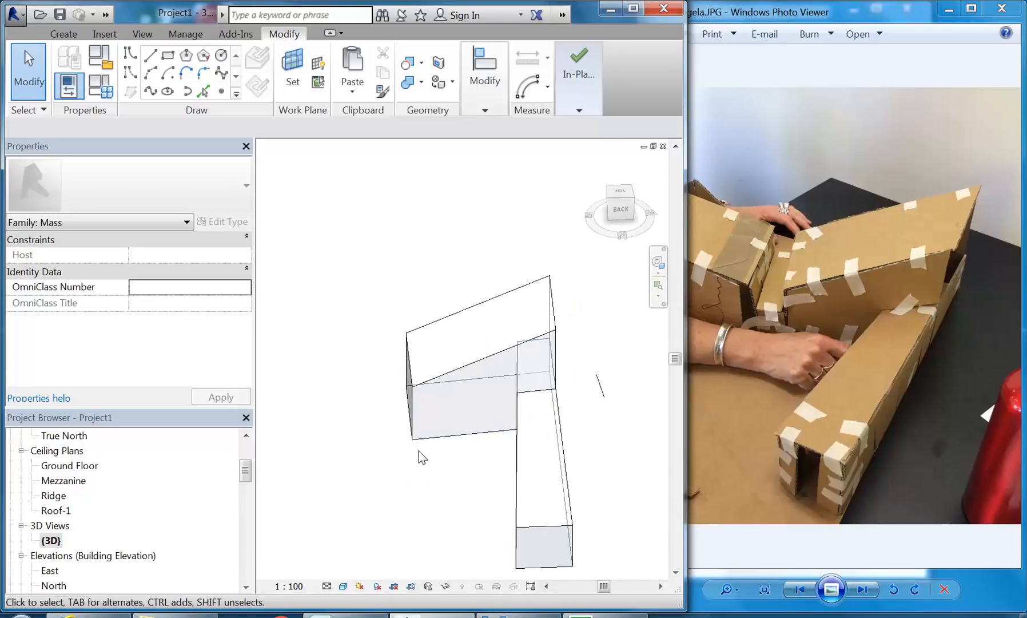
# - Check the cardboard model photo and open the Ground Floor floor plan at the free end of the box
pyautogui.click(804, 382)
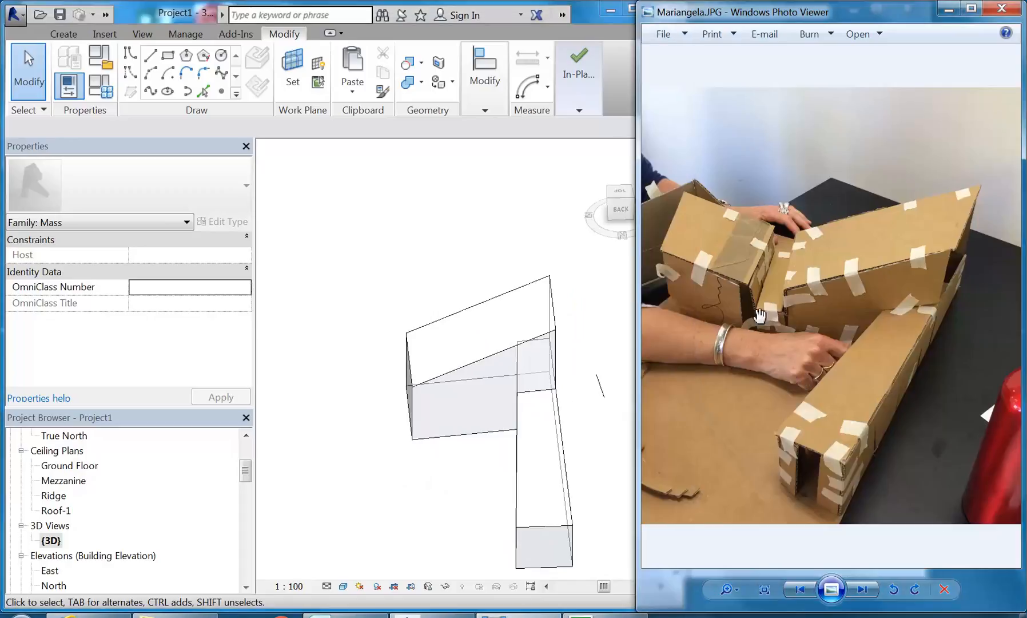
pyautogui.click(469, 501)
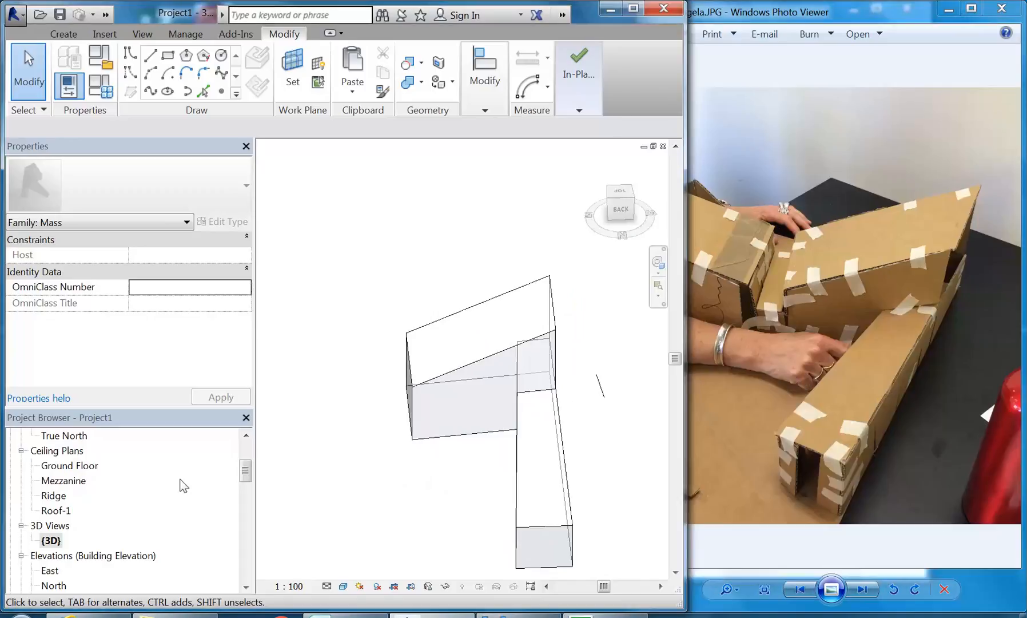
pyautogui.click(85, 468)
pyautogui.scroll(4, 85, 468)
pyautogui.doubleClick(75, 480)
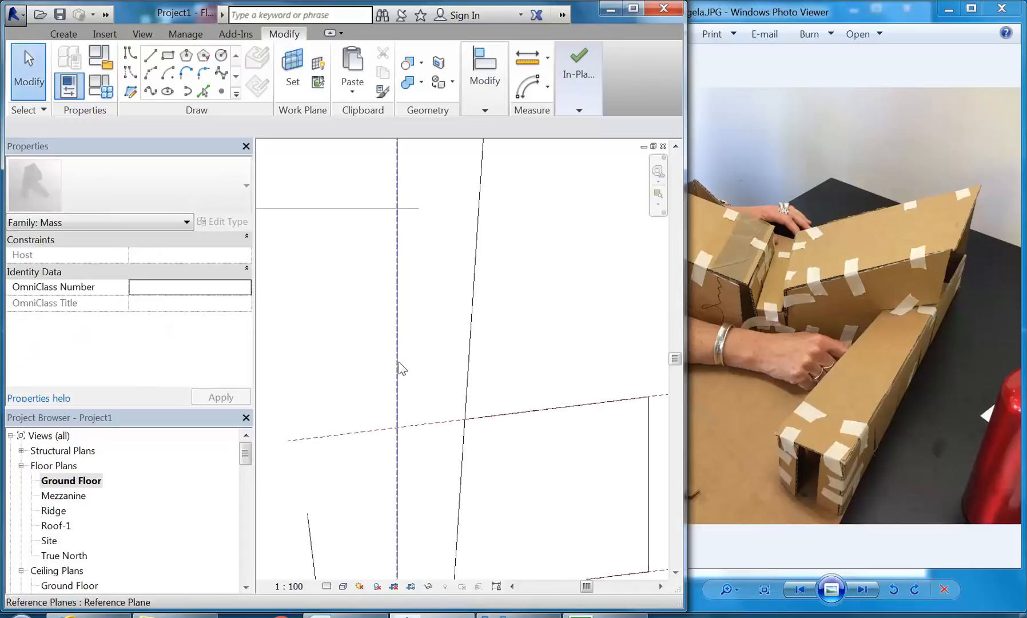
pyautogui.scroll(-3, 418, 362)
pyautogui.moveTo(428, 368); pyautogui.dragTo(357, 354, button='middle')
pyautogui.scroll(2, 463, 372)
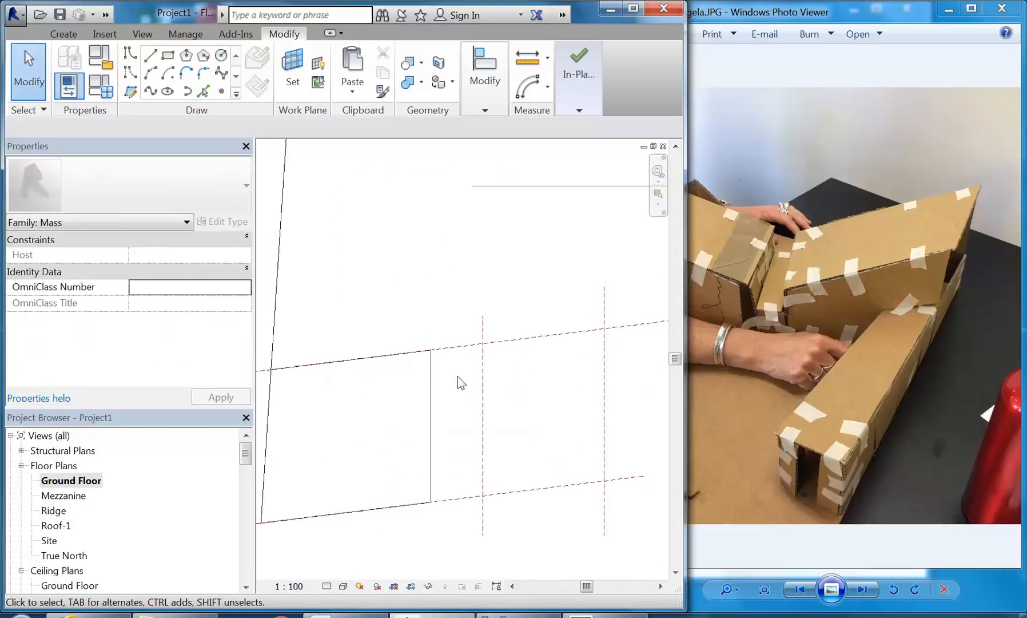
# - Draw a closed four-sided line profile between the slanted reference planes, from the box's end edge to the nearest vertical reference plane, about 2864 wide
pyautogui.click(150, 57)
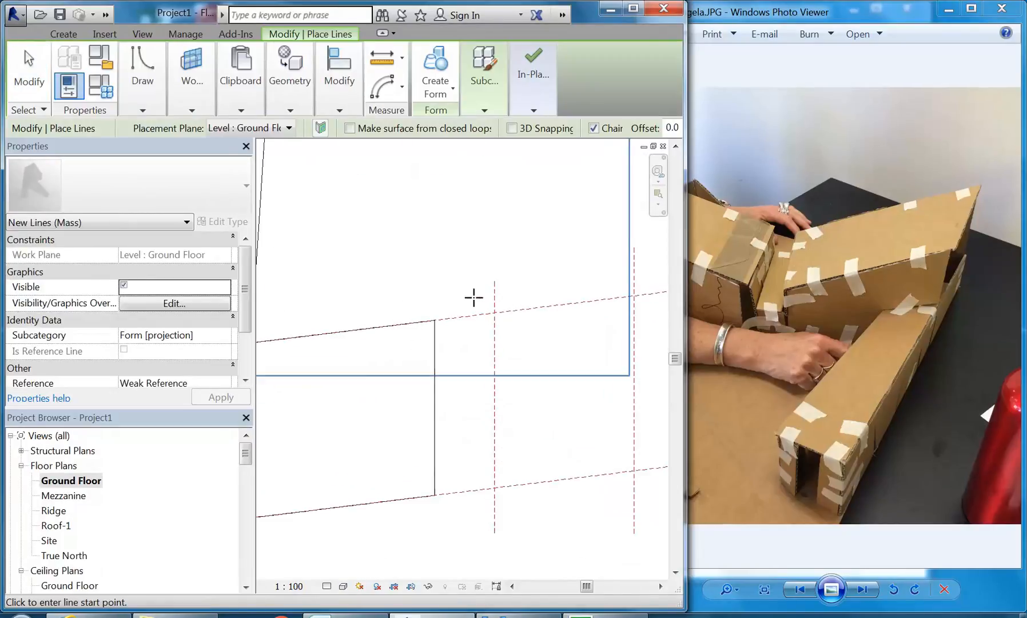
pyautogui.click(494, 312)
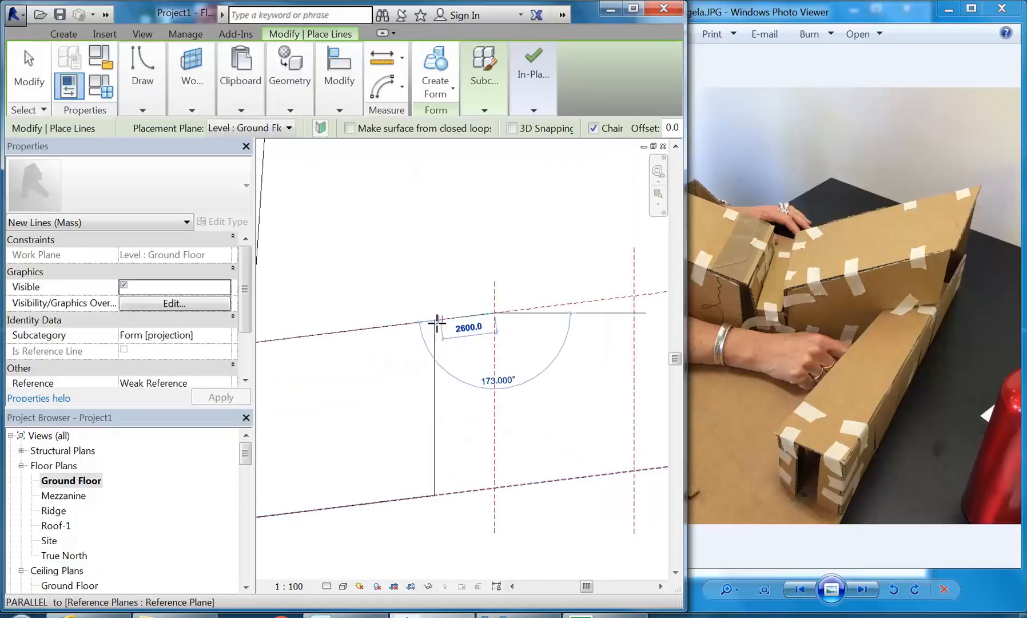
pyautogui.click(435, 320)
pyautogui.click(436, 495)
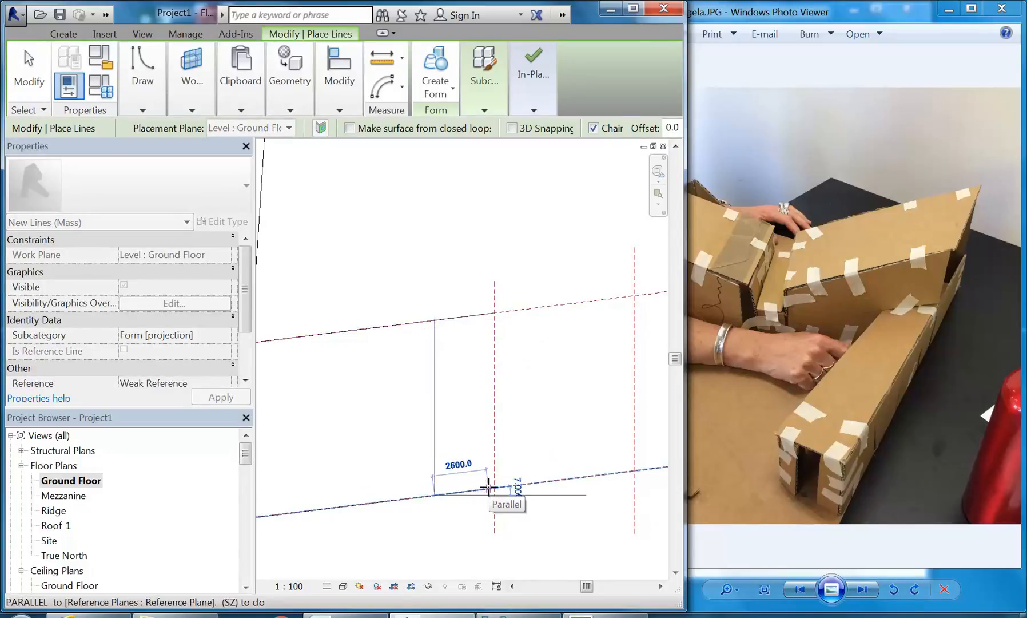
pyautogui.click(494, 460)
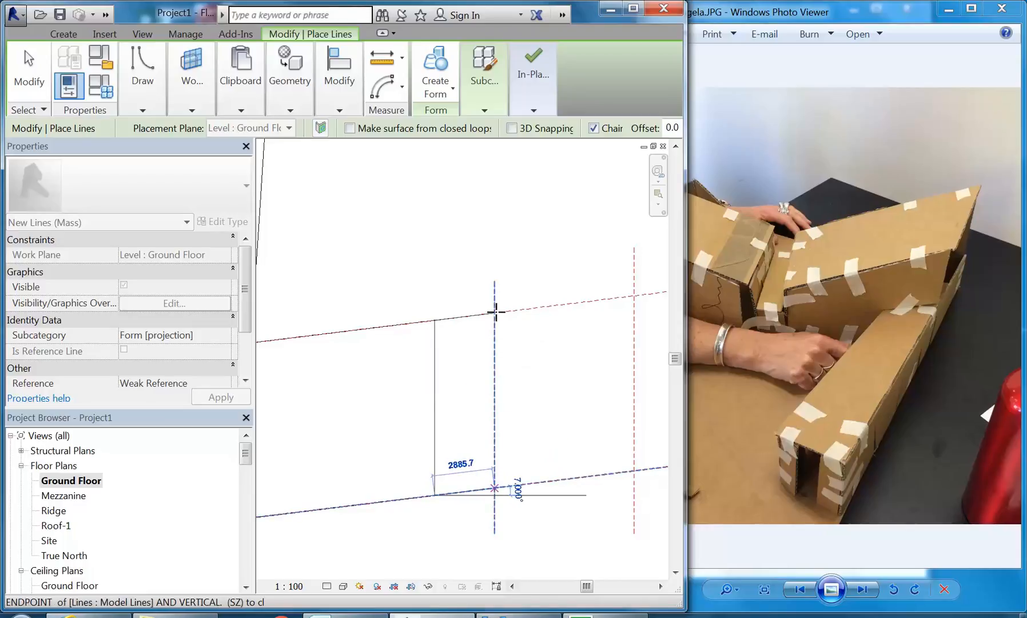
pyautogui.click(496, 309)
pyautogui.press('Escape')
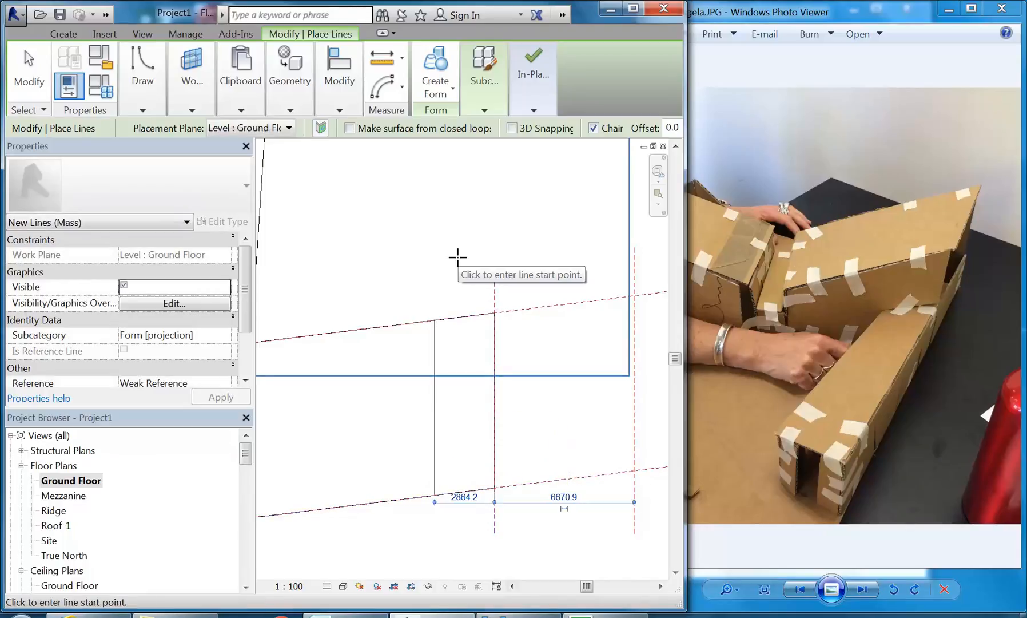
pyautogui.rightClick(458, 259)
pyautogui.click(493, 276)
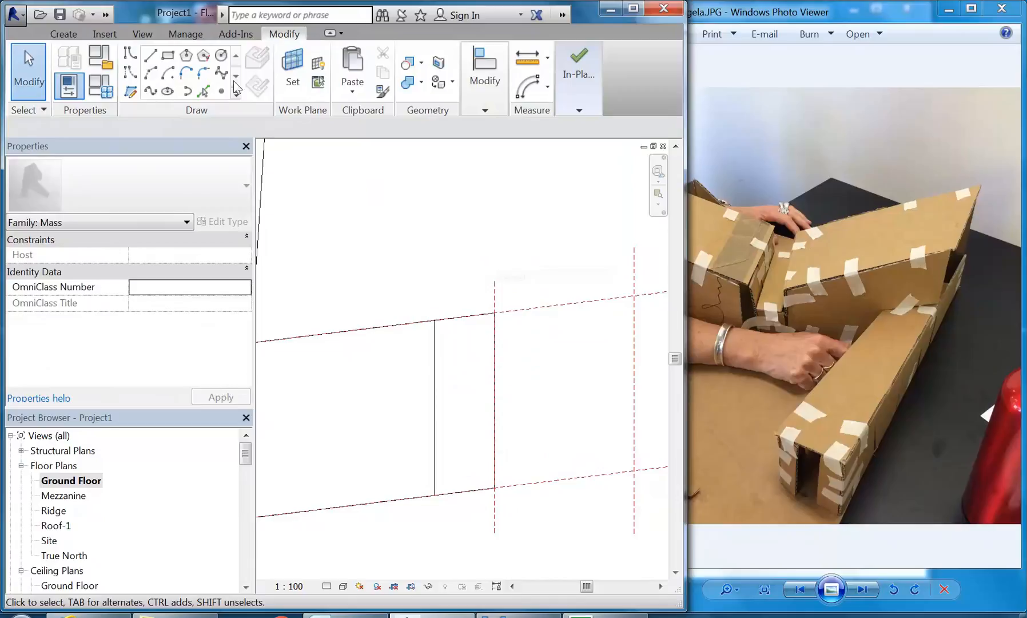
# - Create a solid form from the four-line profile in 3D and pull its top face to a height of about 3729
pyautogui.click(106, 17)
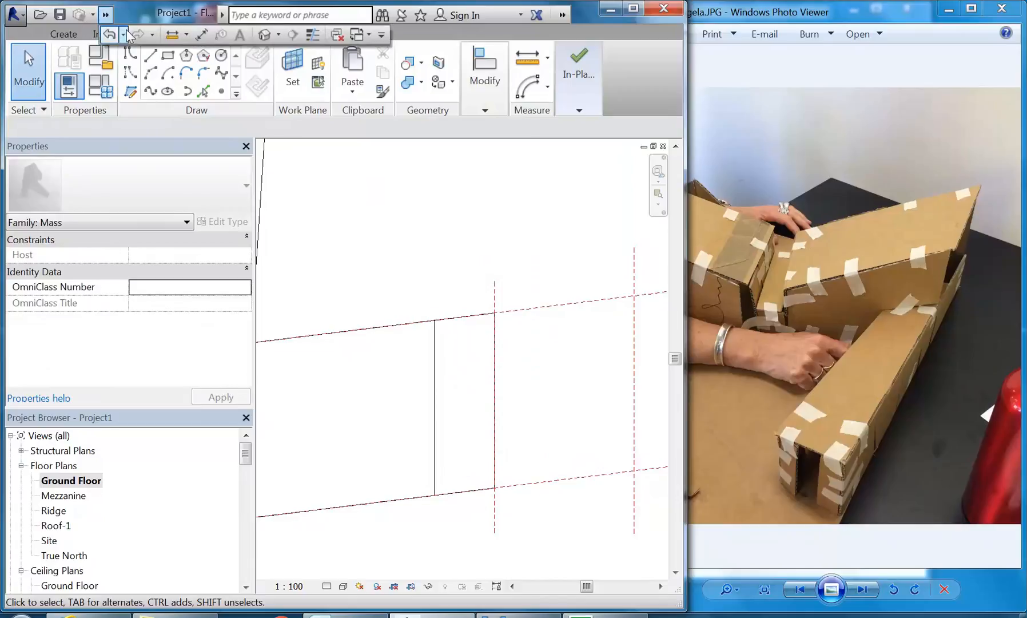
pyautogui.click(264, 36)
pyautogui.press('Tab')
pyautogui.click(374, 449)
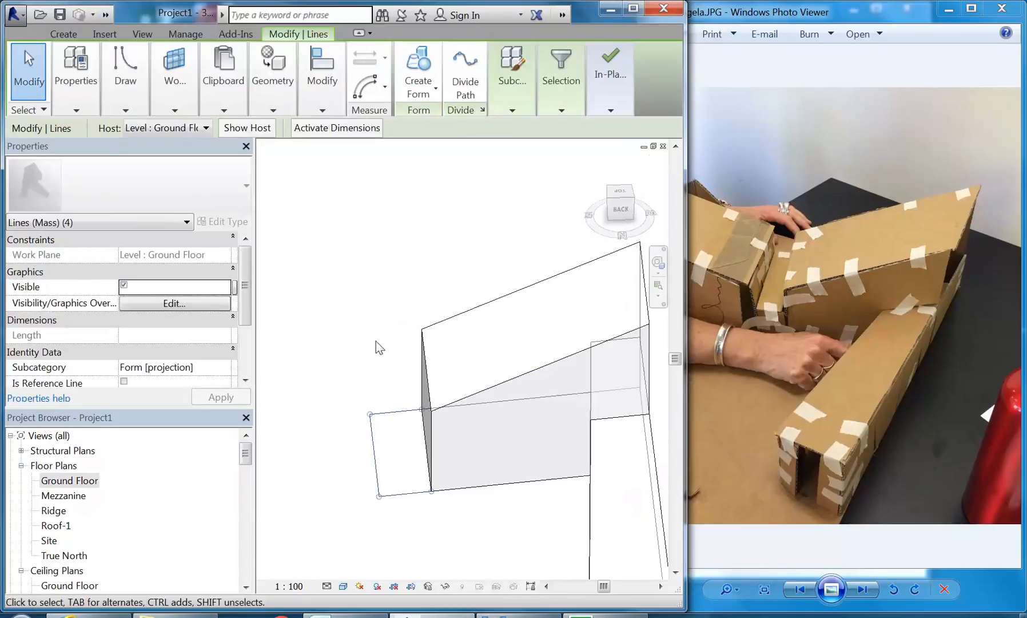
pyautogui.click(423, 62)
pyautogui.keyDown('shift'); pyautogui.moveTo(356, 326); pyautogui.dragTo(421, 386, button='middle'); pyautogui.keyUp('shift')
pyautogui.moveTo(421, 386); pyautogui.dragTo(382, 293)
pyautogui.scroll(-3, 395, 292)
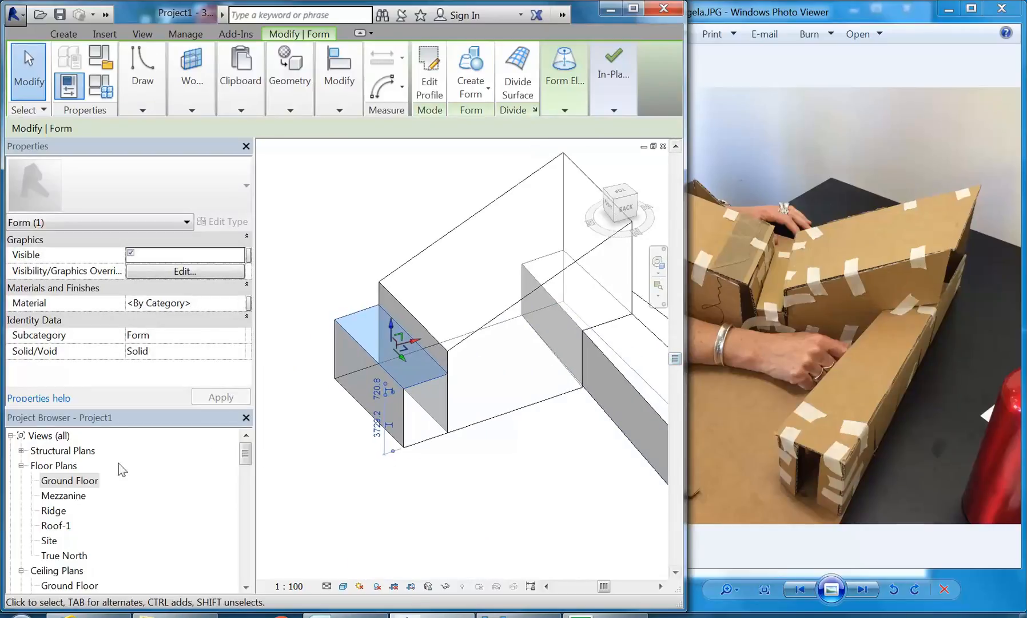
# - Return to the Ground Floor plan and shift the reference photo to show more of the cardboard model's end block
pyautogui.doubleClick(85, 480)
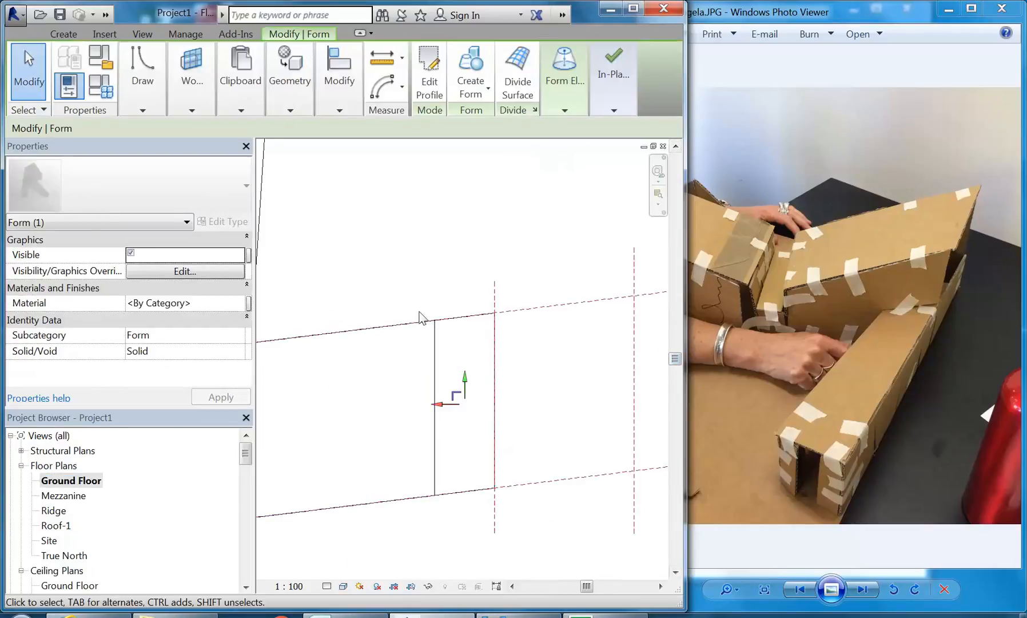
pyautogui.moveTo(734, 330); pyautogui.dragTo(793, 351)
pyautogui.moveTo(449, 223); pyautogui.dragTo(386, 257, button='middle')
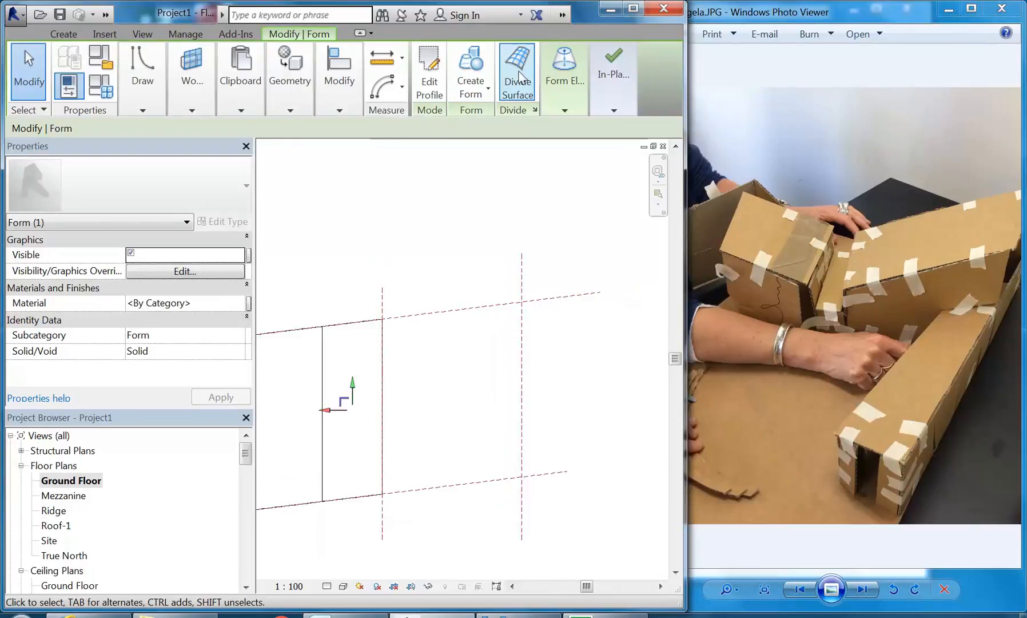
# - Draw a closed four-sided line profile between the two vertical and two slanted reference planes, continuing from the low link block
pyautogui.moveTo(142, 85)
pyautogui.click(144, 128)
pyautogui.scroll(2, 380, 312)
pyautogui.click(367, 296)
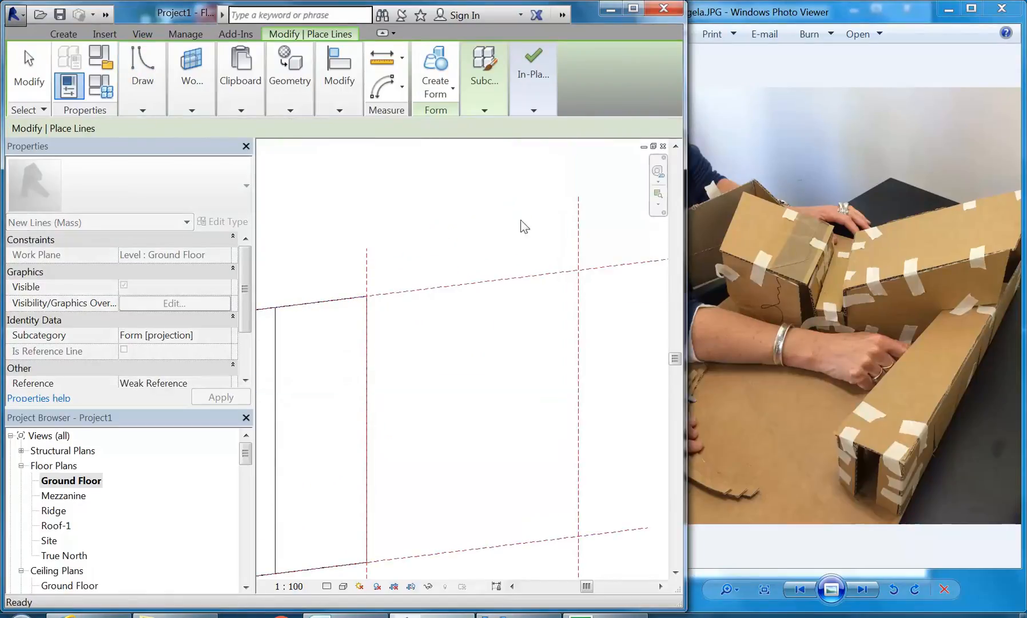
pyautogui.press('Escape')
pyautogui.scroll(-1, 487, 237)
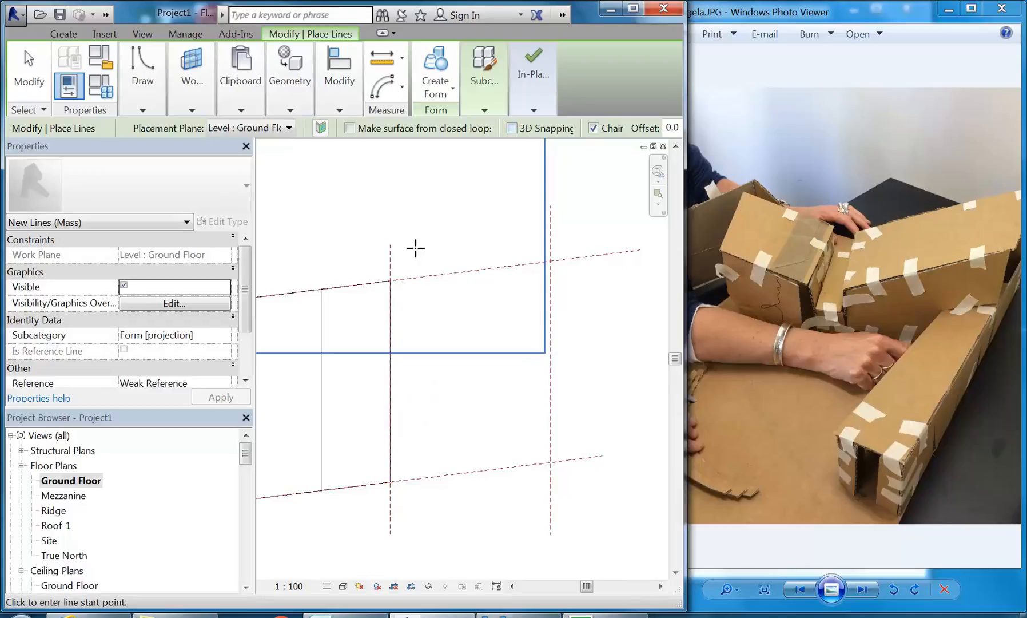
pyautogui.click(389, 280)
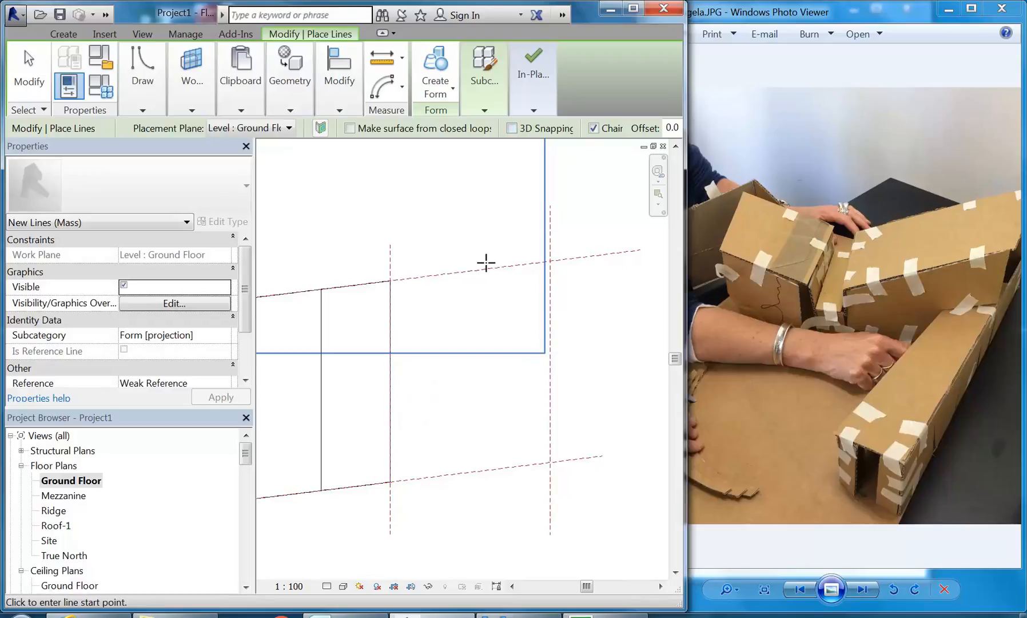
pyautogui.click(549, 260)
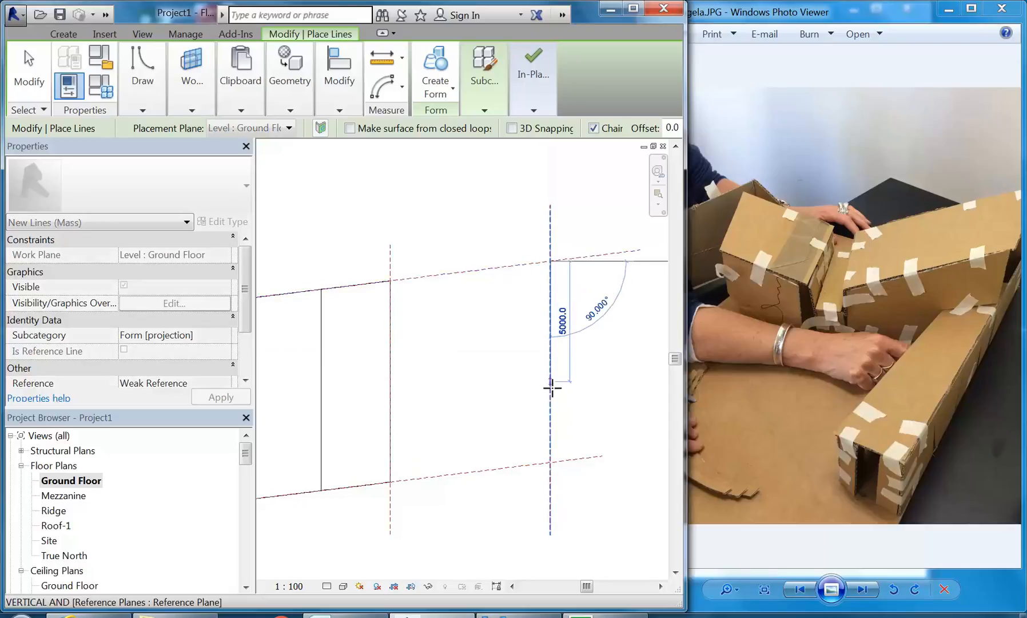
pyautogui.click(548, 462)
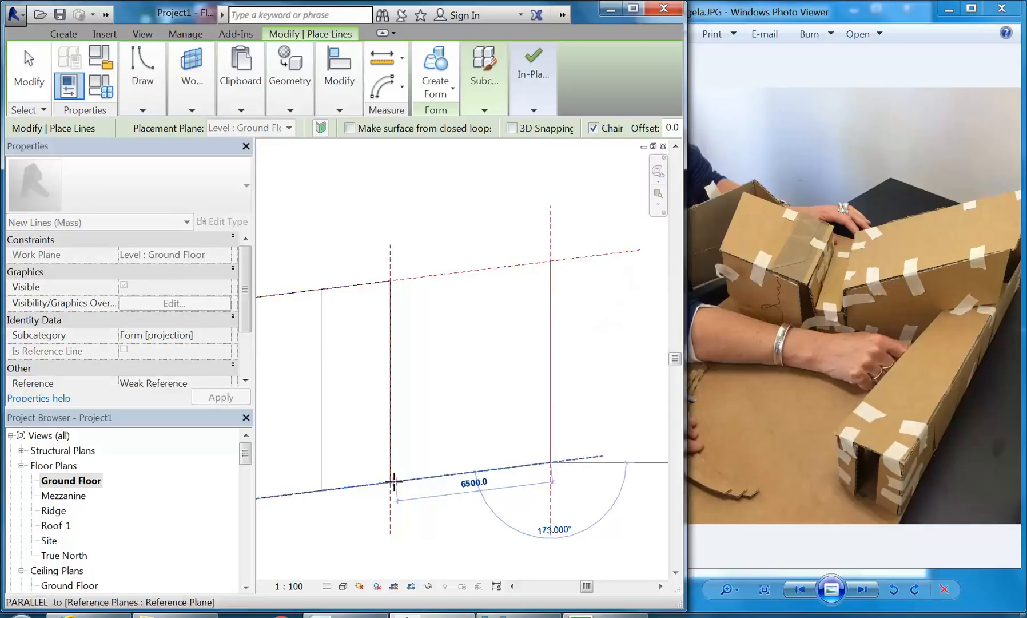
pyautogui.click(390, 482)
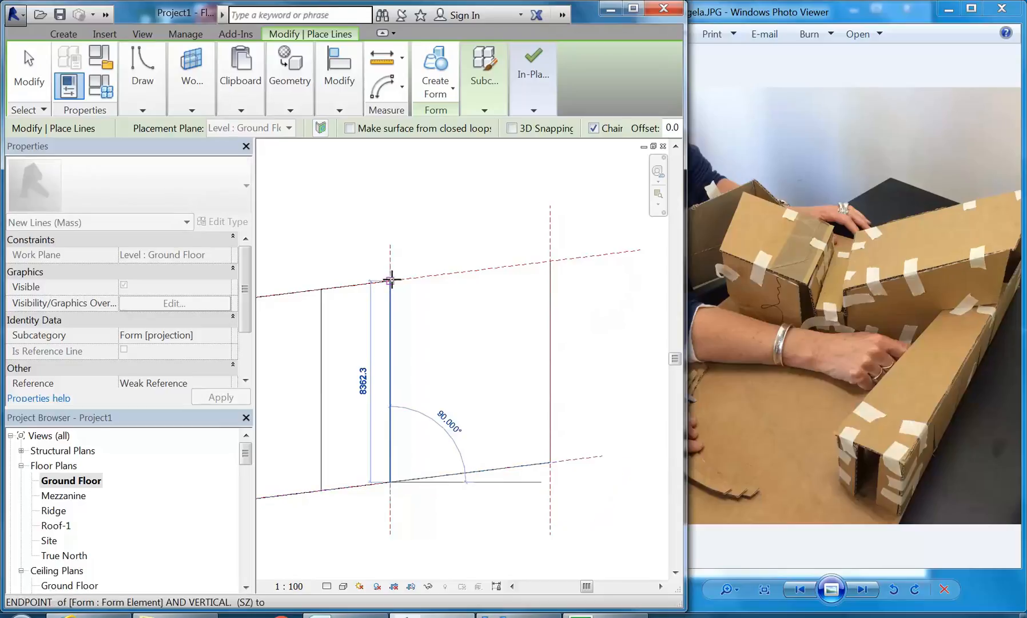
pyautogui.click(390, 280)
pyautogui.click(550, 260)
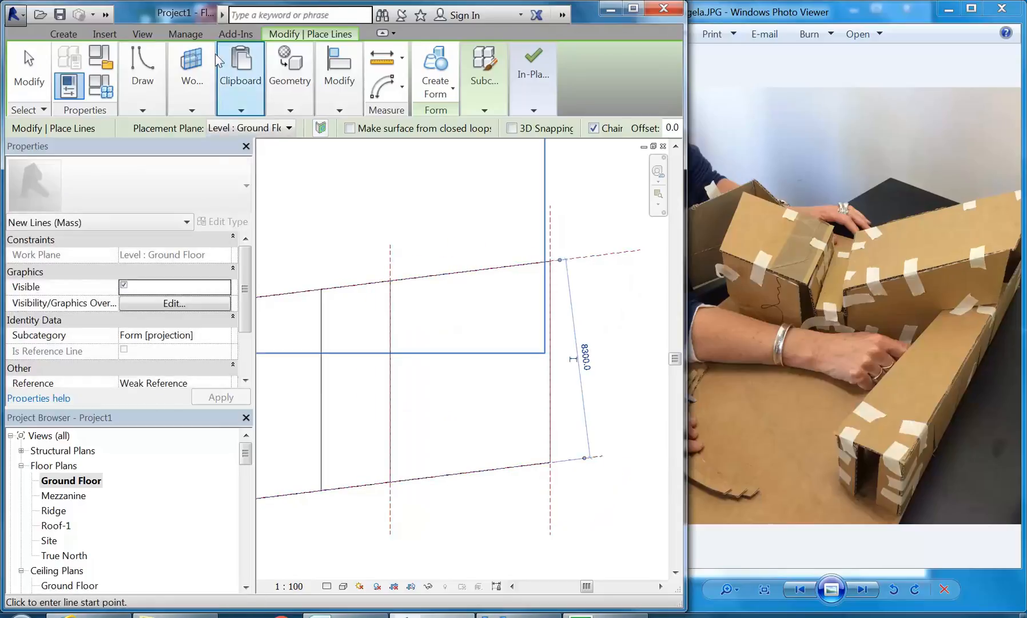
# - Create a solid form from the new four-line profile in 3D and pull its top face to a height of about 5172
pyautogui.click(105, 15)
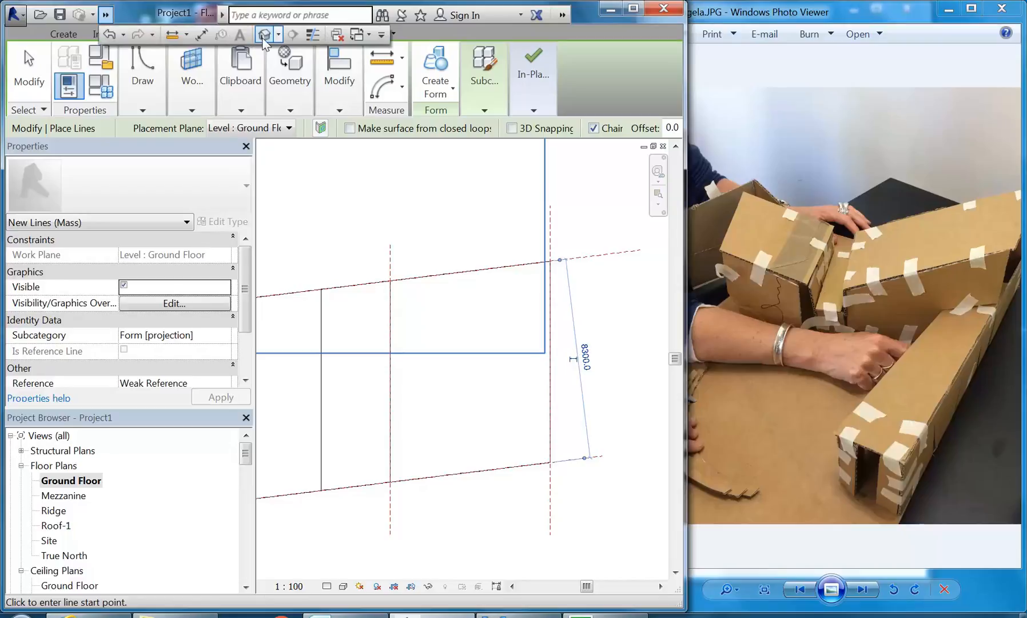
pyautogui.click(263, 38)
pyautogui.press('Escape')
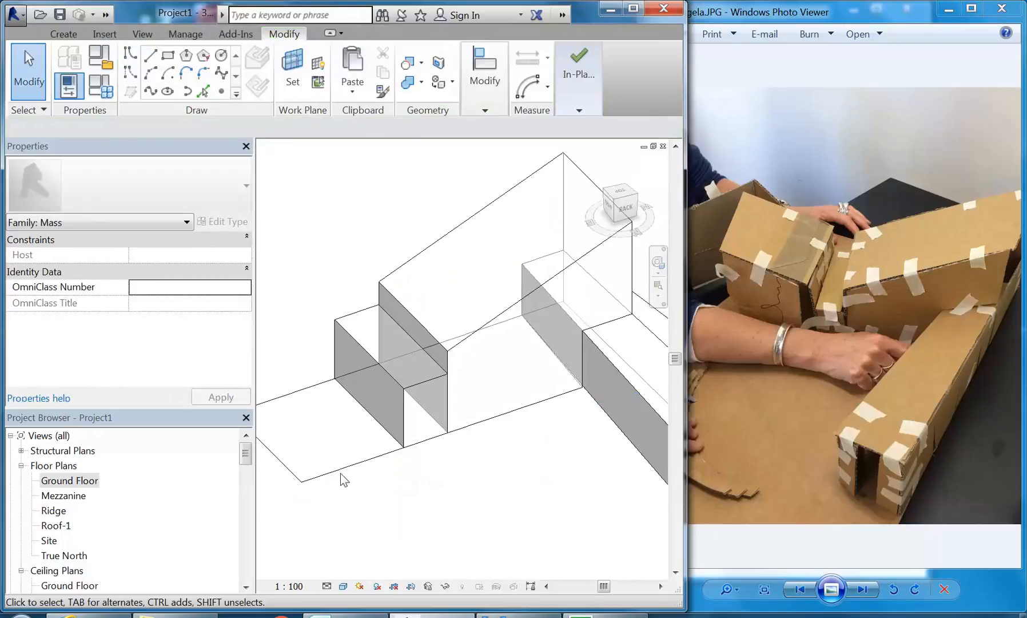
pyautogui.press('Tab')
pyautogui.click(341, 475)
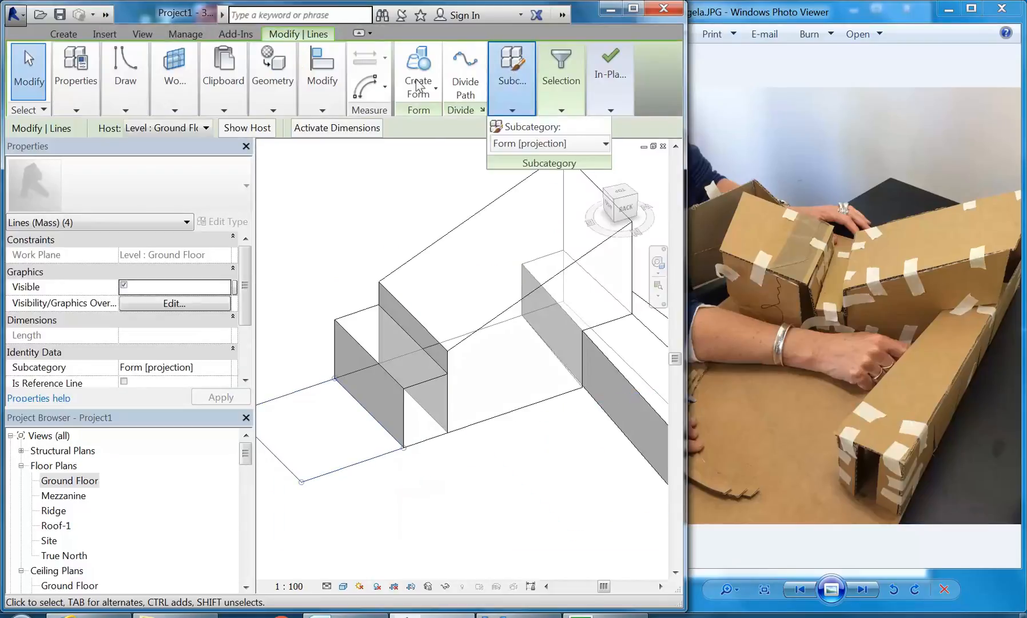
pyautogui.click(421, 61)
pyautogui.scroll(2, 439, 307)
pyautogui.moveTo(439, 307); pyautogui.dragTo(558, 309, button='middle')
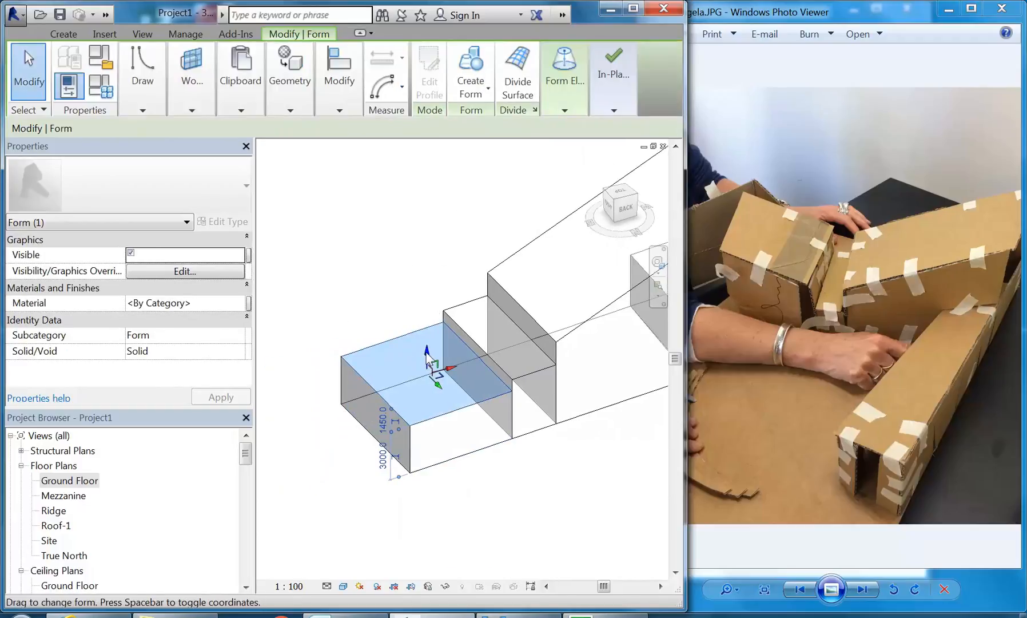
pyautogui.moveTo(427, 360); pyautogui.dragTo(426, 318)
pyautogui.click(386, 237)
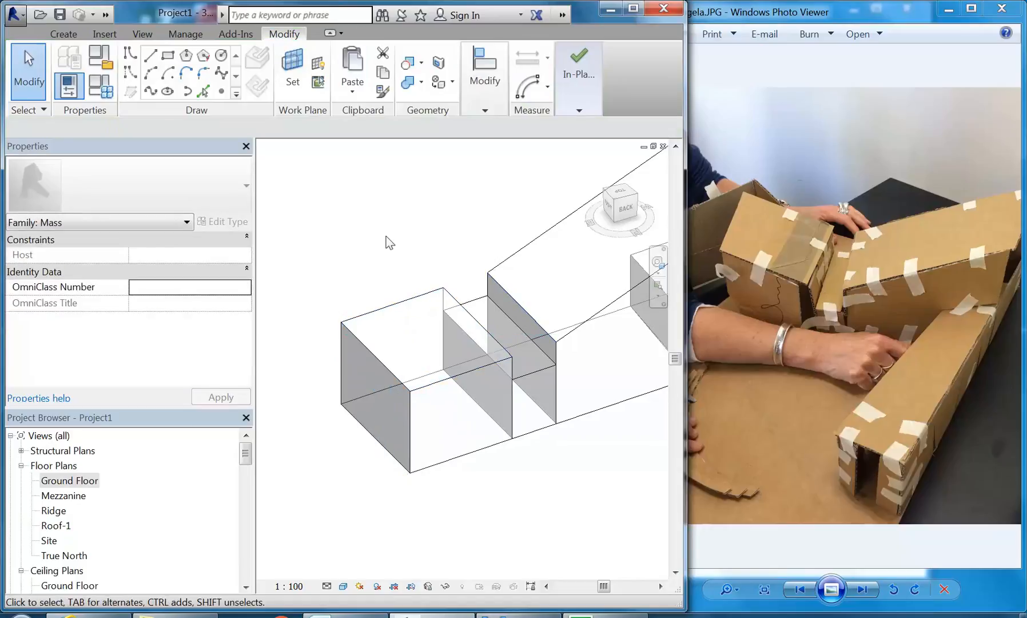
# - Raise the top edge at the end block's free end to give the block a sloping roof
pyautogui.click(376, 356)
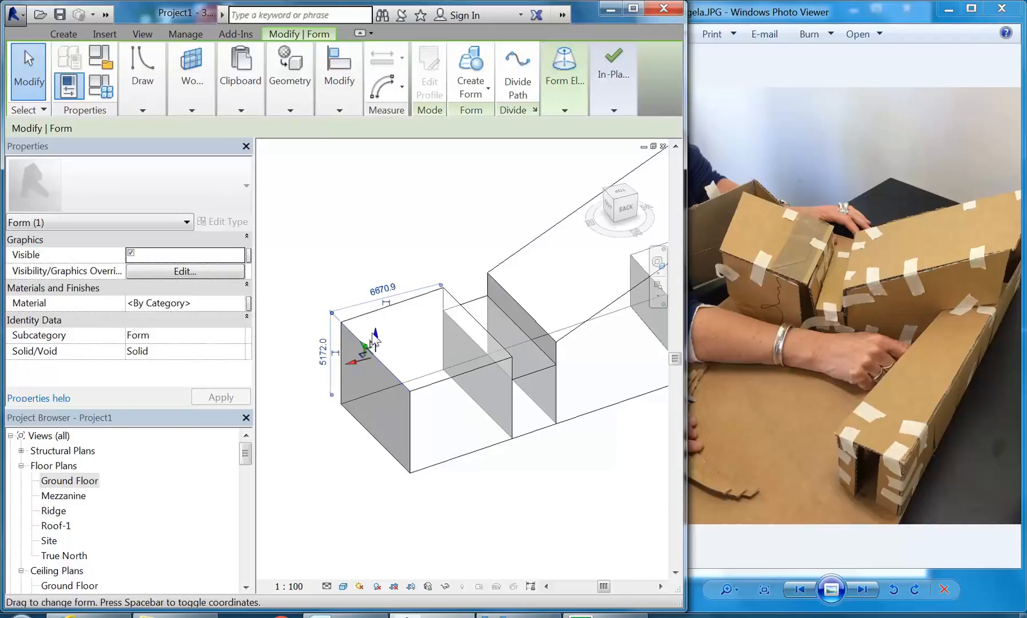
pyautogui.moveTo(375, 339); pyautogui.dragTo(394, 229)
pyautogui.click(523, 237)
pyautogui.keyDown('shift'); pyautogui.moveTo(522, 236); pyautogui.dragTo(491, 449, button='middle'); pyautogui.keyUp('shift')
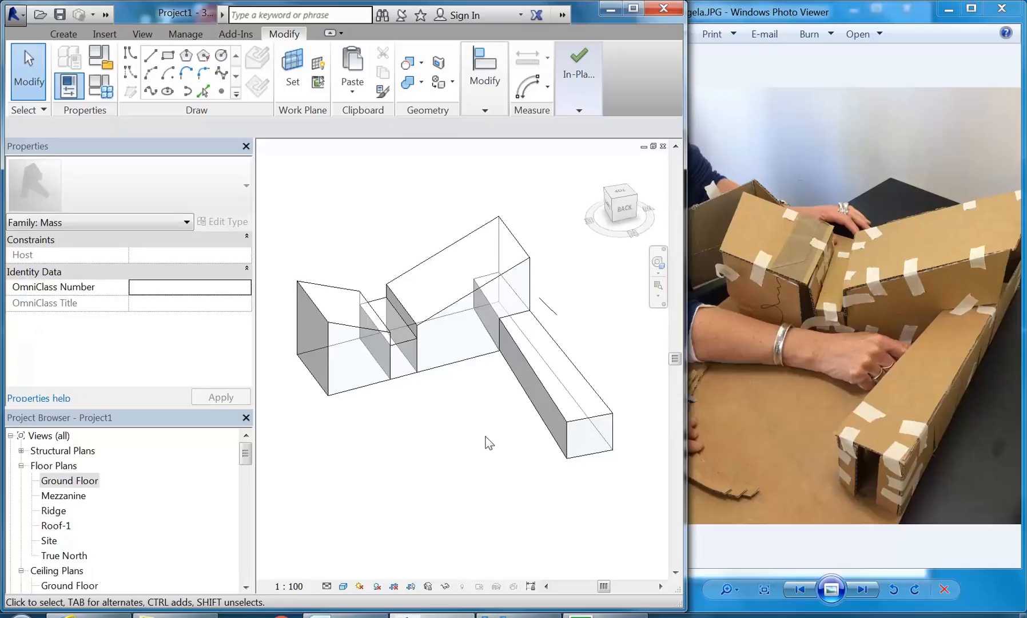
# - Draw a rectangle on the Mezzanine level across the long bar's free end, about 1400 by 6200
pyautogui.moveTo(485, 437)
pyautogui.mouseDown(button='middle')
pyautogui.moveTo(525, 450)
pyautogui.moveTo(504, 437)
pyautogui.mouseUp(button='middle')
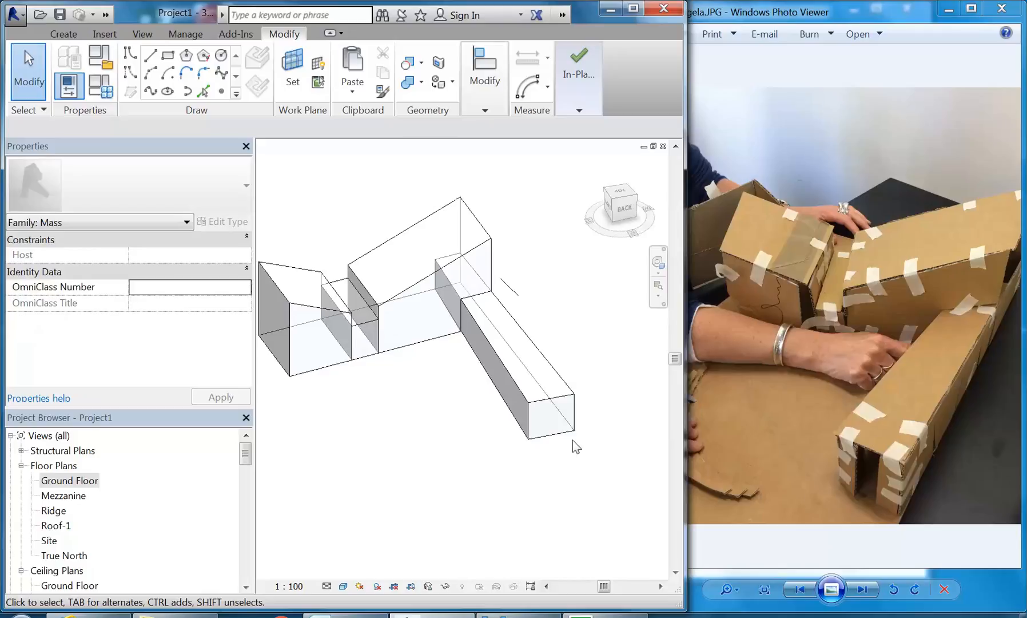
pyautogui.scroll(5, 555, 451)
pyautogui.moveTo(518, 455); pyautogui.dragTo(542, 495, button='middle')
pyautogui.scroll(5, 493, 473)
pyautogui.moveTo(438, 435); pyautogui.dragTo(492, 475, button='middle')
pyautogui.moveTo(492, 475); pyautogui.dragTo(656, 442, button='middle')
pyautogui.moveTo(444, 425); pyautogui.dragTo(455, 424, button='middle')
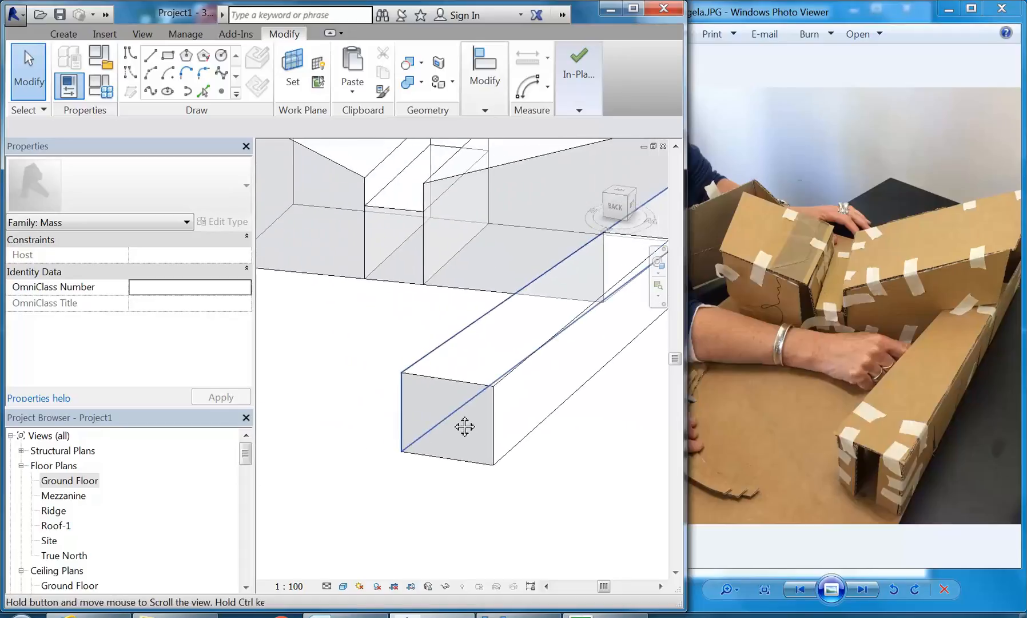
pyautogui.scroll(2, 458, 423)
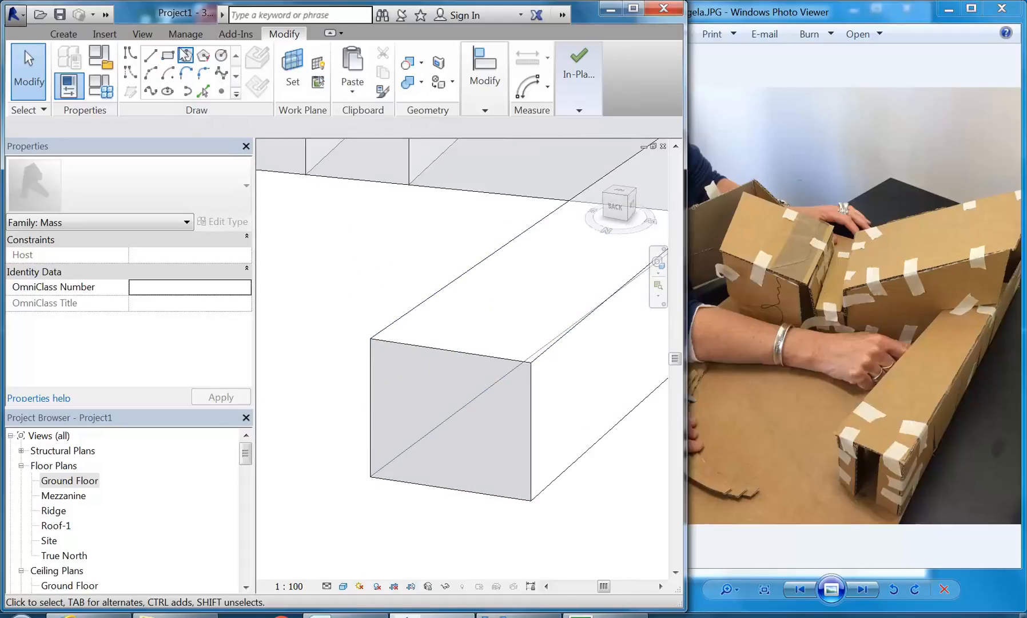
pyautogui.click(185, 56)
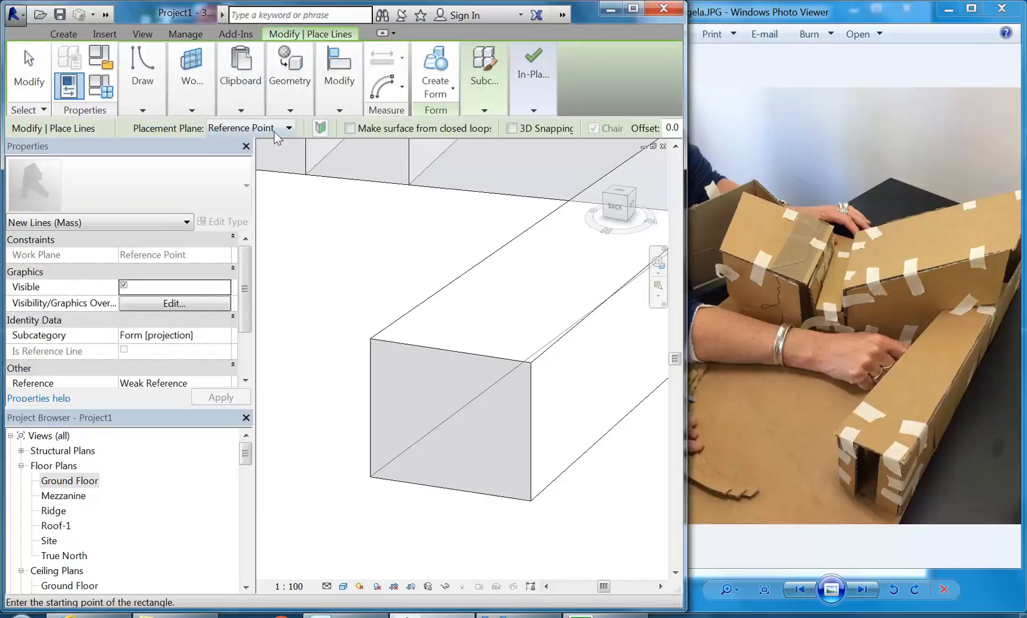
pyautogui.click(277, 132)
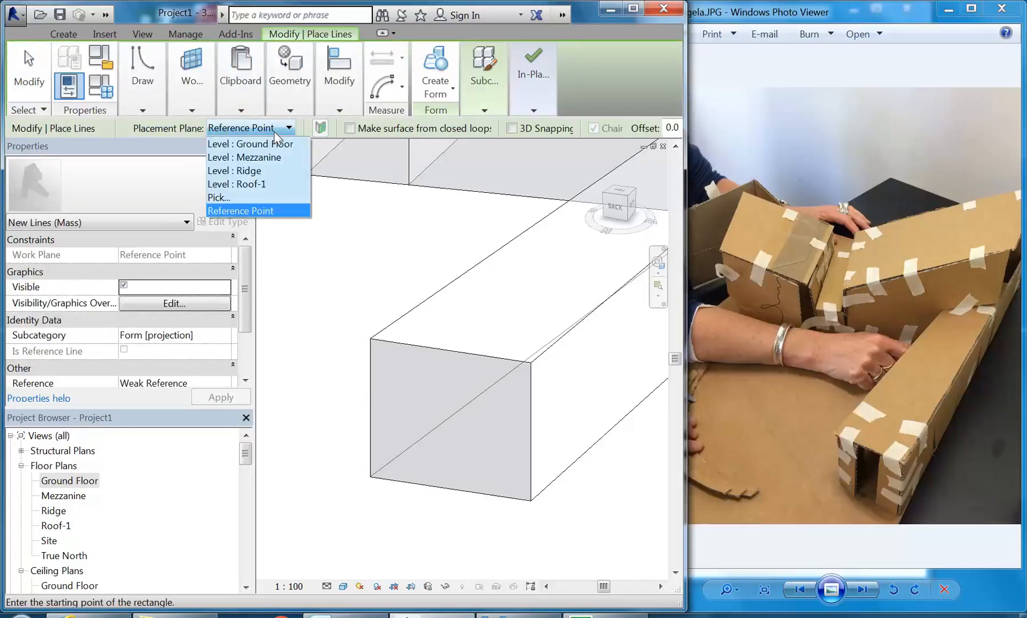
pyautogui.click(257, 157)
pyautogui.moveTo(442, 496); pyautogui.dragTo(471, 482, button='middle')
pyautogui.scroll(-3, 486, 458)
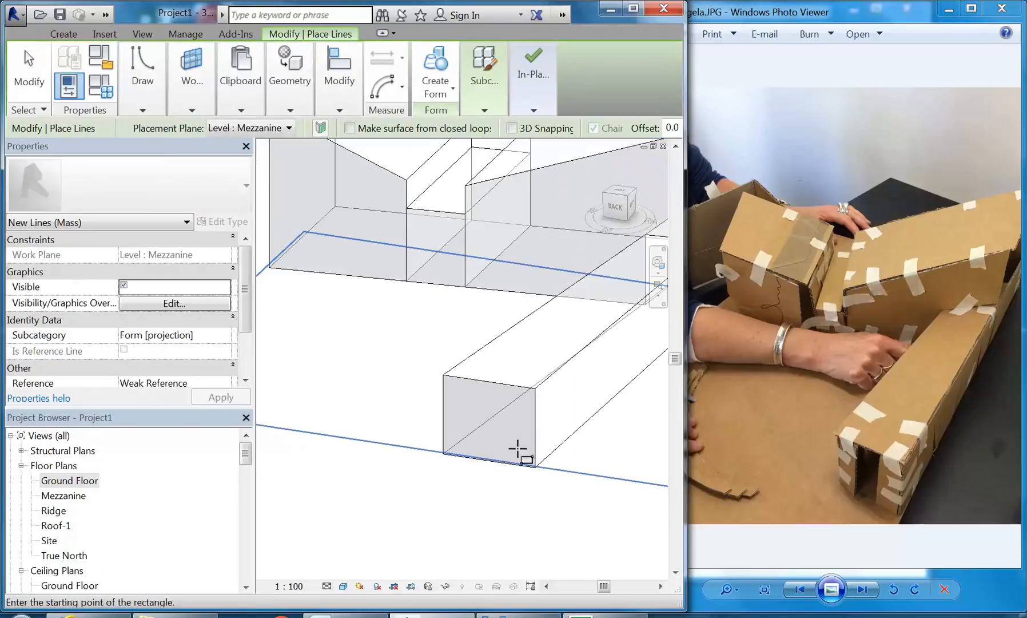
pyautogui.click(519, 445)
pyautogui.click(444, 484)
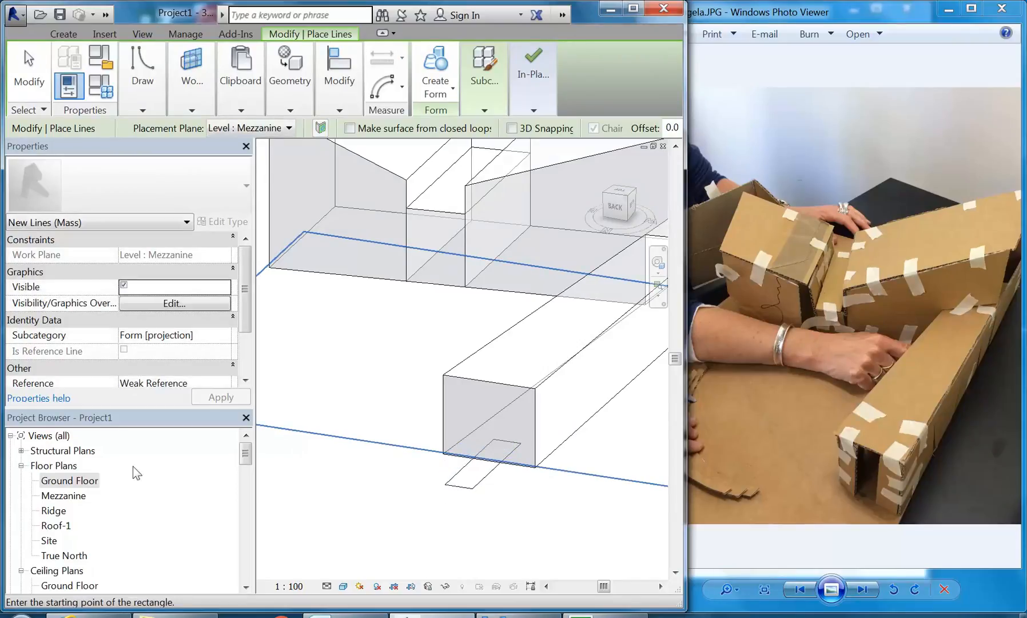
# - Open the Ground Floor plan at the bar's free end and set its visual style to Wireframe
pyautogui.doubleClick(80, 484)
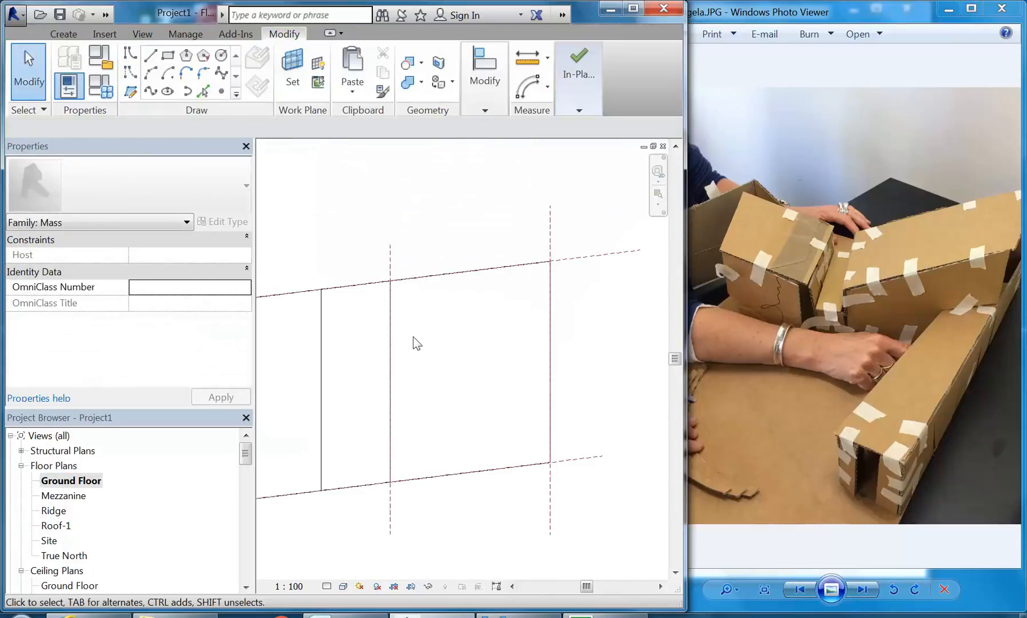
pyautogui.scroll(-3, 413, 338)
pyautogui.moveTo(426, 333); pyautogui.dragTo(463, 410, button='middle')
pyautogui.scroll(6, 418, 252)
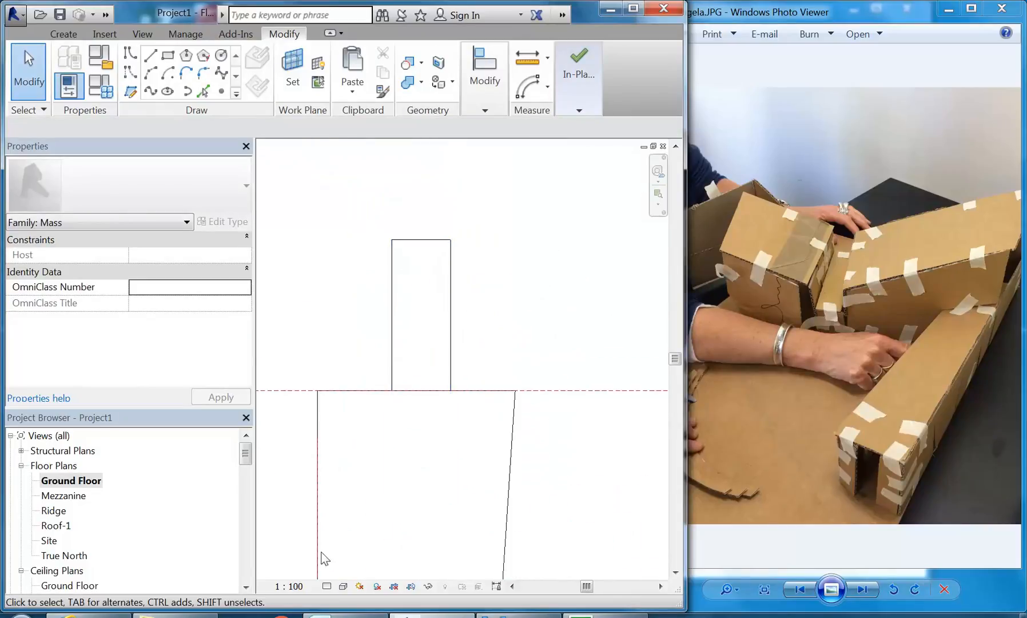
pyautogui.click(343, 586)
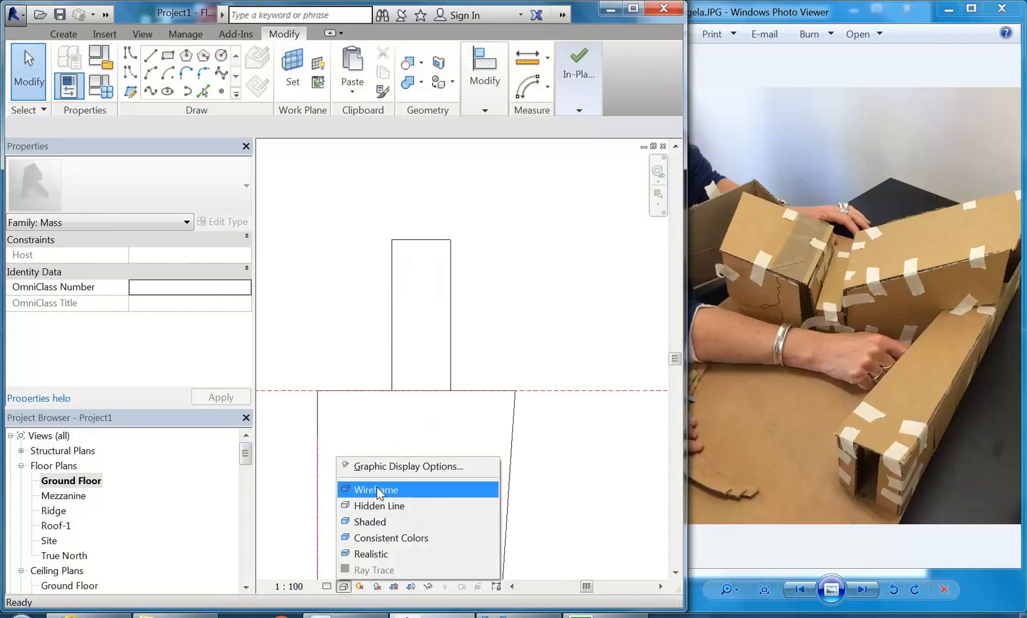
pyautogui.click(377, 489)
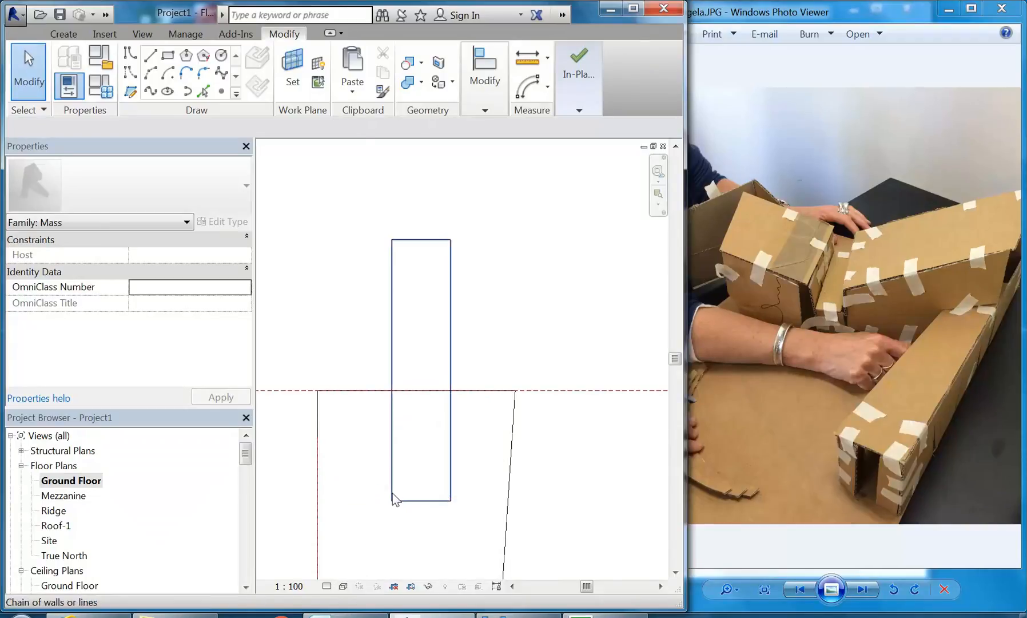
# - Move the rectangle's long side nearest the bar's slanted edge outward to widen the rectangle to 1600
pyautogui.click(393, 497)
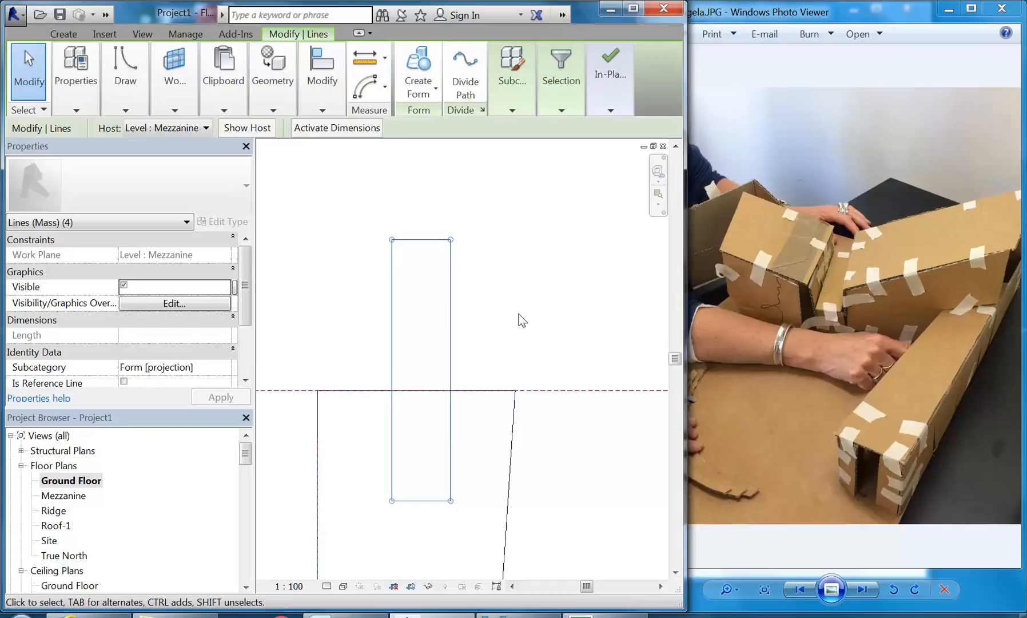
pyautogui.click(452, 351)
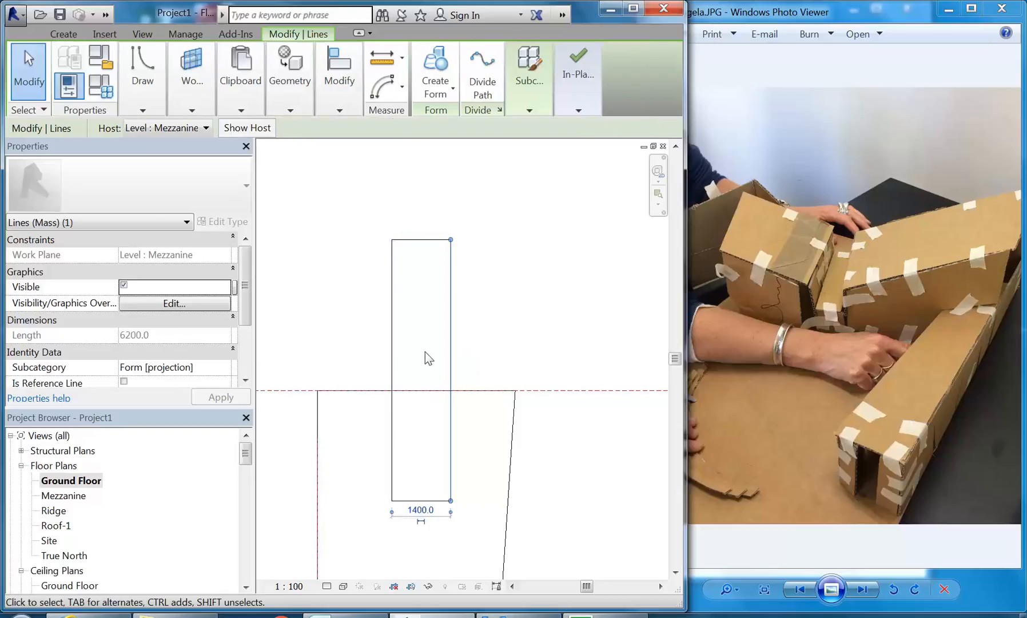
pyautogui.press('Escape')
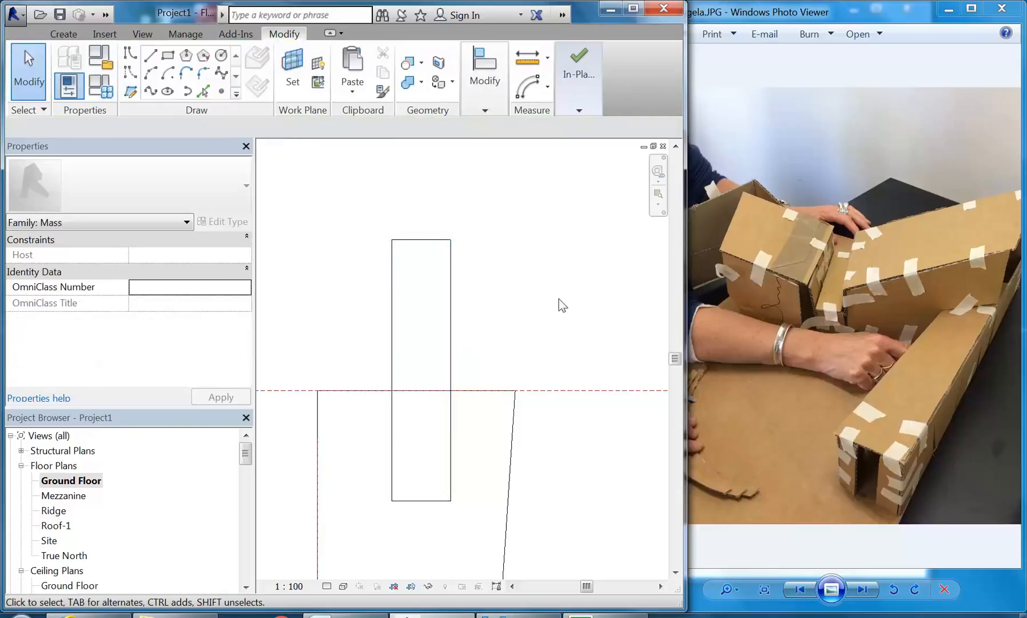
pyautogui.press('Tab')
pyautogui.click(455, 306)
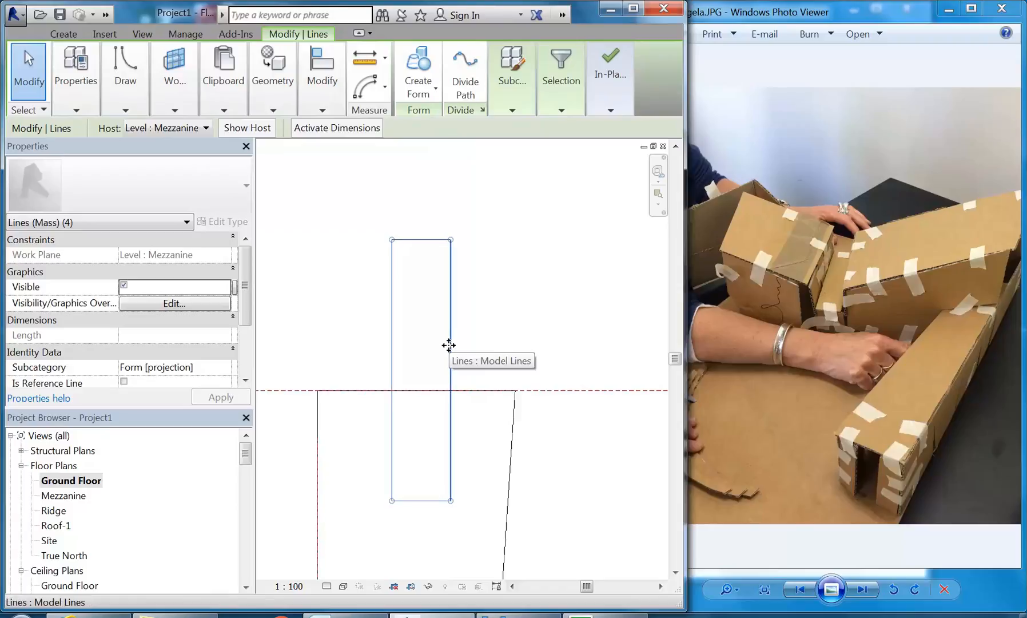
pyautogui.moveTo(448, 345); pyautogui.dragTo(509, 352)
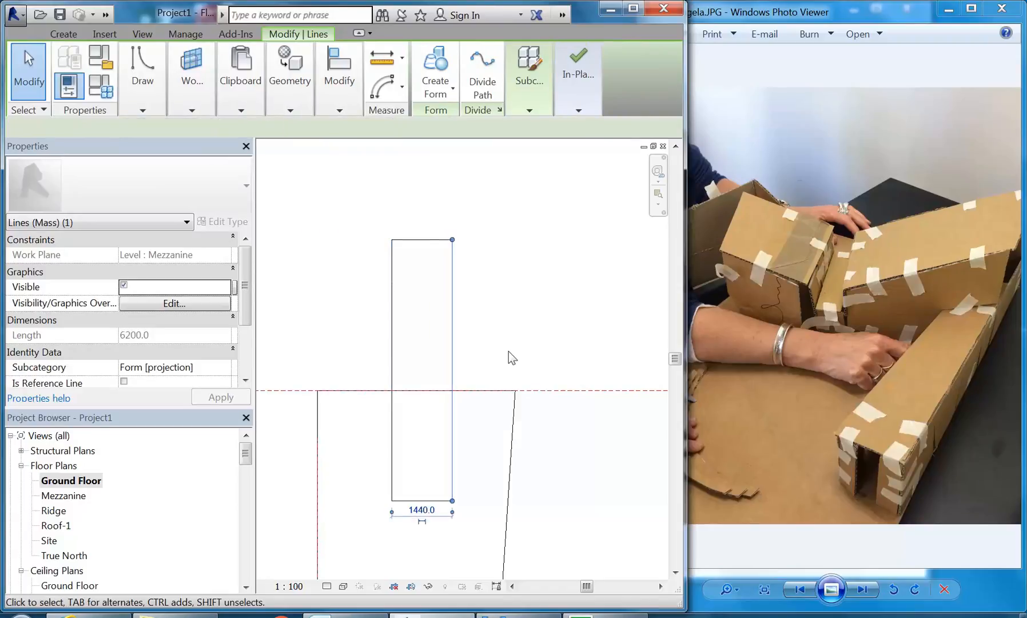
pyautogui.press('Right')
pyautogui.press('Right')
pyautogui.press('Right')
pyautogui.press('Right')
pyautogui.press('Right')
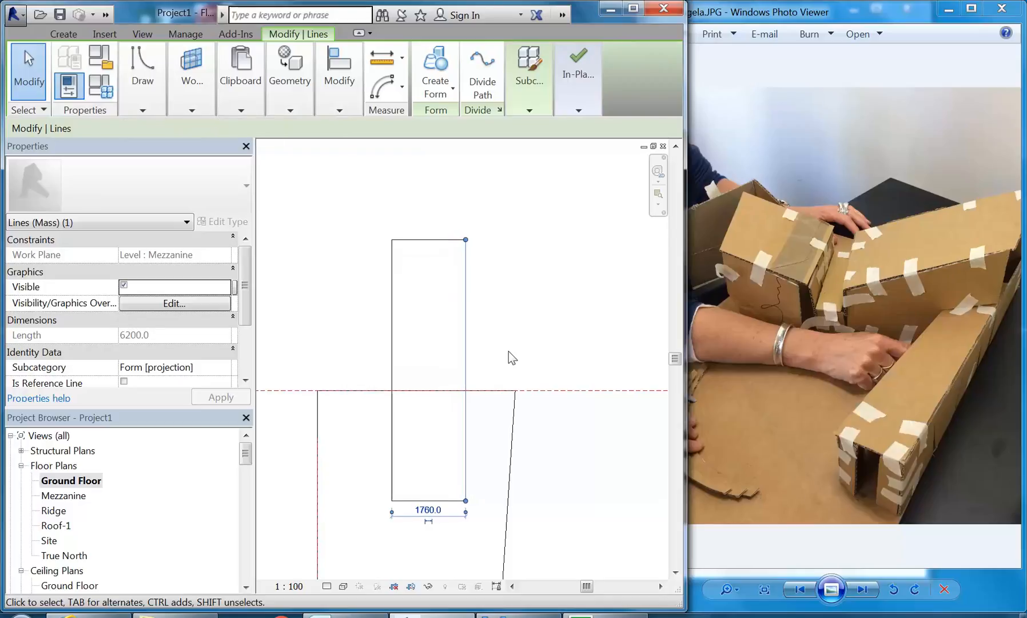
pyautogui.press('Left')
pyautogui.press('Left')
pyautogui.press('Left')
pyautogui.press('Left')
pyautogui.press('Left')
pyautogui.press('Left')
# - Move the rectangle's opposite long side outward to widen the rectangle to 1760, and return to the 3D view
pyautogui.click(393, 360)
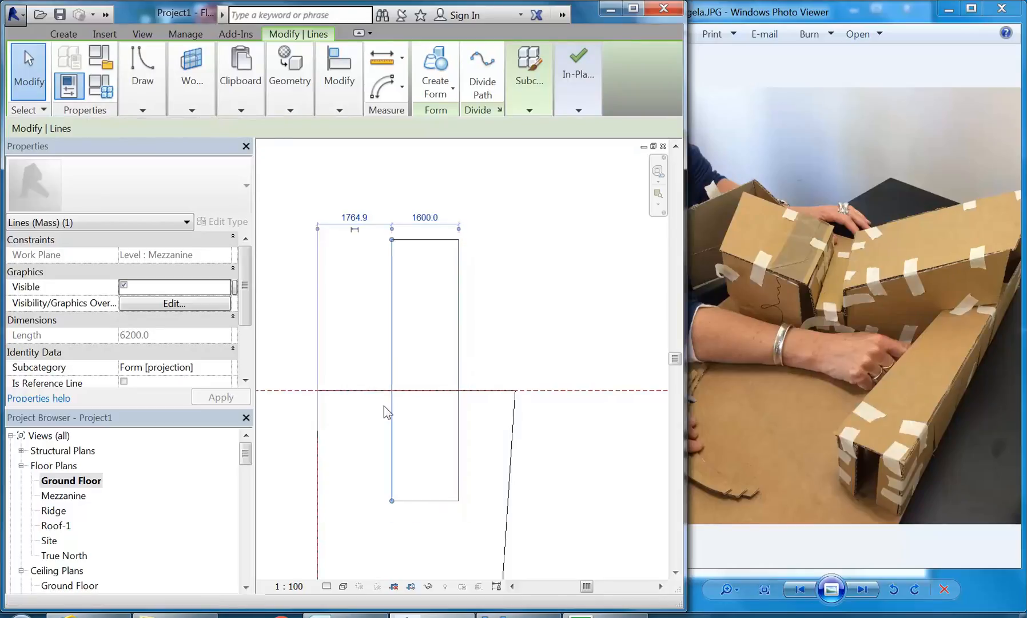
pyautogui.press('Left')
pyautogui.press('Left')
pyautogui.press('Left')
pyautogui.press('Left')
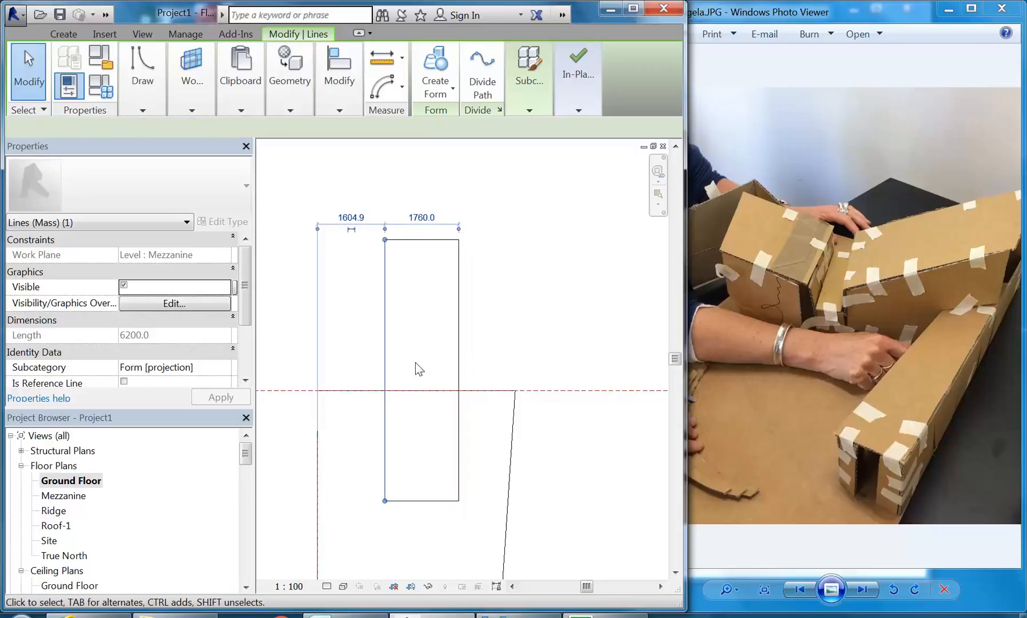
pyautogui.click(471, 350)
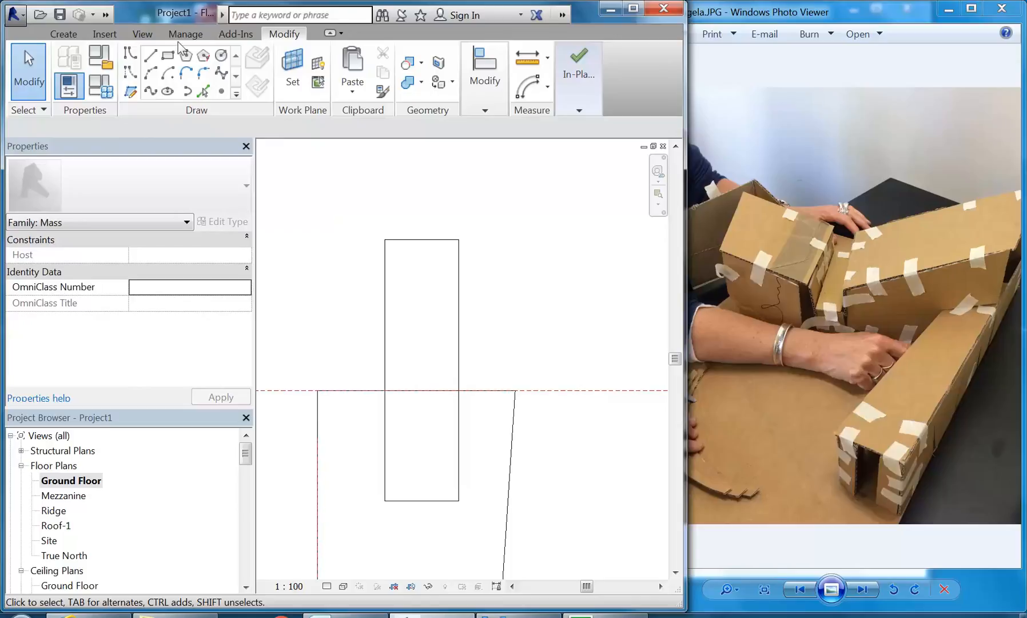
pyautogui.click(107, 15)
pyautogui.click(266, 35)
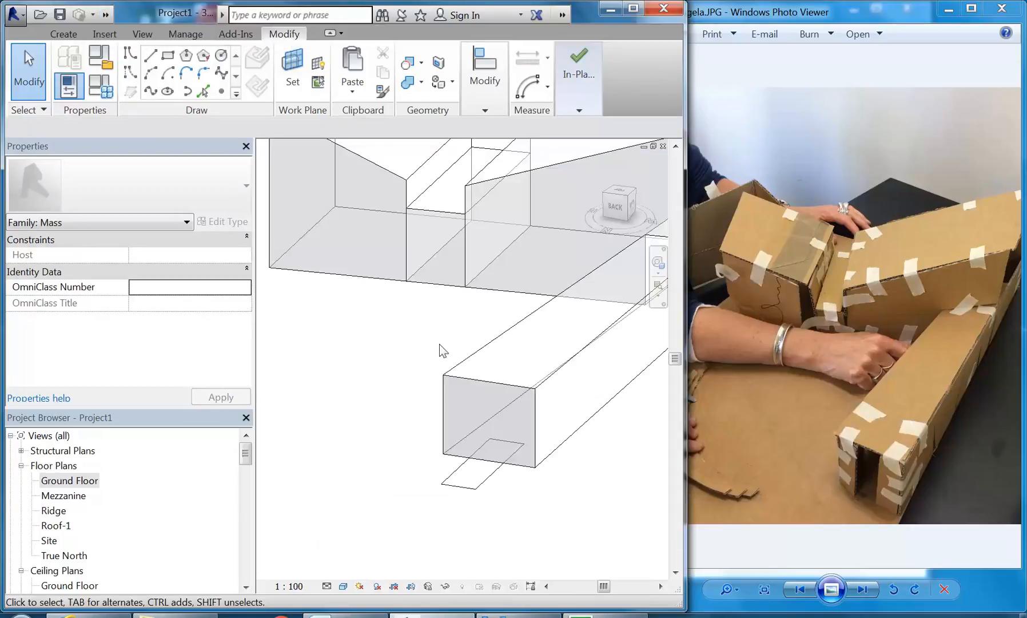
# - Create a void form from the rectangle across the bar's free end and raise its top face to a height of about 3090
pyautogui.click(482, 482)
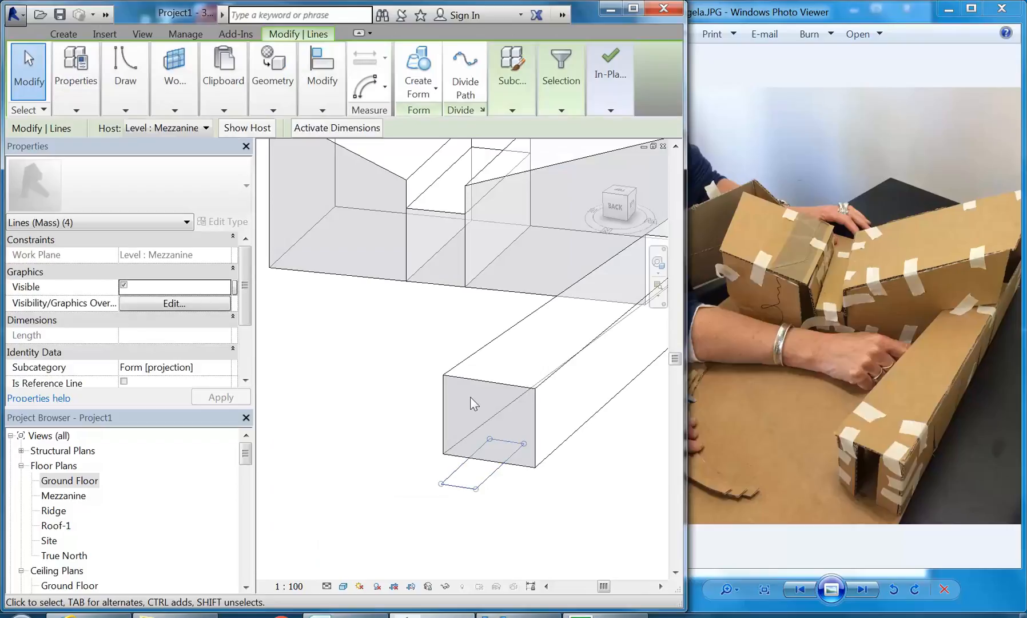
pyautogui.click(436, 91)
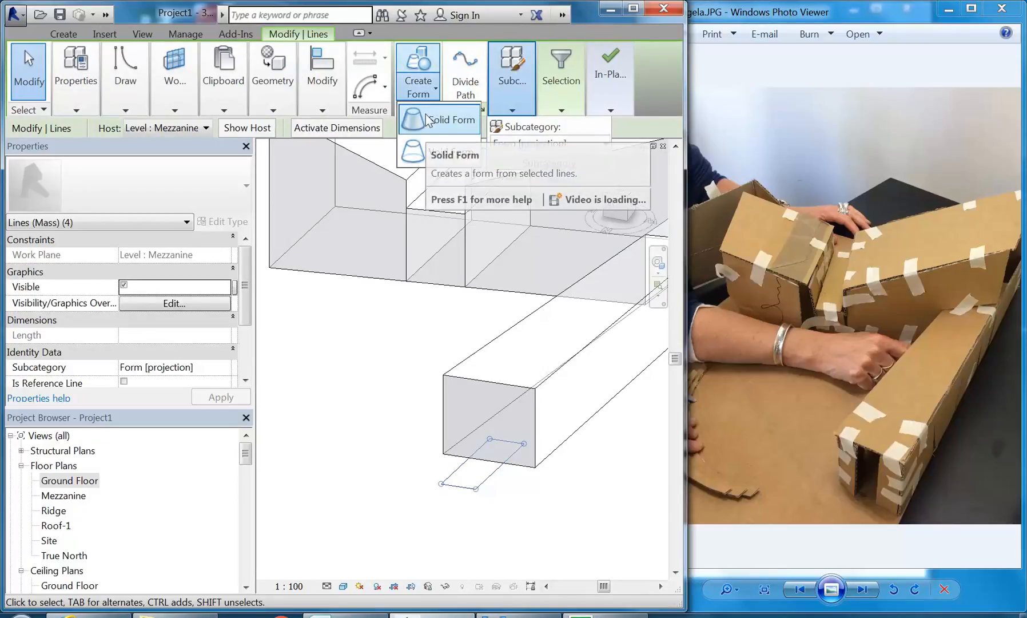
pyautogui.click(423, 154)
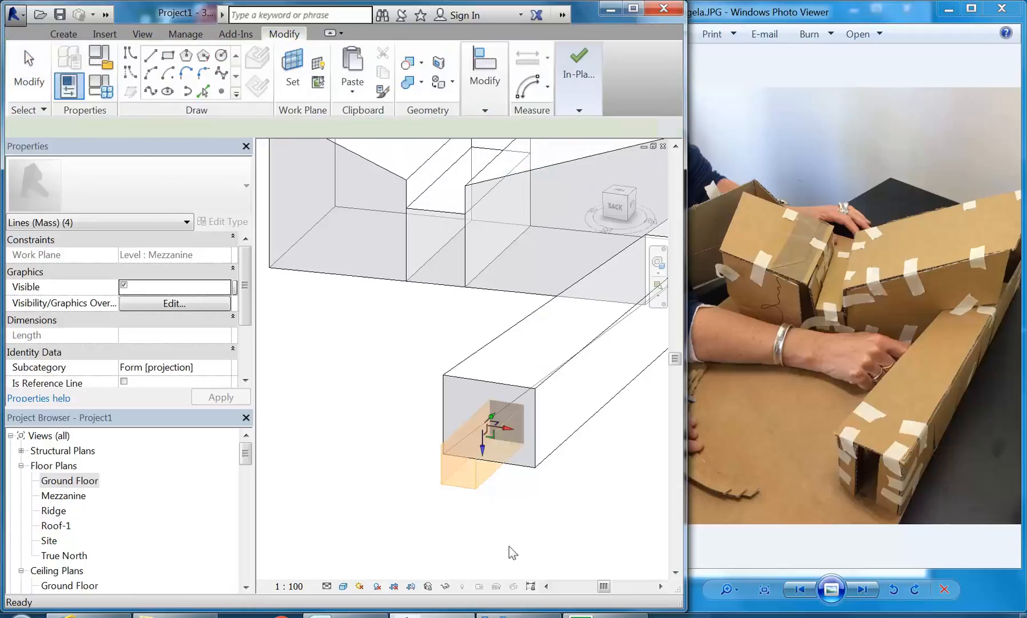
pyautogui.keyDown('shift'); pyautogui.moveTo(466, 500); pyautogui.dragTo(558, 507, button='middle'); pyautogui.keyUp('shift')
pyautogui.scroll(2, 474, 424)
pyautogui.moveTo(490, 451); pyautogui.dragTo(489, 413)
pyautogui.keyDown('shift'); pyautogui.moveTo(512, 419); pyautogui.dragTo(440, 430, button='middle'); pyautogui.keyUp('shift')
pyautogui.scroll(1, 475, 412)
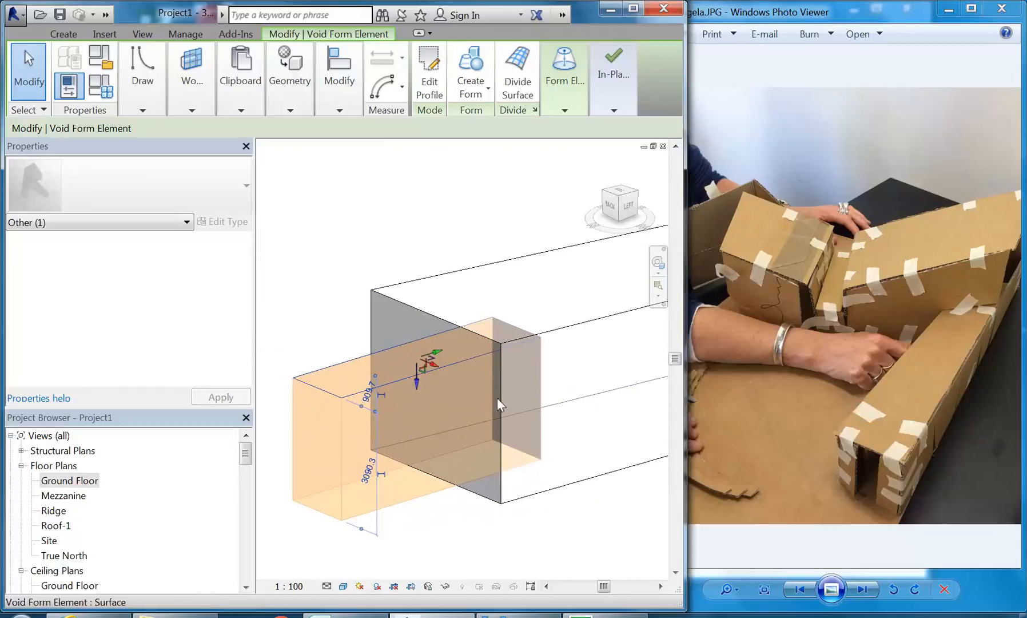
# - Pull the void's inner end face back toward the bar's free end, making the void about 4033 long
pyautogui.click(540, 384)
pyautogui.moveTo(497, 396); pyautogui.dragTo(425, 410)
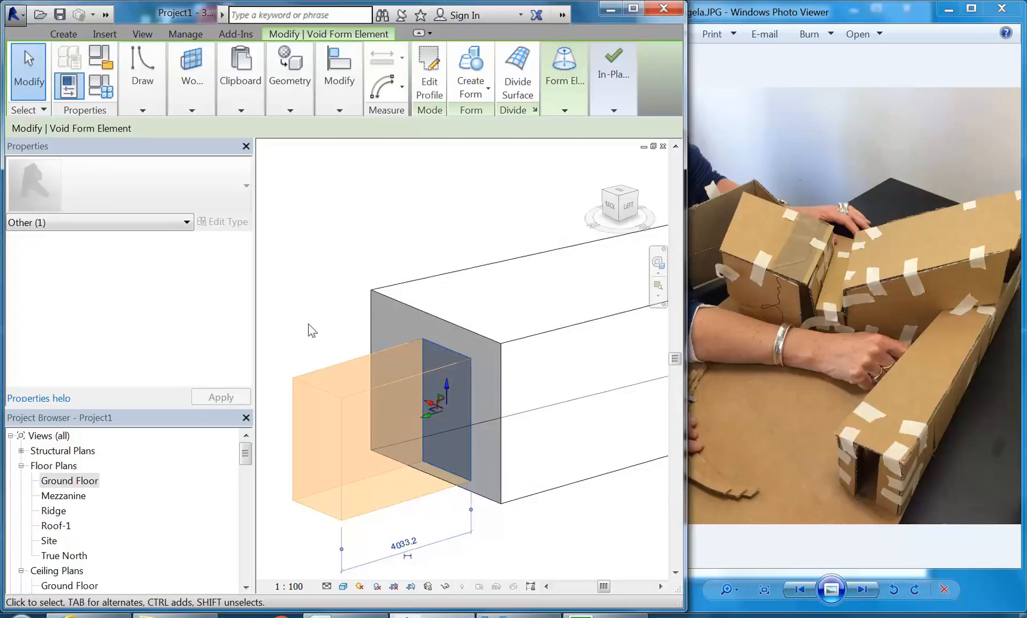
pyautogui.click(341, 344)
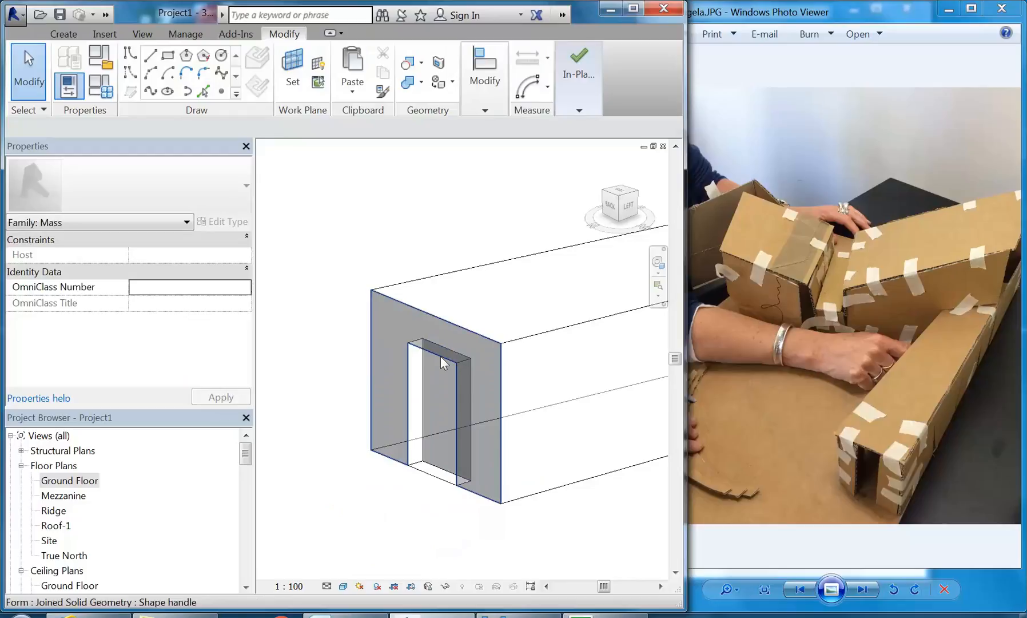
# - Select the void at the bar's end and raise its top face to a height of about 3843
pyautogui.scroll(-3, 381, 212)
pyautogui.moveTo(381, 211); pyautogui.dragTo(379, 262, button='middle')
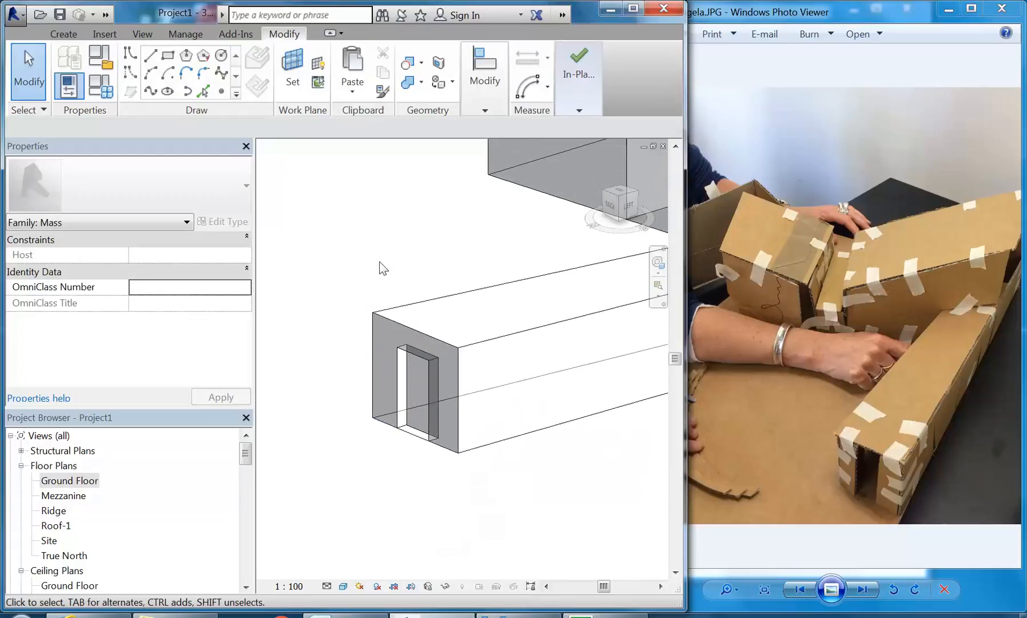
pyautogui.scroll(3, 378, 262)
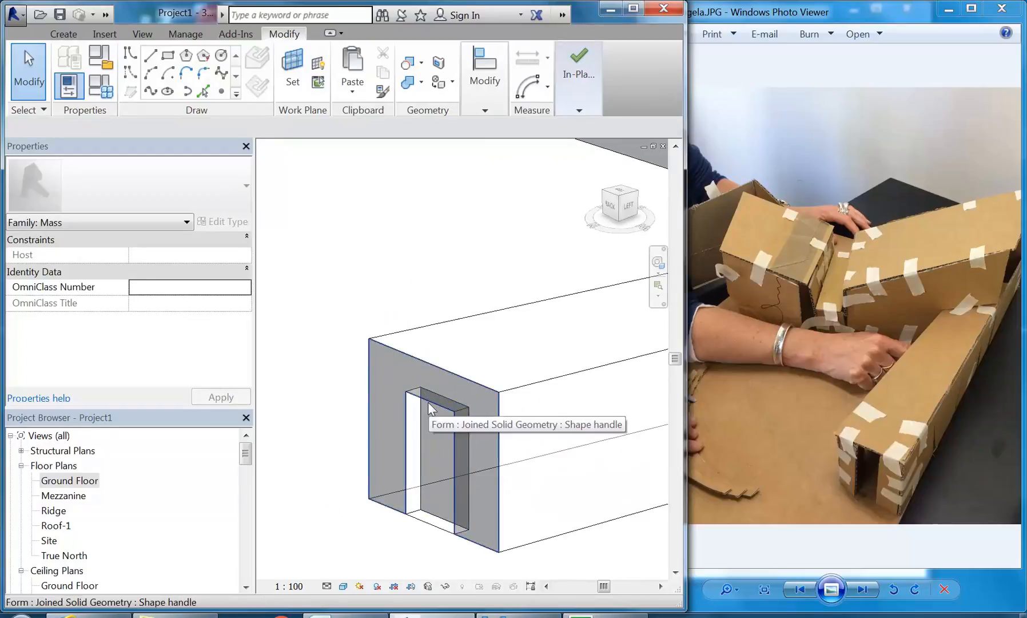
pyautogui.press('Tab')
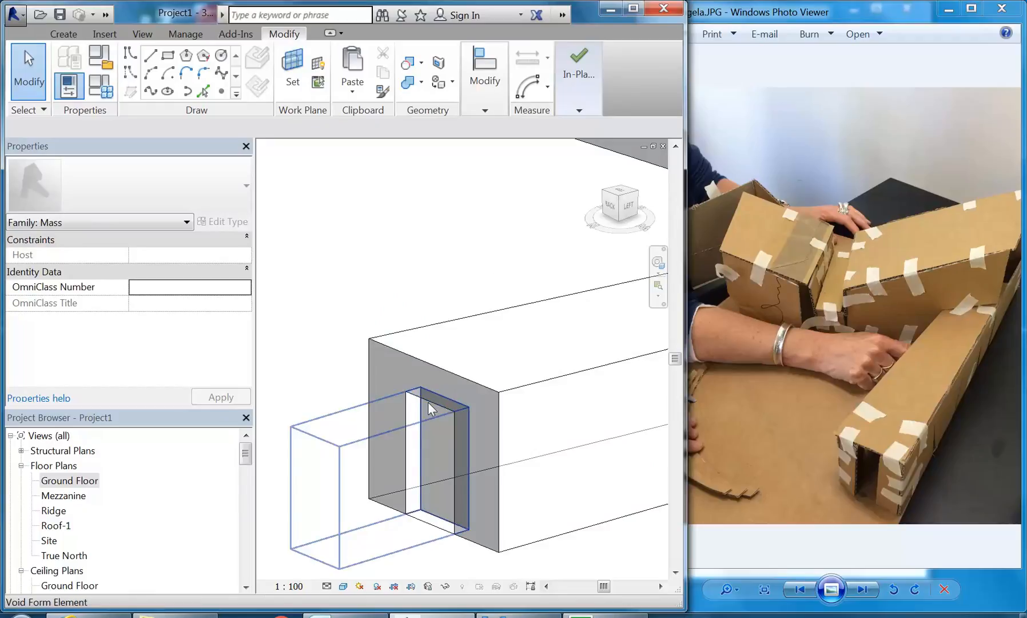
pyautogui.press('Tab')
pyautogui.press('Tab')
pyautogui.press('Tab')
pyautogui.click(430, 409)
pyautogui.press('Tab')
pyautogui.press('Tab')
pyautogui.click(385, 431)
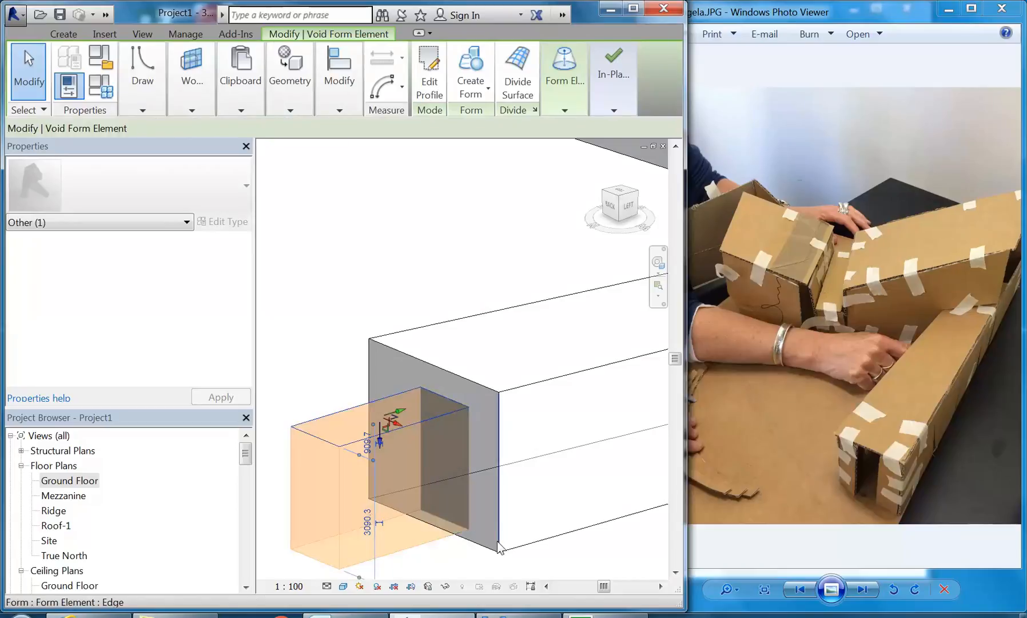
pyautogui.moveTo(380, 443); pyautogui.dragTo(382, 415)
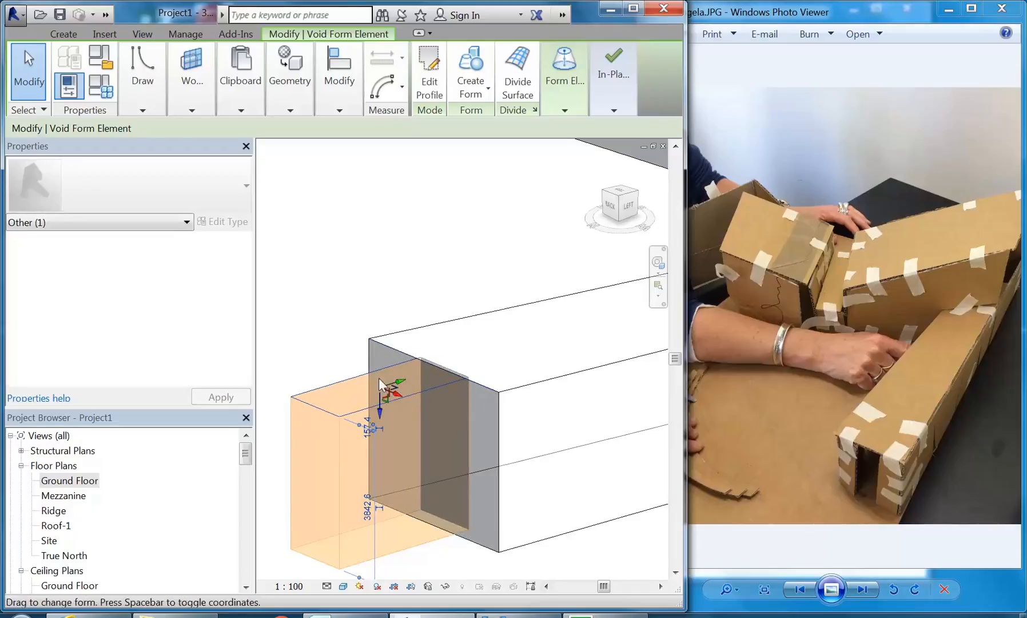
pyautogui.click(349, 283)
# - Check the opening at the bar's end against the whole model and finish the in-place mass
pyautogui.moveTo(349, 283)
pyautogui.keyDown('shift'); pyautogui.mouseDown(button='middle')
pyautogui.moveTo(404, 270)
pyautogui.moveTo(366, 275)
pyautogui.mouseUp(button='middle'); pyautogui.keyUp('shift')
pyautogui.scroll(-3, 388, 467)
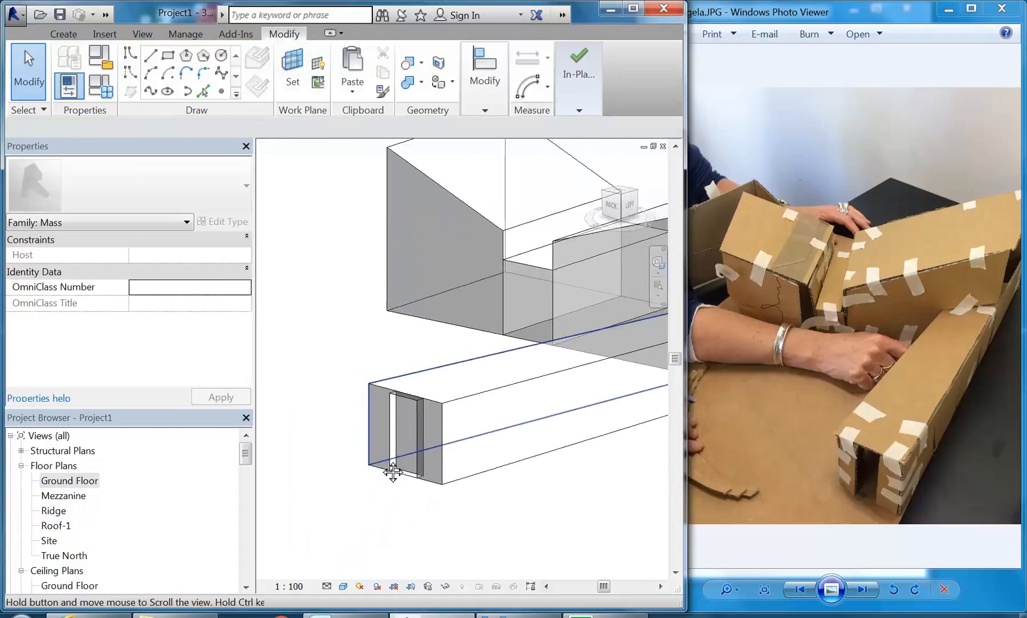
pyautogui.scroll(2, 383, 465)
pyautogui.keyDown('shift'); pyautogui.moveTo(437, 440); pyautogui.dragTo(428, 482, button='middle'); pyautogui.keyUp('shift')
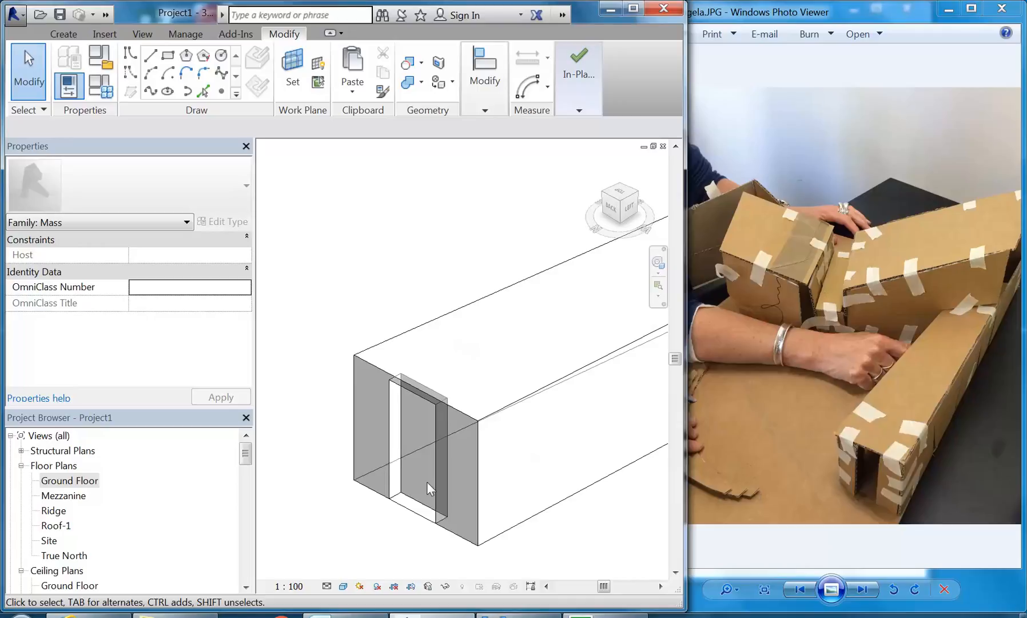
pyautogui.scroll(-2, 328, 292)
pyautogui.moveTo(328, 292); pyautogui.dragTo(346, 321, button='middle')
pyautogui.scroll(-3, 335, 300)
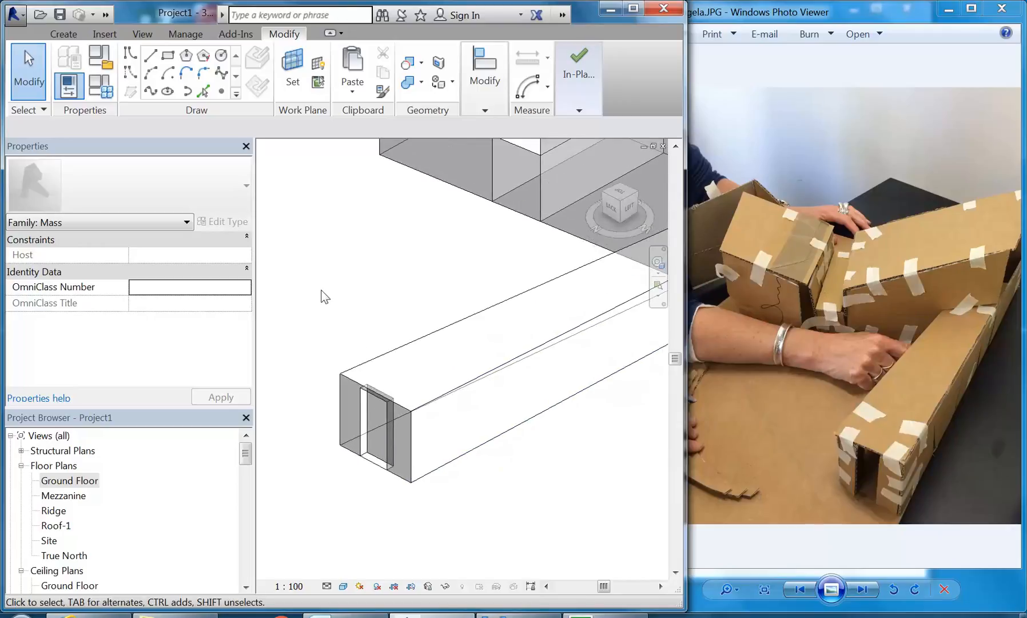
pyautogui.moveTo(334, 301); pyautogui.dragTo(327, 362, button='middle')
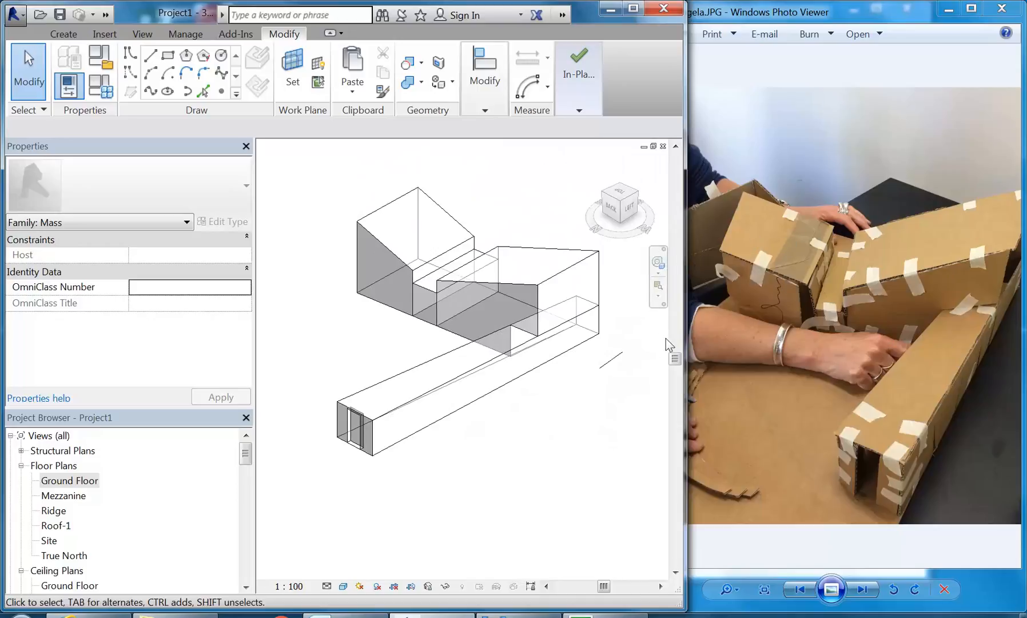
pyautogui.scroll(2, 384, 367)
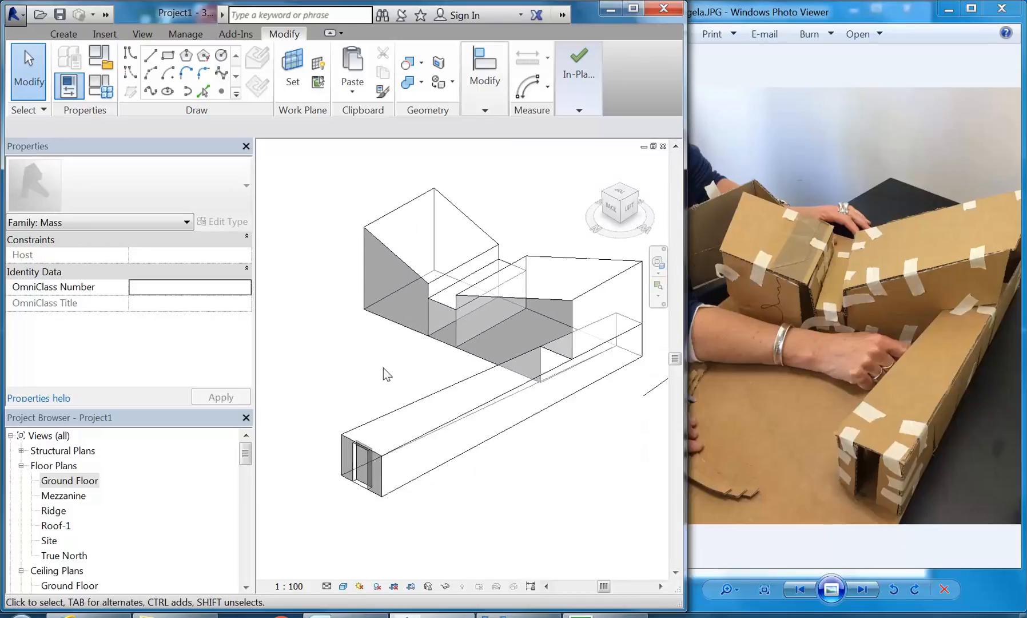
pyautogui.click(580, 78)
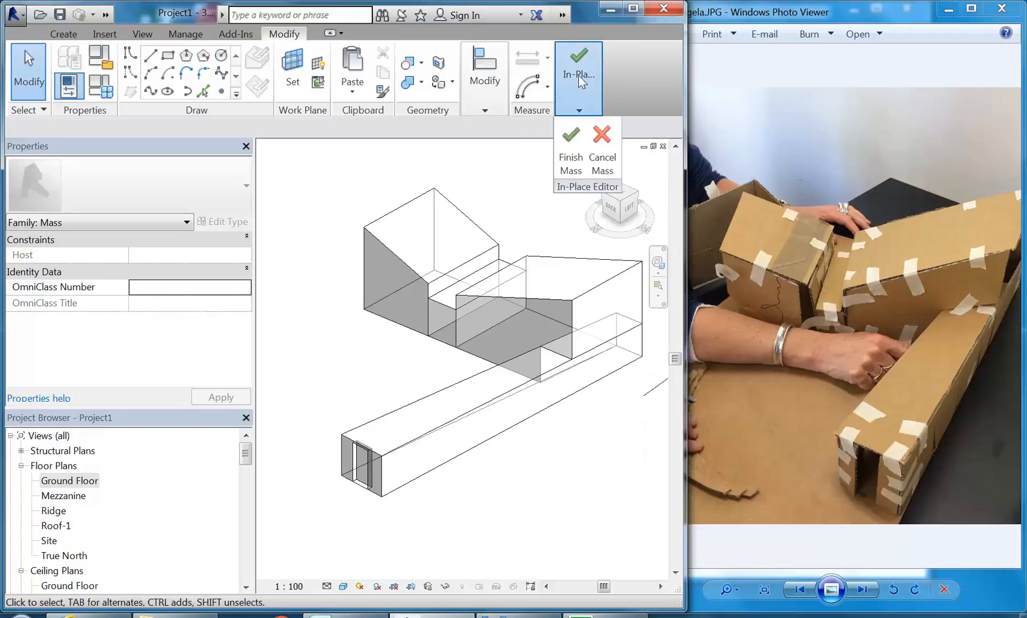
pyautogui.click(569, 155)
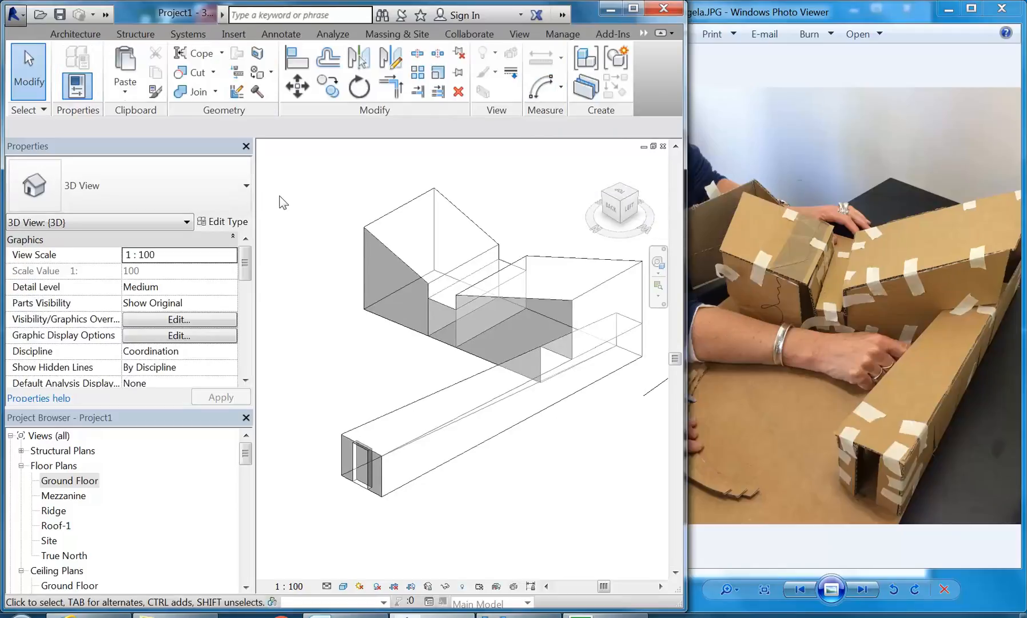
# - Save the project in U:\2016\IDSTU204A_Spatial Modelling\memorial space, naming the file with the person's first name followed by -v1
pyautogui.click(8, 16)
pyautogui.moveTo(57, 220)
pyautogui.click(172, 104)
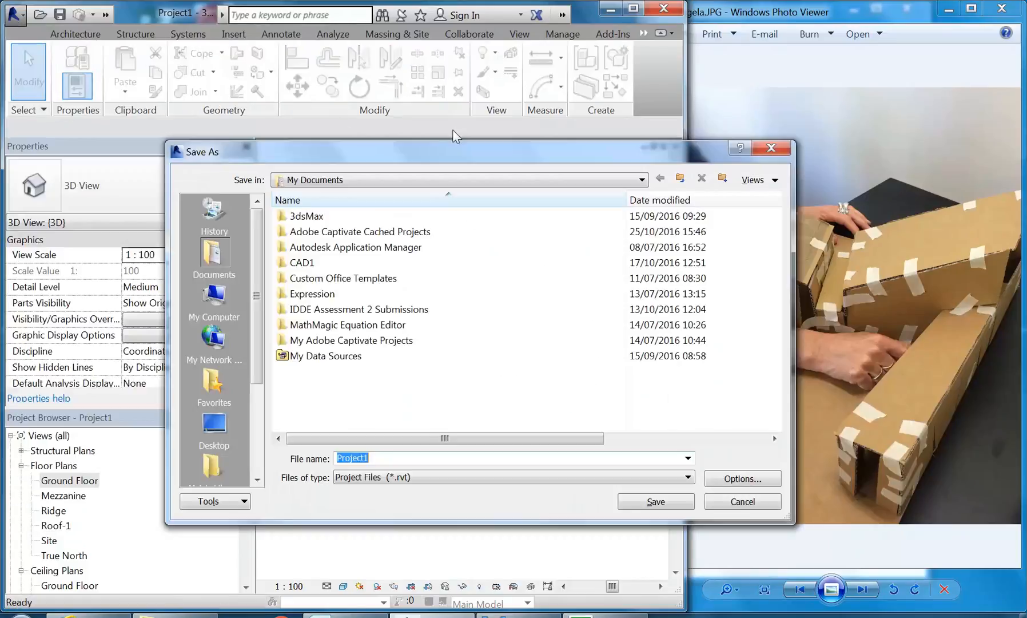
pyautogui.click(407, 179)
pyautogui.click(343, 290)
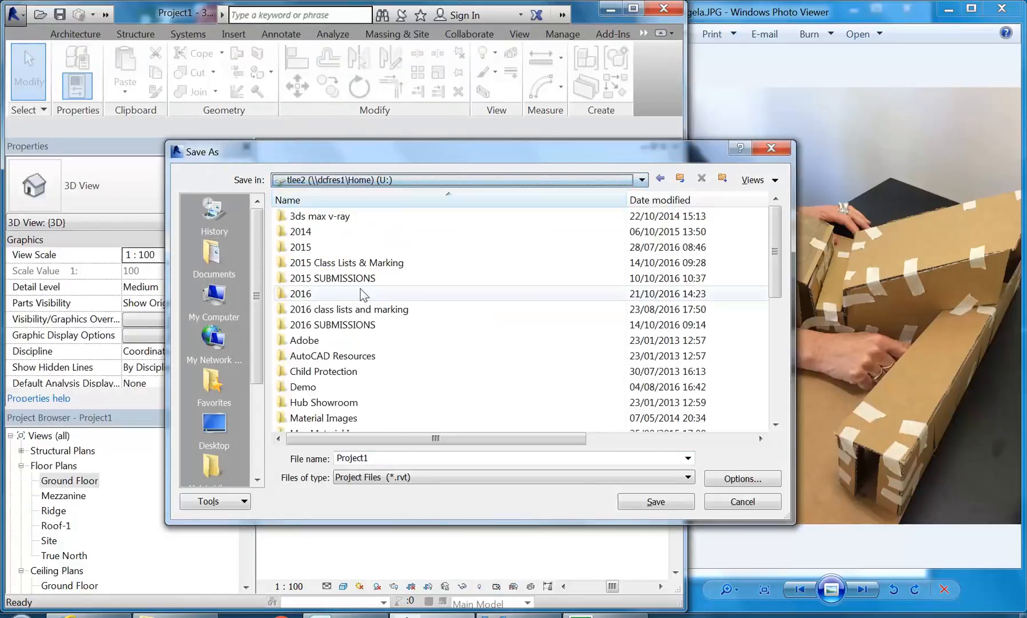
pyautogui.doubleClick(300, 293)
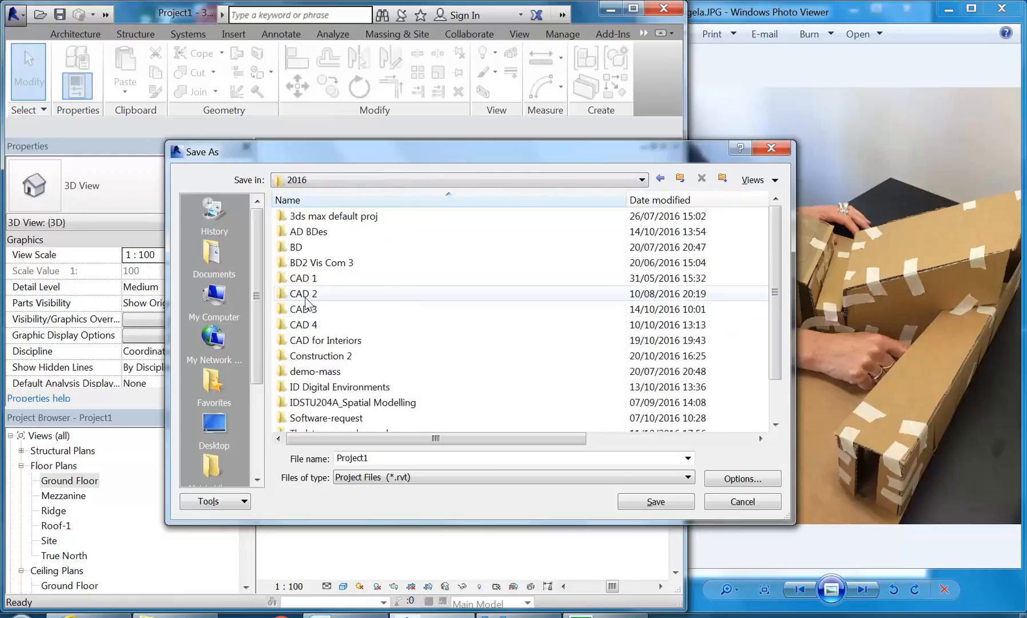
pyautogui.doubleClick(331, 402)
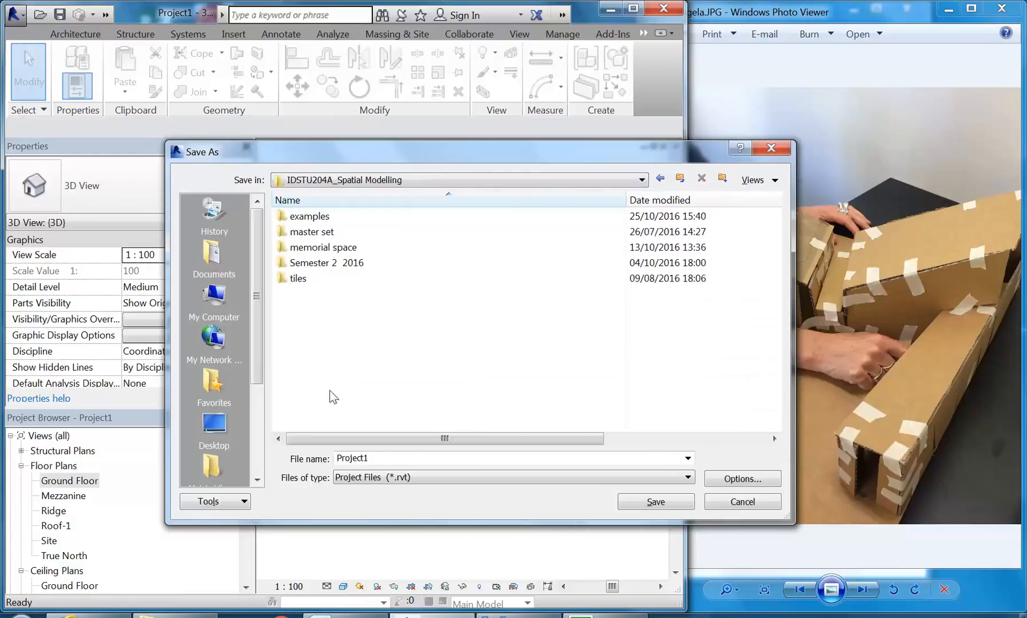
pyautogui.doubleClick(323, 247)
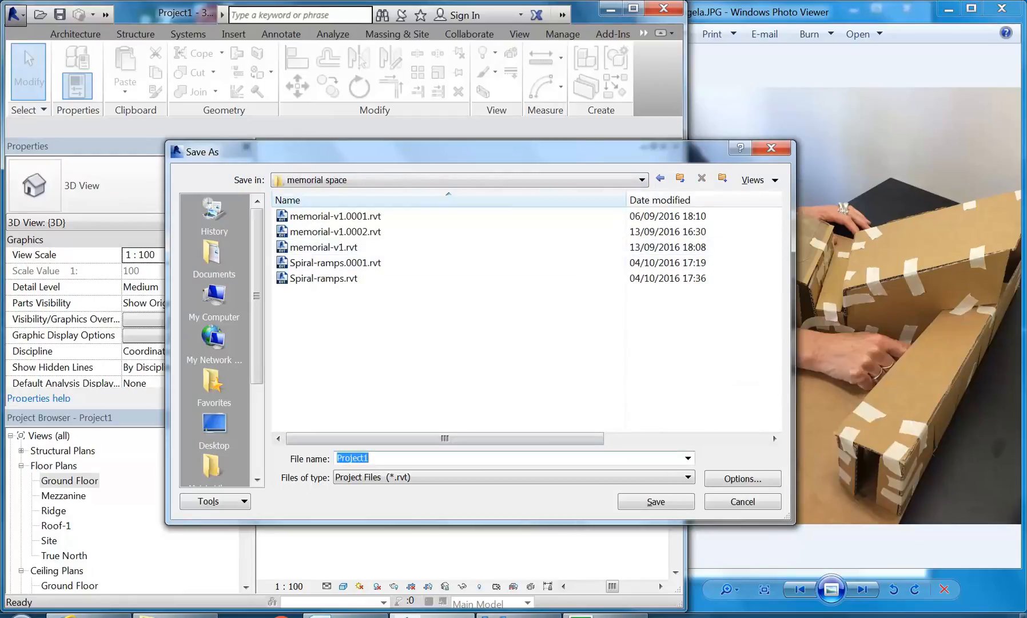
pyautogui.write('M')
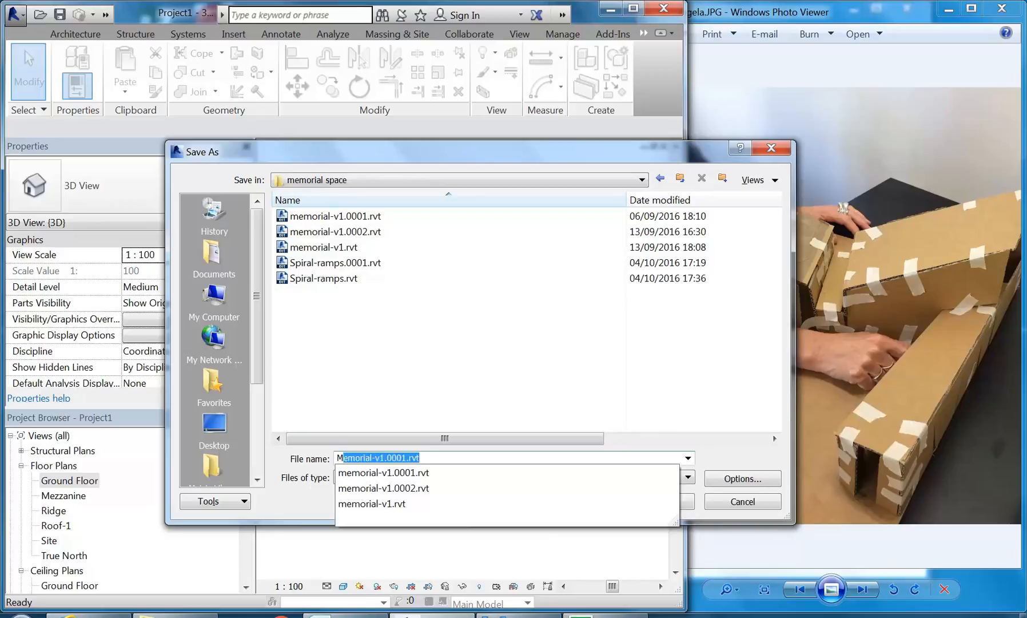
pyautogui.write('ariangela-v1')
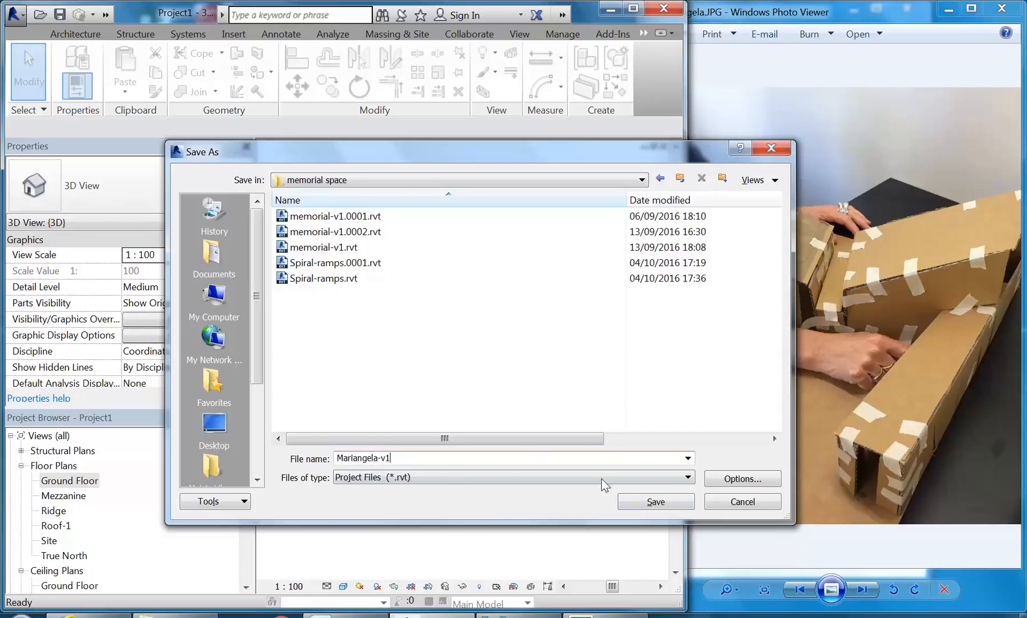
pyautogui.click(659, 502)
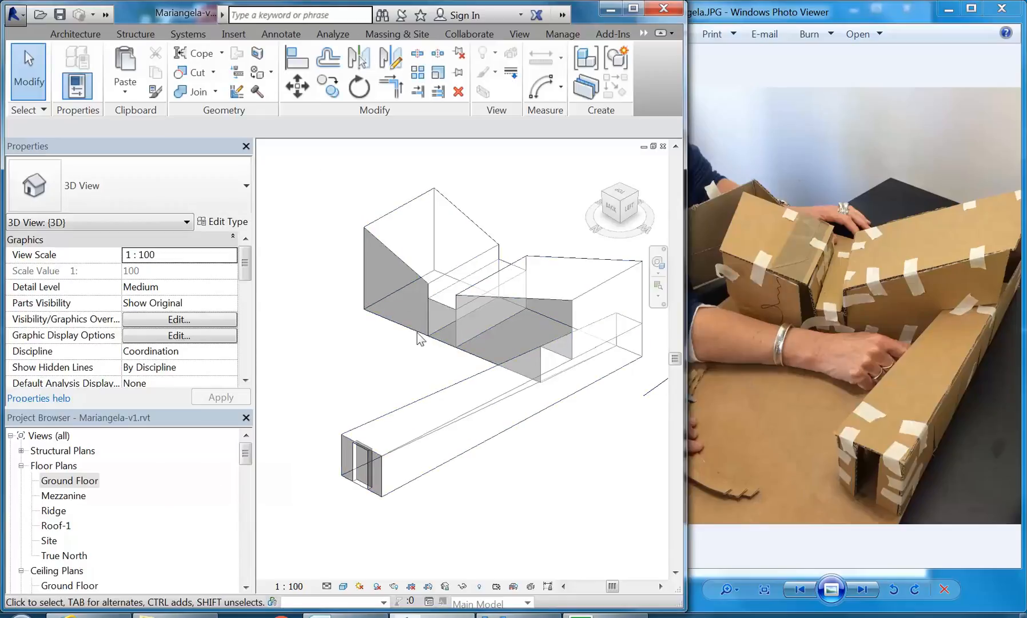
# - Place Generic 200mm walls by face on the bar's long outer side and on its end face with the opening
pyautogui.click(73, 36)
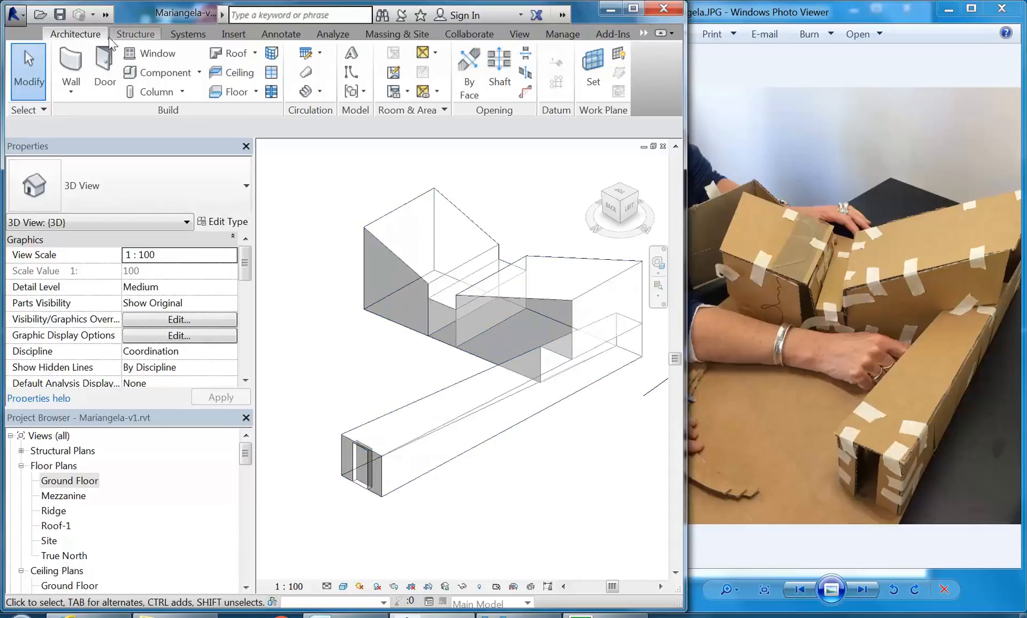
pyautogui.click(389, 35)
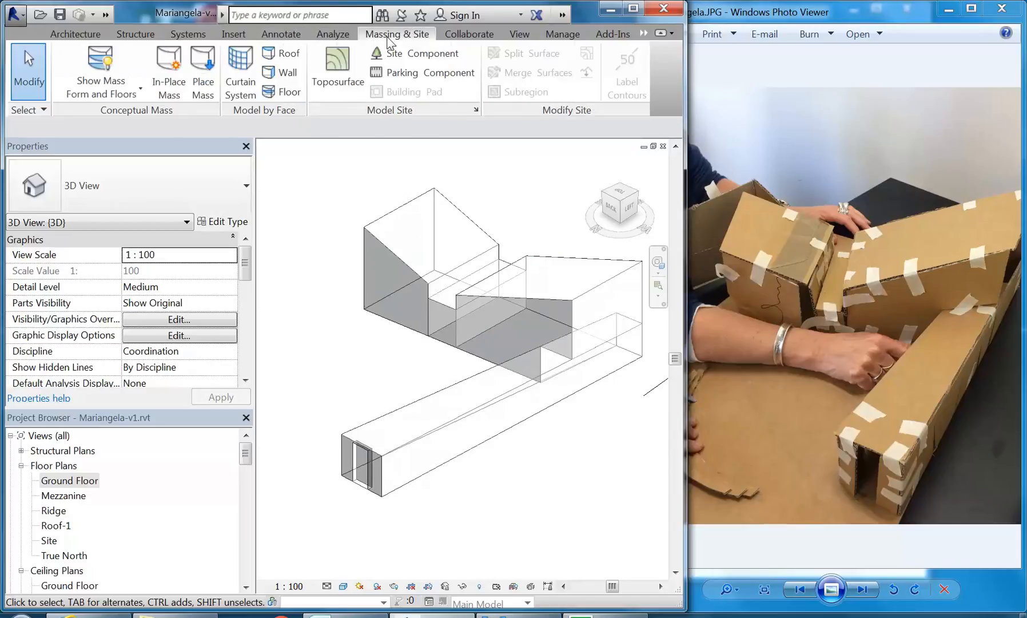
pyautogui.click(278, 74)
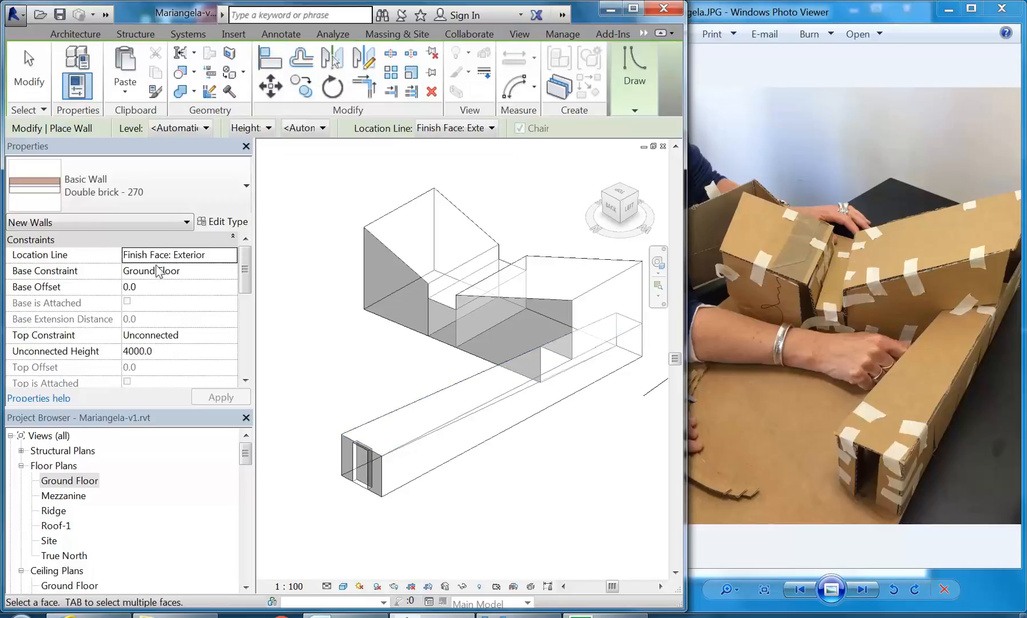
pyautogui.click(166, 187)
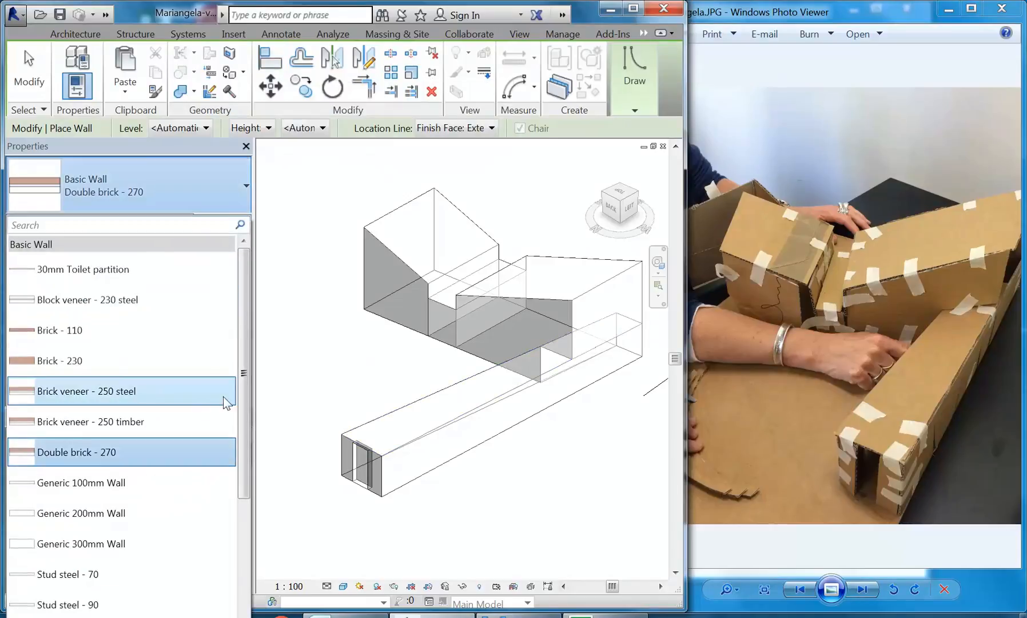
pyautogui.click(92, 513)
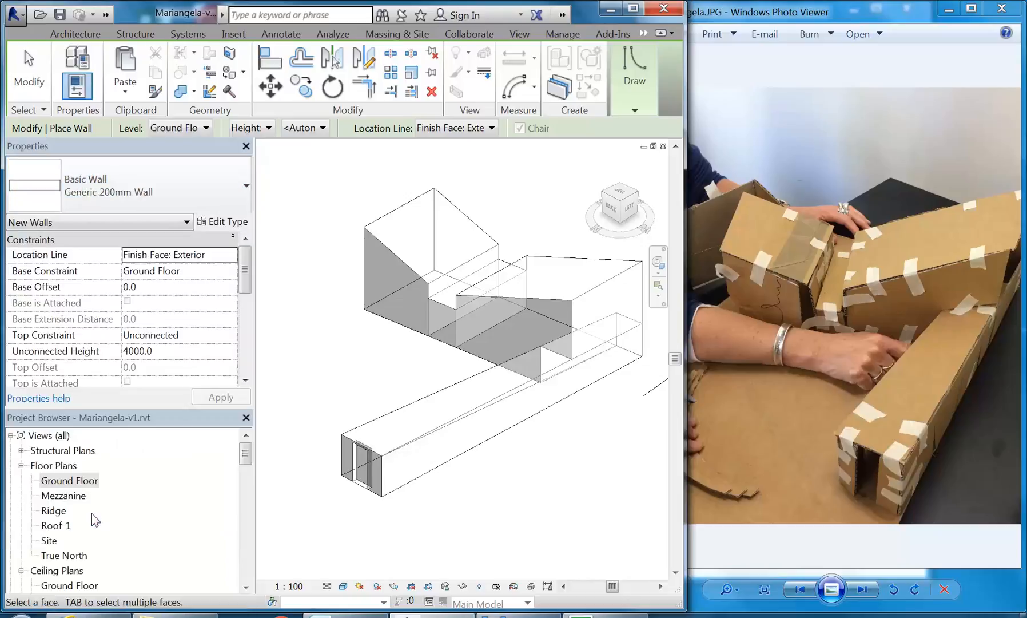
pyautogui.scroll(3, 363, 301)
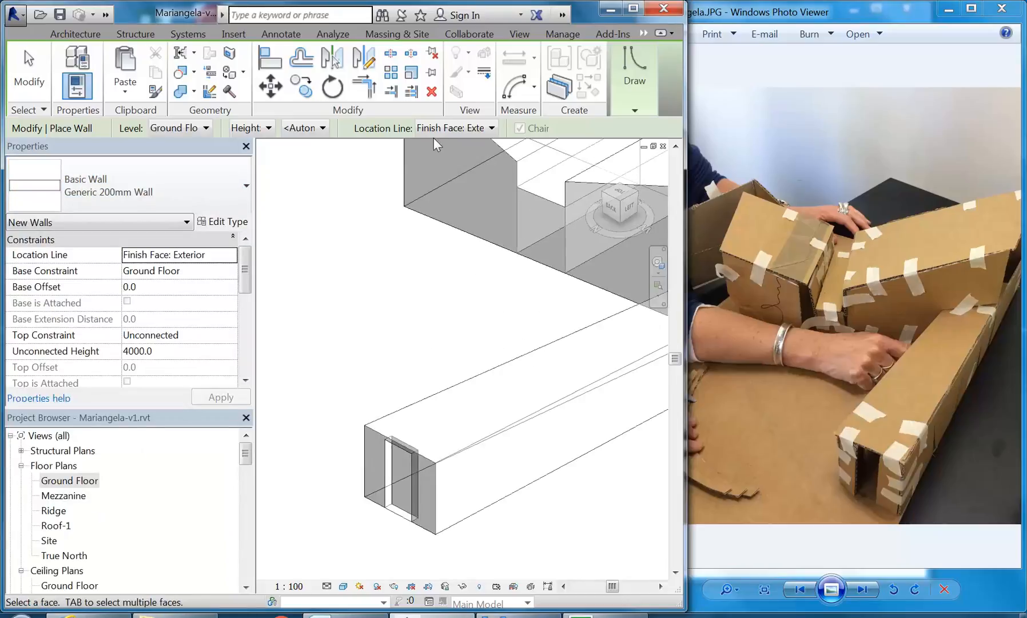
pyautogui.moveTo(428, 350); pyautogui.dragTo(382, 306, button='middle')
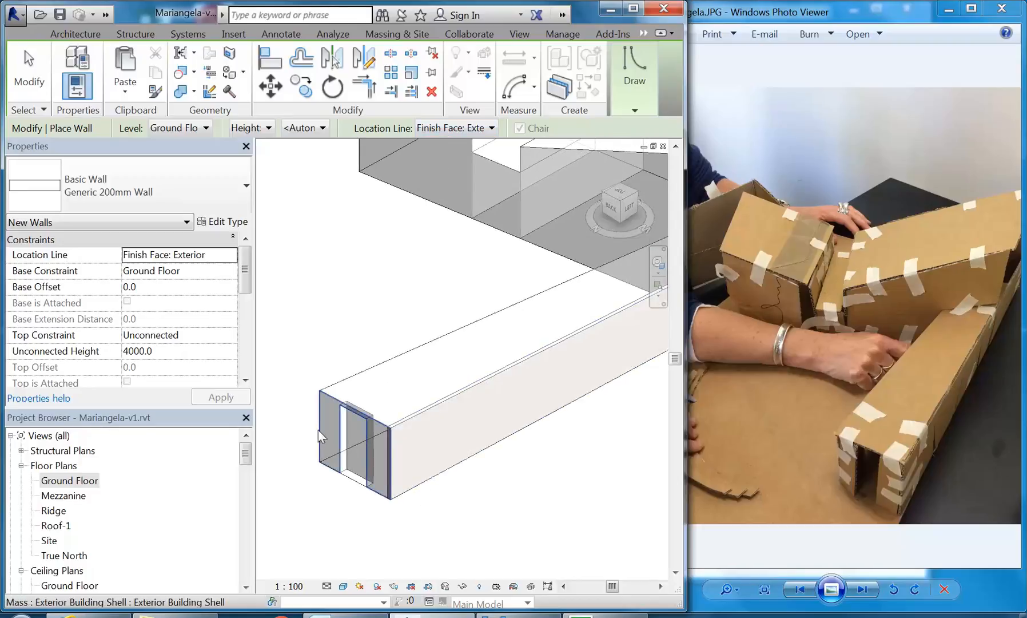
pyautogui.scroll(3, 318, 431)
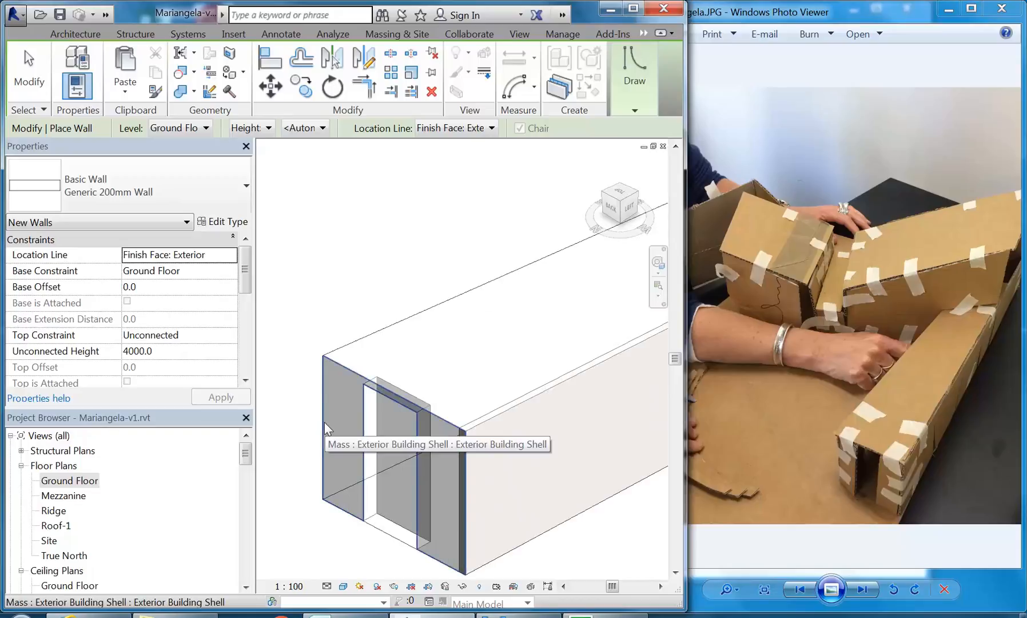
pyautogui.click(343, 495)
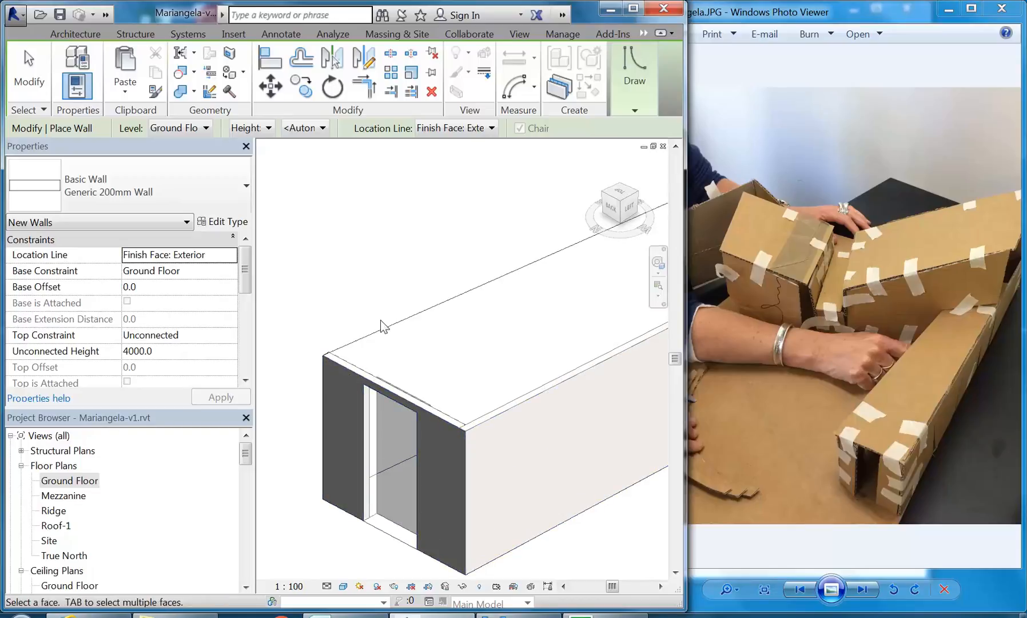
# - Place Generic 200mm walls by face on the bar's remaining long side and on the wedge volume's side facing the bar
pyautogui.scroll(-3, 389, 261)
pyautogui.scroll(5, 456, 243)
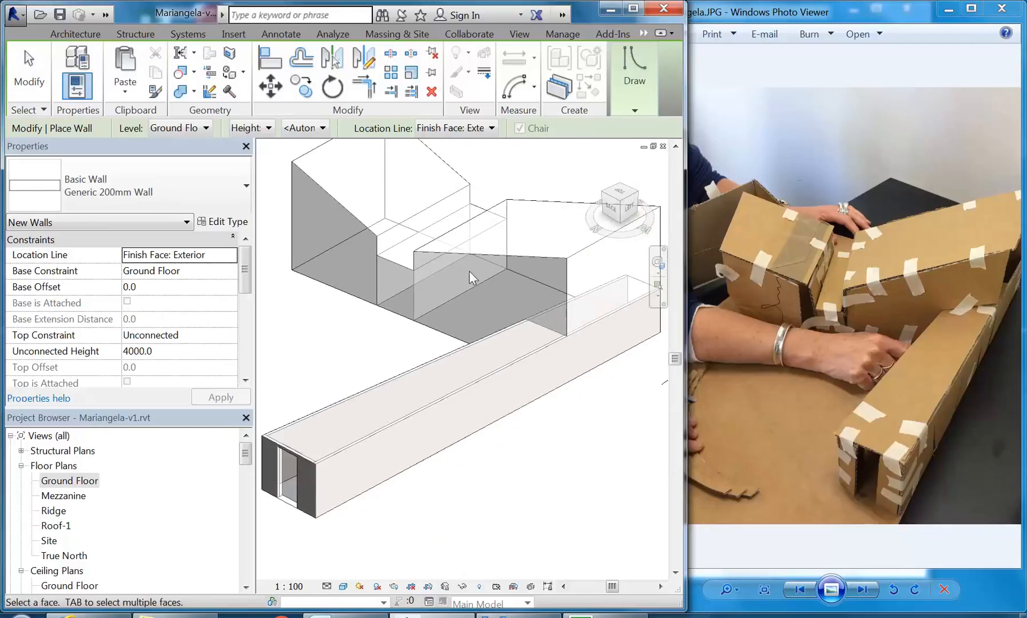
pyautogui.click(446, 372)
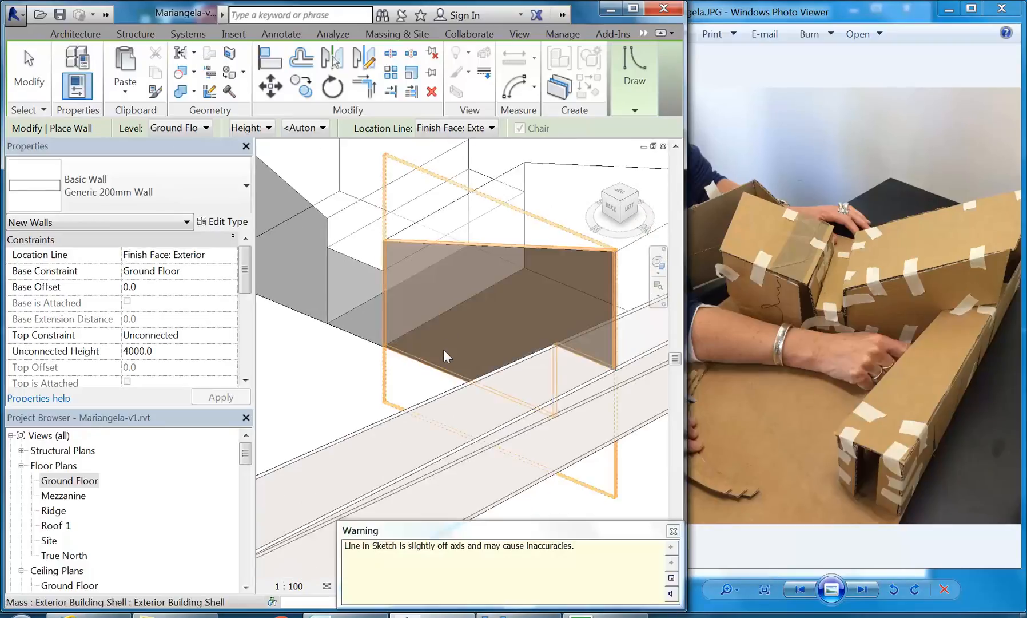
pyautogui.moveTo(445, 330); pyautogui.dragTo(395, 363, button='middle')
pyautogui.scroll(-3, 421, 319)
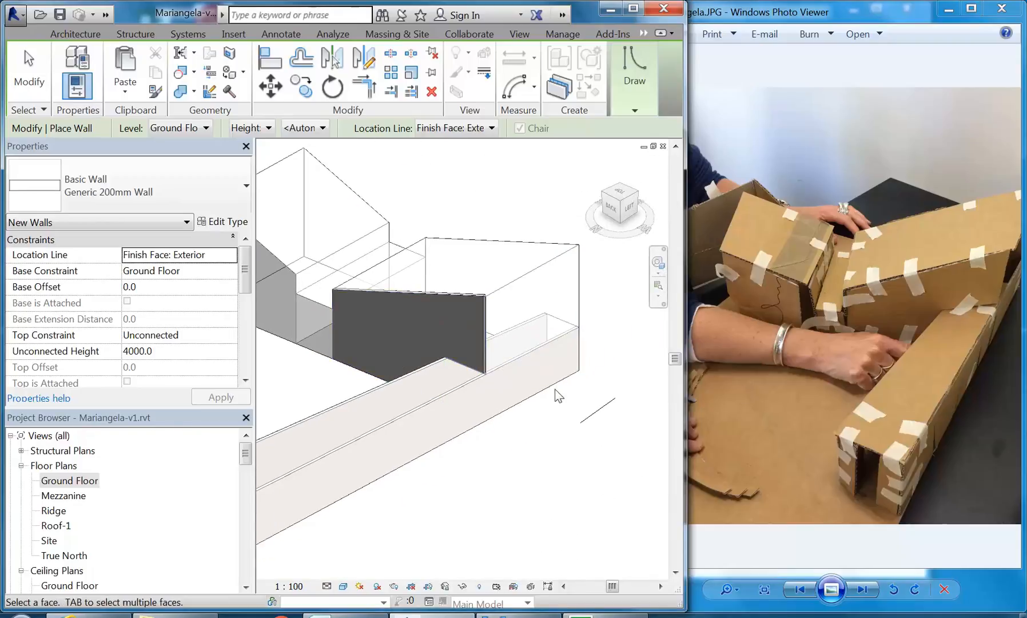
# - Inspect where the wedge wall meets the bar and how the walls fit around the bar's end opening
pyautogui.keyDown('shift'); pyautogui.moveTo(559, 394); pyautogui.dragTo(417, 392, button='middle'); pyautogui.keyUp('shift')
pyautogui.scroll(3, 517, 375)
pyautogui.scroll(3, 417, 392)
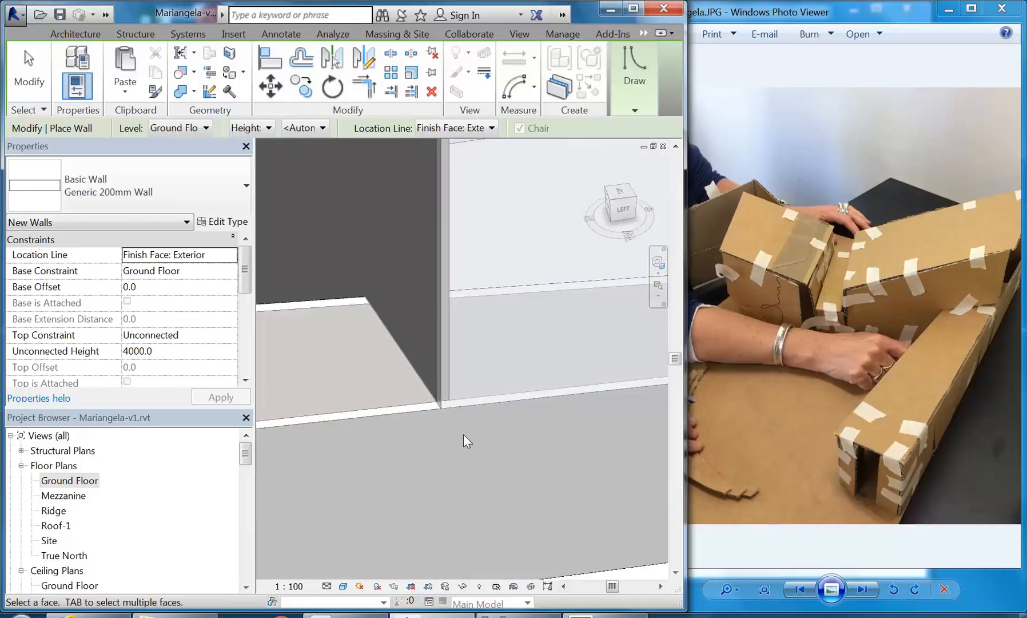
pyautogui.scroll(-3, 463, 435)
pyautogui.moveTo(444, 429); pyautogui.dragTo(372, 412, button='middle')
pyautogui.scroll(1, 372, 412)
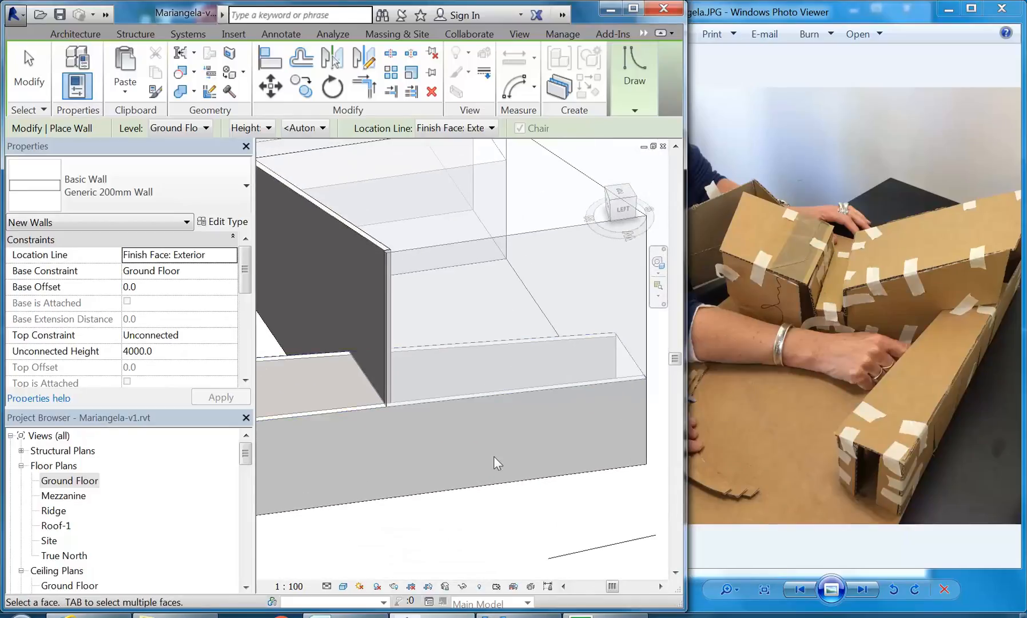
pyautogui.scroll(-2, 572, 426)
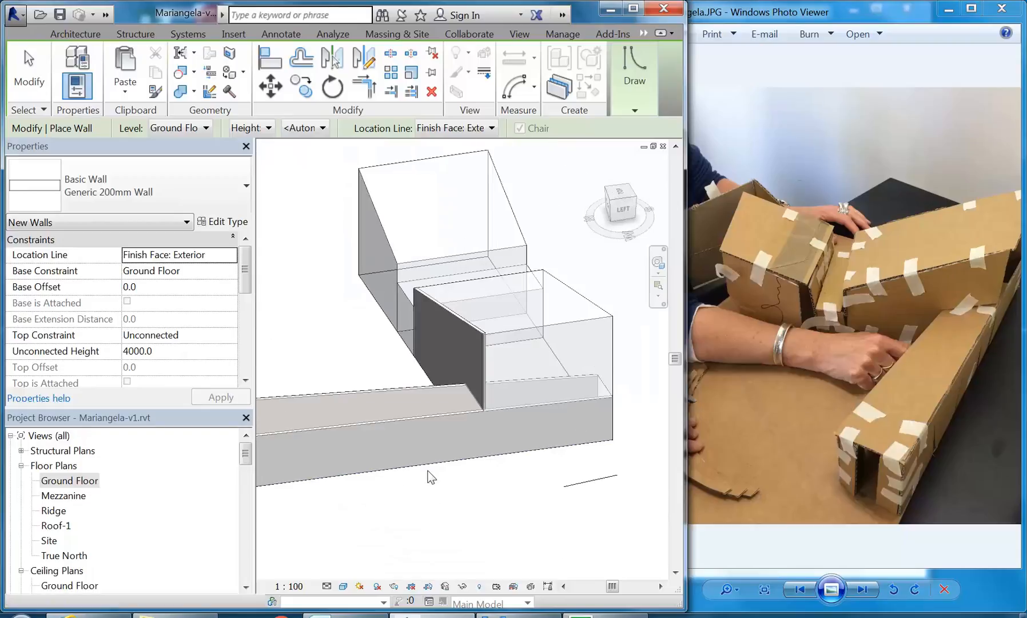
pyautogui.keyDown('shift'); pyautogui.moveTo(395, 415); pyautogui.dragTo(498, 317, button='middle'); pyautogui.keyUp('shift')
pyautogui.moveTo(367, 289); pyautogui.dragTo(488, 342, button='middle')
pyautogui.moveTo(349, 342); pyautogui.dragTo(525, 304, button='middle')
pyautogui.scroll(2, 497, 284)
pyautogui.scroll(-2, 381, 377)
pyautogui.keyDown('shift'); pyautogui.moveTo(458, 400); pyautogui.dragTo(417, 468, button='middle'); pyautogui.keyUp('shift')
pyautogui.scroll(5, 400, 452)
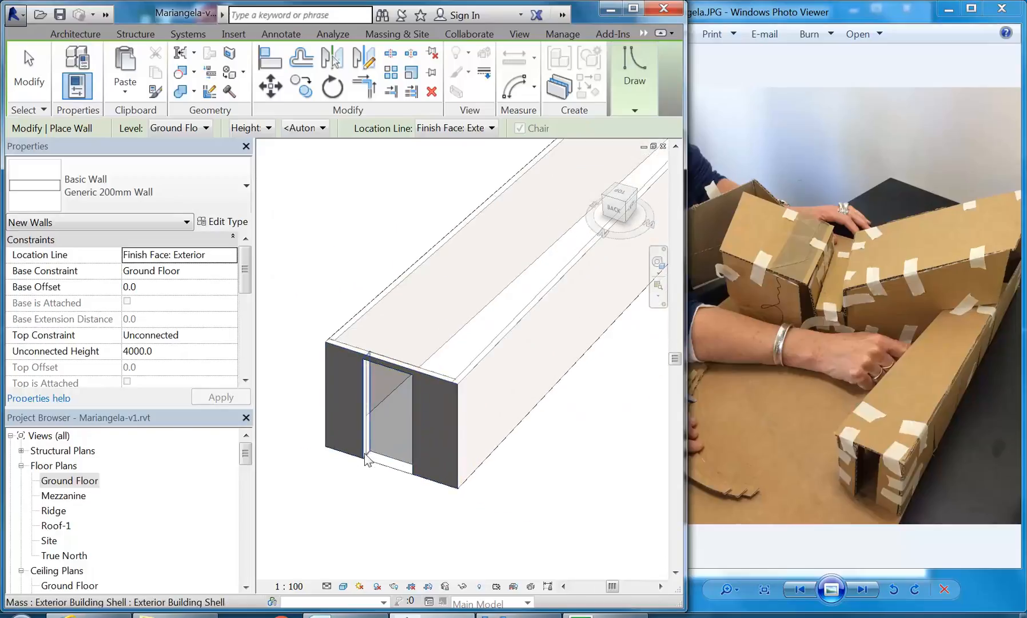
pyautogui.scroll(-5, 399, 412)
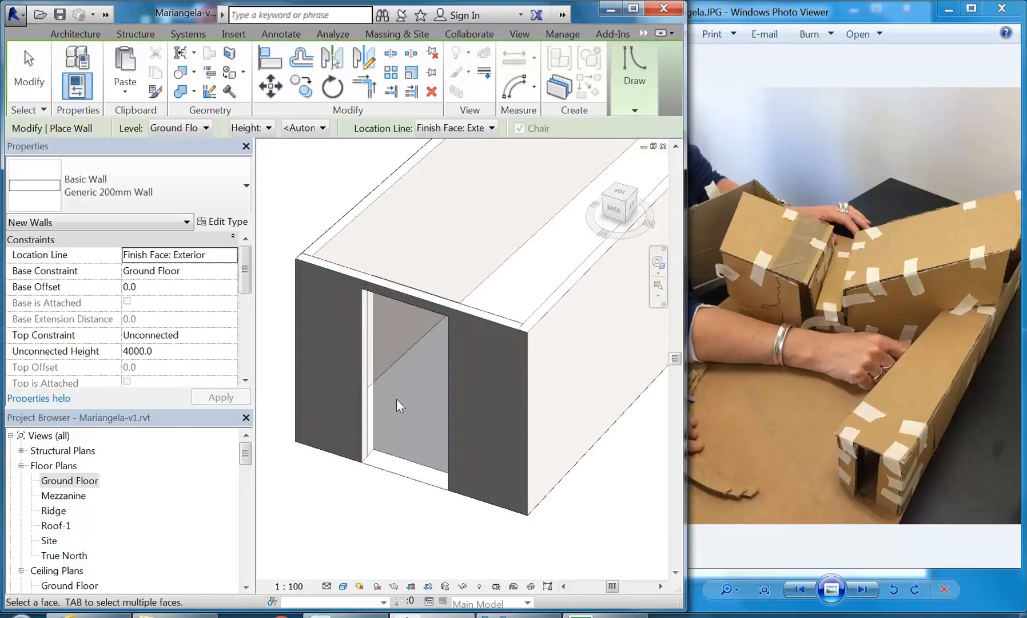
# - Place a wall by face on the wedge volume's end face above the bar's far end and check its cut-out
pyautogui.keyDown('shift'); pyautogui.moveTo(399, 403); pyautogui.dragTo(422, 305, button='middle'); pyautogui.keyUp('shift')
pyautogui.scroll(3, 472, 356)
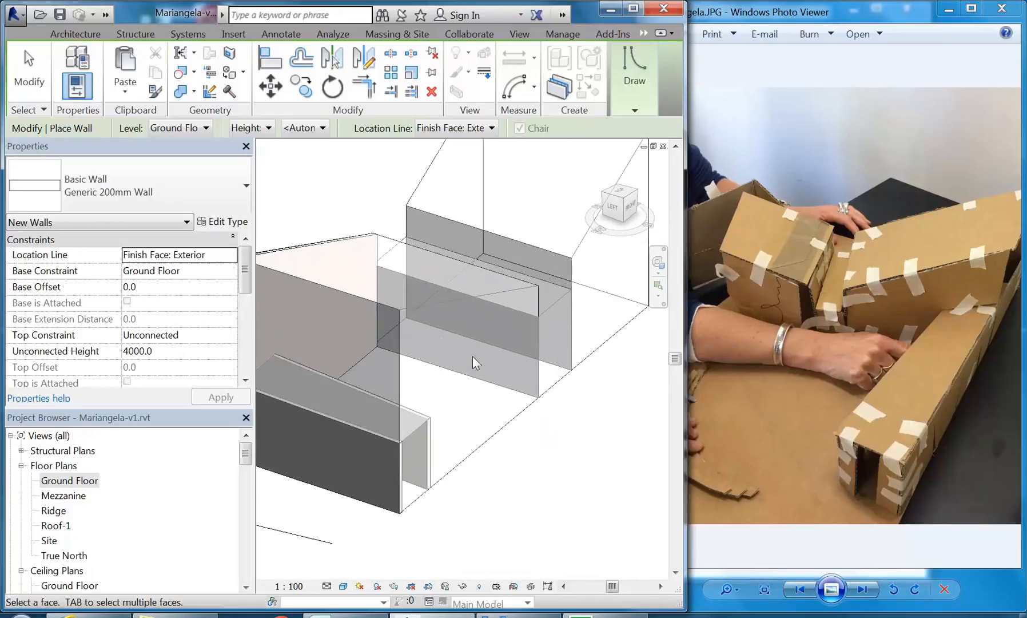
pyautogui.click(447, 302)
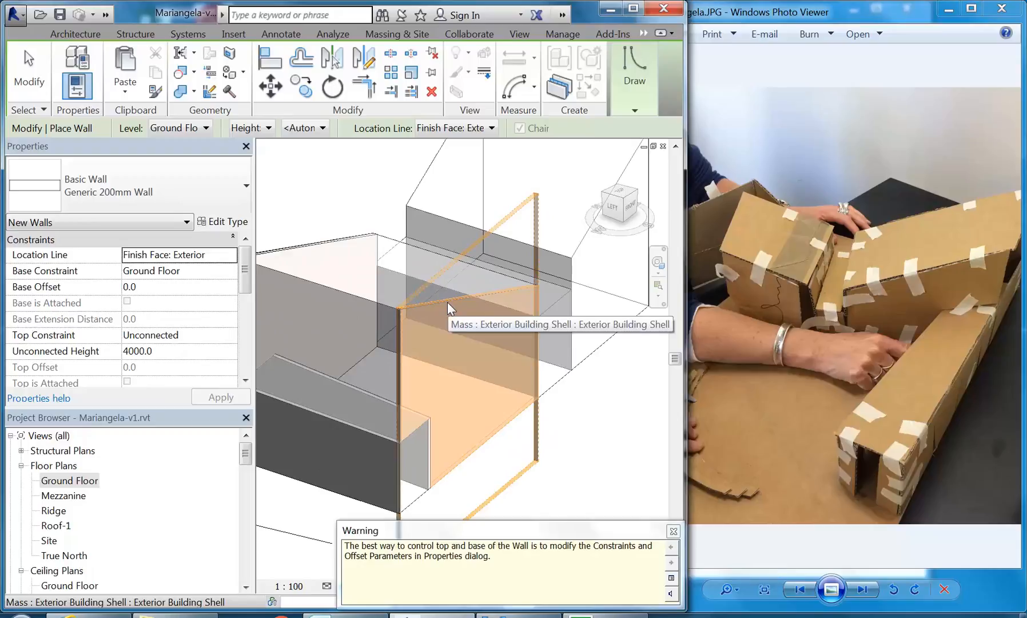
pyautogui.scroll(5, 426, 383)
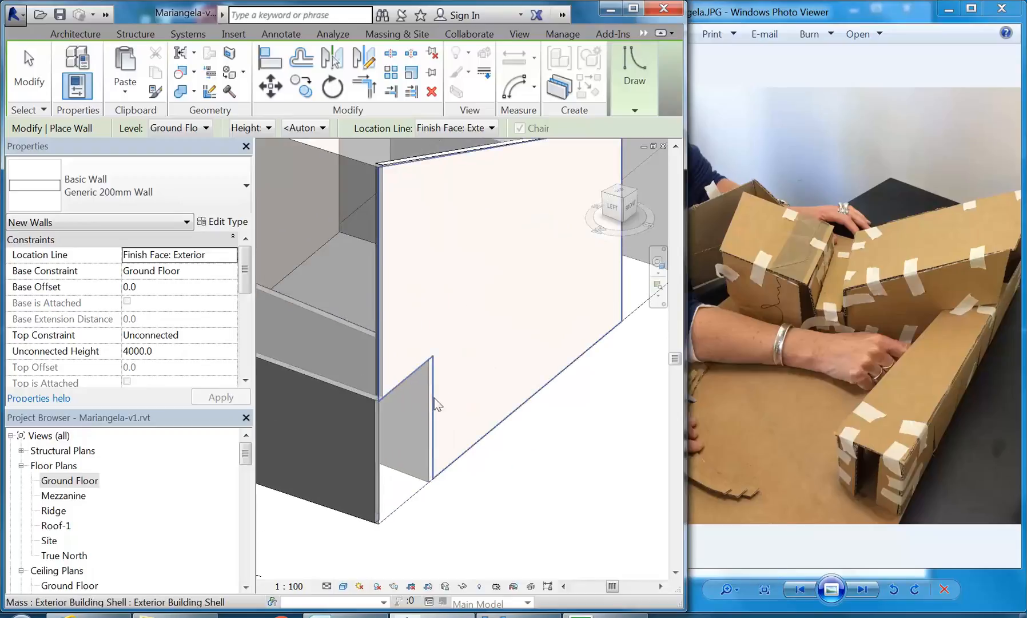
pyautogui.scroll(-5, 474, 335)
pyautogui.moveTo(474, 336); pyautogui.dragTo(415, 424, button='middle')
pyautogui.scroll(-1, 449, 393)
pyautogui.scroll(3, 422, 421)
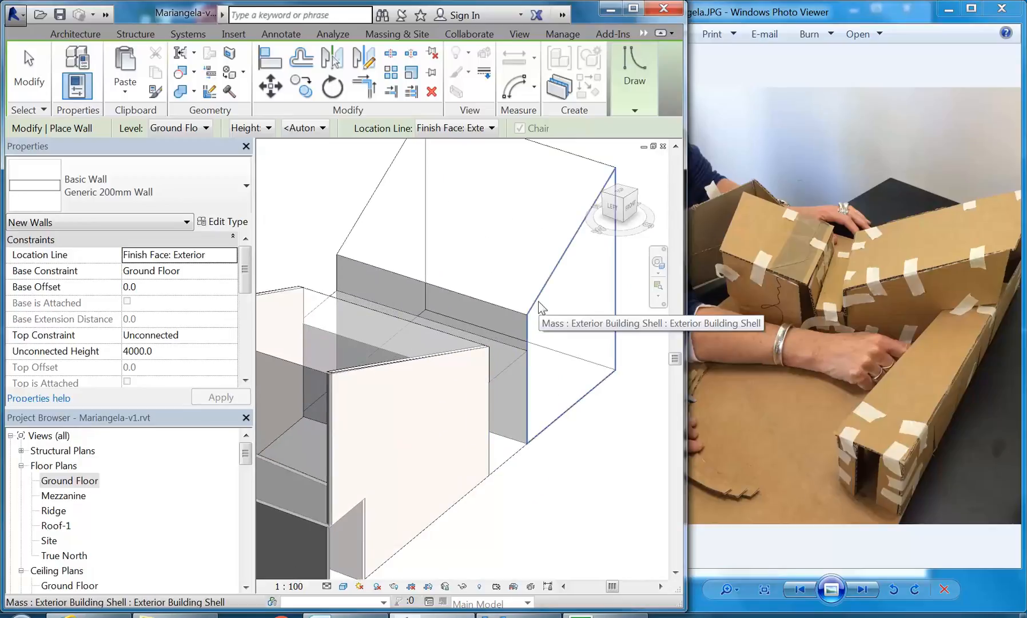
# - Place walls by face on the tall block's sloping side and on its low inner face towards the link
pyautogui.scroll(-3, 522, 409)
pyautogui.moveTo(522, 409)
pyautogui.mouseDown(button='middle')
pyautogui.moveTo(496, 383)
pyautogui.moveTo(518, 391)
pyautogui.mouseUp(button='middle')
pyautogui.keyDown('shift'); pyautogui.moveTo(336, 377); pyautogui.dragTo(504, 383, button='middle'); pyautogui.keyUp('shift')
pyautogui.moveTo(503, 383); pyautogui.dragTo(634, 400, button='middle')
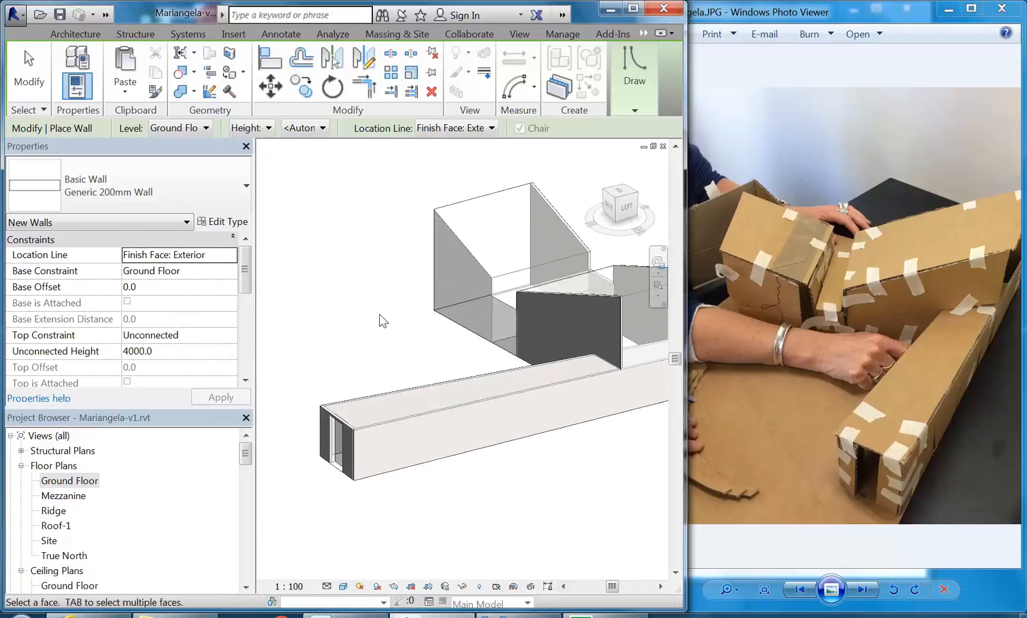
pyautogui.scroll(3, 501, 349)
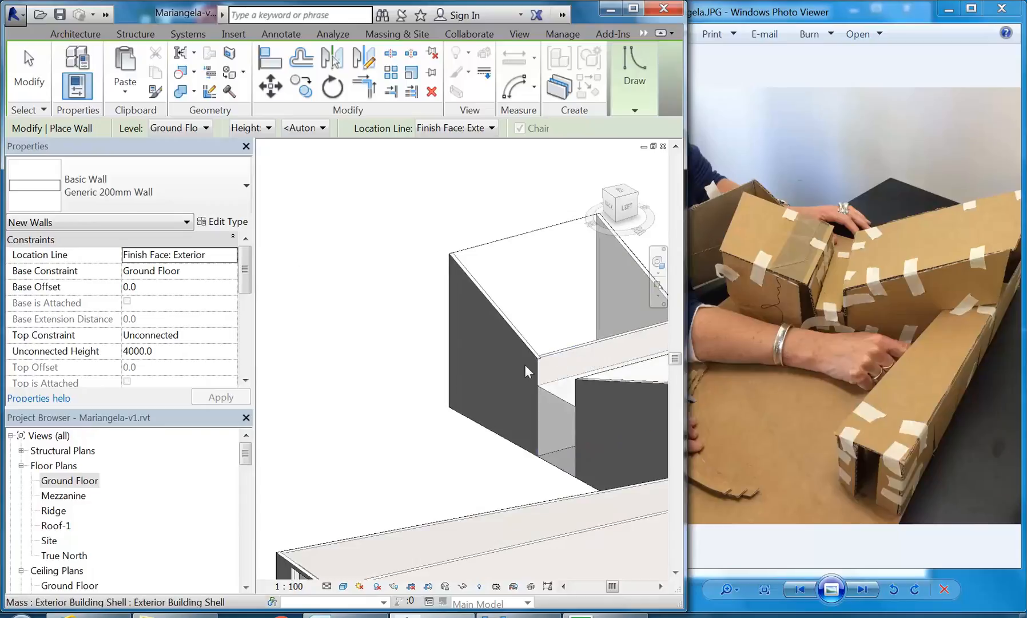
# - Place walls by face on the far side of the wedge and block and on the tall block's outer end
pyautogui.scroll(-4, 384, 393)
pyautogui.keyDown('shift'); pyautogui.moveTo(384, 393); pyautogui.dragTo(437, 411, button='middle'); pyautogui.keyUp('shift')
pyautogui.moveTo(437, 412); pyautogui.dragTo(515, 386, button='middle')
pyautogui.moveTo(379, 495); pyautogui.dragTo(642, 435, button='middle')
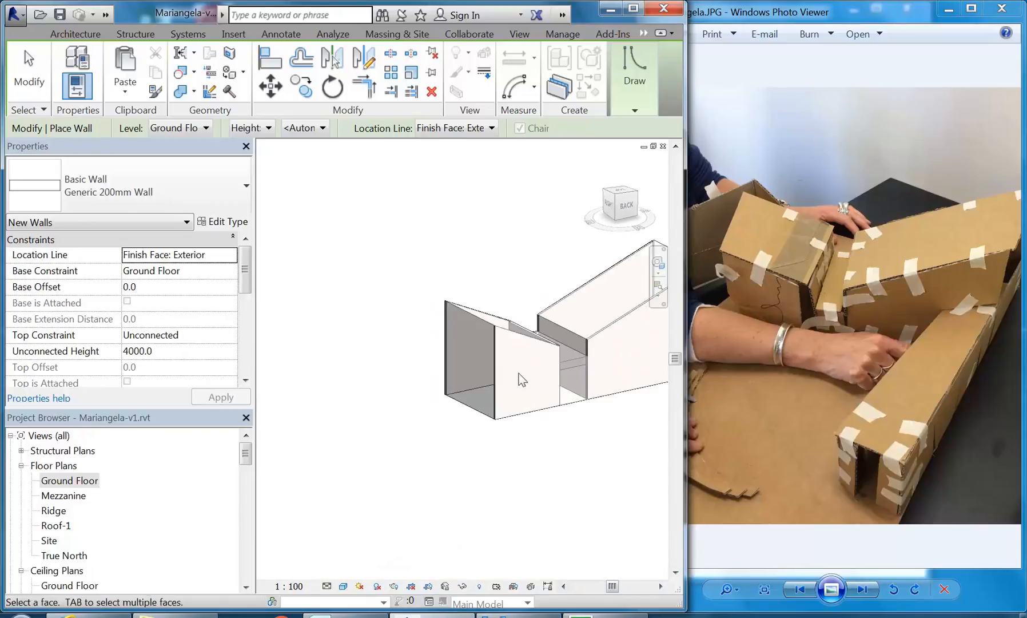
pyautogui.scroll(1, 513, 370)
pyautogui.moveTo(513, 370); pyautogui.dragTo(409, 419, button='middle')
pyautogui.scroll(4, 332, 401)
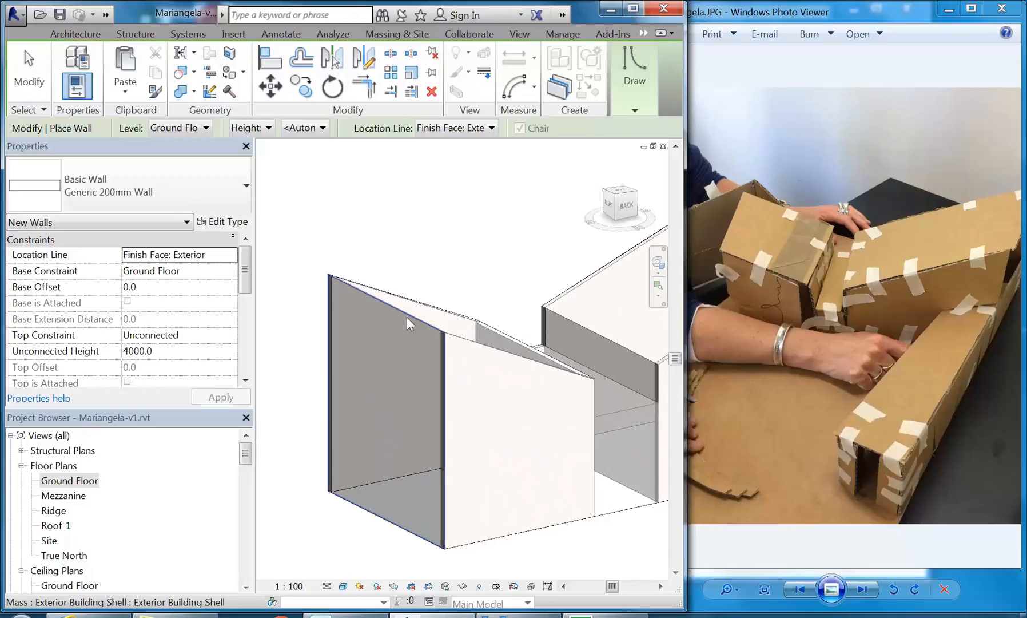
pyautogui.scroll(-4, 404, 368)
pyautogui.keyDown('shift'); pyautogui.moveTo(465, 341); pyautogui.dragTo(374, 382, button='middle'); pyautogui.keyUp('shift')
pyautogui.moveTo(611, 372); pyautogui.dragTo(298, 319, button='middle')
pyautogui.scroll(2, 433, 319)
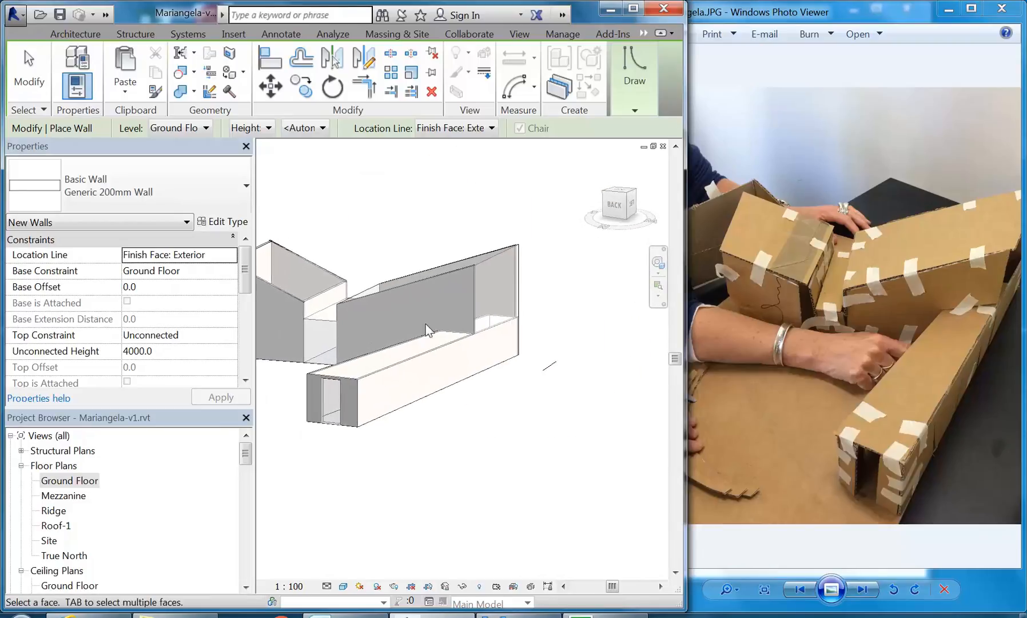
# - Place a wall by face on the low link between the tall block and the wedge, and finish placing walls
pyautogui.scroll(3, 455, 322)
pyautogui.moveTo(985, 280)
pyautogui.mouseDown()
pyautogui.moveTo(883, 278)
pyautogui.moveTo(971, 294)
pyautogui.mouseUp()
pyautogui.moveTo(781, 346); pyautogui.dragTo(803, 346)
pyautogui.moveTo(390, 350); pyautogui.dragTo(497, 366, button='middle')
pyautogui.scroll(-2, 411, 360)
pyautogui.keyDown('shift'); pyautogui.moveTo(392, 358); pyautogui.dragTo(436, 438, button='middle'); pyautogui.keyUp('shift')
pyautogui.scroll(4, 387, 329)
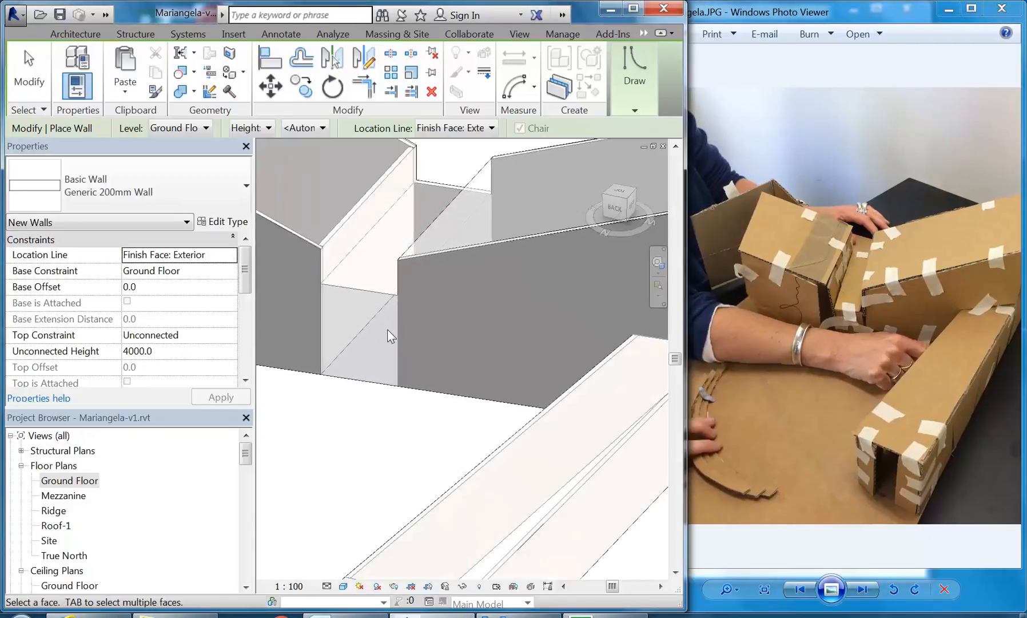
pyautogui.click(355, 284)
pyautogui.scroll(-4, 366, 336)
pyautogui.moveTo(389, 392); pyautogui.dragTo(389, 405, button='middle')
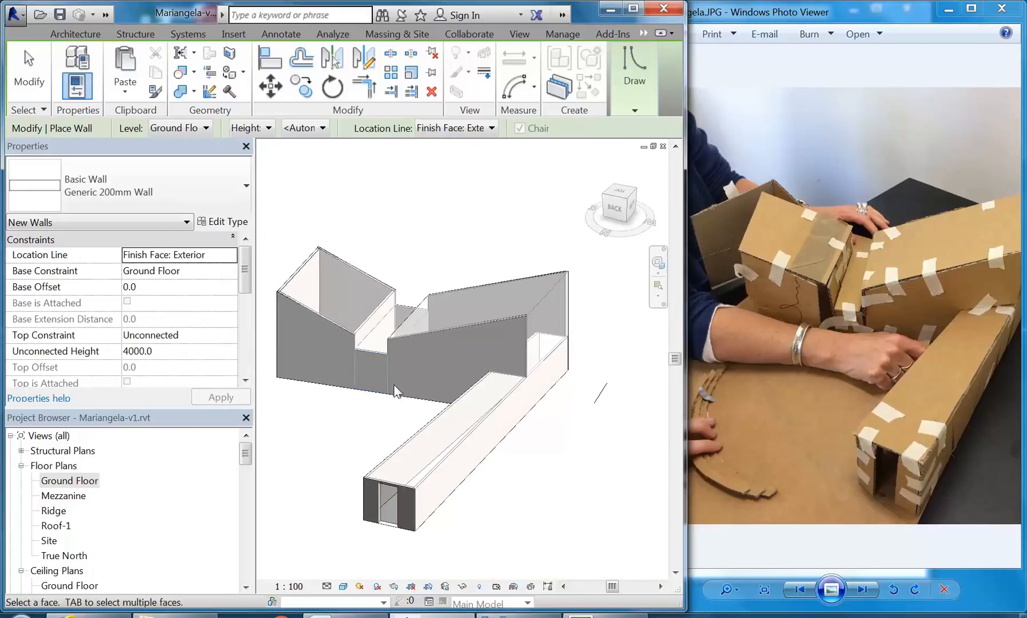
pyautogui.rightClick(406, 228)
pyautogui.click(426, 236)
pyautogui.rightClick(426, 236)
pyautogui.click(446, 240)
pyautogui.moveTo(459, 257); pyautogui.dragTo(478, 253, button='middle')
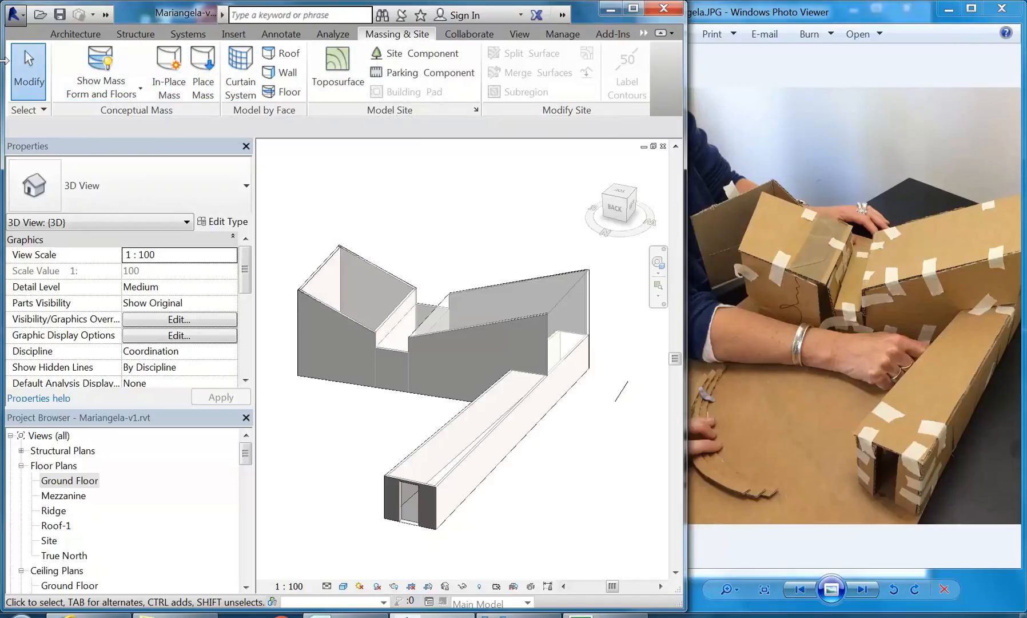
# - Toggle the mass display between Form and Floors and View Settings to compare the walls with the mass
pyautogui.click(95, 58)
pyautogui.click(95, 59)
pyautogui.click(94, 59)
pyautogui.click(95, 59)
pyautogui.click(94, 59)
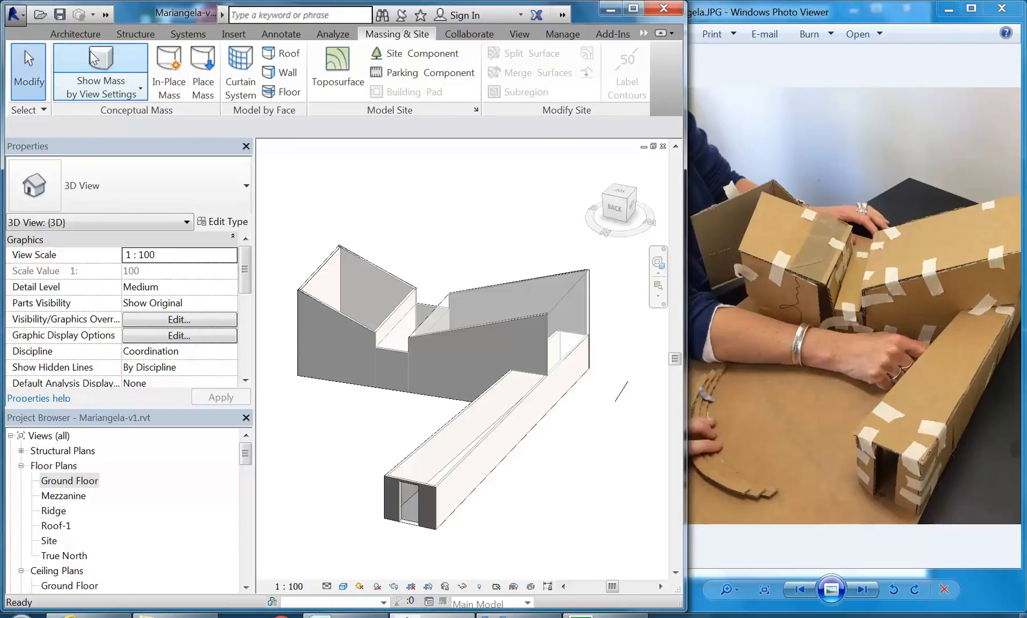
# - Select individual walls of the model to examine their extents, and clear the selection
pyautogui.click(412, 415)
pyautogui.moveTo(413, 418); pyautogui.dragTo(384, 423, button='middle')
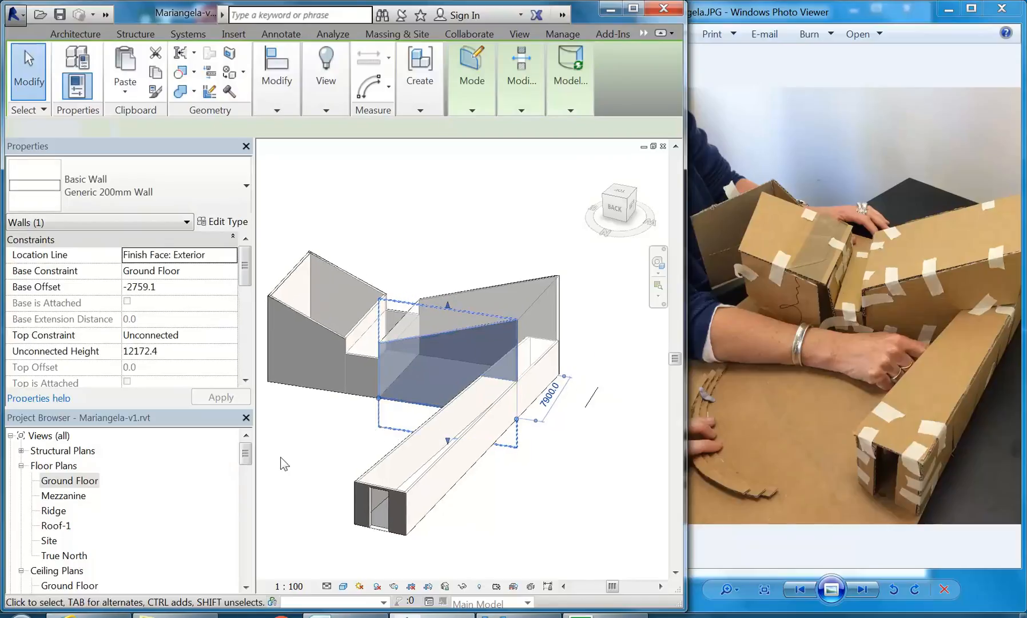
pyautogui.click(280, 458)
pyautogui.scroll(3, 559, 351)
pyautogui.click(518, 295)
pyautogui.scroll(-3, 494, 253)
pyautogui.moveTo(493, 253)
pyautogui.mouseDown(button='middle')
pyautogui.moveTo(485, 234)
pyautogui.moveTo(496, 243)
pyautogui.mouseUp(button='middle')
pyautogui.click(472, 223)
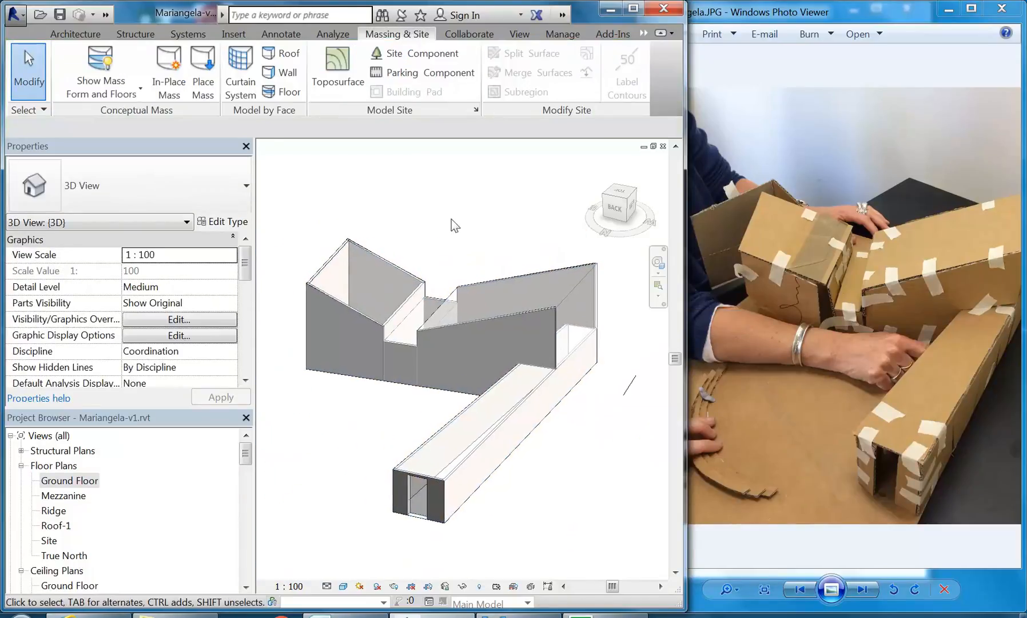
# - Duplicate the Ground Floor plan view
pyautogui.rightClick(74, 482)
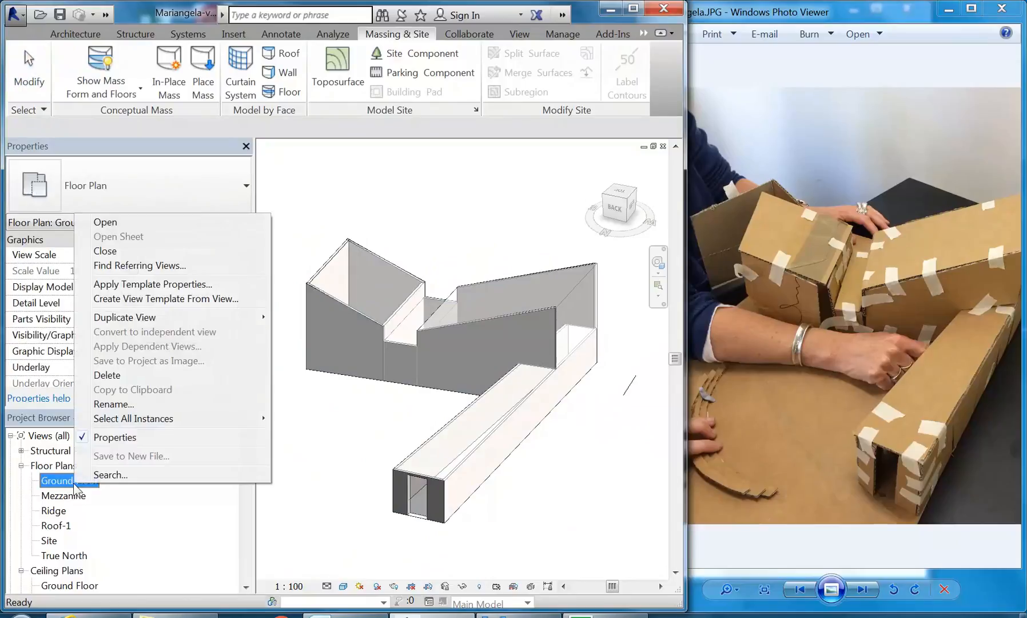
pyautogui.moveTo(130, 321)
pyautogui.click(320, 317)
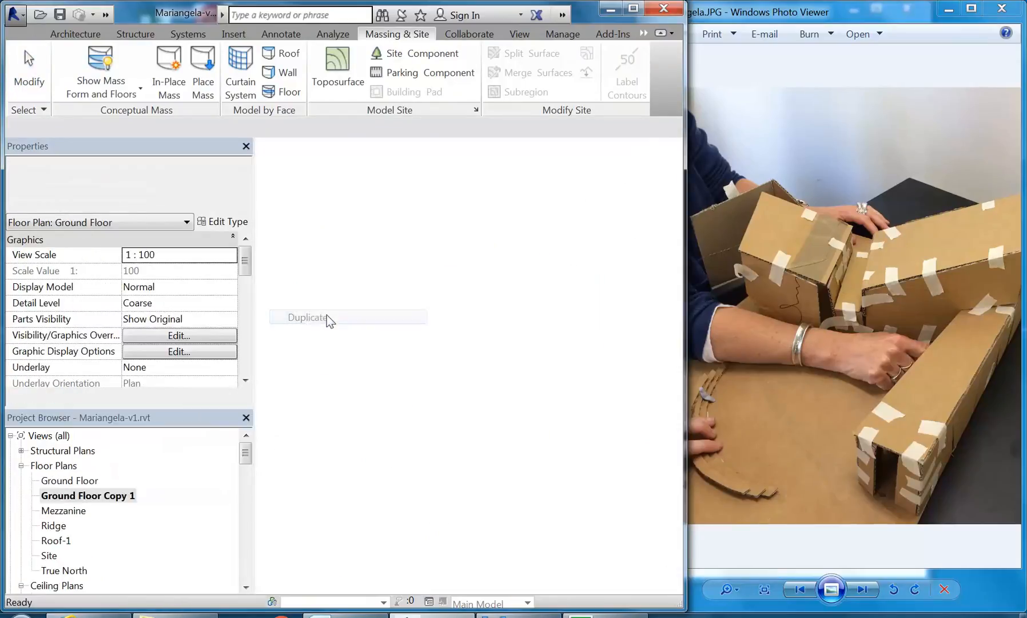
pyautogui.moveTo(412, 295); pyautogui.dragTo(433, 269, button='middle')
# - Open the {3D} view and duplicate it without detailing
pyautogui.moveTo(247, 456); pyautogui.dragTo(248, 484)
pyautogui.doubleClick(51, 481)
pyautogui.rightClick(50, 481)
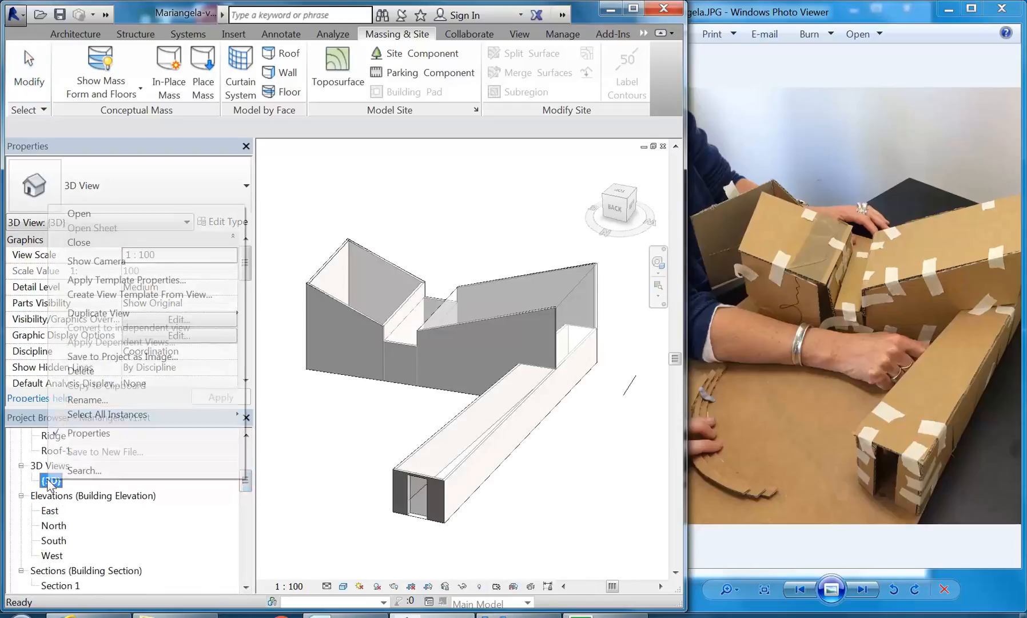
pyautogui.moveTo(92, 318)
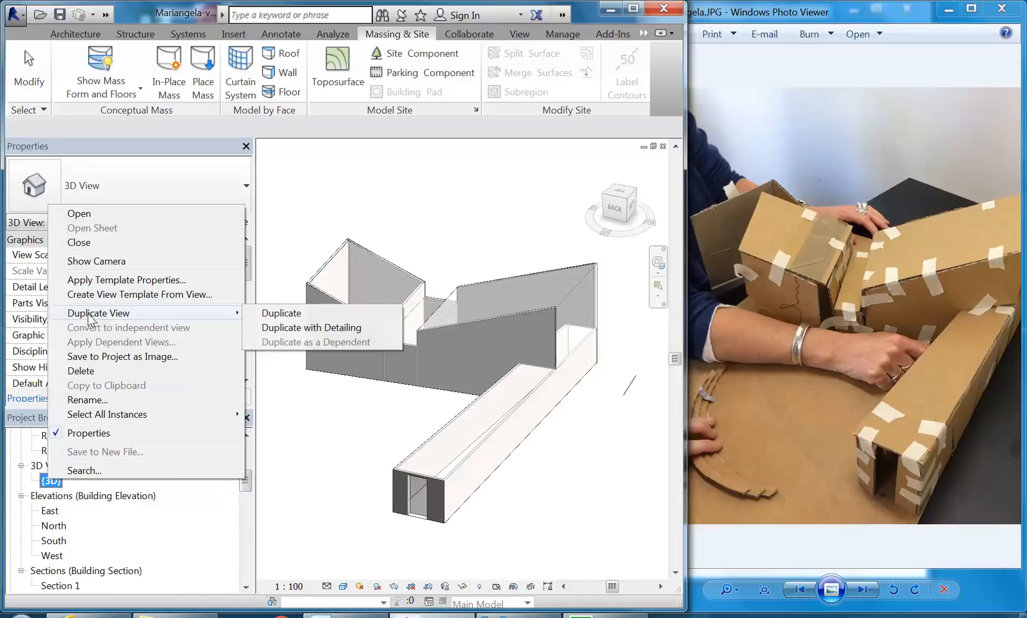
pyautogui.click(267, 310)
pyautogui.moveTo(471, 223); pyautogui.dragTo(449, 231, button='middle')
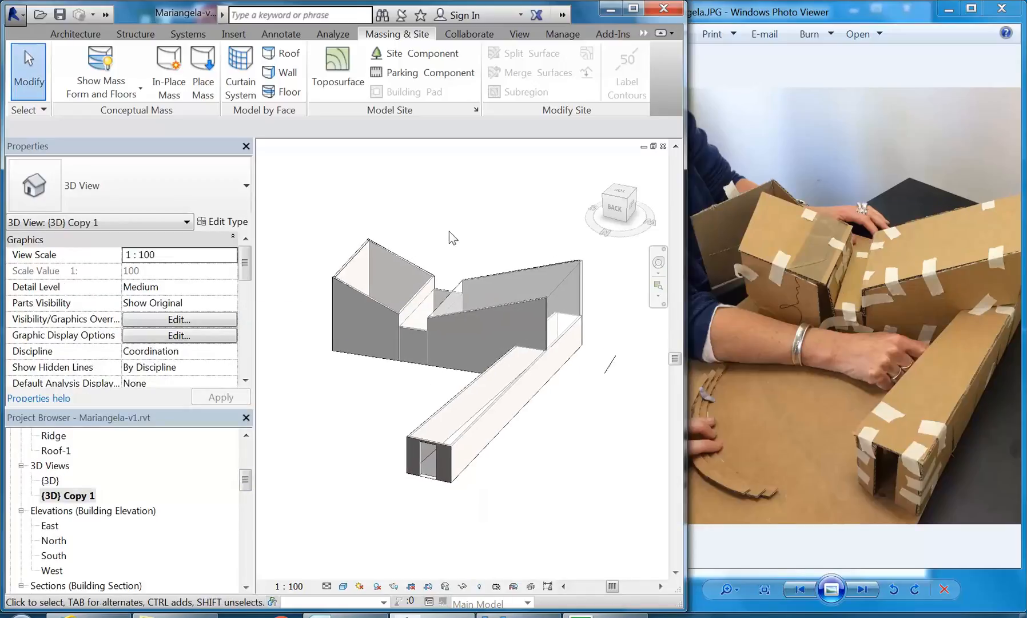
# - Set the mass display to follow View Settings and turn off the Mass category in the copied 3D view
pyautogui.click(100, 64)
pyautogui.click(100, 64)
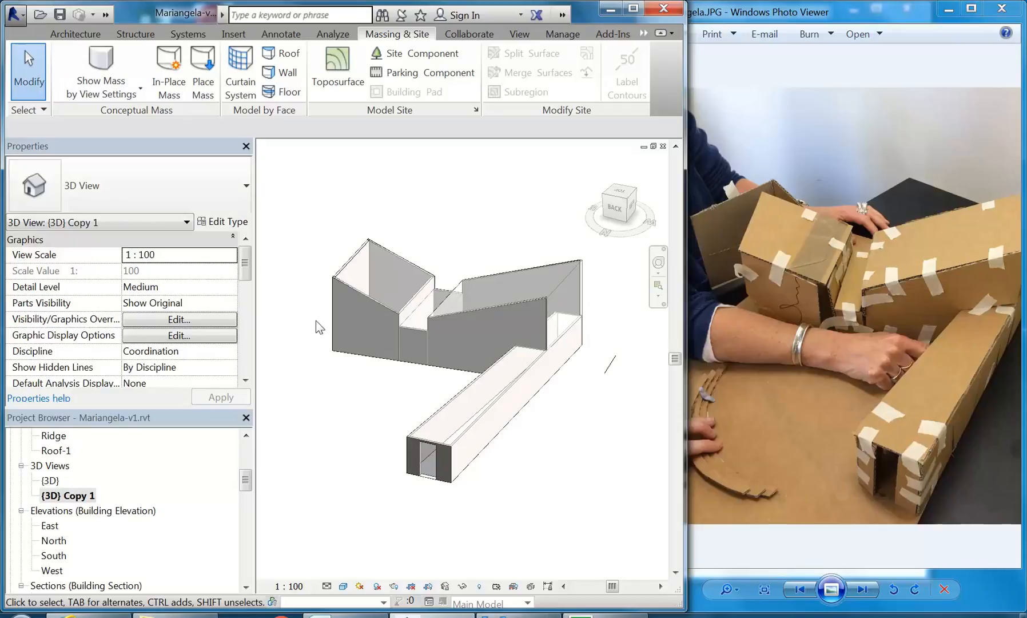
pyautogui.click(178, 321)
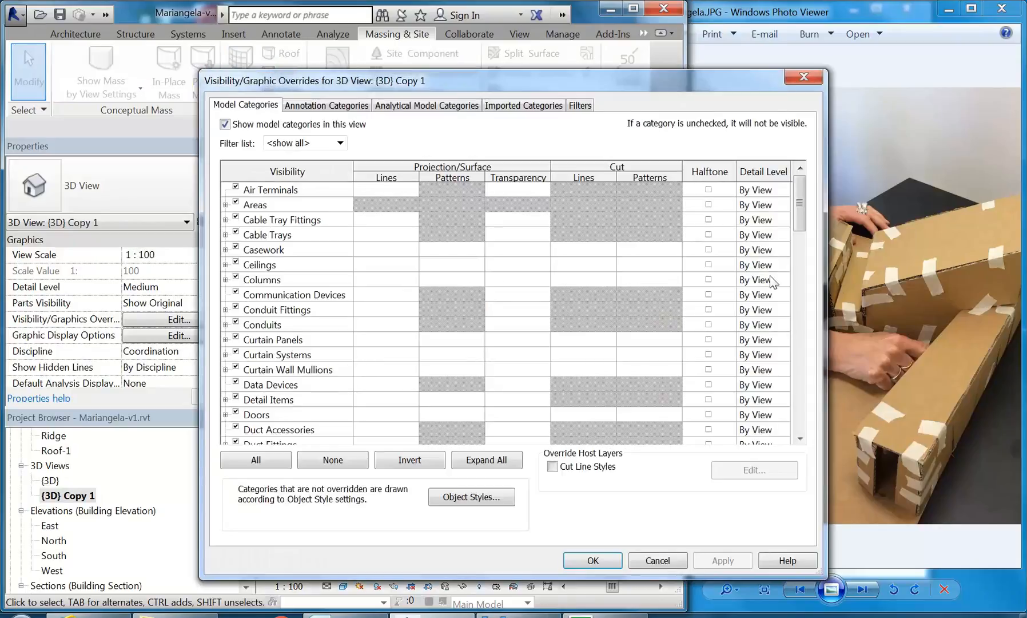
pyautogui.moveTo(801, 220); pyautogui.dragTo(796, 303)
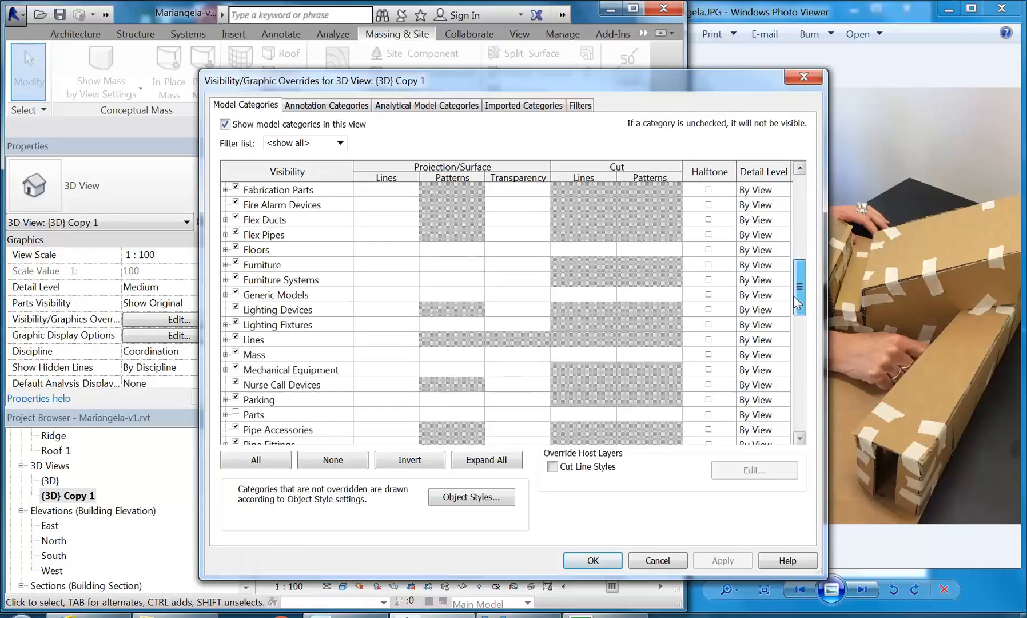
pyautogui.click(236, 353)
pyautogui.click(593, 561)
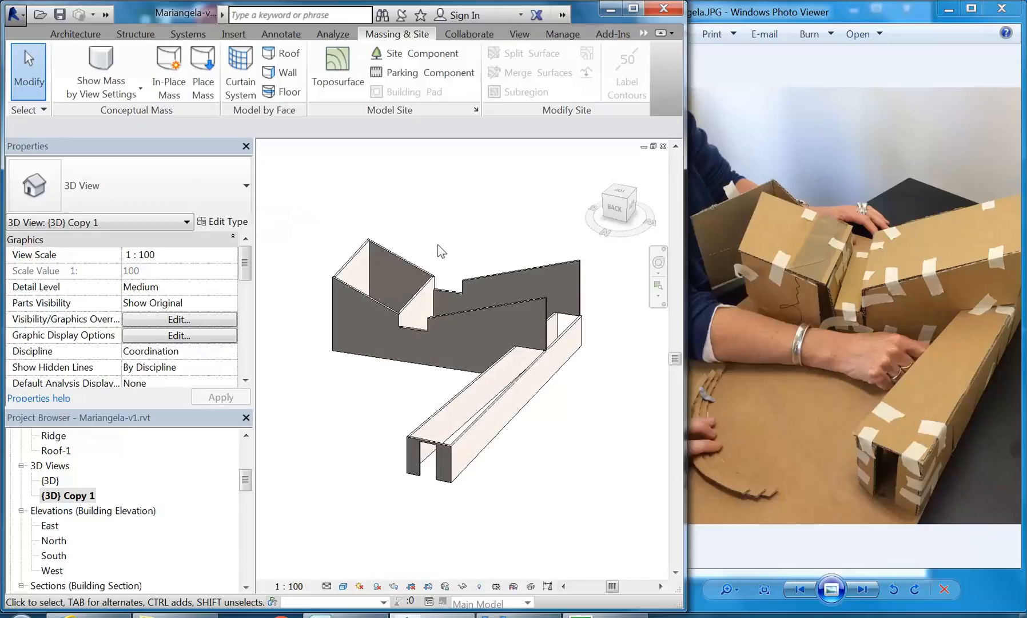
# - Review the Mass category's visibility setting in the copied 3D view and leave the overrides without changes
pyautogui.click(111, 60)
pyautogui.click(113, 58)
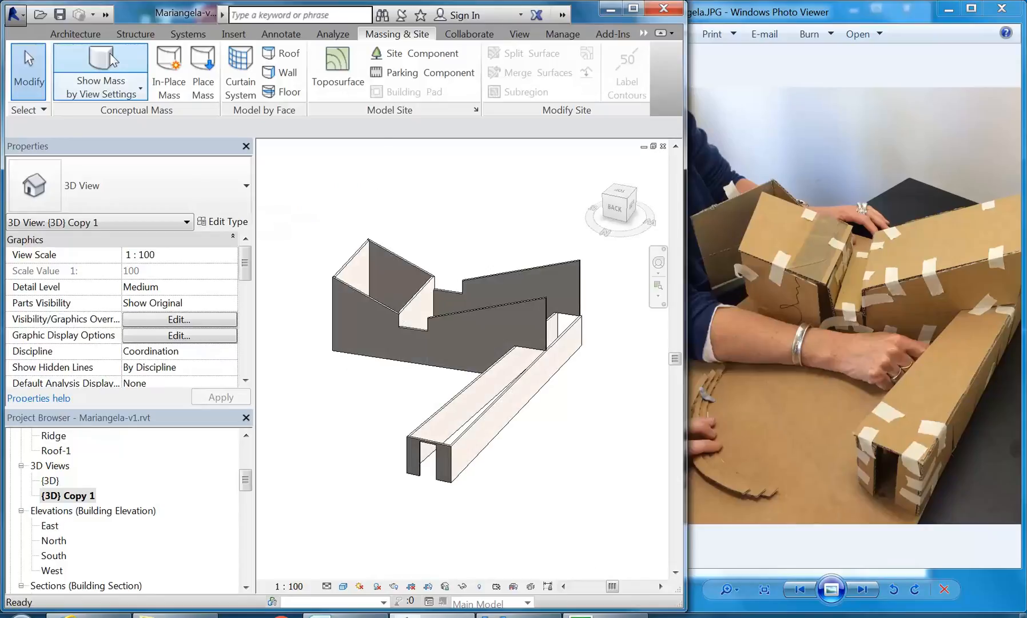
pyautogui.click(195, 319)
pyautogui.moveTo(801, 204); pyautogui.dragTo(807, 297)
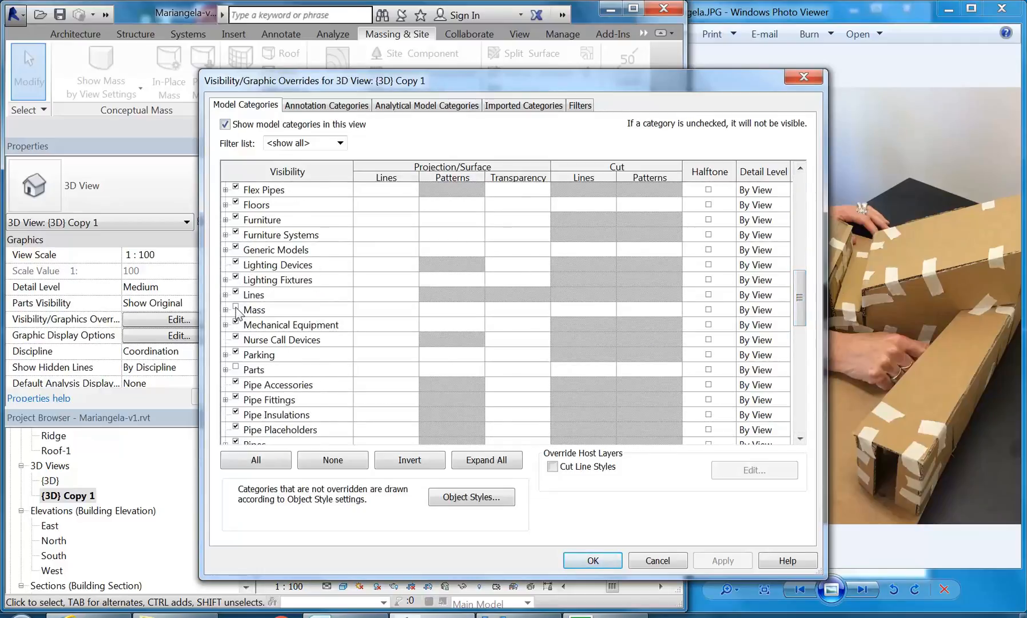
pyautogui.click(656, 560)
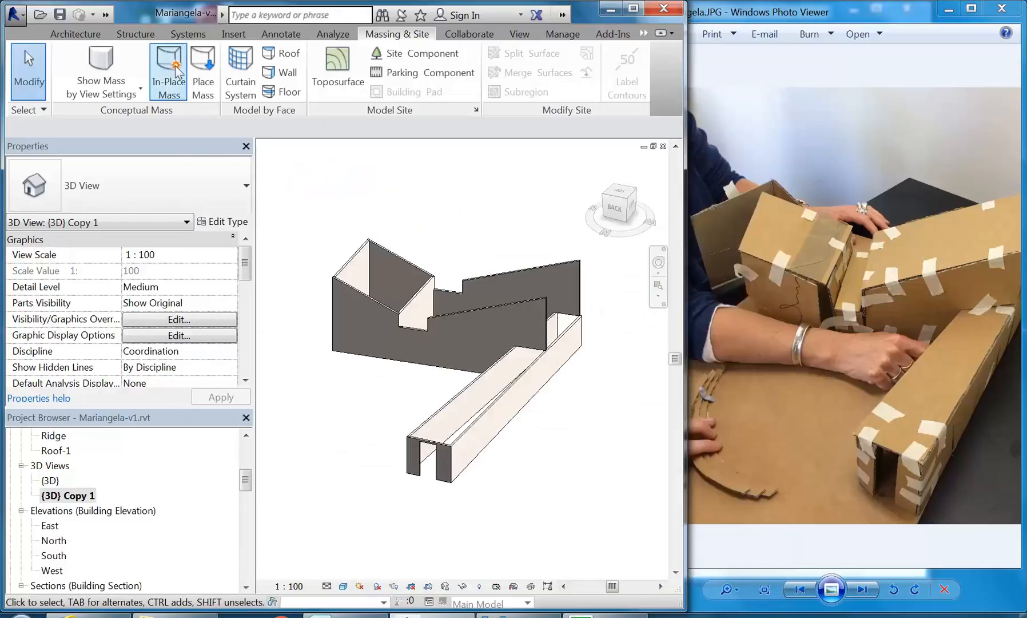
# - Toggle the mass display between Form and Floors and View Settings to compare the model with and without the mass
pyautogui.click(95, 63)
pyautogui.click(96, 63)
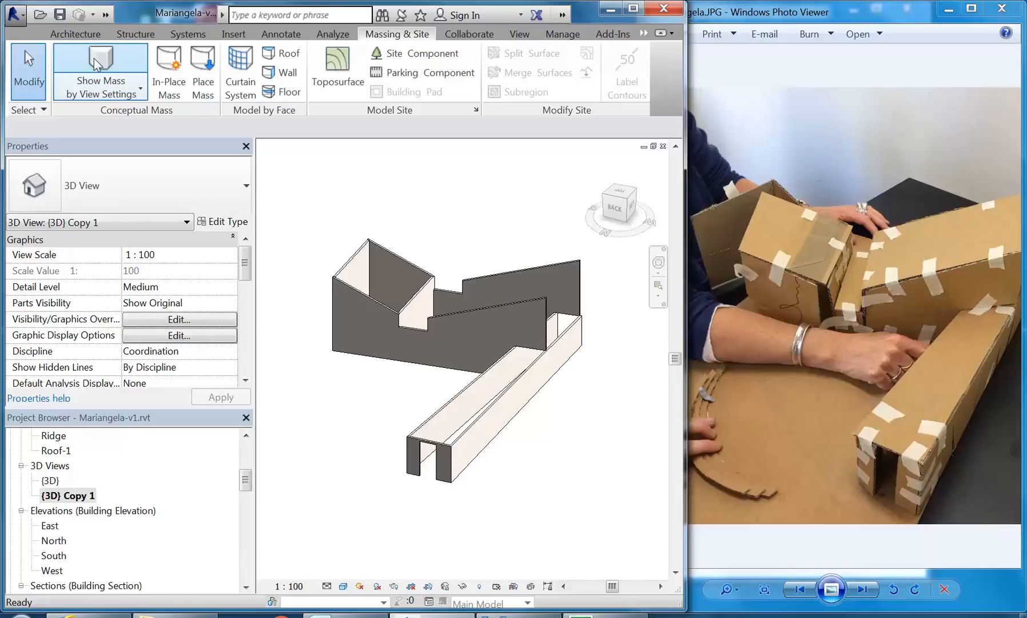
pyautogui.click(96, 64)
pyautogui.click(96, 63)
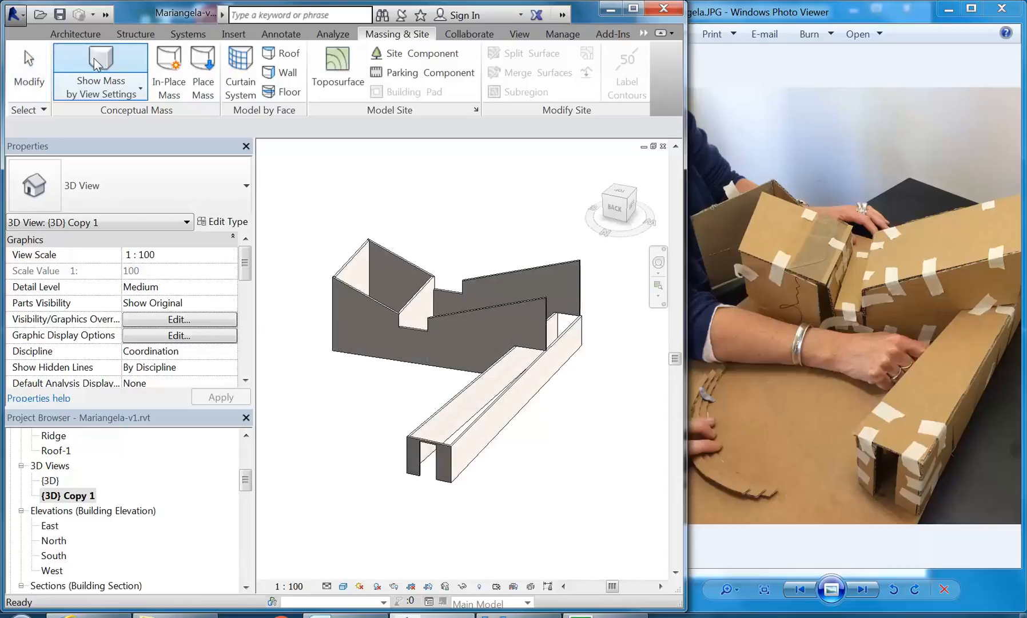
pyautogui.click(97, 63)
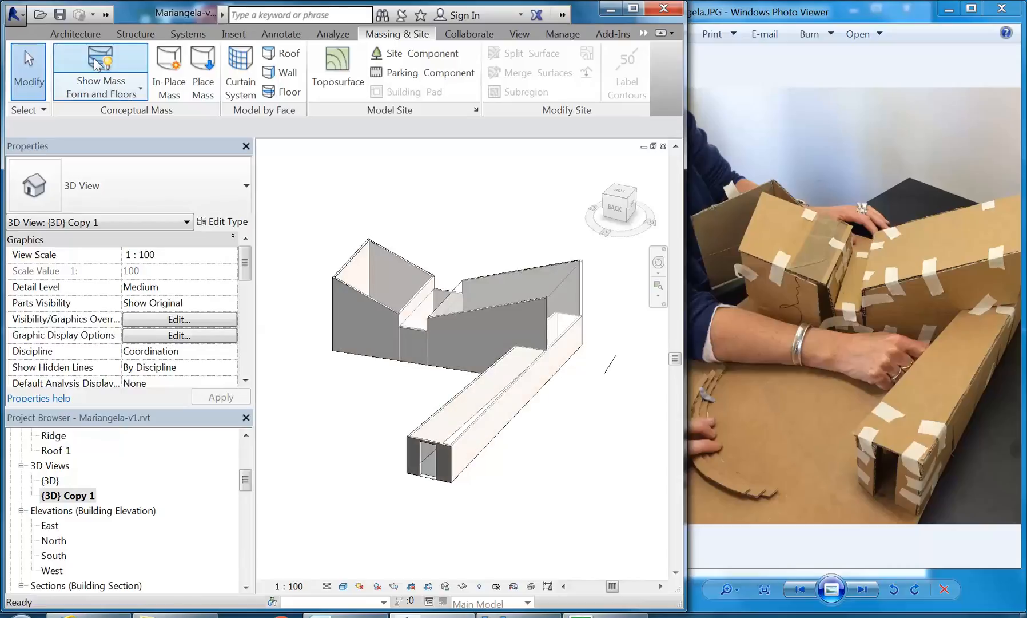
pyautogui.click(96, 64)
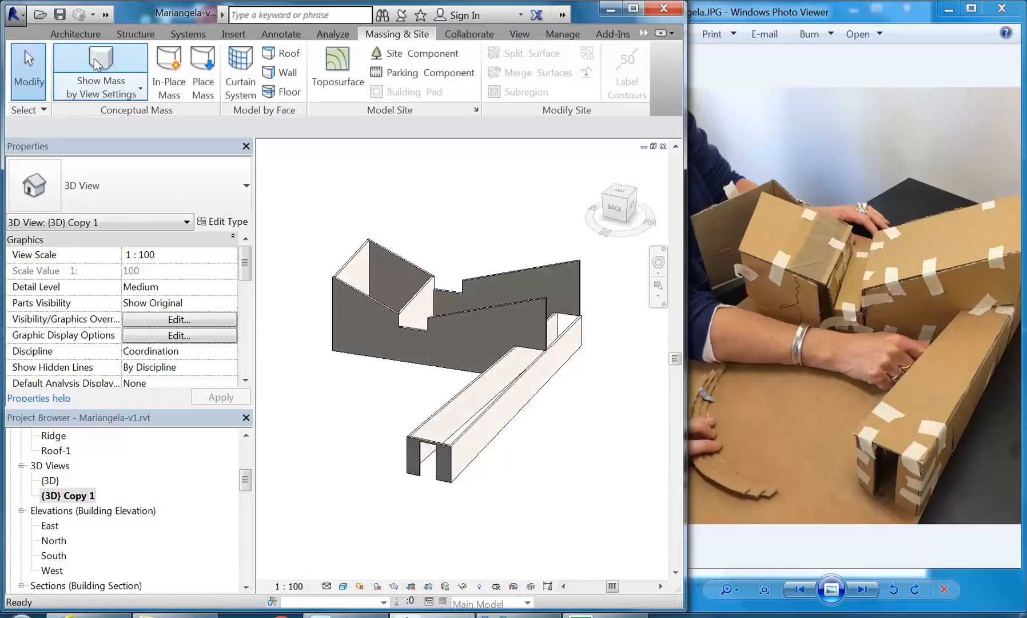
pyautogui.click(96, 63)
pyautogui.click(96, 63)
# - Show mass form and floors and place a Generic 200mm wall by face on the vertical mass face above the low link between the volumes
pyautogui.keyDown('shift'); pyautogui.moveTo(580, 483); pyautogui.dragTo(435, 483, button='middle'); pyautogui.keyUp('shift')
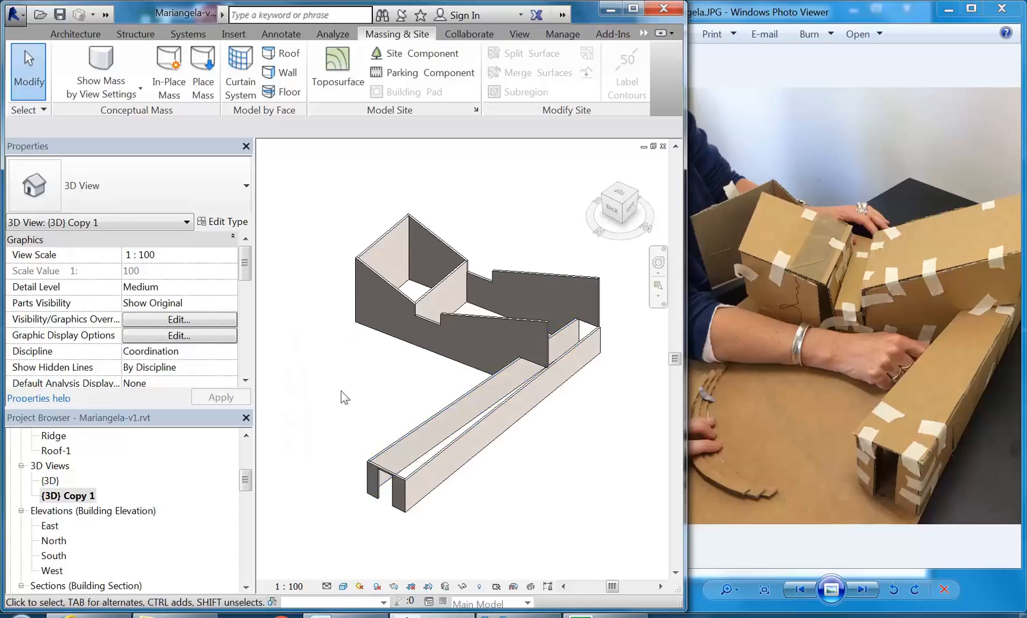
pyautogui.scroll(3, 343, 394)
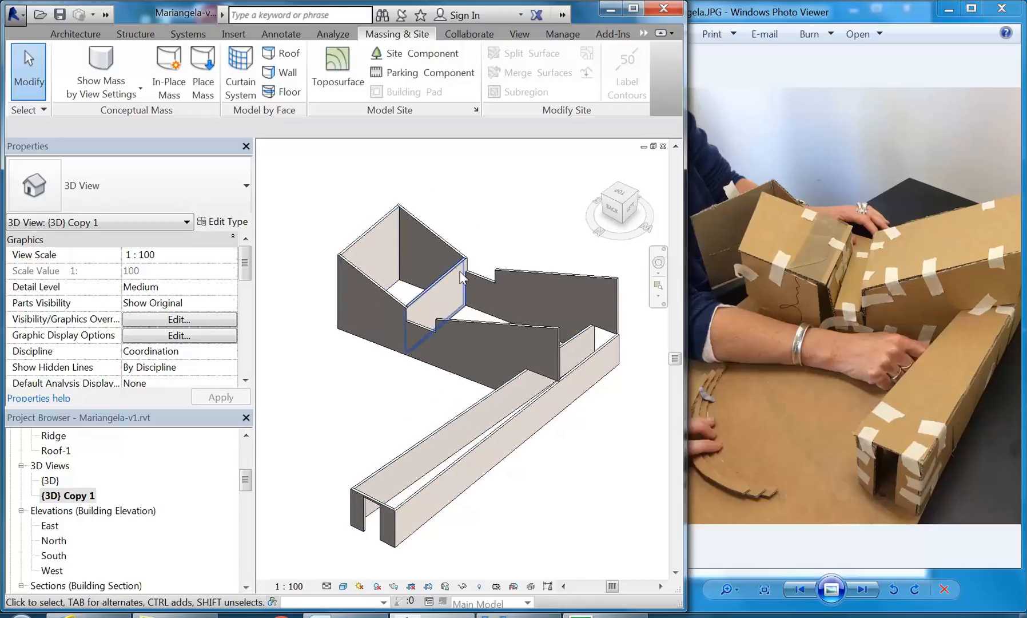
pyautogui.scroll(5, 352, 368)
pyautogui.scroll(-3, 370, 360)
pyautogui.keyDown('shift'); pyautogui.moveTo(367, 386); pyautogui.dragTo(488, 343, button='middle'); pyautogui.keyUp('shift')
pyautogui.click(101, 63)
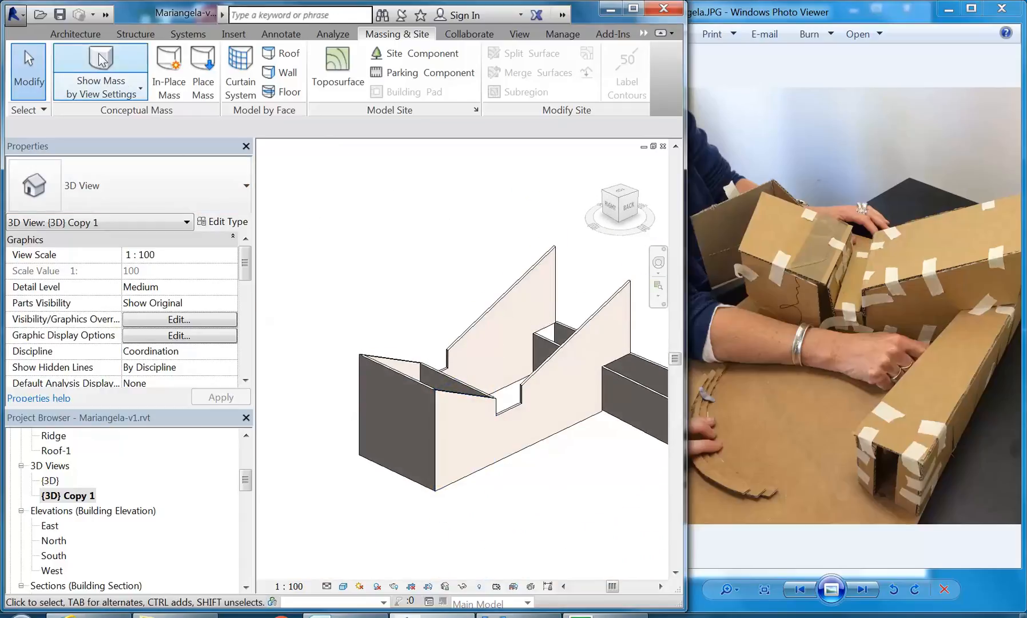
pyautogui.click(283, 72)
pyautogui.scroll(5, 358, 339)
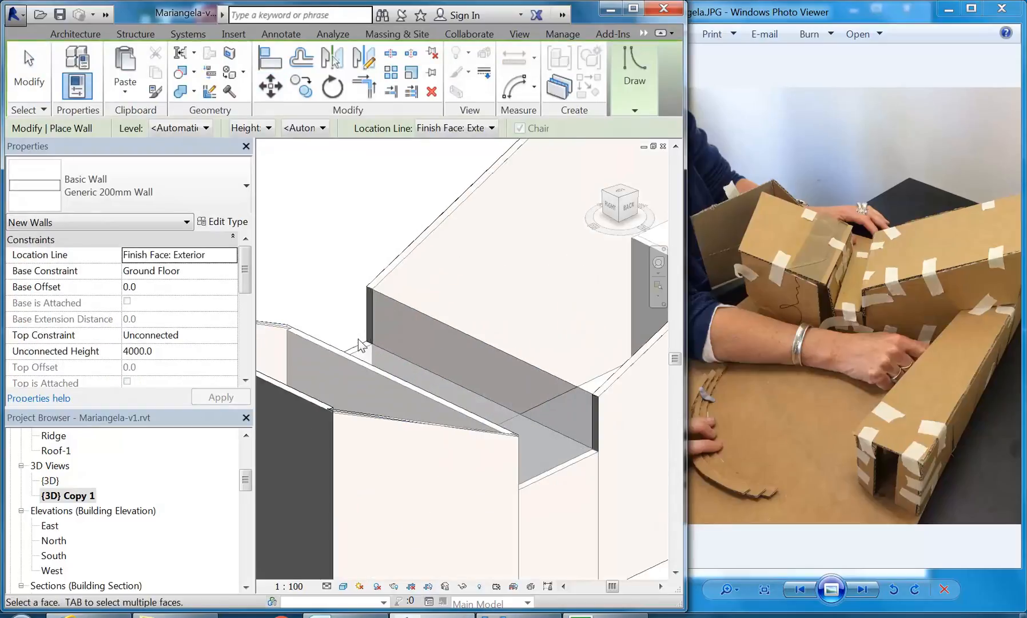
pyautogui.click(441, 325)
pyautogui.scroll(-4, 341, 209)
pyautogui.keyDown('shift'); pyautogui.moveTo(407, 305); pyautogui.dragTo(401, 383, button='middle'); pyautogui.keyUp('shift')
pyautogui.keyDown('shift'); pyautogui.moveTo(477, 394); pyautogui.dragTo(457, 395, button='middle'); pyautogui.keyUp('shift')
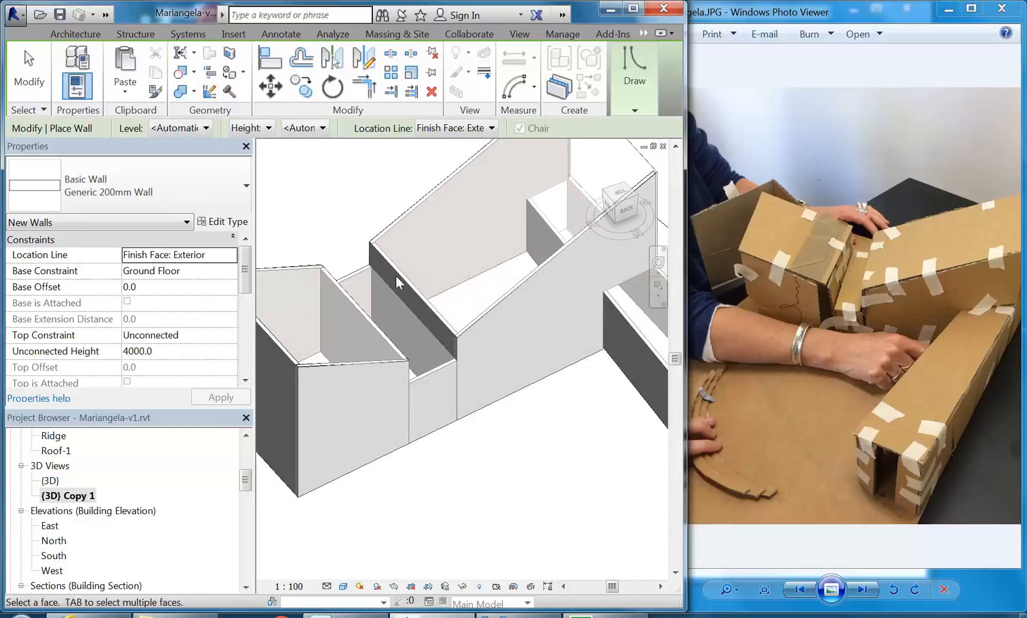
pyautogui.press('Escape')
pyautogui.rightClick(324, 196)
pyautogui.click(344, 210)
pyautogui.rightClick(343, 204)
pyautogui.click(354, 212)
# - Start a Roof by Face with the picked faces location set to Faces at Top of the Roof
pyautogui.moveTo(430, 276); pyautogui.dragTo(466, 278, button='middle')
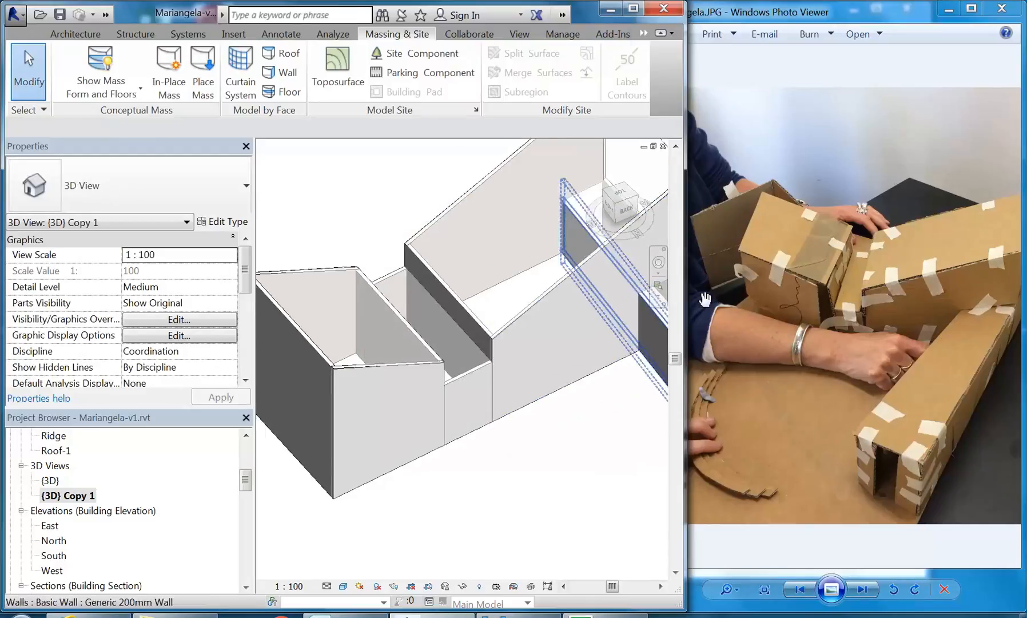
pyautogui.click(746, 309)
pyautogui.click(517, 265)
pyautogui.keyDown('shift'); pyautogui.moveTo(517, 264); pyautogui.dragTo(461, 358, button='middle'); pyautogui.keyUp('shift')
pyautogui.click(281, 54)
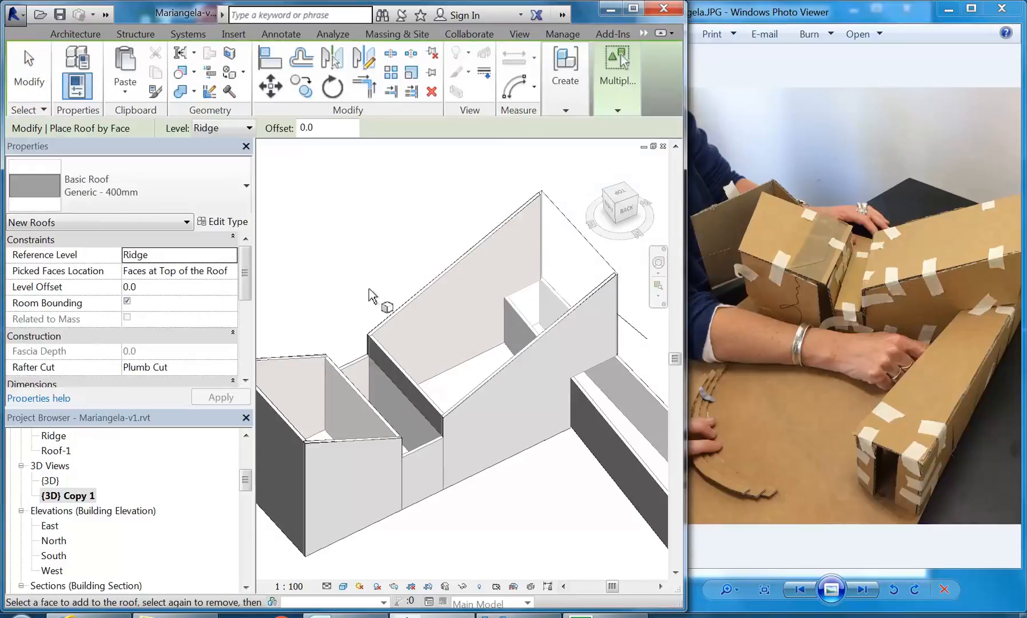
pyautogui.moveTo(372, 295); pyautogui.dragTo(445, 262, button='middle')
pyautogui.click(233, 276)
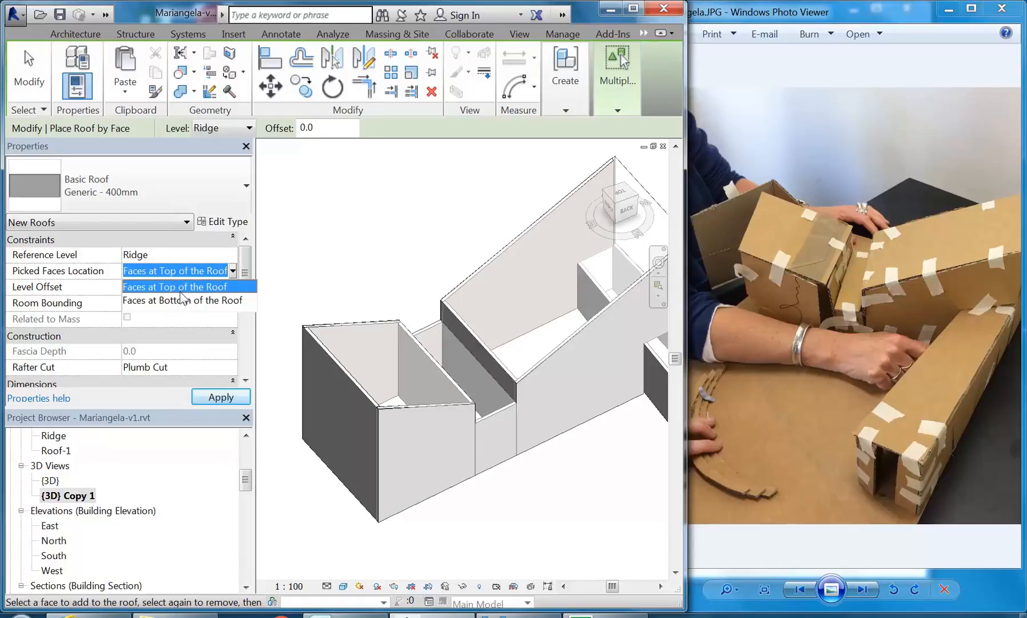
pyautogui.click(229, 286)
pyautogui.scroll(5, 422, 275)
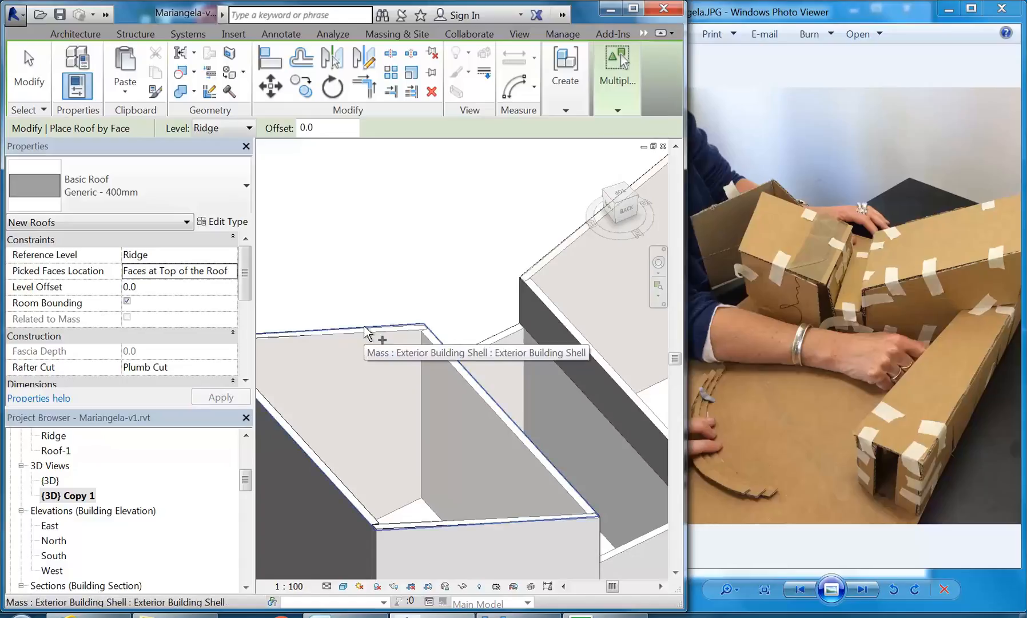
# - Choose the Generic - 125mm roof type and duplicate it as Generic - 200mm
pyautogui.click(109, 192)
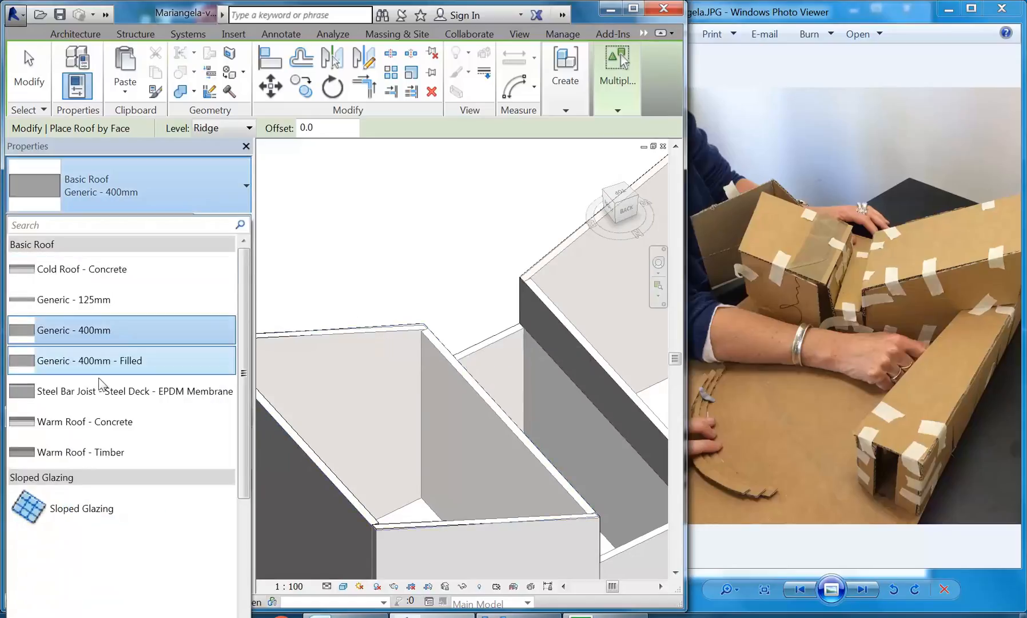
pyautogui.click(67, 293)
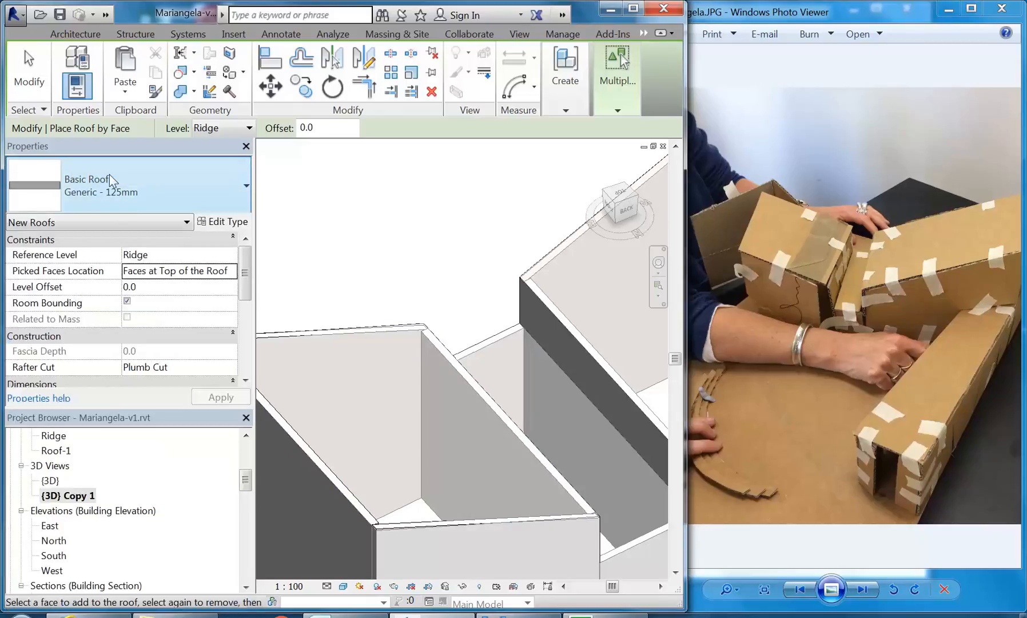
pyautogui.click(223, 221)
pyautogui.click(798, 93)
pyautogui.moveTo(352, 245); pyautogui.dragTo(394, 245)
pyautogui.write('200mm')
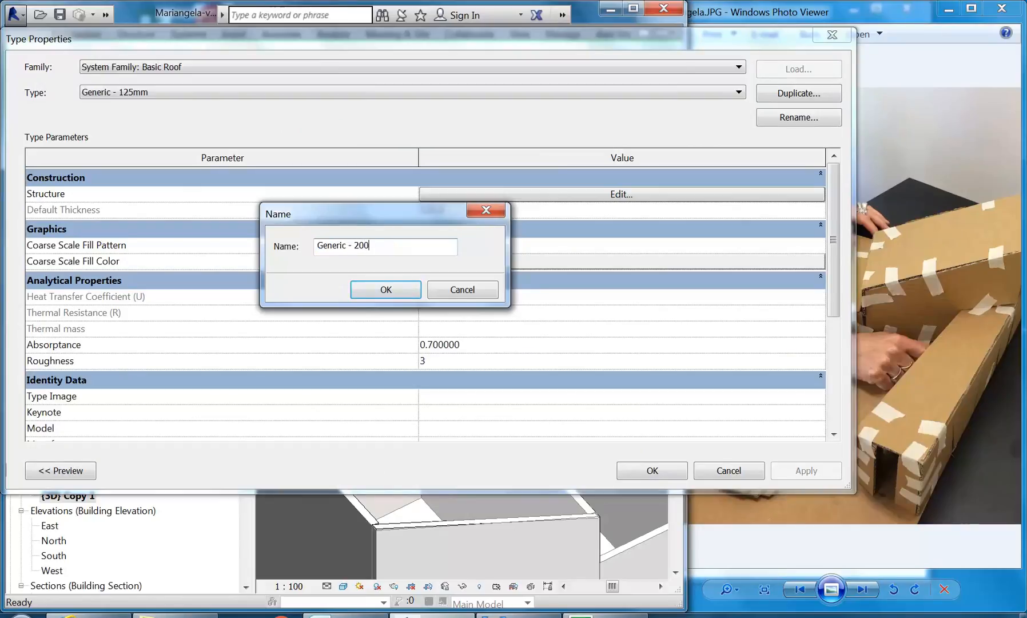
pyautogui.click(386, 290)
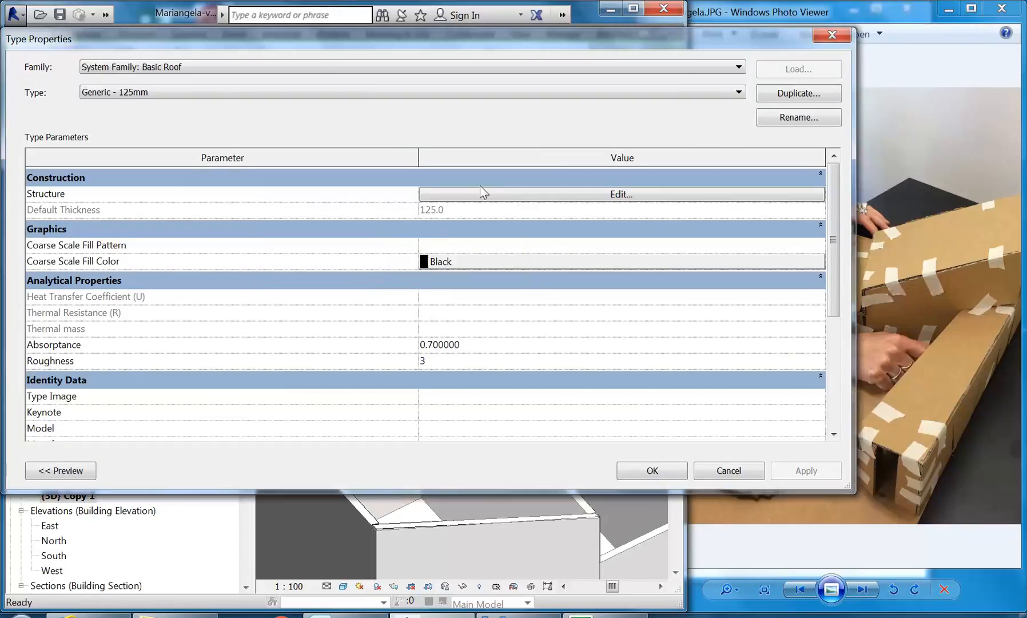
# - Set the structure layer thickness of the Generic - 200mm roof type to 200 mm
pyautogui.click(478, 194)
pyautogui.click(458, 191)
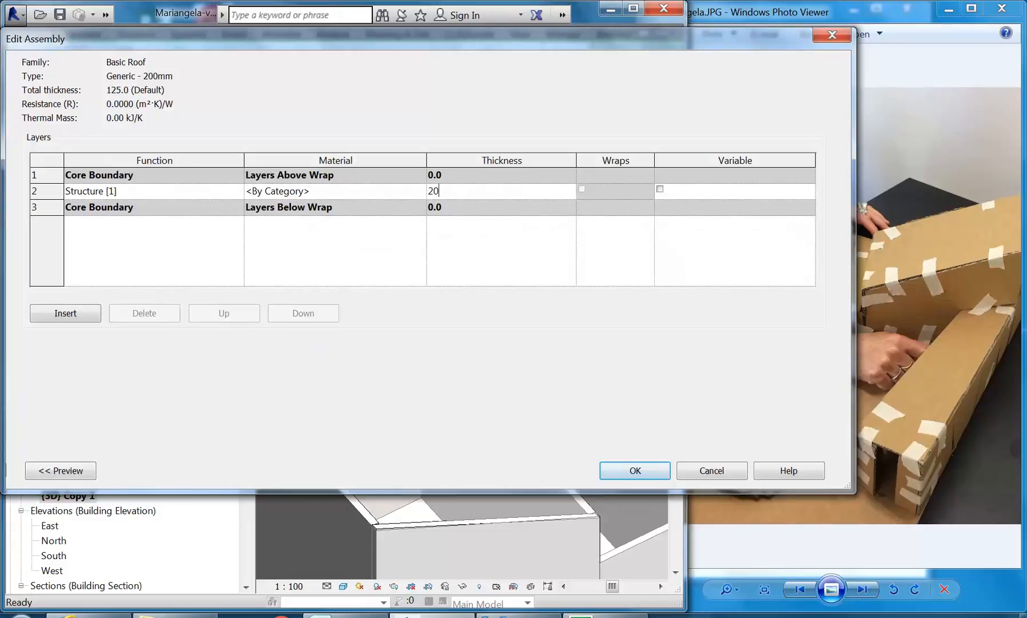
pyautogui.click(665, 465)
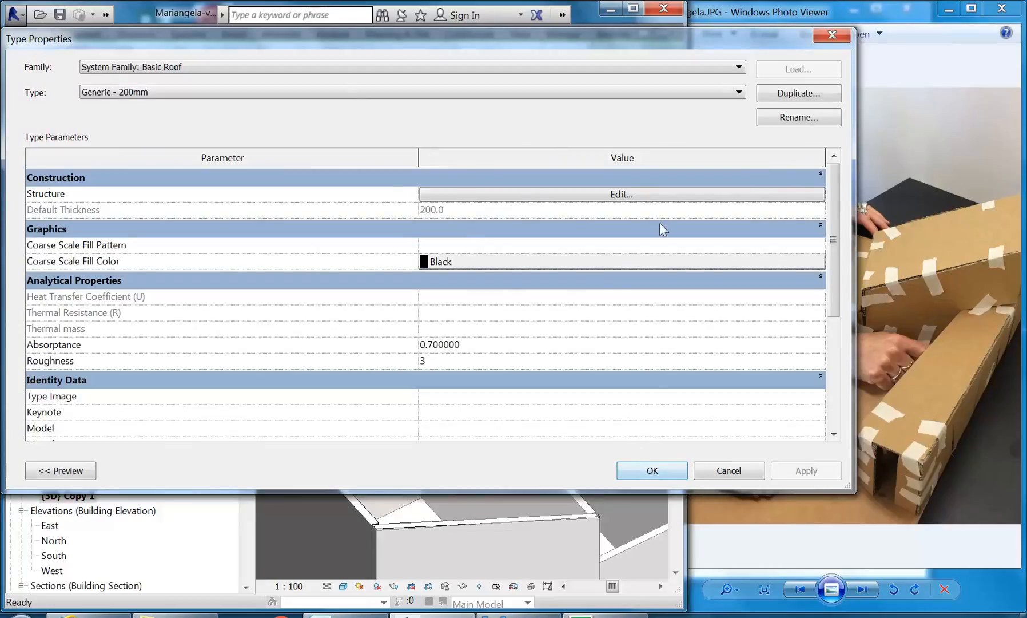
pyautogui.click(651, 471)
# - Try to create a Generic - 200mm roof on the end volume's sloped mass face using Faces at Top of the Roof
pyautogui.scroll(4, 467, 311)
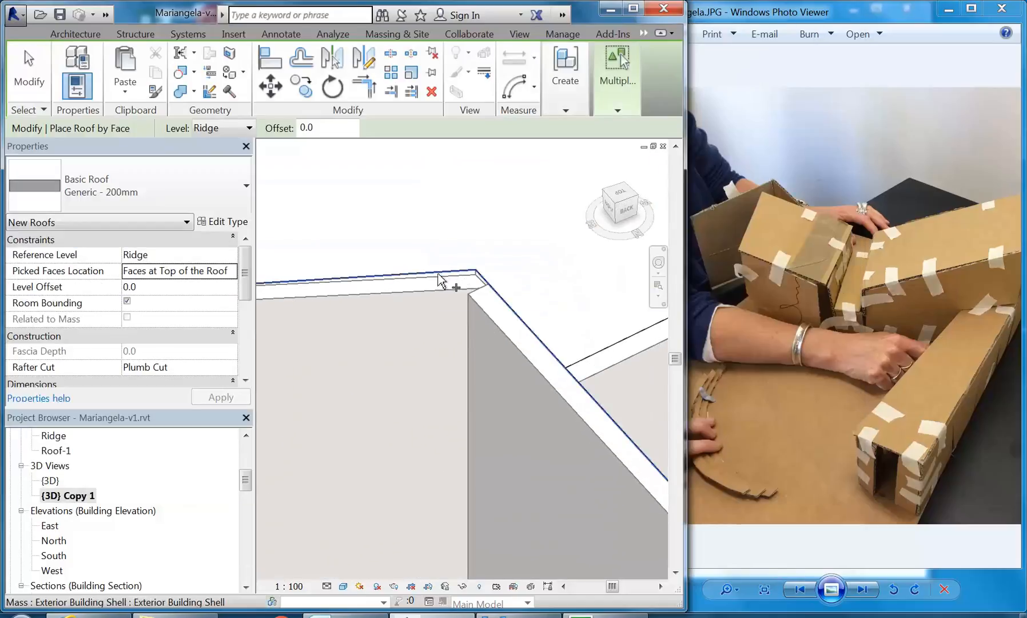
pyautogui.click(438, 281)
pyautogui.scroll(-3, 472, 206)
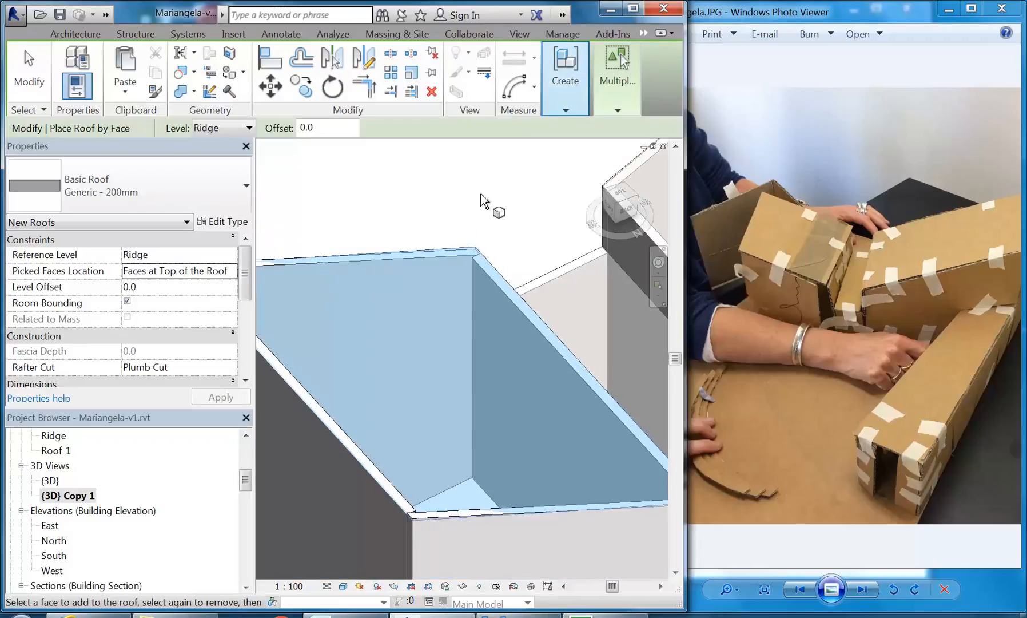
pyautogui.moveTo(620, 80)
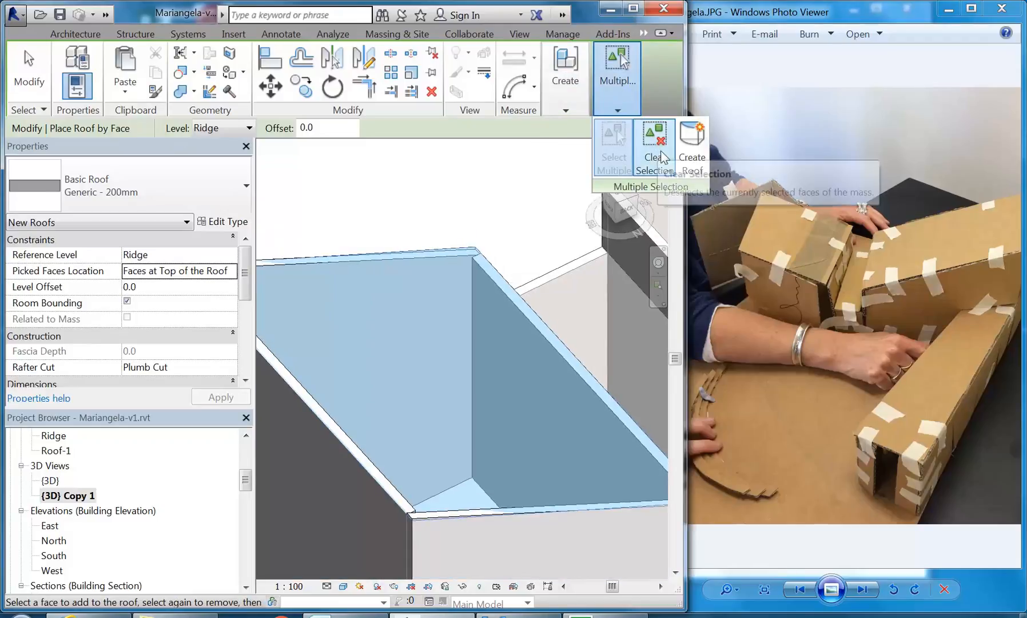
pyautogui.click(692, 140)
pyautogui.moveTo(420, 284); pyautogui.dragTo(432, 267, button='middle')
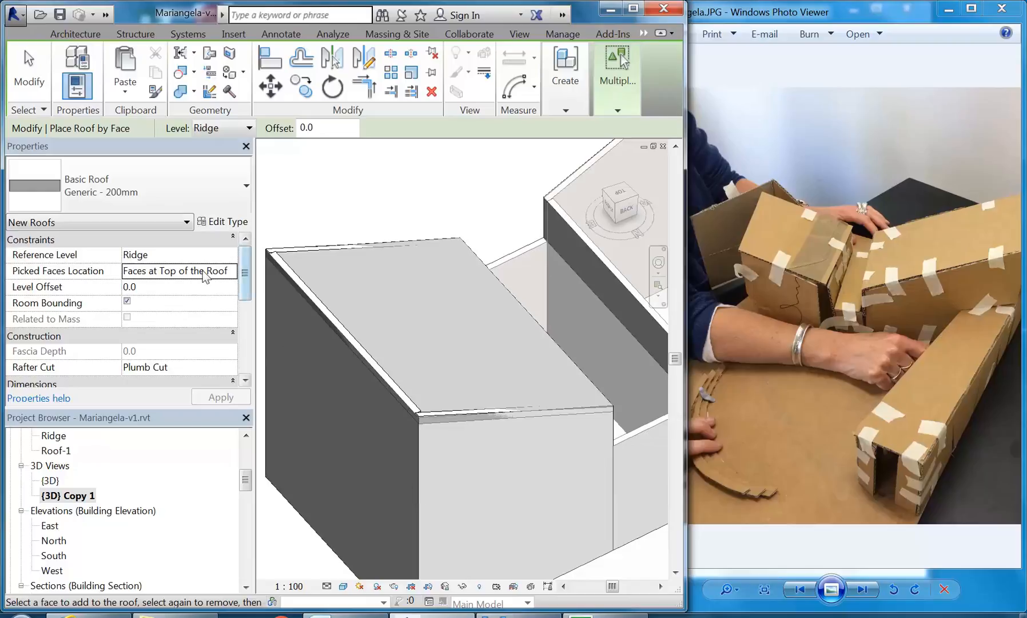
pyautogui.scroll(3, 416, 426)
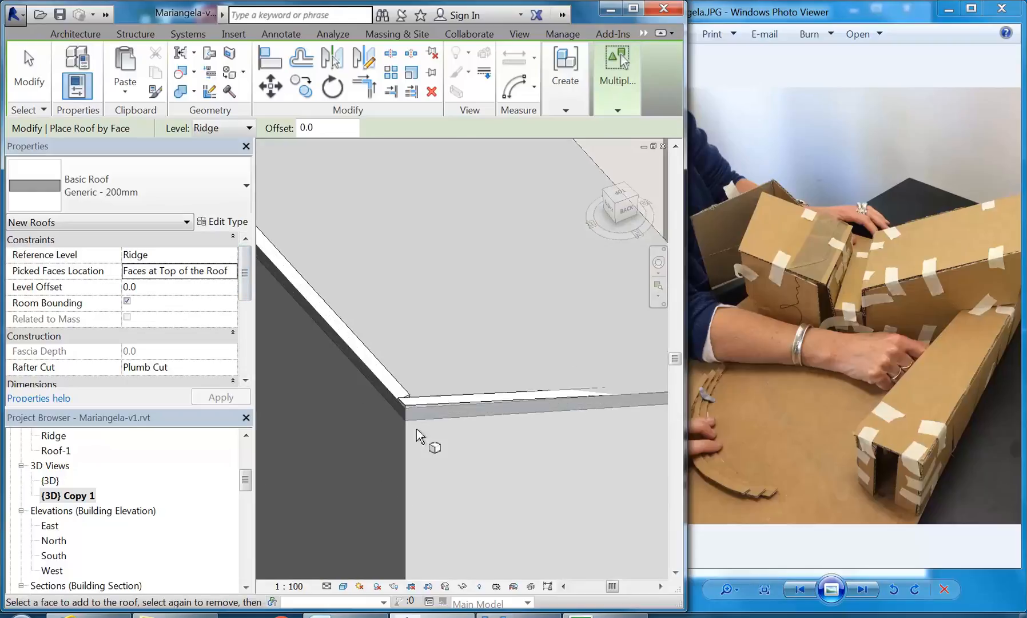
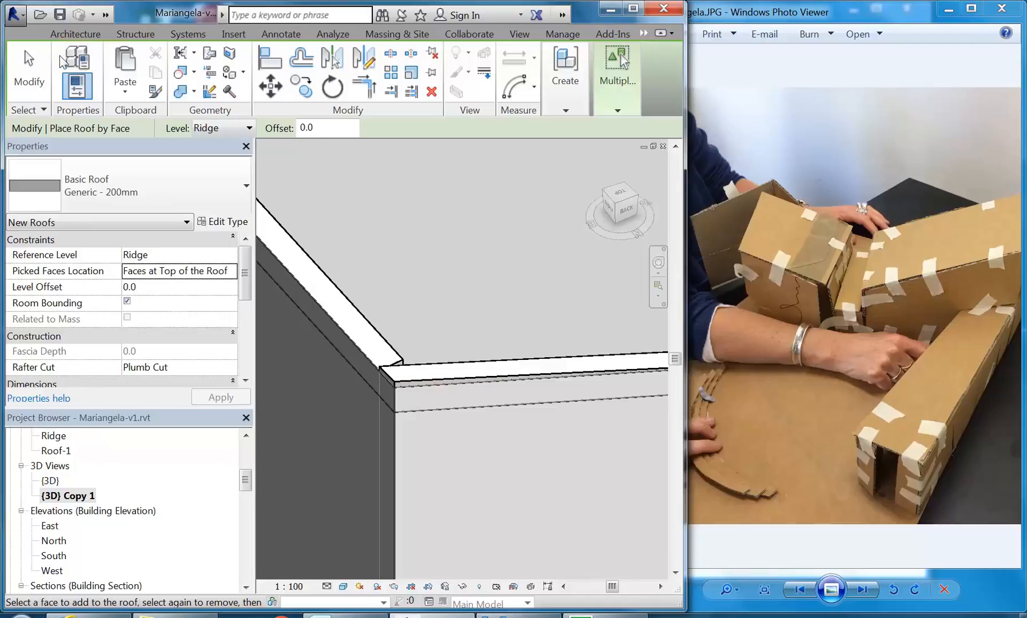
pyautogui.click(105, 15)
pyautogui.click(109, 35)
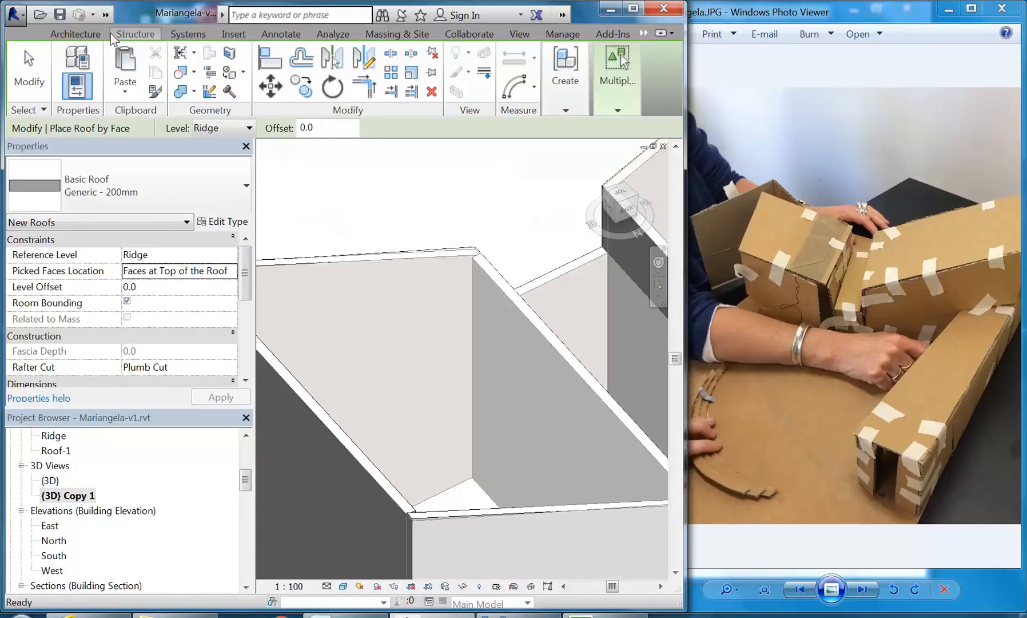
# - Create a Generic - 200mm roof on the end volume's sloped mass face using Faces at Bottom of the Roof
pyautogui.click(224, 278)
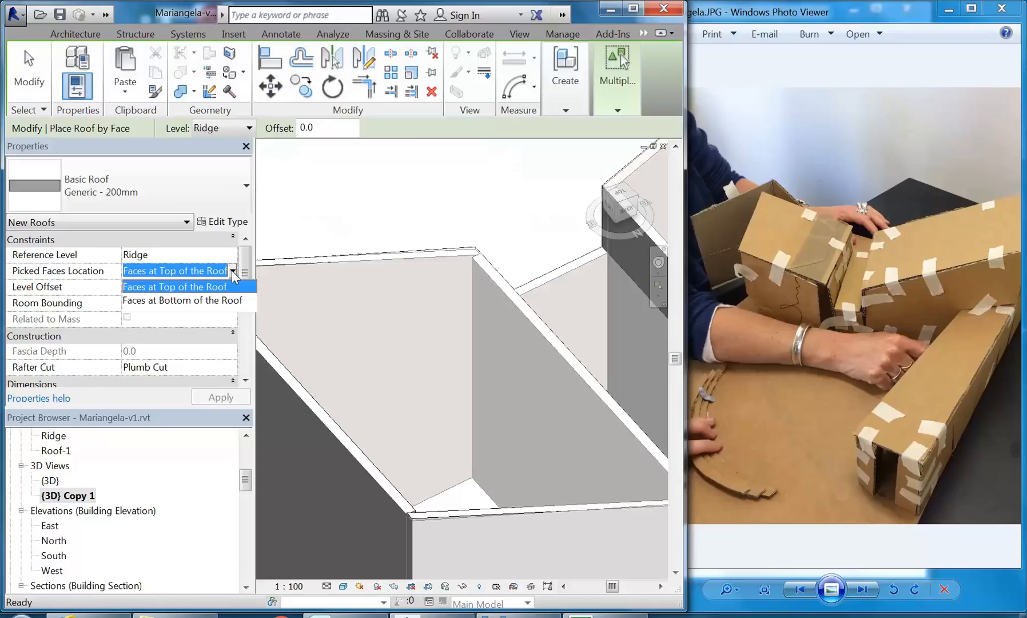
pyautogui.click(197, 301)
pyautogui.click(355, 264)
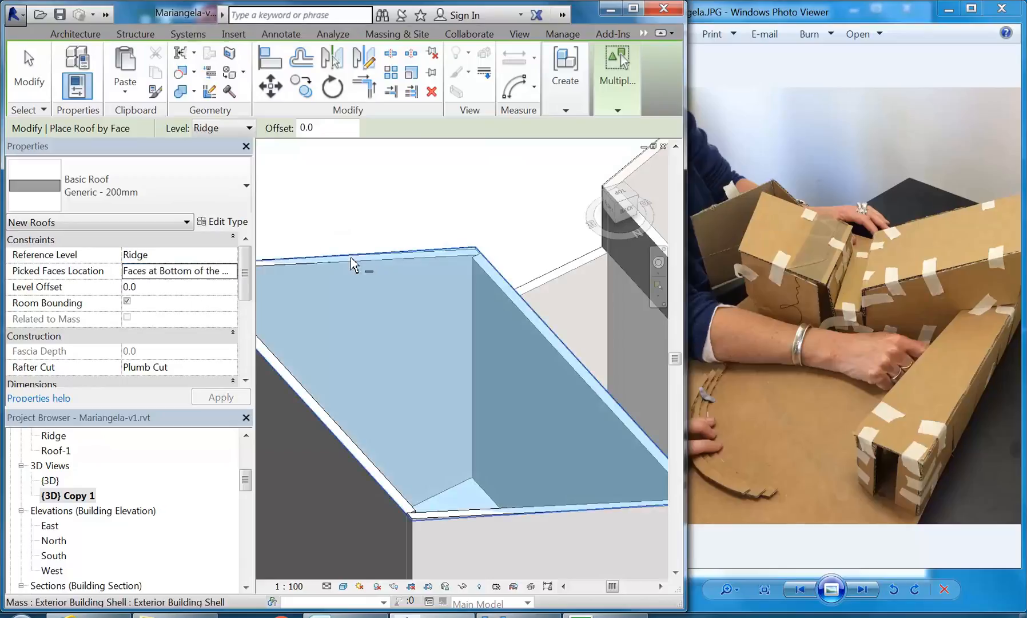
pyautogui.moveTo(613, 91)
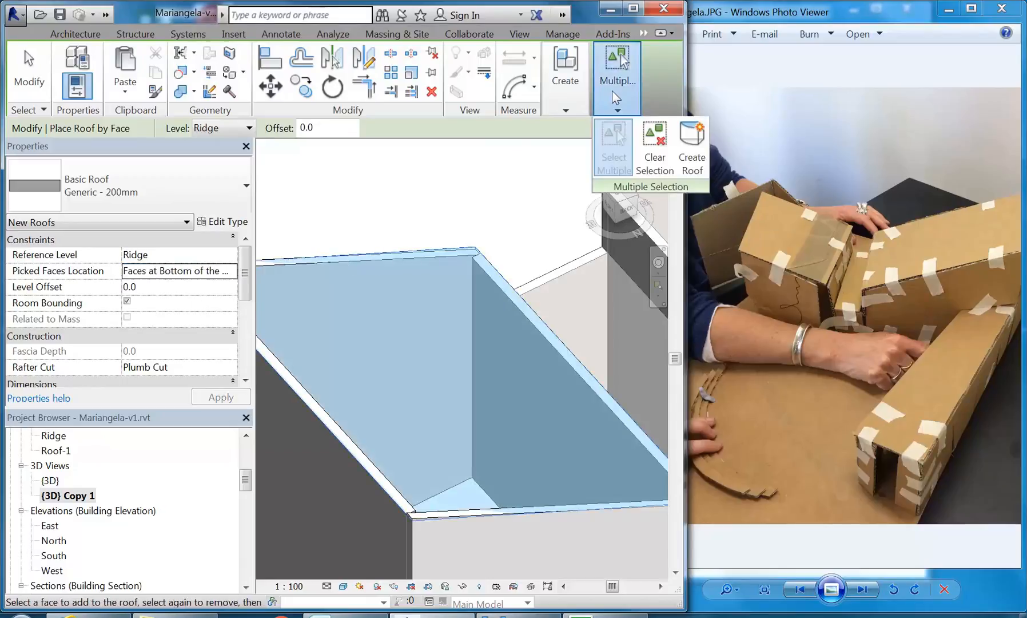
pyautogui.click(692, 148)
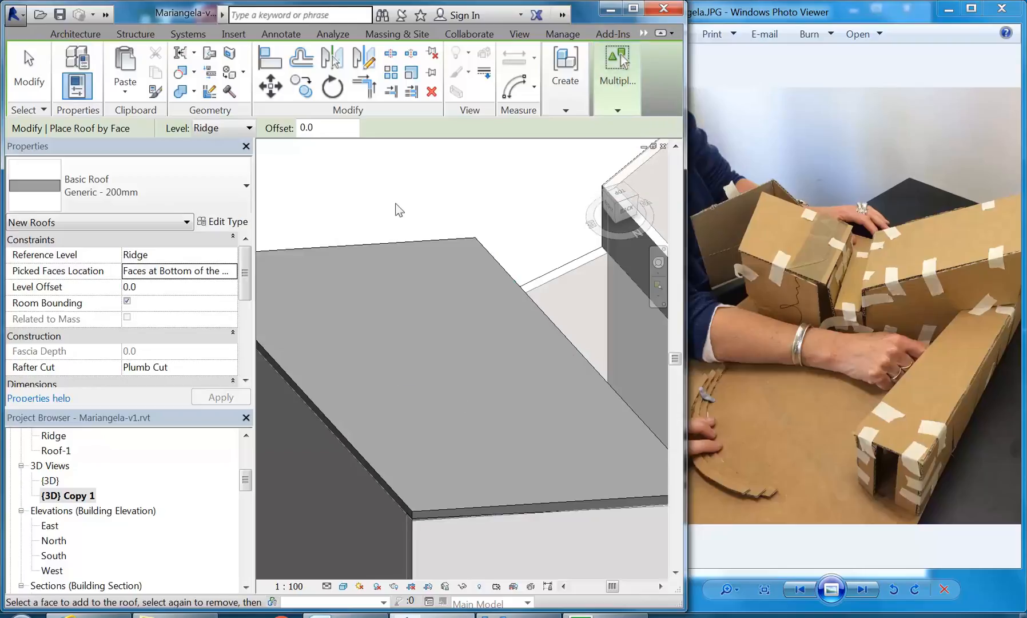
pyautogui.rightClick(396, 203)
pyautogui.click(422, 214)
pyautogui.rightClick(416, 211)
pyautogui.click(429, 220)
# - Examine the junction of the new roof with the walls at its corner, with the mass display returned to View Settings
pyautogui.scroll(-3, 435, 250)
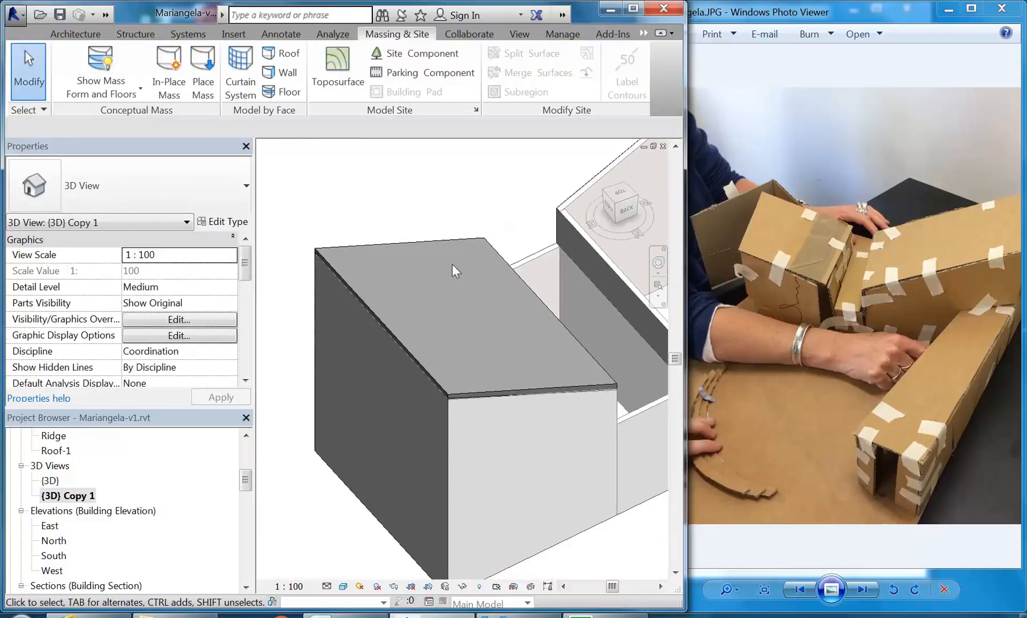
pyautogui.keyDown('shift'); pyautogui.moveTo(540, 338); pyautogui.dragTo(418, 368, button='middle'); pyautogui.keyUp('shift')
pyautogui.scroll(10, 525, 355)
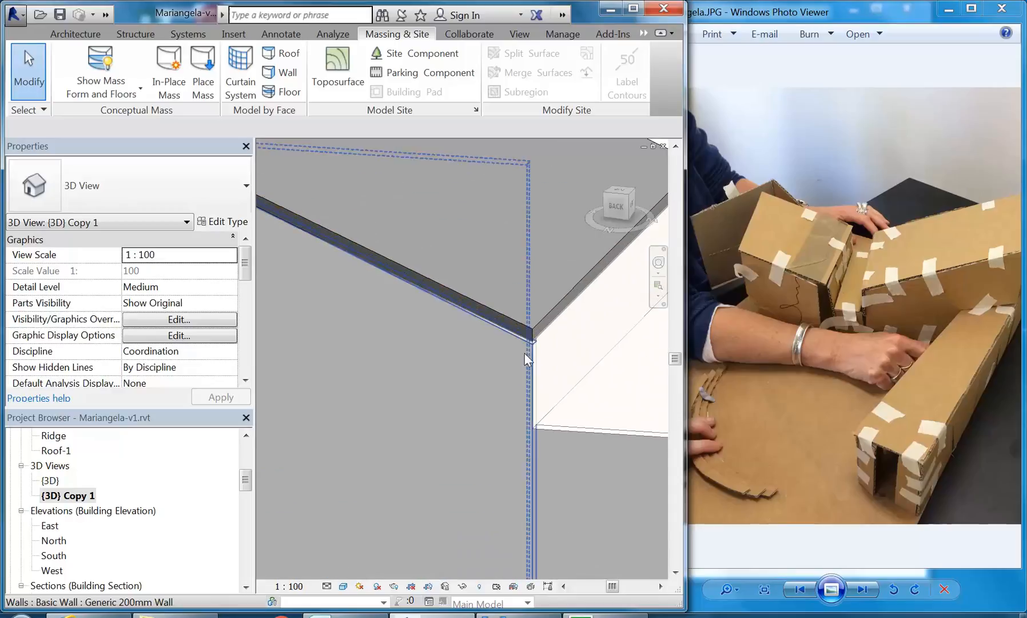
pyautogui.scroll(3, 470, 357)
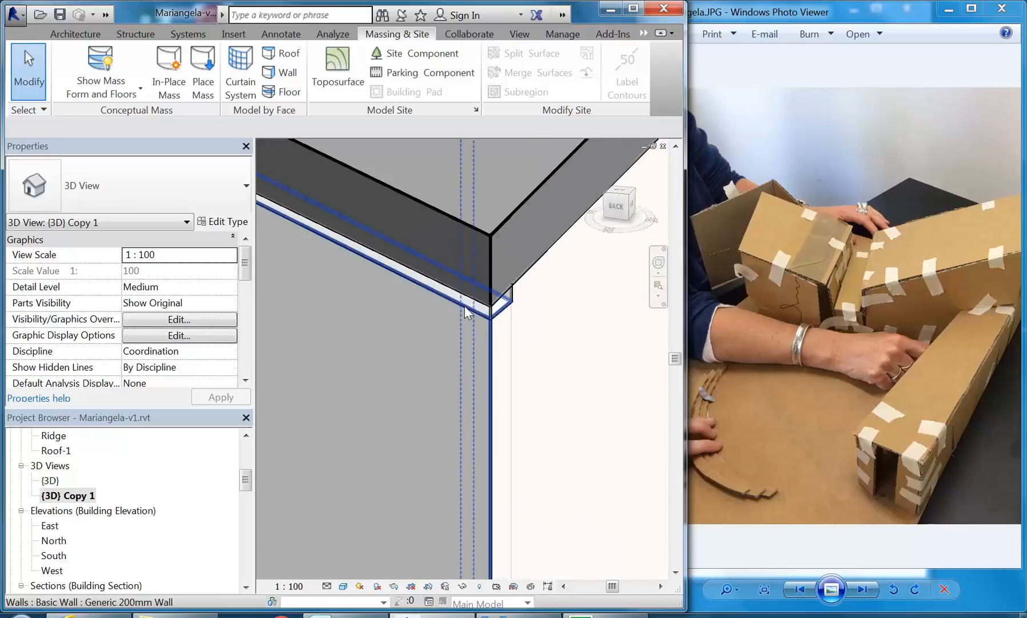
pyautogui.scroll(-5, 509, 309)
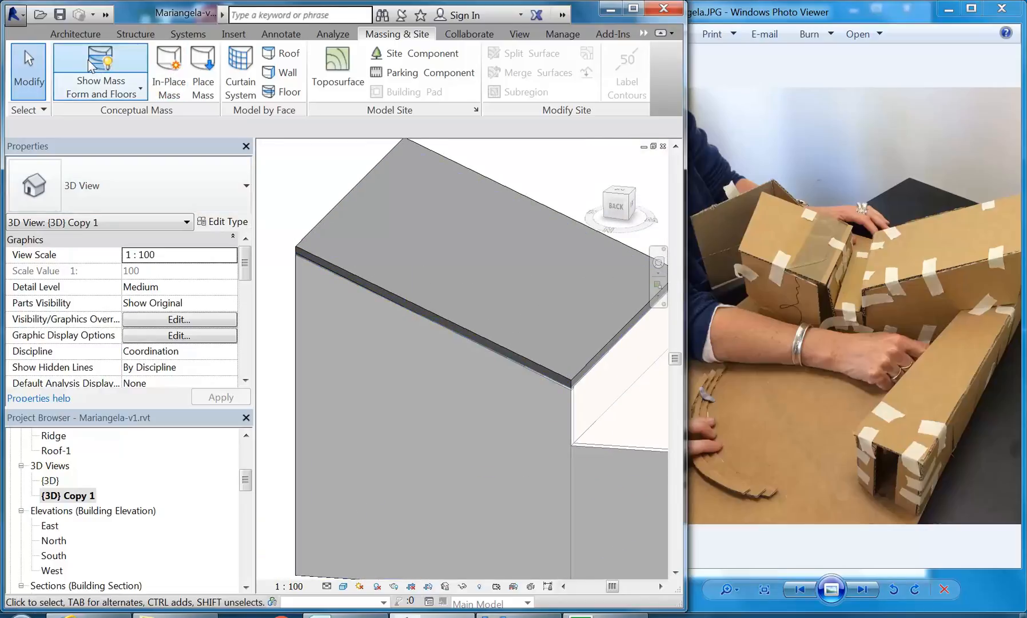
pyautogui.click(101, 63)
pyautogui.moveTo(599, 399); pyautogui.dragTo(513, 380, button='middle')
pyautogui.scroll(4, 515, 369)
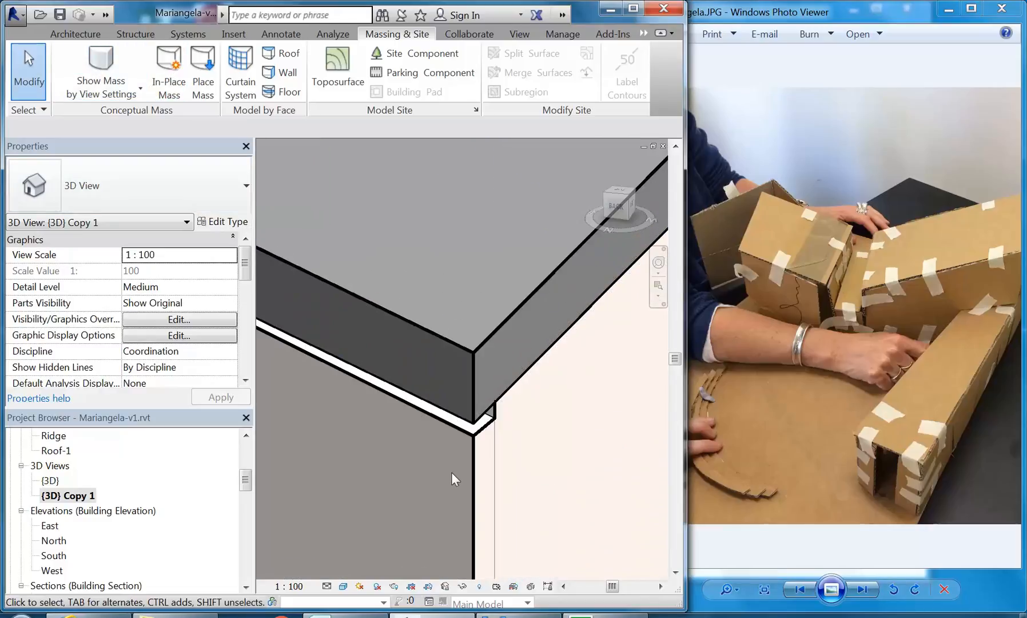
# - Examine the gap between the sloped roof and the tops of the end volume's walls from several angles
pyautogui.scroll(1, 469, 435)
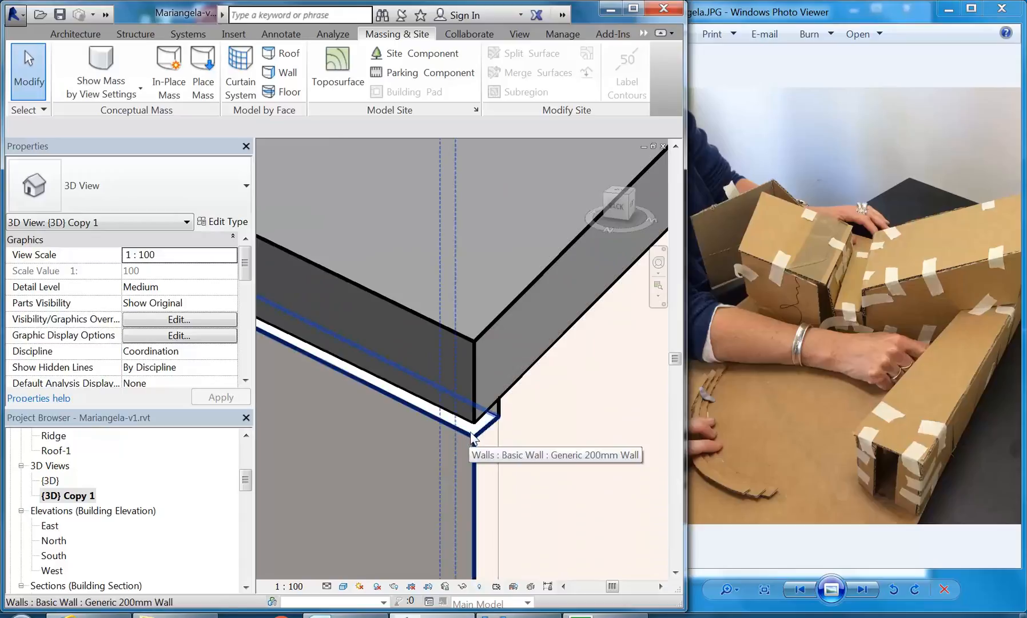
pyautogui.click(482, 438)
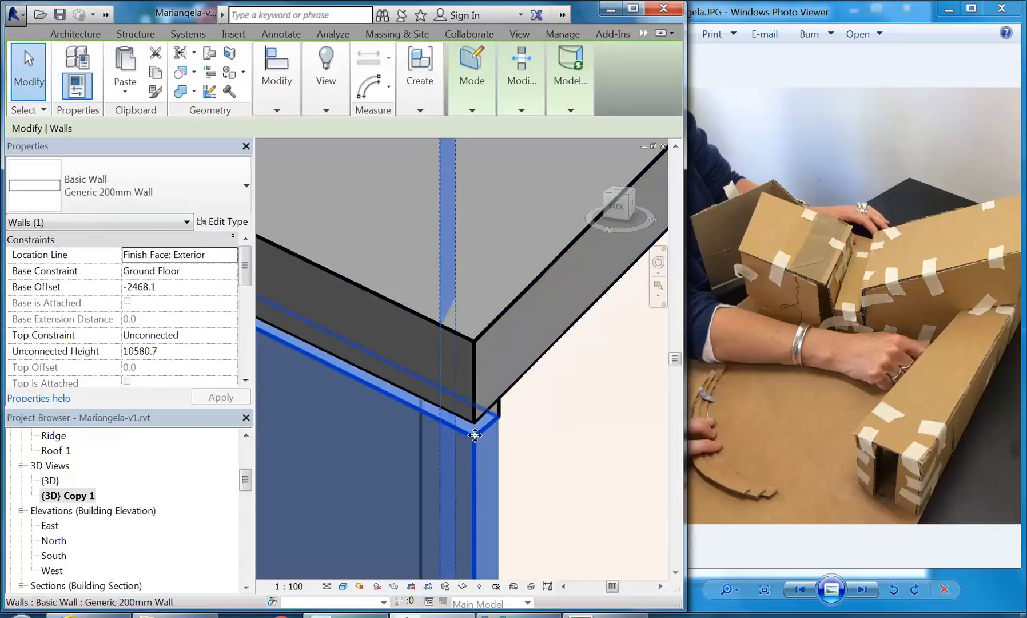
pyautogui.scroll(-5, 384, 407)
pyautogui.moveTo(414, 418)
pyautogui.keyDown('shift'); pyautogui.mouseDown(button='middle')
pyautogui.moveTo(419, 436)
pyautogui.moveTo(332, 443)
pyautogui.moveTo(545, 461)
pyautogui.moveTo(406, 434)
pyautogui.mouseUp(button='middle'); pyautogui.keyUp('shift')
pyautogui.scroll(5, 437, 402)
pyautogui.scroll(3, 449, 405)
pyautogui.scroll(-2, 464, 411)
pyautogui.keyDown('shift'); pyautogui.moveTo(464, 410); pyautogui.dragTo(544, 446, button='middle'); pyautogui.keyUp('shift')
pyautogui.moveTo(543, 446); pyautogui.dragTo(373, 390, button='middle')
pyautogui.click(430, 356)
pyautogui.scroll(-3, 438, 374)
pyautogui.keyDown('shift'); pyautogui.moveTo(438, 374); pyautogui.dragTo(521, 409, button='middle'); pyautogui.keyUp('shift')
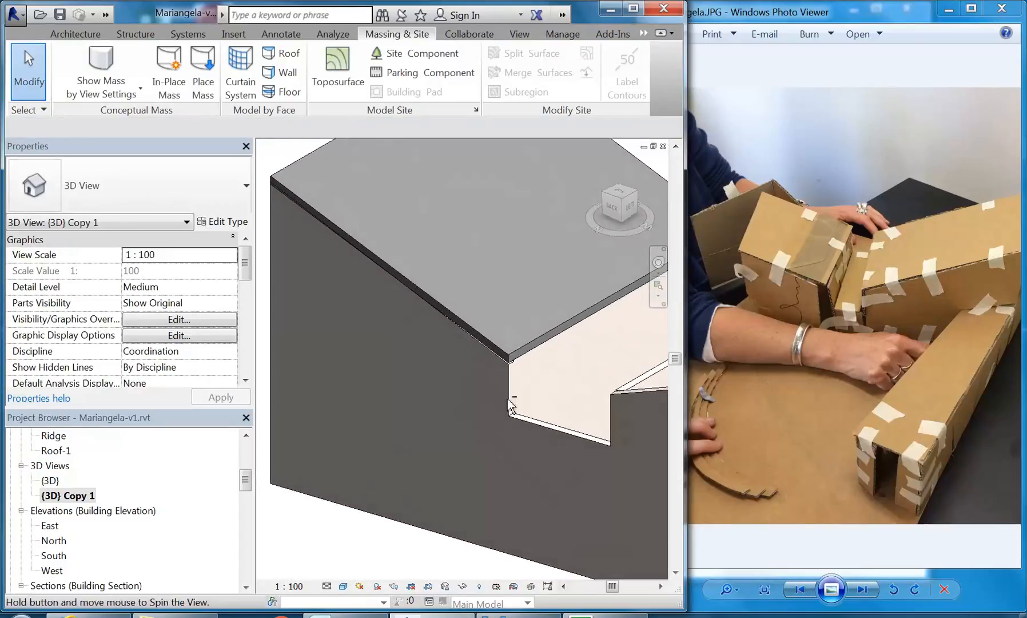
# - Set the level offset of the end volume's sloped roof to -100 mm
pyautogui.scroll(2, 501, 330)
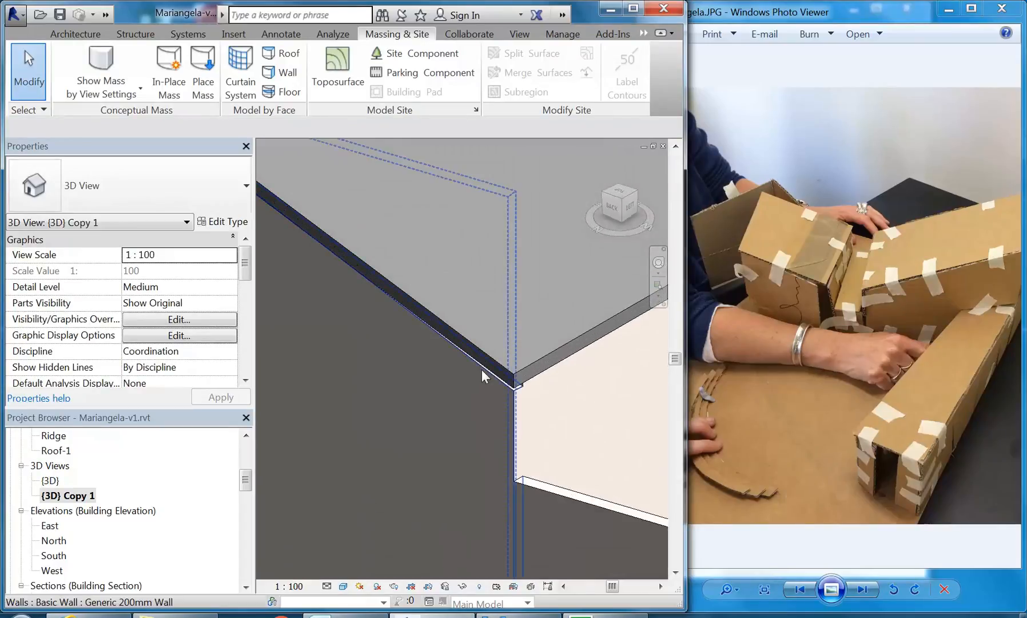
pyautogui.click(525, 354)
pyautogui.click(169, 293)
pyautogui.write('-1')
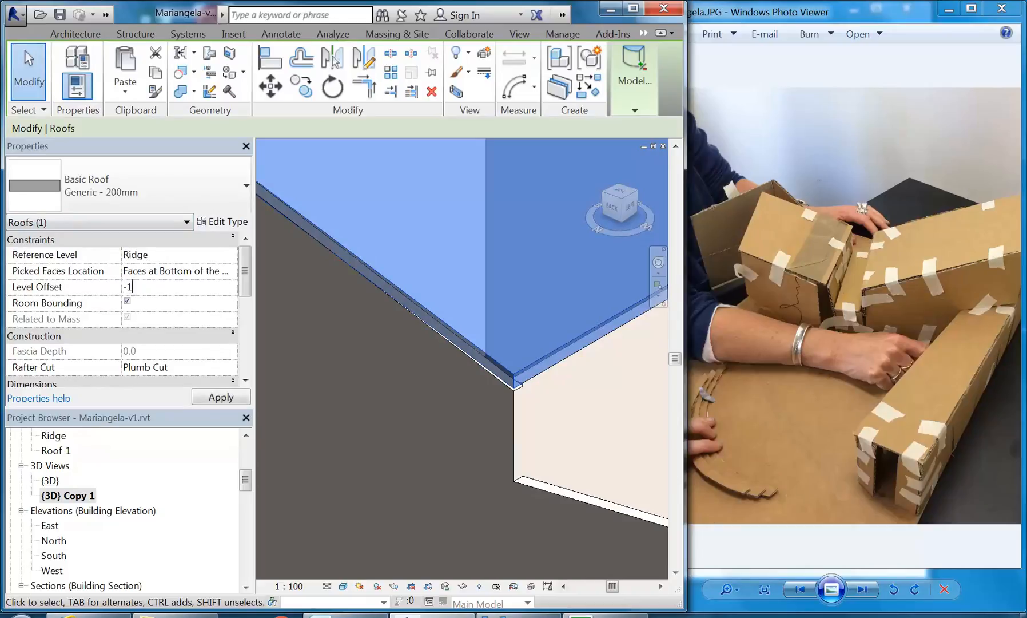
pyautogui.press('Return')
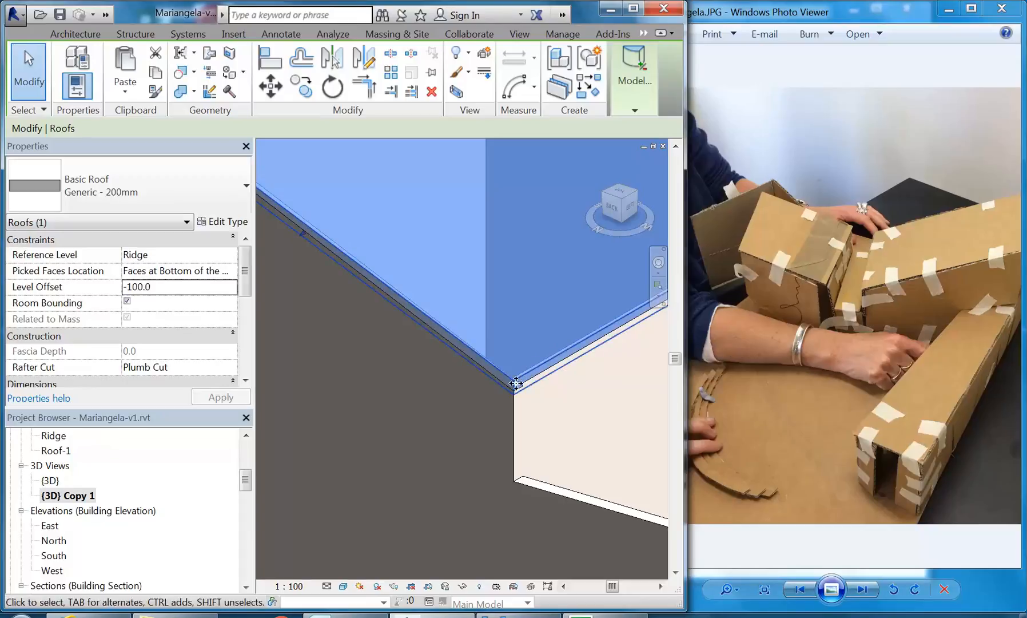
pyautogui.scroll(5, 520, 384)
pyautogui.press('Escape')
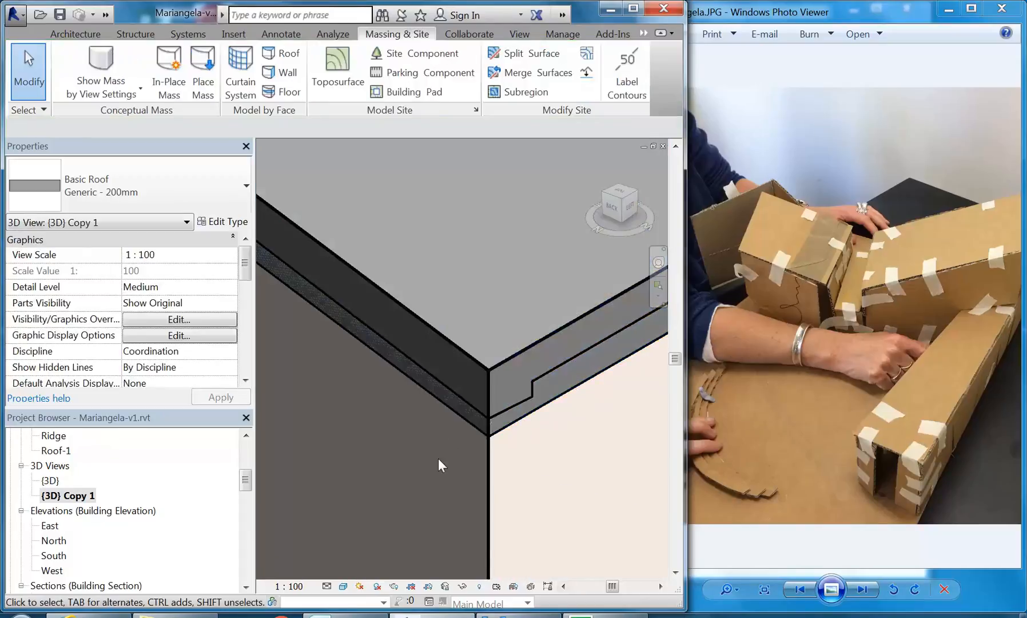
# - Look up the material of the structure layer in the Generic 200mm Wall type, without changing it
pyautogui.click(489, 396)
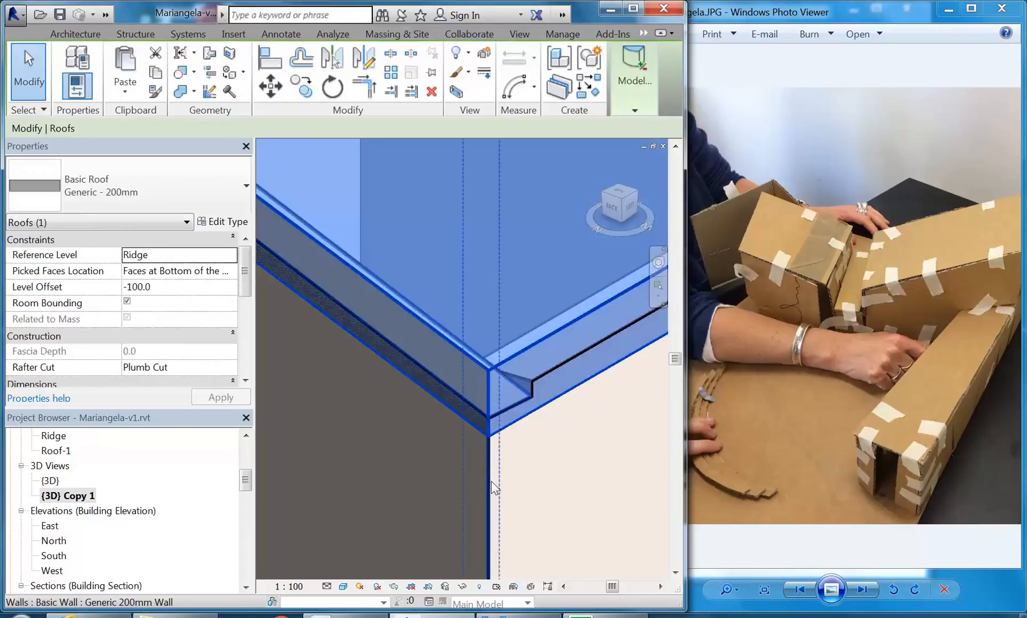
pyautogui.click(491, 480)
pyautogui.click(225, 224)
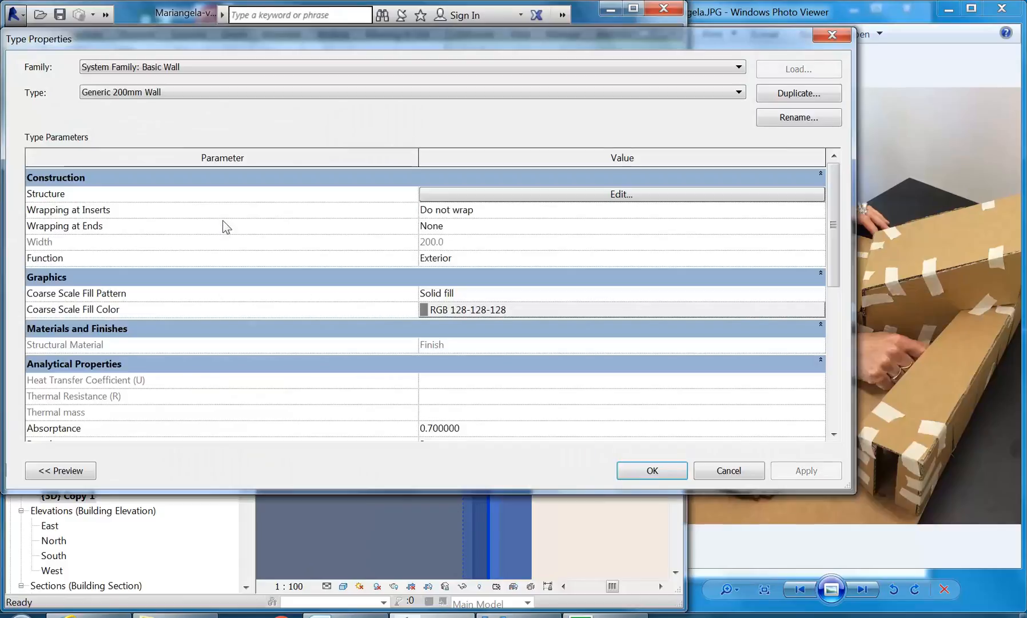
pyautogui.click(512, 197)
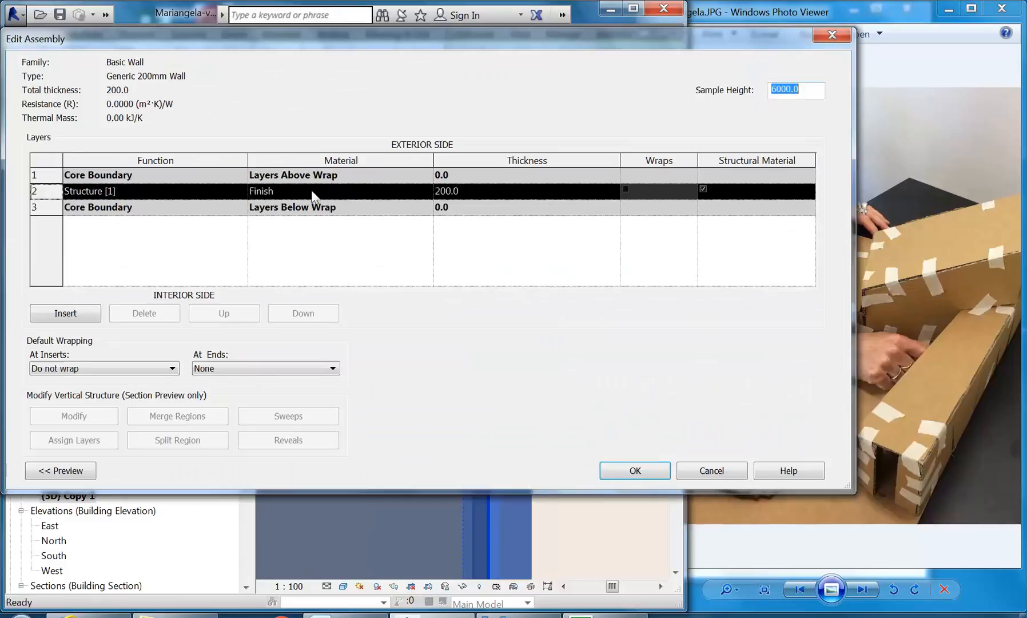
pyautogui.click(704, 473)
pyautogui.click(722, 468)
pyautogui.press('Escape')
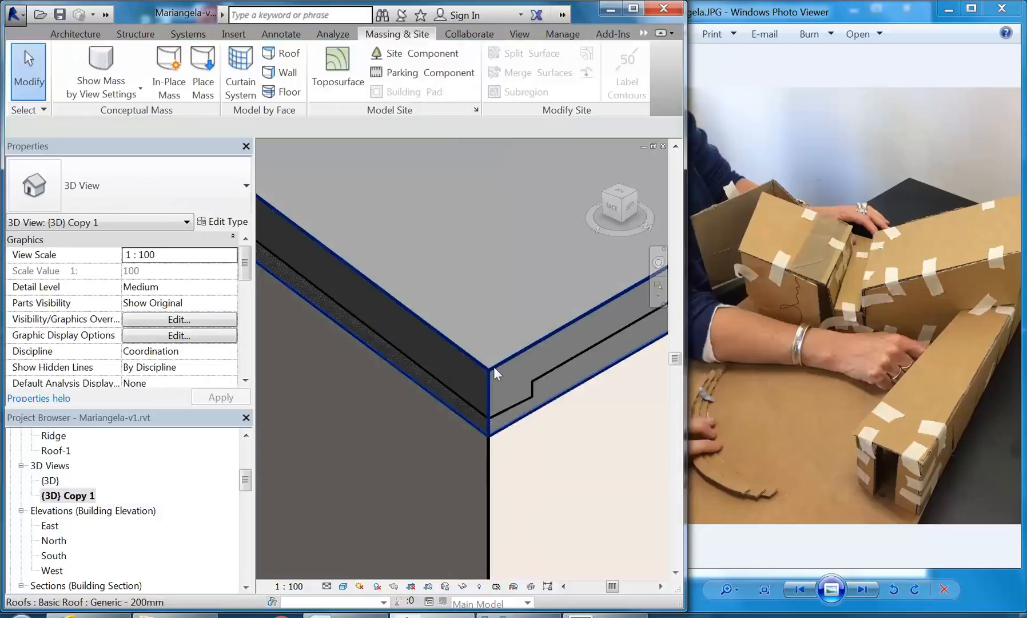
# - Assign the Finish material to the structure layer of the Generic - 200mm roof type
pyautogui.click(493, 368)
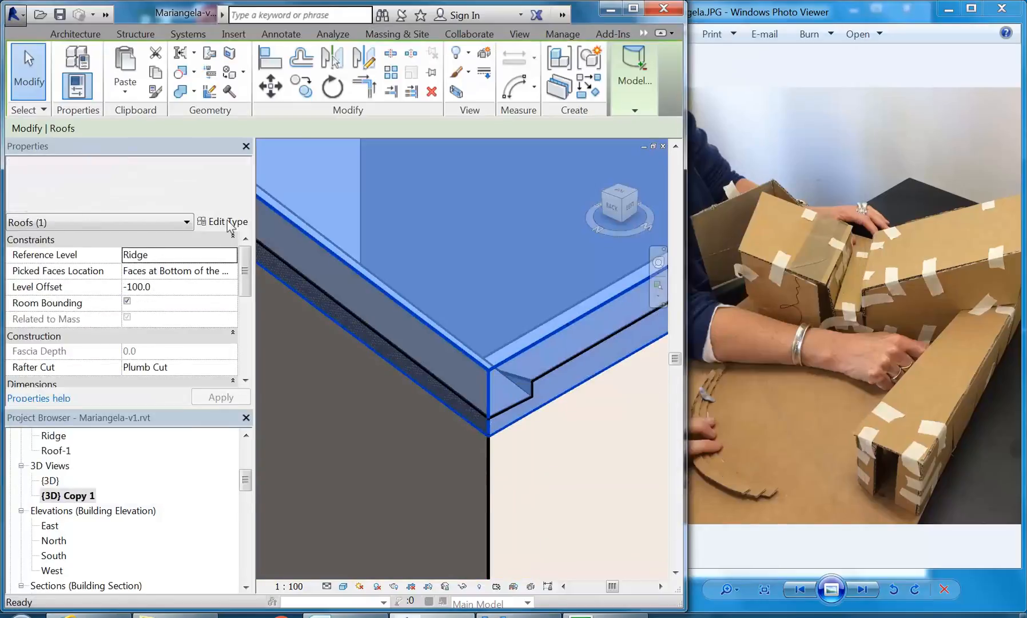
pyautogui.click(229, 222)
pyautogui.click(482, 197)
pyautogui.click(403, 192)
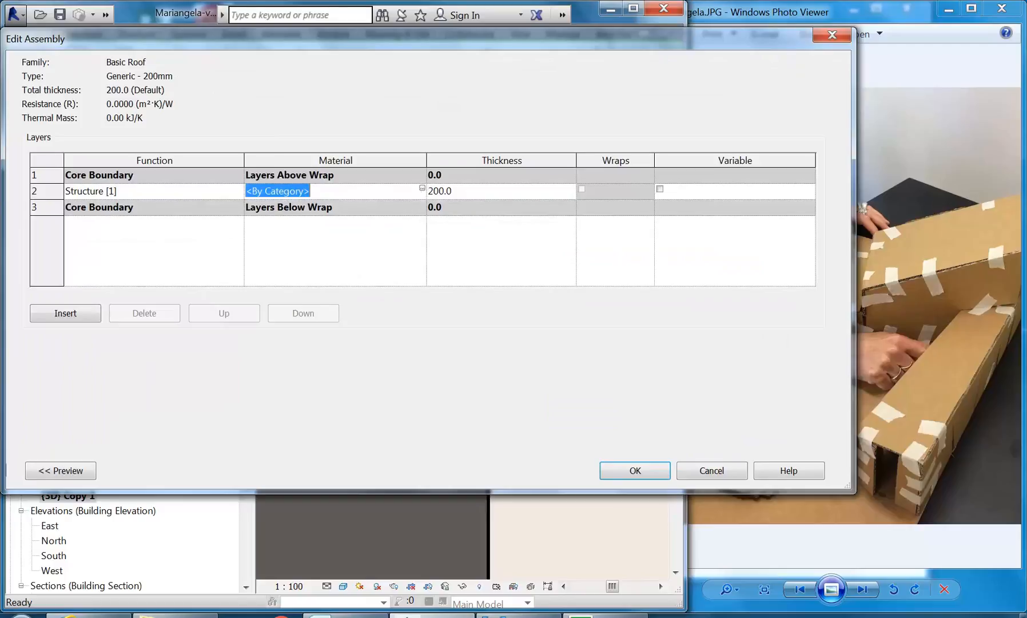
pyautogui.click(423, 188)
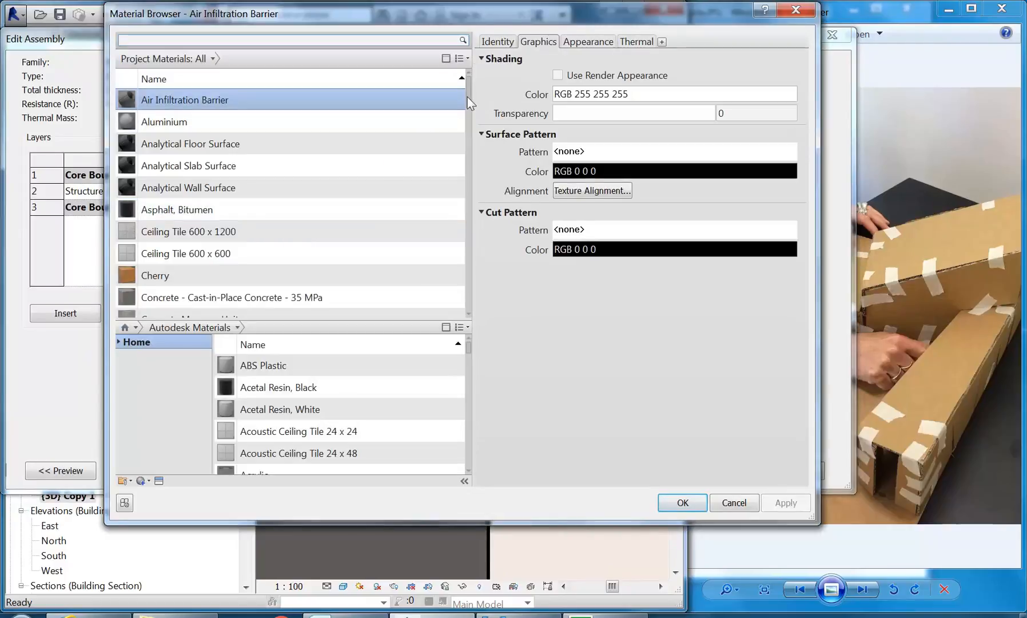
pyautogui.moveTo(470, 98); pyautogui.dragTo(470, 196)
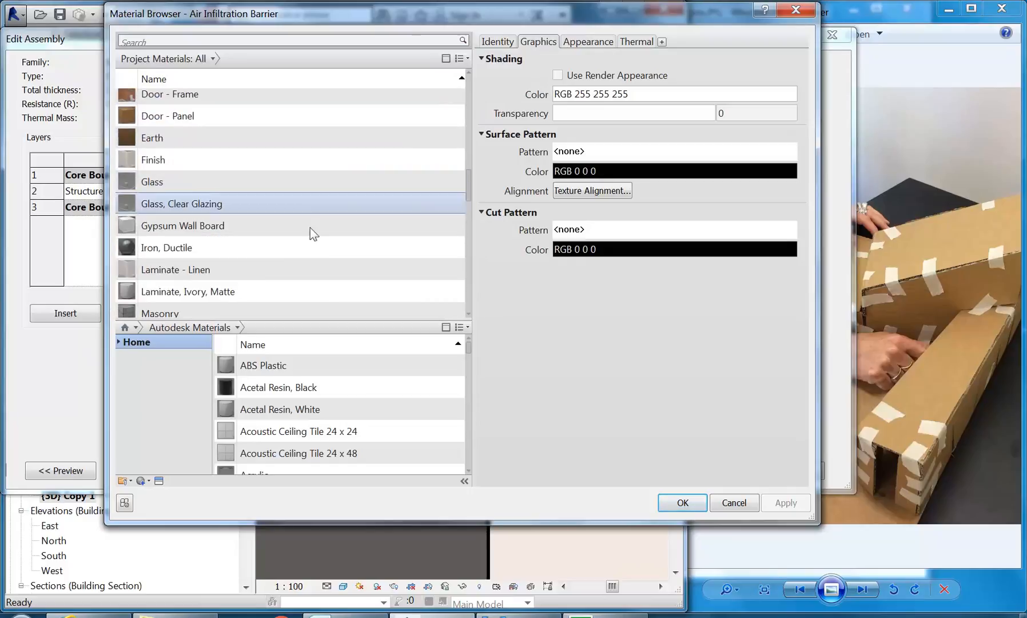
pyautogui.click(156, 161)
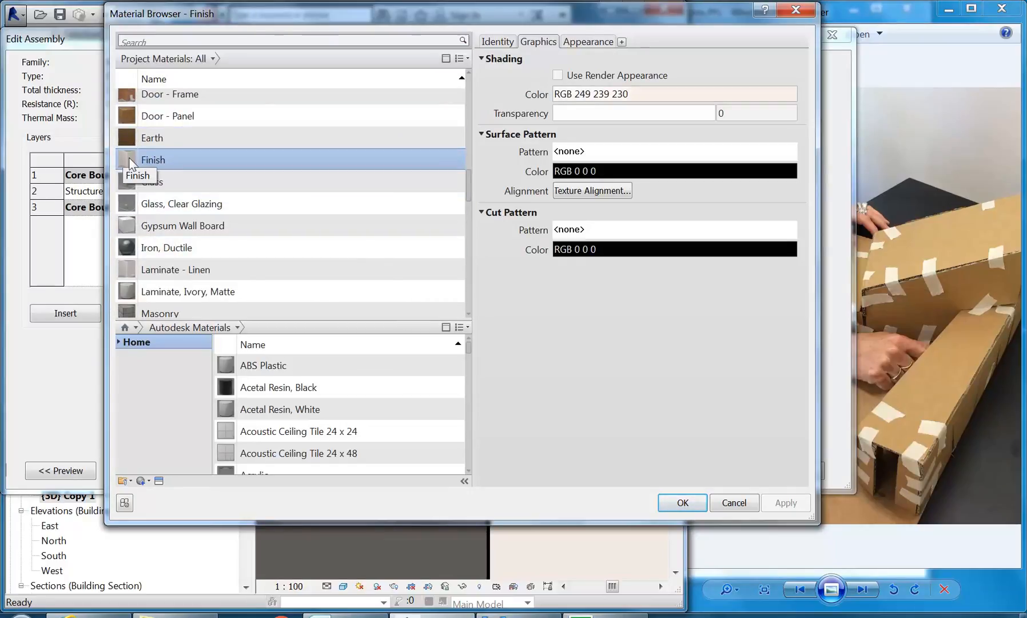
pyautogui.click(680, 502)
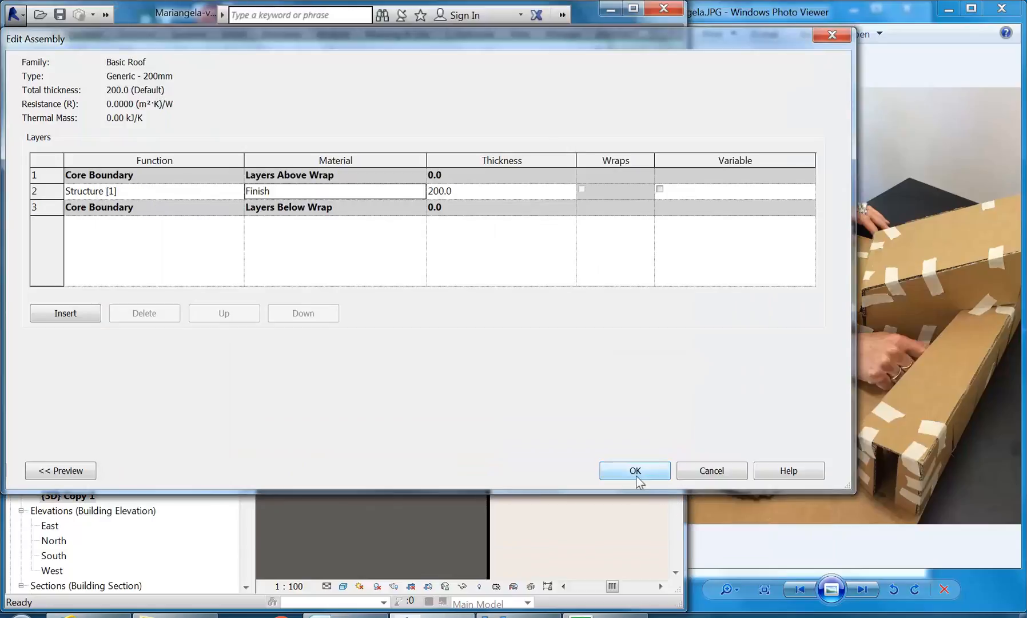
pyautogui.click(636, 470)
pyautogui.click(652, 470)
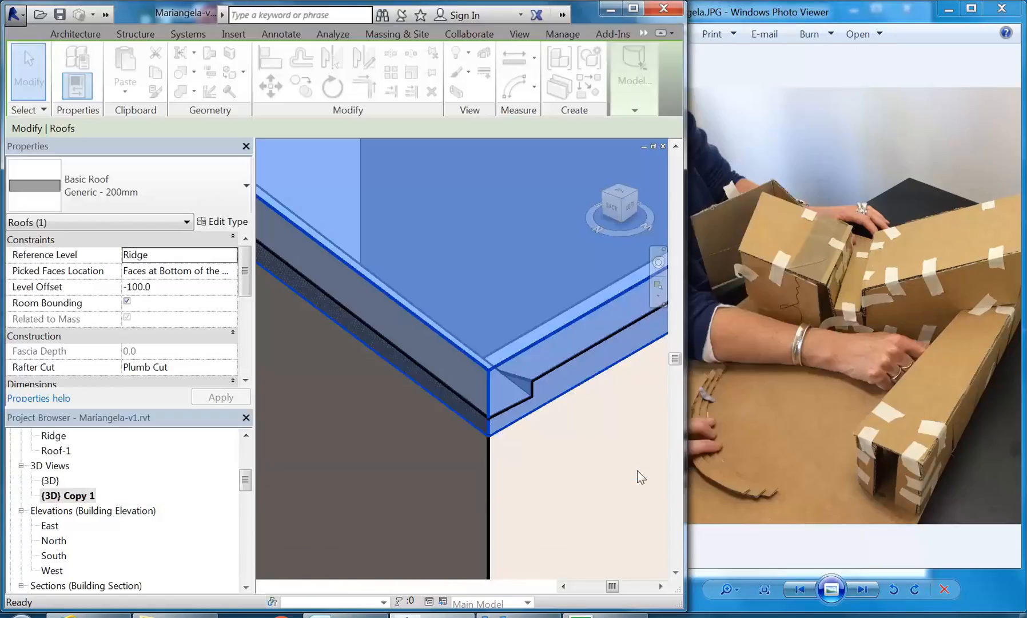
pyautogui.press('Escape')
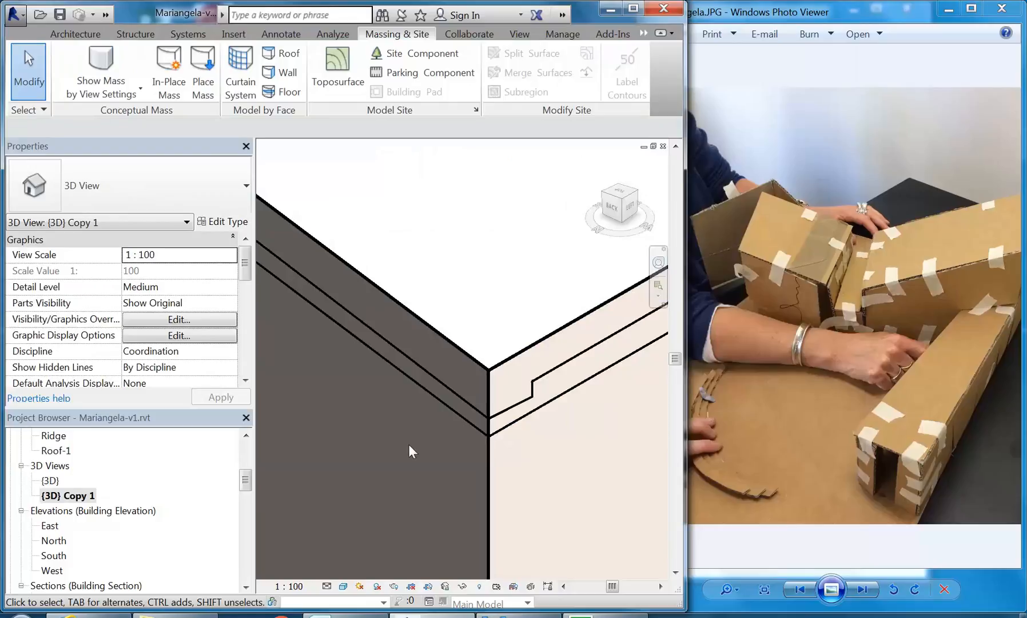
# - Join the geometry of the sloped roof with the back wall of the end volume
pyautogui.click(551, 36)
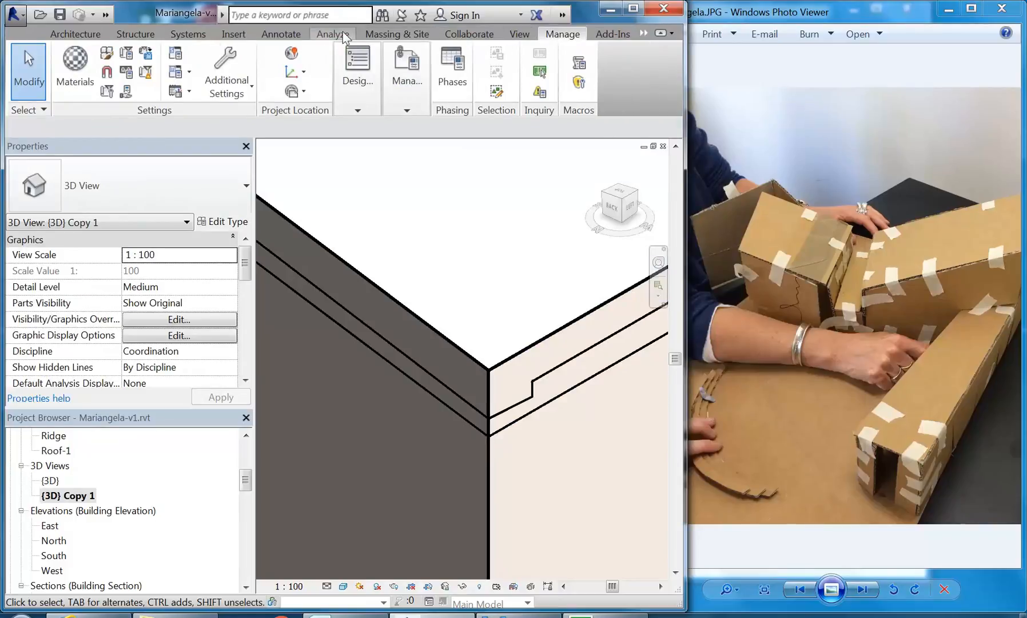
pyautogui.click(643, 32)
pyautogui.click(655, 51)
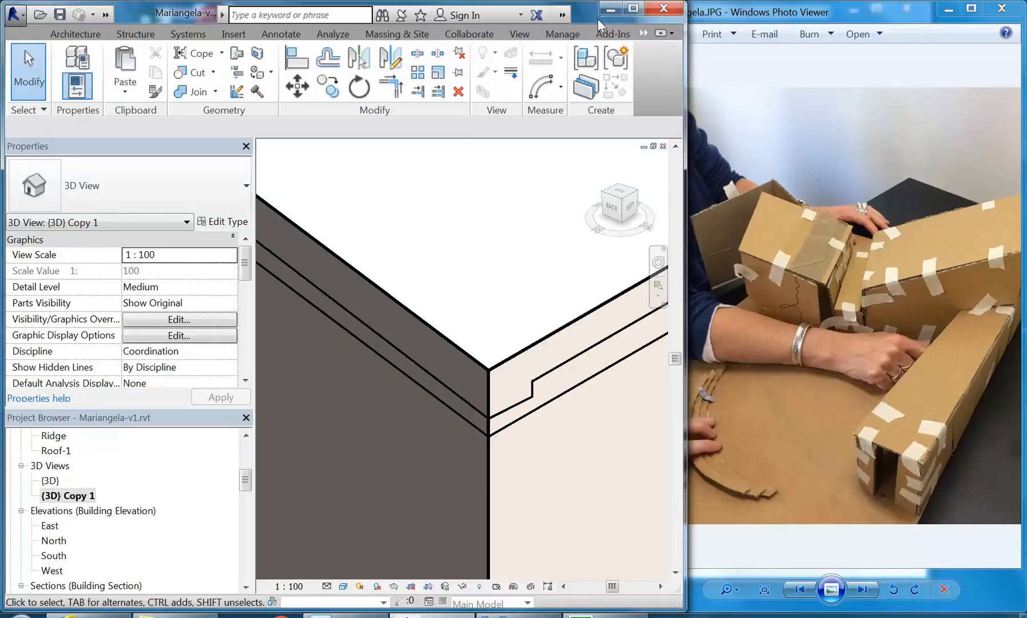
pyautogui.click(192, 92)
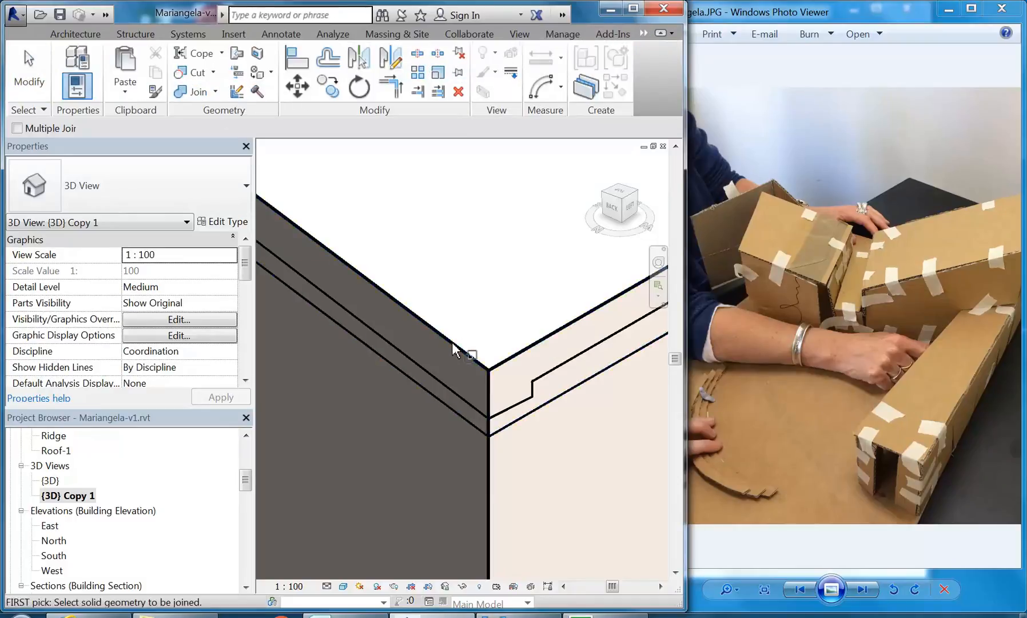
pyautogui.click(424, 382)
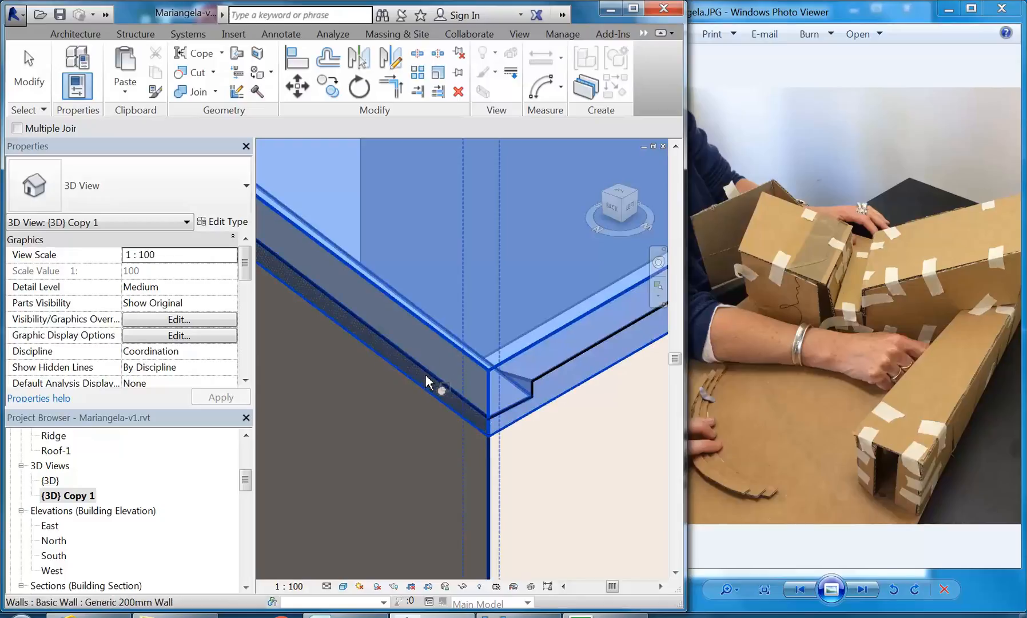
pyautogui.click(429, 383)
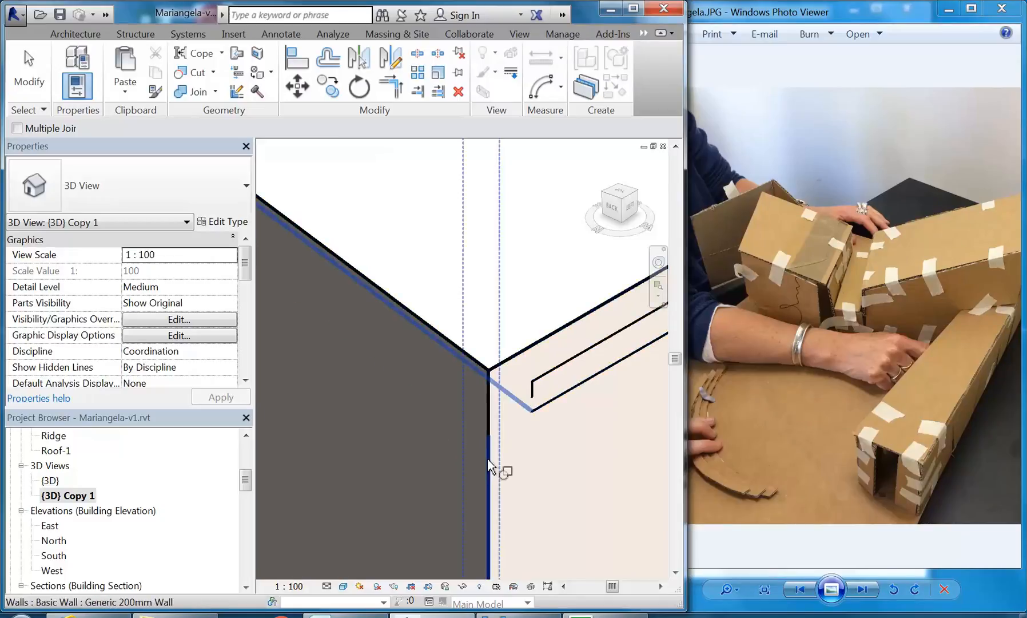
# - Join the sloped roof with the left-facing wall and try to join the geometry at the small mark left at the corner
pyautogui.click(566, 405)
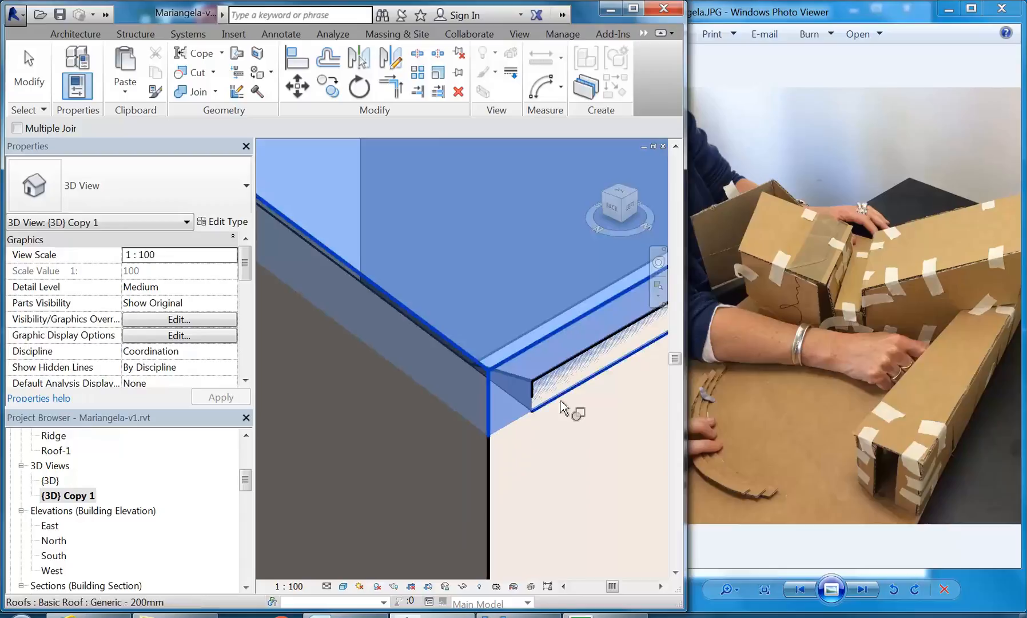
pyautogui.click(556, 380)
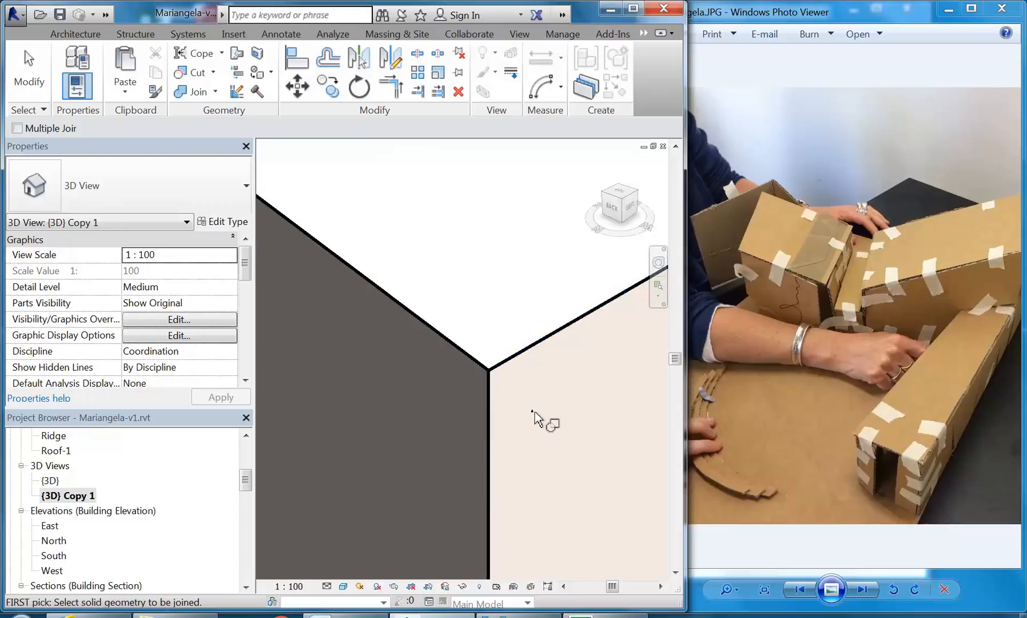
pyautogui.click(492, 458)
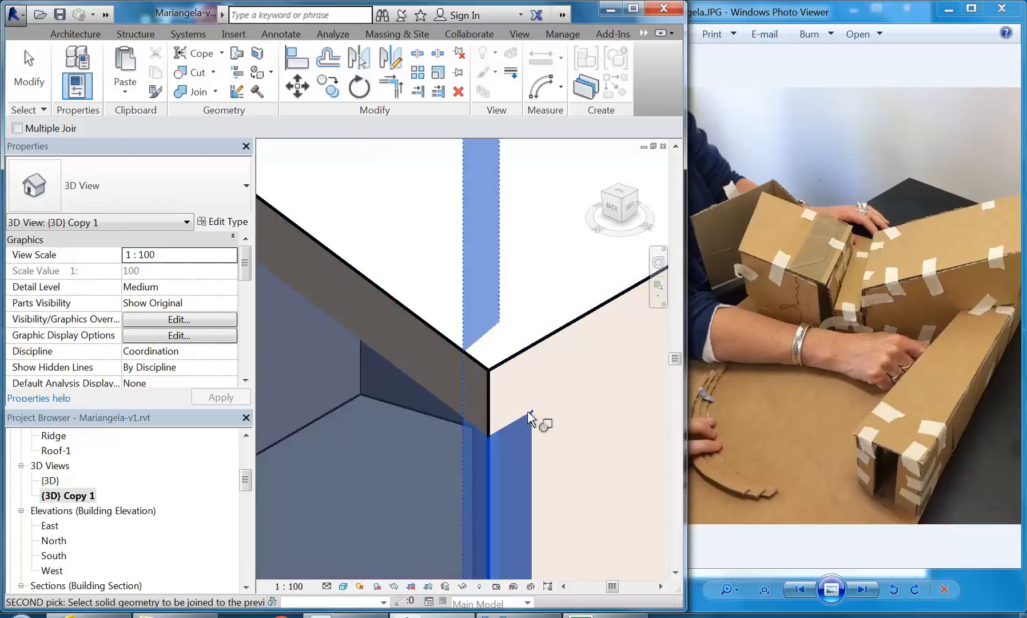
pyautogui.click(534, 412)
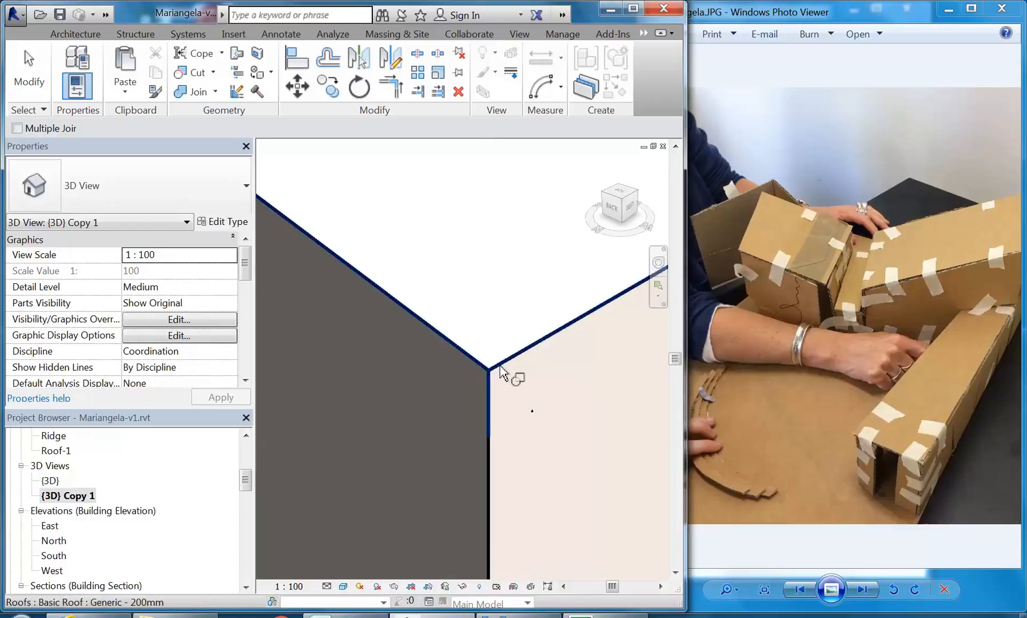
# - Join the geometry of the sloped roof with the front wall of the end volume
pyautogui.scroll(-3, 523, 395)
pyautogui.moveTo(556, 378); pyautogui.dragTo(471, 376, button='middle')
pyautogui.scroll(-2, 471, 377)
pyautogui.moveTo(639, 269); pyautogui.dragTo(516, 335, button='middle')
pyautogui.scroll(-1, 515, 334)
pyautogui.moveTo(609, 284); pyautogui.dragTo(384, 349, button='middle')
pyautogui.moveTo(383, 349); pyautogui.dragTo(509, 436, button='middle')
pyautogui.scroll(4, 461, 445)
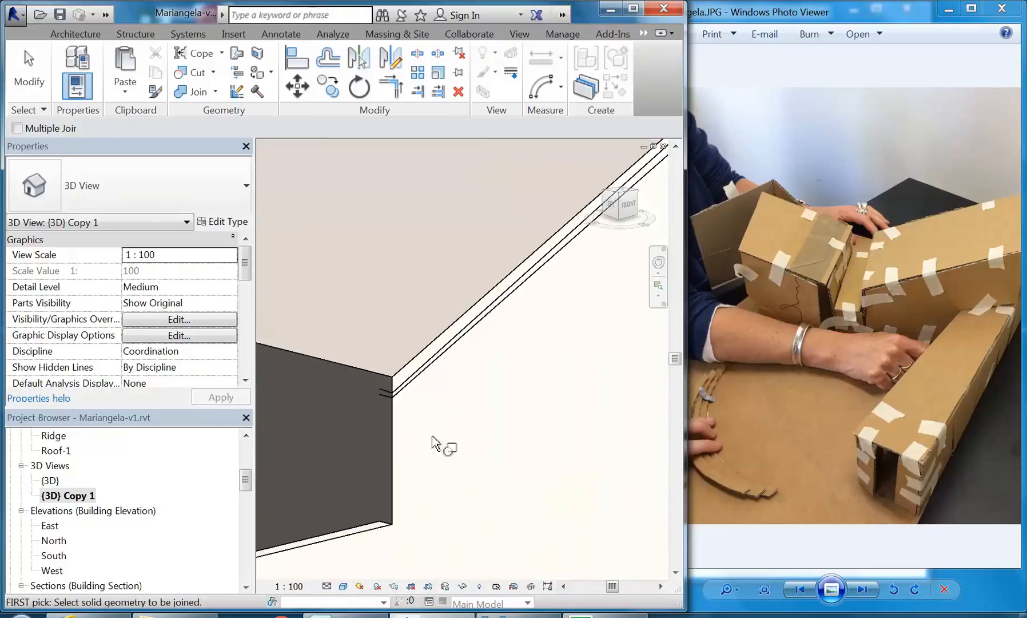
pyautogui.click(389, 354)
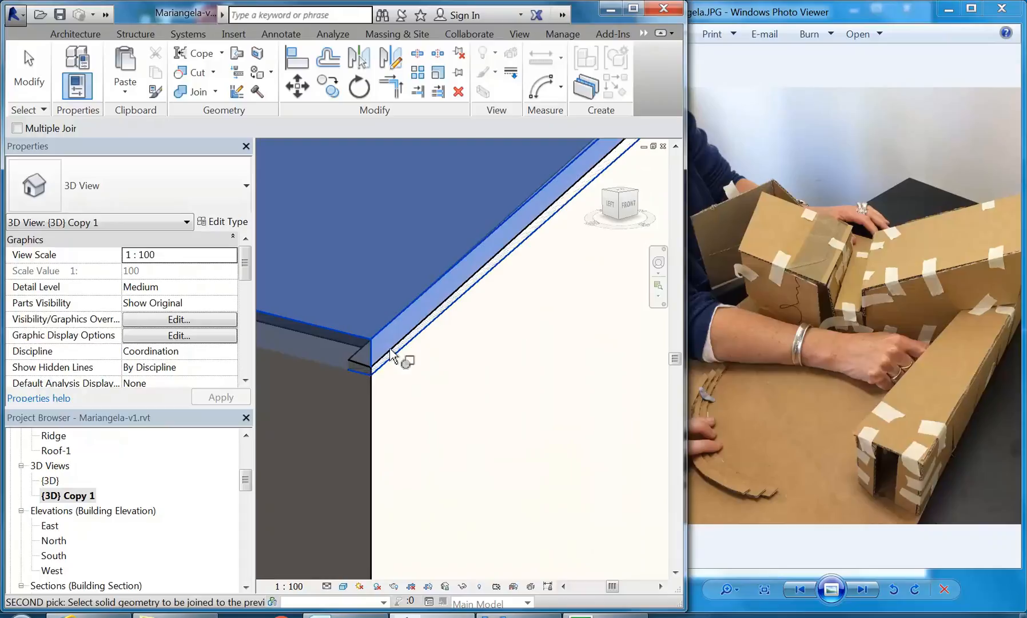
pyautogui.click(393, 356)
pyautogui.click(402, 358)
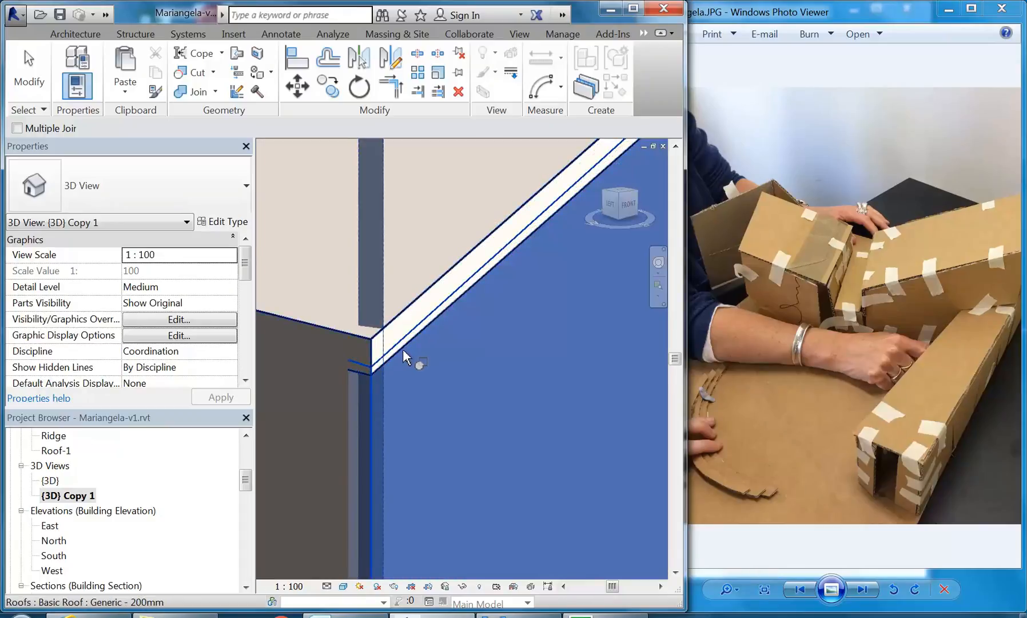
pyautogui.click(404, 357)
# - Join the geometry of the sloped roof with the right-facing wall of the end volume
pyautogui.keyDown('shift'); pyautogui.moveTo(383, 383); pyautogui.dragTo(403, 389, button='middle'); pyautogui.keyUp('shift')
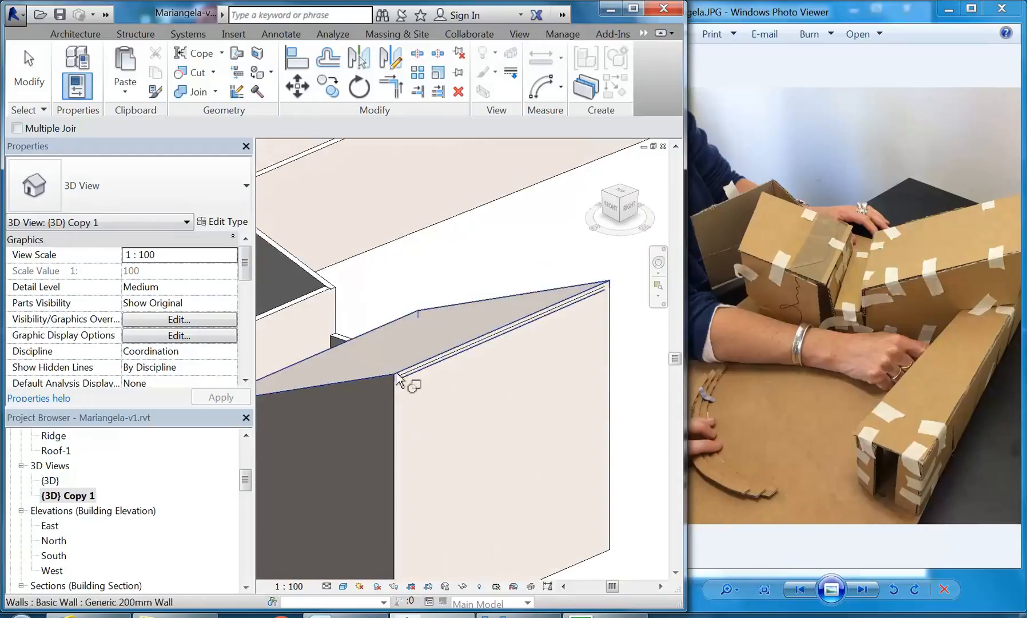
pyautogui.scroll(5, 398, 369)
pyautogui.click(429, 394)
pyautogui.click(431, 382)
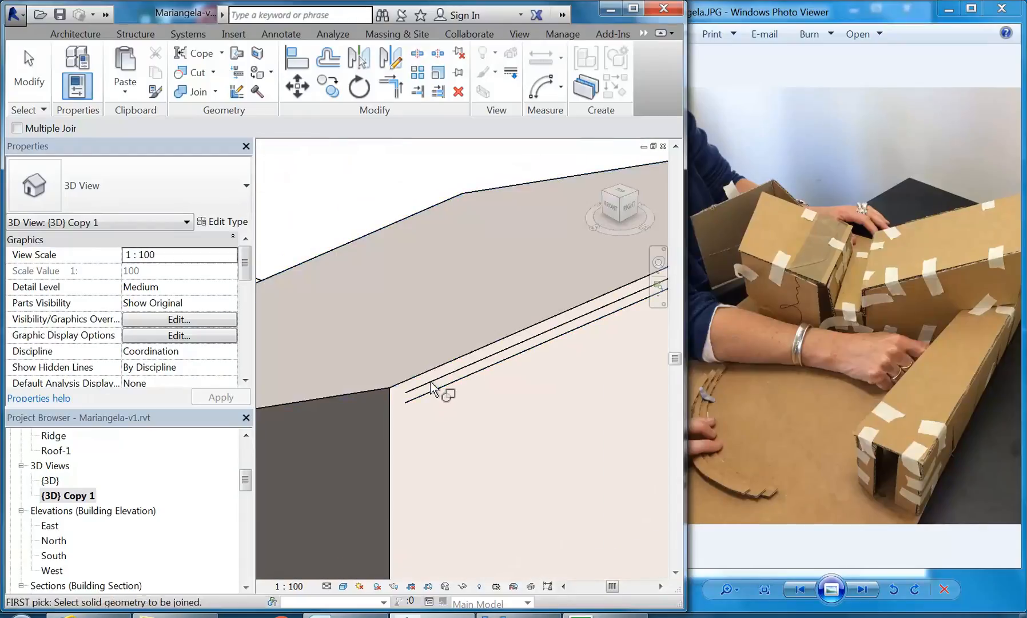
pyautogui.click(434, 393)
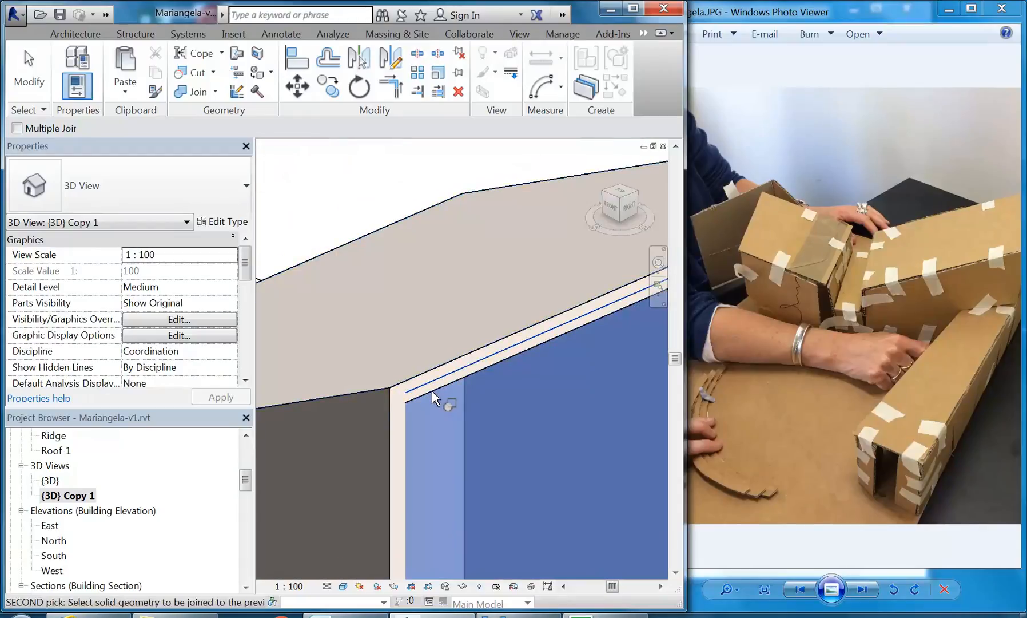
pyautogui.click(435, 391)
pyautogui.scroll(-3, 457, 385)
pyautogui.moveTo(496, 412); pyautogui.dragTo(420, 402, button='middle')
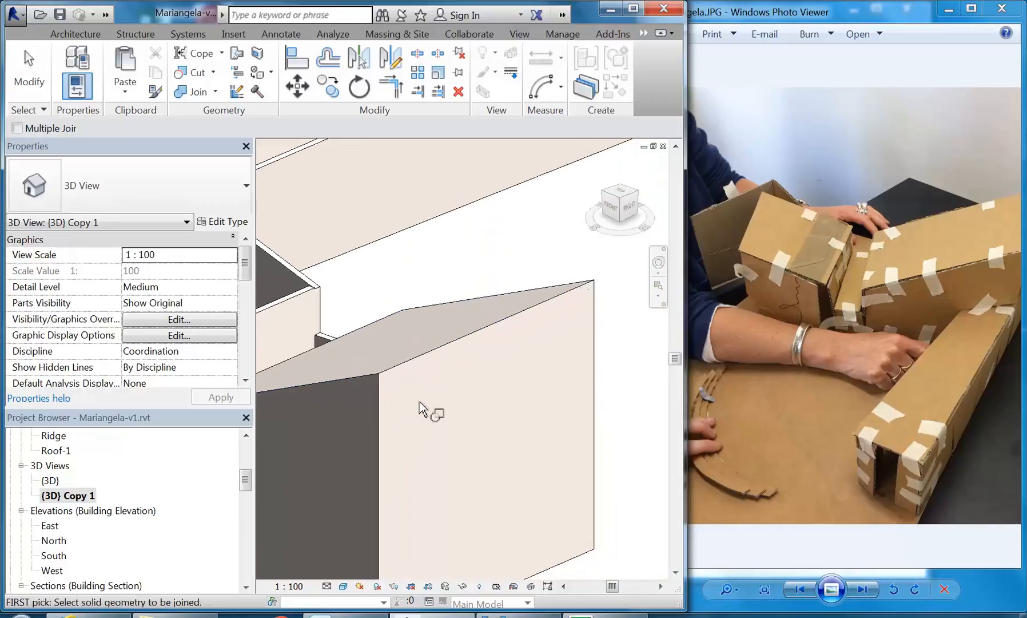
# - Examine the end volume's joined roof and walls from its other sides and end the Join command
pyautogui.scroll(-1, 518, 390)
pyautogui.scroll(-2, 535, 425)
pyautogui.keyDown('shift'); pyautogui.moveTo(534, 426); pyautogui.dragTo(307, 462, button='middle'); pyautogui.keyUp('shift')
pyautogui.moveTo(485, 413); pyautogui.dragTo(422, 340, button='middle')
pyautogui.scroll(4, 417, 341)
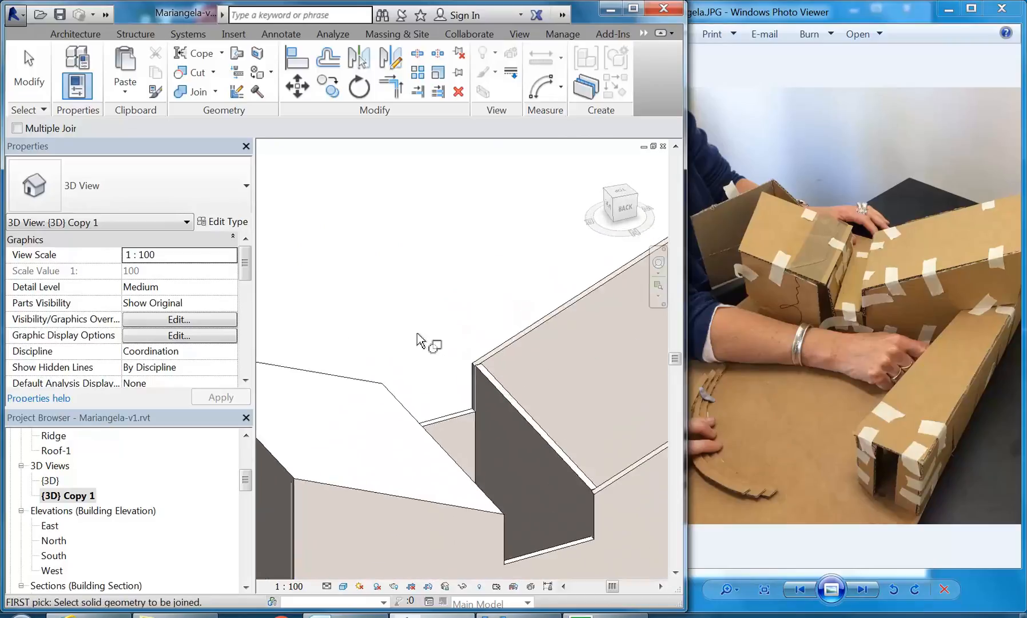
pyautogui.scroll(-3, 417, 341)
pyautogui.keyDown('shift'); pyautogui.moveTo(392, 285); pyautogui.dragTo(381, 382, button='middle'); pyautogui.keyUp('shift')
pyautogui.rightClick(366, 211)
pyautogui.click(409, 223)
pyautogui.scroll(5, 380, 382)
pyautogui.moveTo(346, 270); pyautogui.dragTo(383, 259, button='middle')
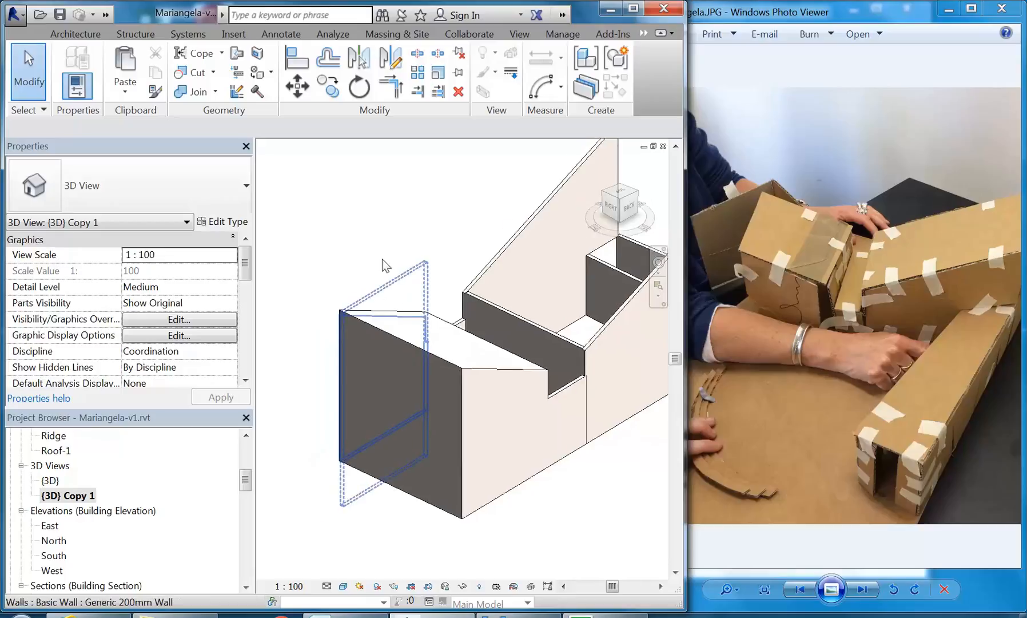
# - Place two M_Single-Flush 0813 x 2134mm doors on the end volume's dark wall, one at ground level and one higher up
pyautogui.click(84, 36)
pyautogui.click(107, 61)
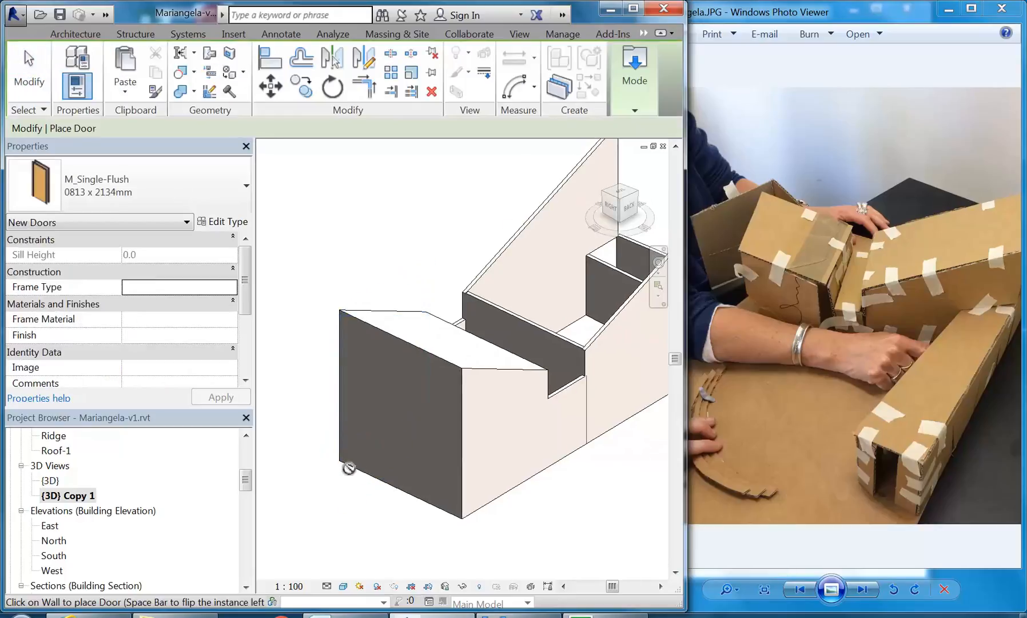
pyautogui.click(381, 474)
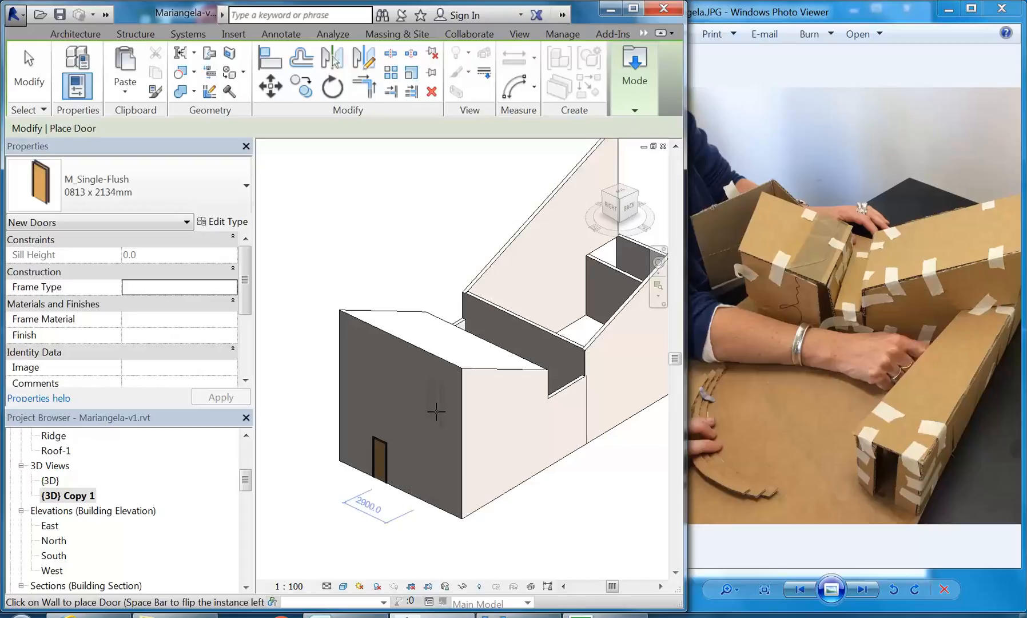
pyautogui.click(435, 408)
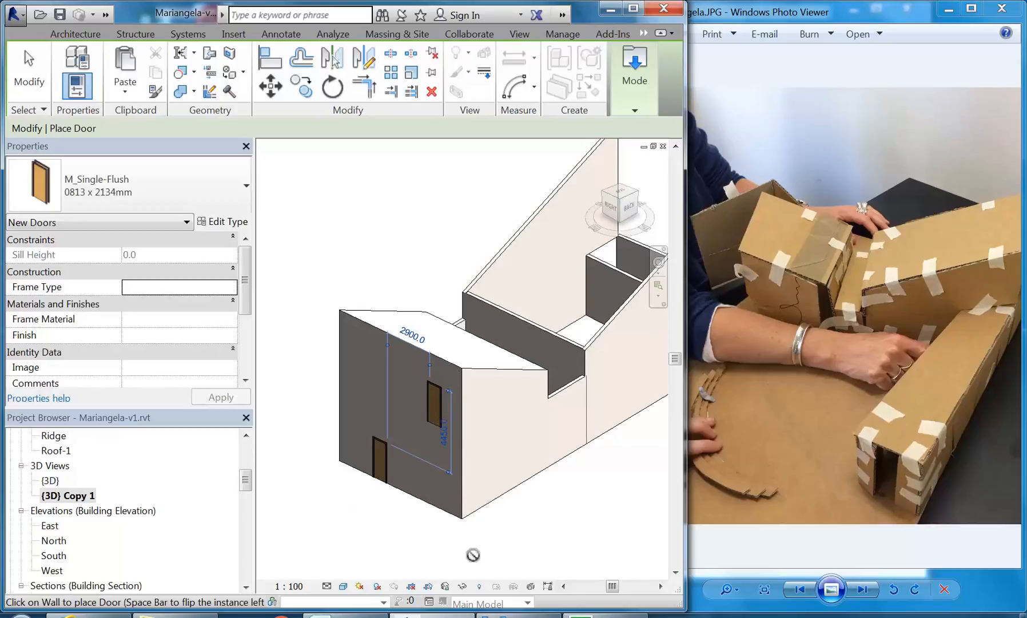
pyautogui.rightClick(373, 245)
pyautogui.click(399, 254)
pyautogui.rightClick(399, 254)
pyautogui.click(426, 264)
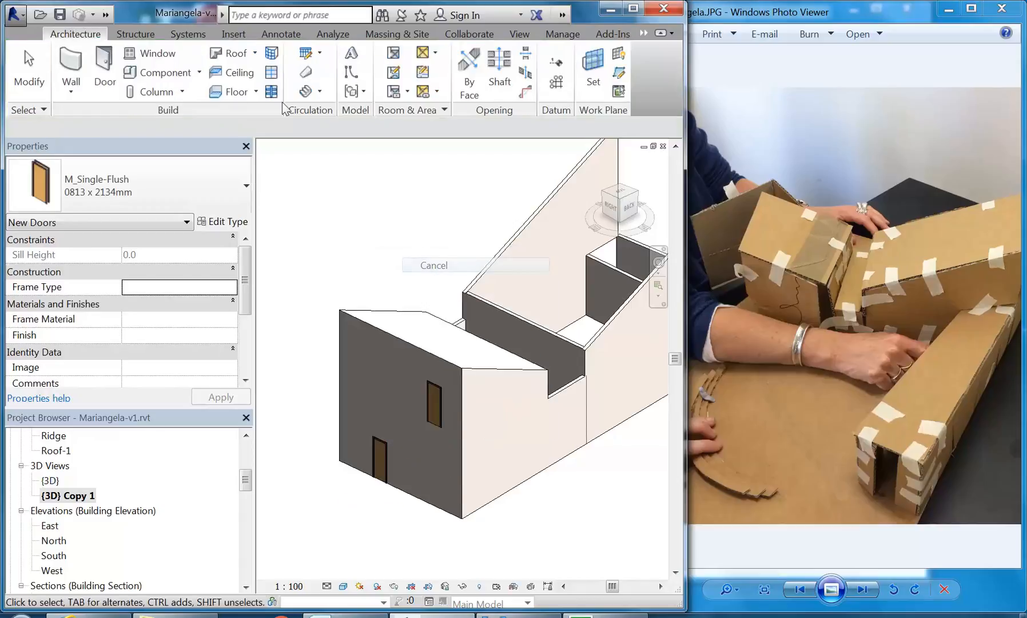
# - Undo the placement of both doors on the end wall
pyautogui.click(105, 15)
pyautogui.click(116, 35)
pyautogui.click(106, 16)
pyautogui.click(116, 35)
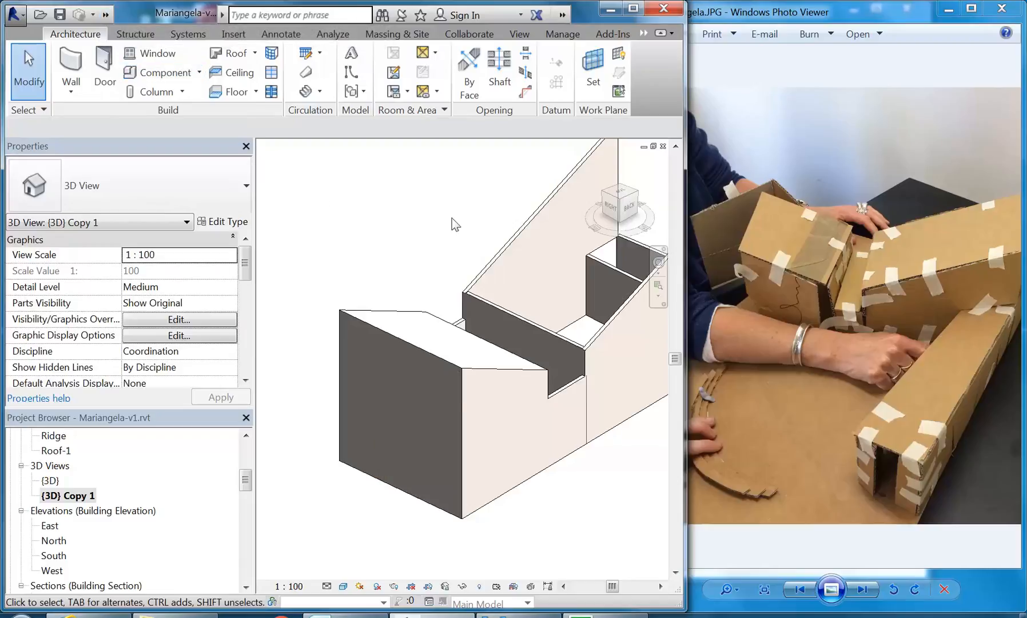
# - Turn on Show Mass Form and Floors for the model and select the mass behind the walls
pyautogui.scroll(-3, 443, 240)
pyautogui.keyDown('shift'); pyautogui.moveTo(498, 387); pyautogui.dragTo(362, 459, button='middle'); pyautogui.keyUp('shift')
pyautogui.click(395, 34)
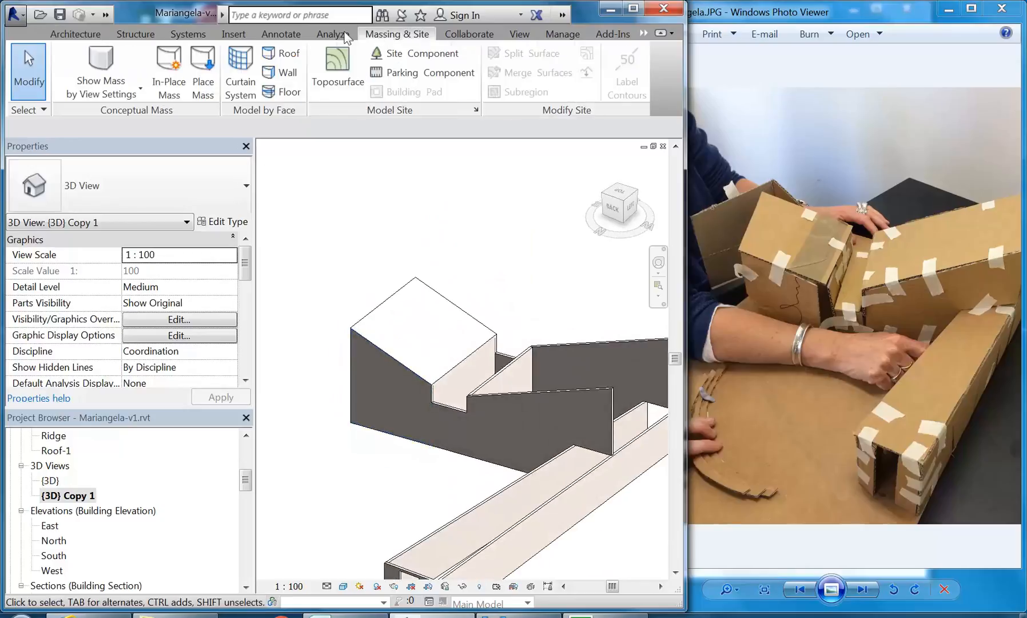
pyautogui.scroll(-2, 456, 393)
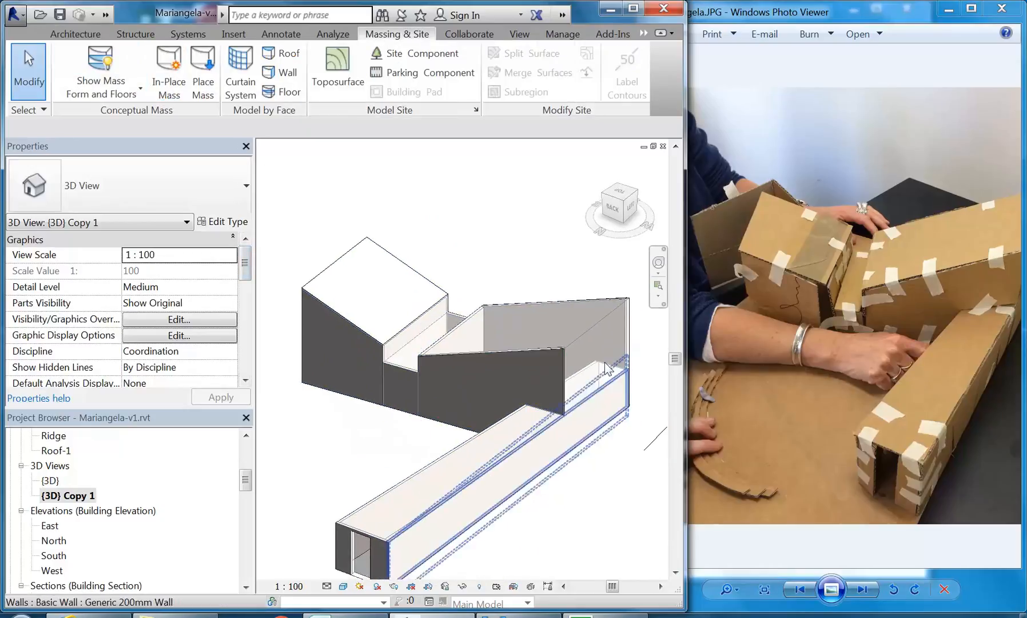
pyautogui.click(587, 335)
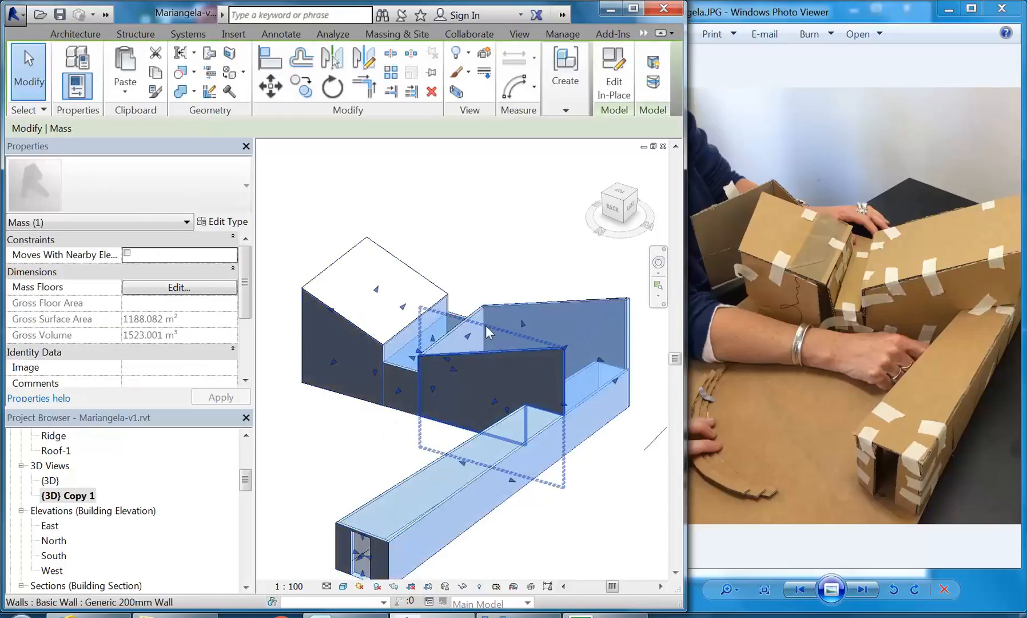
# - Duplicate the {3D} Copy 1 view with detailing
pyautogui.click(80, 494)
pyautogui.rightClick(80, 494)
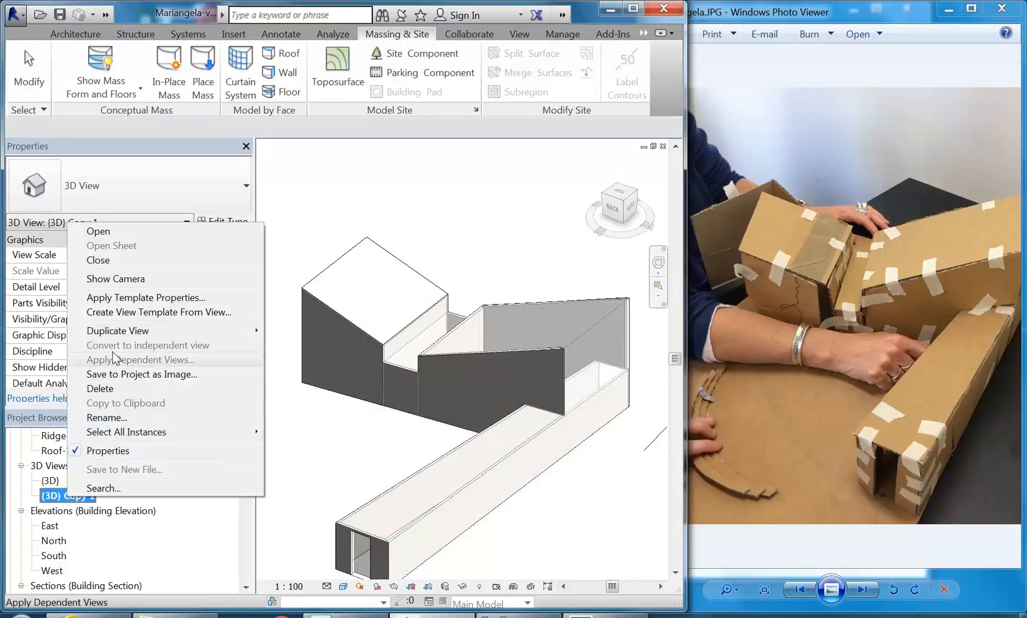
pyautogui.moveTo(240, 331)
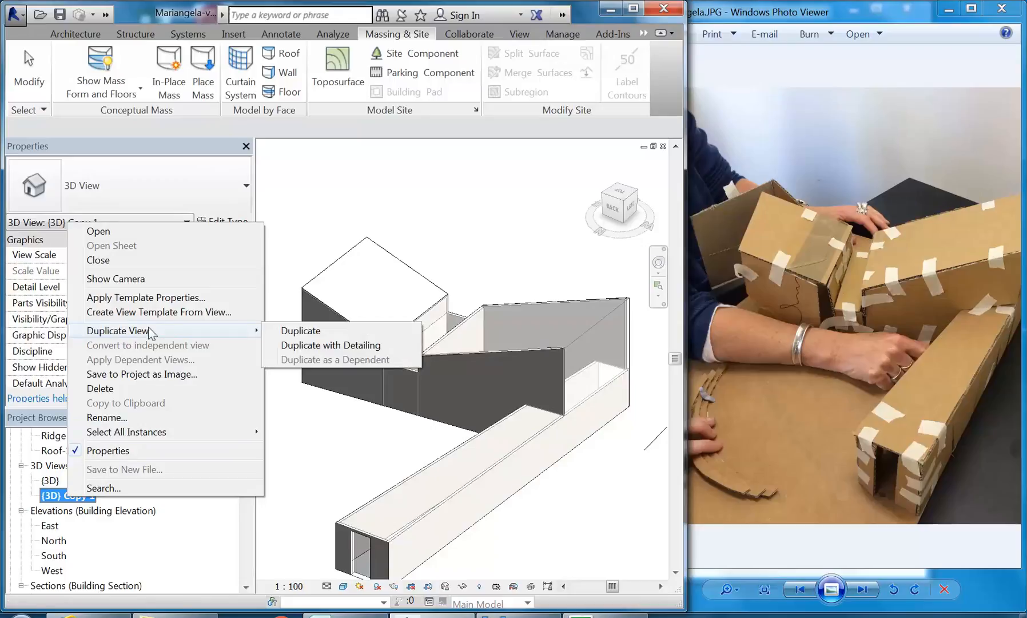
pyautogui.click(320, 344)
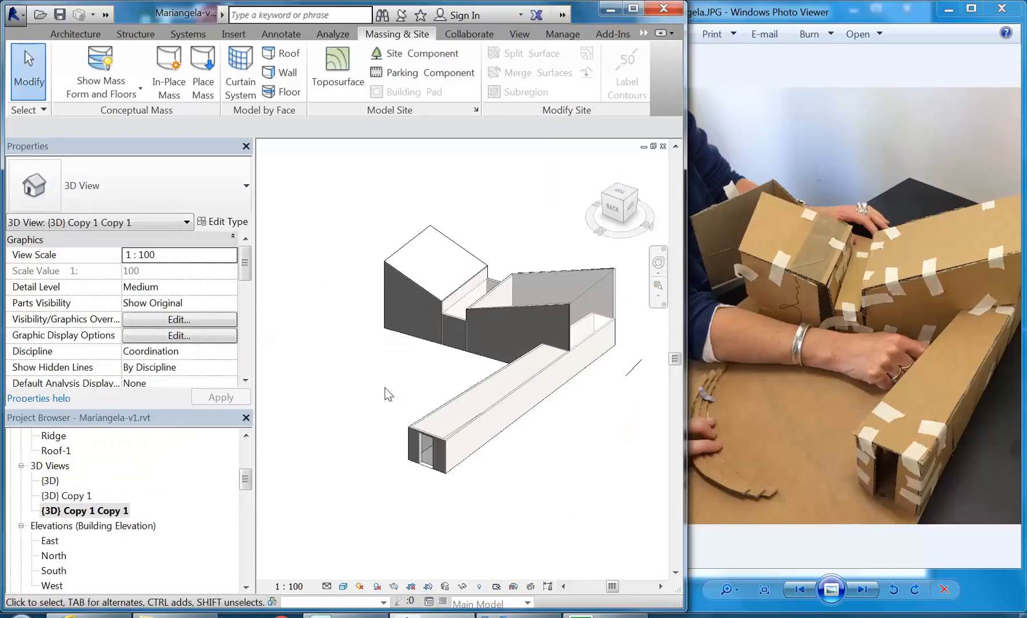
# - Rename the duplicated 3D view as 3D Massing Only
pyautogui.click(76, 510)
pyautogui.rightClick(76, 511)
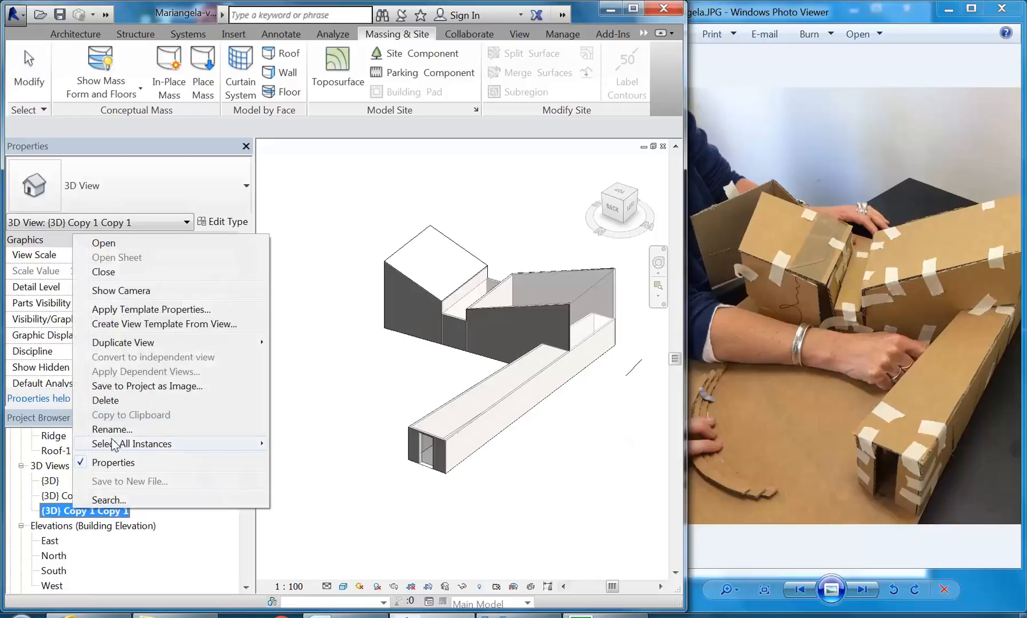
pyautogui.click(109, 426)
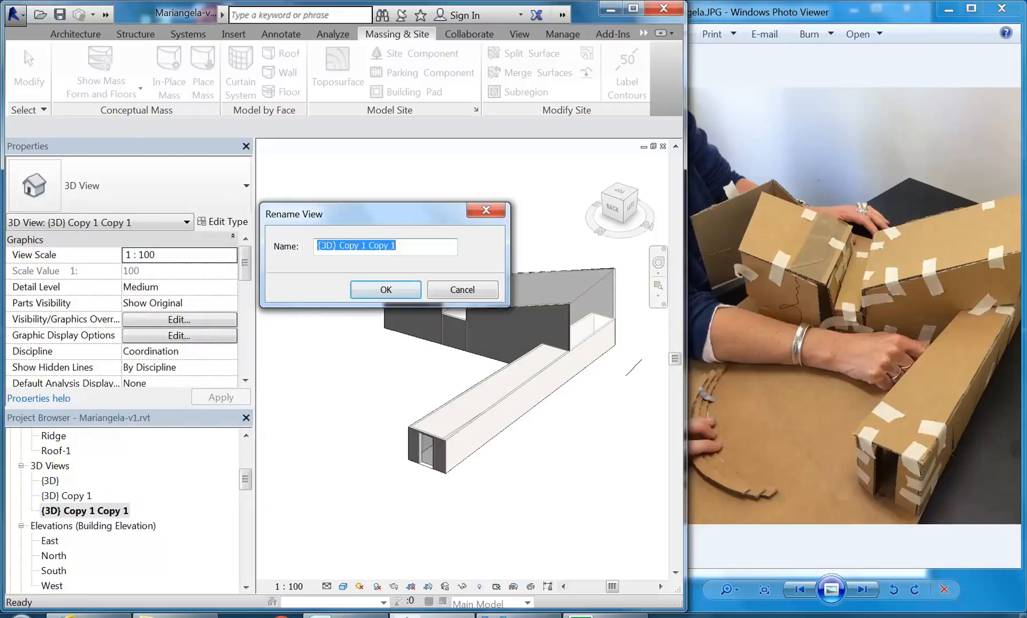
pyautogui.write('3D Massing Only')
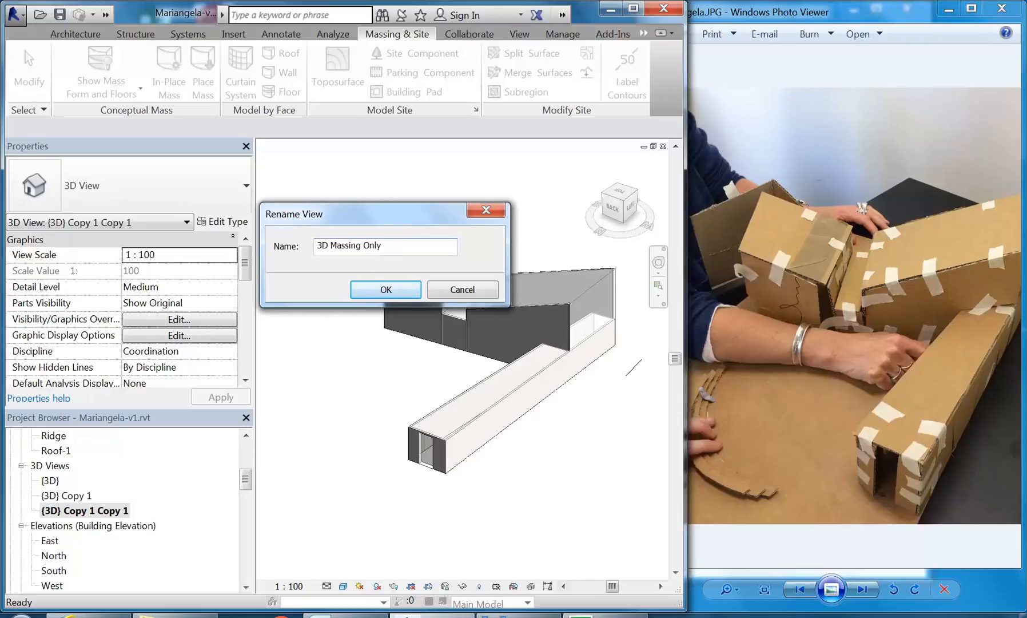
pyautogui.click(385, 290)
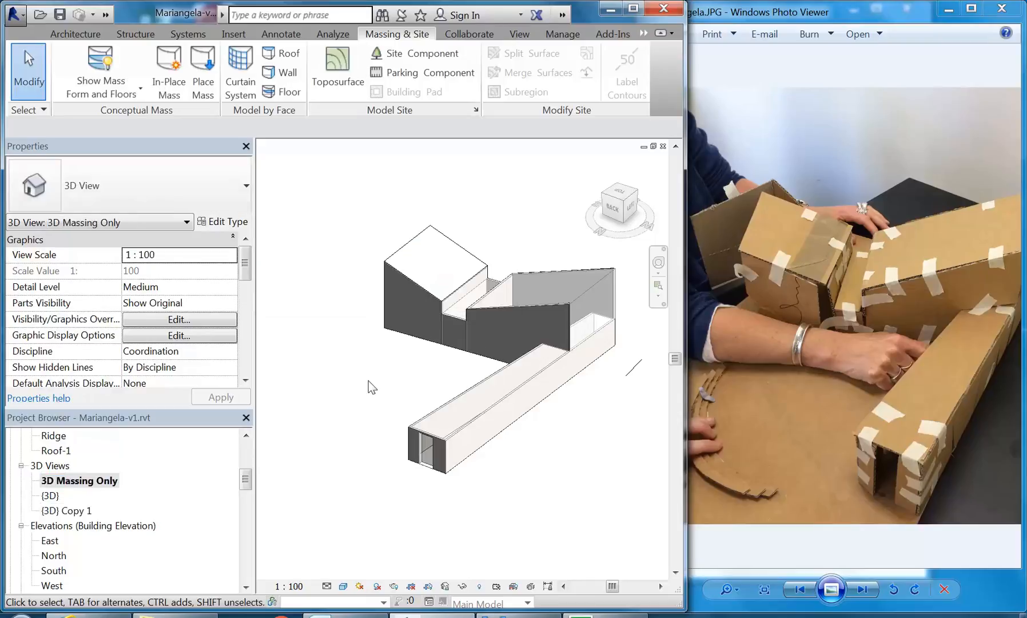
# - In the view's Visibility/Graphic Overrides, hide all model categories from Air Terminals through Lines and make Mass visible
pyautogui.click(159, 320)
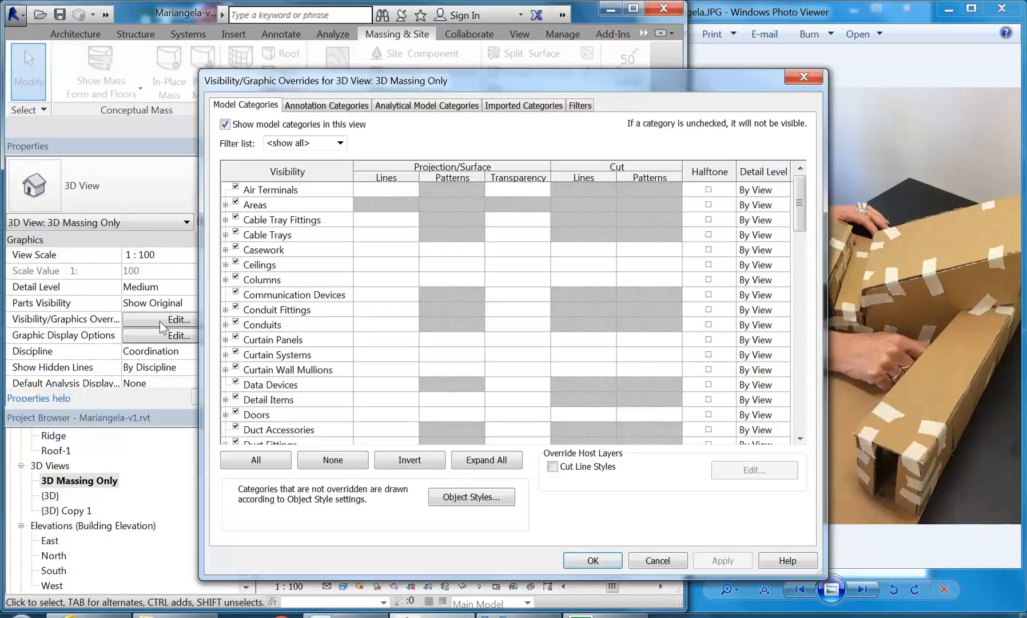
pyautogui.click(277, 192)
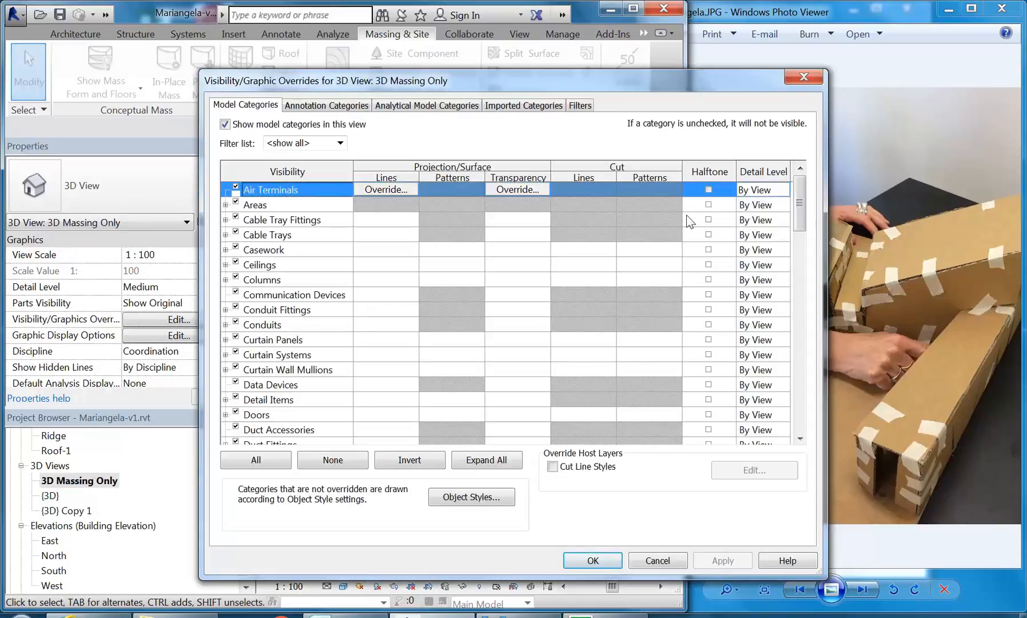
pyautogui.moveTo(799, 216); pyautogui.dragTo(803, 304)
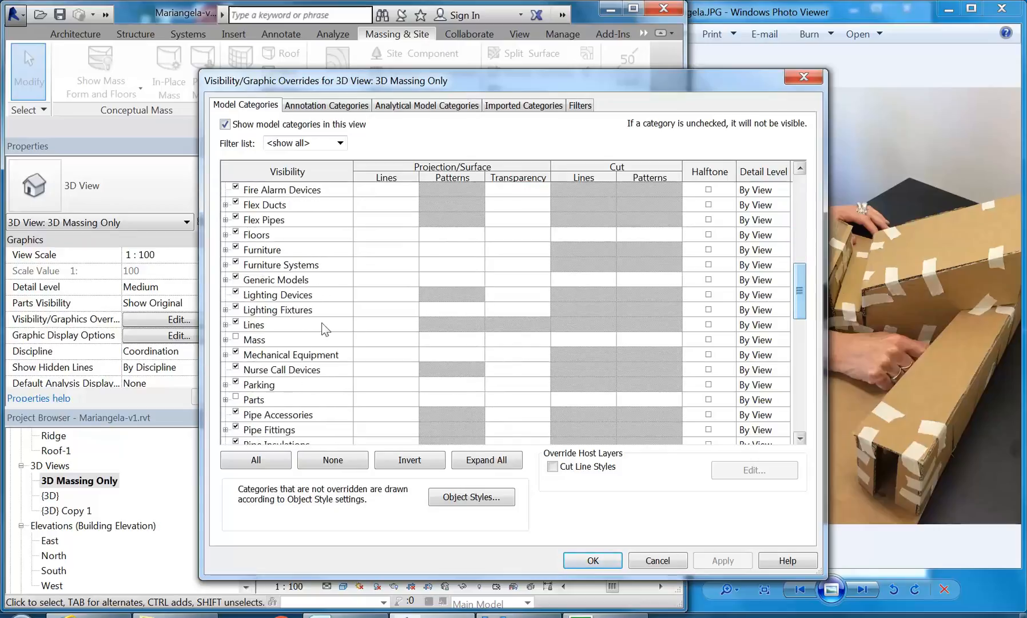
pyautogui.keyDown('shift'); pyautogui.click(251, 325); pyautogui.keyUp('shift')
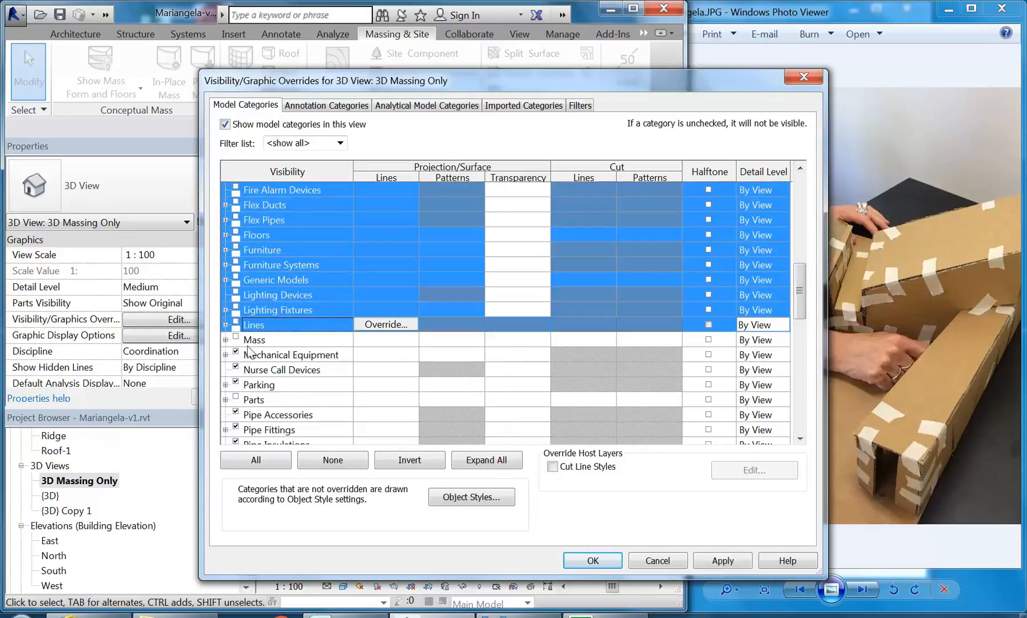
pyautogui.click(254, 342)
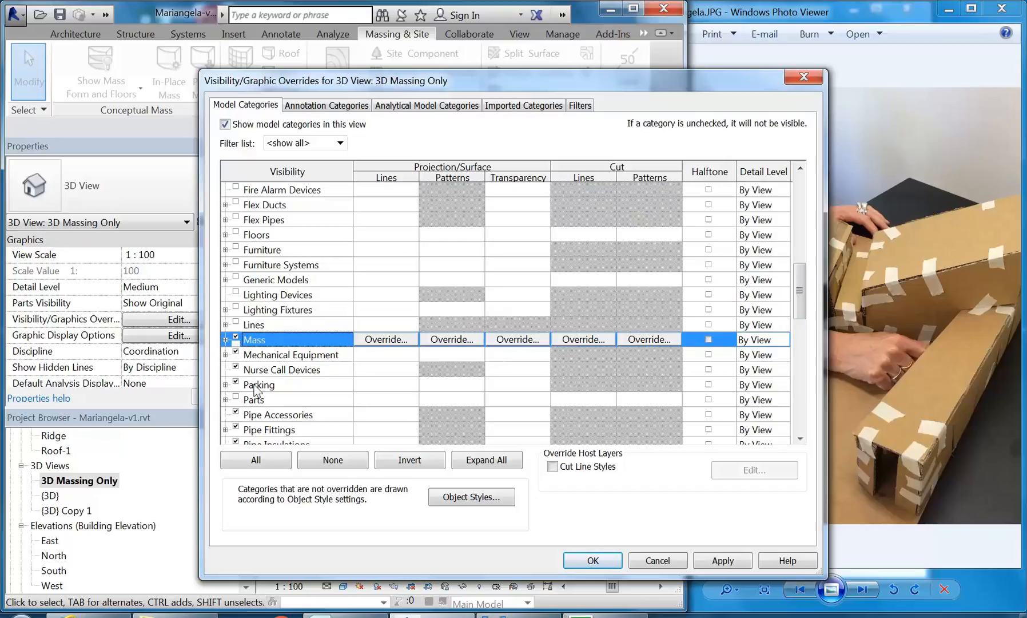
# - Hide the model categories from Mechanical Equipment through Wires and accept the visibility overrides
pyautogui.click(265, 356)
pyautogui.scroll(-11, 268, 355)
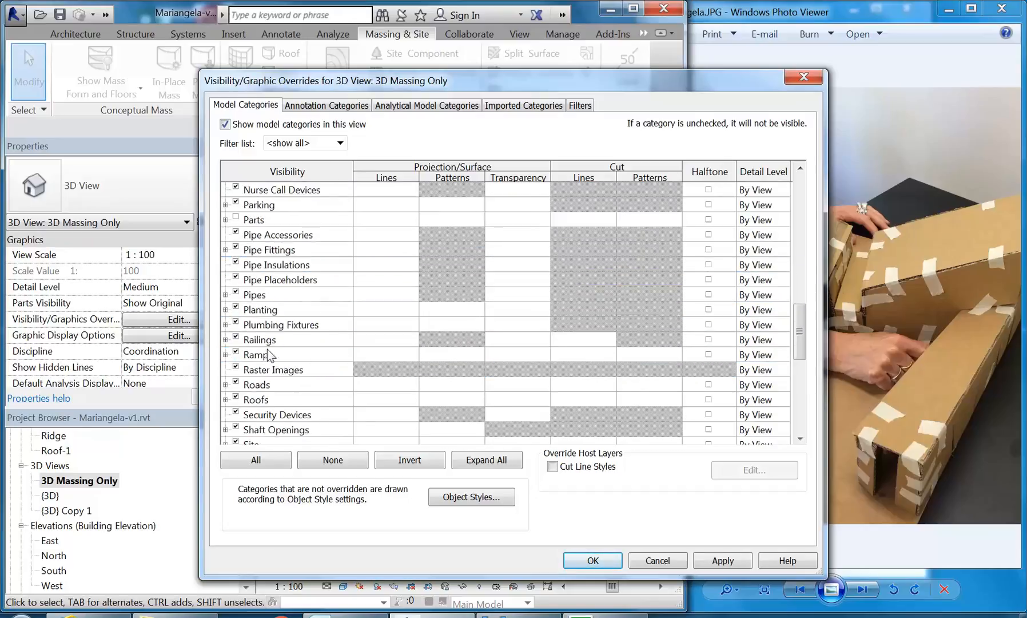
pyautogui.keyDown('shift'); pyautogui.click(258, 431); pyautogui.keyUp('shift')
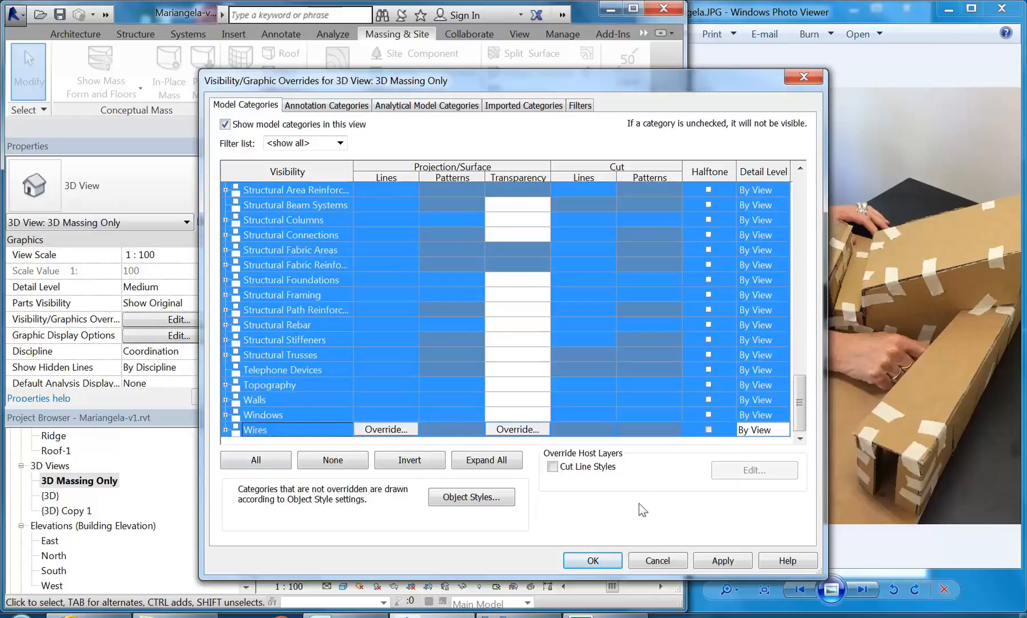
pyautogui.click(592, 564)
pyautogui.moveTo(400, 370); pyautogui.dragTo(391, 374, button='middle')
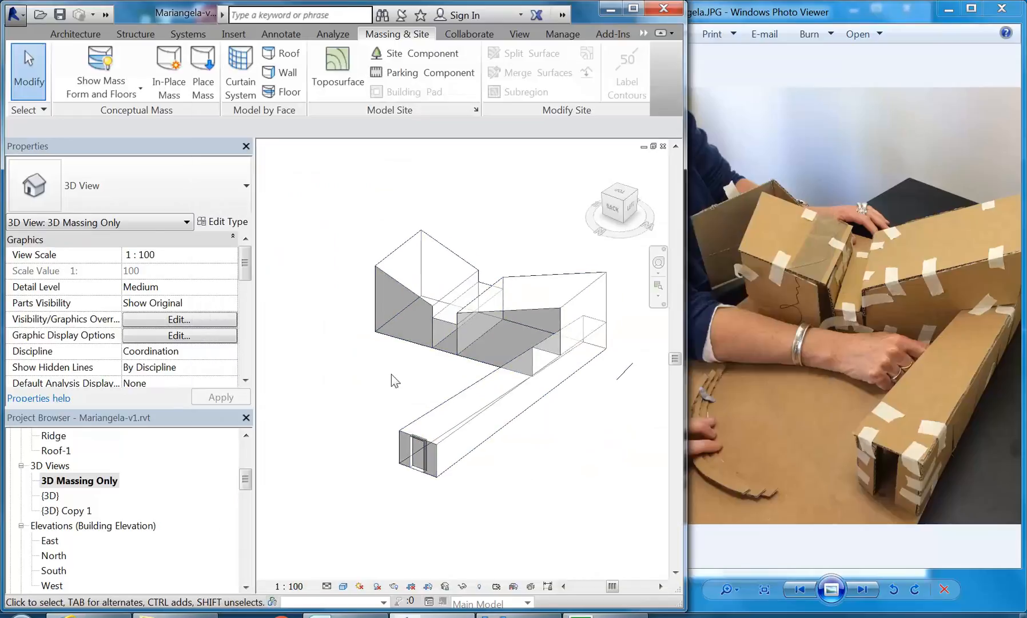
# - Compare the {3D} view with the 3D Massing Only view
pyautogui.doubleClick(50, 496)
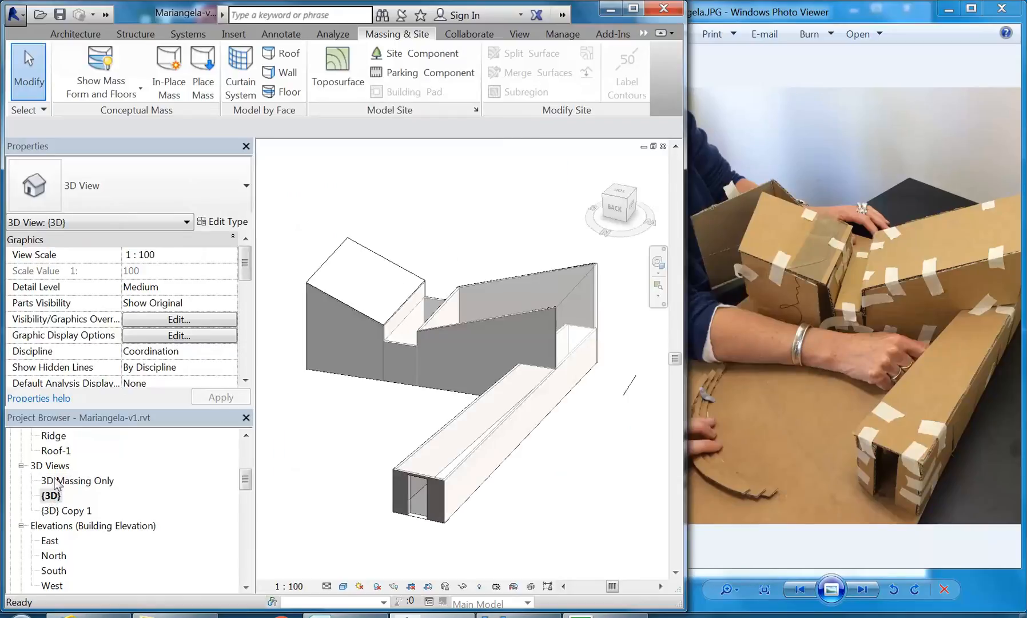
pyautogui.doubleClick(54, 483)
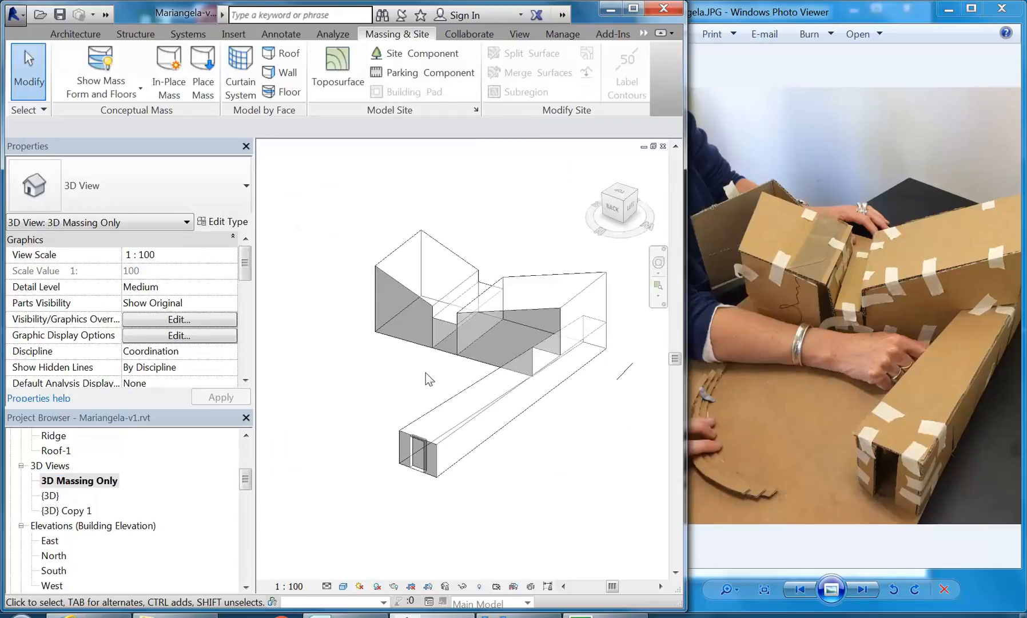
pyautogui.moveTo(575, 286); pyautogui.dragTo(587, 287, button='middle')
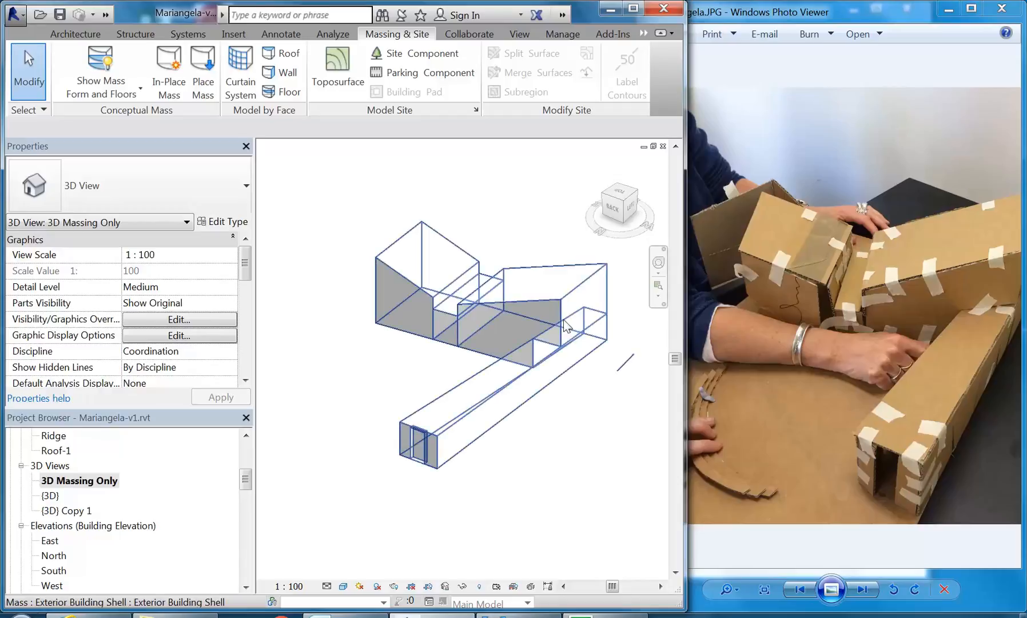
# - Select the exterior building shell mass and open it for in-place editing at its lower notched corner
pyautogui.keyDown('shift'); pyautogui.moveTo(566, 395); pyautogui.dragTo(525, 412, button='middle'); pyautogui.keyUp('shift')
pyautogui.scroll(3, 398, 428)
pyautogui.scroll(5, 454, 450)
pyautogui.scroll(-2, 424, 454)
pyautogui.scroll(-3, 482, 465)
pyautogui.scroll(2, 482, 415)
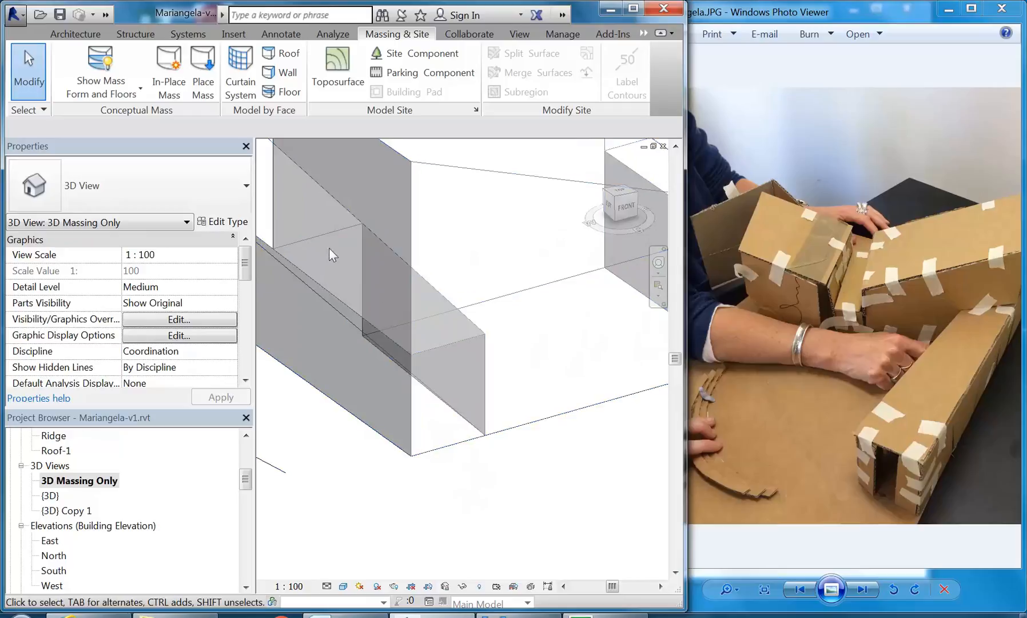
pyautogui.click(486, 438)
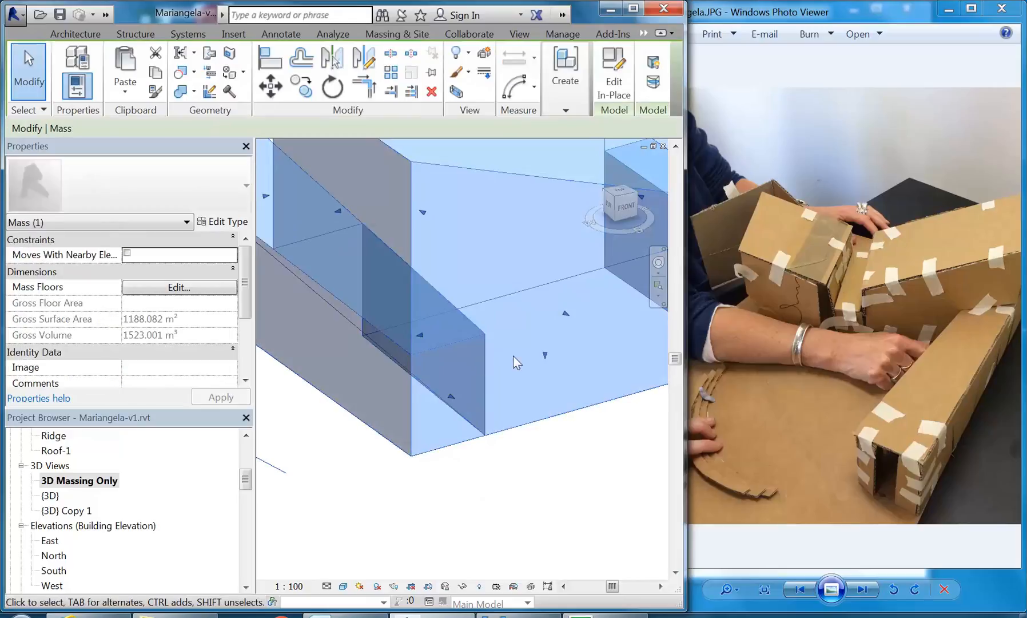
pyautogui.click(619, 80)
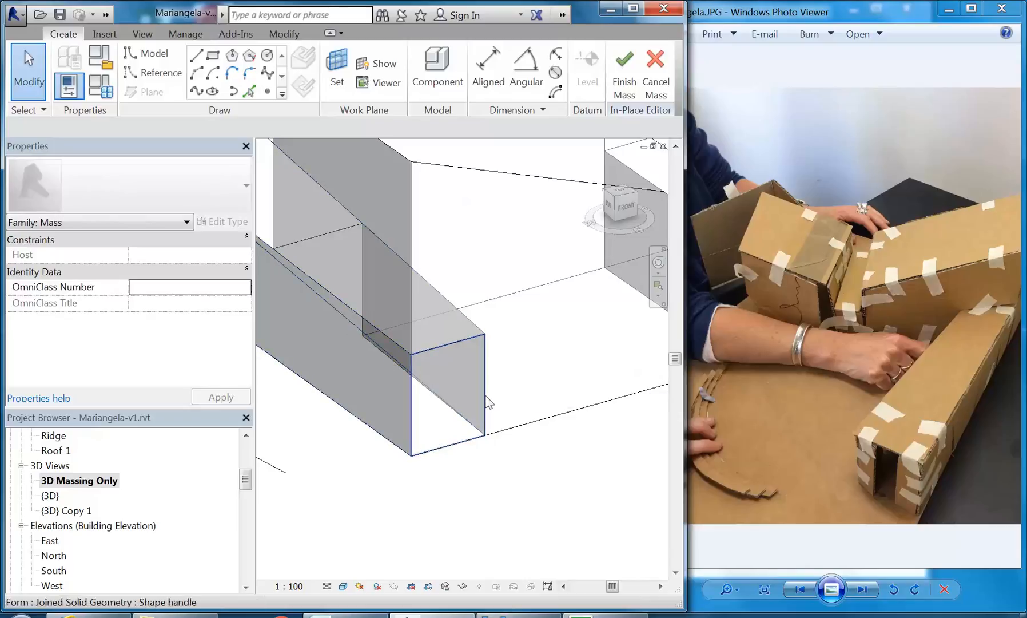
pyautogui.press('Tab')
pyautogui.press('Tab')
pyautogui.press('Tab')
pyautogui.press('Tab')
pyautogui.press('Tab')
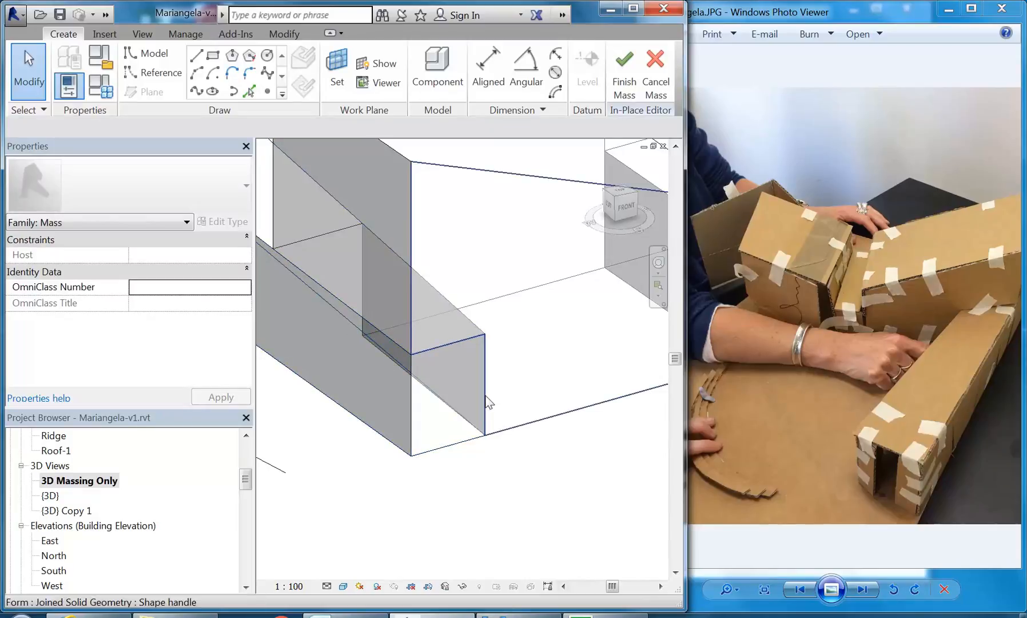
pyautogui.press('Tab')
pyautogui.press('Tab')
pyautogui.press('Tab')
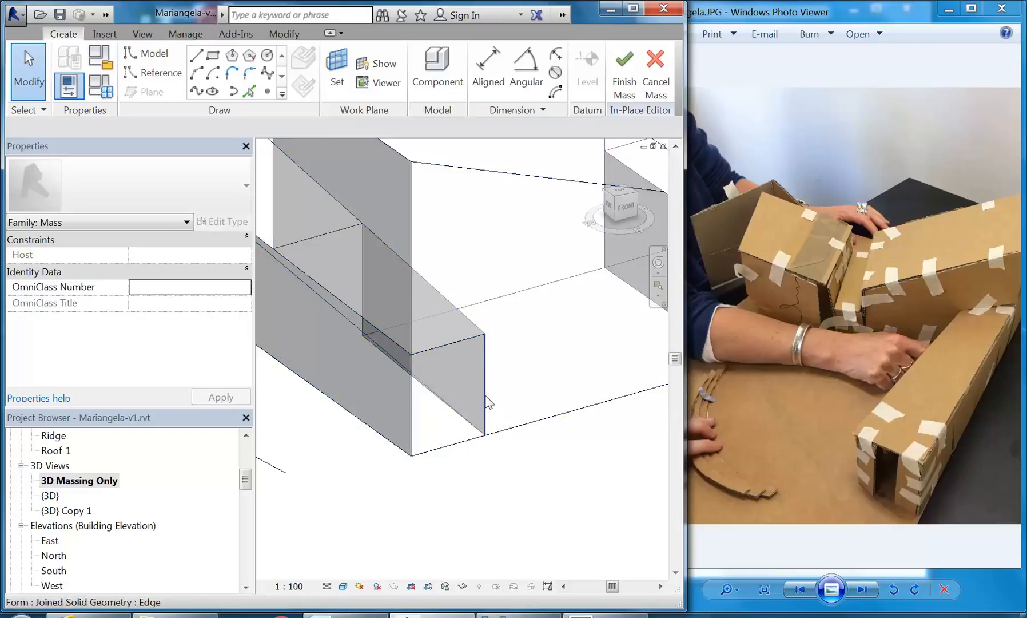
pyautogui.click(486, 402)
pyautogui.keyDown('shift'); pyautogui.moveTo(360, 392); pyautogui.dragTo(541, 404, button='middle'); pyautogui.keyUp('shift')
pyautogui.scroll(3, 530, 400)
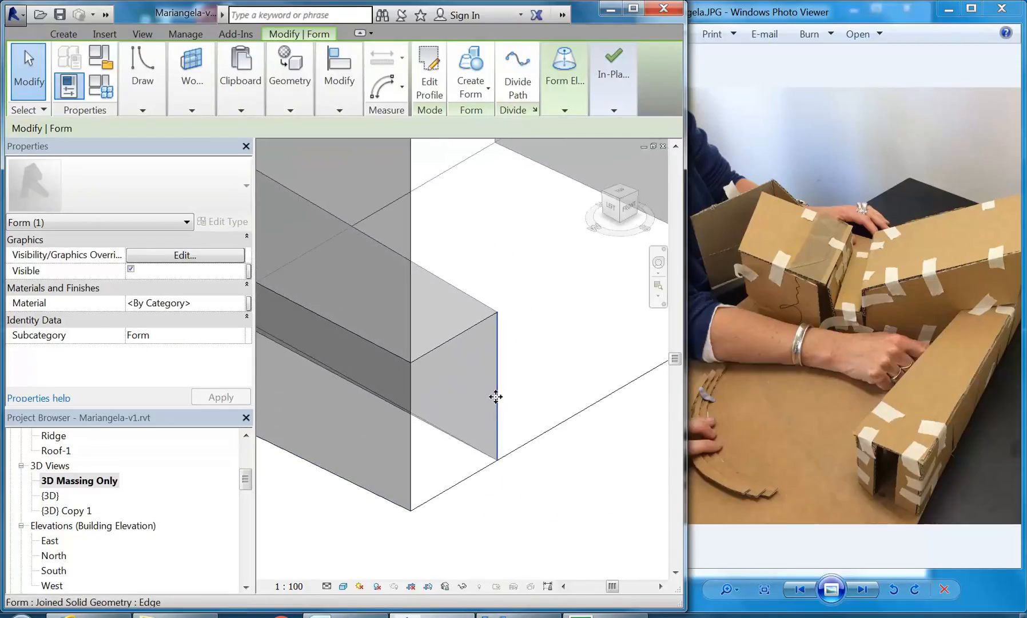
pyautogui.scroll(-2, 496, 396)
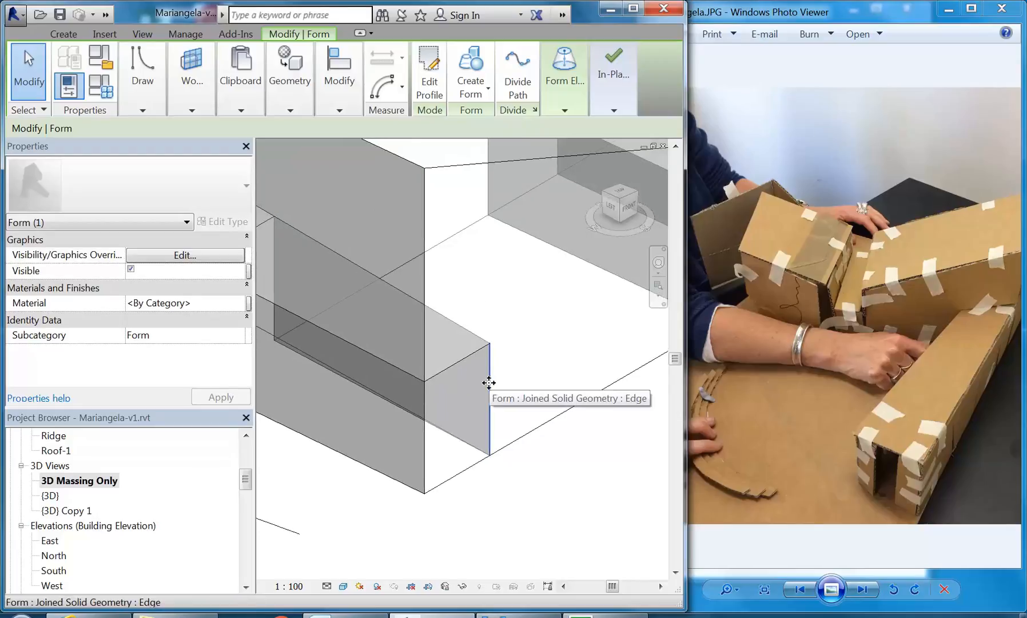
pyautogui.press('Tab')
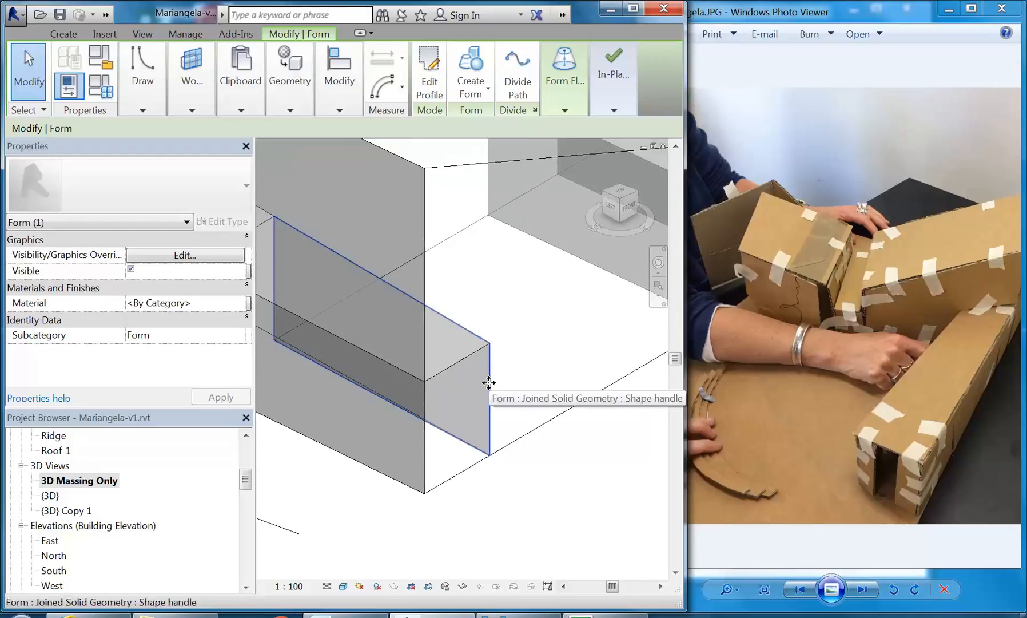
pyautogui.scroll(-3, 489, 382)
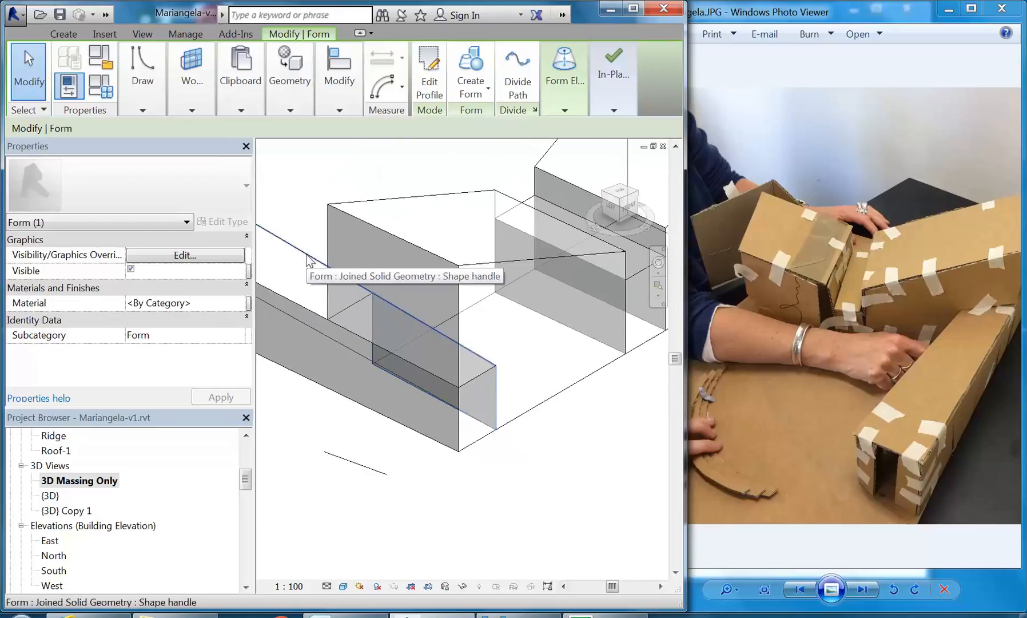
pyautogui.click(314, 221)
pyautogui.moveTo(317, 218); pyautogui.dragTo(384, 245, button='middle')
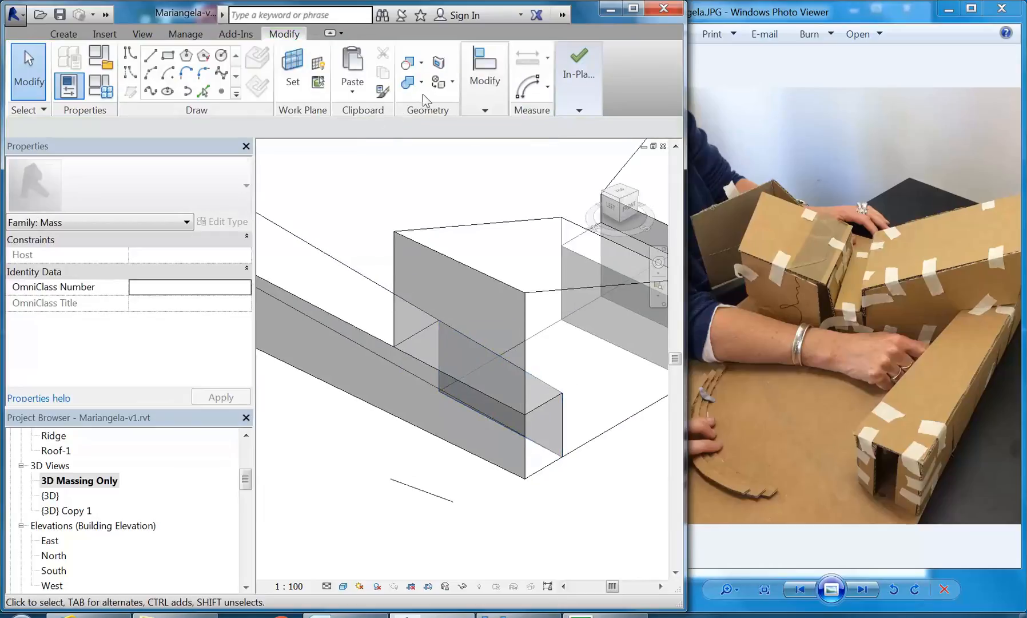
# - Try to unjoin the geometry of the long low form at the notched corner
pyautogui.click(474, 87)
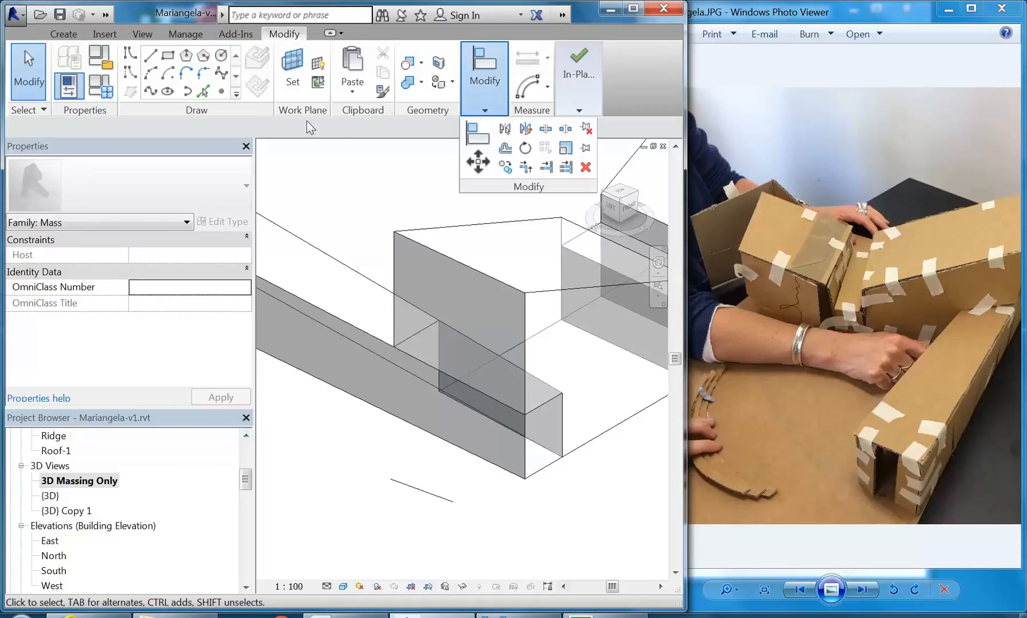
pyautogui.click(423, 84)
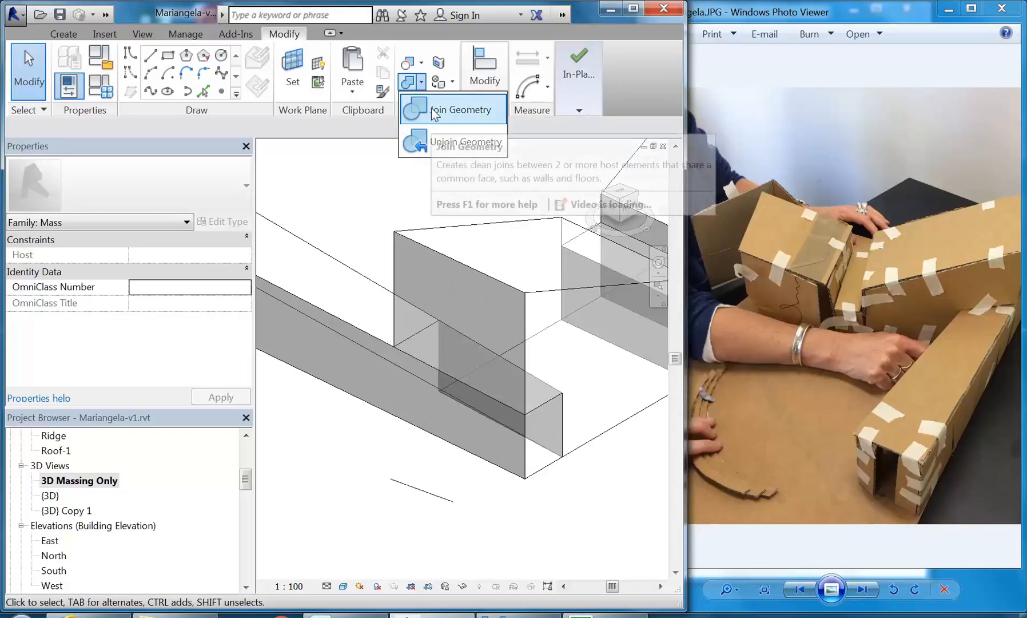
pyautogui.click(416, 146)
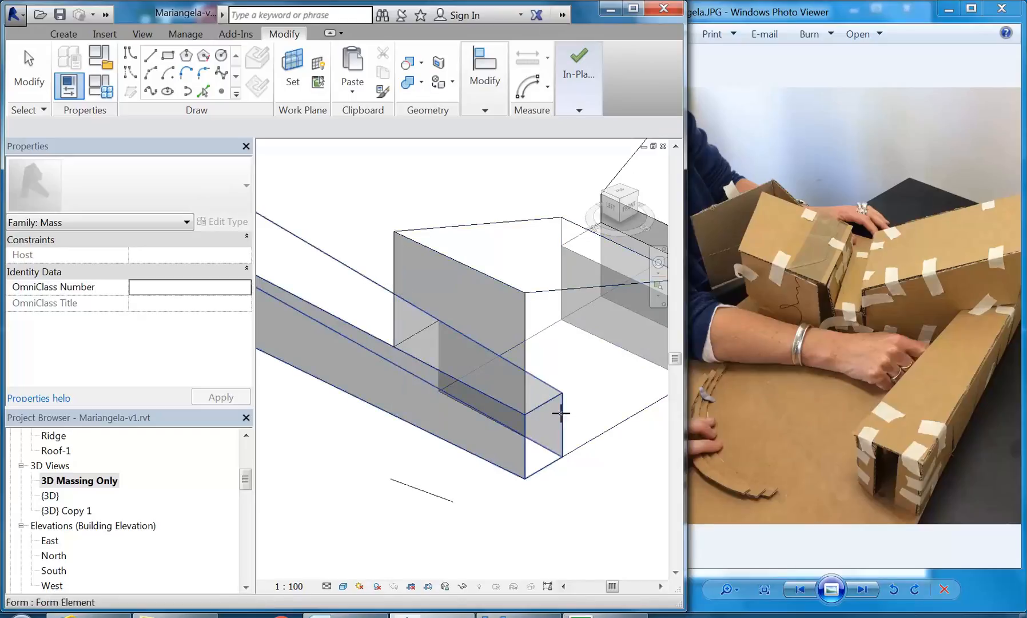
pyautogui.rightClick(314, 202)
pyautogui.click(355, 224)
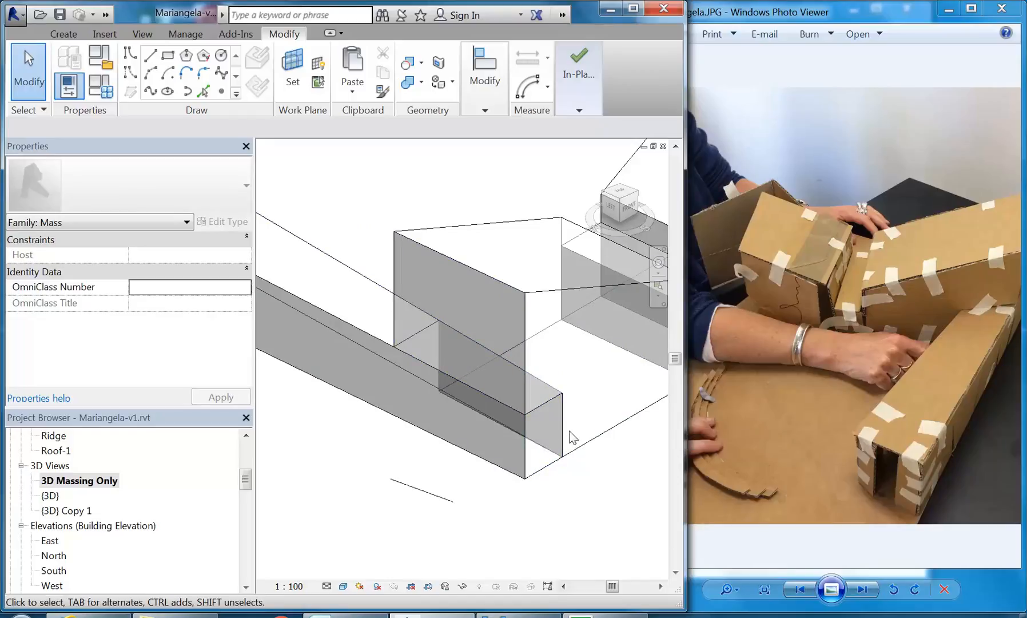
# - Move the joined solid's vertical edge at the notched corner slightly inward, skewing the end of the low form
pyautogui.press('Tab')
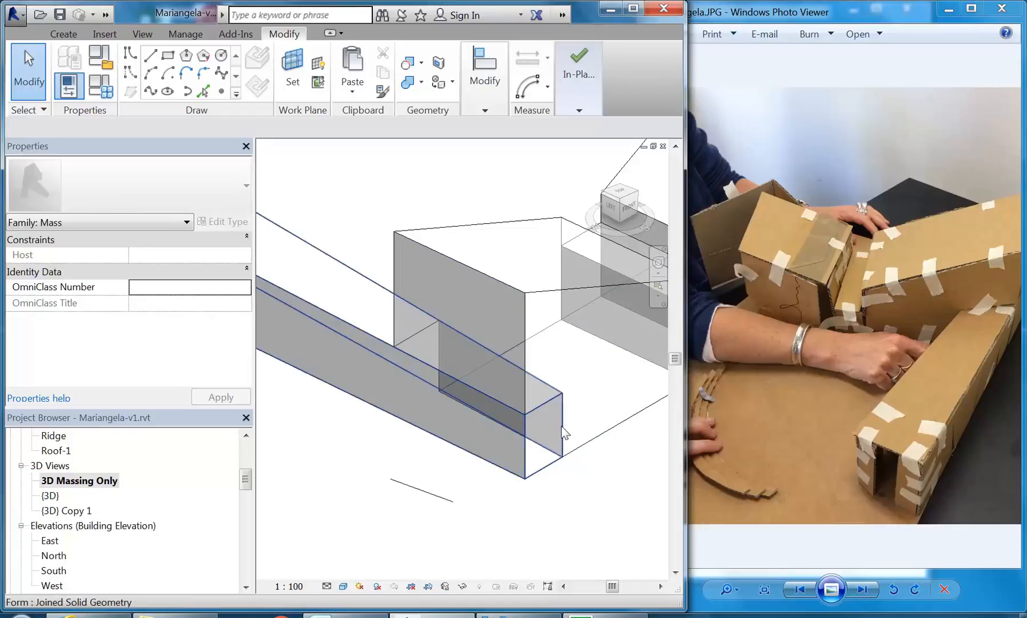
pyautogui.press('Tab')
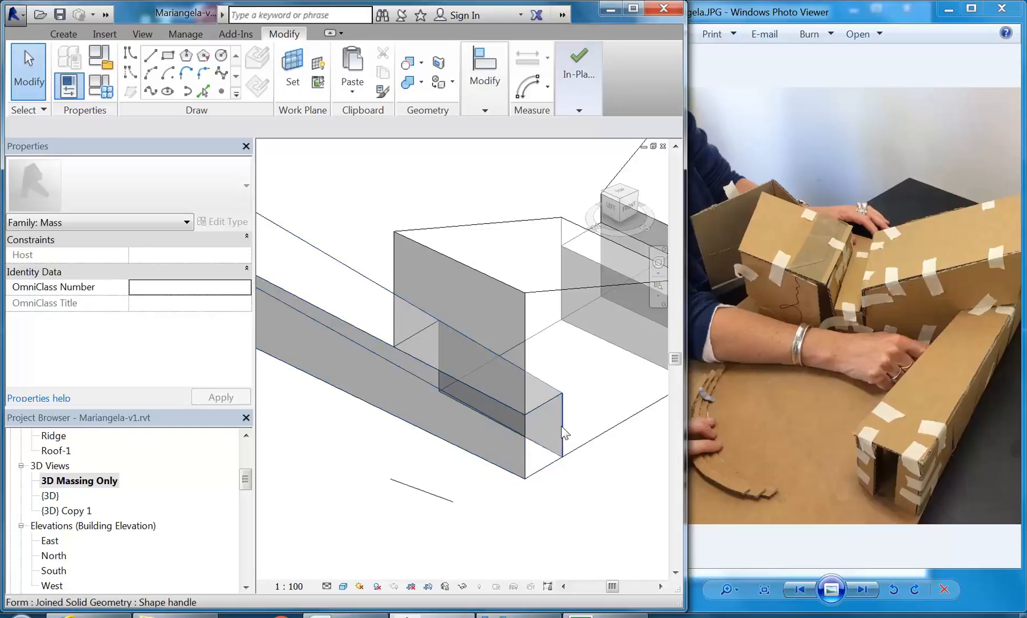
pyautogui.click(562, 427)
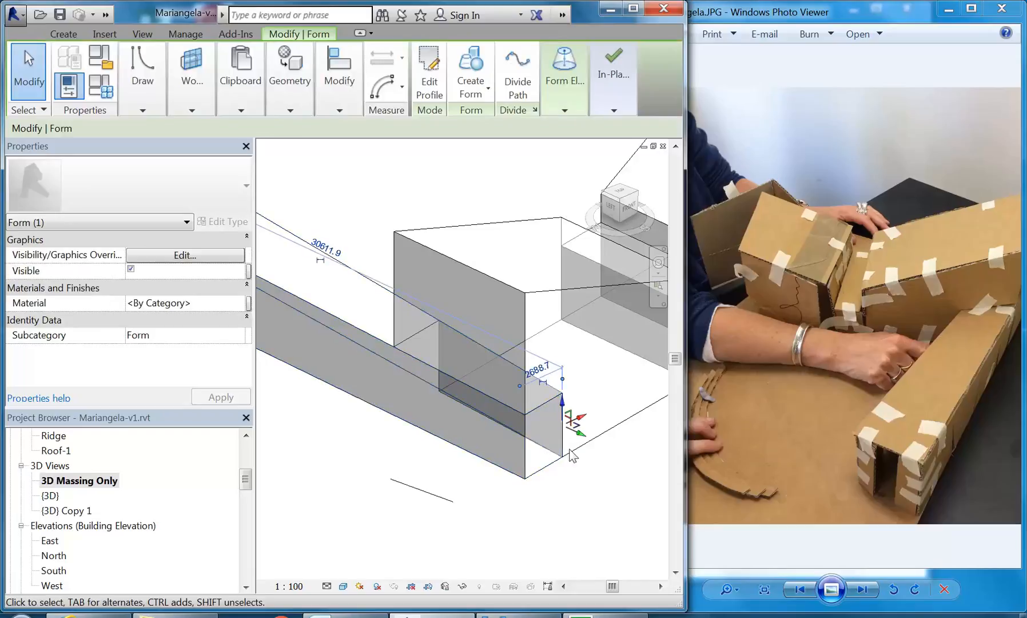
pyautogui.scroll(2, 569, 449)
pyautogui.moveTo(574, 418)
pyautogui.mouseDown()
pyautogui.moveTo(557, 403)
pyautogui.moveTo(569, 406)
pyautogui.mouseUp()
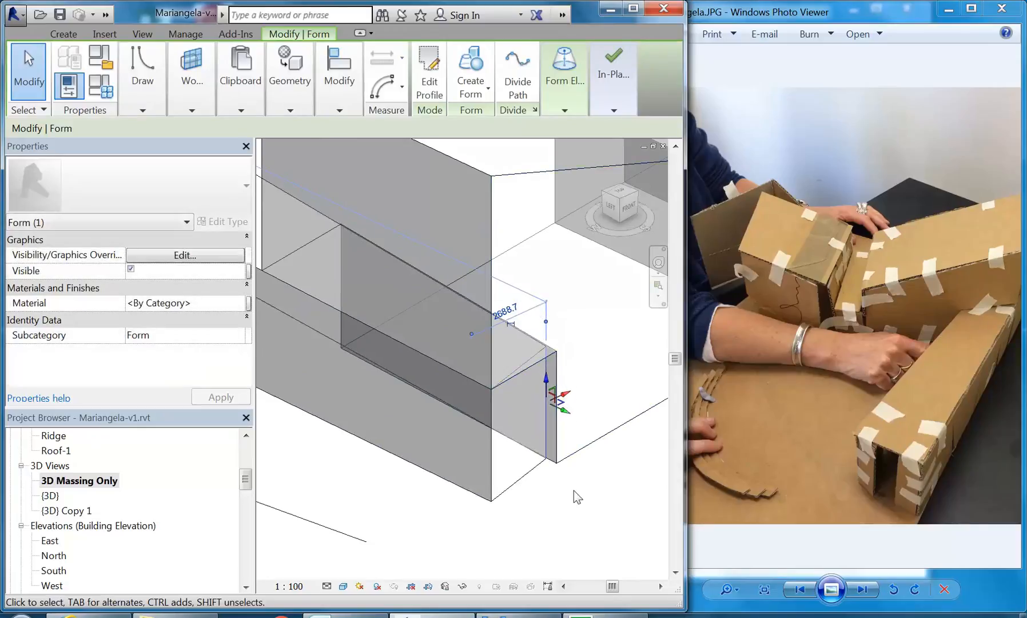
pyautogui.scroll(3, 530, 452)
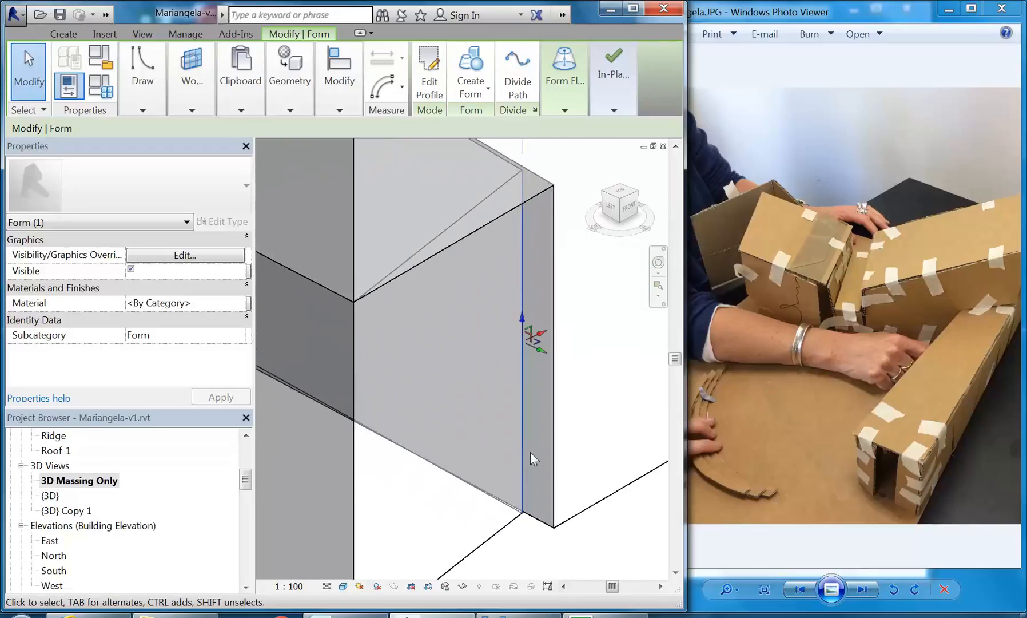
pyautogui.scroll(-3, 540, 413)
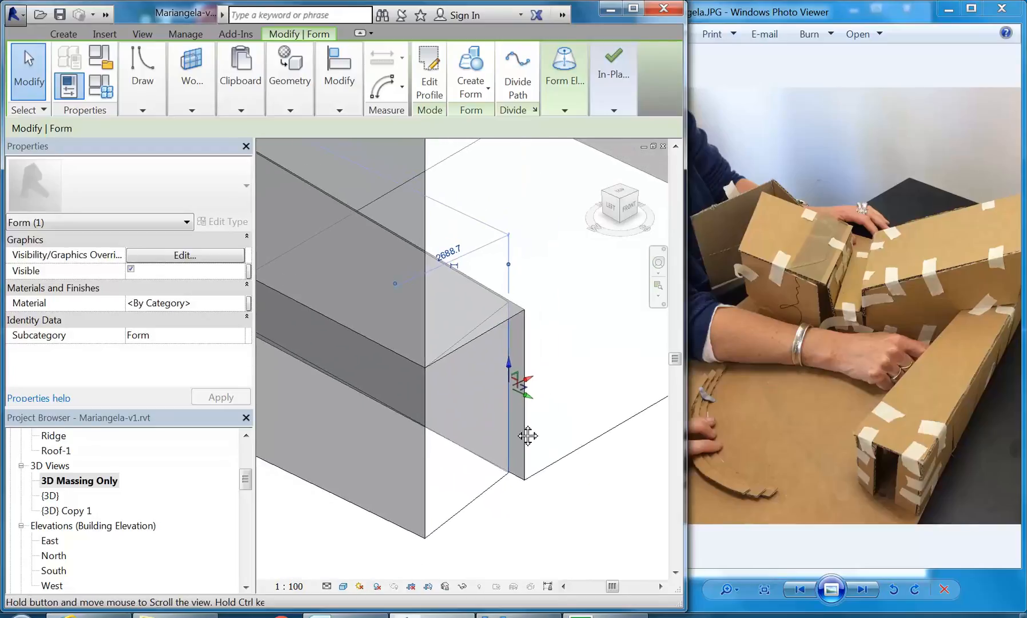
pyautogui.scroll(2, 531, 391)
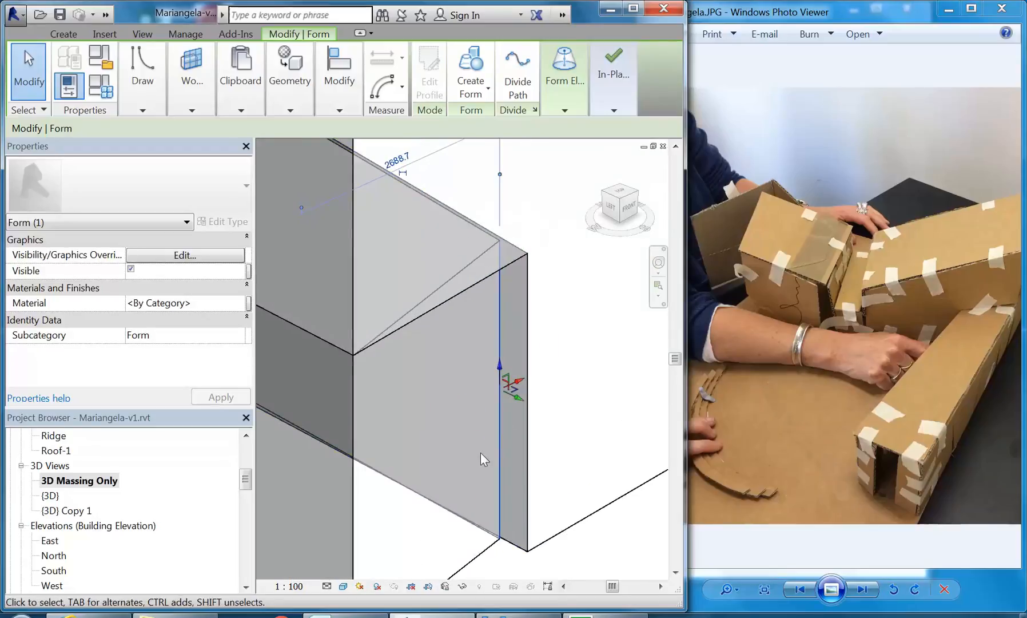
pyautogui.scroll(3, 478, 411)
pyautogui.moveTo(513, 279); pyautogui.dragTo(514, 289)
pyautogui.scroll(-3, 515, 296)
pyautogui.moveTo(511, 353); pyautogui.dragTo(525, 417, button='middle')
pyautogui.moveTo(546, 521); pyautogui.dragTo(543, 526, button='middle')
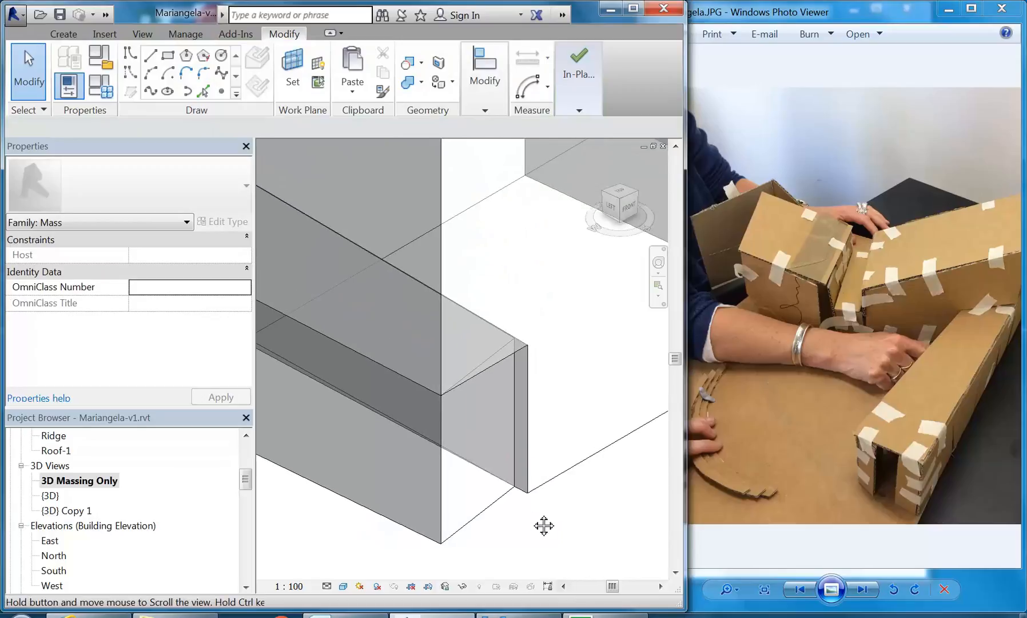
# - Select the void form at the notched corner and move its vertical edge inward to line up with the solid's shifted edge
pyautogui.scroll(-3, 503, 486)
pyautogui.moveTo(512, 488); pyautogui.dragTo(548, 481, button='middle')
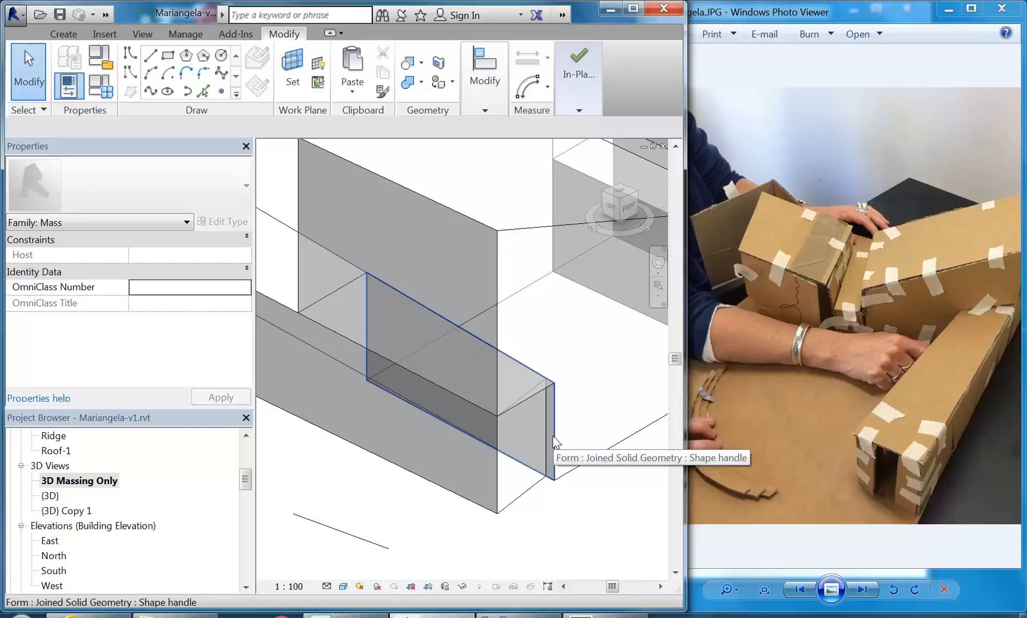
pyautogui.press('Tab')
pyautogui.press('Tab')
pyautogui.press('Tab')
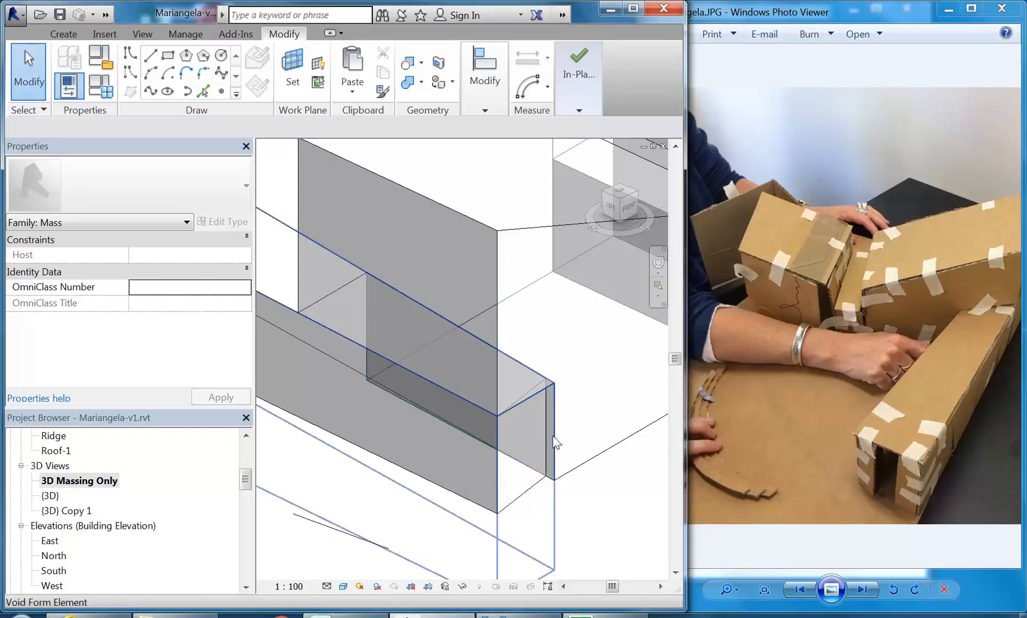
pyautogui.click(552, 434)
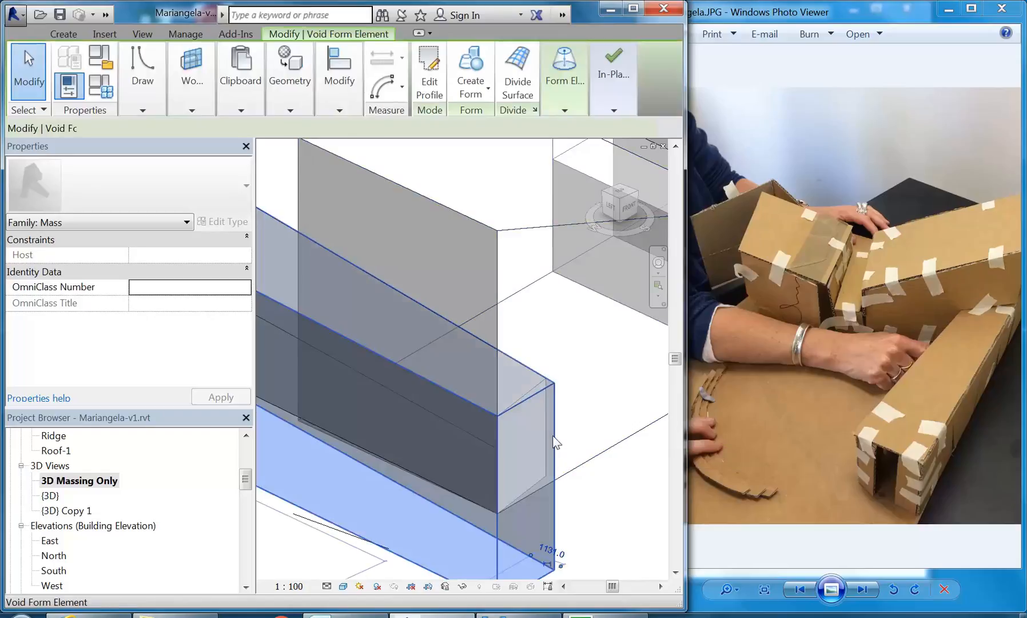
pyautogui.click(555, 503)
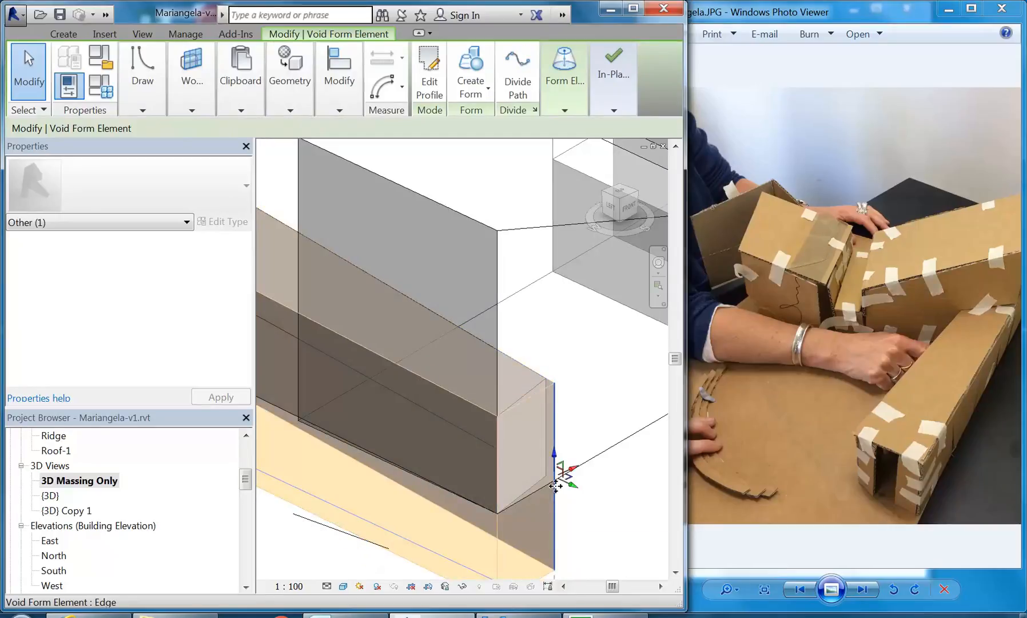
pyautogui.scroll(3, 575, 483)
pyautogui.moveTo(572, 472); pyautogui.dragTo(518, 457)
pyautogui.scroll(6, 544, 455)
pyautogui.scroll(-4, 518, 458)
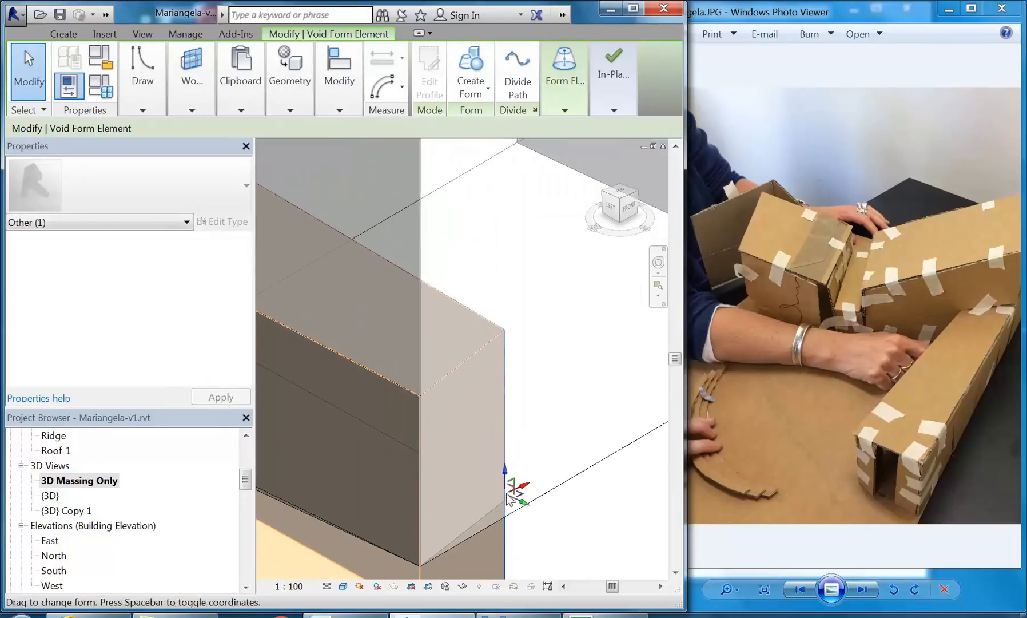
pyautogui.click(548, 417)
# - Finish the in-place mass with the reshaped notch corner
pyautogui.scroll(-4, 505, 411)
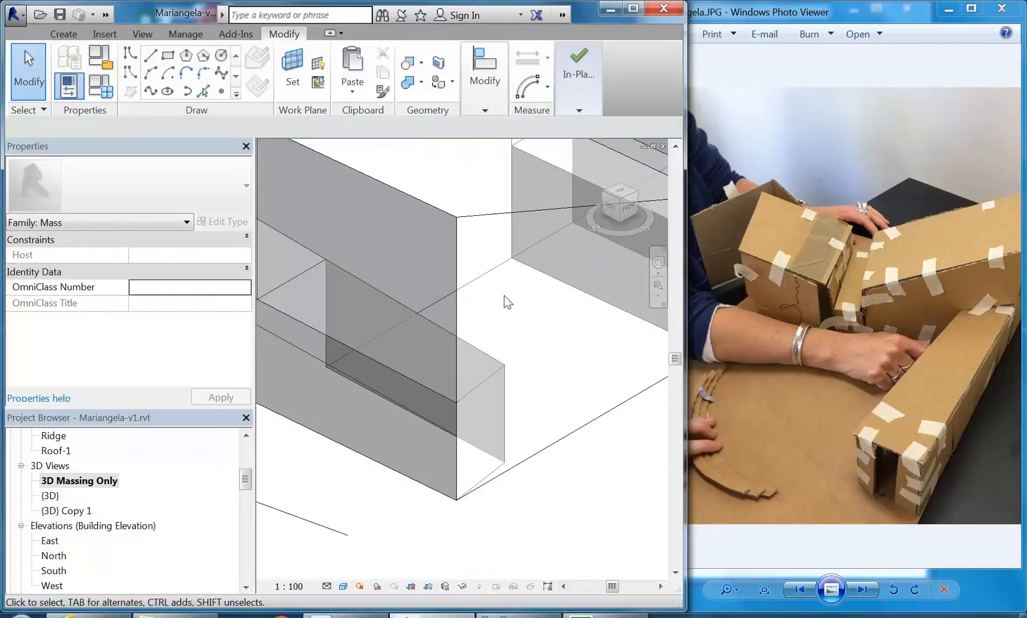
pyautogui.scroll(-1, 491, 294)
pyautogui.moveTo(491, 295); pyautogui.dragTo(464, 333, button='middle')
pyautogui.moveTo(578, 80)
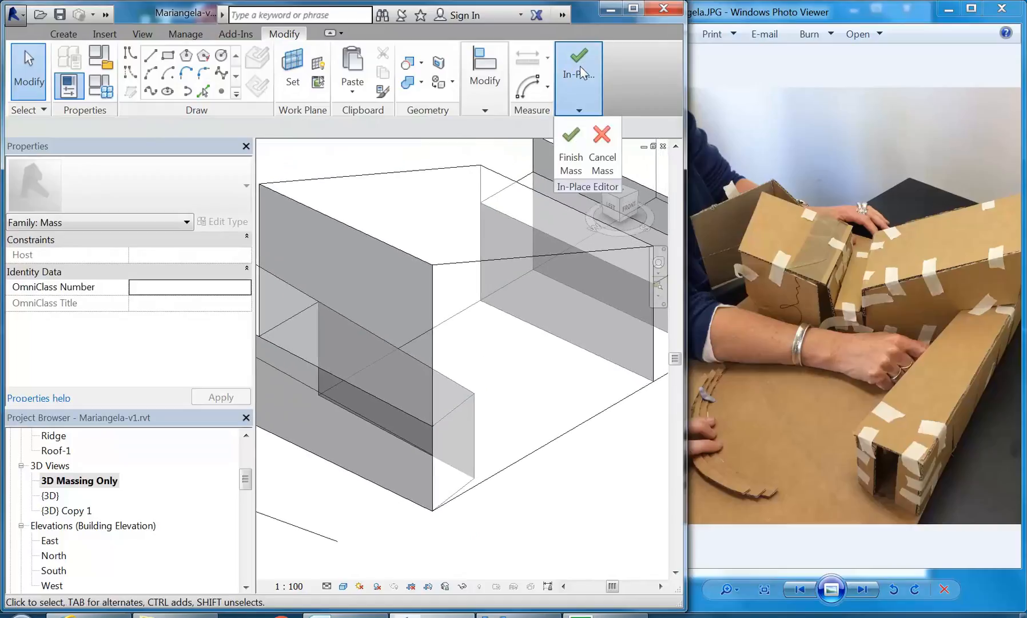
pyautogui.click(569, 140)
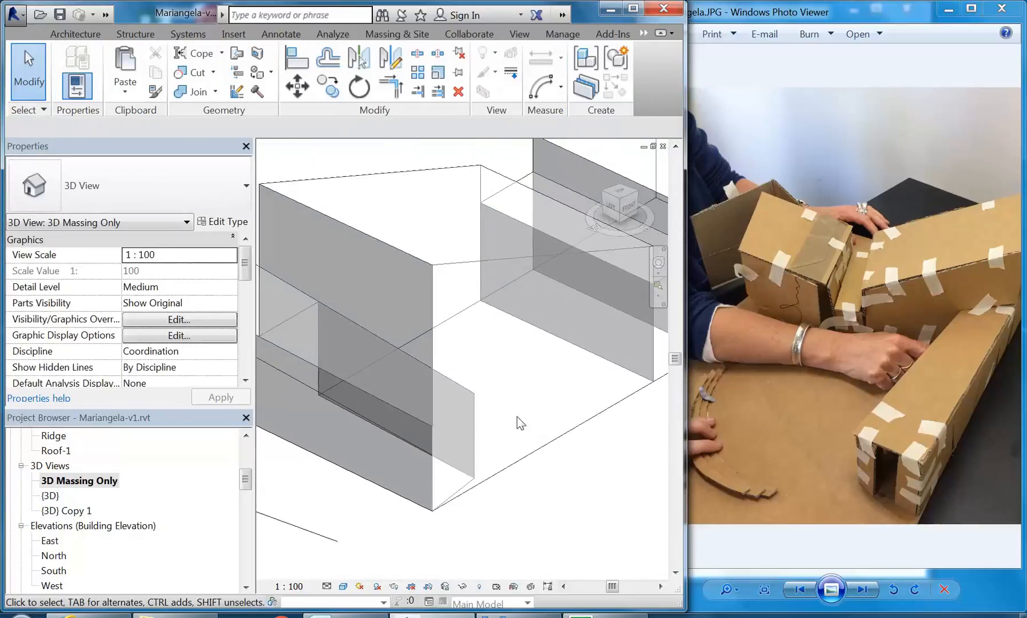
# - In the {3D} Copy 1 view, select the large Generic 200mm front wall around the notch and run Update to Face on it
pyautogui.doubleClick(50, 511)
pyautogui.keyDown('shift'); pyautogui.moveTo(500, 431); pyautogui.dragTo(461, 410, button='middle'); pyautogui.keyUp('shift')
pyautogui.scroll(5, 414, 418)
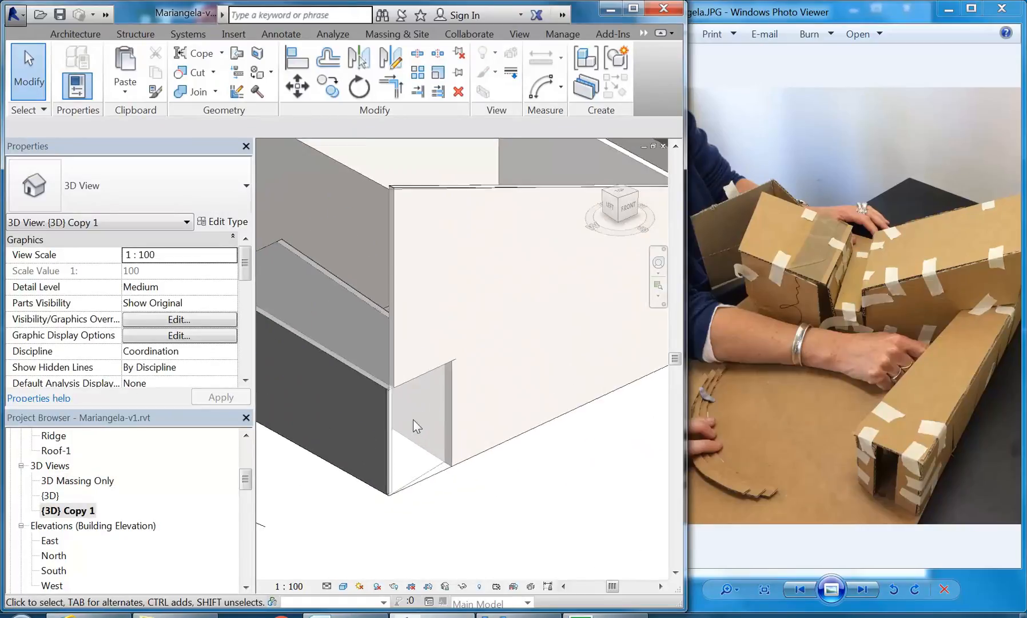
pyautogui.scroll(-2, 406, 469)
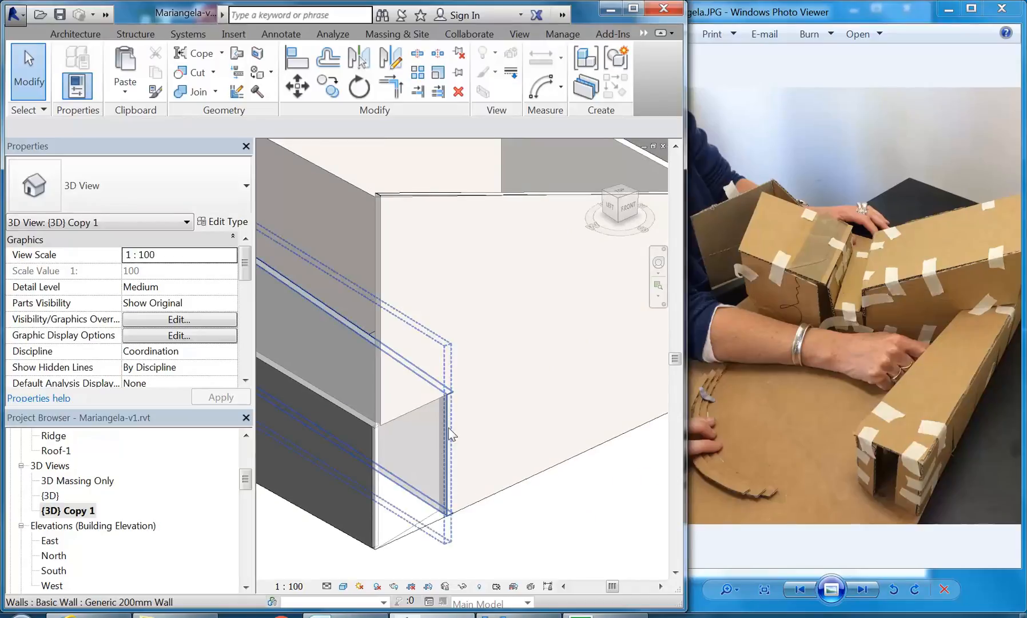
pyautogui.click(381, 396)
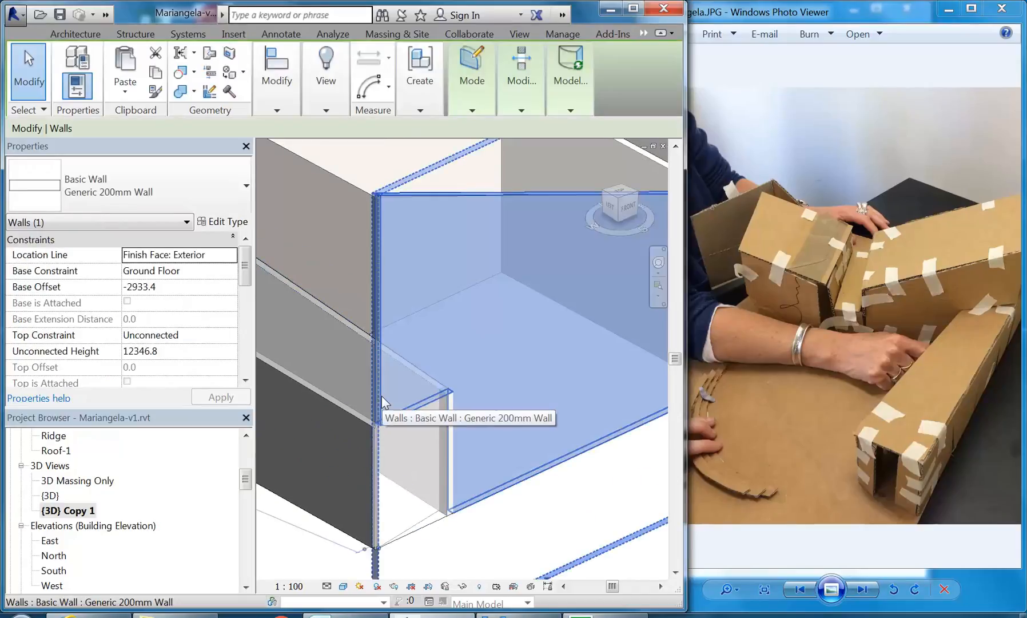
pyautogui.click(572, 72)
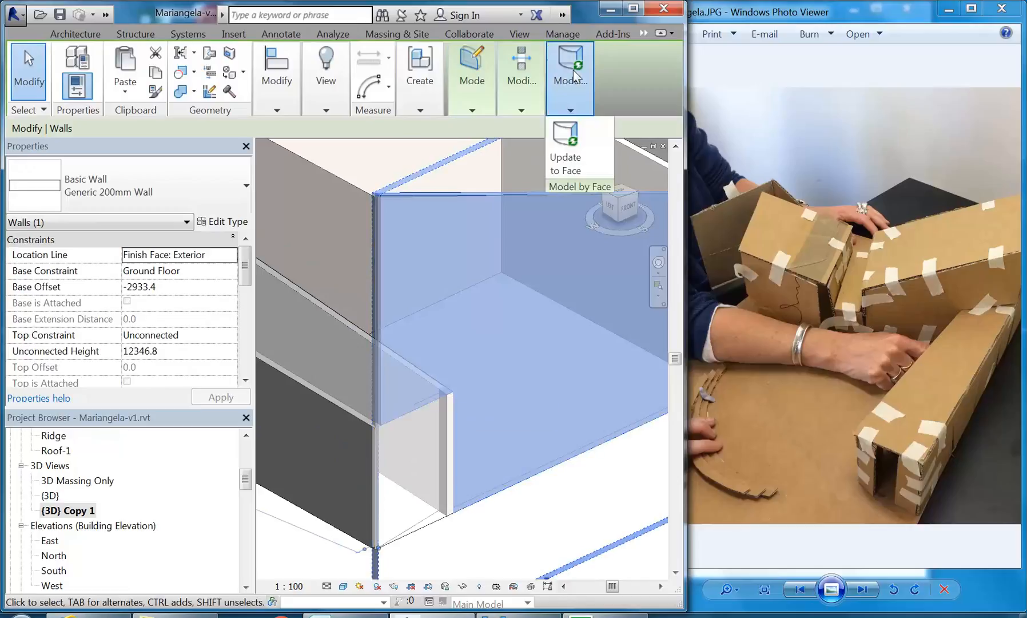
pyautogui.click(564, 153)
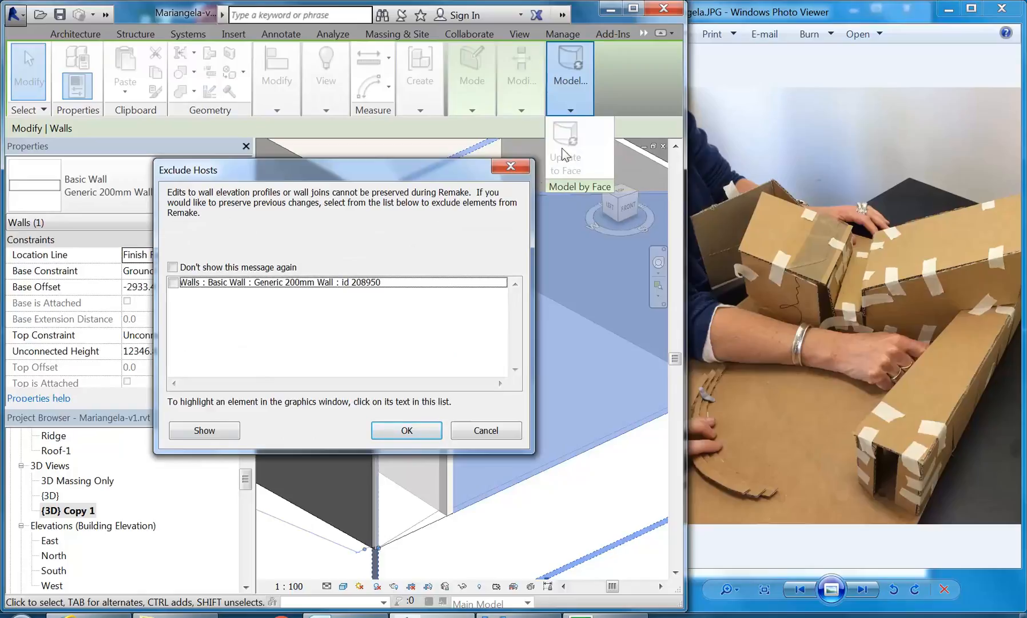
# - Update the selected Generic 200mm wall to its mass face without excluding it from the remake, and inspect the model from behind
pyautogui.click(394, 431)
pyautogui.scroll(-2, 501, 419)
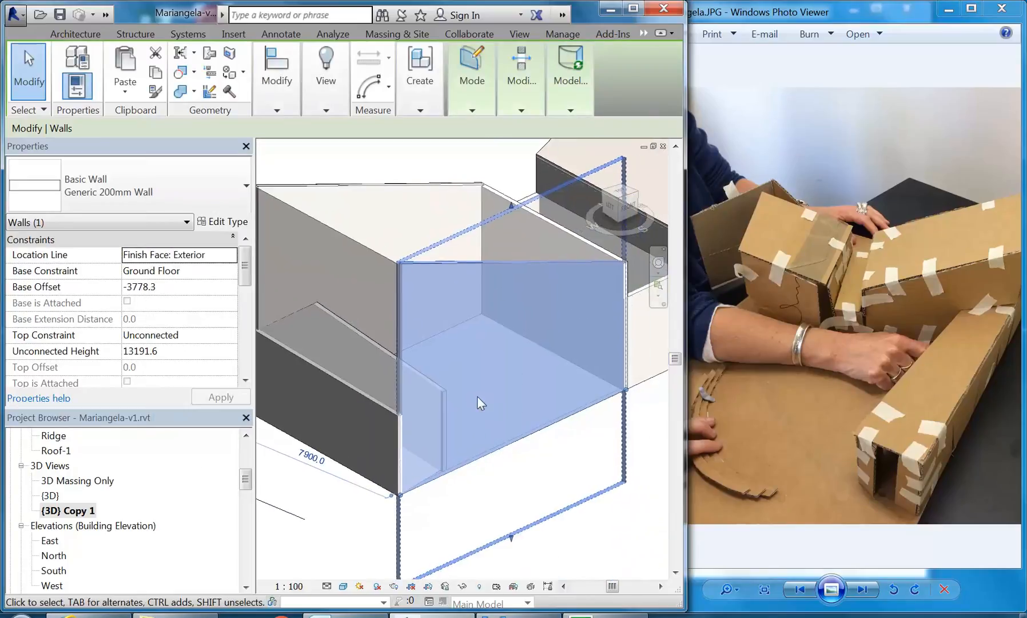
pyautogui.click(515, 493)
pyautogui.scroll(-2, 515, 493)
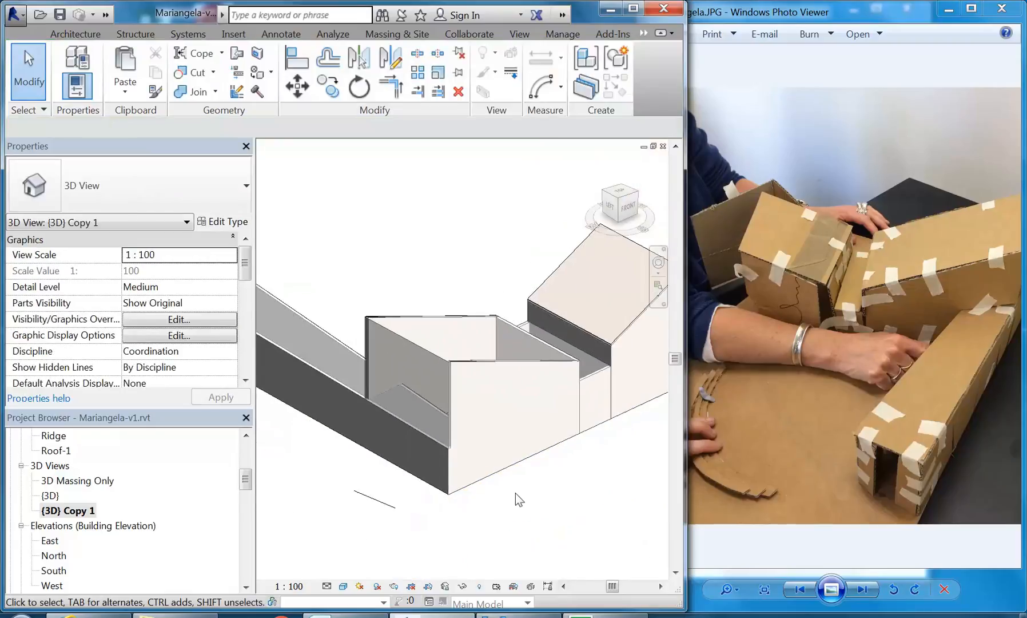
pyautogui.scroll(-2, 516, 493)
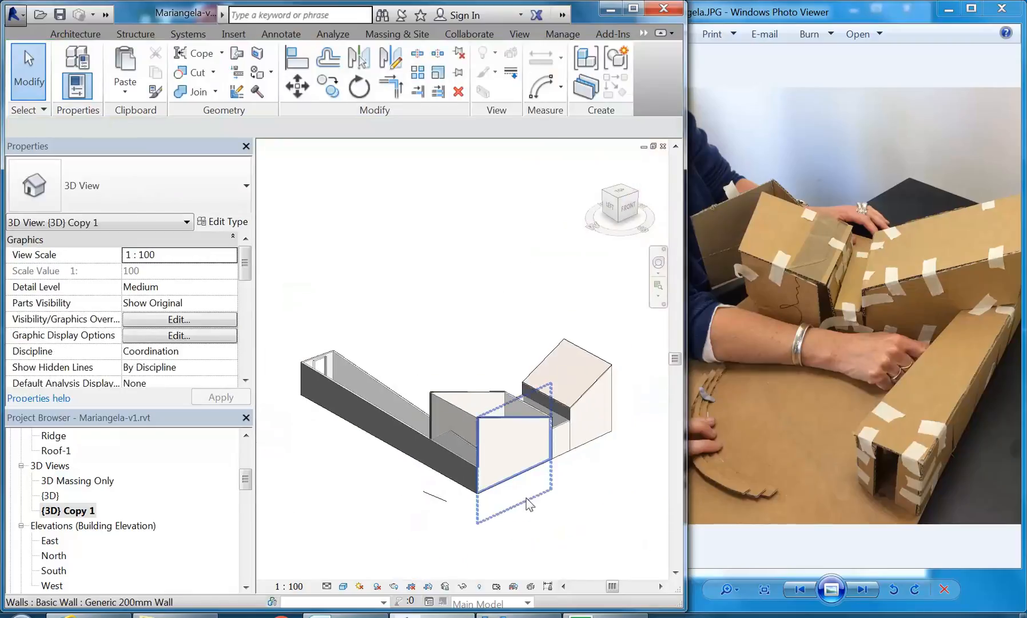
pyautogui.keyDown('shift'); pyautogui.moveTo(435, 459); pyautogui.dragTo(629, 395, button='middle'); pyautogui.keyUp('shift')
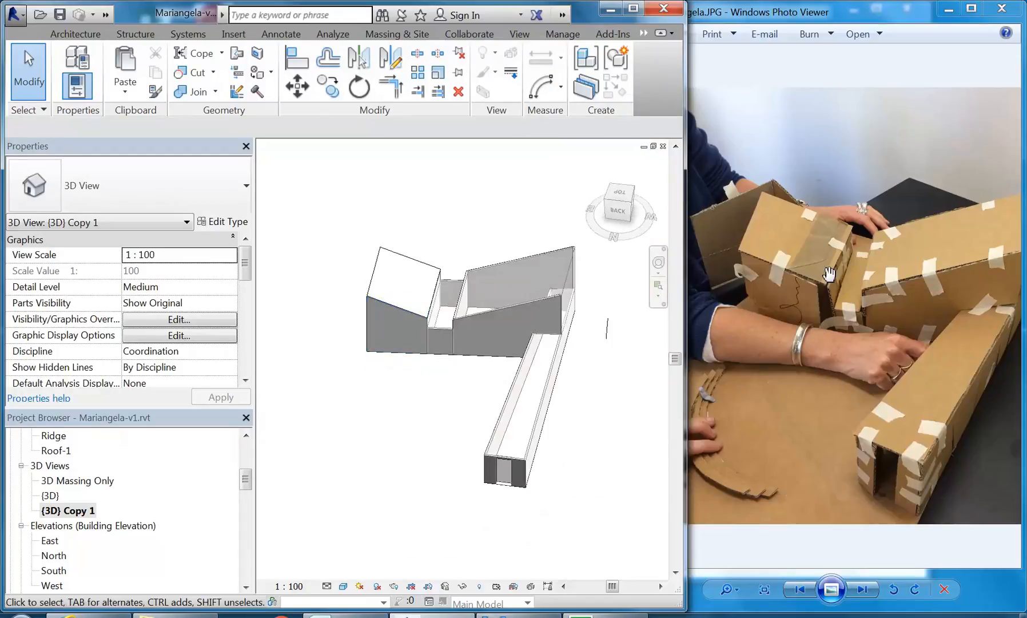
pyautogui.keyDown('shift'); pyautogui.moveTo(459, 415); pyautogui.dragTo(394, 414, button='middle'); pyautogui.keyUp('shift')
pyautogui.scroll(1, 398, 412)
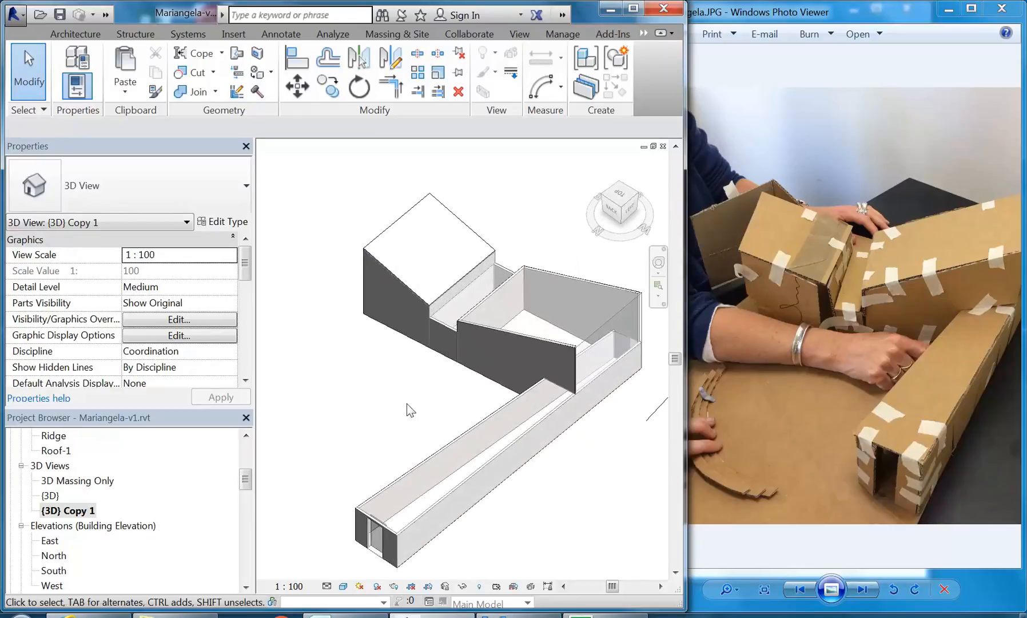
pyautogui.moveTo(418, 418)
pyautogui.mouseDown(button='middle')
pyautogui.moveTo(388, 404)
pyautogui.moveTo(436, 420)
pyautogui.mouseUp(button='middle')
# - Open the Ground Floor floor plan and bring the partitioned rooms into view
pyautogui.click(246, 480)
pyautogui.moveTo(246, 479); pyautogui.dragTo(246, 452)
pyautogui.doubleClick(71, 480)
pyautogui.scroll(-4, 479, 209)
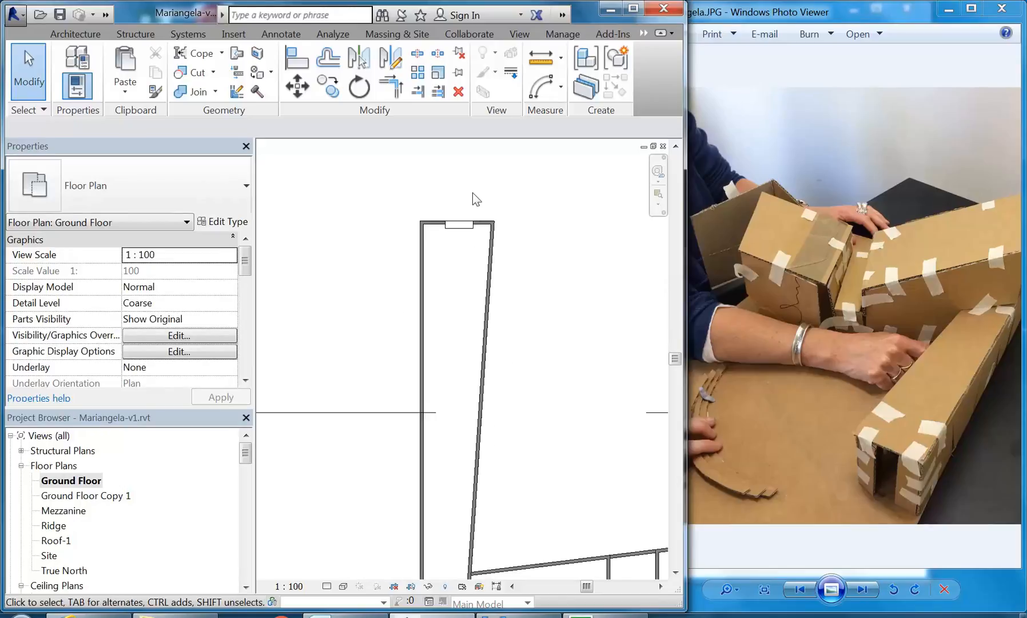
pyautogui.scroll(-3, 473, 195)
pyautogui.moveTo(479, 207); pyautogui.dragTo(449, 205, button='middle')
pyautogui.scroll(2, 469, 452)
pyautogui.moveTo(456, 427); pyautogui.dragTo(459, 472, button='middle')
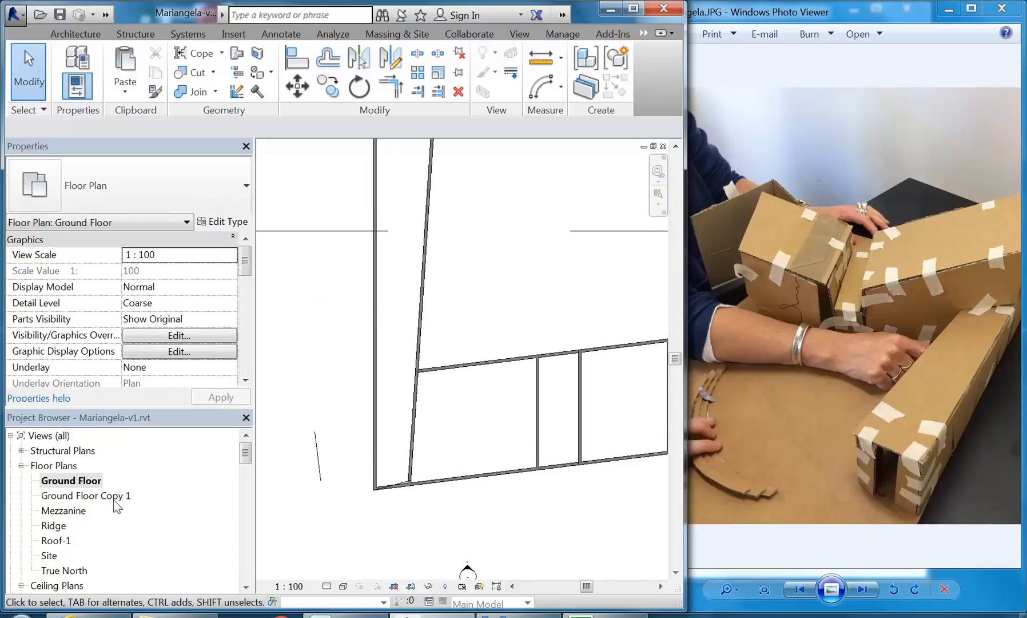
pyautogui.moveTo(299, 349); pyautogui.dragTo(285, 381, button='middle')
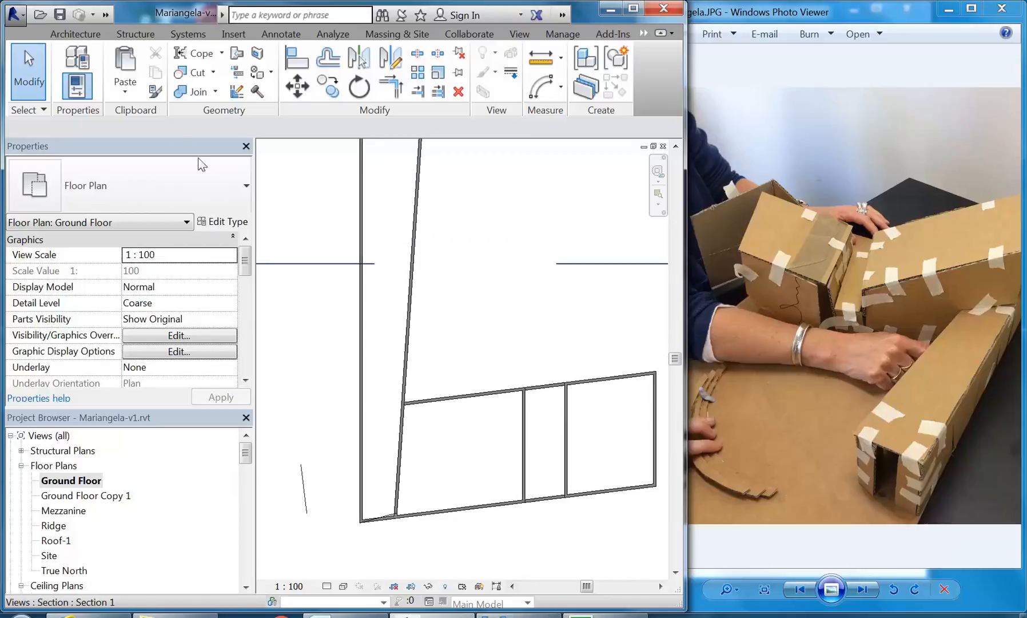
# - Start a new in-place mass named Interior Walls
pyautogui.click(390, 33)
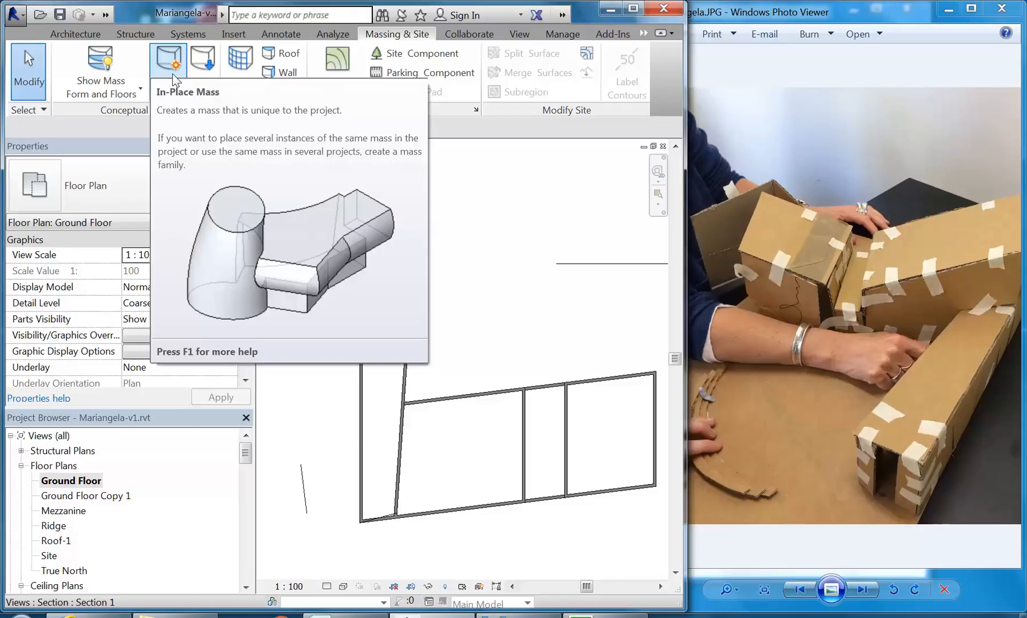
pyautogui.click(172, 73)
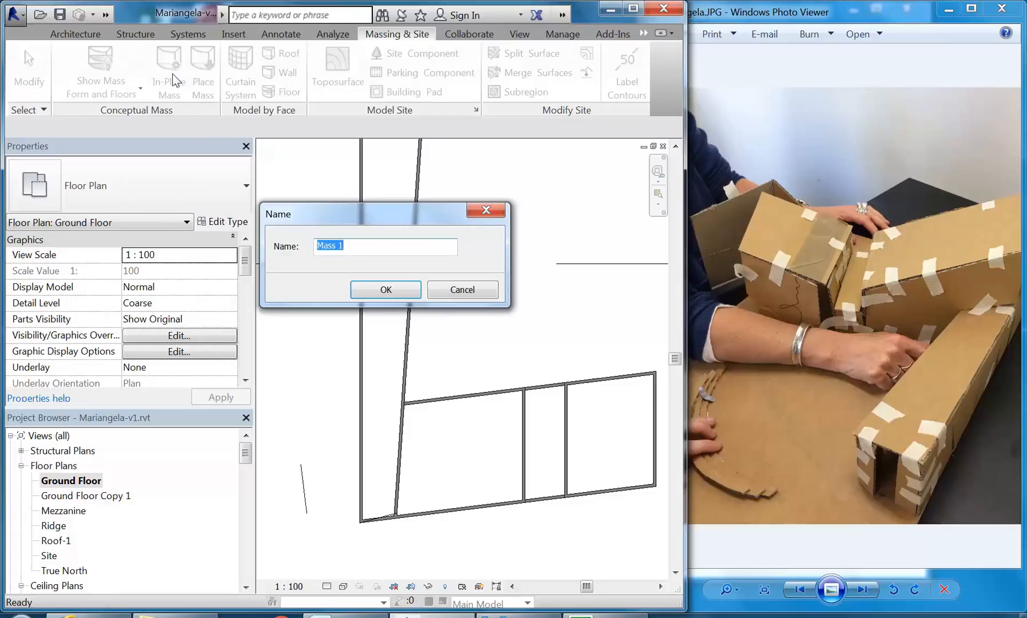
pyautogui.write('Interior Walls')
pyautogui.click(386, 289)
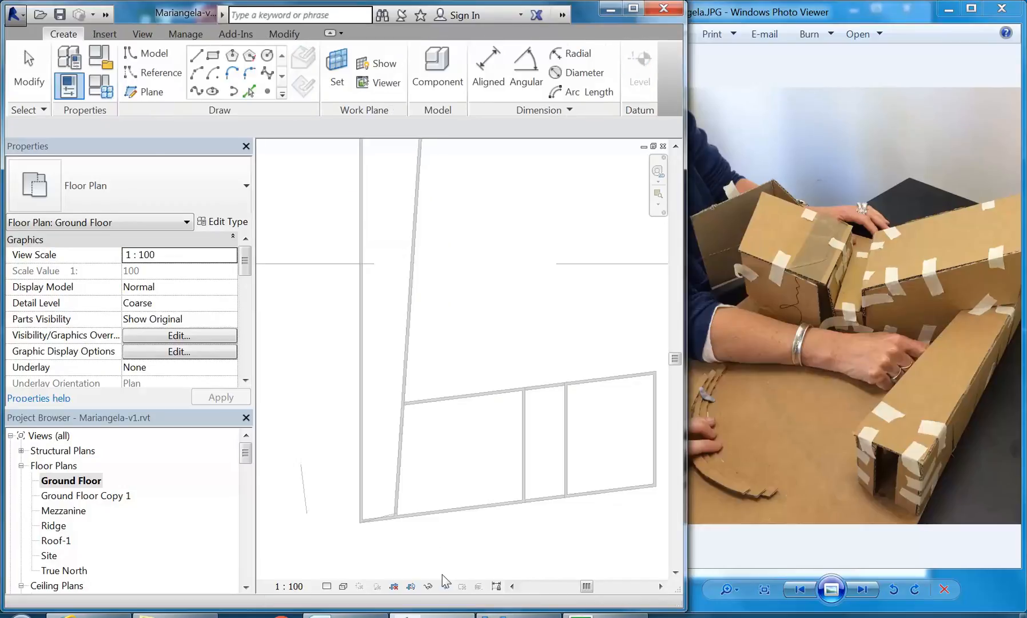
pyautogui.moveTo(444, 316); pyautogui.dragTo(356, 381, button='middle')
pyautogui.scroll(2, 356, 381)
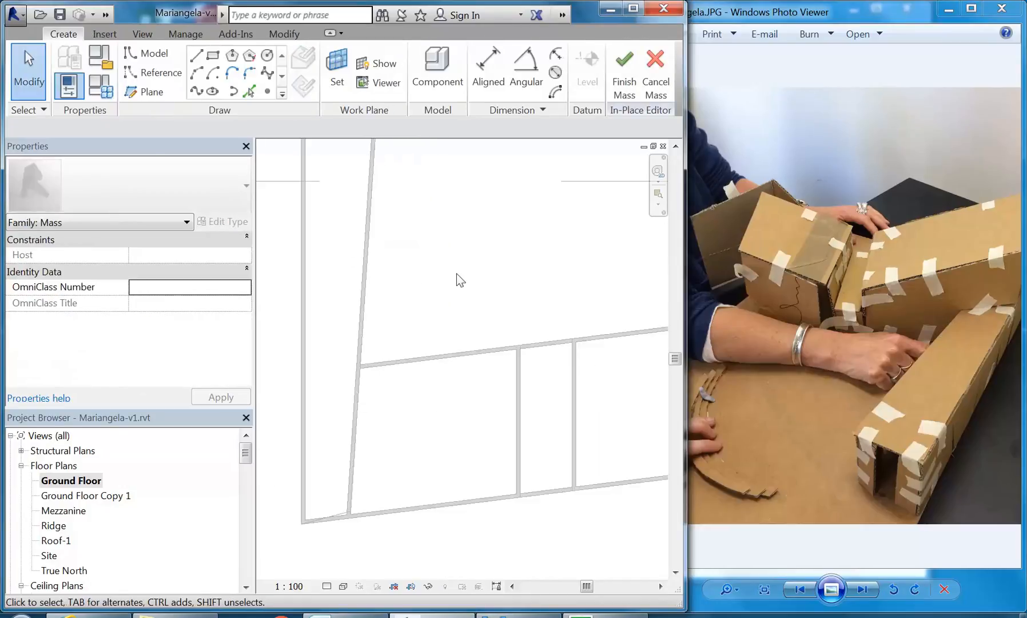
# - Draw a diagonal model line about 5600 mm long at about 38° inside the largest room, next to the long wing
pyautogui.click(157, 55)
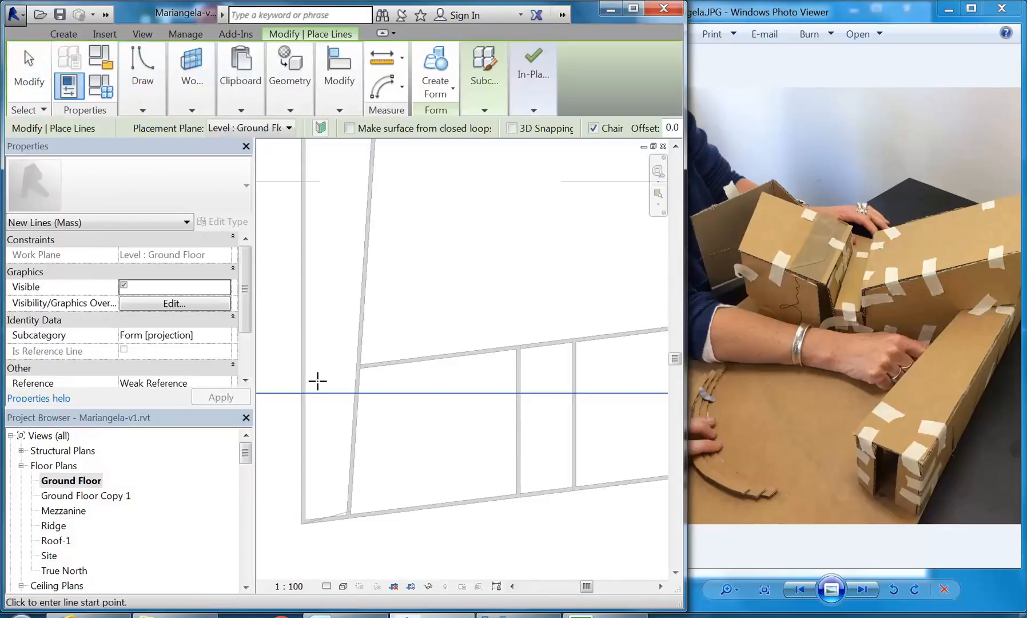
pyautogui.scroll(2, 411, 448)
pyautogui.click(390, 462)
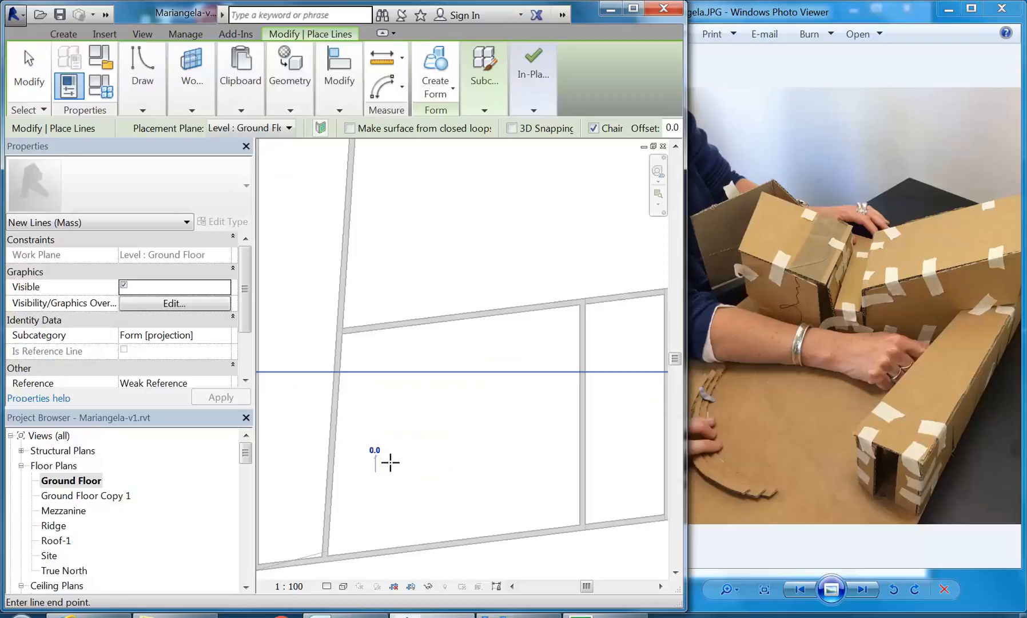
pyautogui.click(496, 381)
pyautogui.rightClick(416, 331)
pyautogui.click(436, 342)
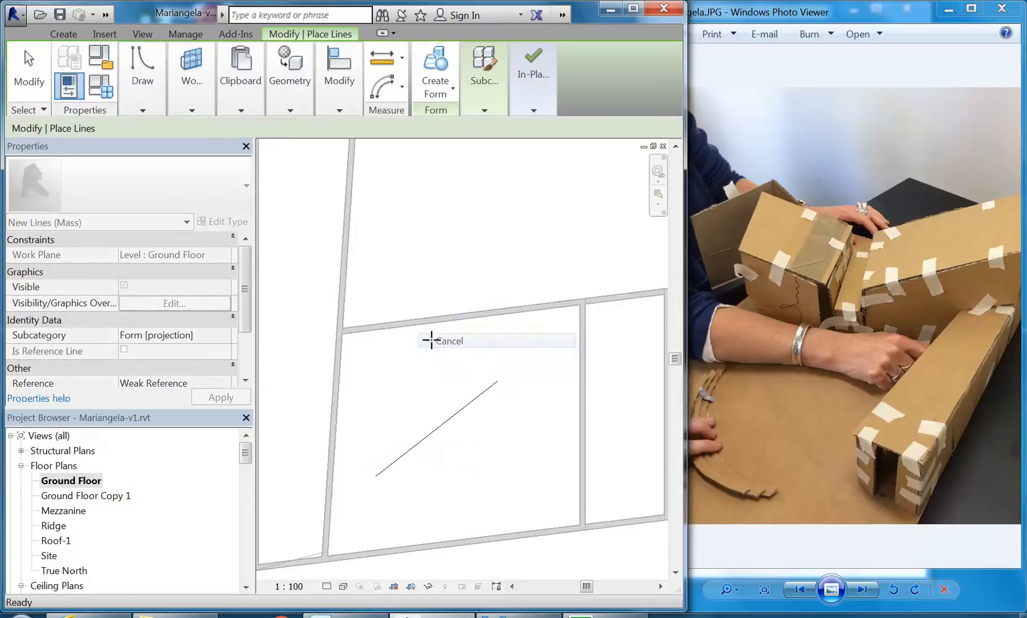
pyautogui.scroll(-1, 433, 366)
pyautogui.moveTo(433, 372); pyautogui.dragTo(394, 369, button='middle')
pyautogui.scroll(1, 424, 414)
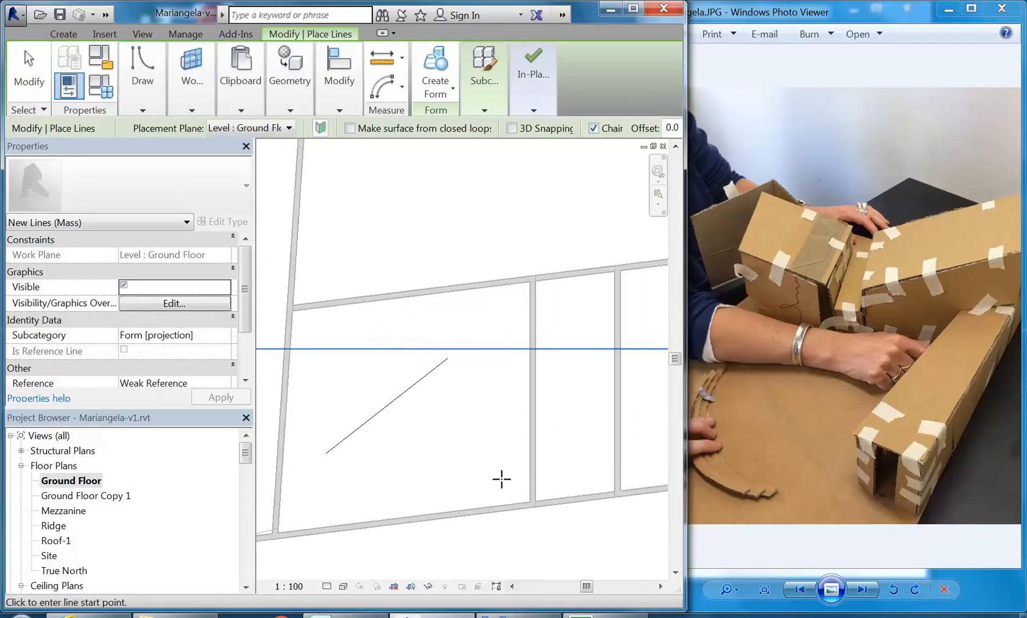
# - Draw a chain of three connected model lines in the end room, finishing on its partition wall
pyautogui.scroll(-3, 501, 480)
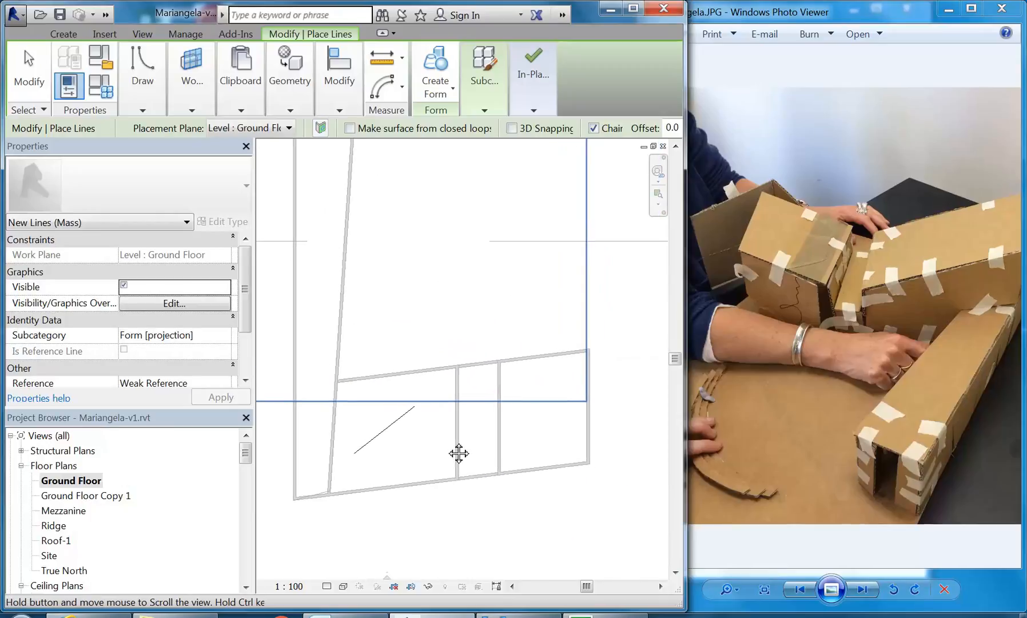
pyautogui.scroll(1, 447, 426)
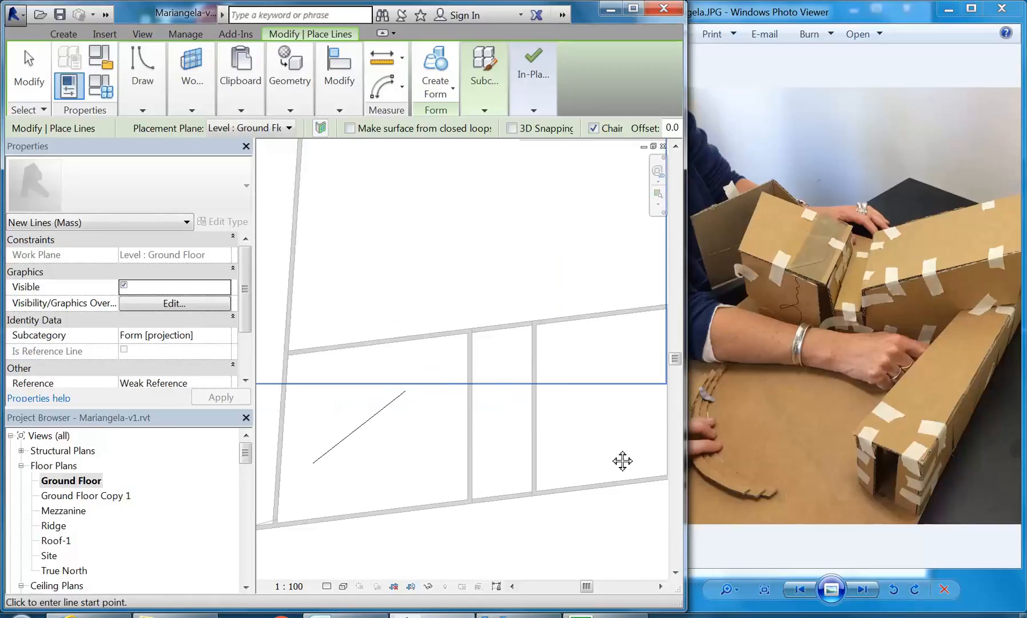
pyautogui.moveTo(621, 461); pyautogui.dragTo(562, 452, button='middle')
pyautogui.click(564, 453)
pyautogui.click(524, 380)
pyautogui.click(481, 380)
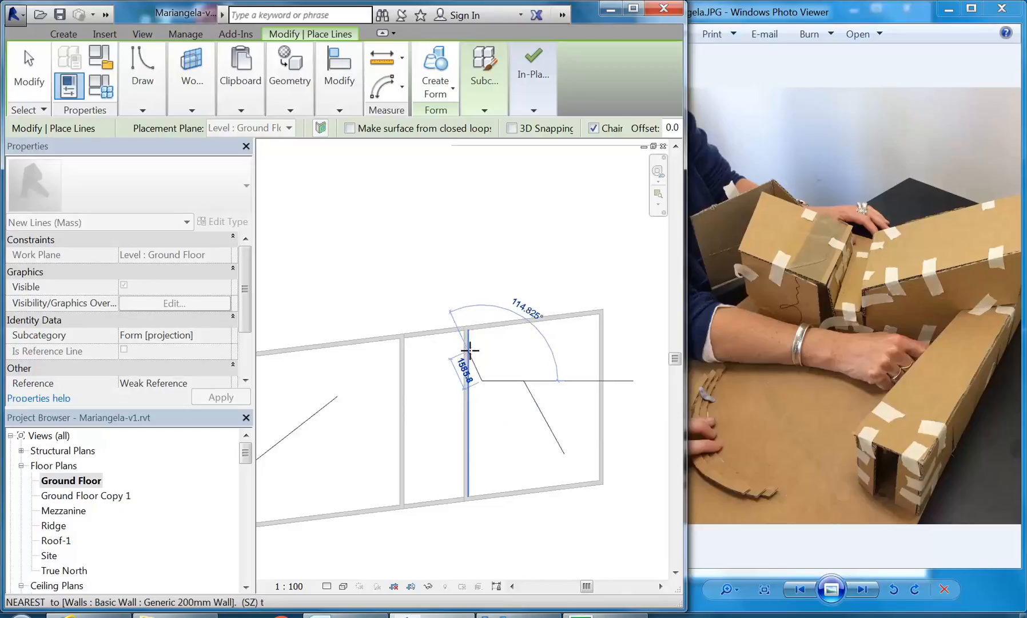
pyautogui.scroll(2, 470, 350)
pyautogui.click(466, 340)
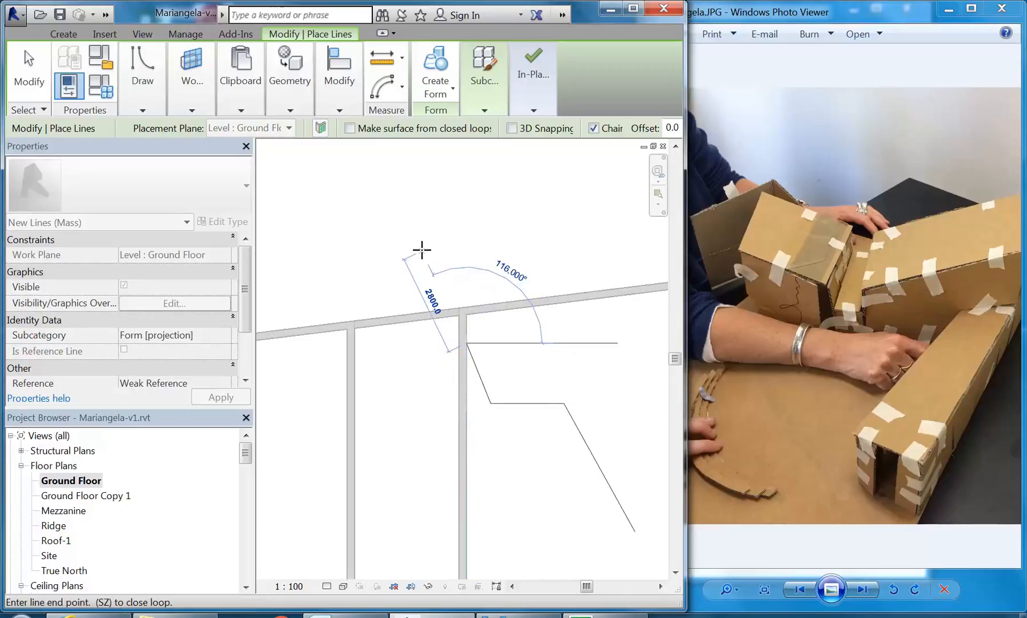
pyautogui.rightClick(424, 249)
pyautogui.click(438, 257)
pyautogui.rightClick(439, 258)
pyautogui.click(456, 270)
pyautogui.scroll(-2, 531, 299)
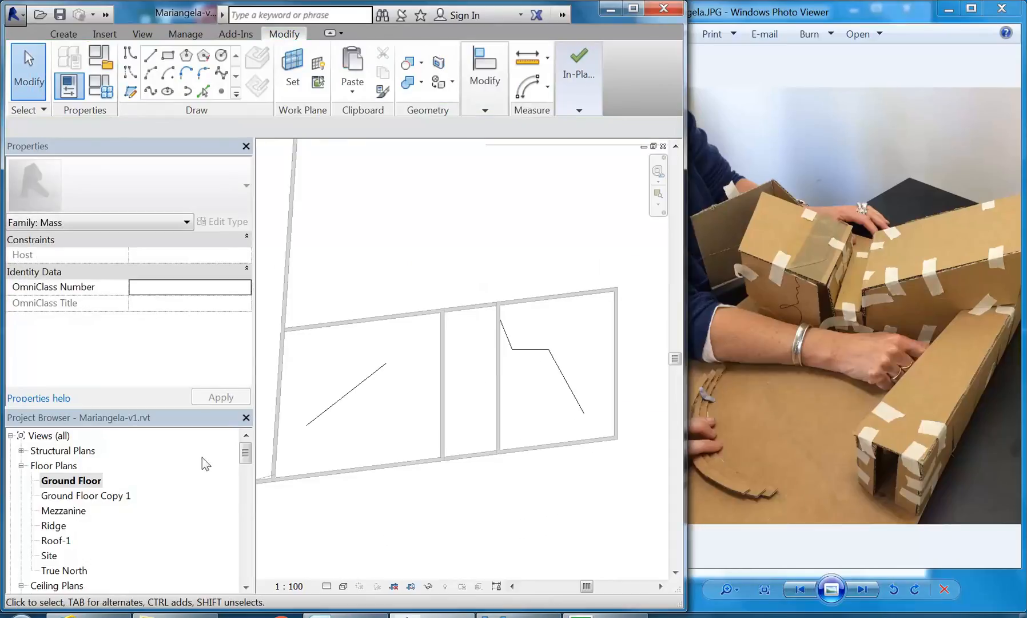
# - Open the 3D Massing Only view and show the sketched lines from the front
pyautogui.moveTo(246, 456); pyautogui.dragTo(246, 474)
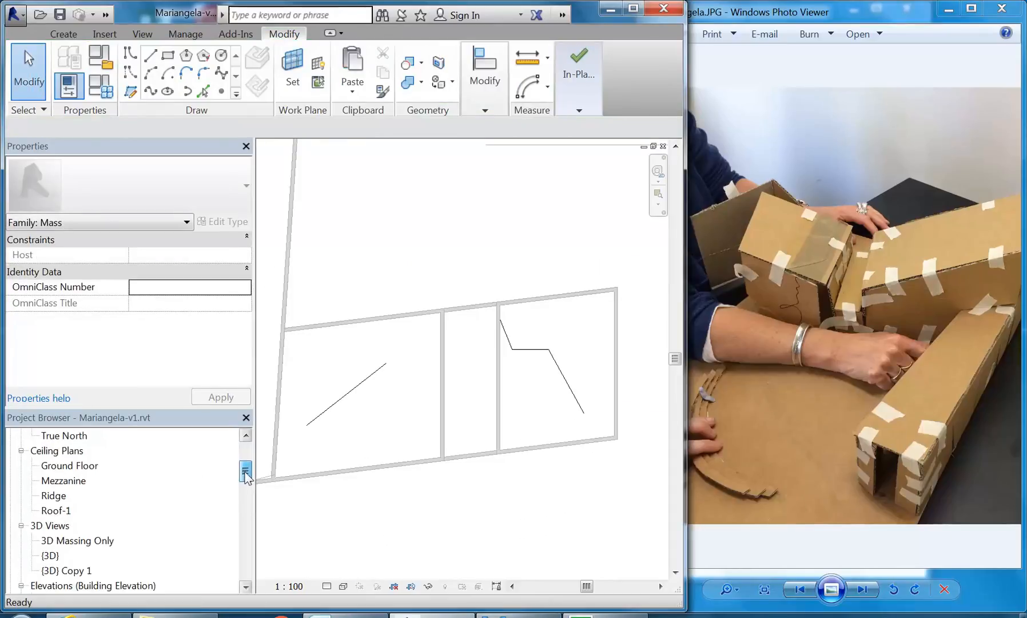
pyautogui.click(68, 543)
pyautogui.doubleClick(68, 542)
pyautogui.scroll(-4, 483, 389)
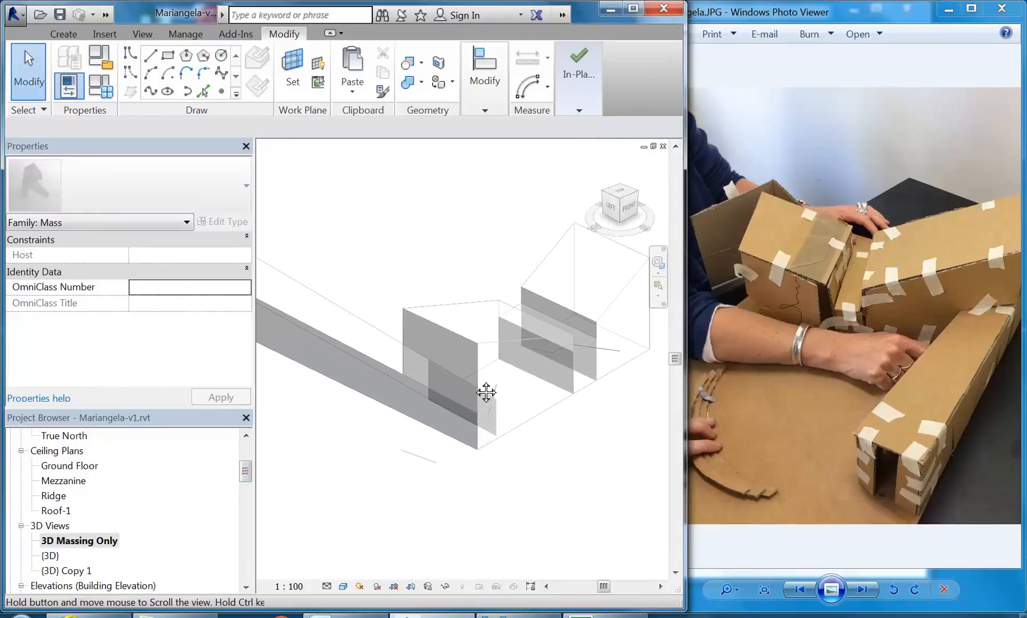
pyautogui.keyDown('shift'); pyautogui.moveTo(497, 394); pyautogui.dragTo(361, 397, button='middle'); pyautogui.keyUp('shift')
pyautogui.scroll(6, 360, 397)
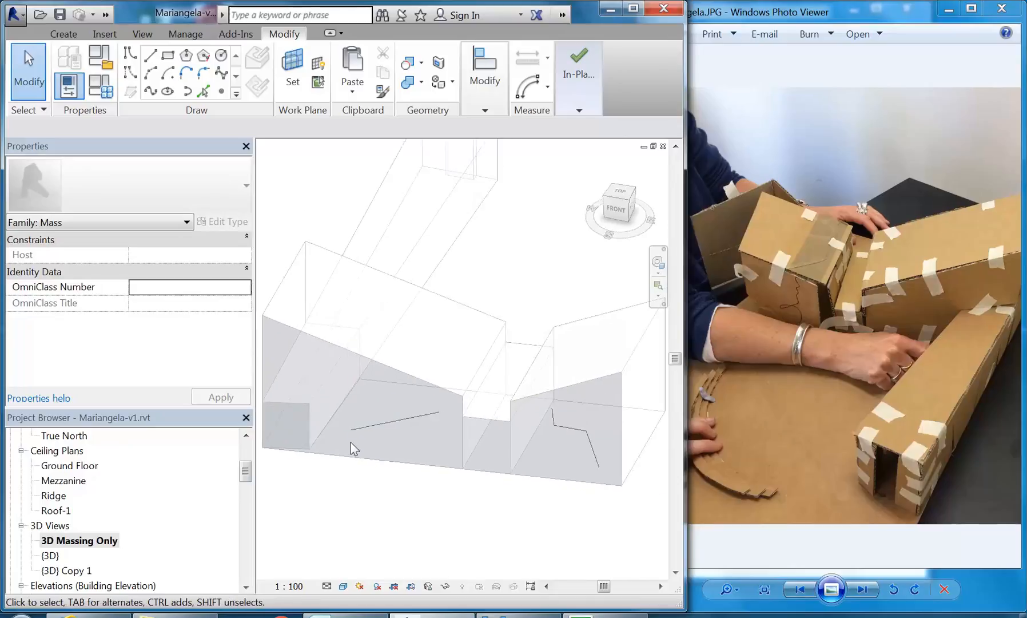
# - Try to create a form from the single diagonal line, and undo the form
pyautogui.click(377, 423)
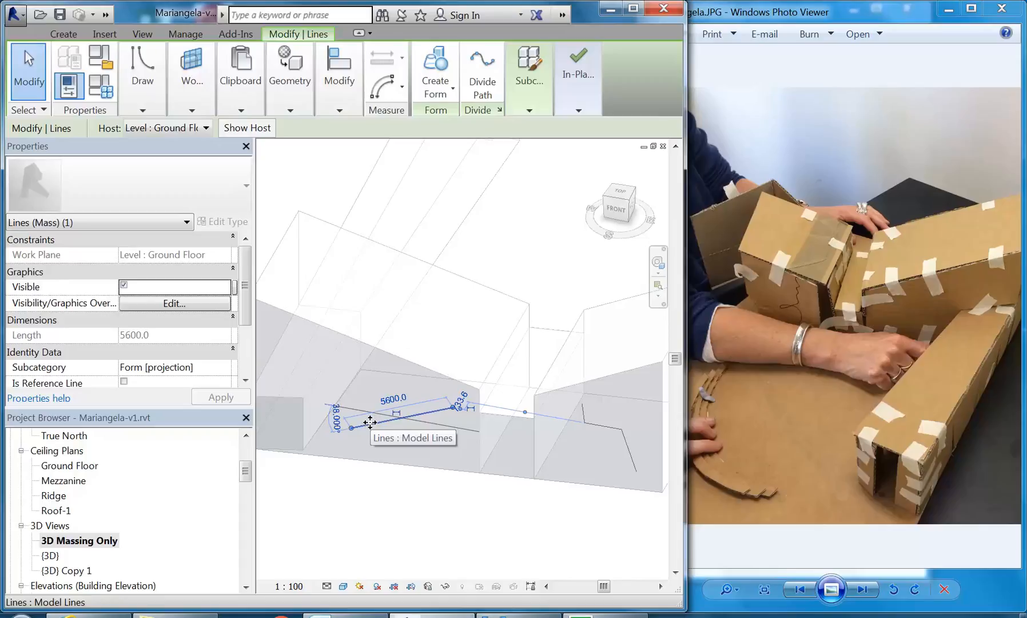
pyautogui.moveTo(349, 356); pyautogui.dragTo(400, 355, button='middle')
pyautogui.scroll(2, 397, 356)
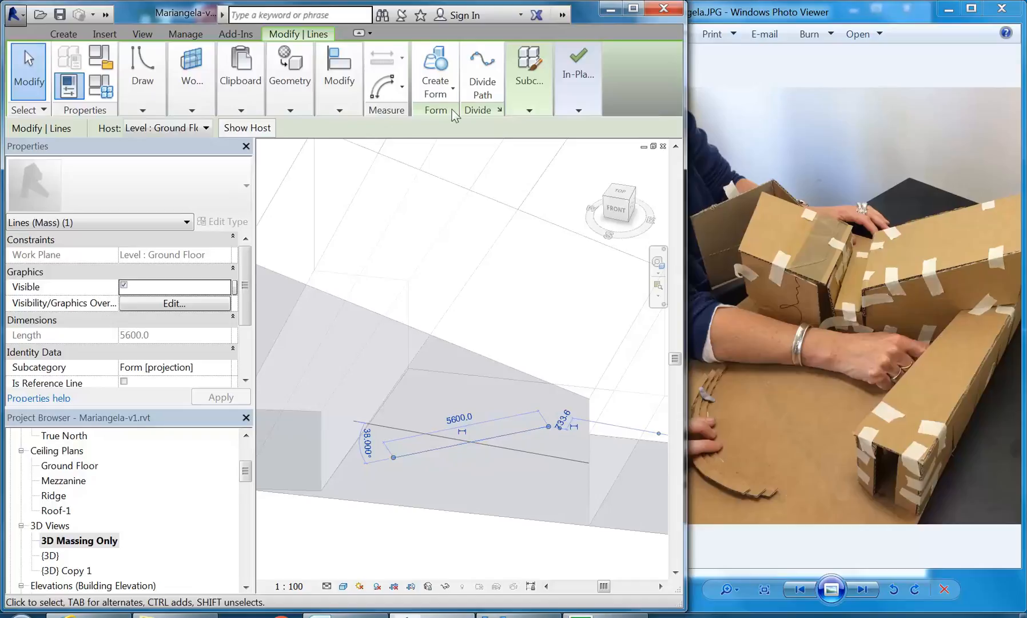
pyautogui.click(436, 60)
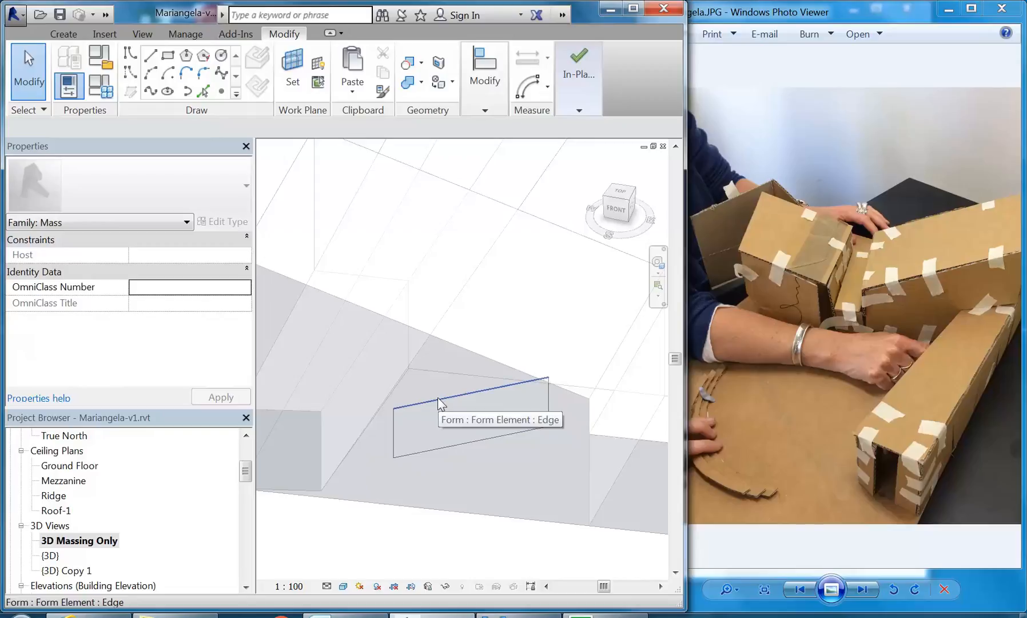
pyautogui.moveTo(481, 449); pyautogui.dragTo(415, 451, button='middle')
pyautogui.click(105, 13)
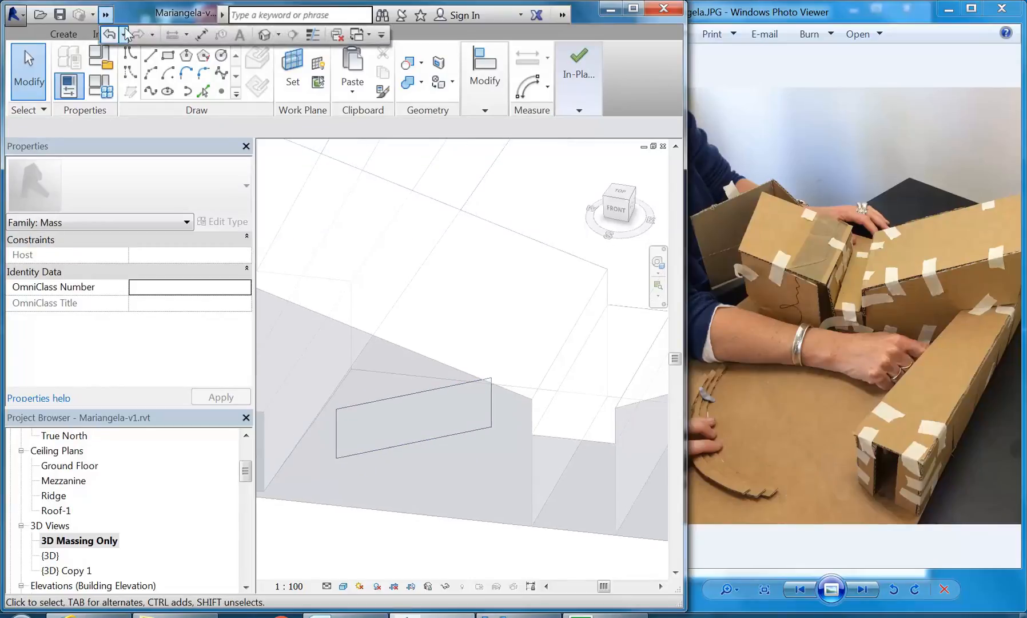
pyautogui.click(111, 35)
# - Try to create one form from the three-line chain and the diagonal line together, and undo the form
pyautogui.scroll(-1, 447, 422)
pyautogui.scroll(-3, 375, 408)
pyautogui.moveTo(457, 443)
pyautogui.mouseDown(button='middle')
pyautogui.moveTo(383, 417)
pyautogui.moveTo(340, 418)
pyautogui.mouseUp(button='middle')
pyautogui.press('Tab')
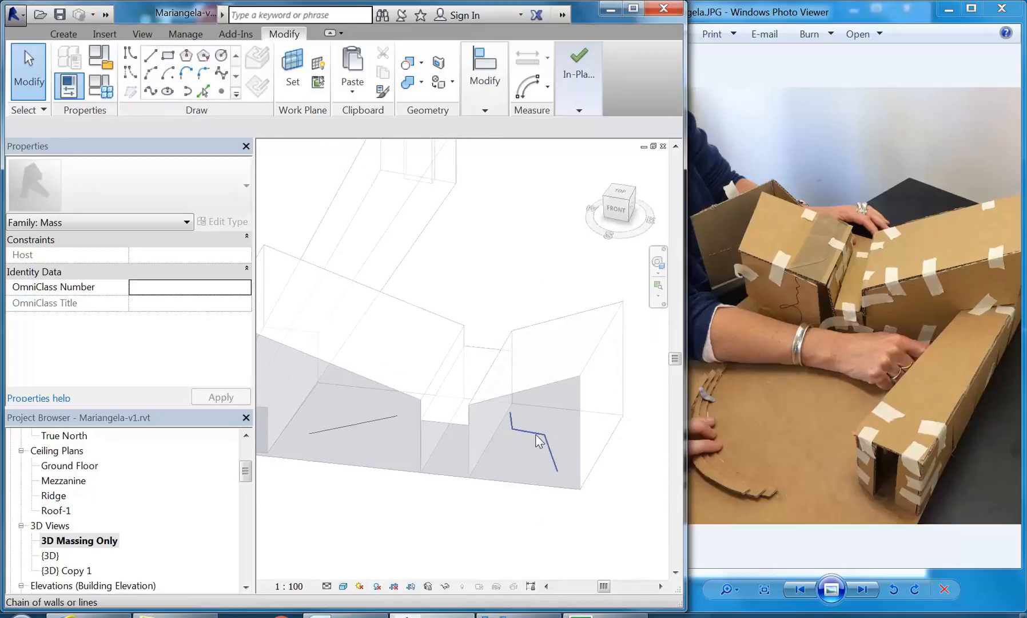
pyautogui.click(532, 424)
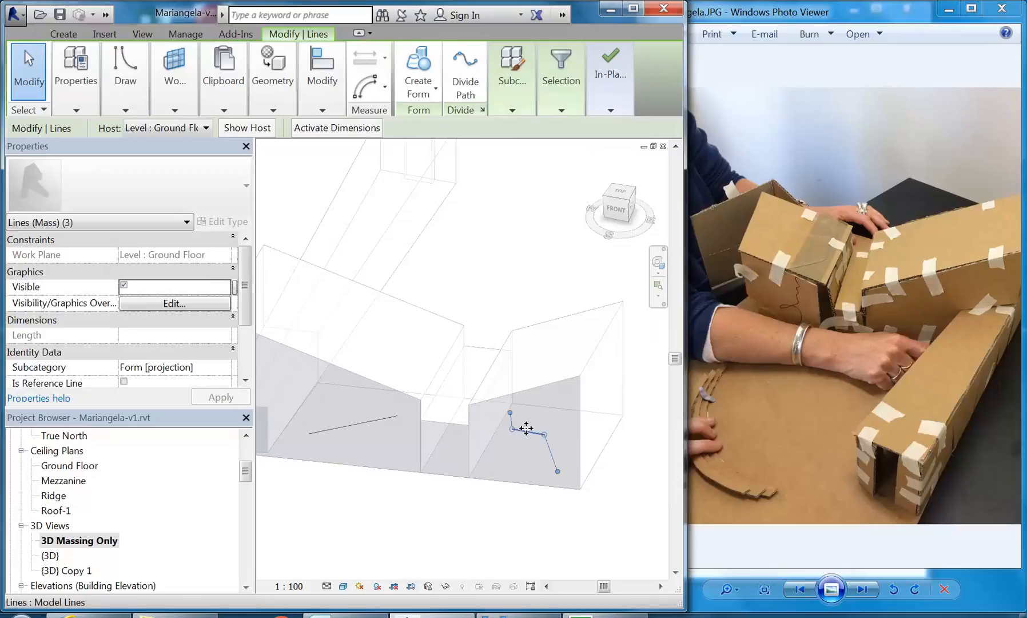
pyautogui.keyDown('ctrl'); pyautogui.click(355, 428); pyautogui.keyUp('ctrl')
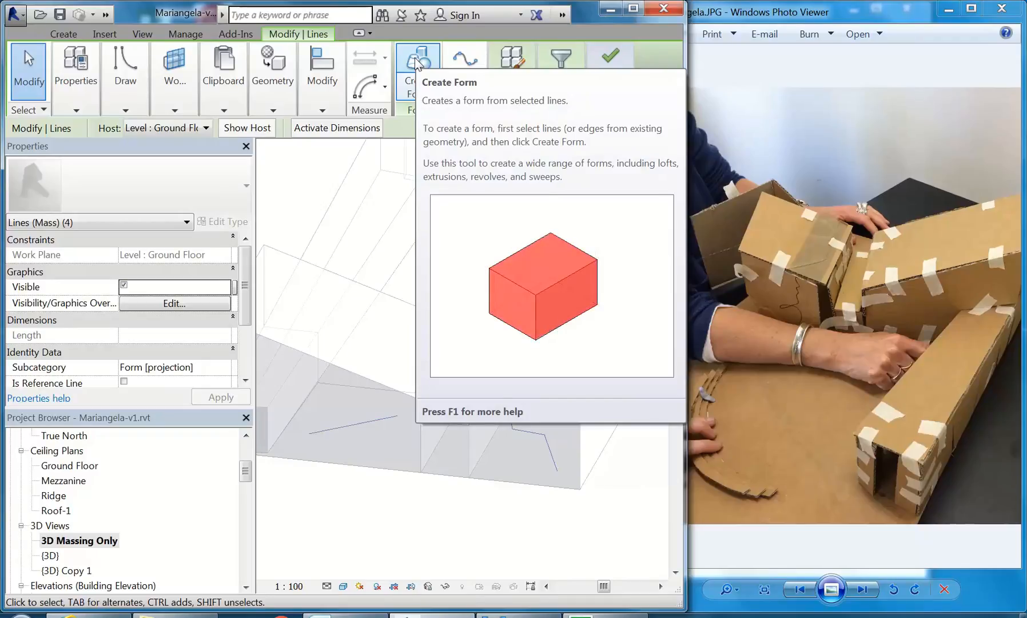
pyautogui.click(415, 60)
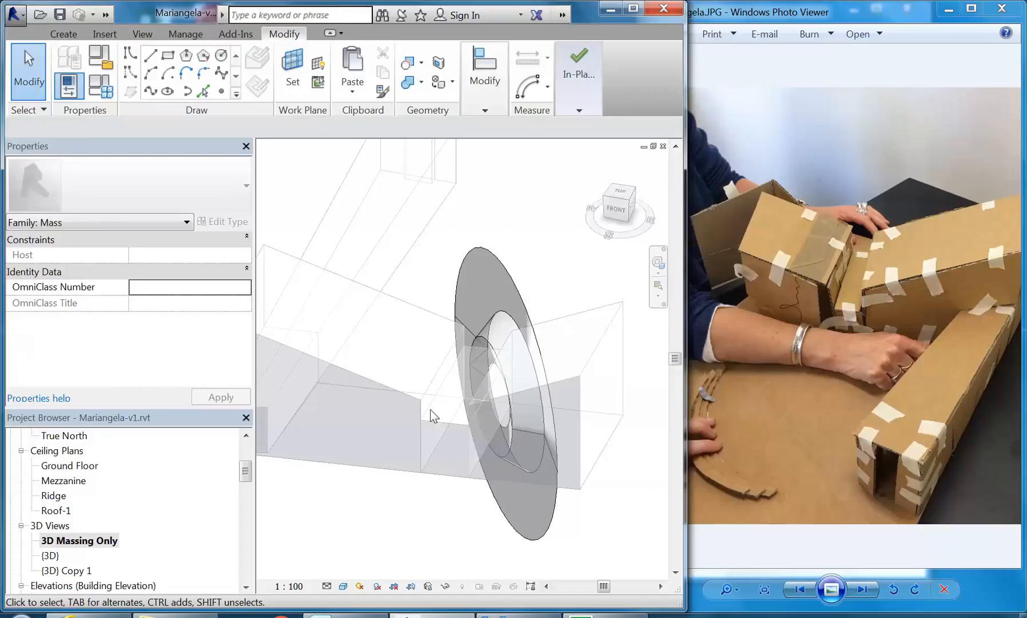
pyautogui.hotkey('ctrl', 'z')
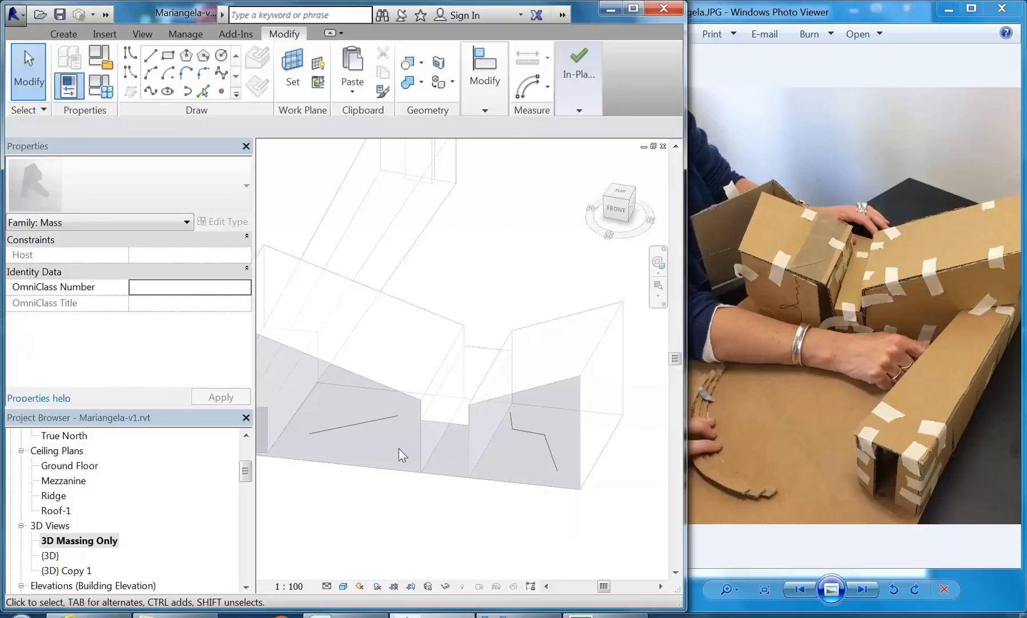
# - Create a vertical surface form from the single diagonal model line
pyautogui.moveTo(399, 449); pyautogui.dragTo(428, 449, button='middle')
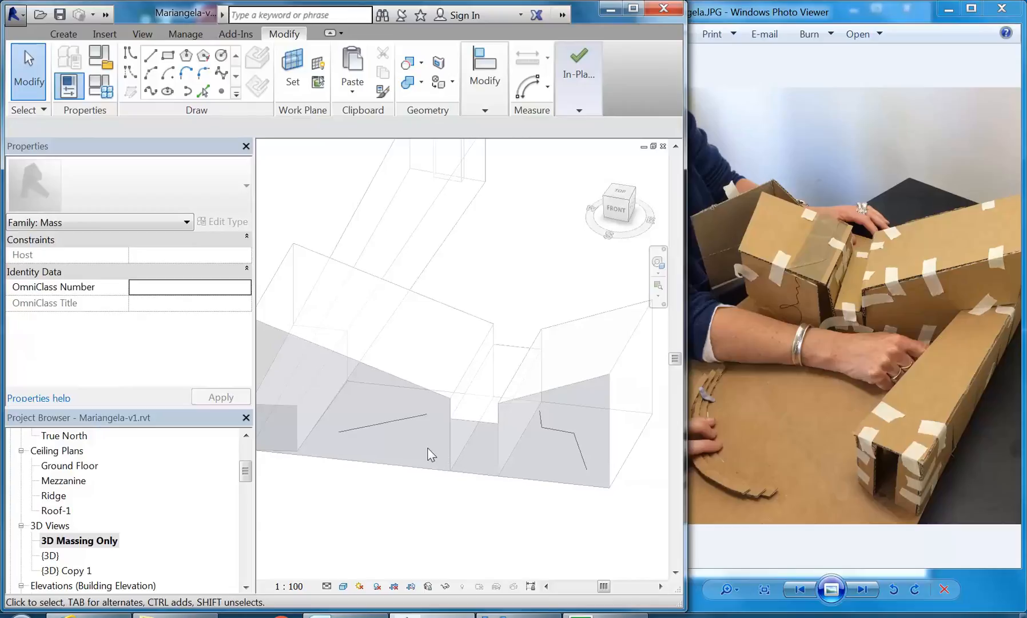
pyautogui.press('Tab')
pyautogui.click(378, 425)
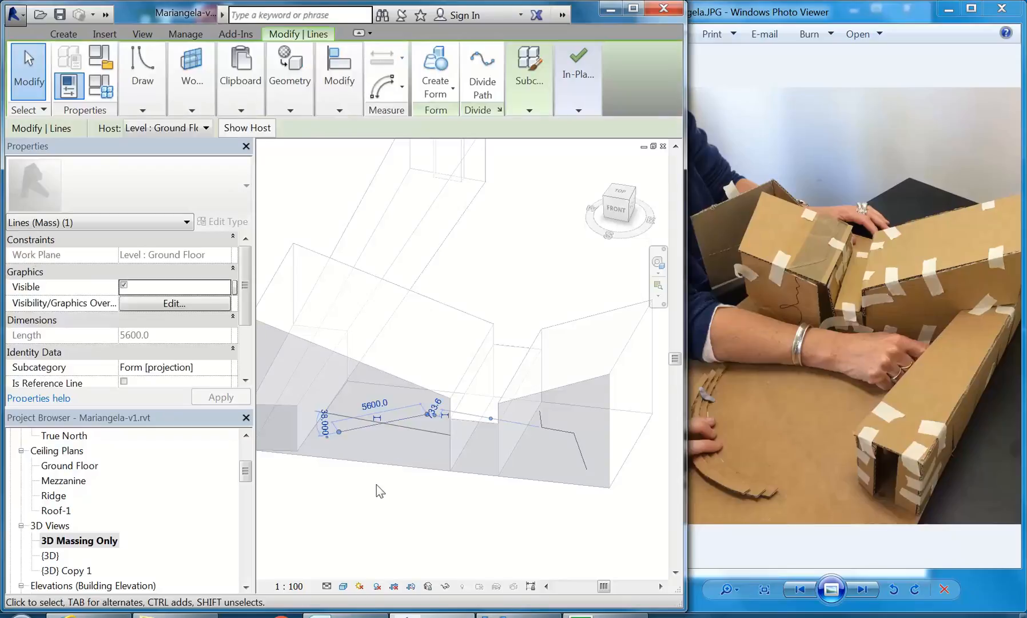
pyautogui.scroll(3, 343, 369)
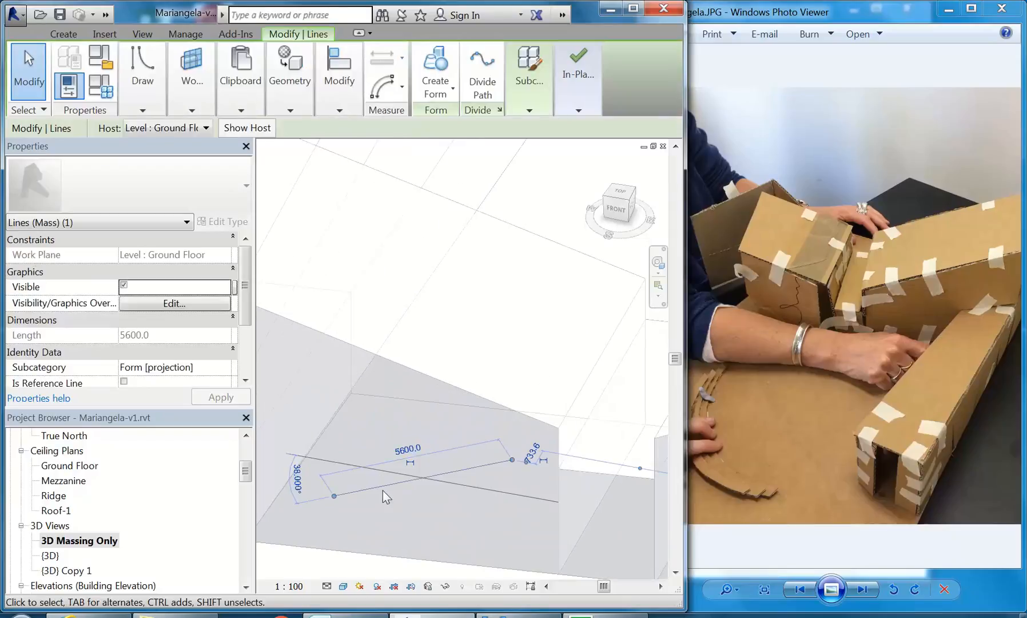
pyautogui.scroll(-3, 380, 429)
pyautogui.click(438, 68)
pyautogui.moveTo(390, 413); pyautogui.dragTo(428, 403, button='middle')
pyautogui.scroll(3, 428, 402)
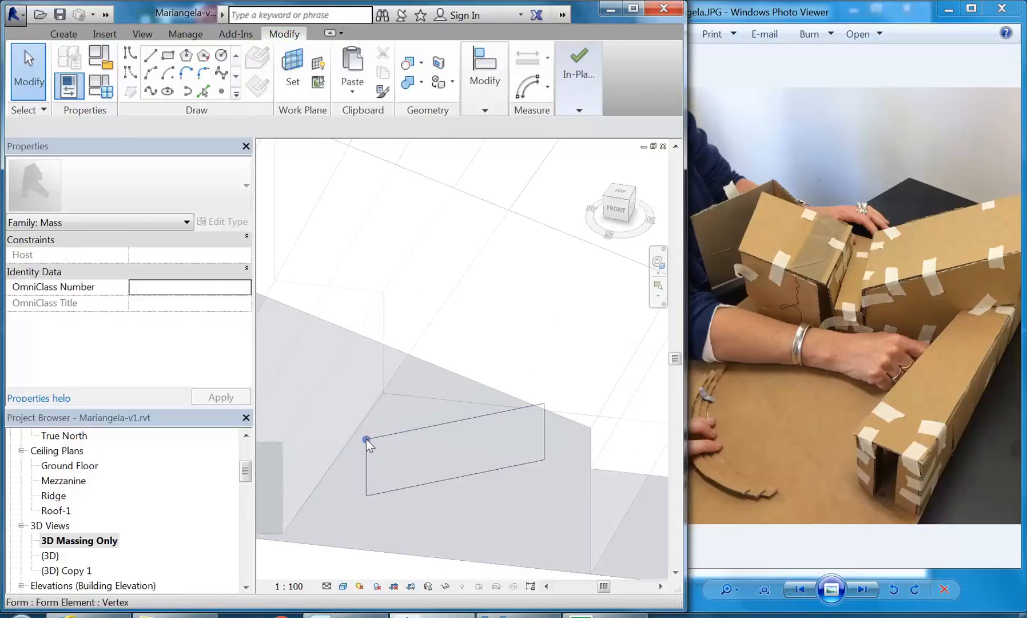
# - Raise the surface's top corner nearest the partition and shift it sideways out of the original plane
pyautogui.click(544, 404)
pyautogui.moveTo(543, 382); pyautogui.dragTo(544, 334)
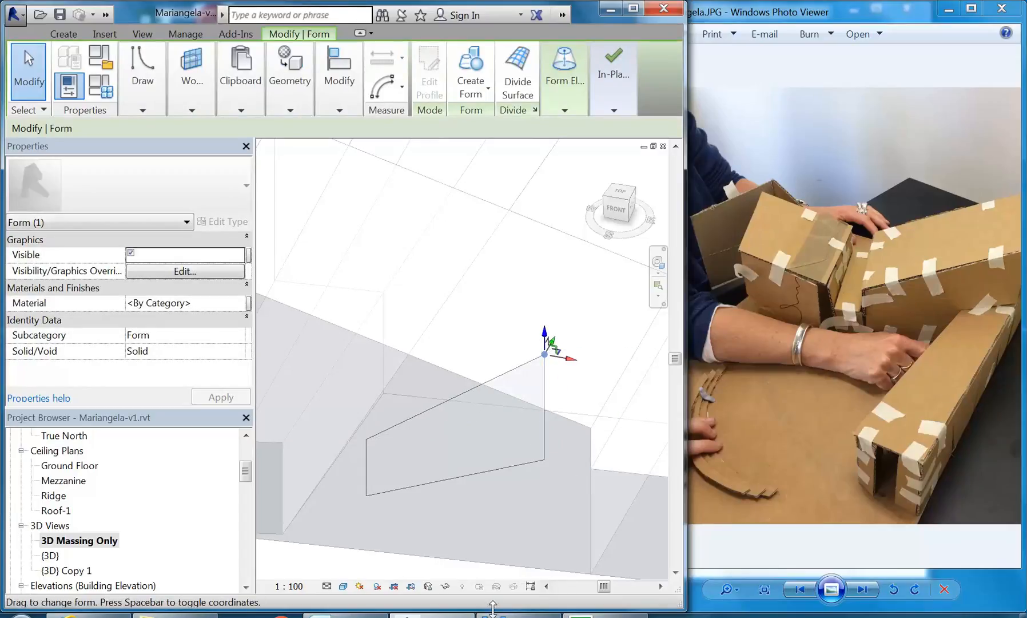
pyautogui.keyDown('shift'); pyautogui.moveTo(374, 510); pyautogui.dragTo(545, 437, button='middle'); pyautogui.keyUp('shift')
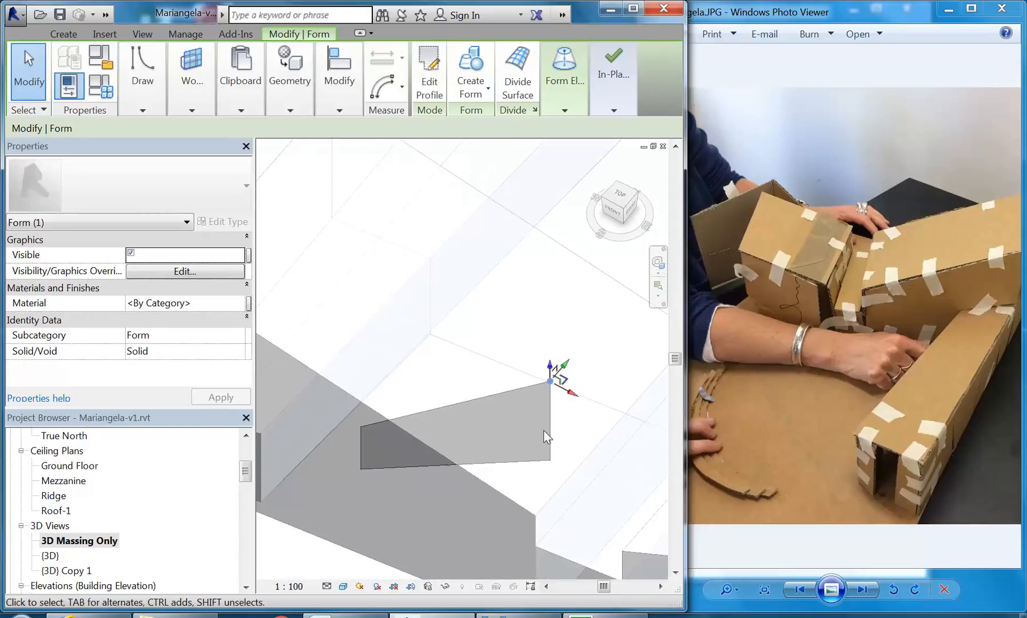
pyautogui.scroll(2, 545, 437)
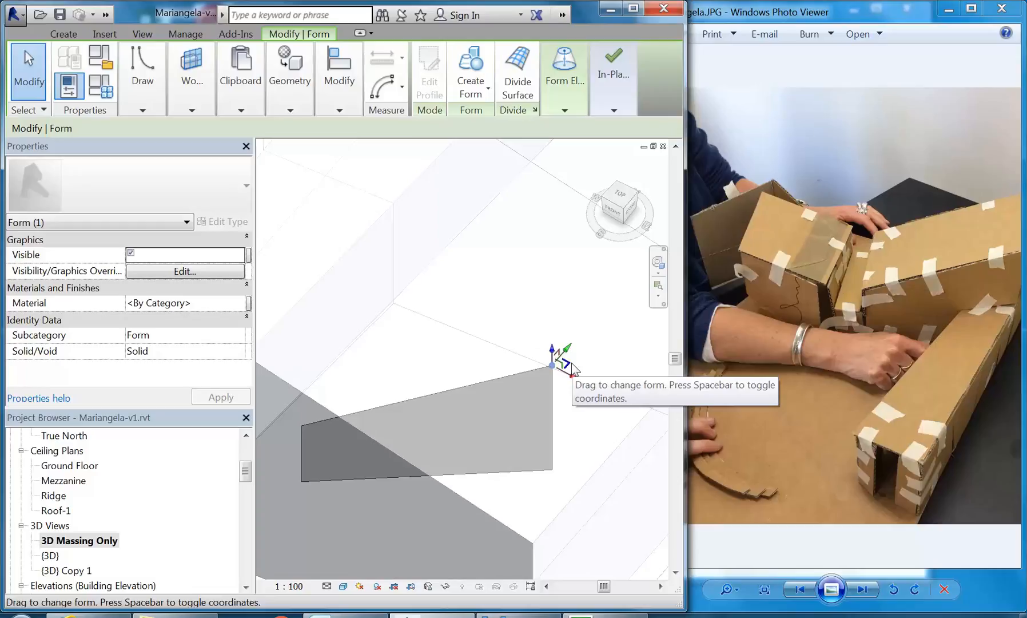
pyautogui.moveTo(572, 368); pyautogui.dragTo(558, 402)
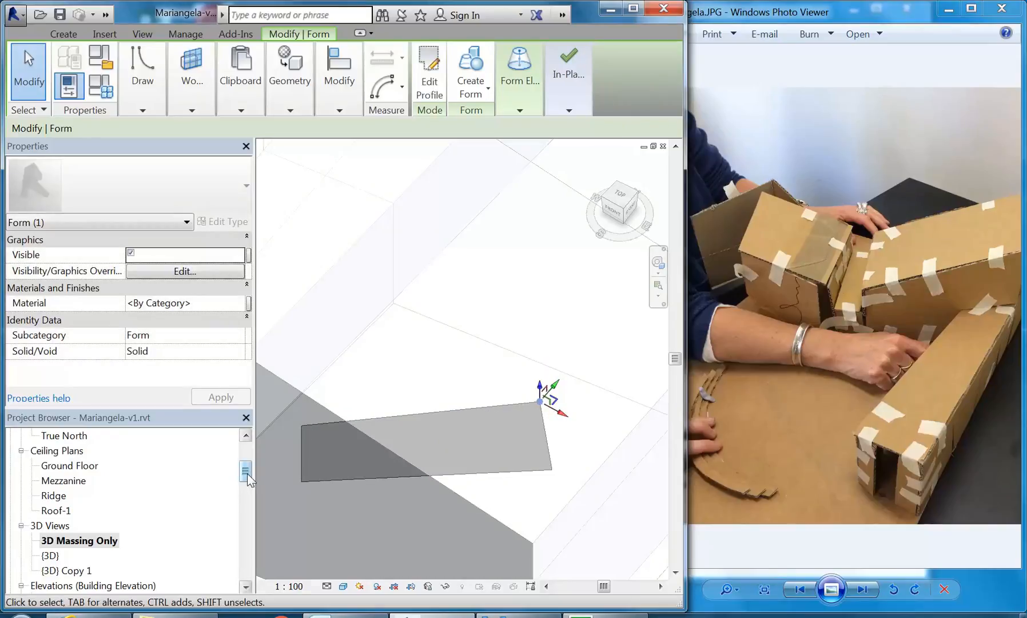
# - Shift the same corner further in the Ground Floor plan, and return to the 3D Massing Only view
pyautogui.moveTo(246, 472); pyautogui.dragTo(245, 454)
pyautogui.doubleClick(57, 483)
pyautogui.click(347, 426)
pyautogui.scroll(3, 355, 390)
pyautogui.moveTo(488, 362); pyautogui.dragTo(501, 372)
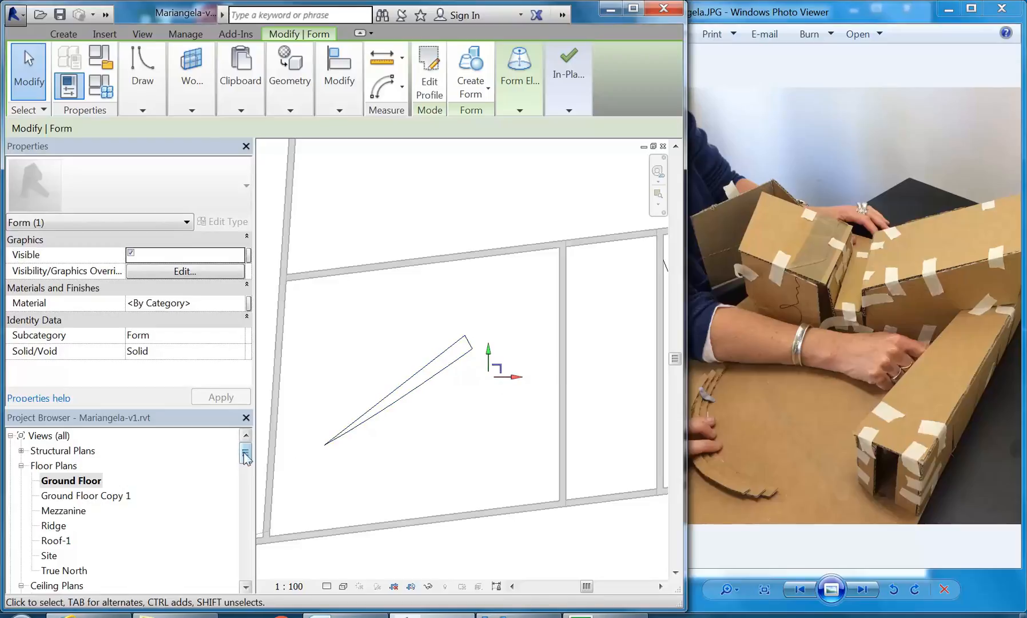
pyautogui.press('Escape')
pyautogui.scroll(-3, 82, 532)
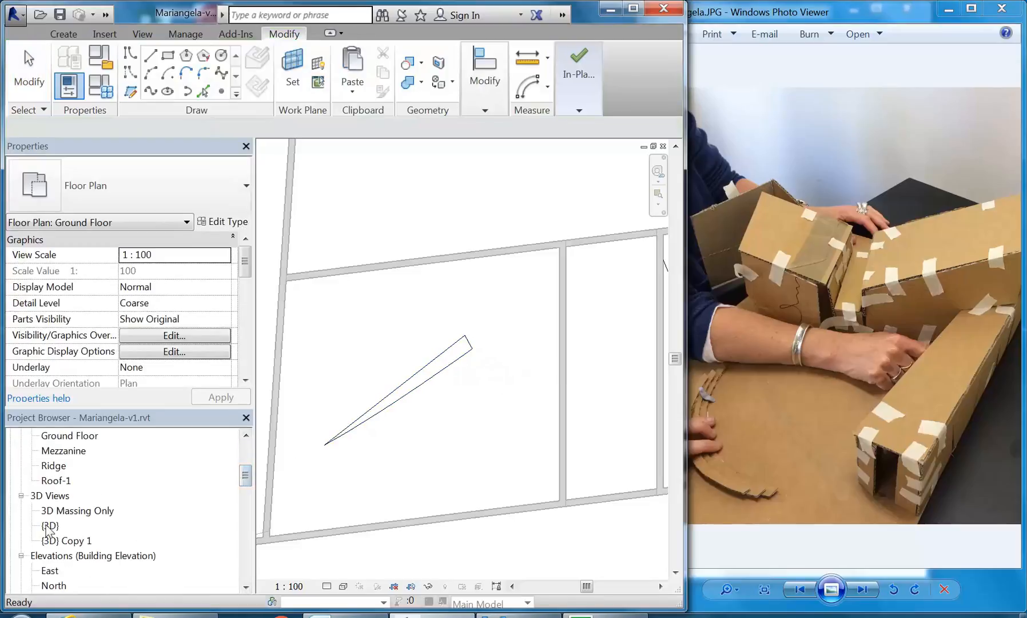
pyautogui.doubleClick(74, 510)
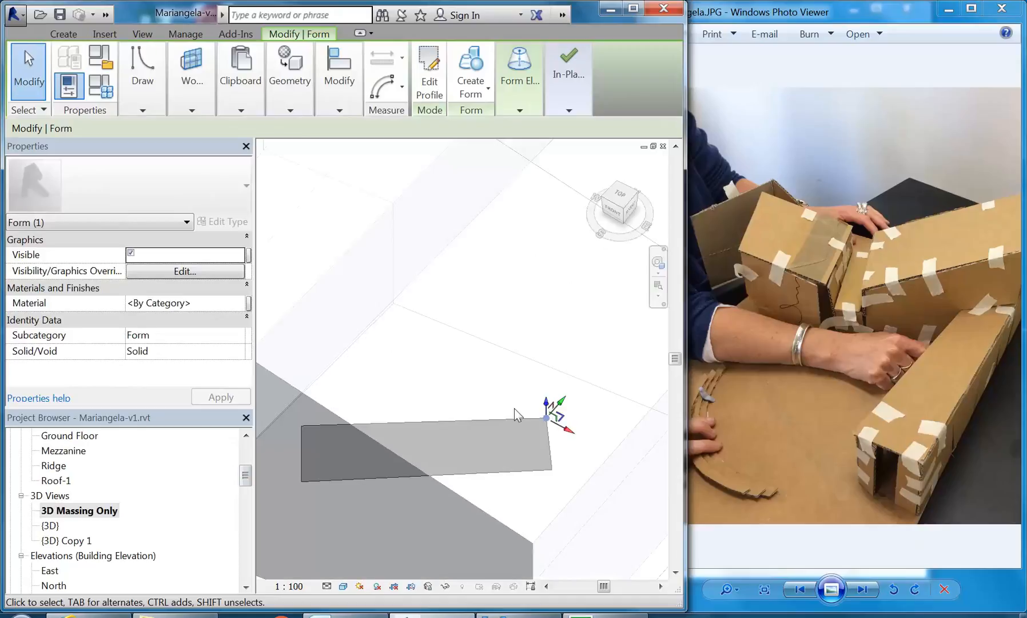
# - Move the opposite top corner of the surface inward and across so that its end edge slants
pyautogui.keyDown('shift'); pyautogui.moveTo(479, 386); pyautogui.dragTo(563, 348, button='middle'); pyautogui.keyUp('shift')
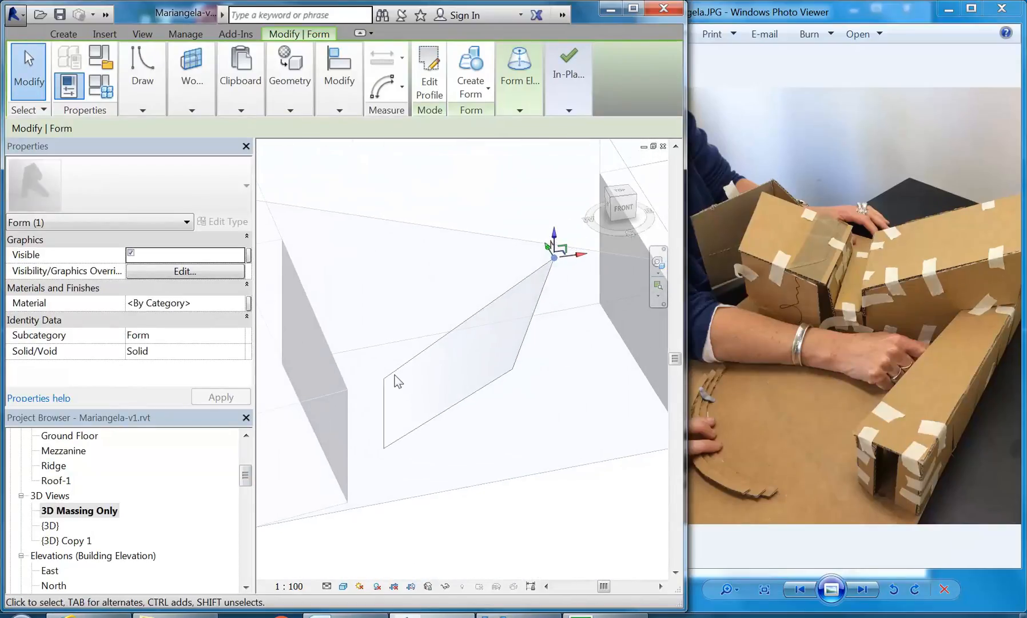
pyautogui.click(382, 381)
pyautogui.moveTo(382, 380); pyautogui.dragTo(403, 380)
pyautogui.keyDown('shift'); pyautogui.moveTo(406, 393); pyautogui.dragTo(530, 407, button='middle'); pyautogui.keyUp('shift')
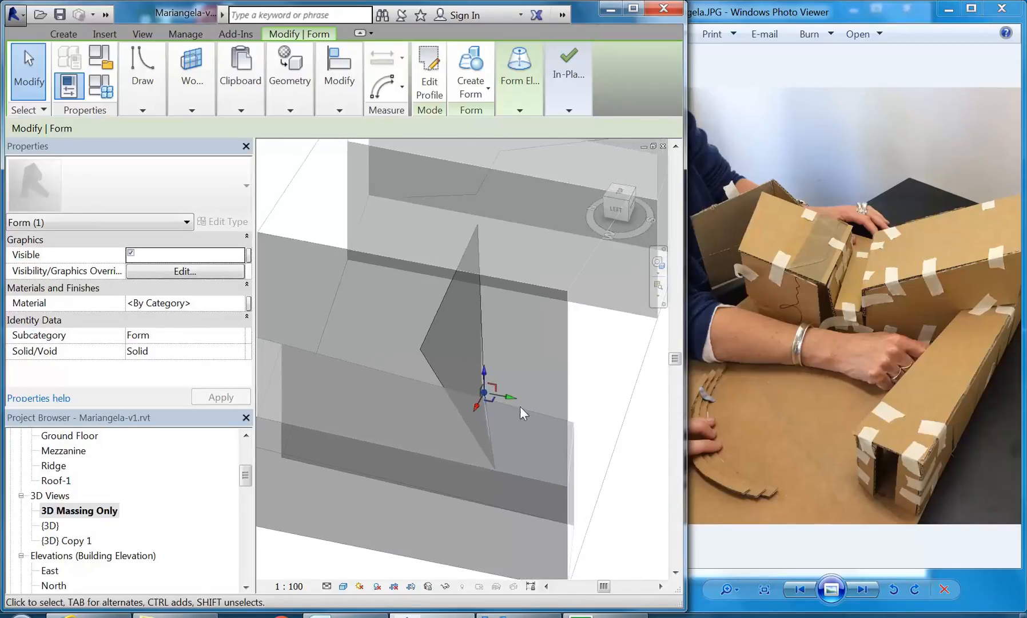
pyautogui.moveTo(490, 406); pyautogui.dragTo(478, 385)
pyautogui.keyDown('shift'); pyautogui.moveTo(509, 396); pyautogui.dragTo(361, 409, button='middle'); pyautogui.keyUp('shift')
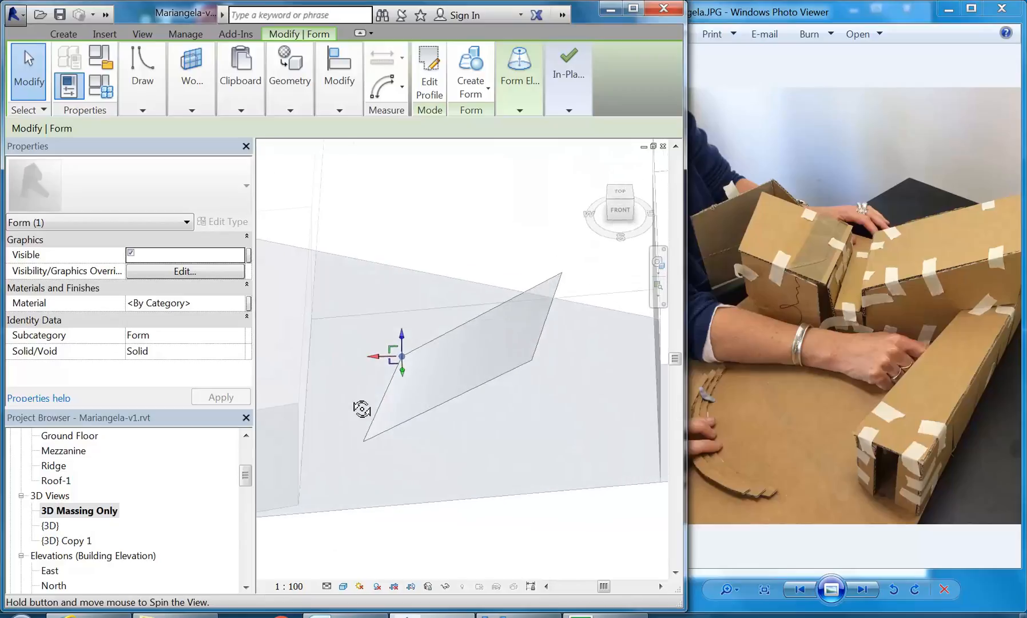
# - Reposition the raised top corner so that its end edge leans inward over the base line
pyautogui.click(562, 273)
pyautogui.keyDown('shift'); pyautogui.moveTo(489, 360); pyautogui.dragTo(325, 383, button='middle'); pyautogui.keyUp('shift')
pyautogui.moveTo(477, 375); pyautogui.dragTo(542, 345)
pyautogui.keyDown('shift'); pyautogui.moveTo(542, 345); pyautogui.dragTo(410, 445, button='middle'); pyautogui.keyUp('shift')
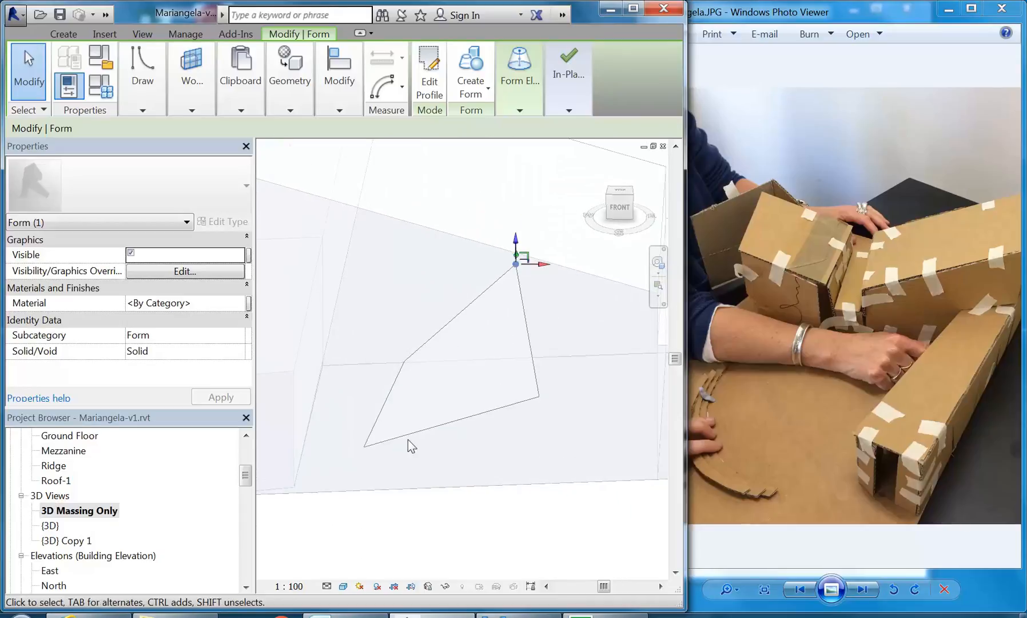
# - Finish the in-place mass containing the warped surface
pyautogui.click(568, 77)
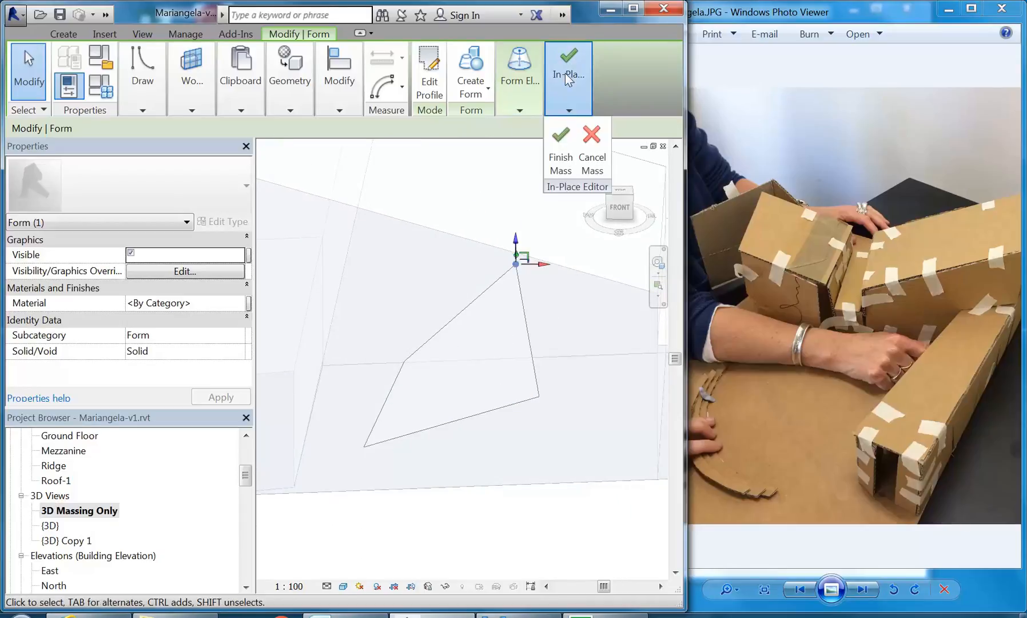
pyautogui.click(559, 157)
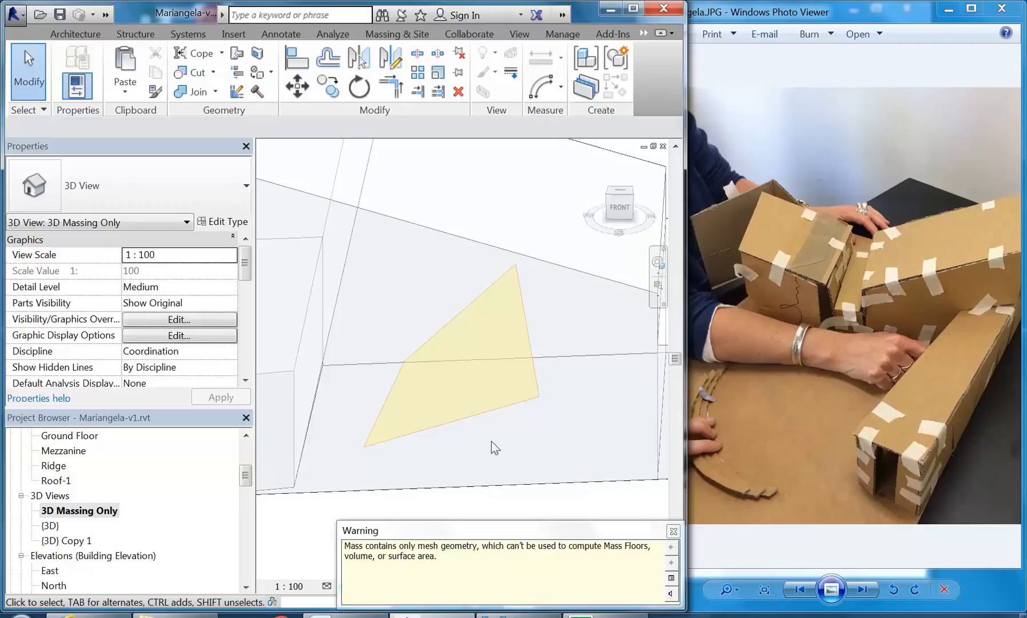
pyautogui.moveTo(392, 298); pyautogui.dragTo(388, 315, button='middle')
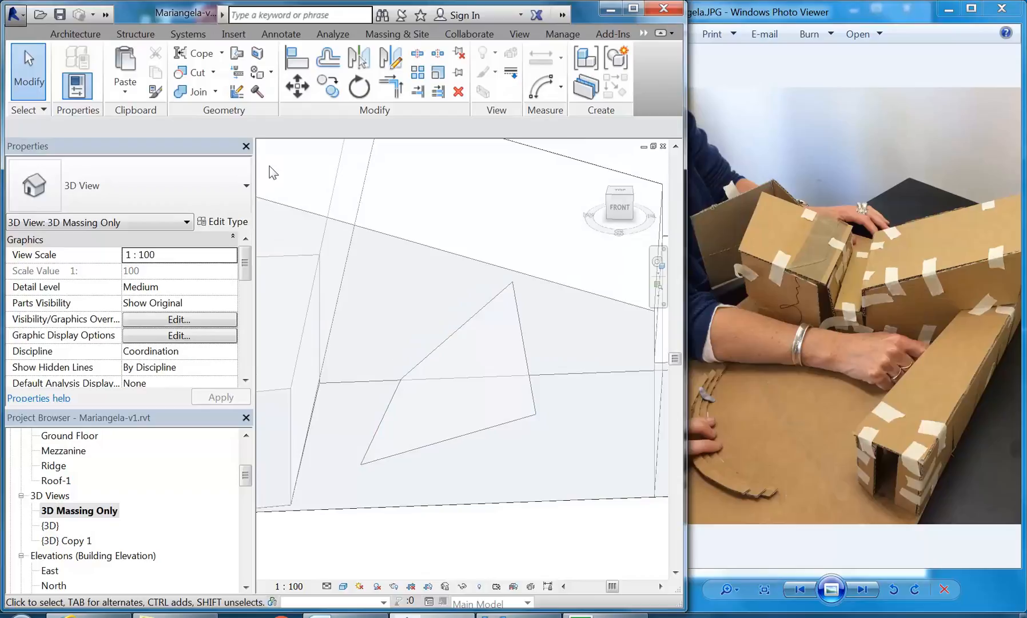
# - Create a Generic 200mm wall by face on the warped mass surface, with its location line at Finish Face: Exterior
pyautogui.click(408, 36)
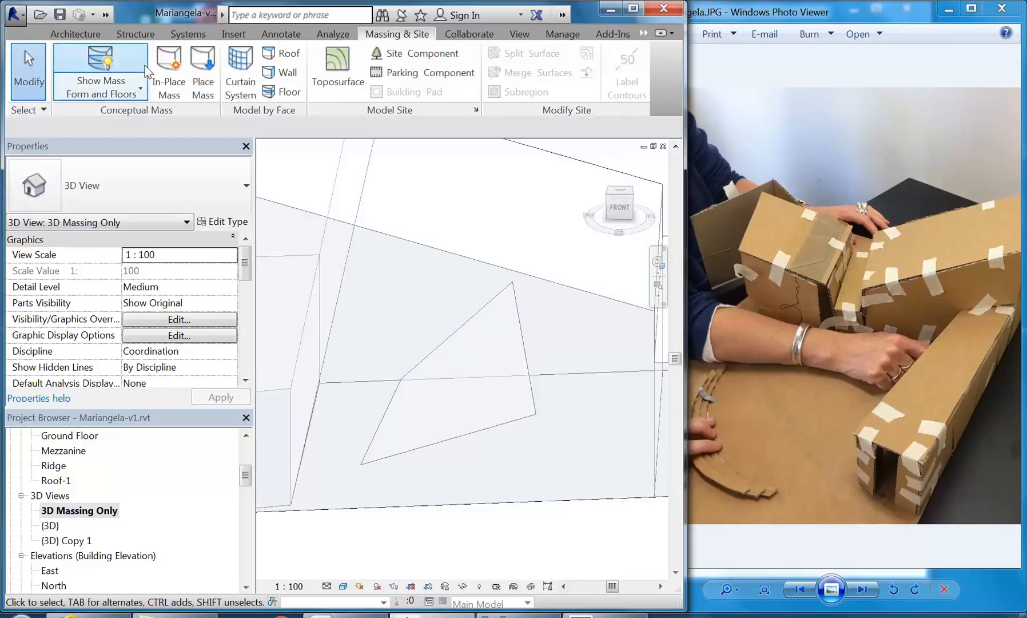
pyautogui.click(282, 74)
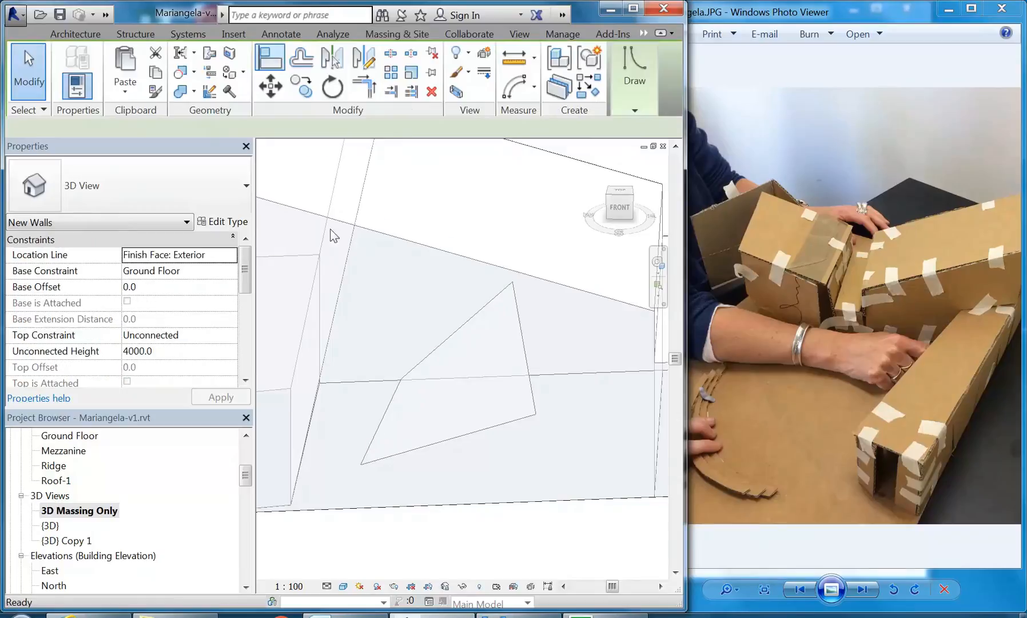
pyautogui.click(430, 352)
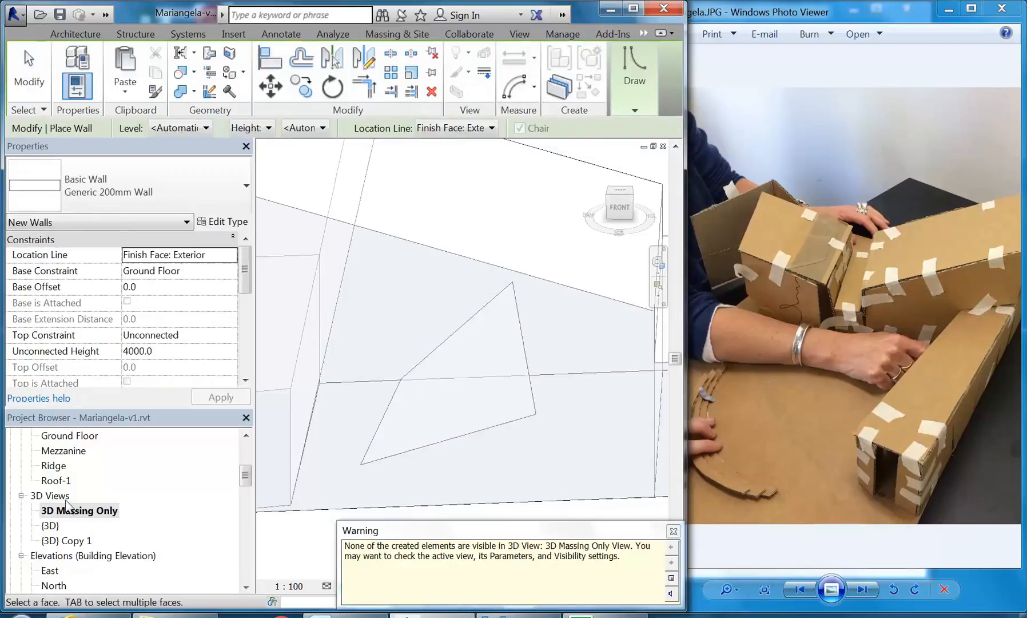
# - Open the {3D} view in Wireframe style and bring the new slanted wall inside the building into close view
pyautogui.doubleClick(48, 525)
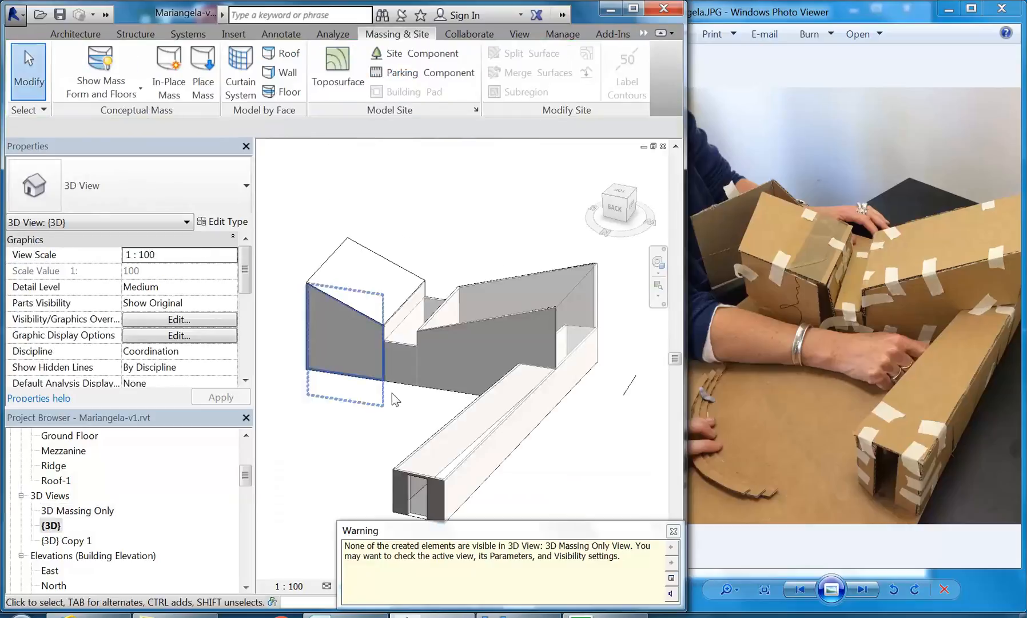
pyautogui.click(673, 531)
pyautogui.click(343, 587)
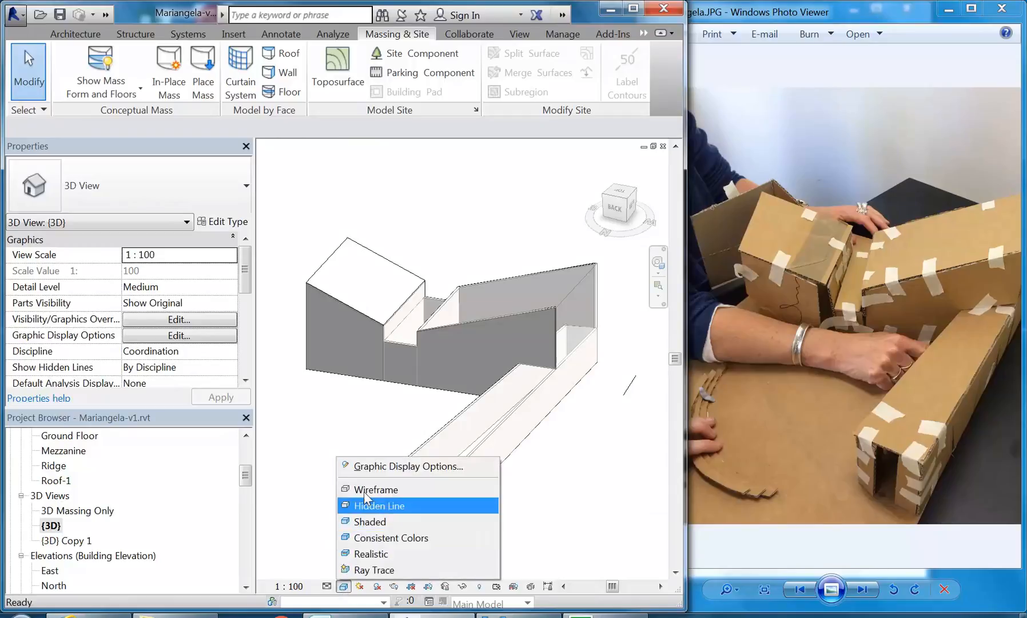
pyautogui.click(365, 492)
pyautogui.keyDown('shift'); pyautogui.moveTo(520, 289); pyautogui.dragTo(316, 335, button='middle'); pyautogui.keyUp('shift')
pyautogui.moveTo(392, 544); pyautogui.dragTo(507, 382, button='middle')
pyautogui.scroll(7, 419, 349)
pyautogui.scroll(1, 506, 383)
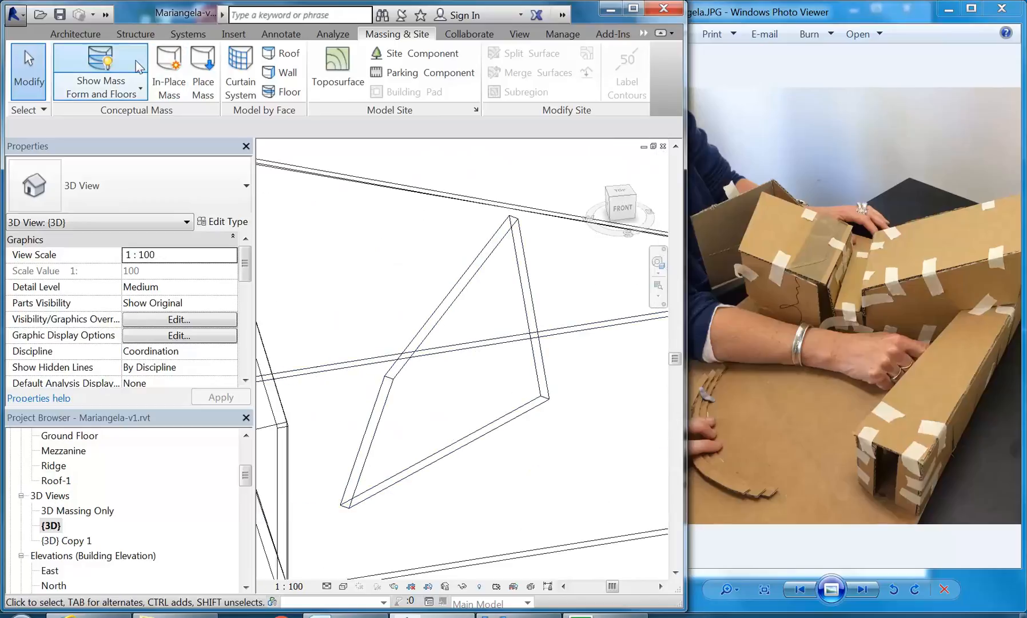
pyautogui.click(86, 34)
pyautogui.click(104, 71)
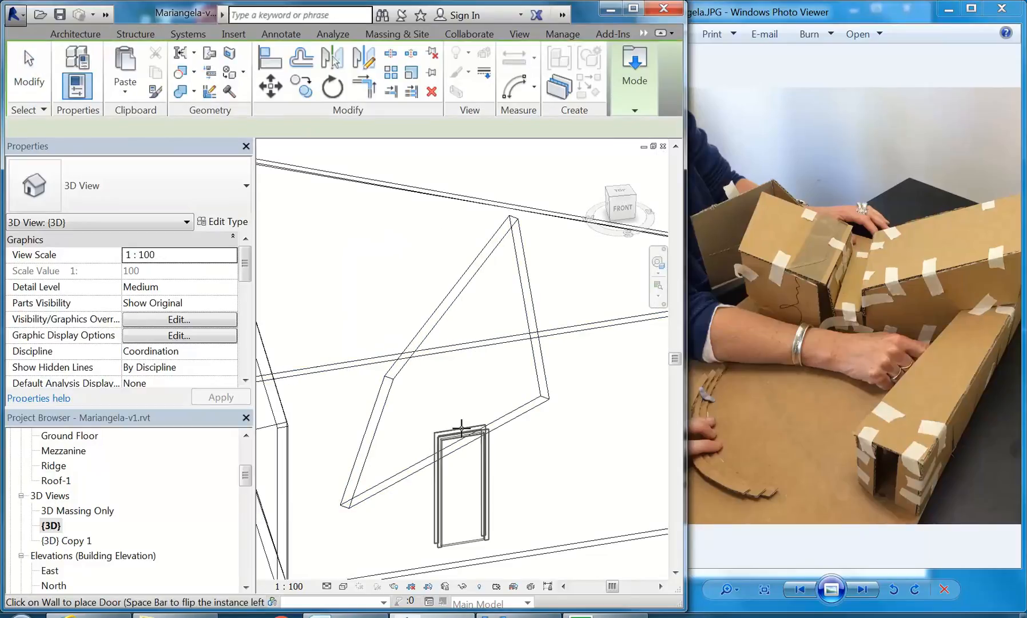
pyautogui.rightClick(457, 393)
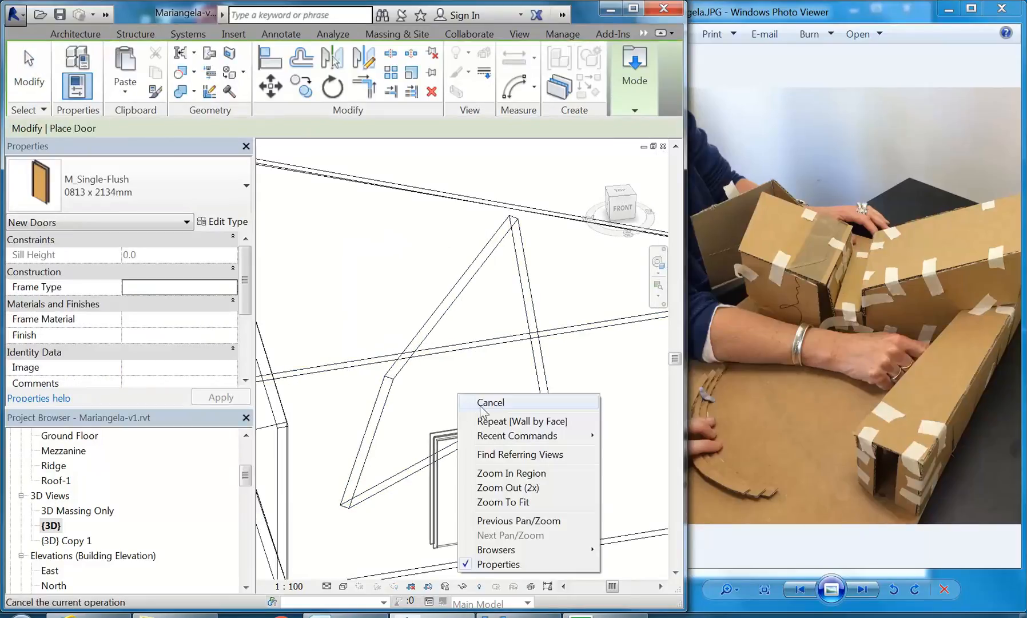
pyautogui.click(475, 402)
# - Temporarily isolate the new slanted wall in the {3D} view
pyautogui.click(433, 327)
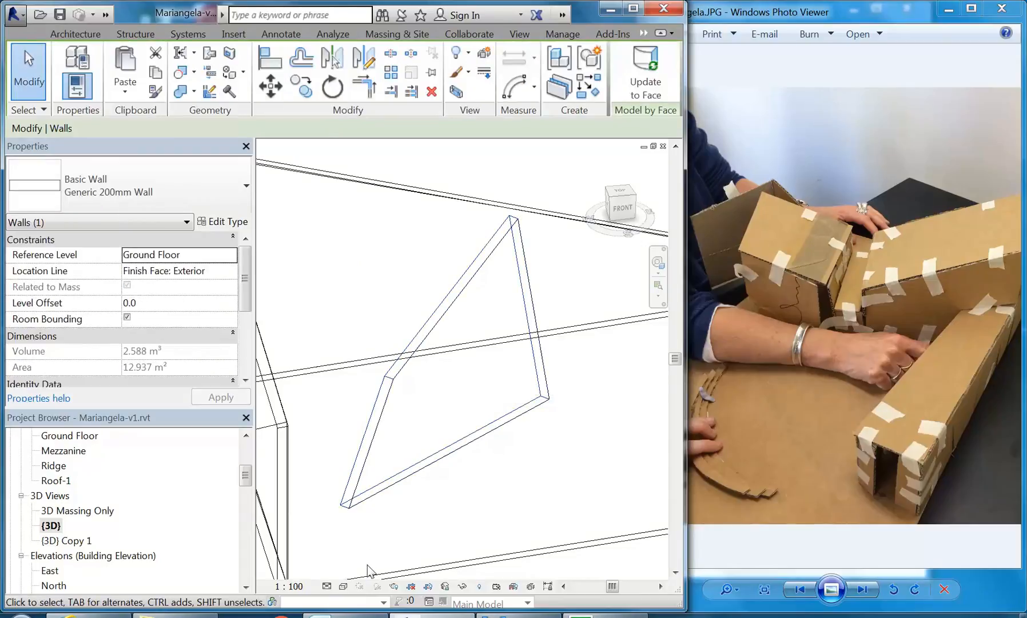
pyautogui.click(462, 586)
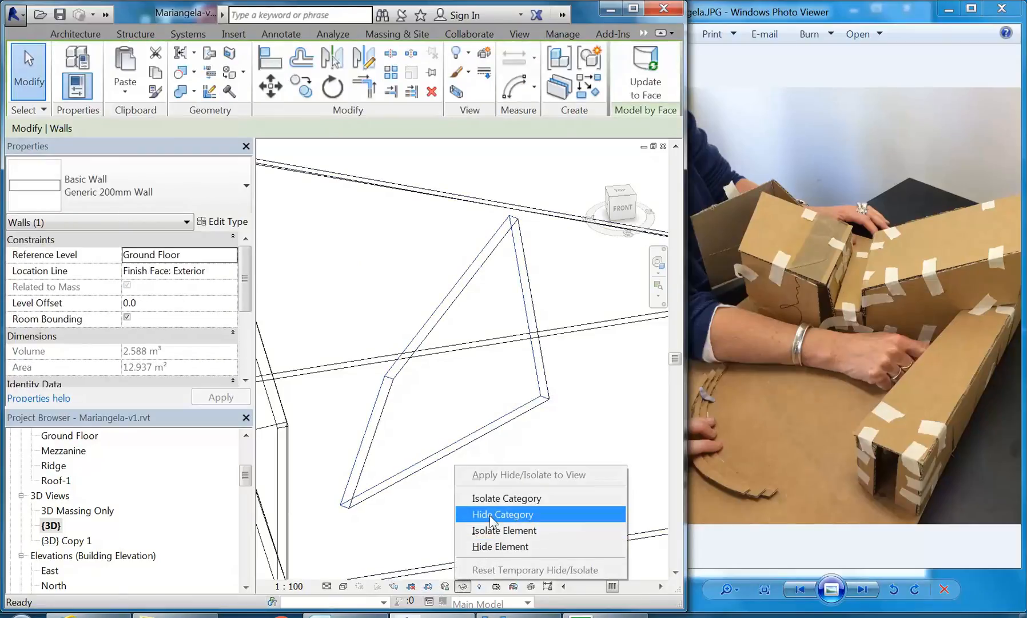
pyautogui.click(503, 530)
pyautogui.click(480, 483)
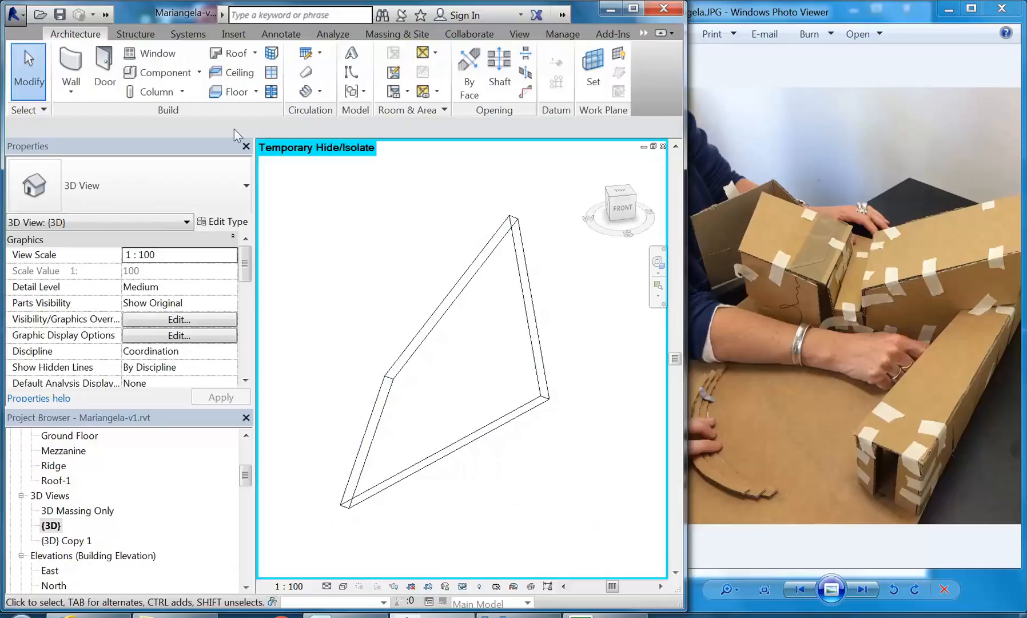
# - Place an M_Single-Flush 0813 x 2134mm door at the base of the isolated wall
pyautogui.click(104, 69)
pyautogui.click(467, 421)
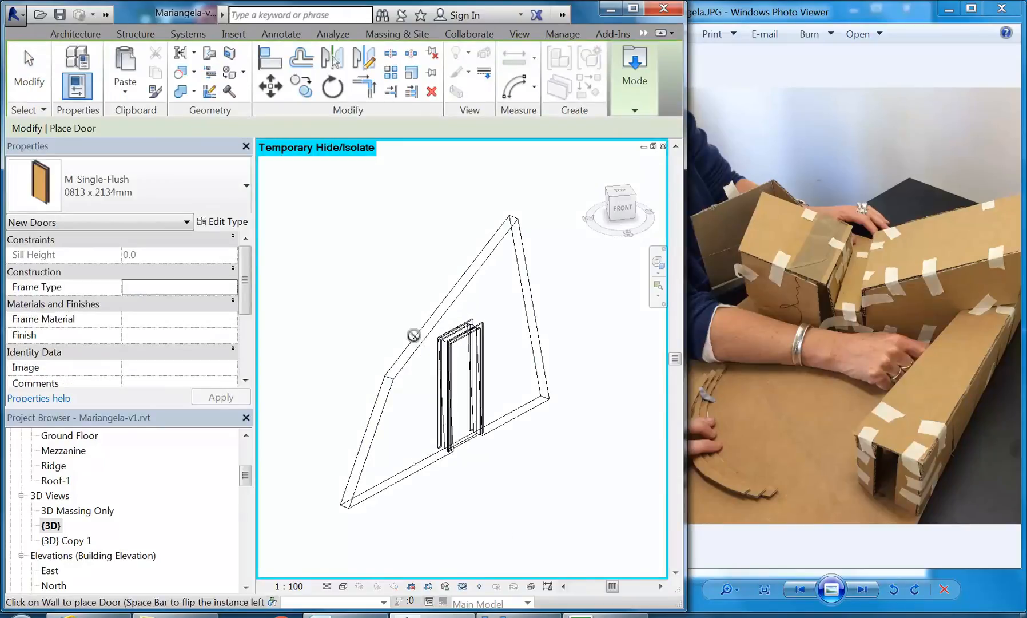
pyautogui.rightClick(390, 267)
pyautogui.rightClick(408, 276)
pyautogui.click(438, 286)
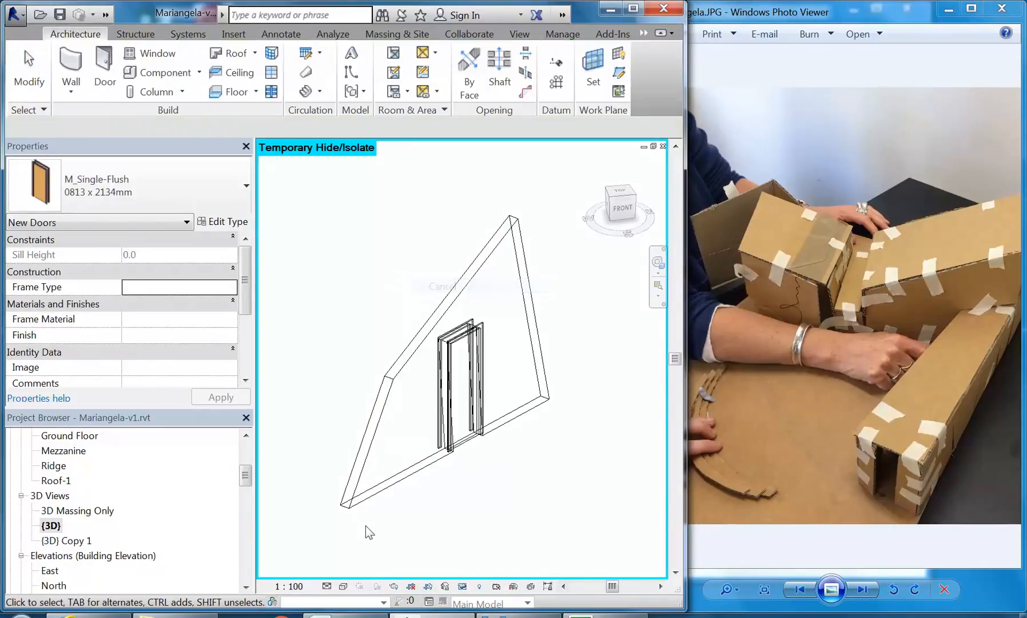
# - Display the view in Realistic style and examine how the door sits in the slanted wall
pyautogui.click(343, 586)
pyautogui.click(380, 554)
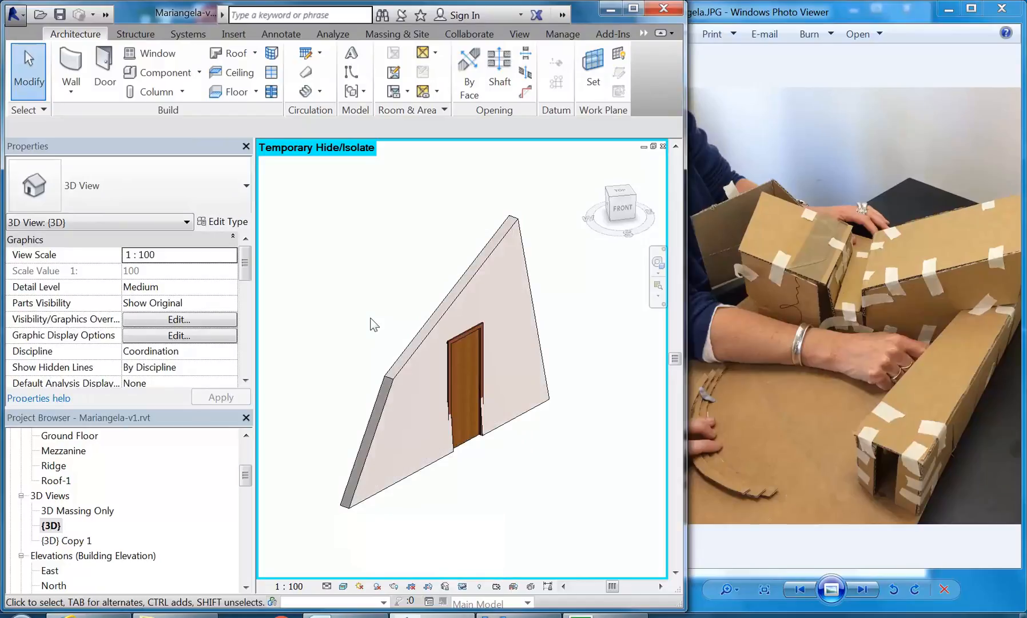
pyautogui.scroll(5, 429, 346)
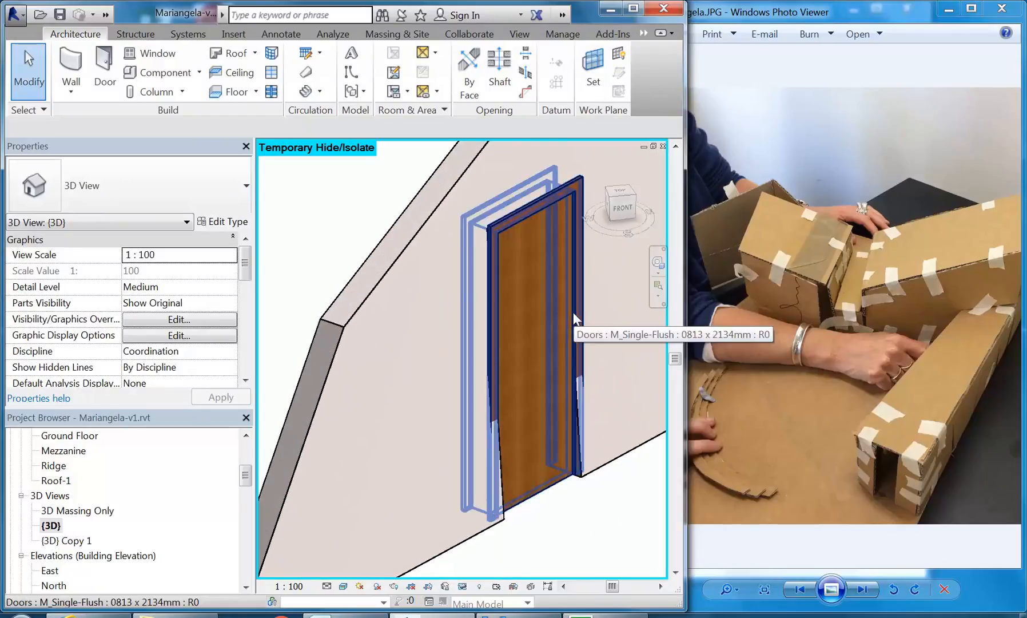
pyautogui.scroll(-2, 481, 371)
pyautogui.moveTo(481, 371)
pyautogui.keyDown('shift'); pyautogui.mouseDown(button='middle')
pyautogui.moveTo(573, 372)
pyautogui.moveTo(479, 369)
pyautogui.mouseUp(button='middle'); pyautogui.keyUp('shift')
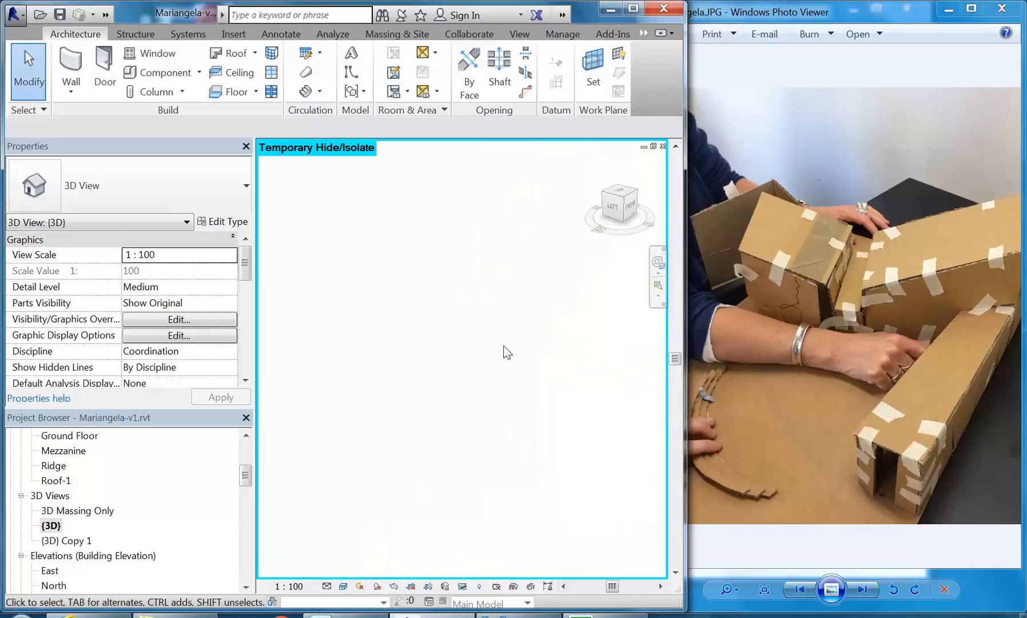
pyautogui.keyDown('shift'); pyautogui.moveTo(559, 399); pyautogui.dragTo(425, 401, button='middle'); pyautogui.keyUp('shift')
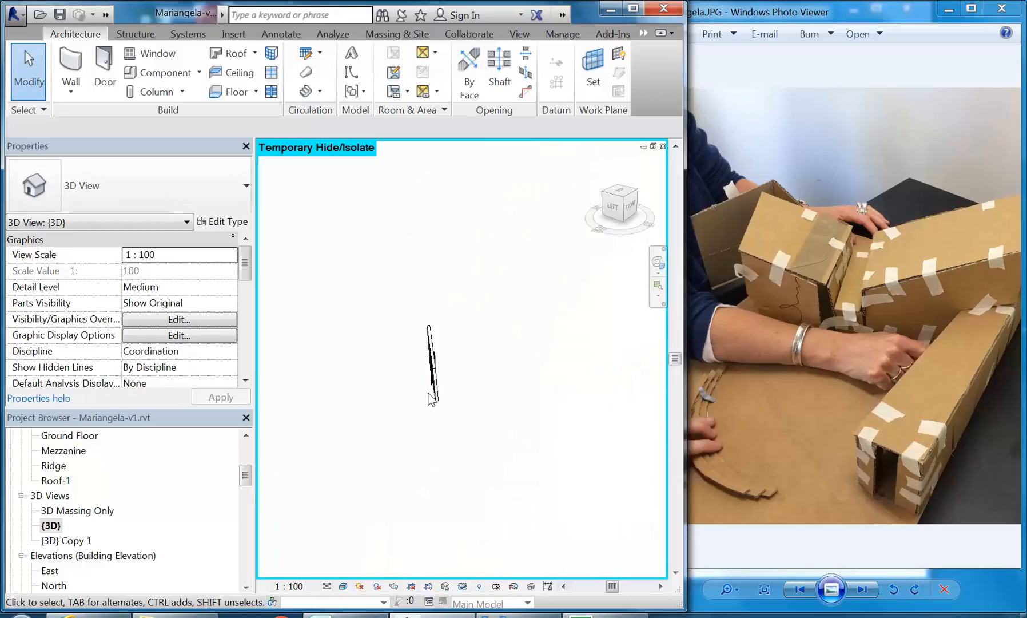
# - Change the isolated slanted wall's type to Generic 300mm Wall
pyautogui.click(425, 400)
pyautogui.keyDown('shift'); pyautogui.moveTo(378, 432); pyautogui.dragTo(441, 418, button='middle'); pyautogui.keyUp('shift')
pyautogui.scroll(5, 392, 387)
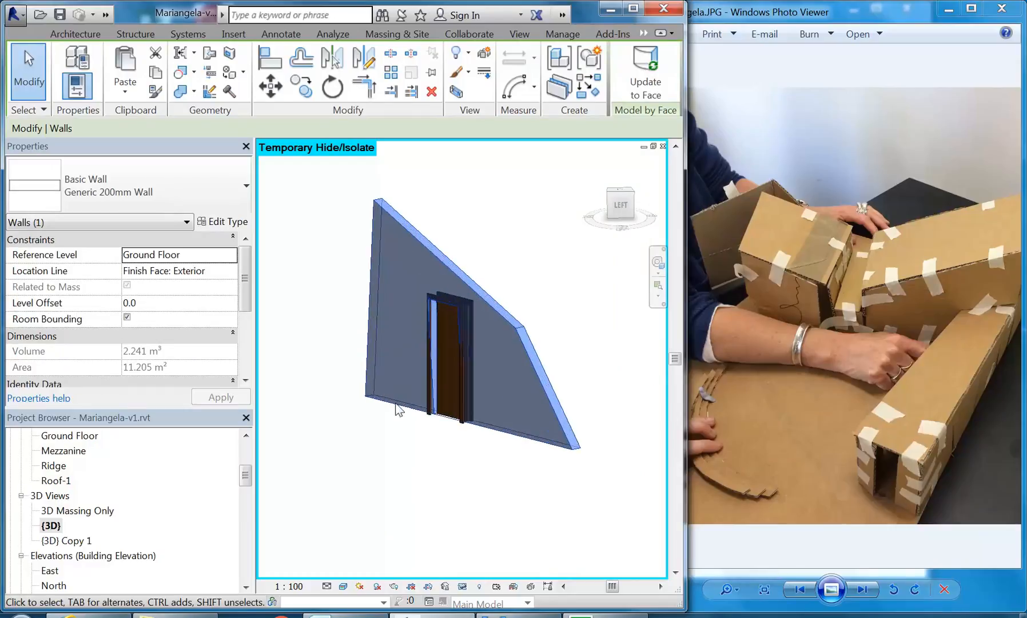
pyautogui.keyDown('shift'); pyautogui.moveTo(424, 474); pyautogui.dragTo(525, 468, button='middle'); pyautogui.keyUp('shift')
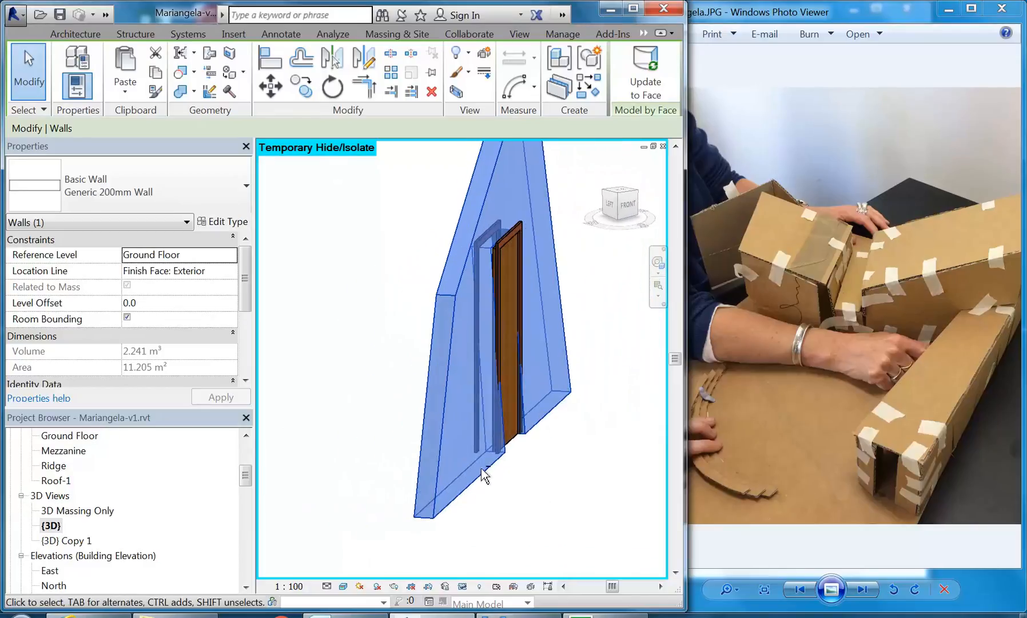
pyautogui.click(175, 178)
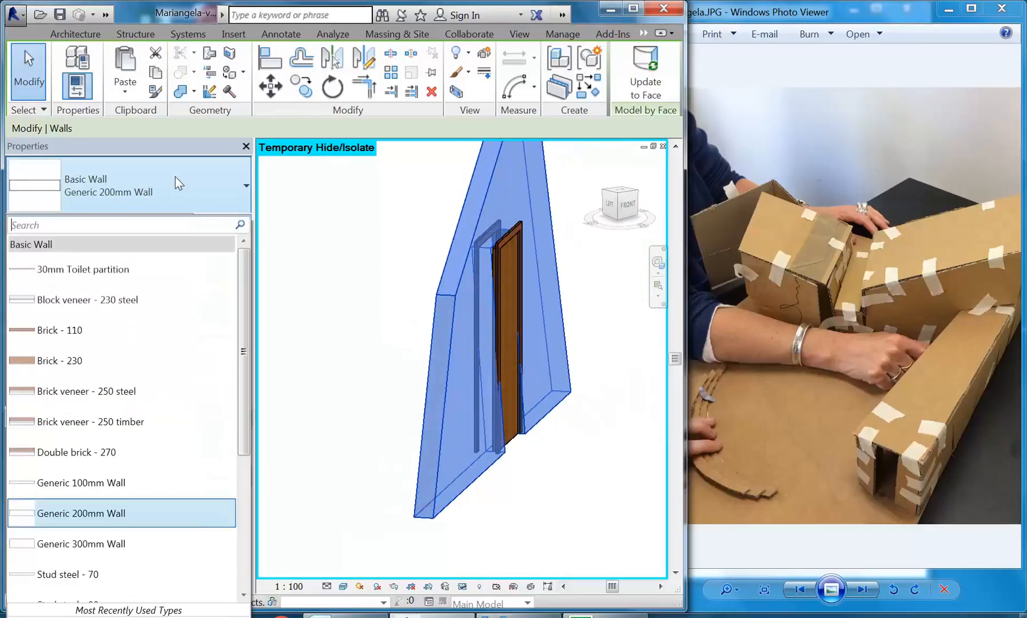
pyautogui.scroll(-3, 103, 400)
pyautogui.click(90, 353)
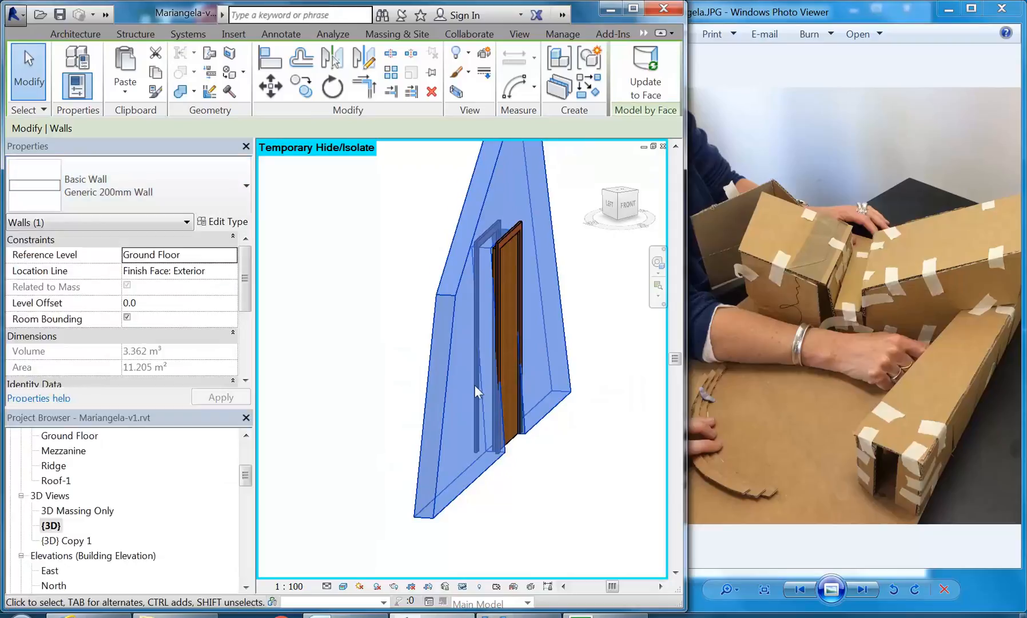
pyautogui.click(522, 469)
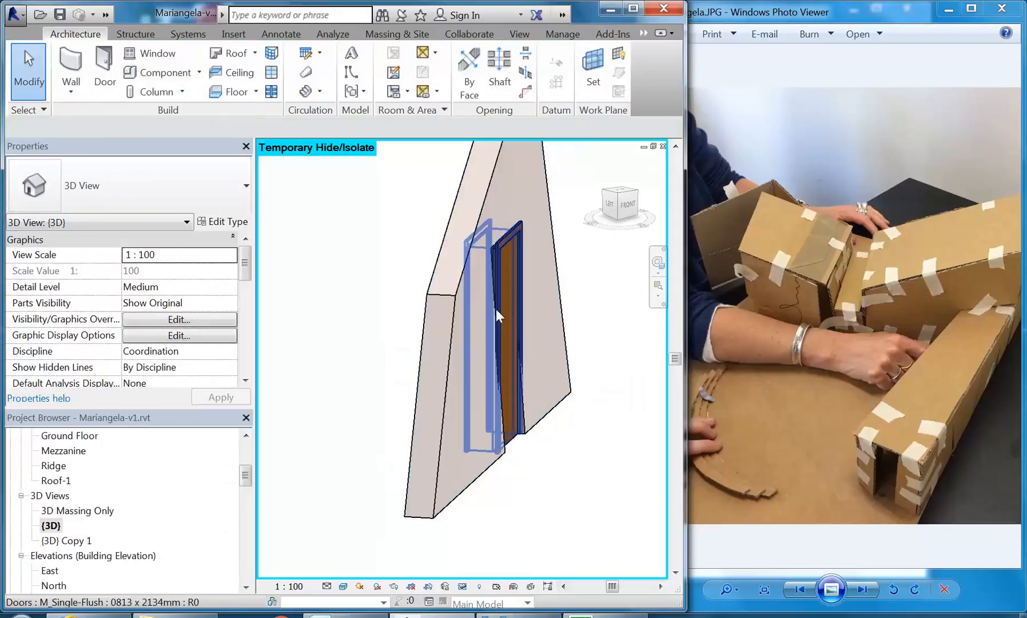
# - Load the CC_Single-Flush-No-Architrave family from the Revit Library's Doors folder and apply its 0762 x 2032mm type to the slanted wall's door
pyautogui.keyDown('shift'); pyautogui.moveTo(499, 275); pyautogui.dragTo(475, 311, button='middle'); pyautogui.keyUp('shift')
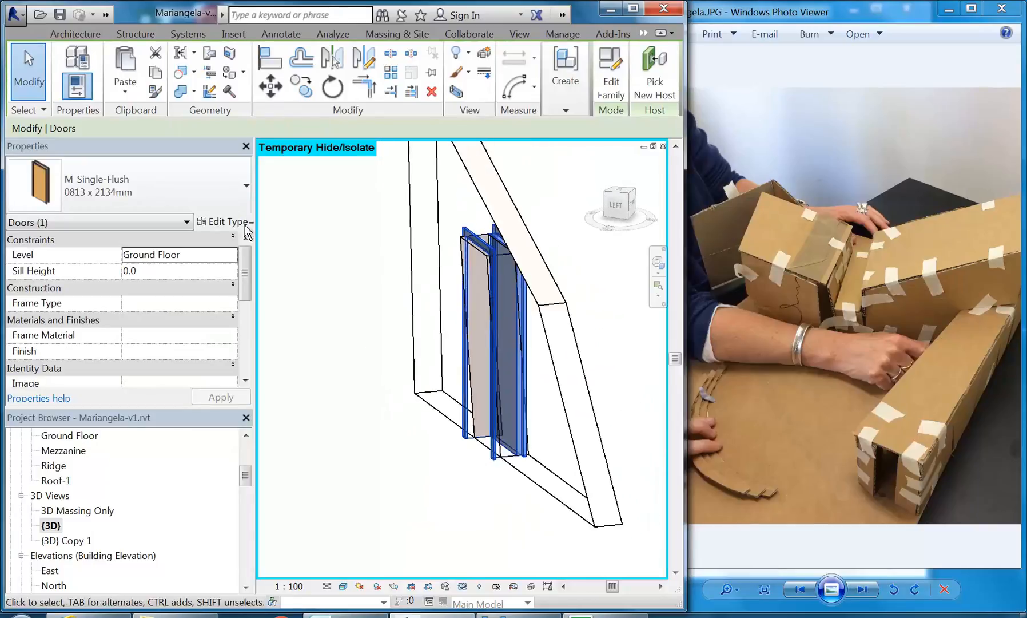
pyautogui.click(142, 174)
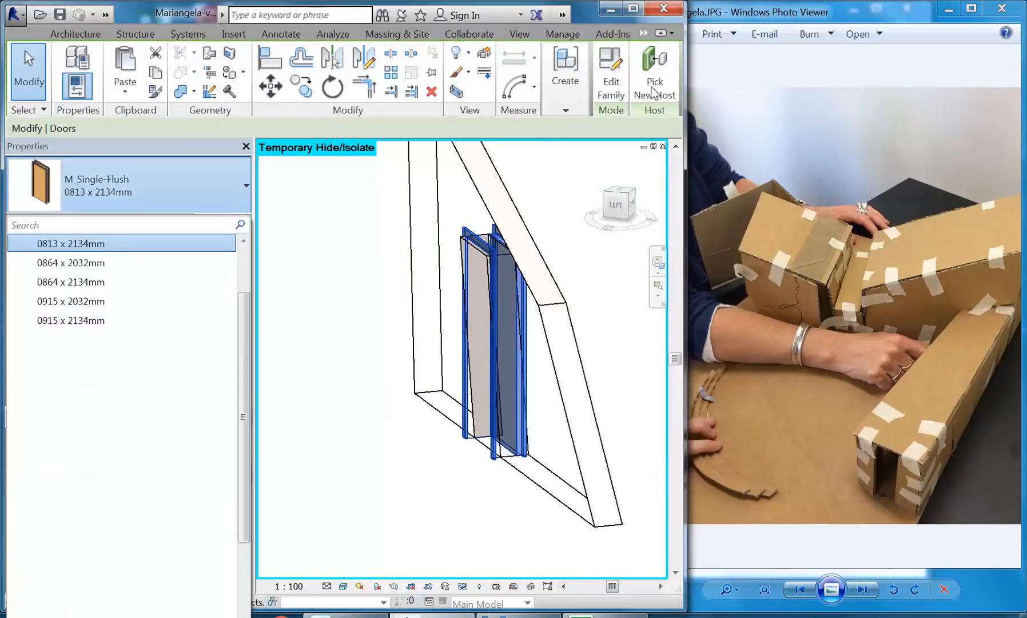
pyautogui.click(559, 138)
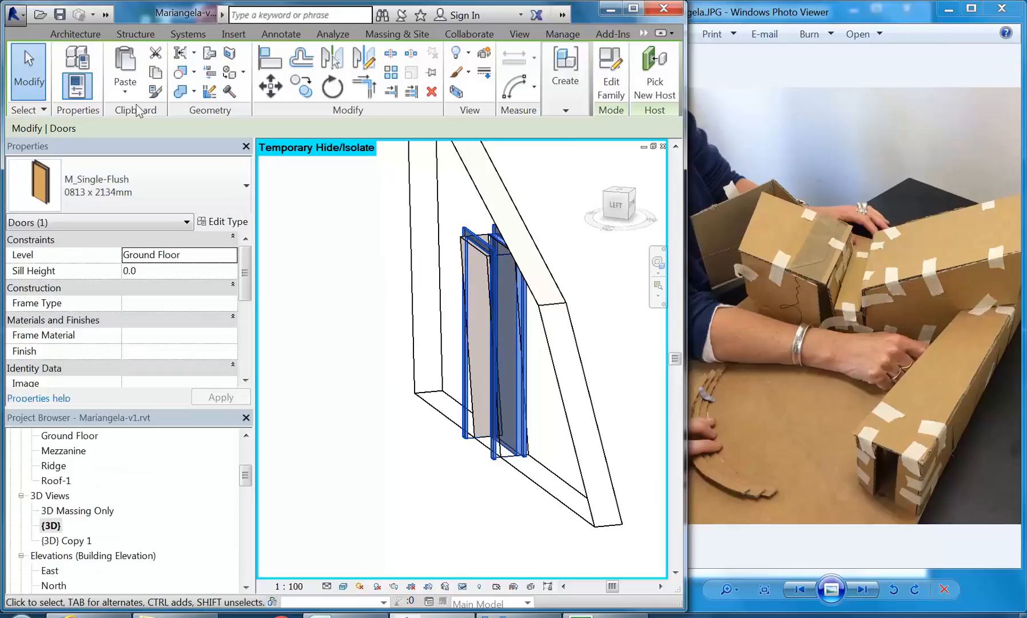
pyautogui.click(224, 221)
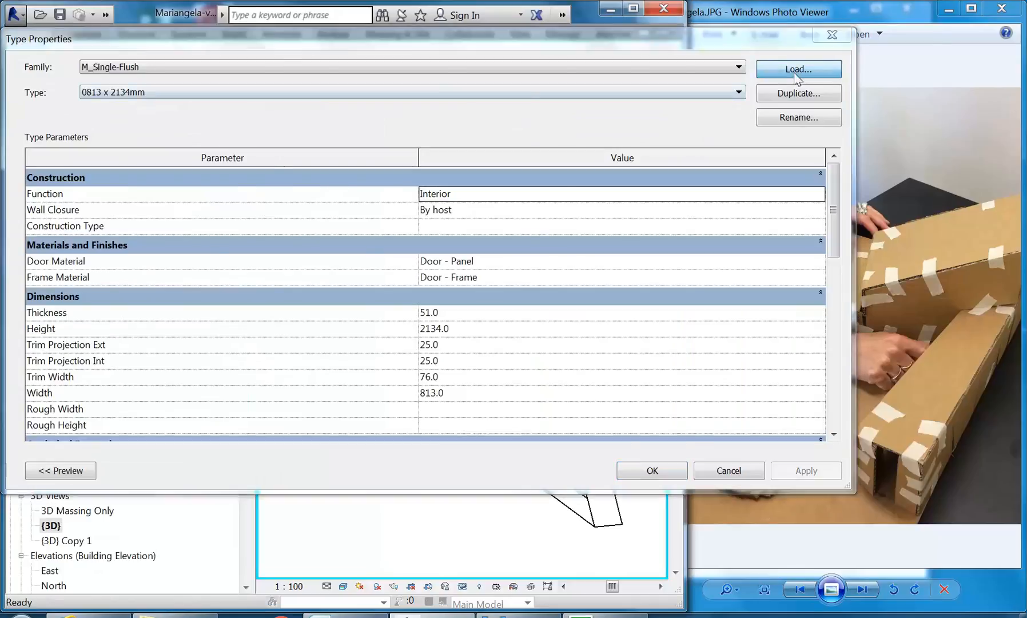
pyautogui.click(794, 72)
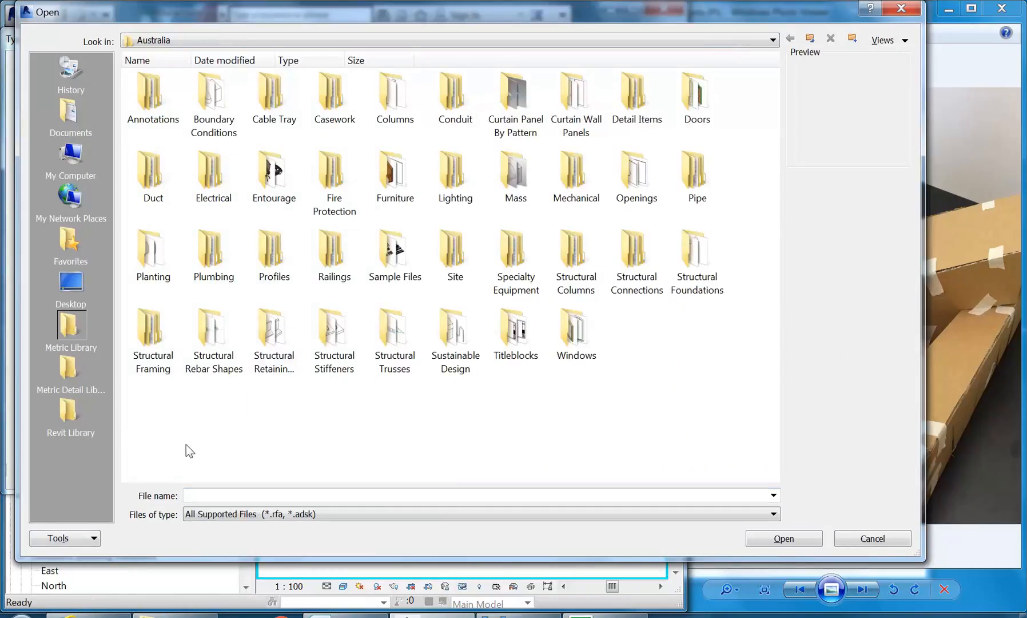
pyautogui.click(70, 414)
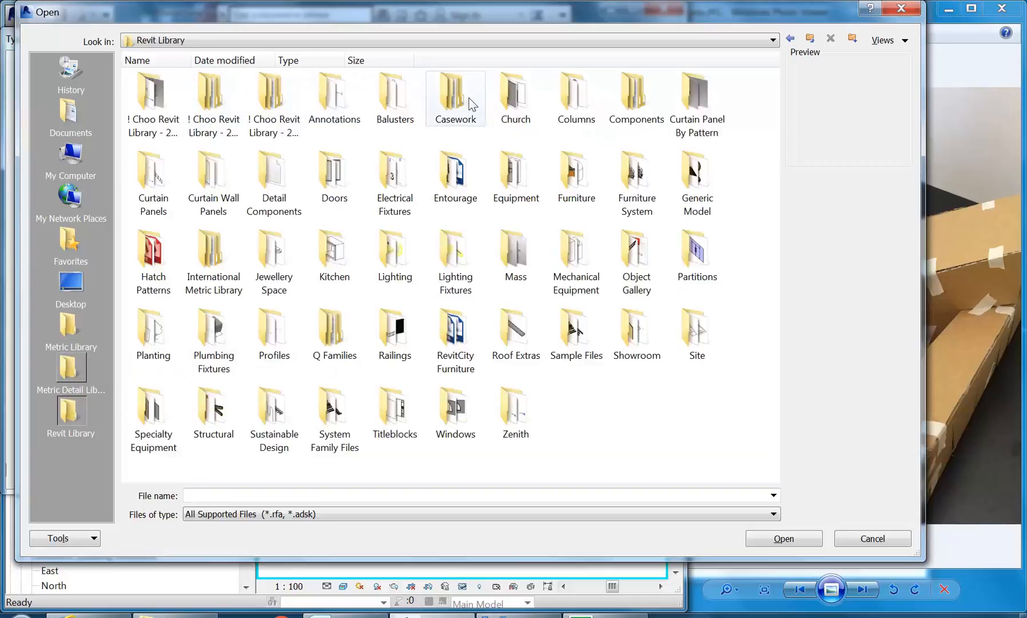
pyautogui.doubleClick(335, 172)
pyautogui.click(273, 172)
pyautogui.click(219, 179)
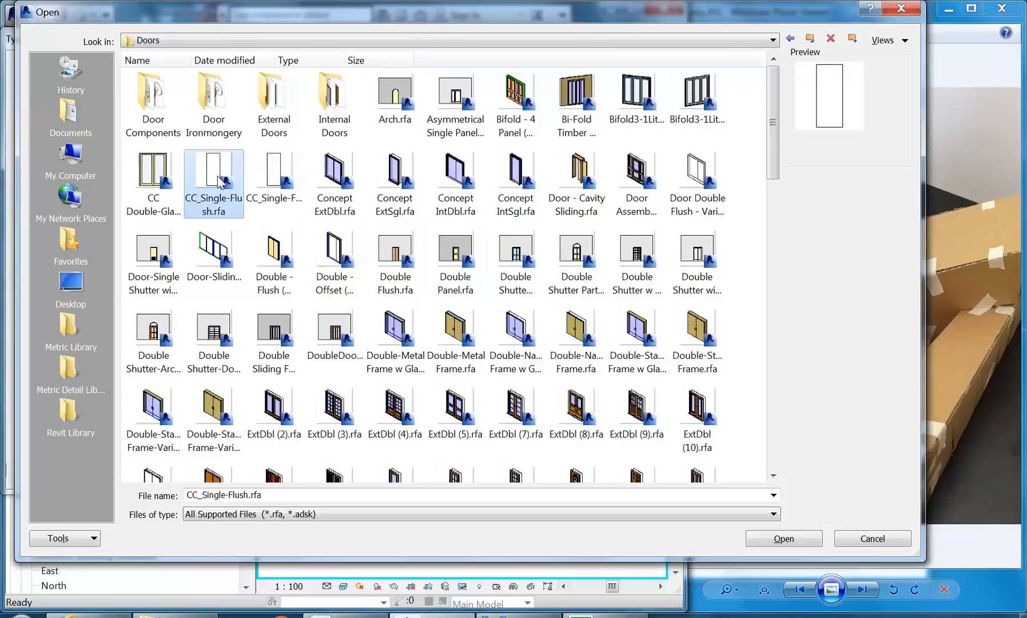
pyautogui.click(285, 178)
pyautogui.doubleClick(302, 192)
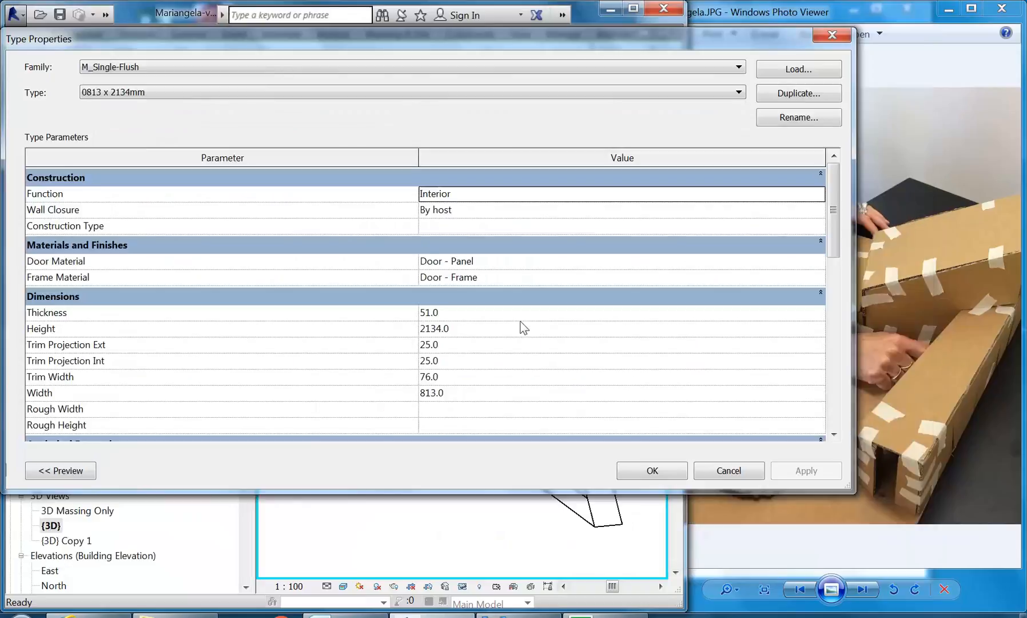
pyautogui.click(653, 471)
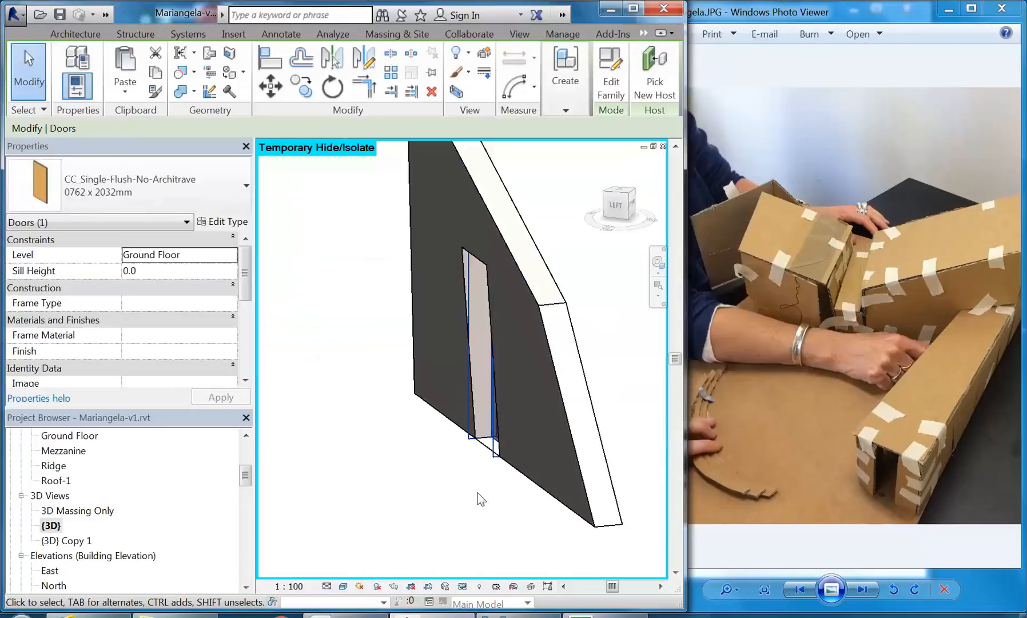
# - Examine from both sides how the architrave-free door panel and its opening sit in the slanted wall
pyautogui.click(486, 484)
pyautogui.keyDown('shift'); pyautogui.moveTo(492, 478); pyautogui.dragTo(373, 491, button='middle'); pyautogui.keyUp('shift')
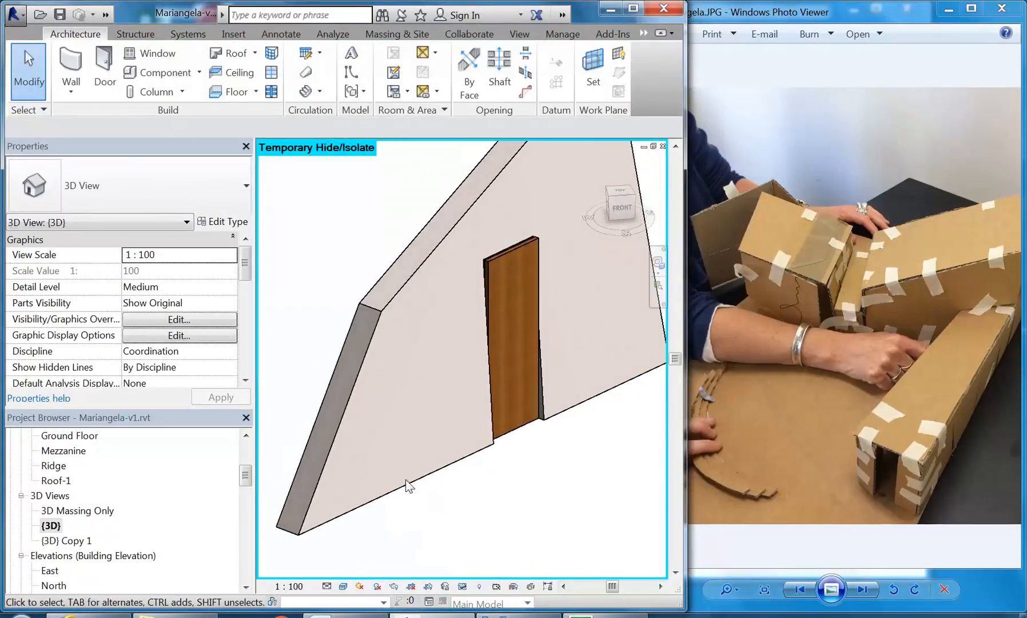
pyautogui.click(496, 260)
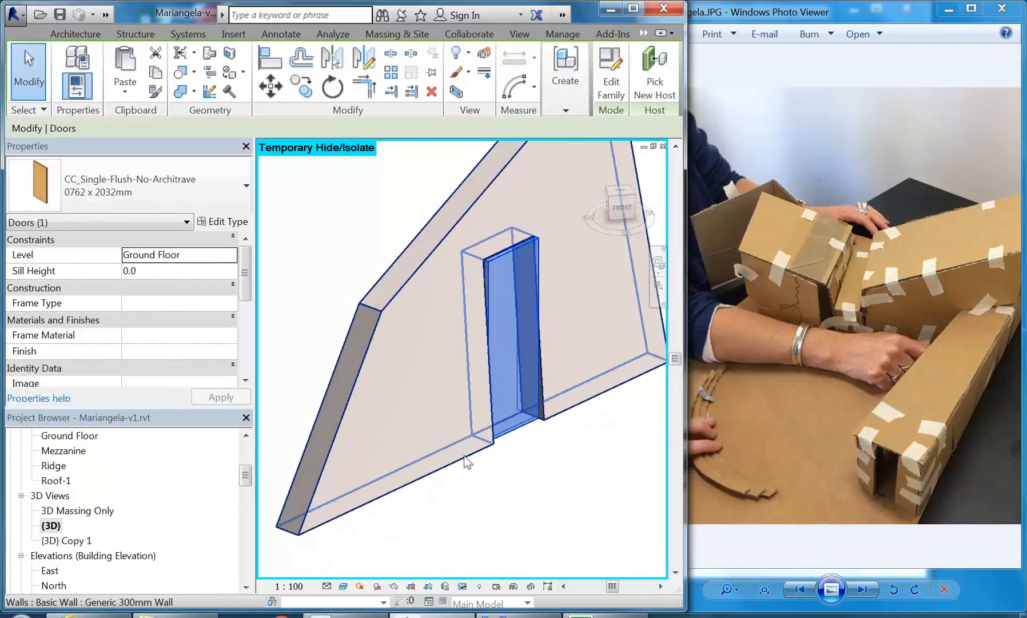
pyautogui.click(467, 462)
pyautogui.keyDown('shift'); pyautogui.moveTo(344, 408); pyautogui.dragTo(557, 374, button='middle'); pyautogui.keyUp('shift')
pyautogui.click(452, 506)
pyautogui.keyDown('shift'); pyautogui.moveTo(384, 473); pyautogui.dragTo(232, 547, button='middle'); pyautogui.keyUp('shift')
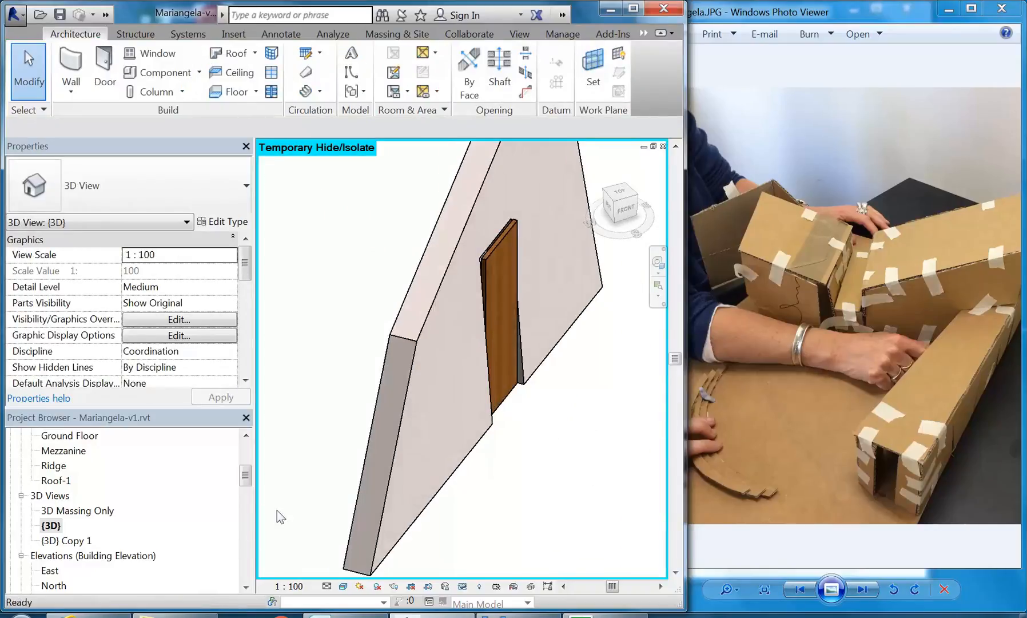
pyautogui.keyDown('shift'); pyautogui.moveTo(501, 460); pyautogui.dragTo(533, 447, button='middle'); pyautogui.keyUp('shift')
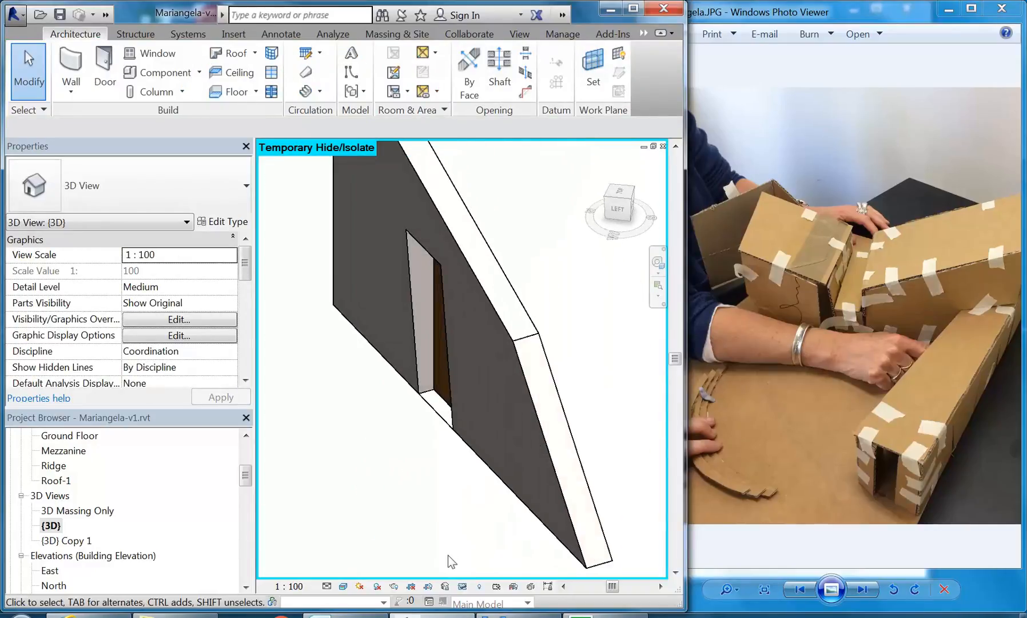
# - Reset the temporary isolation in the {3D} view to bring the rest of the building back
pyautogui.click(461, 587)
pyautogui.click(481, 569)
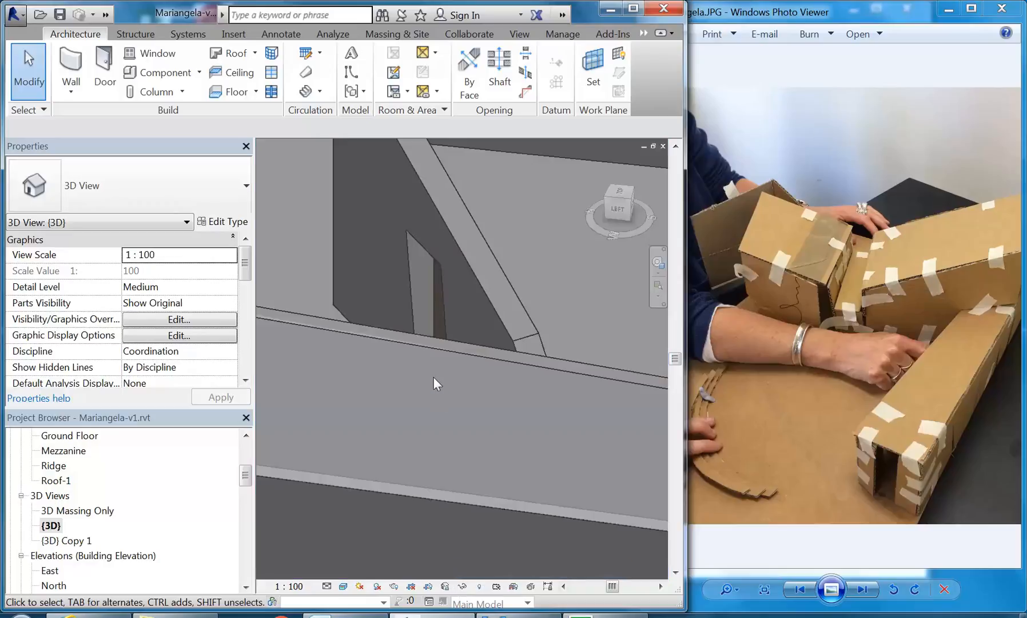
pyautogui.scroll(-3, 433, 377)
pyautogui.keyDown('shift'); pyautogui.moveTo(500, 401); pyautogui.dragTo(397, 392, button='middle'); pyautogui.keyUp('shift')
pyautogui.moveTo(533, 418); pyautogui.dragTo(385, 366, button='middle')
# - Open the 3D Massing Only view and start editing the slanted surface mass in place
pyautogui.doubleClick(93, 511)
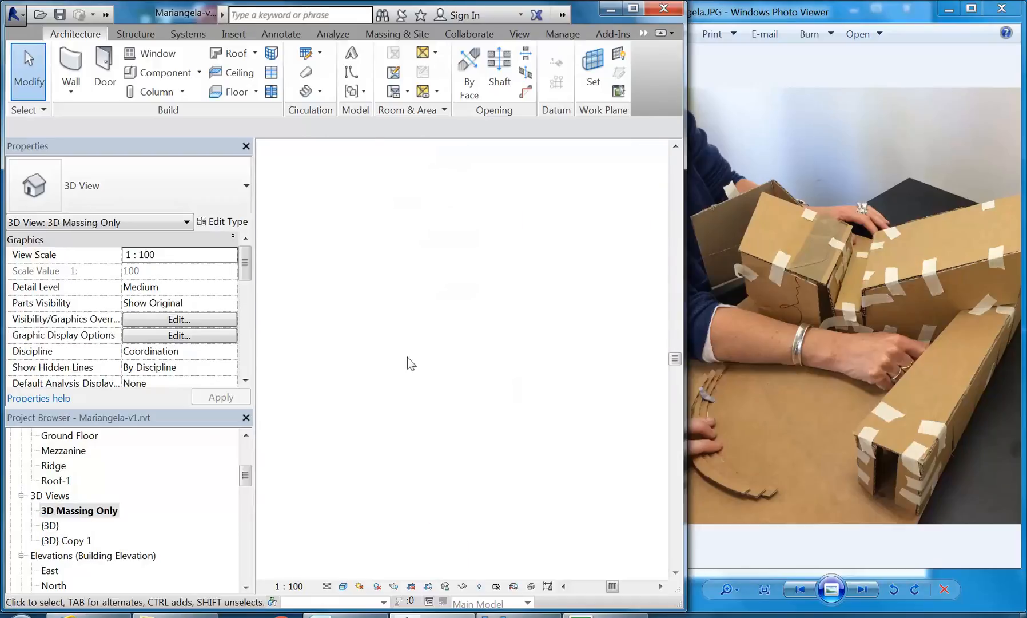
pyautogui.click(429, 362)
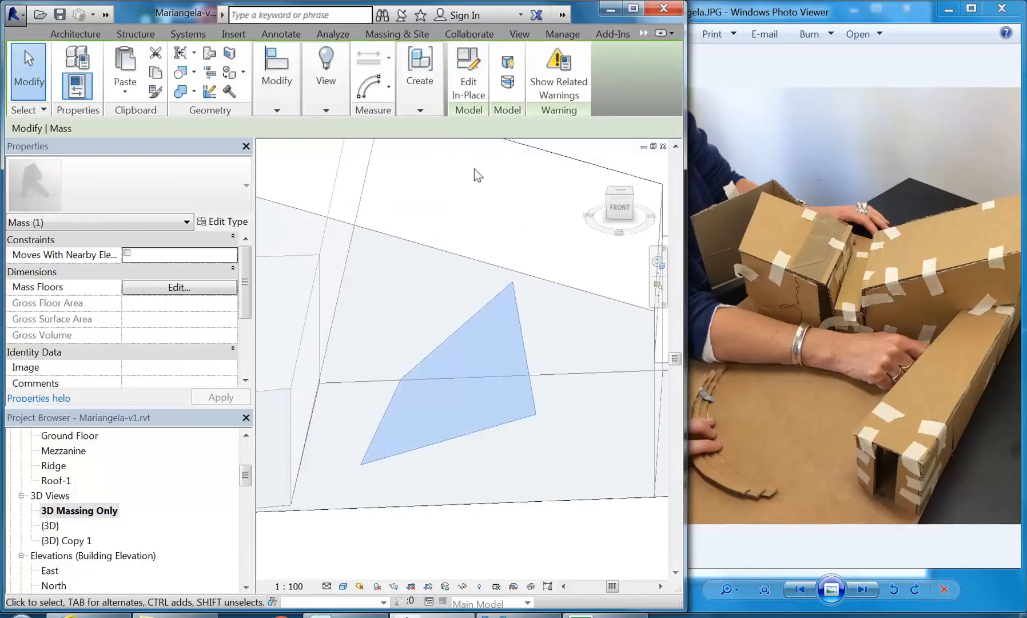
pyautogui.click(464, 72)
pyautogui.keyDown('shift'); pyautogui.moveTo(547, 339); pyautogui.dragTo(479, 394, button='middle'); pyautogui.keyUp('shift')
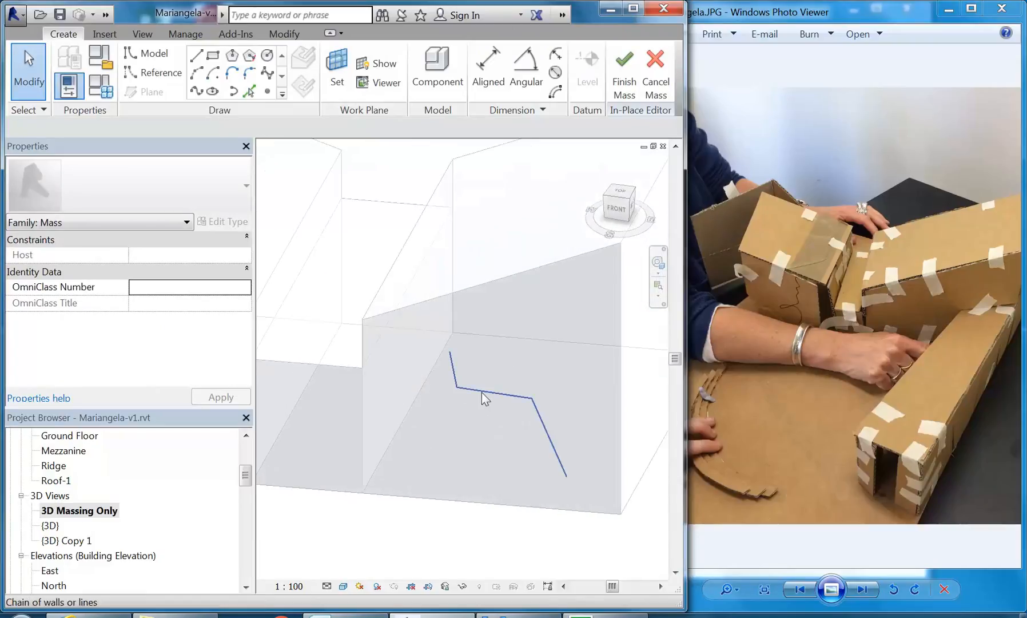
# - Create a surface form from the three-segment line chain on the Ground Floor level
pyautogui.click(481, 392)
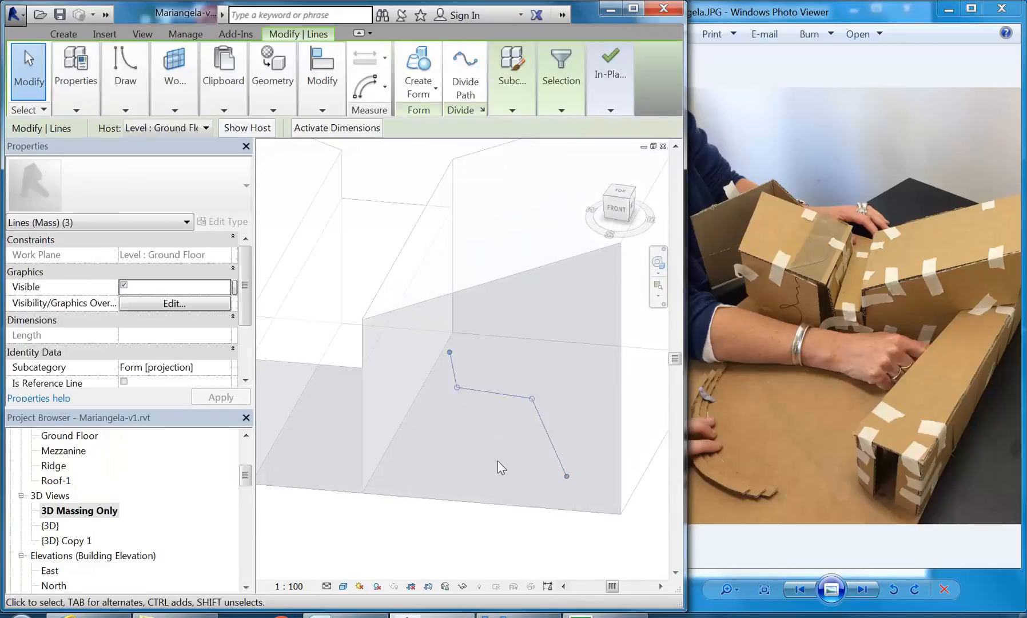
pyautogui.click(418, 67)
pyautogui.moveTo(472, 327)
pyautogui.keyDown('shift'); pyautogui.mouseDown(button='middle')
pyautogui.moveTo(498, 345)
pyautogui.moveTo(470, 344)
pyautogui.moveTo(483, 331)
pyautogui.mouseUp(button='middle'); pyautogui.keyUp('shift')
pyautogui.scroll(2, 559, 360)
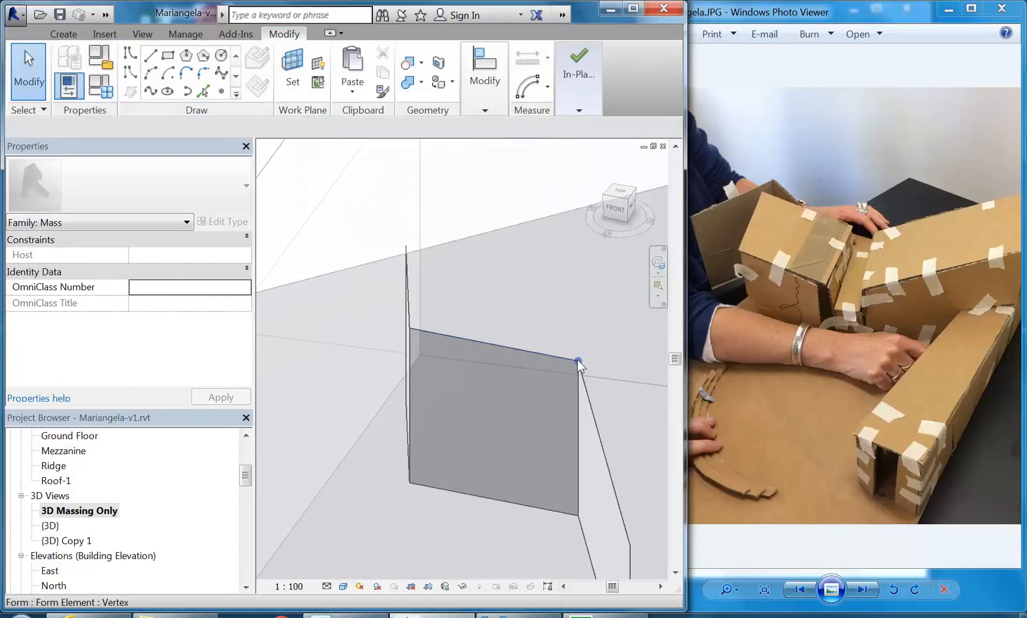
# - Raise the upper vertex at the bend next to the zigzag surface's long segment
pyautogui.click(577, 362)
pyautogui.keyDown('shift'); pyautogui.moveTo(578, 360); pyautogui.dragTo(420, 440, button='middle'); pyautogui.keyUp('shift')
pyautogui.moveTo(499, 368); pyautogui.dragTo(499, 368)
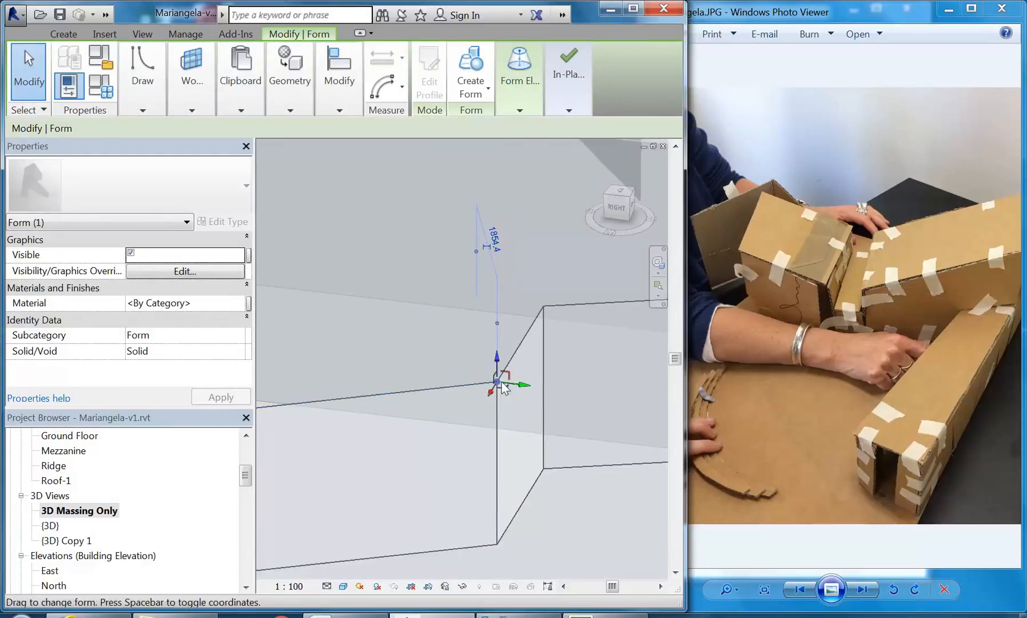
pyautogui.moveTo(496, 369); pyautogui.dragTo(493, 314)
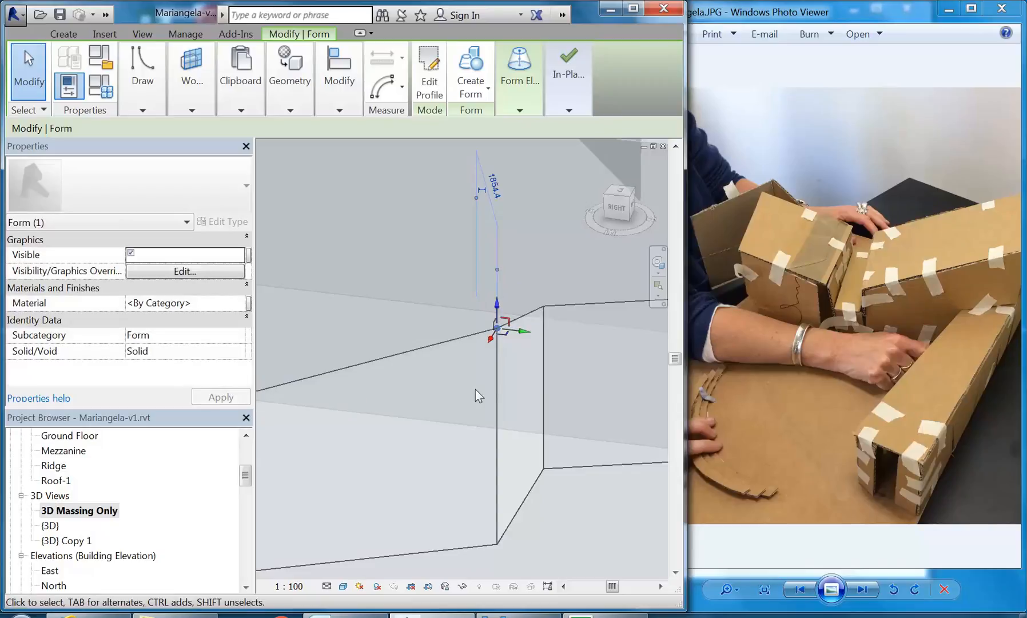
# - Lower the upper vertex at the free end of the zigzag surface's long segment
pyautogui.keyDown('shift'); pyautogui.moveTo(448, 397); pyautogui.dragTo(544, 434, button='middle'); pyautogui.keyUp('shift')
pyautogui.click(364, 492)
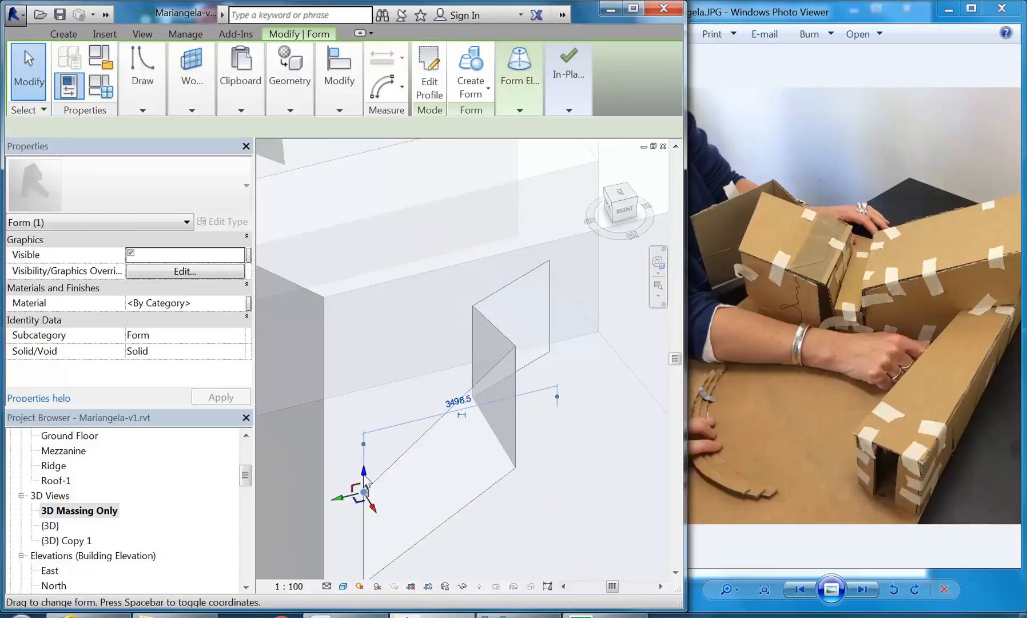
pyautogui.moveTo(366, 484); pyautogui.dragTo(365, 512)
pyautogui.click(448, 496)
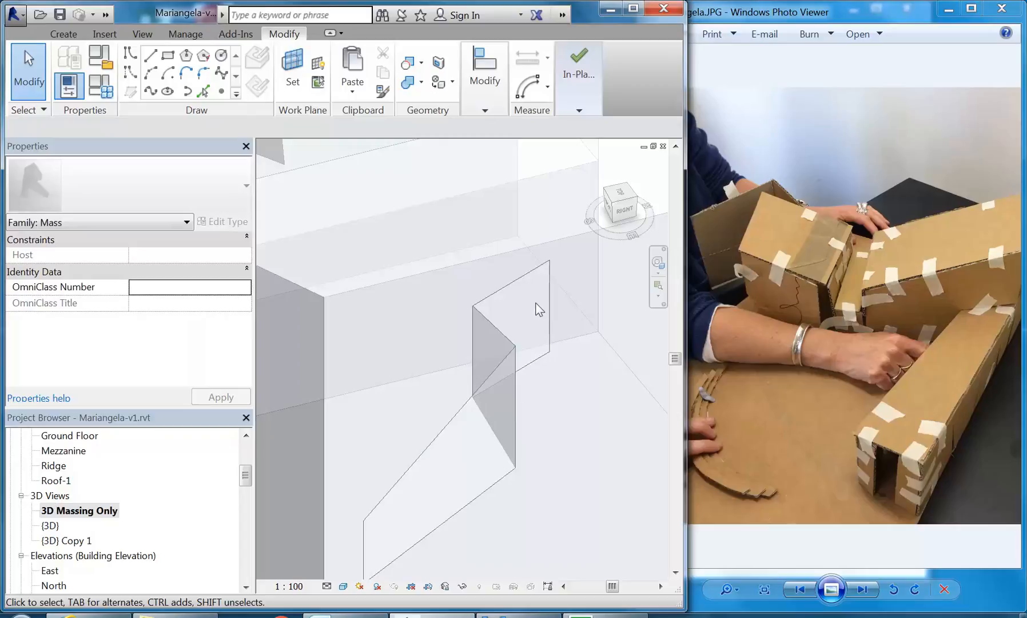
# - Lower the upper vertex at the free end of the zigzag surface's short segment
pyautogui.click(549, 261)
pyautogui.moveTo(555, 312); pyautogui.dragTo(539, 328, button='middle')
pyautogui.moveTo(531, 255); pyautogui.dragTo(532, 335)
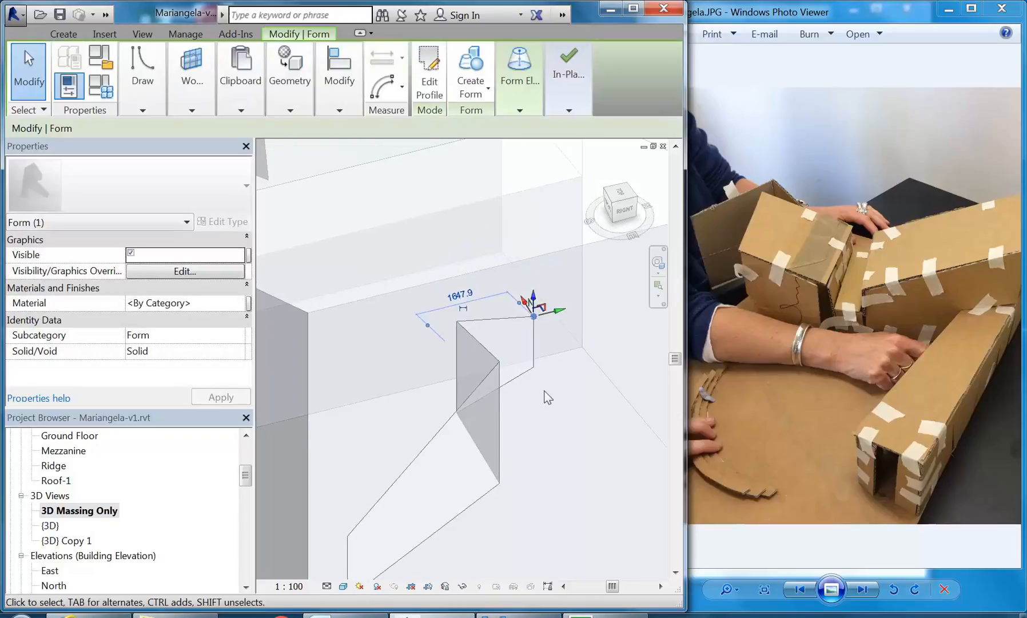
pyautogui.click(541, 426)
# - Shift the short segment's upper end vertex horizontally so that this part of the surface slants
pyautogui.moveTo(541, 427)
pyautogui.keyDown('shift'); pyautogui.mouseDown(button='middle')
pyautogui.moveTo(509, 448)
pyautogui.moveTo(604, 361)
pyautogui.moveTo(614, 374)
pyautogui.moveTo(563, 385)
pyautogui.moveTo(585, 420)
pyautogui.moveTo(552, 429)
pyautogui.mouseUp(button='middle'); pyautogui.keyUp('shift')
pyautogui.click(605, 346)
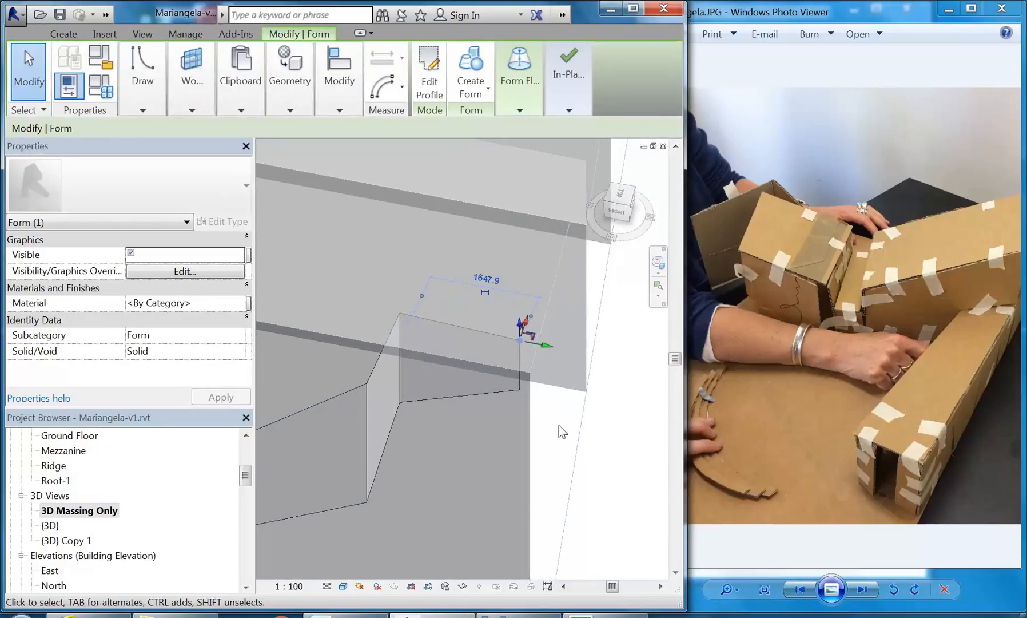
pyautogui.keyDown('shift'); pyautogui.moveTo(544, 349); pyautogui.dragTo(495, 380, button='middle'); pyautogui.keyUp('shift')
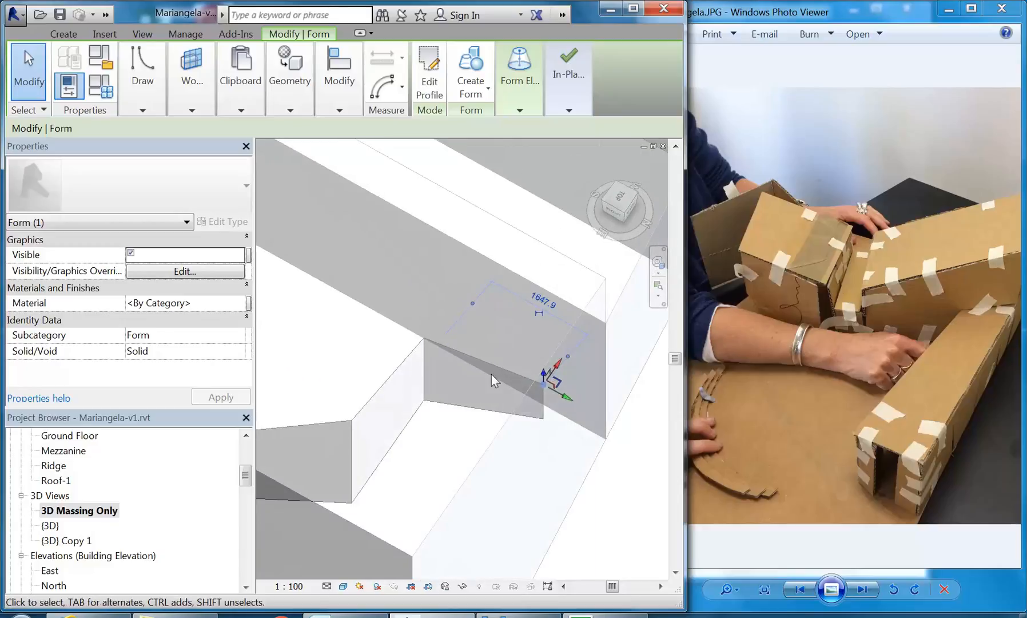
pyautogui.moveTo(551, 367); pyautogui.dragTo(513, 430)
pyautogui.press('Escape')
pyautogui.keyDown('shift'); pyautogui.moveTo(470, 452); pyautogui.dragTo(482, 417, button='middle'); pyautogui.keyUp('shift')
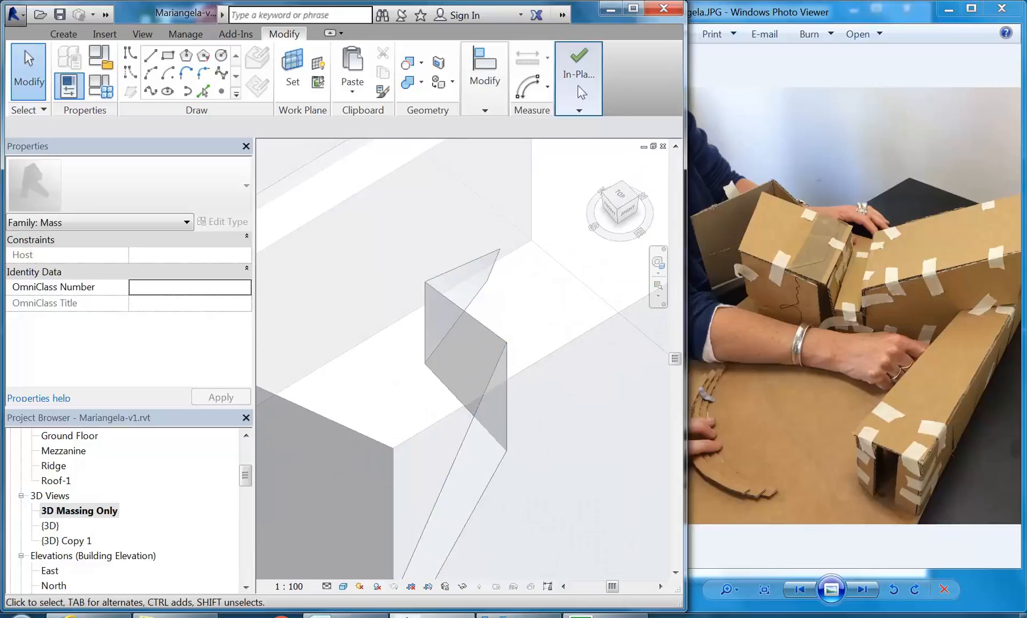
# - Finish the in-place mass with the reshaped zigzag surface and return to the {3D} view
pyautogui.moveTo(582, 92)
pyautogui.click(567, 140)
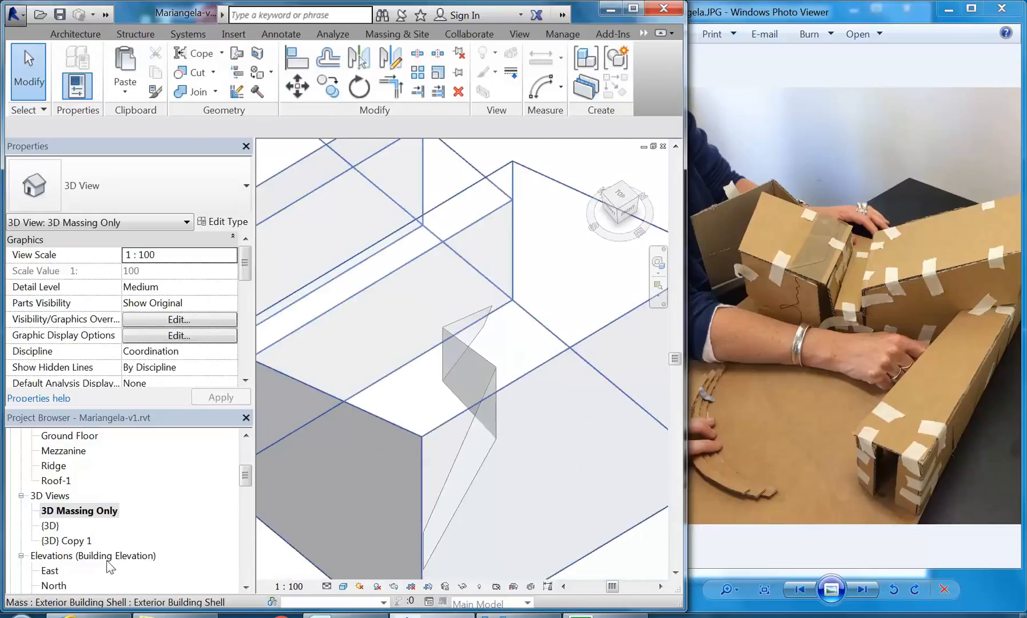
pyautogui.doubleClick(51, 525)
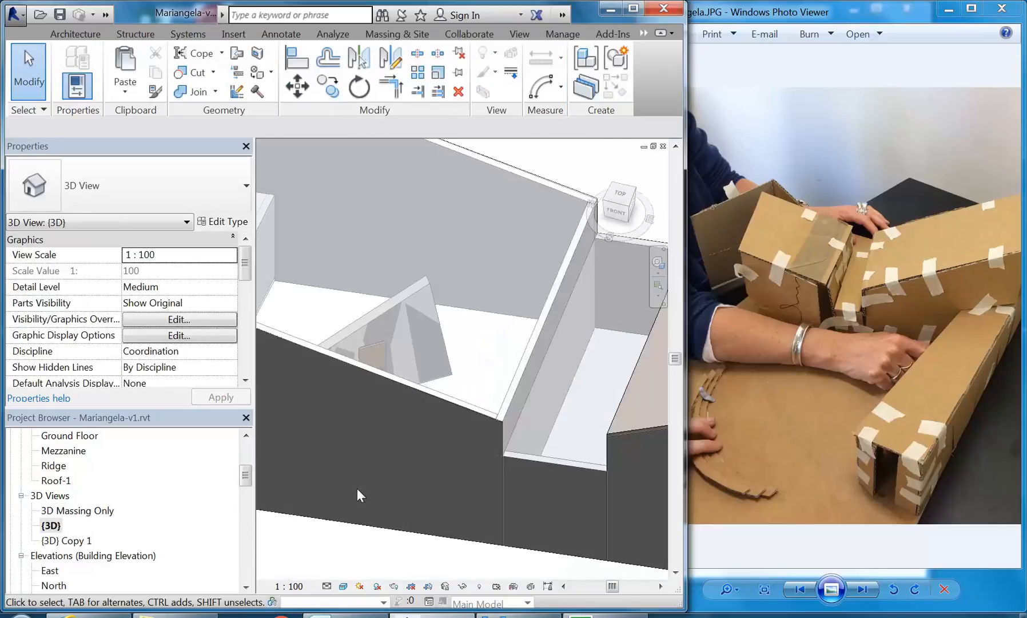
pyautogui.scroll(-2, 439, 442)
pyautogui.moveTo(439, 442); pyautogui.dragTo(276, 371, button='middle')
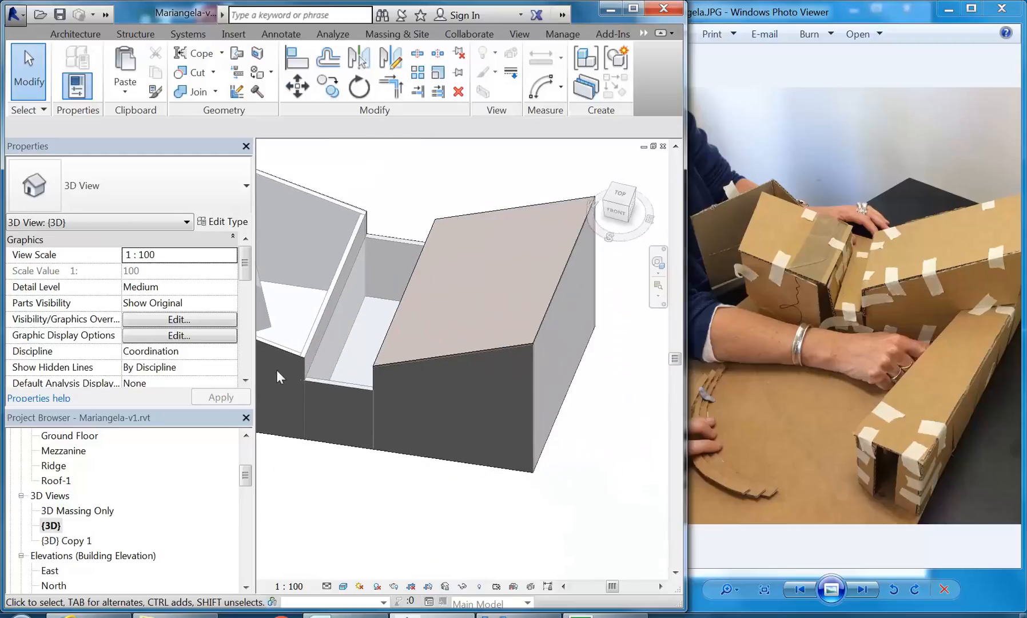
# - Display the 3D view as a wireframe and temporarily isolate the zigzag in-place mass
pyautogui.click(330, 586)
pyautogui.click(378, 484)
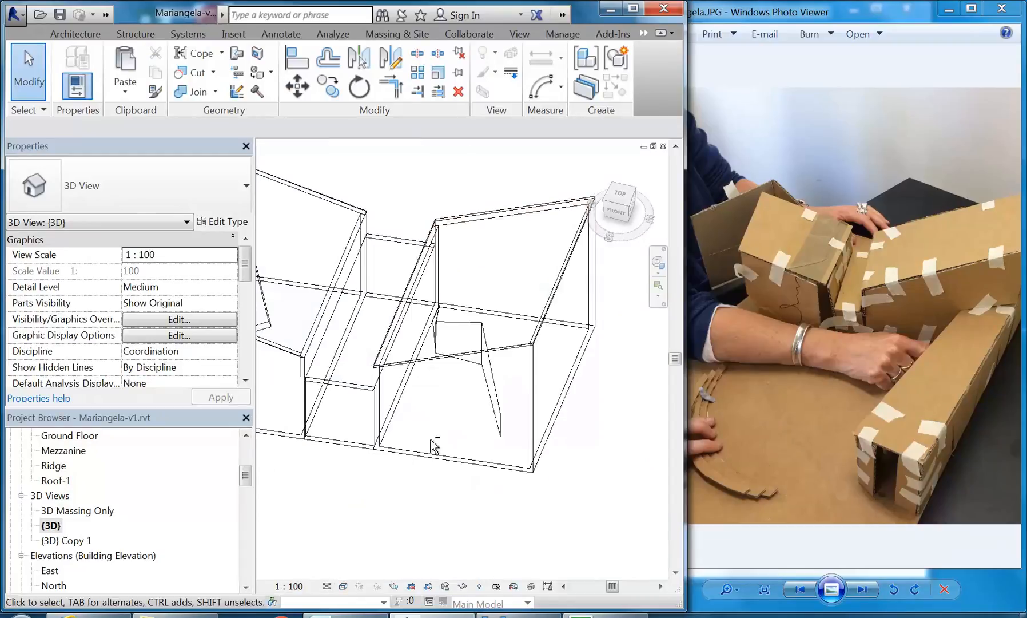
pyautogui.keyDown('shift'); pyautogui.moveTo(433, 447); pyautogui.dragTo(450, 431, button='middle'); pyautogui.keyUp('shift')
pyautogui.click(460, 435)
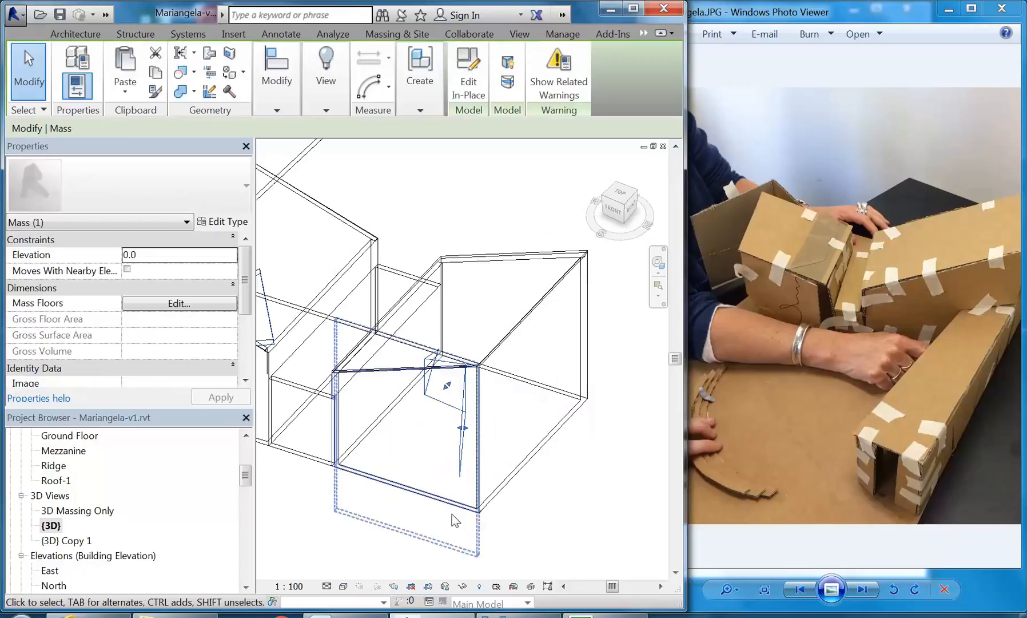
pyautogui.click(462, 587)
pyautogui.click(498, 531)
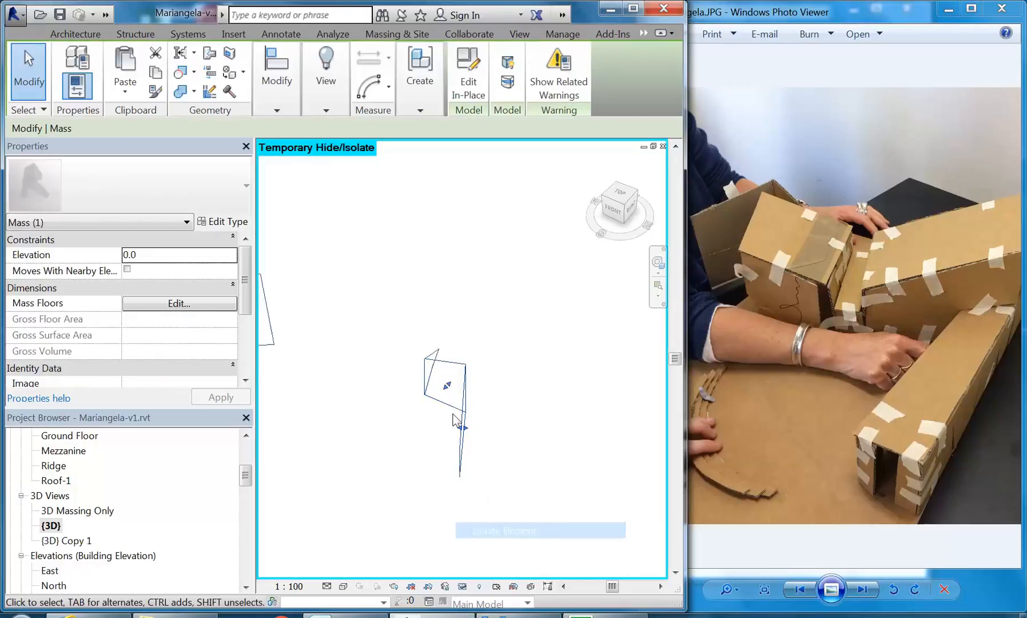
pyautogui.click(425, 444)
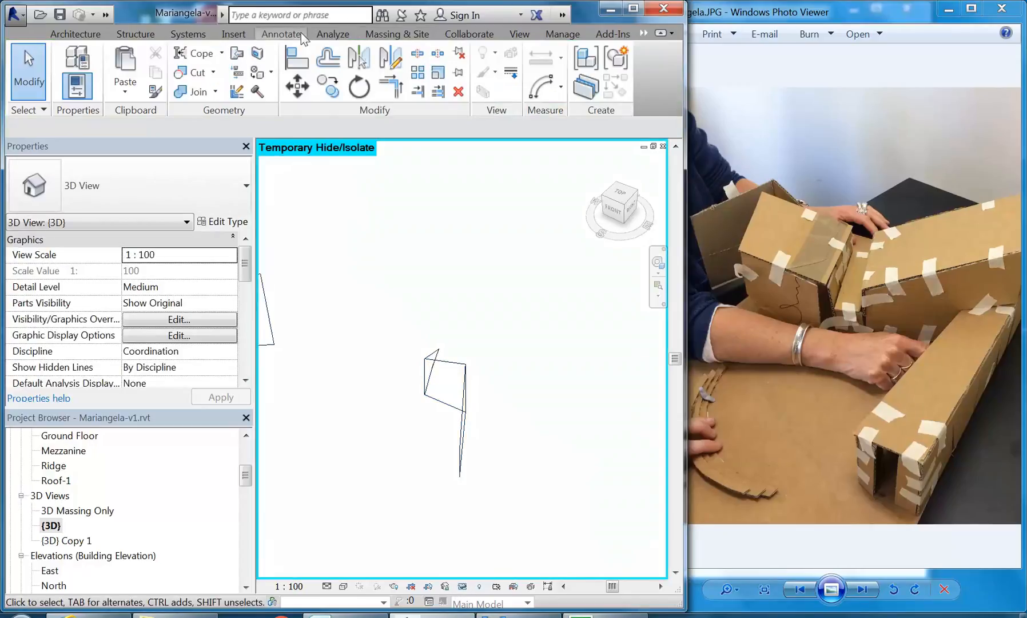
# - Create Generic 200mm walls by face on the two outer segments of the zigzag mass
pyautogui.click(397, 33)
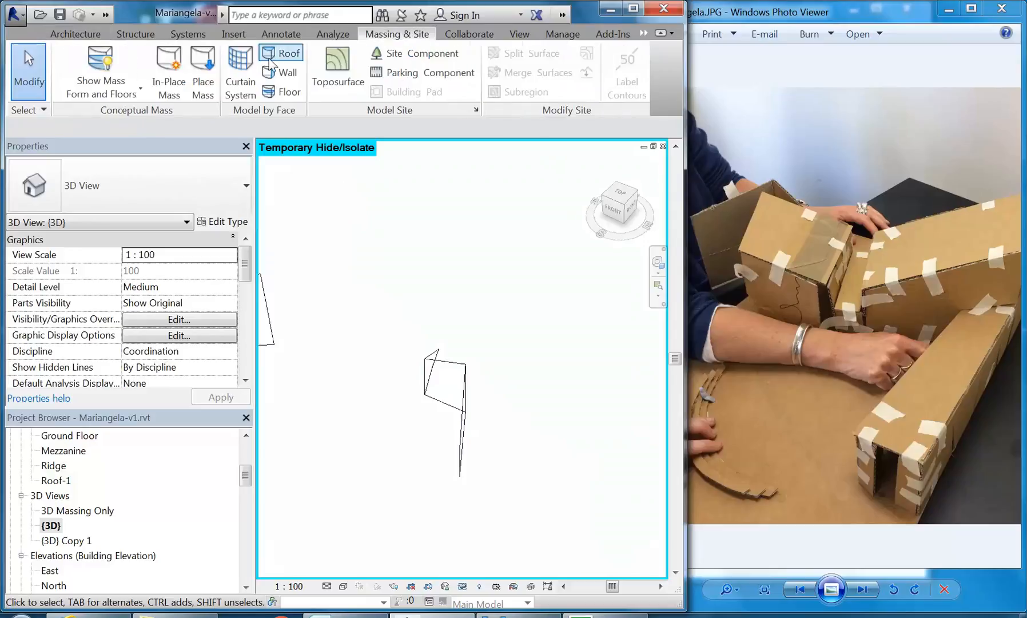
pyautogui.click(349, 95)
pyautogui.keyDown('shift'); pyautogui.moveTo(461, 419); pyautogui.dragTo(389, 454, button='middle'); pyautogui.keyUp('shift')
pyautogui.moveTo(389, 455); pyautogui.dragTo(466, 337, button='middle')
pyautogui.scroll(3, 443, 375)
pyautogui.click(444, 381)
pyautogui.keyDown('shift'); pyautogui.moveTo(445, 382); pyautogui.dragTo(489, 293, button='middle'); pyautogui.keyUp('shift')
pyautogui.scroll(1, 489, 293)
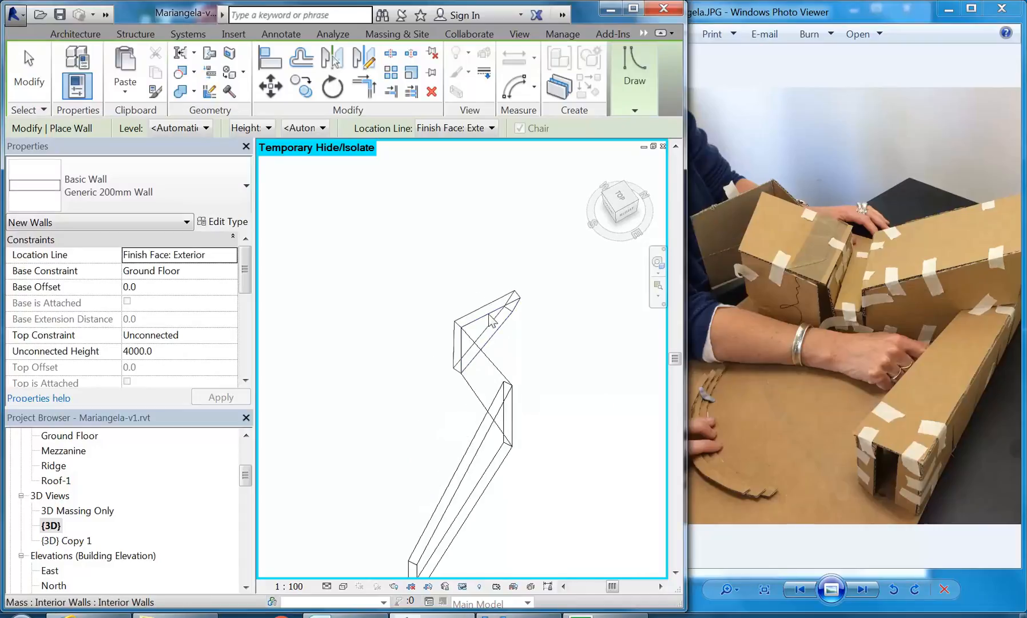
pyautogui.keyDown('shift'); pyautogui.moveTo(442, 382); pyautogui.dragTo(406, 347, button='middle'); pyautogui.keyUp('shift')
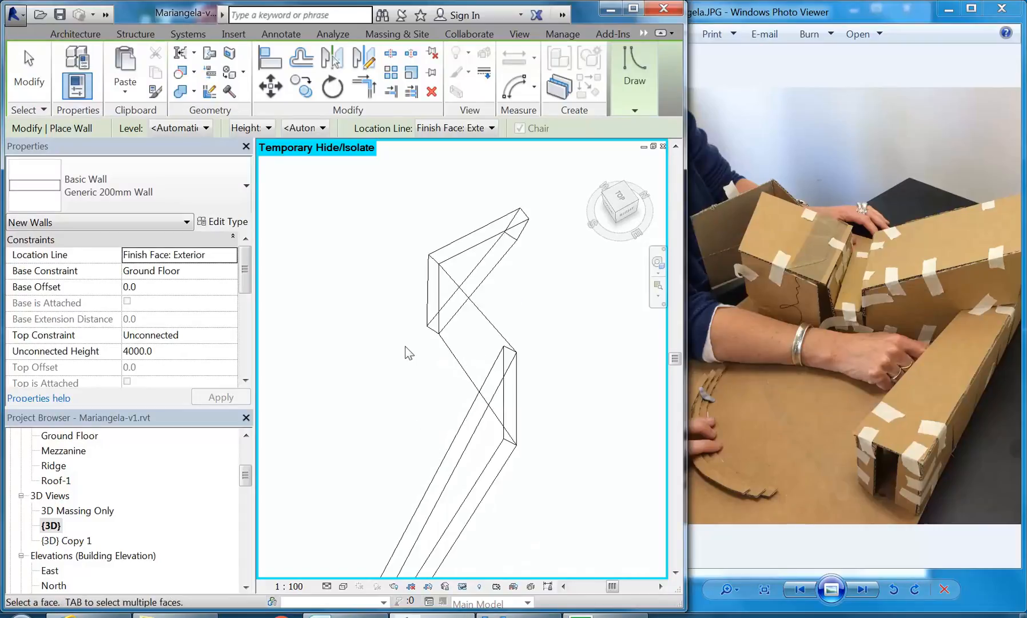
pyautogui.click(630, 98)
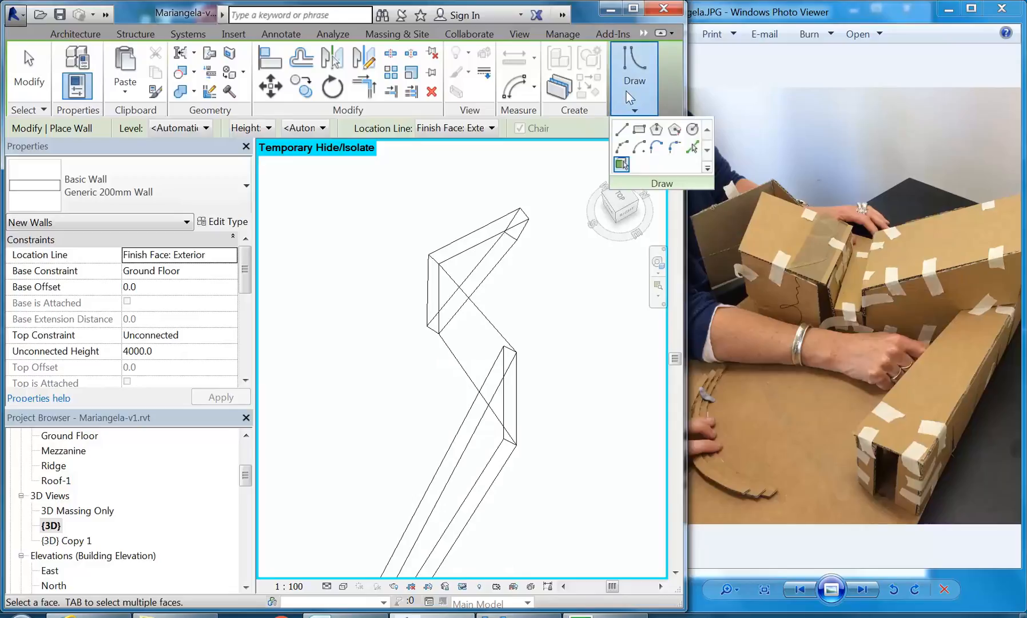
pyautogui.rightClick(375, 225)
pyautogui.click(391, 236)
pyautogui.rightClick(392, 236)
pyautogui.click(417, 262)
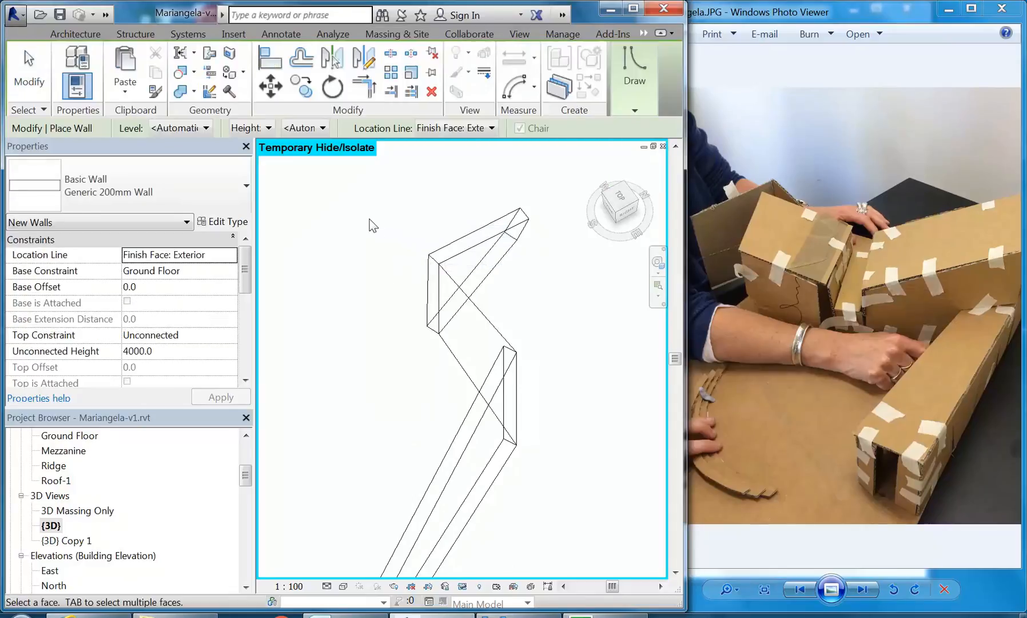
pyautogui.scroll(-1, 477, 380)
pyautogui.moveTo(478, 380); pyautogui.dragTo(478, 357, button='middle')
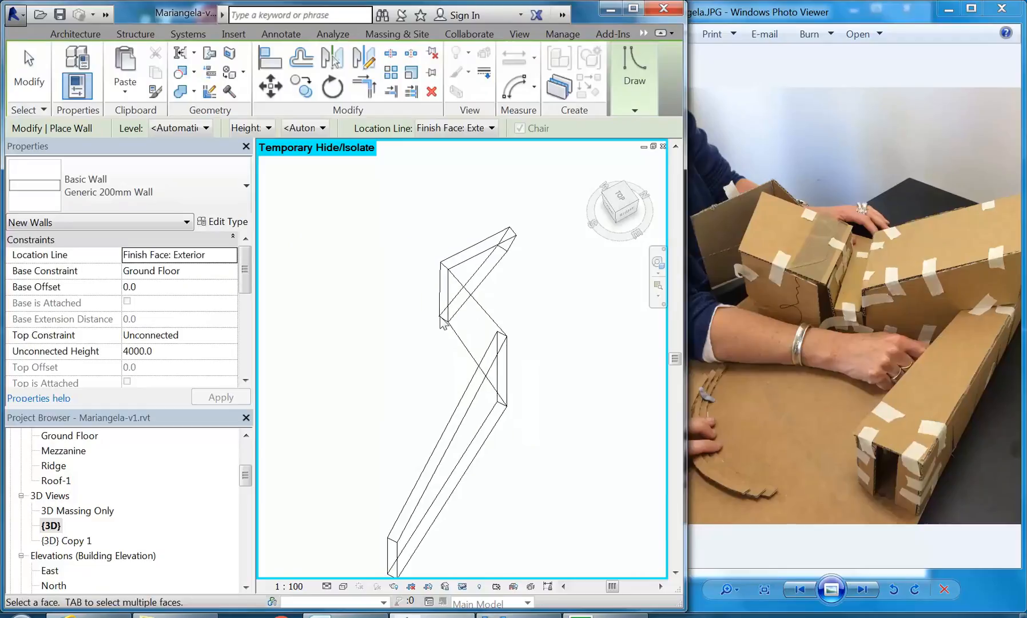
pyautogui.rightClick(407, 242)
pyautogui.click(417, 250)
pyautogui.rightClick(417, 250)
pyautogui.click(426, 259)
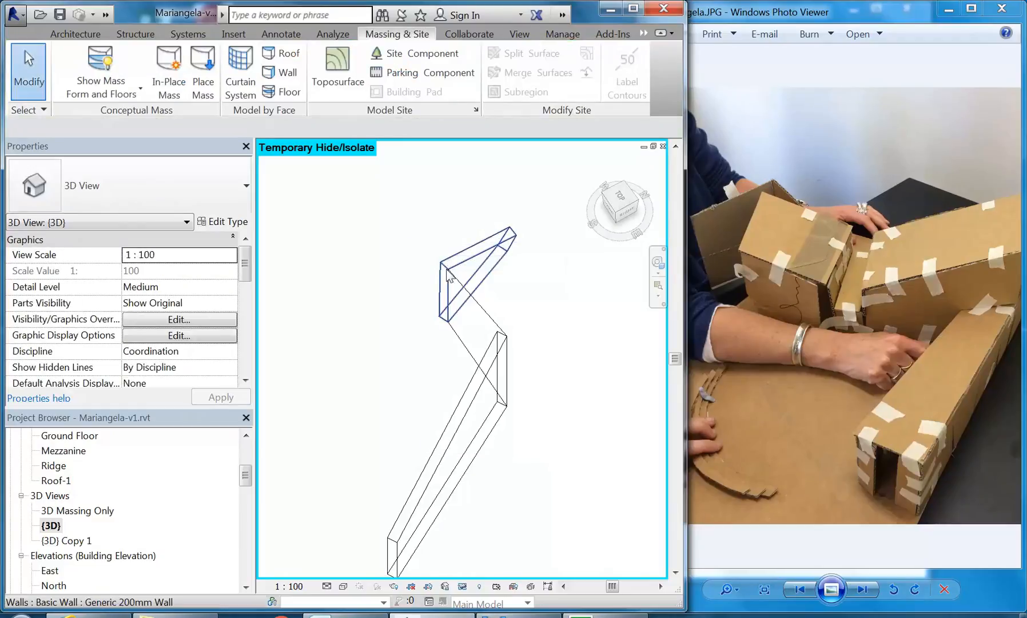
# - Change both walls on the zigzag mass to the Generic 100mm Wall type
pyautogui.click(450, 278)
pyautogui.click(450, 417)
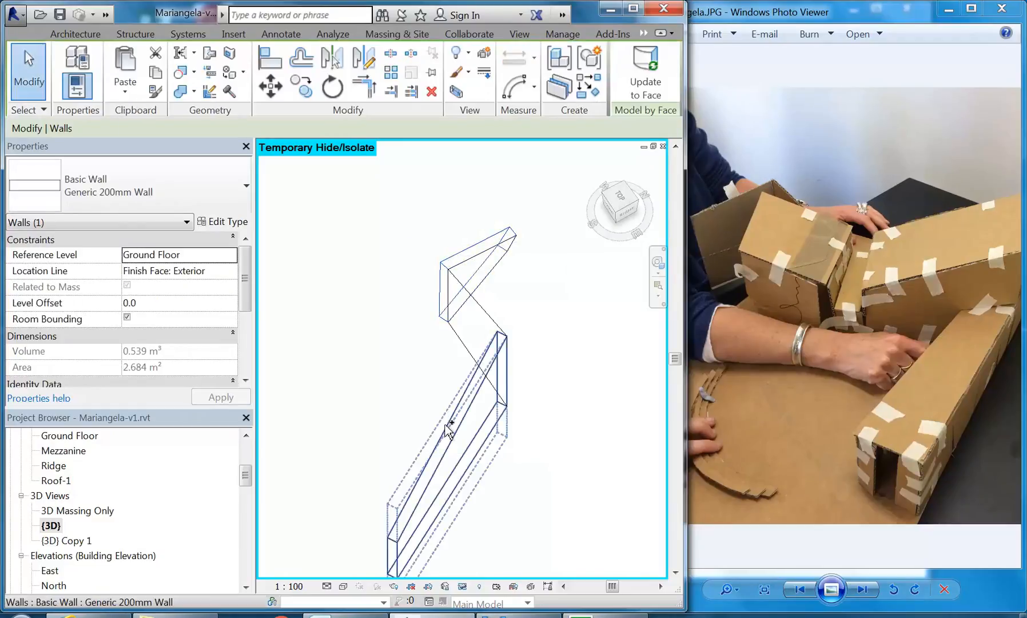
pyautogui.click(184, 187)
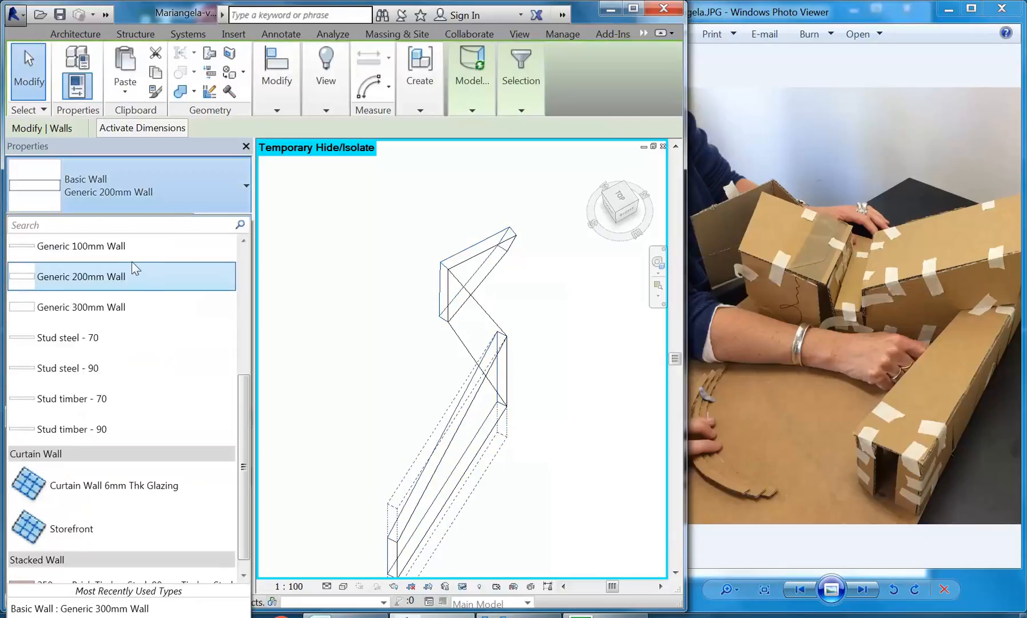
pyautogui.click(105, 250)
pyautogui.click(424, 342)
# - Display the 3D view with shaded surfaces and reset the temporary isolation to bring back the whole building
pyautogui.moveTo(421, 372); pyautogui.dragTo(398, 338, button='middle')
pyautogui.click(345, 587)
pyautogui.click(359, 555)
pyautogui.moveTo(271, 289); pyautogui.dragTo(406, 334, button='middle')
pyautogui.scroll(3, 410, 331)
pyautogui.keyDown('shift'); pyautogui.moveTo(549, 428); pyautogui.dragTo(524, 419, button='middle'); pyautogui.keyUp('shift')
pyautogui.moveTo(436, 379); pyautogui.dragTo(473, 489, button='middle')
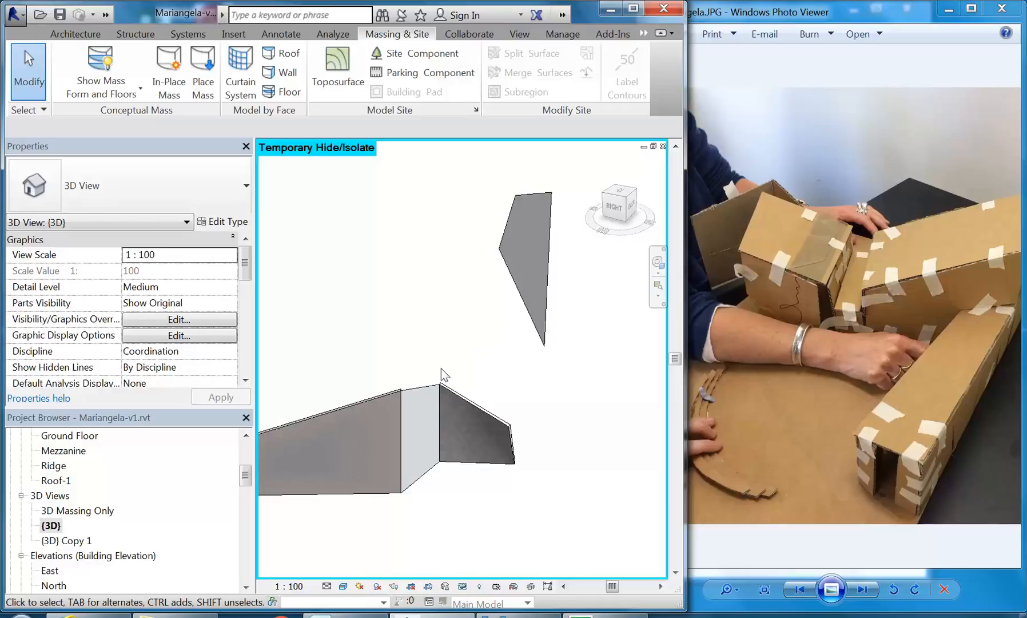
pyautogui.moveTo(433, 374); pyautogui.dragTo(446, 372, button='middle')
pyautogui.click(463, 587)
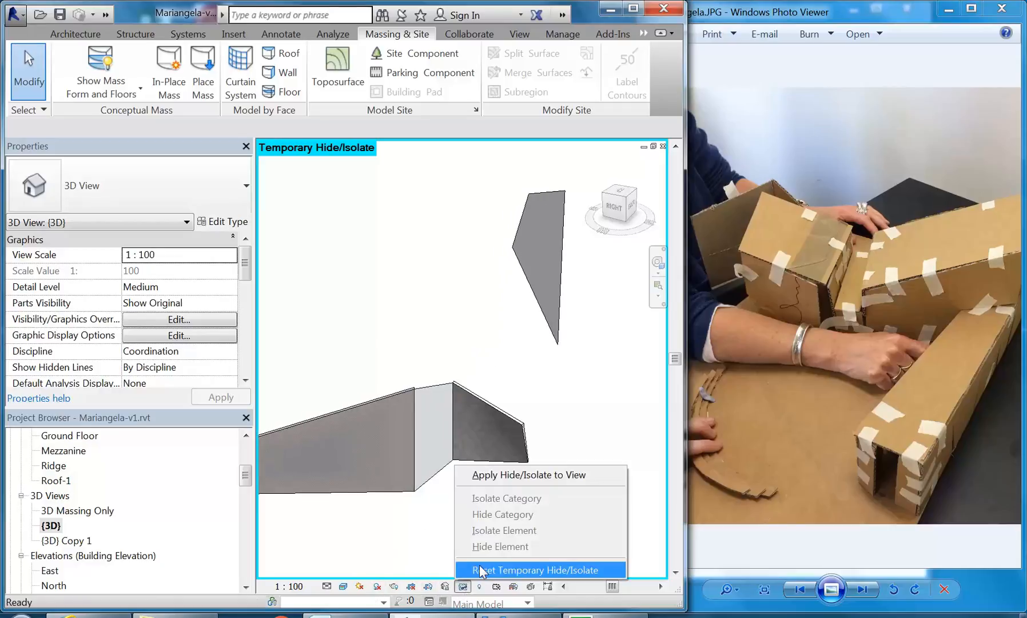
pyautogui.click(464, 567)
# - Examine the underside of the building and its long projecting volume for missing floors
pyautogui.keyDown('shift'); pyautogui.moveTo(446, 314); pyautogui.dragTo(387, 384, button='middle'); pyautogui.keyUp('shift')
pyautogui.keyDown('shift'); pyautogui.moveTo(446, 438); pyautogui.dragTo(381, 284, button='middle'); pyautogui.keyUp('shift')
pyautogui.moveTo(463, 382); pyautogui.dragTo(431, 482, button='middle')
pyautogui.keyDown('shift'); pyautogui.moveTo(458, 431); pyautogui.dragTo(427, 456, button='middle'); pyautogui.keyUp('shift')
pyautogui.moveTo(443, 379); pyautogui.dragTo(484, 369, button='middle')
pyautogui.scroll(1, 484, 369)
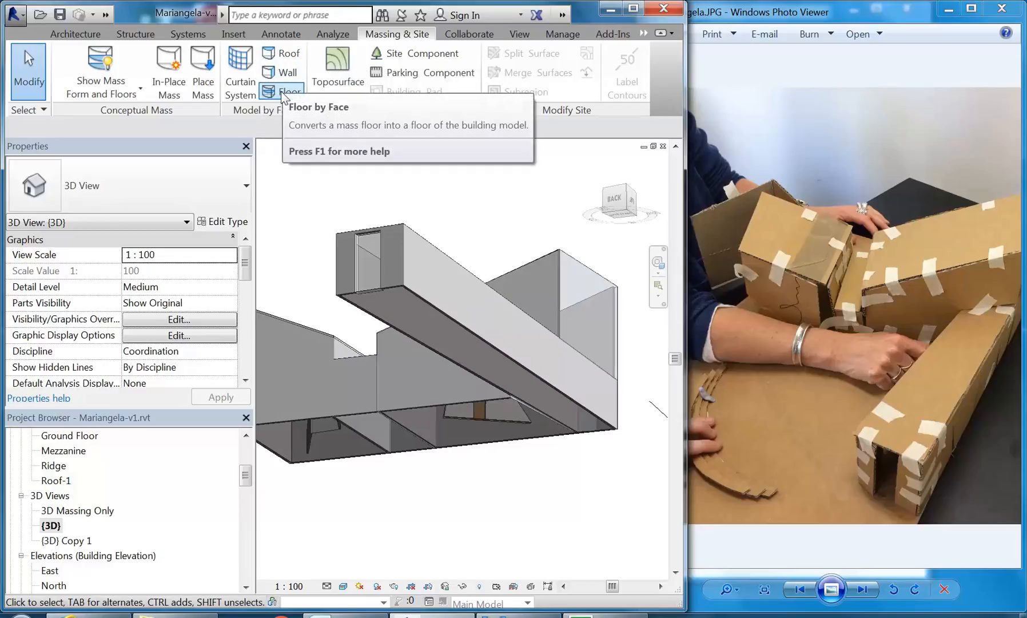
pyautogui.moveTo(465, 207)
pyautogui.keyDown('shift'); pyautogui.mouseDown(button='middle')
pyautogui.moveTo(461, 270)
pyautogui.moveTo(413, 280)
pyautogui.moveTo(429, 232)
pyautogui.moveTo(457, 218)
pyautogui.mouseUp(button='middle'); pyautogui.keyUp('shift')
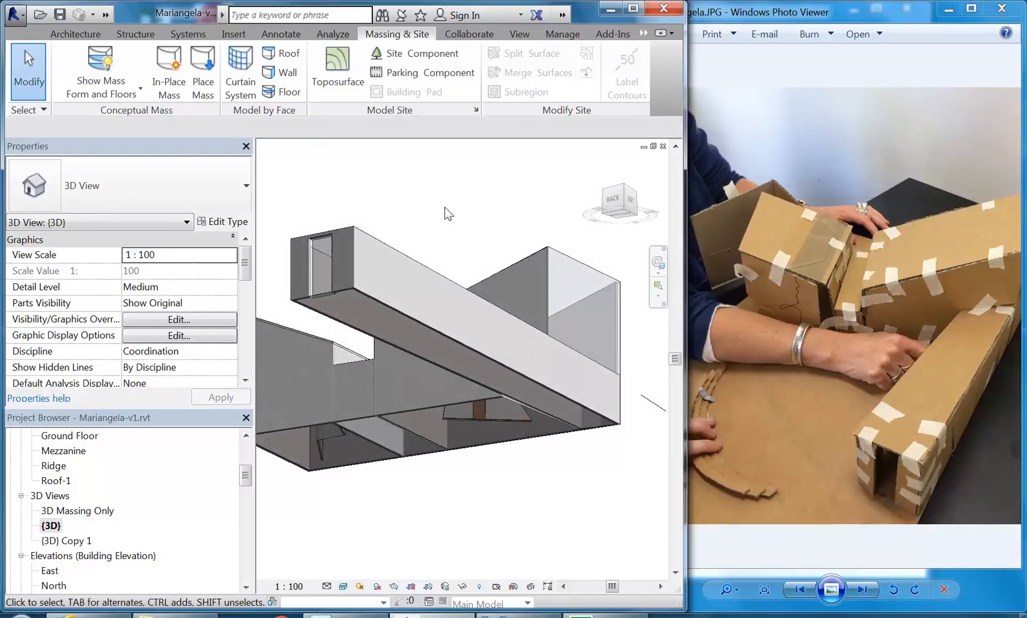
pyautogui.click(292, 98)
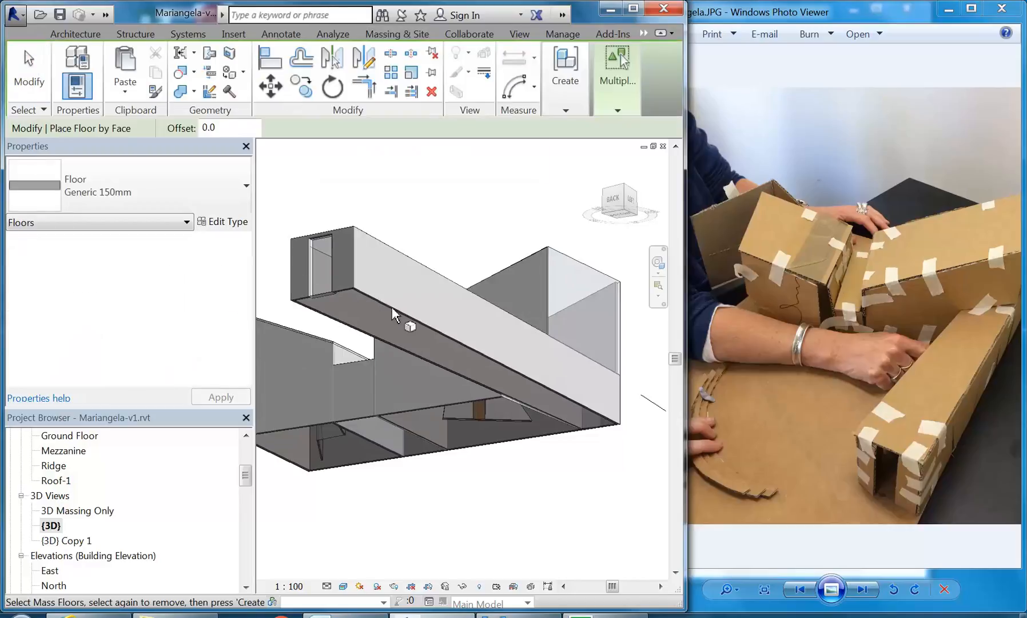
pyautogui.rightClick(425, 199)
pyautogui.click(453, 207)
# - Create mass floors for the building mass at the Ground Floor and Mezzanine levels
pyautogui.keyDown('shift'); pyautogui.moveTo(453, 215); pyautogui.dragTo(433, 310, button='middle'); pyautogui.keyUp('shift')
pyautogui.scroll(2, 433, 309)
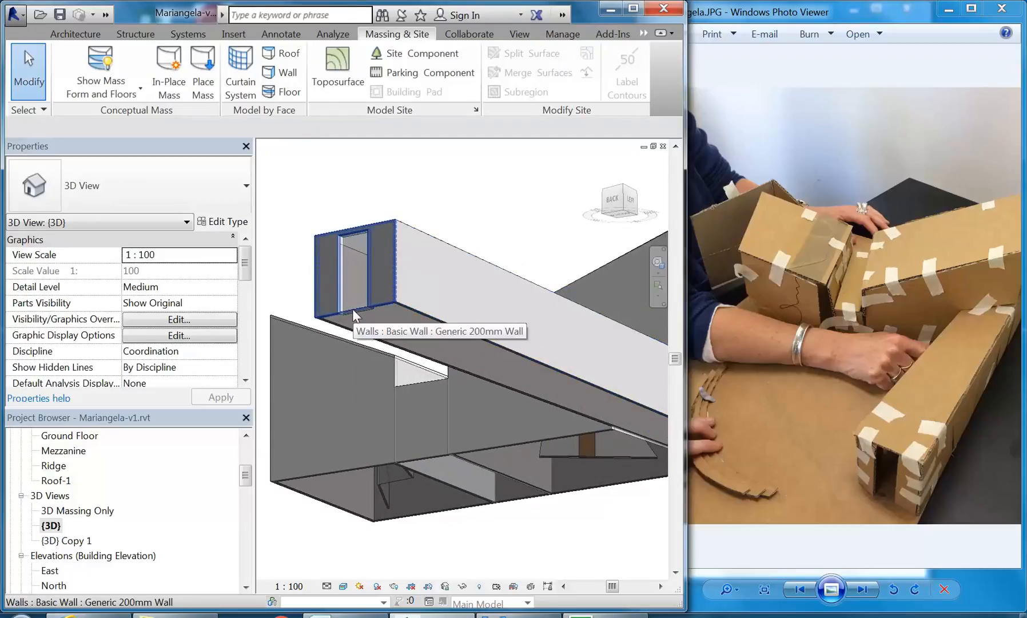
pyautogui.keyDown('shift'); pyautogui.moveTo(446, 220); pyautogui.dragTo(598, 340, button='middle'); pyautogui.keyUp('shift')
pyautogui.click(592, 310)
pyautogui.scroll(-3, 546, 274)
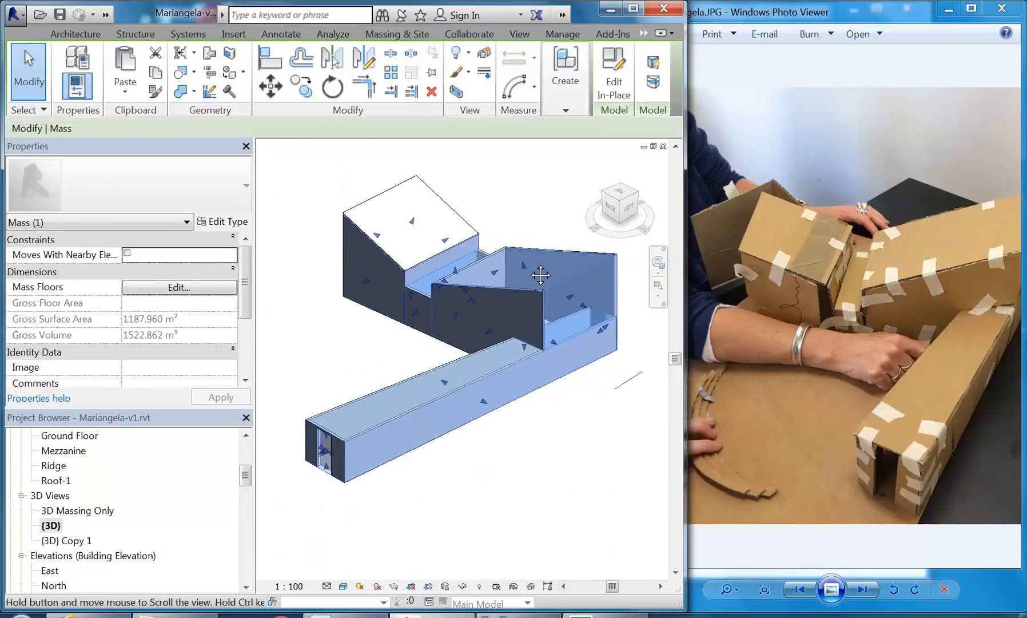
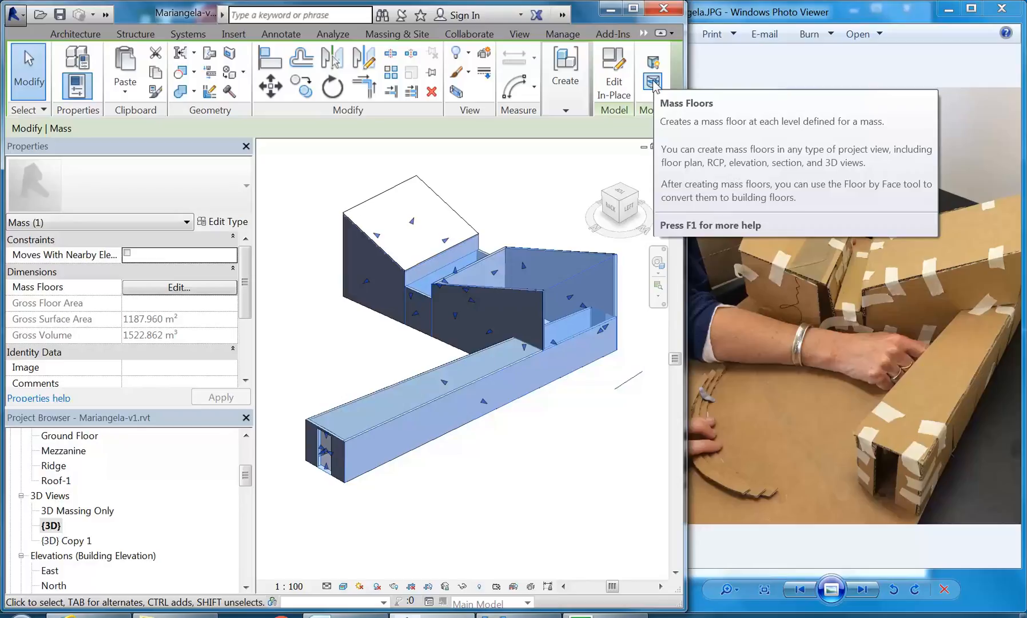
pyautogui.click(653, 82)
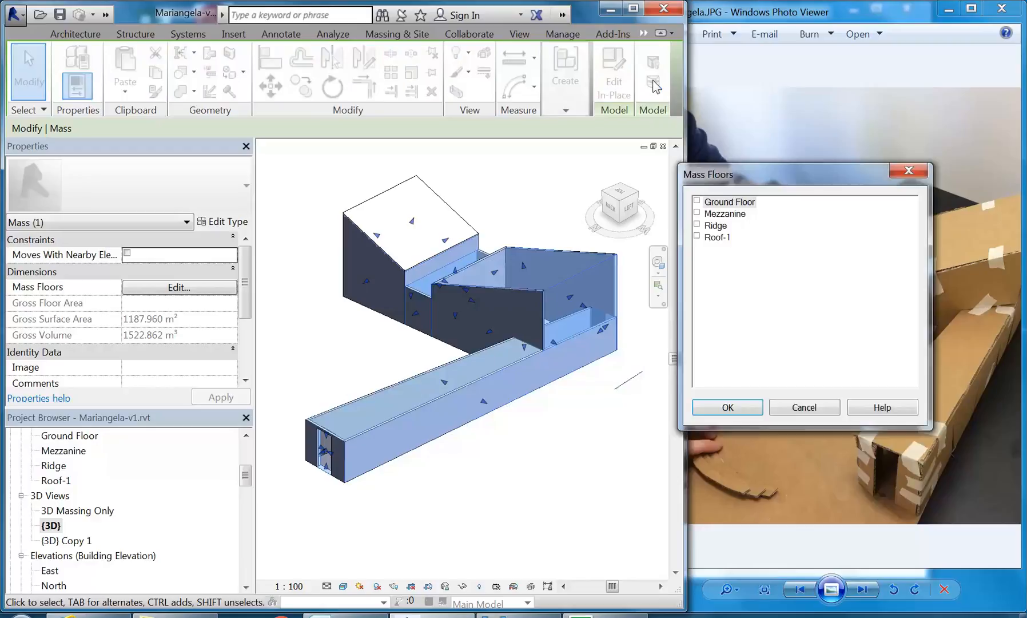
pyautogui.click(695, 201)
pyautogui.click(699, 217)
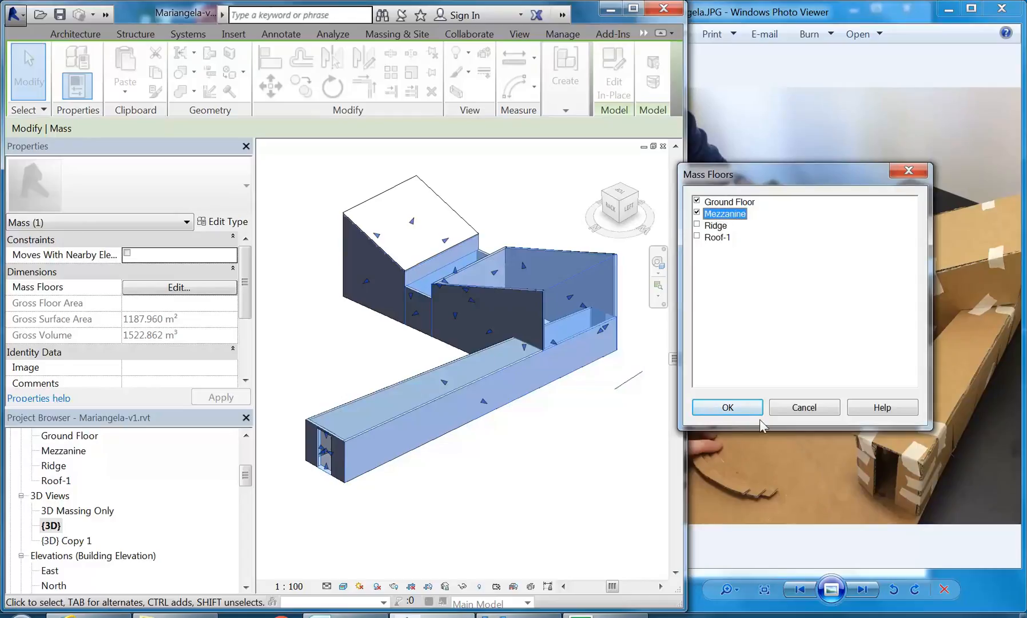
pyautogui.click(740, 412)
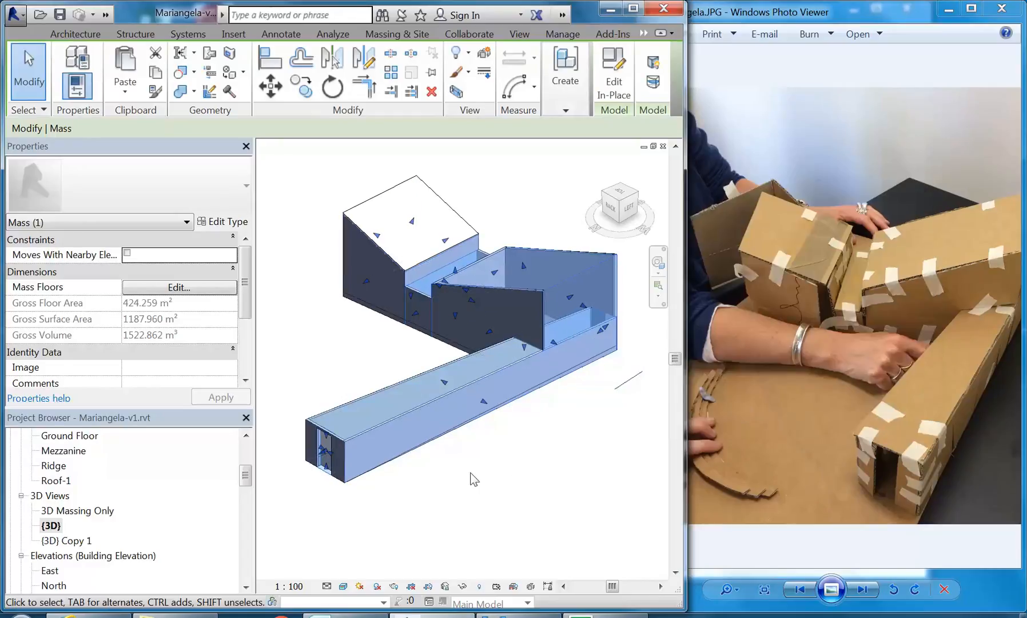
# - Temporarily isolate the building mass and inspect its mass floors around the long volume's junction
pyautogui.click(462, 586)
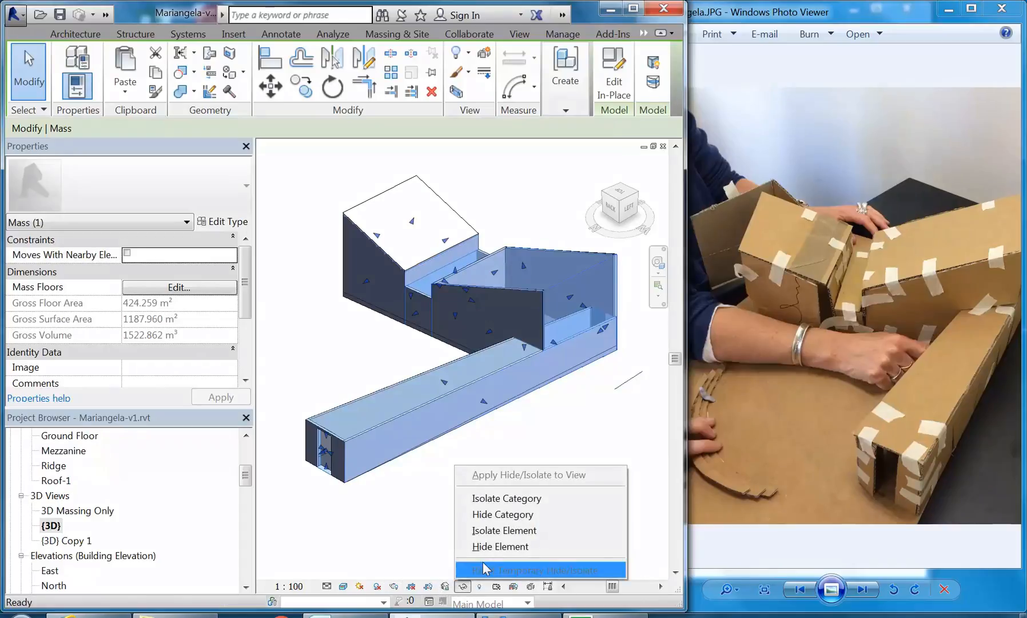
pyautogui.click(506, 531)
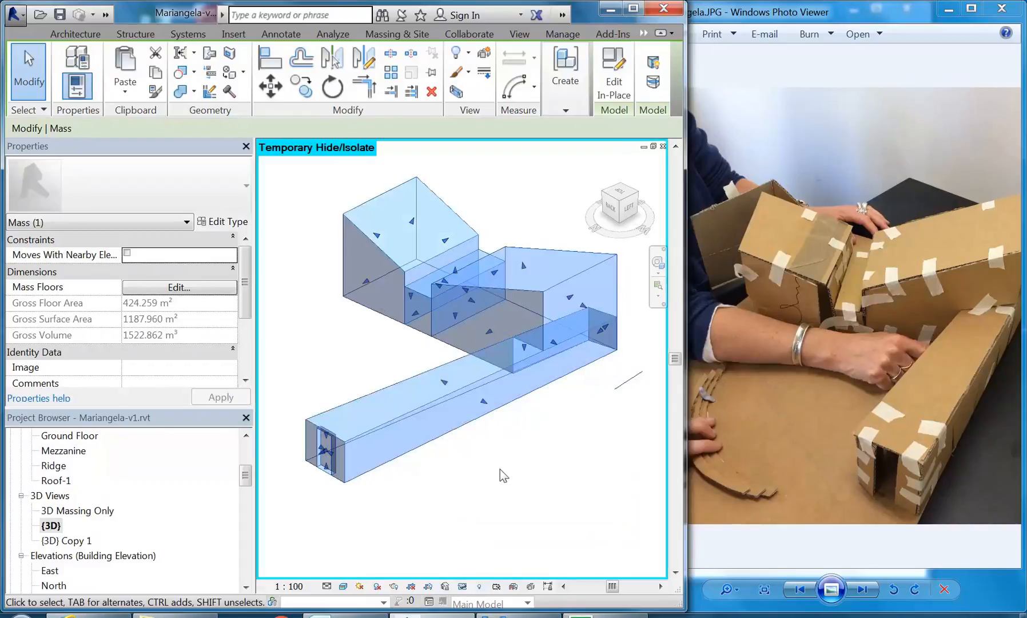
pyautogui.click(500, 469)
pyautogui.keyDown('shift'); pyautogui.moveTo(500, 469); pyautogui.dragTo(573, 452, button='middle'); pyautogui.keyUp('shift')
pyautogui.scroll(5, 396, 377)
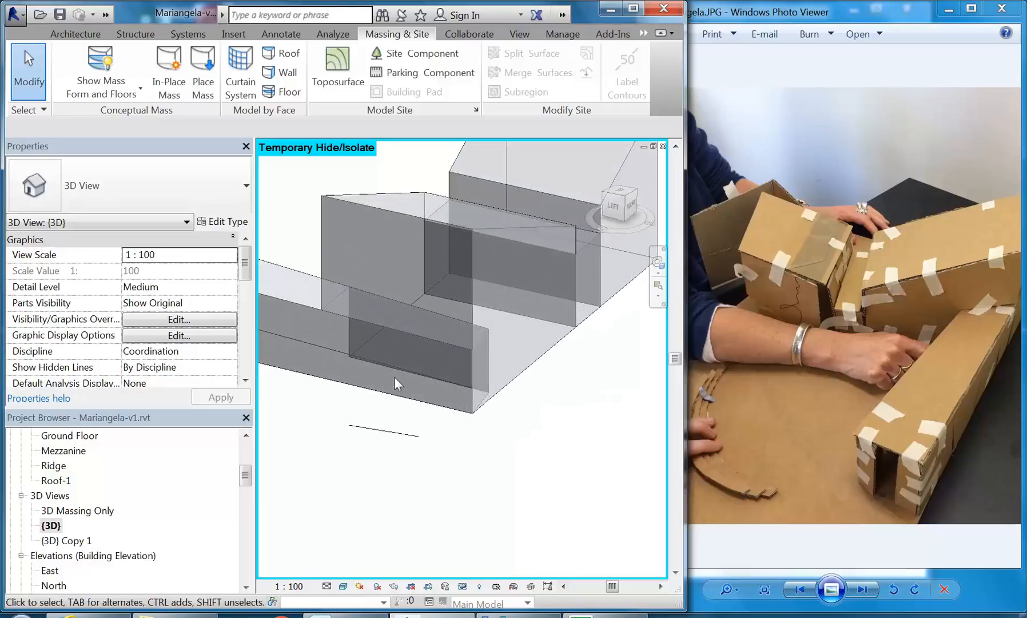
pyautogui.scroll(-2, 394, 376)
pyautogui.moveTo(394, 376); pyautogui.dragTo(486, 410, button='middle')
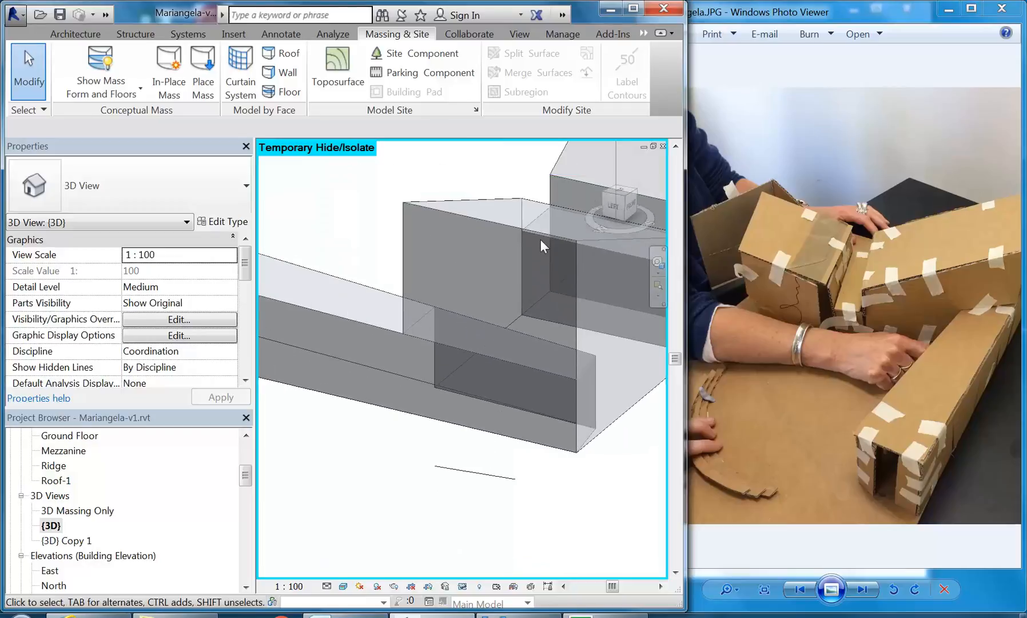
pyautogui.click(282, 92)
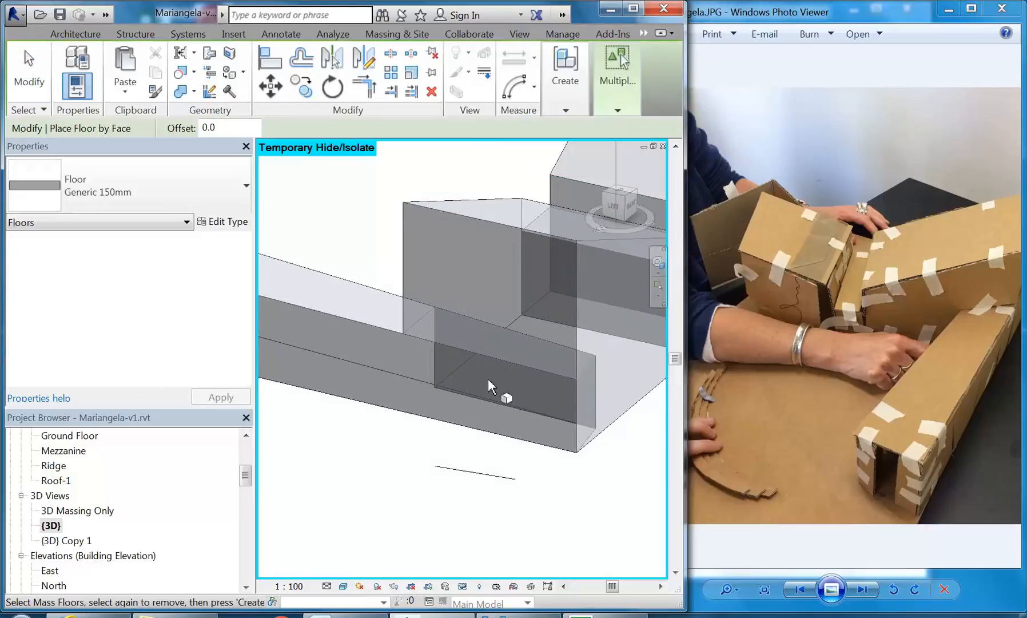
pyautogui.scroll(-1, 451, 374)
pyautogui.moveTo(451, 374); pyautogui.dragTo(391, 370, button='middle')
pyautogui.keyDown('shift'); pyautogui.moveTo(526, 377); pyautogui.dragTo(486, 452, button='middle'); pyautogui.keyUp('shift')
pyautogui.rightClick(399, 262)
pyautogui.click(419, 271)
pyautogui.rightClick(418, 268)
pyautogui.click(438, 280)
pyautogui.keyDown('shift'); pyautogui.moveTo(439, 280); pyautogui.dragTo(395, 230, button='middle'); pyautogui.keyUp('shift')
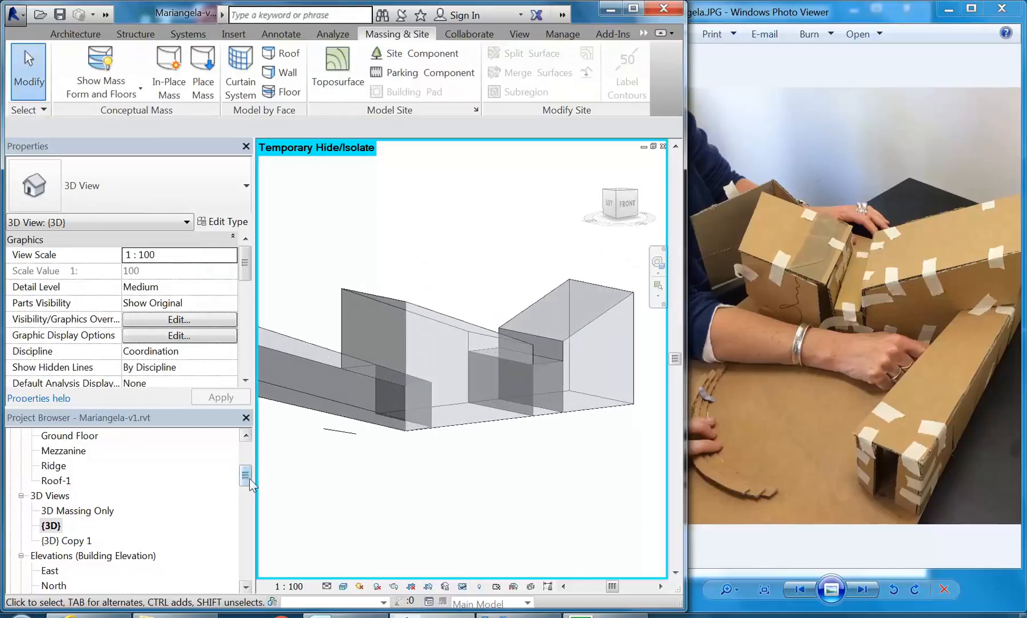
# - Open the South elevation and bring the building's level lines into view
pyautogui.click(50, 570)
pyautogui.scroll(-3, 55, 574)
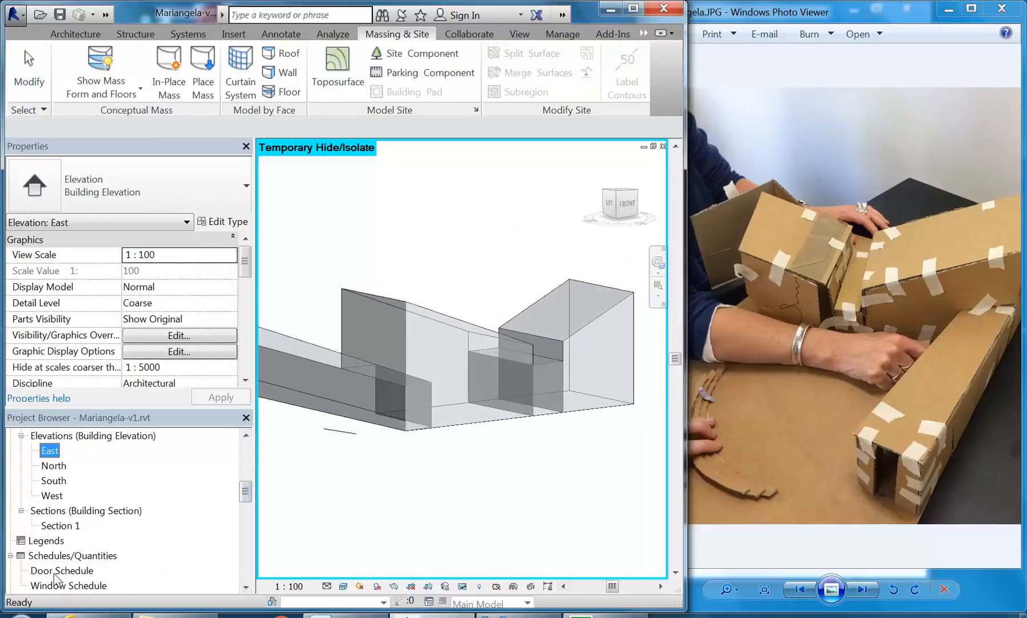
pyautogui.doubleClick(54, 480)
pyautogui.scroll(5, 515, 366)
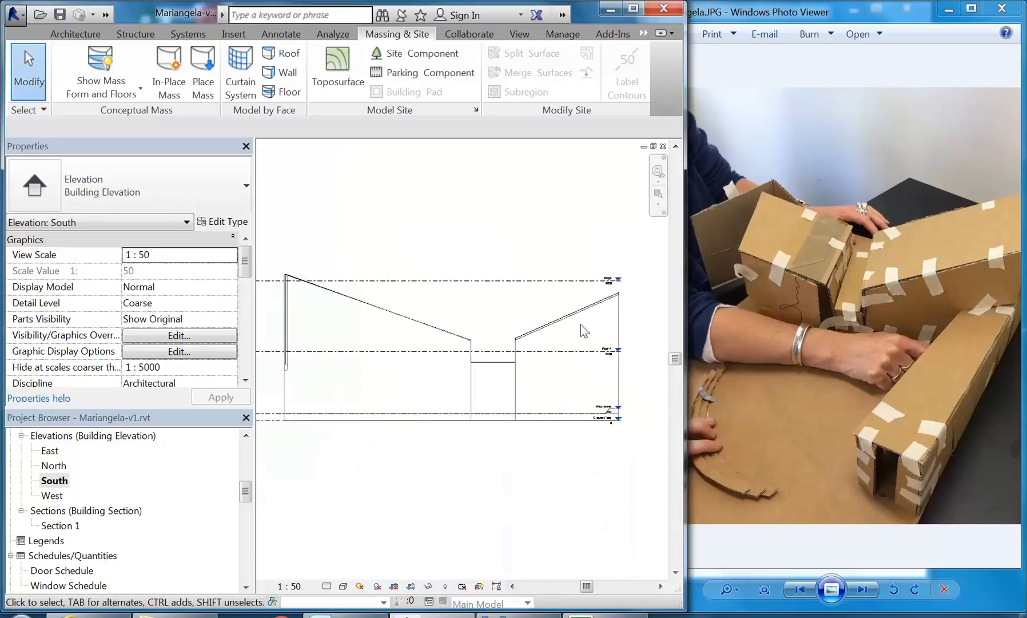
pyautogui.scroll(-3, 513, 373)
pyautogui.scroll(3, 548, 409)
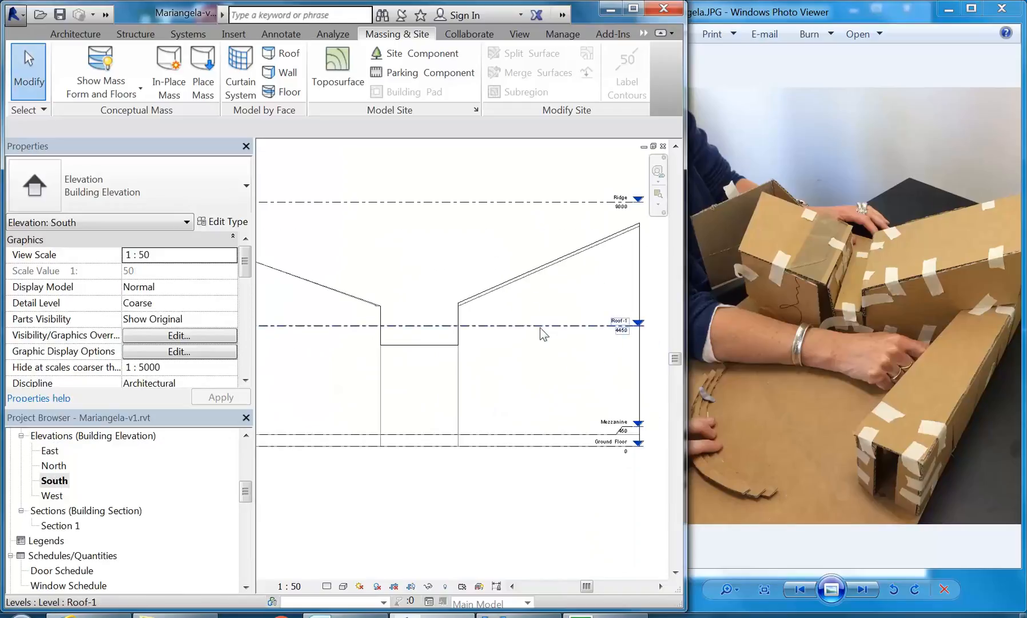
# - Set the elevation of the Mezzanine level to 470 mm
pyautogui.click(536, 434)
pyautogui.moveTo(537, 434); pyautogui.dragTo(450, 376, button='middle')
pyautogui.scroll(2, 492, 366)
pyautogui.click(565, 386)
pyautogui.scroll(2, 563, 389)
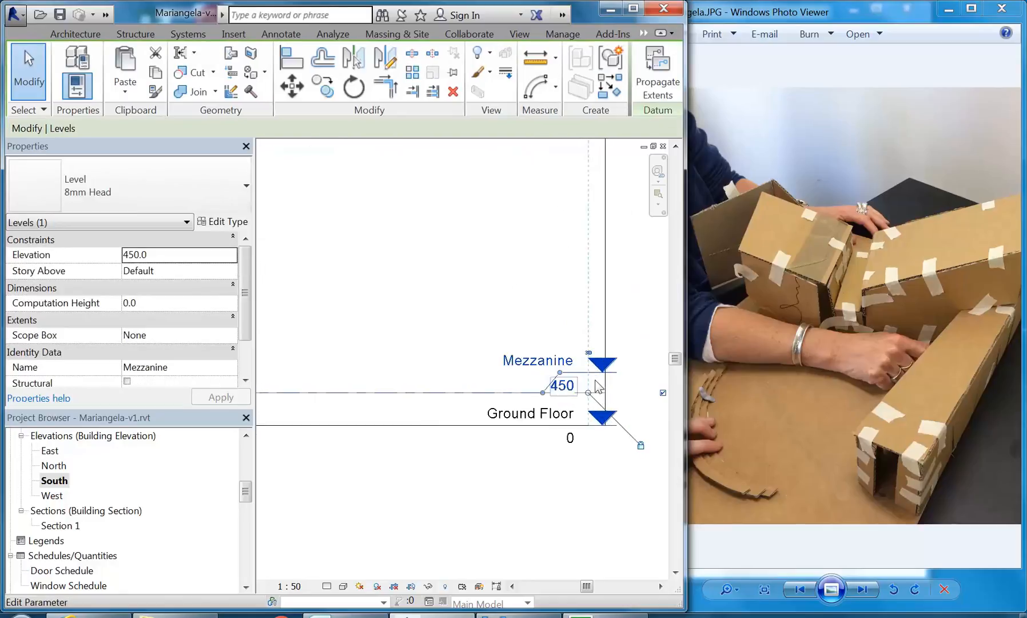
pyautogui.click(562, 386)
pyautogui.write('470')
pyautogui.press('Return')
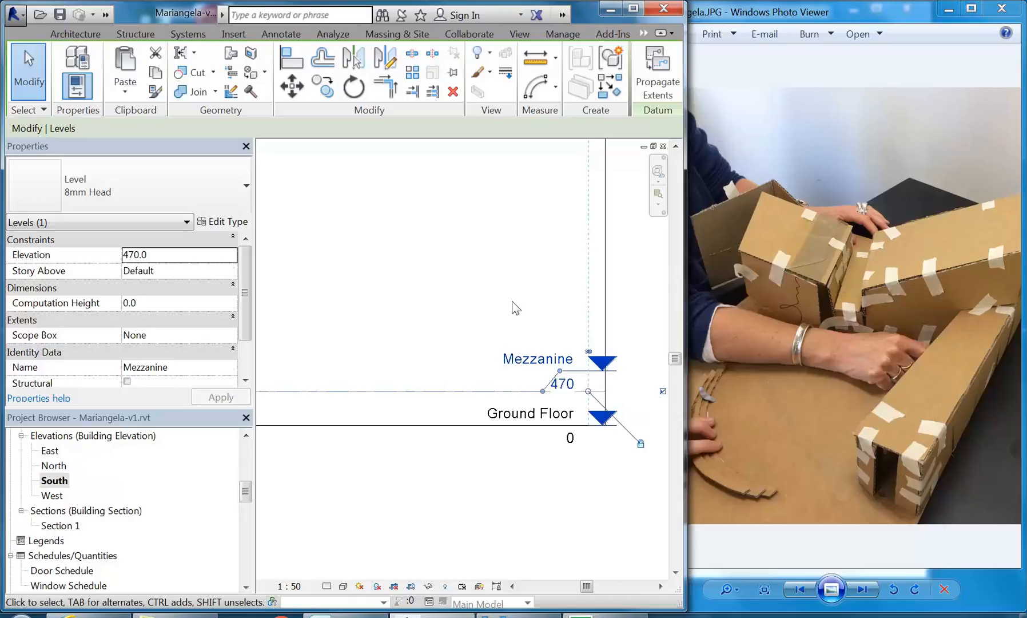
# - Open the 3D Massing Only view and examine the building masses and their mass floors from several sides
pyautogui.click(410, 369)
pyautogui.scroll(4, 56, 515)
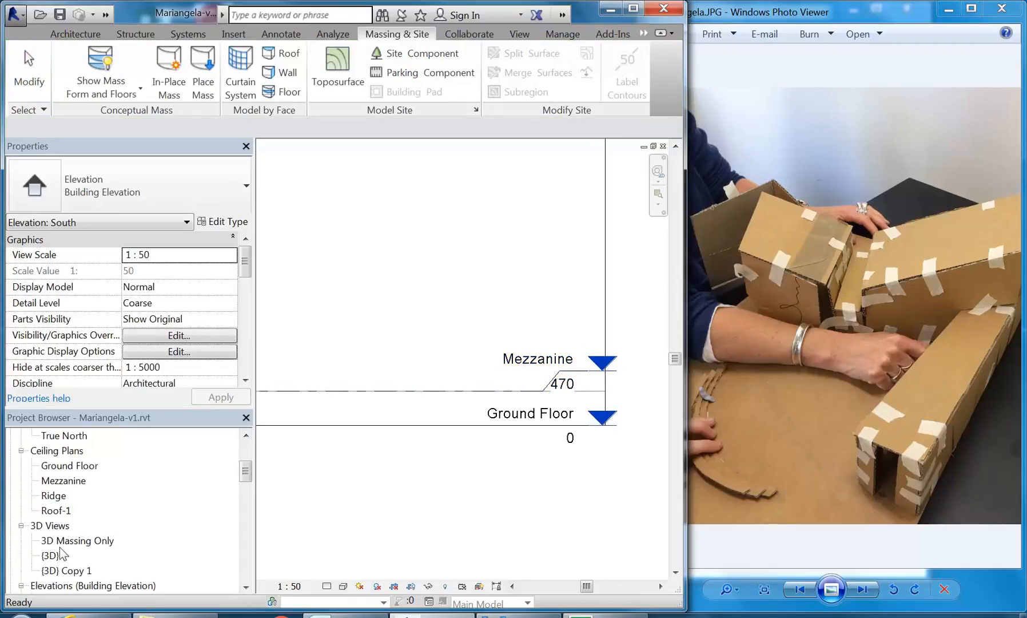
pyautogui.doubleClick(62, 540)
pyautogui.scroll(-4, 540, 311)
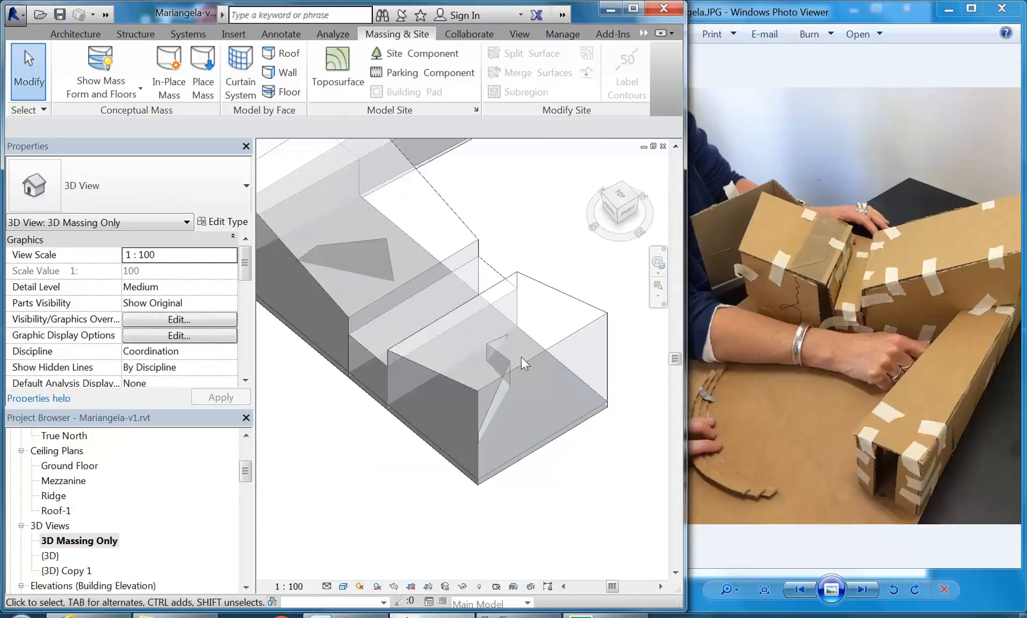
pyautogui.keyDown('shift'); pyautogui.moveTo(473, 447); pyautogui.dragTo(571, 451, button='middle'); pyautogui.keyUp('shift')
pyautogui.scroll(5, 558, 446)
pyautogui.scroll(-1, 523, 502)
pyautogui.moveTo(524, 503); pyautogui.dragTo(445, 476, button='middle')
pyautogui.scroll(4, 395, 395)
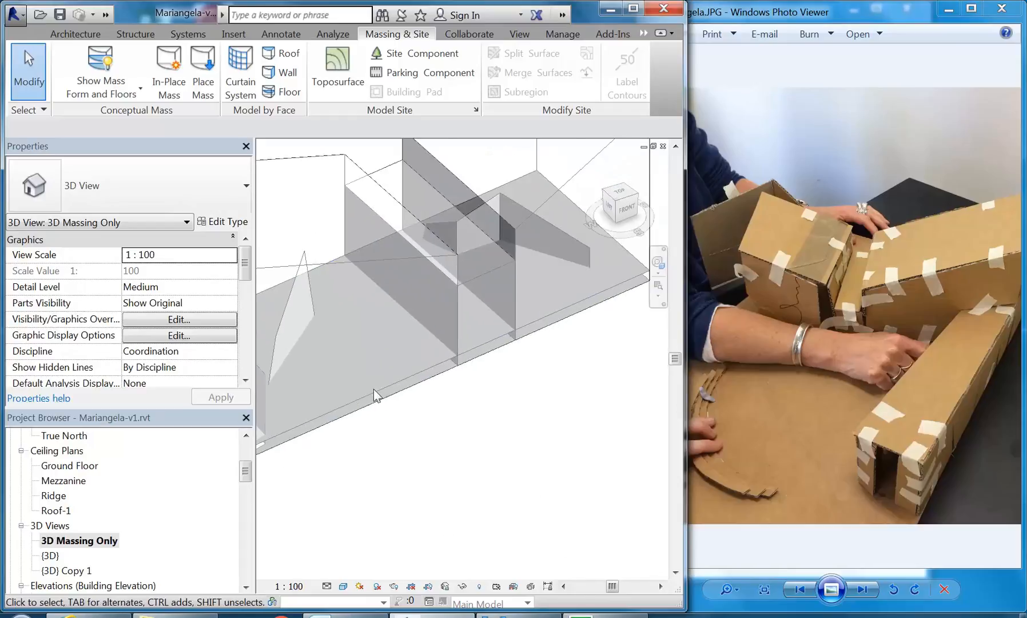
pyautogui.scroll(-3, 362, 345)
pyautogui.moveTo(377, 374); pyautogui.dragTo(531, 441, button='middle')
pyautogui.scroll(-3, 468, 394)
pyautogui.keyDown('shift'); pyautogui.moveTo(411, 390); pyautogui.dragTo(594, 361, button='middle'); pyautogui.keyUp('shift')
pyautogui.keyDown('shift'); pyautogui.moveTo(378, 289); pyautogui.dragTo(414, 288, button='middle'); pyautogui.keyUp('shift')
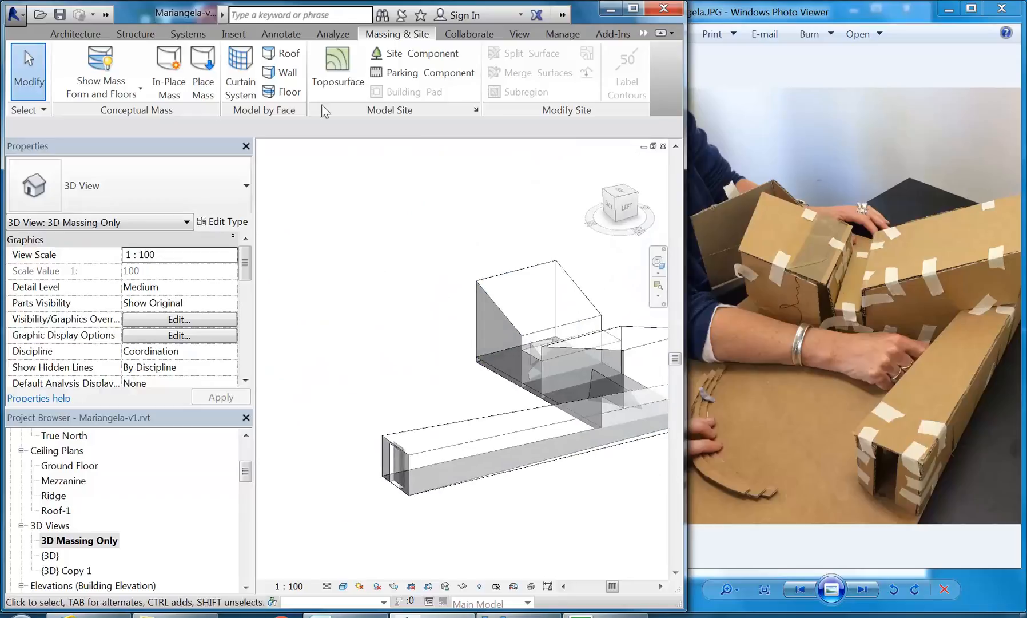
pyautogui.click(276, 95)
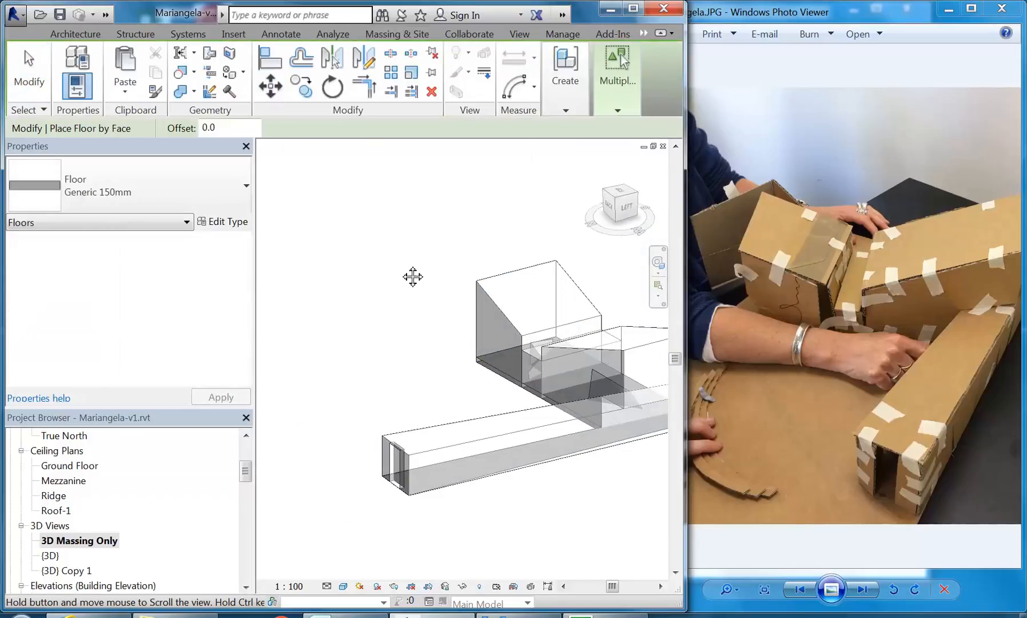
pyautogui.scroll(5, 554, 413)
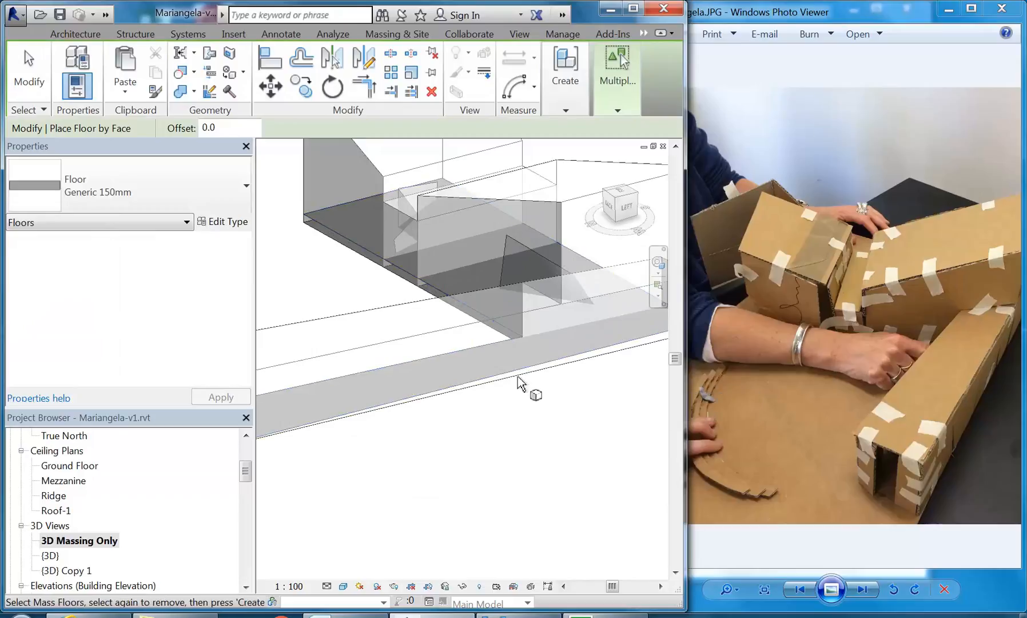
pyautogui.moveTo(579, 354); pyautogui.dragTo(499, 396, button='middle')
pyautogui.scroll(2, 595, 371)
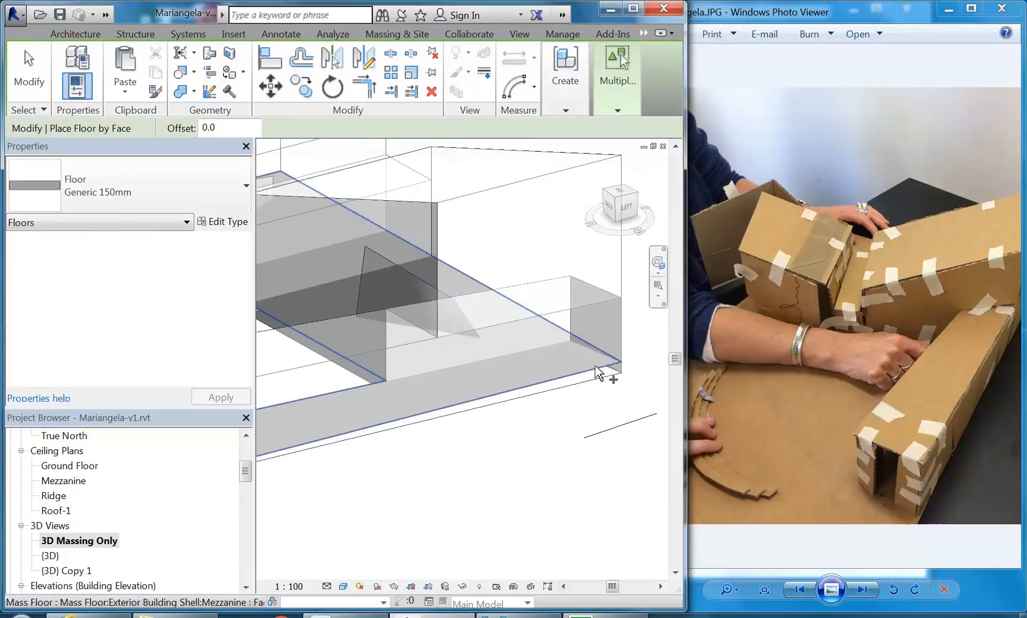
pyautogui.scroll(-2, 447, 379)
pyautogui.moveTo(447, 378); pyautogui.dragTo(523, 436, button='middle')
pyautogui.scroll(-2, 543, 394)
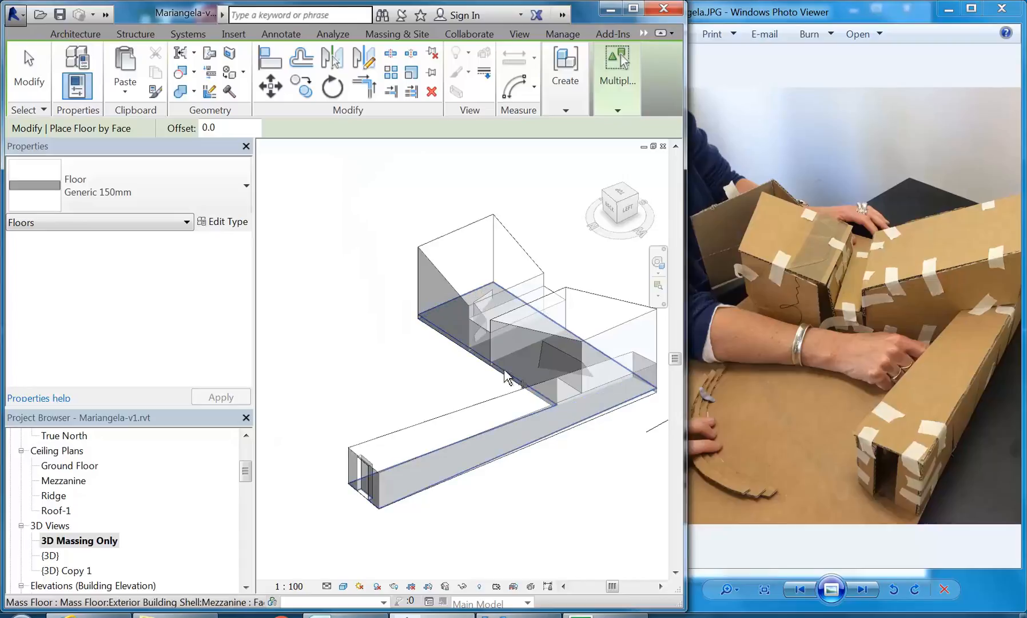
pyautogui.rightClick(376, 292)
pyautogui.click(377, 286)
pyautogui.keyDown('shift'); pyautogui.moveTo(400, 404); pyautogui.dragTo(423, 377, button='middle'); pyautogui.keyUp('shift')
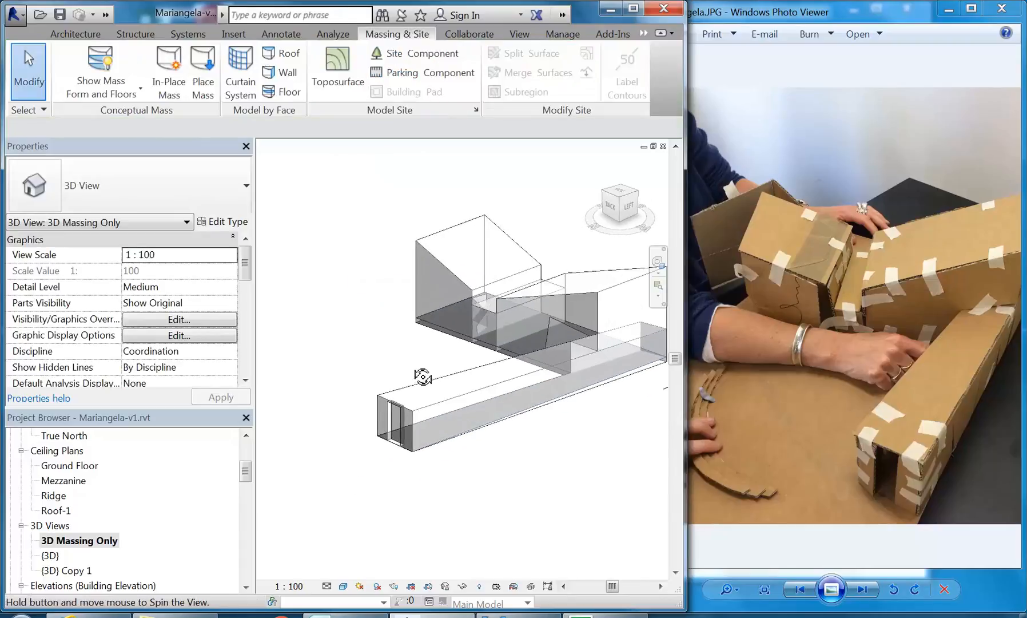
pyautogui.click(281, 73)
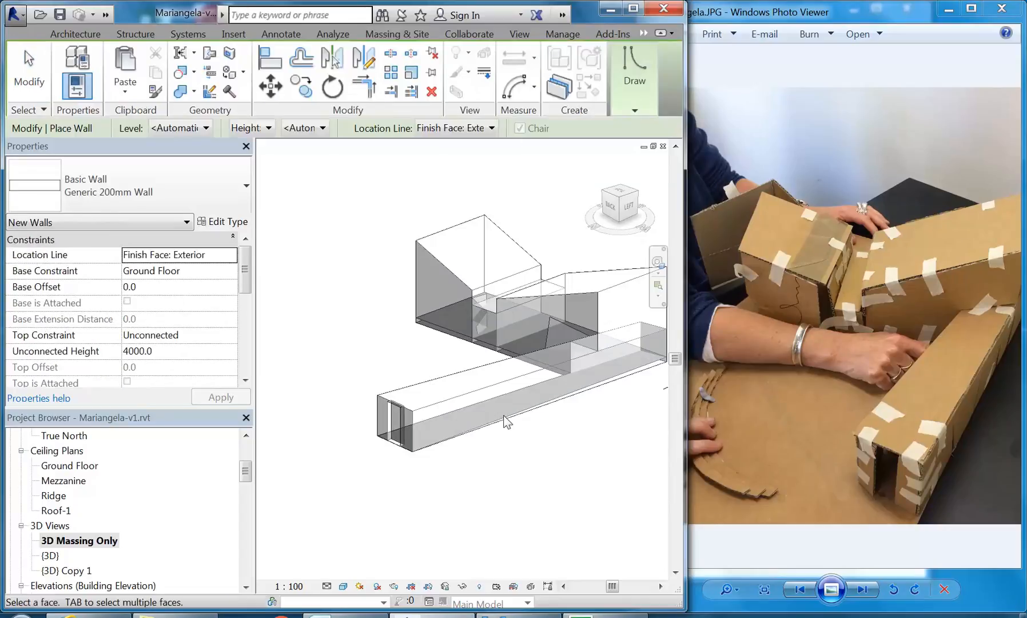
pyautogui.keyDown('shift'); pyautogui.moveTo(423, 461); pyautogui.dragTo(454, 347, button='middle'); pyautogui.keyUp('shift')
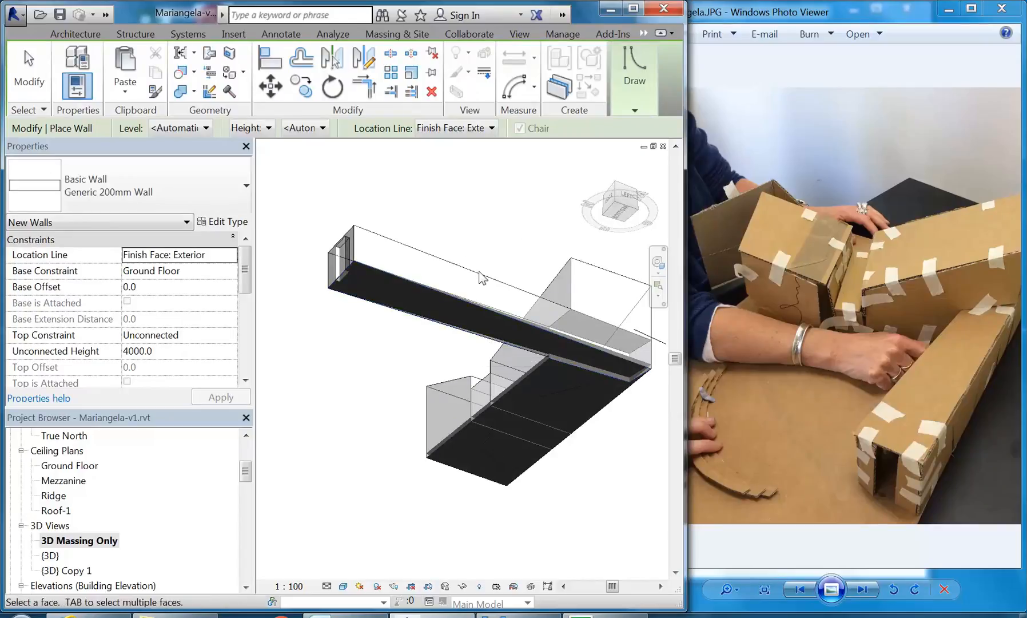
pyautogui.rightClick(466, 234)
pyautogui.click(481, 243)
pyautogui.rightClick(480, 241)
pyautogui.click(506, 252)
pyautogui.moveTo(504, 264); pyautogui.dragTo(469, 503, button='middle')
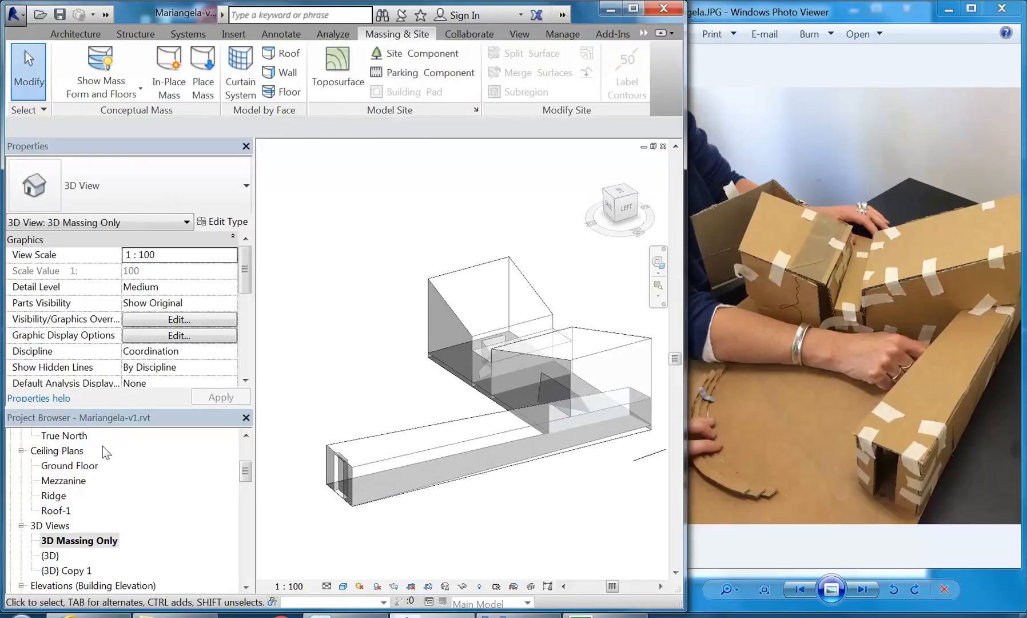
# - Open the Ground Floor plan and bring the whole building outline into view
pyautogui.click(73, 470)
pyautogui.scroll(3, 73, 470)
pyautogui.doubleClick(77, 481)
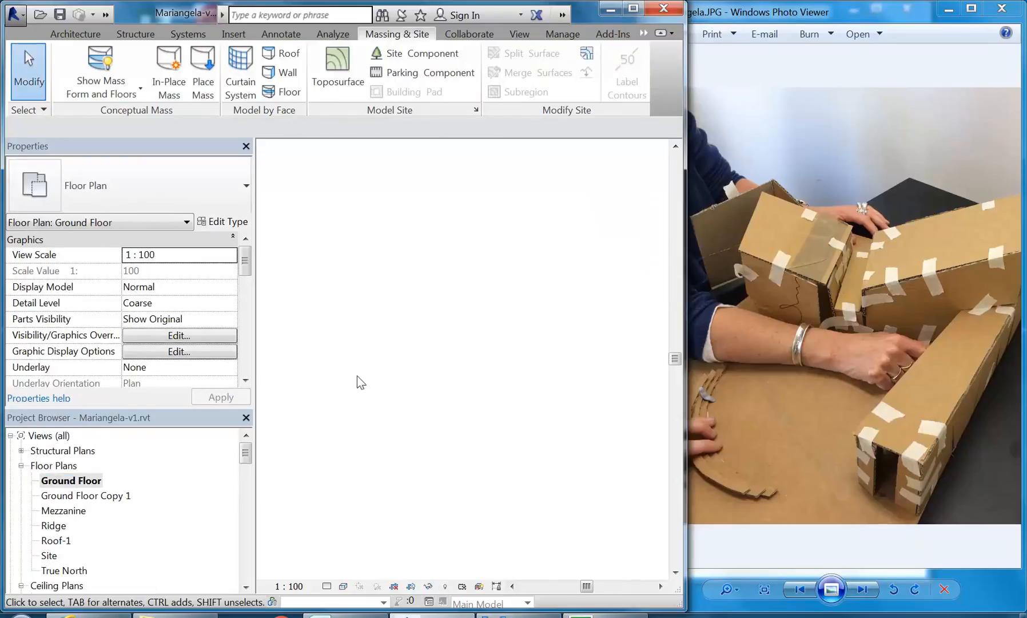
pyautogui.scroll(-5, 440, 320)
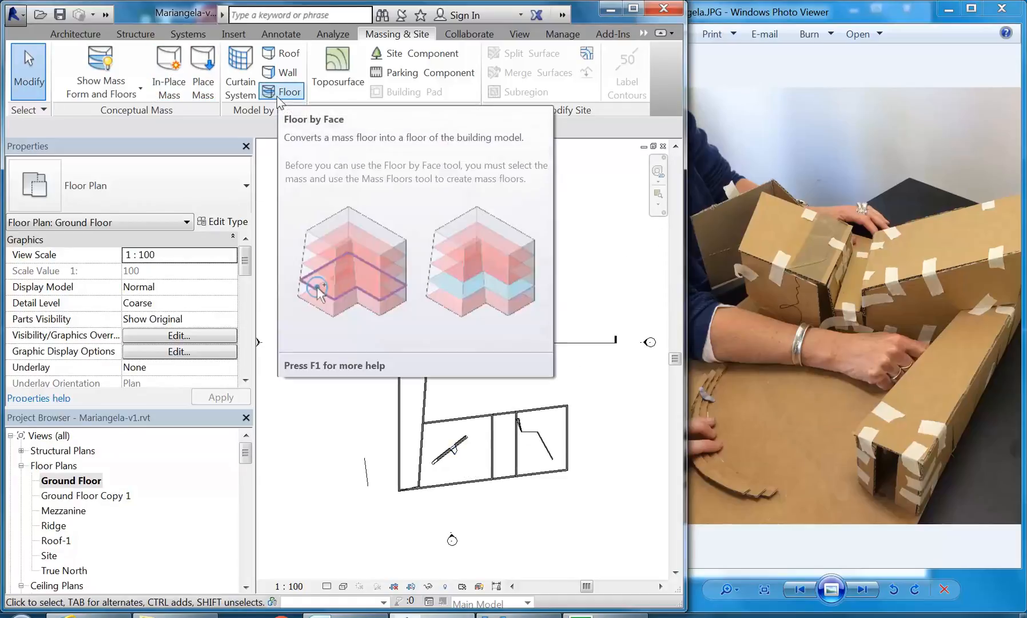
# - Start a Generic 150mm architectural floor on the Ground Floor level and pick the long volume's four enclosing walls as its boundary
pyautogui.click(77, 36)
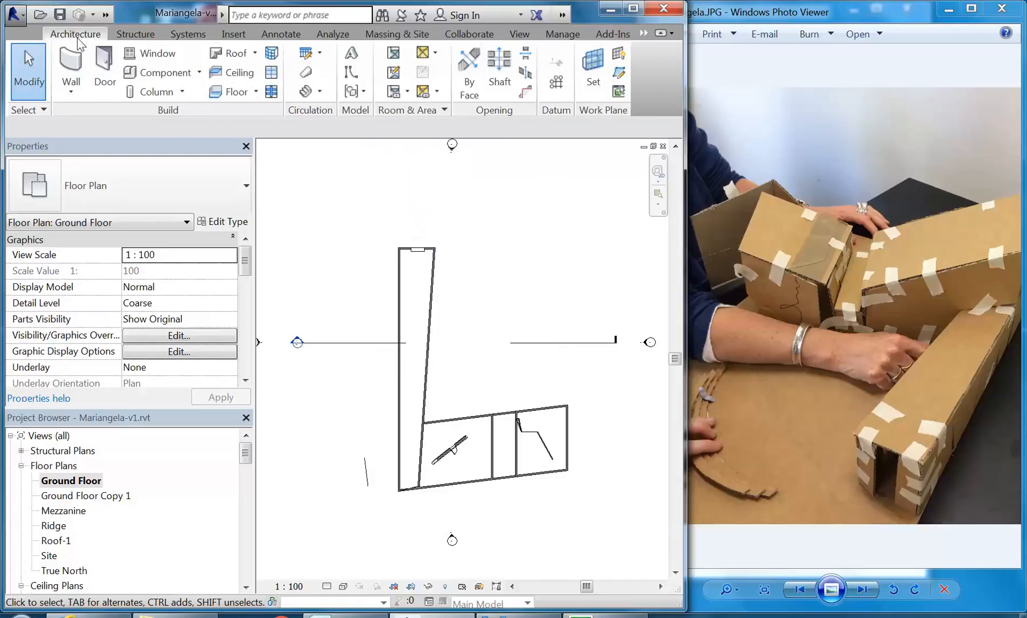
pyautogui.click(230, 91)
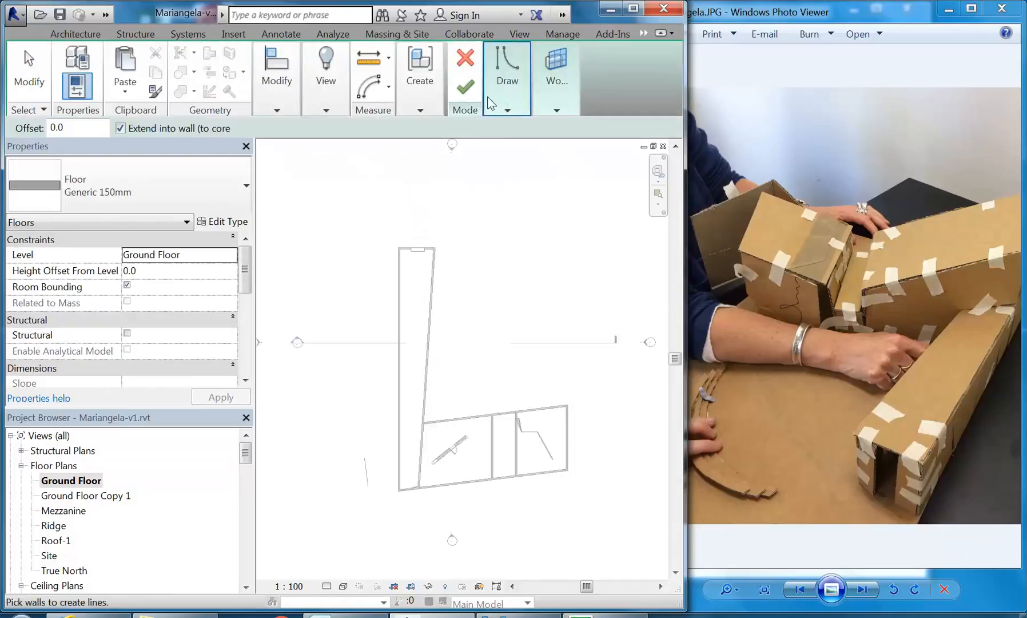
pyautogui.moveTo(508, 94)
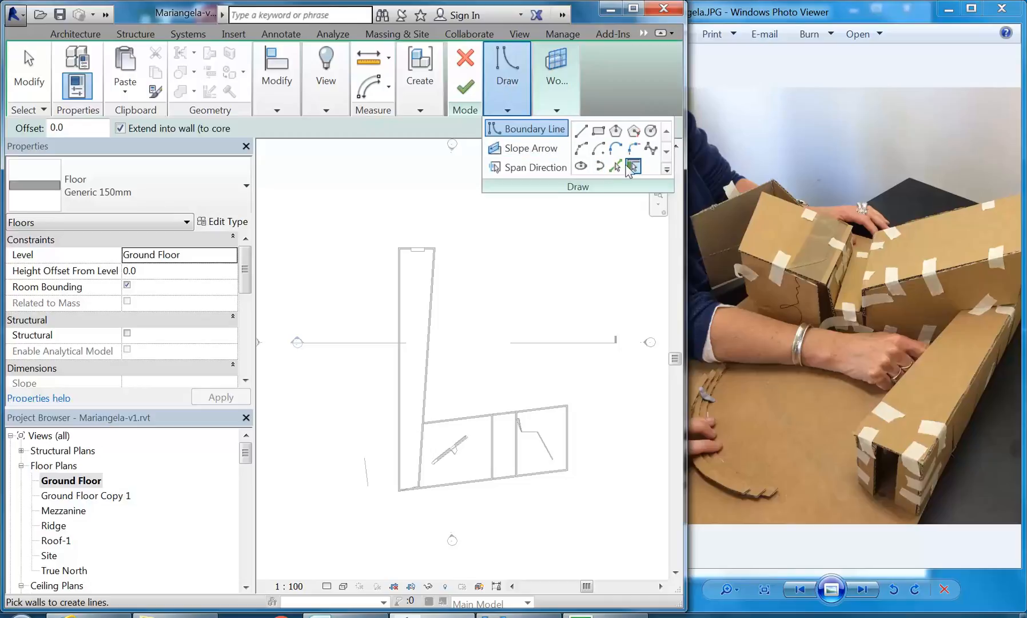
pyautogui.scroll(5, 381, 229)
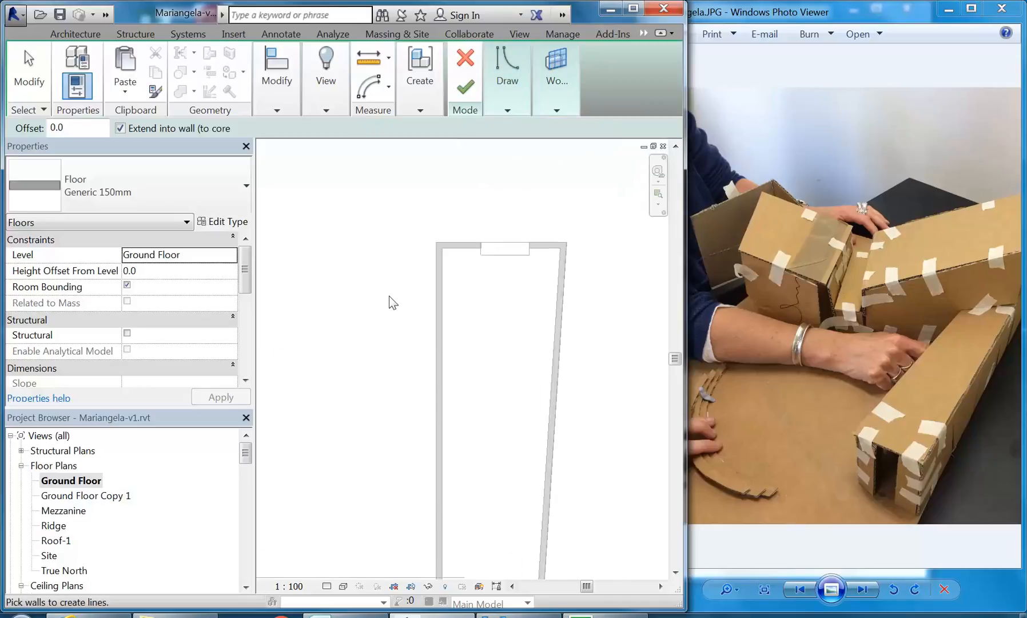
pyautogui.click(436, 314)
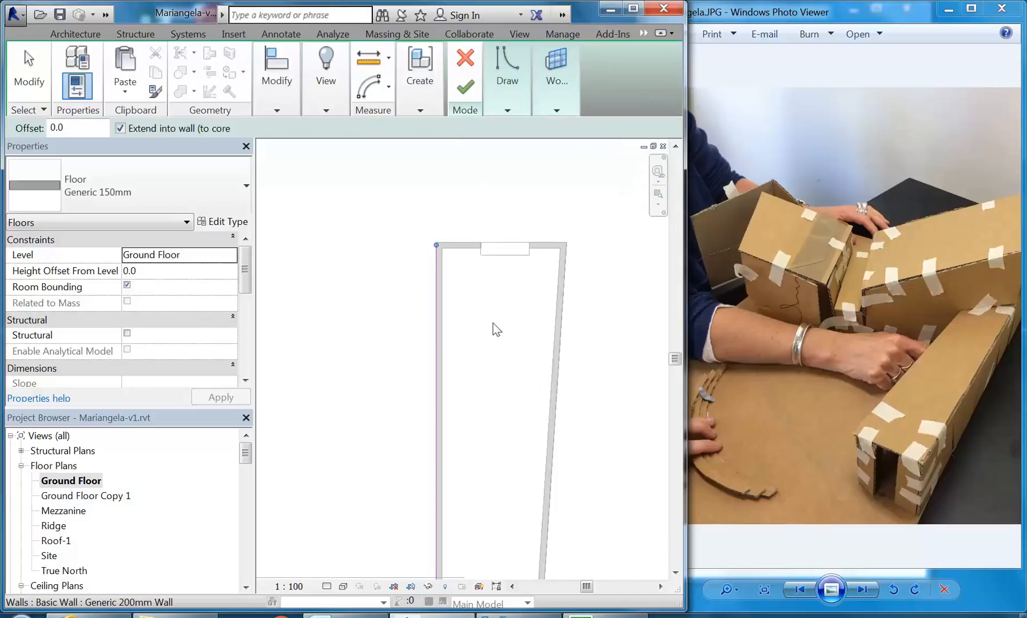
pyautogui.click(559, 343)
pyautogui.click(539, 244)
pyautogui.scroll(-3, 517, 300)
pyautogui.moveTo(483, 451); pyautogui.dragTo(451, 255, button='middle')
pyautogui.scroll(3, 452, 435)
pyautogui.click(484, 462)
# - Trim the floor boundary where the slanted side meets the south edge, then finish the floor and join it with the overlapping walls
pyautogui.click(507, 103)
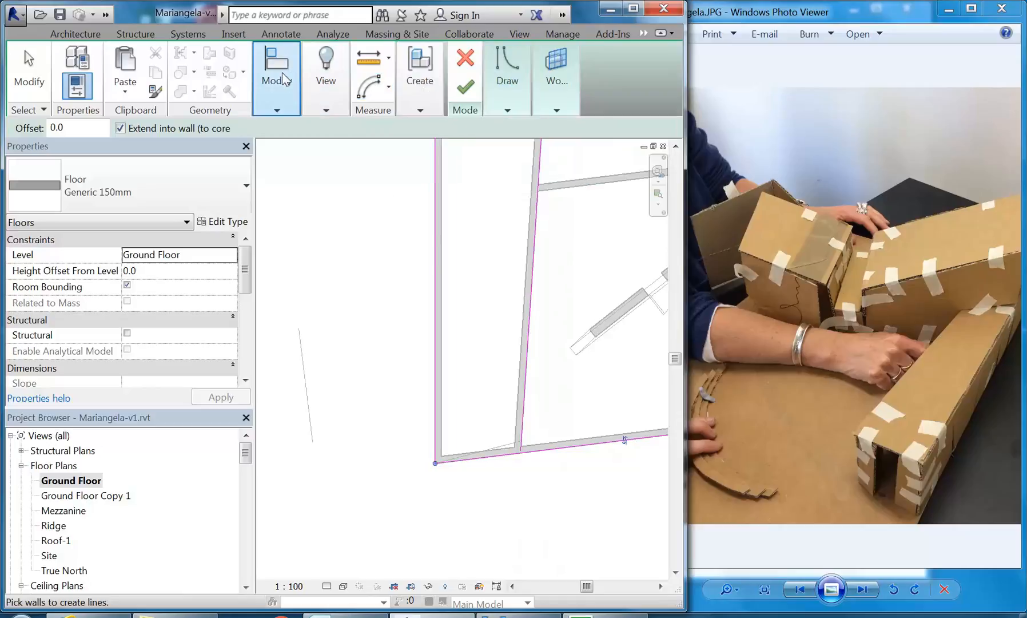
pyautogui.moveTo(283, 74)
pyautogui.click(362, 162)
pyautogui.click(497, 464)
pyautogui.click(522, 440)
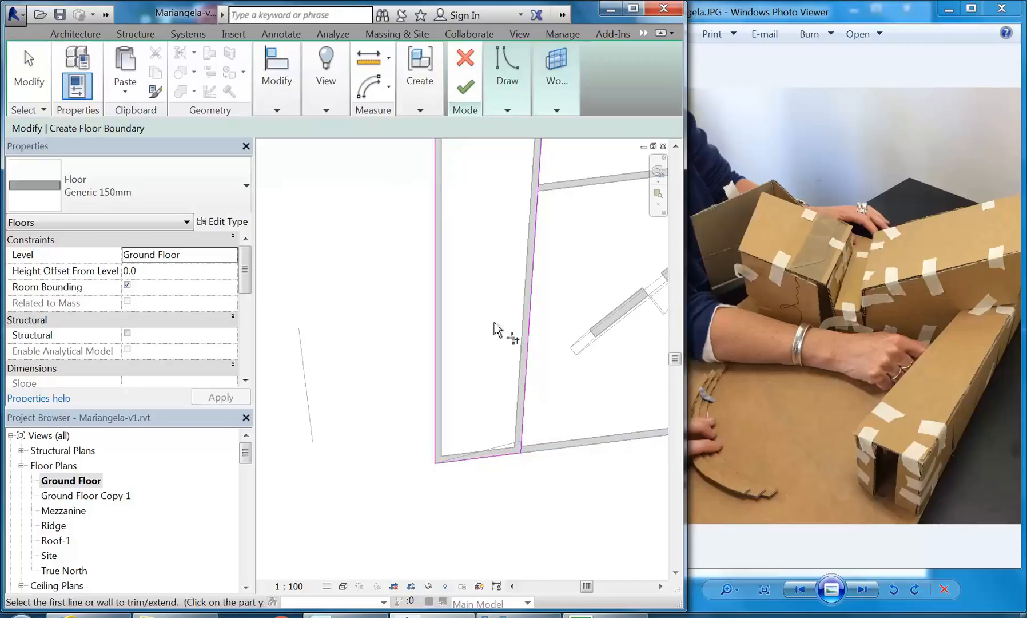
pyautogui.scroll(-5, 496, 330)
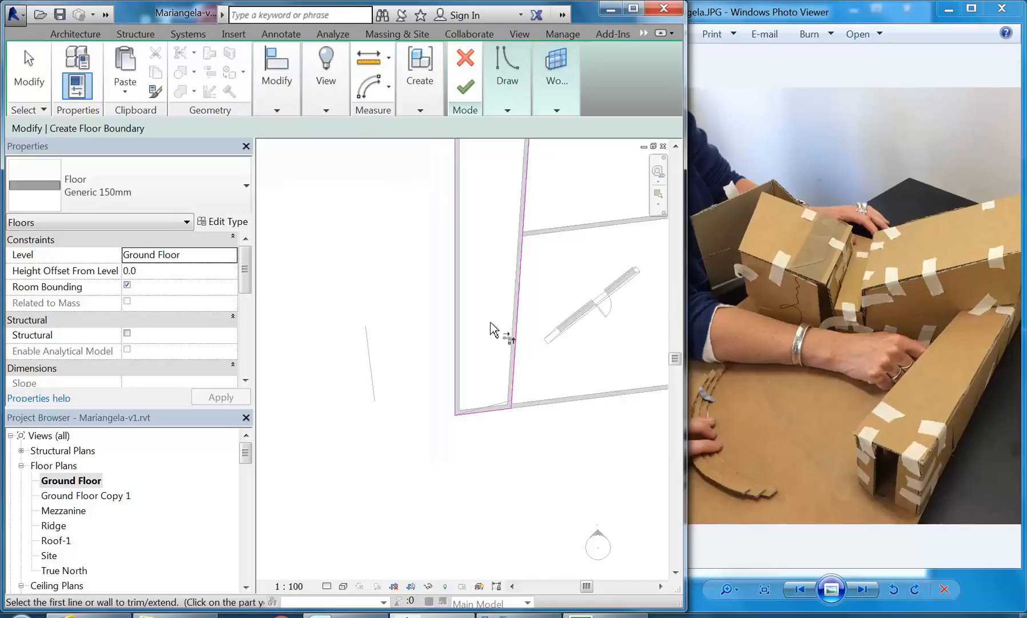
pyautogui.click(479, 87)
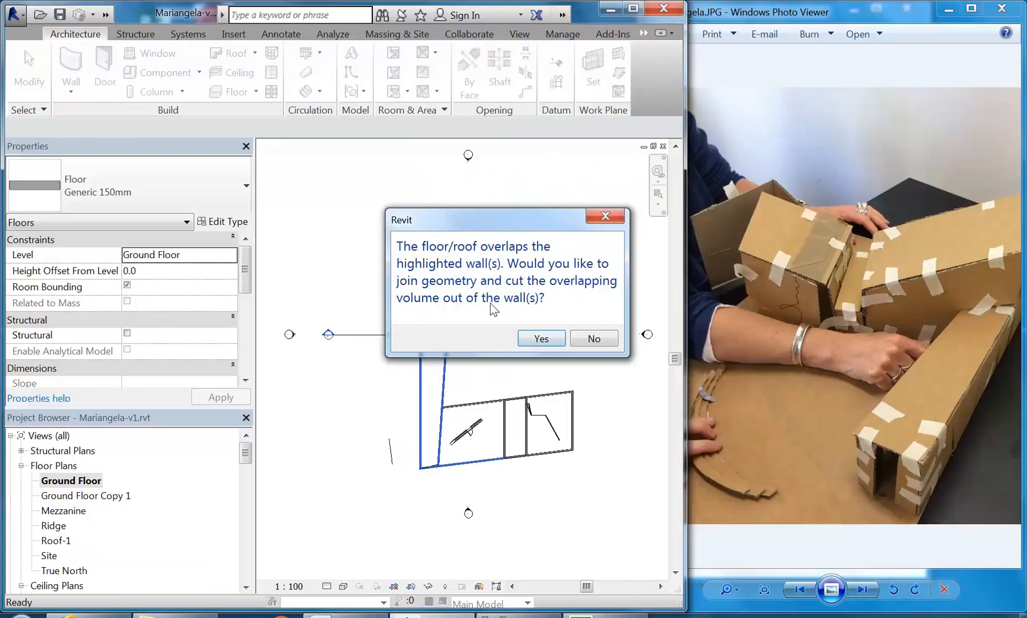
pyautogui.click(541, 338)
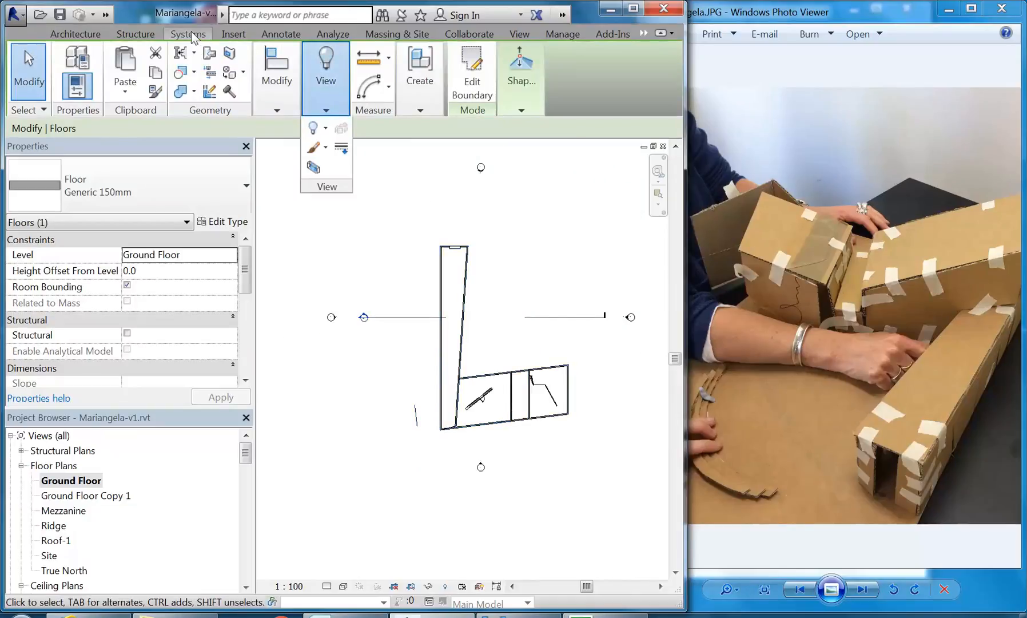
# - Open the default 3D view and inspect the new floor beneath the long volume's open end
pyautogui.click(105, 14)
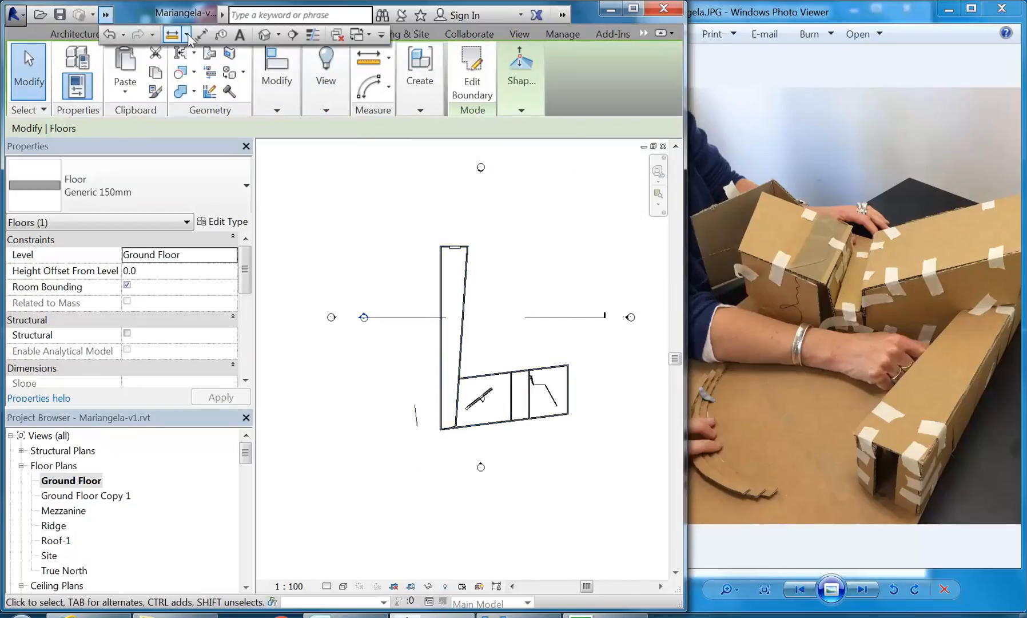
pyautogui.click(263, 35)
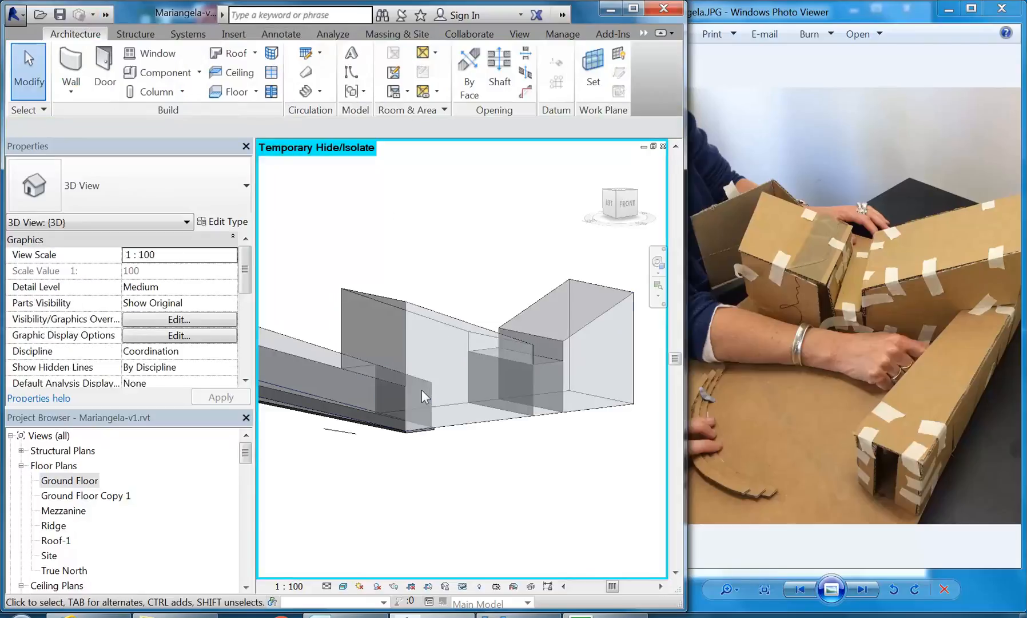
pyautogui.scroll(2, 394, 374)
pyautogui.moveTo(352, 434); pyautogui.dragTo(535, 377, button='middle')
pyautogui.keyDown('shift'); pyautogui.moveTo(399, 394); pyautogui.dragTo(453, 386, button='middle'); pyautogui.keyUp('shift')
pyautogui.scroll(3, 382, 410)
pyautogui.scroll(1, 381, 408)
pyautogui.moveTo(405, 416); pyautogui.dragTo(356, 447, button='middle')
pyautogui.scroll(1, 373, 434)
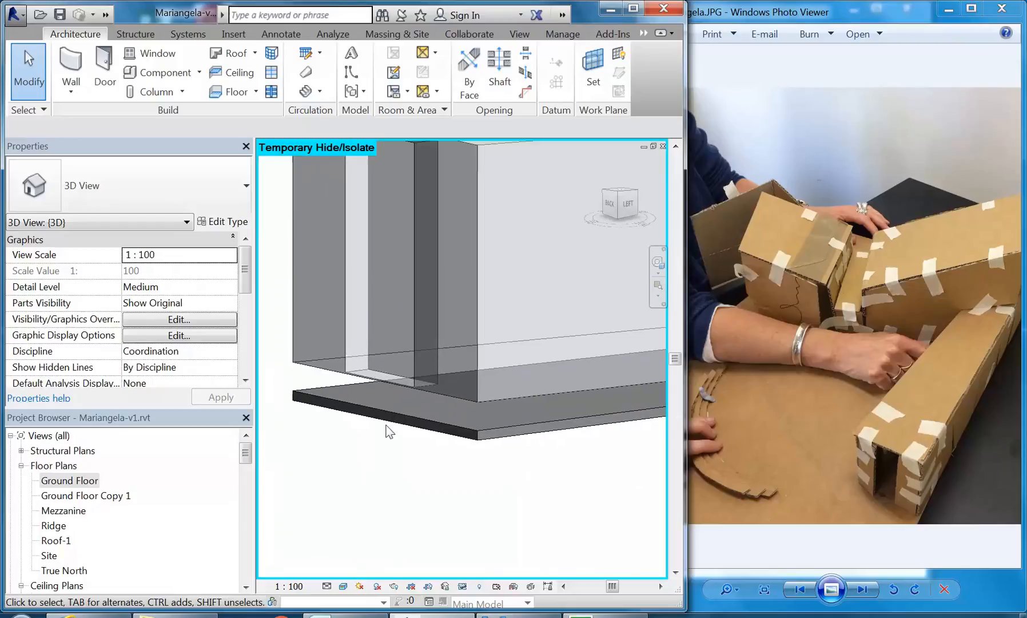
# - Modify the floor's sub-elements, raising its edge at the long volume's open end by 450 mm to meet the mass's lower edge
pyautogui.click(389, 423)
pyautogui.scroll(-2, 401, 490)
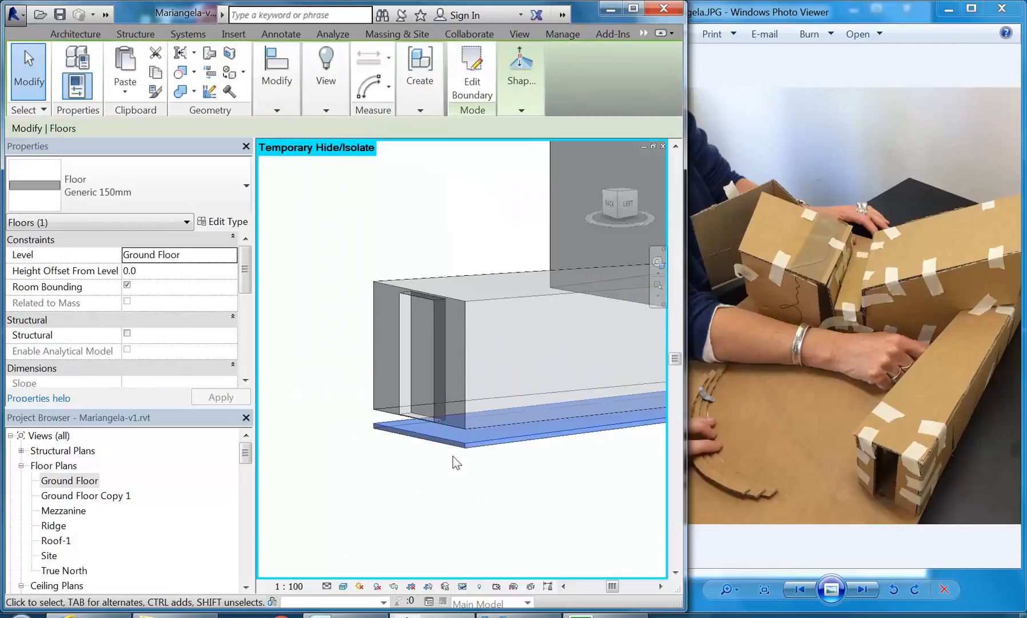
pyautogui.scroll(2, 459, 433)
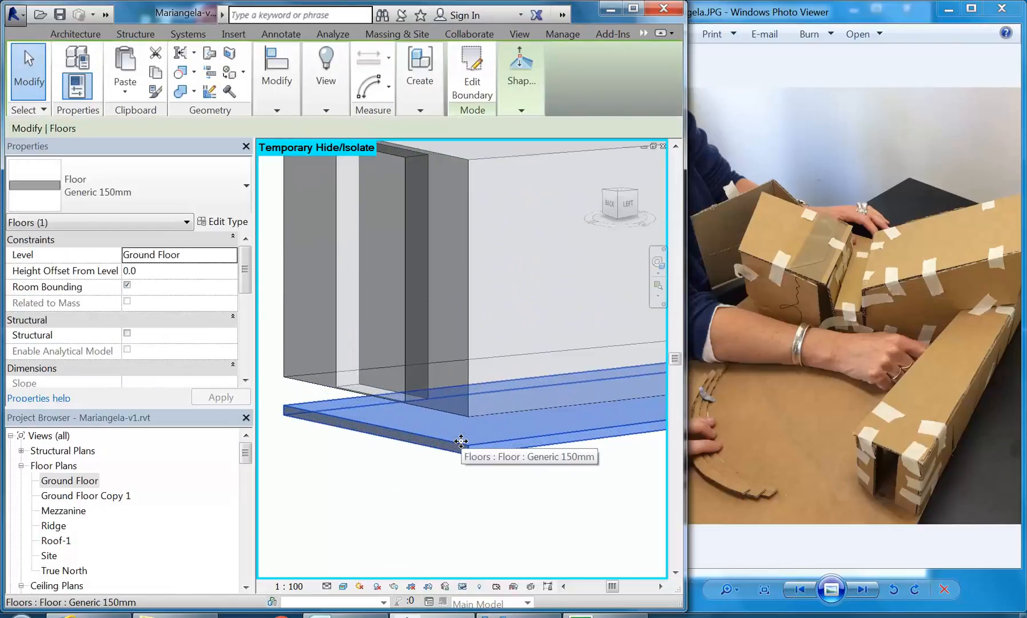
pyautogui.scroll(2, 458, 432)
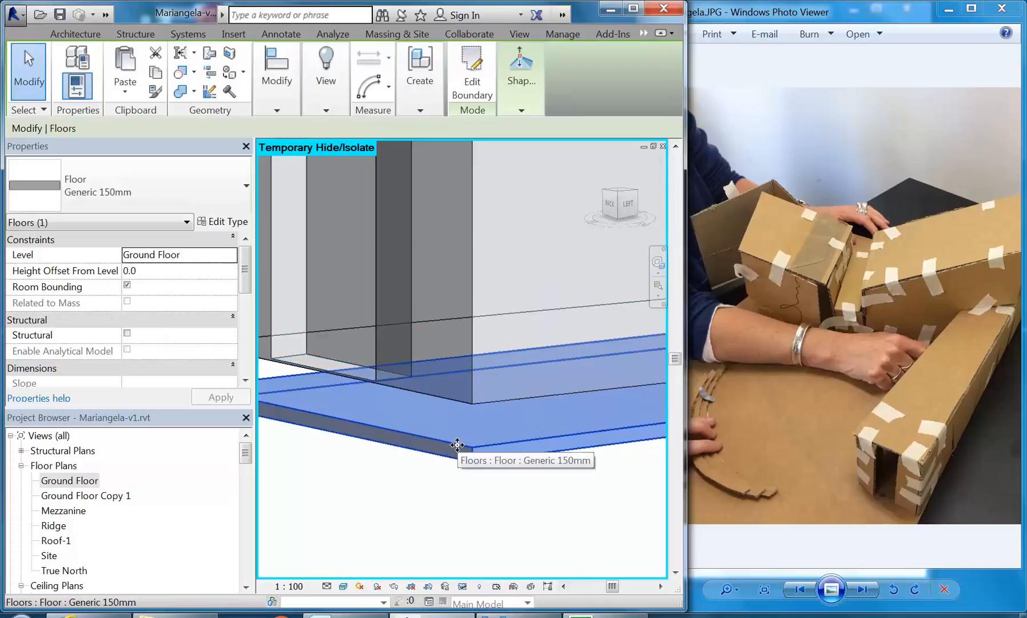
pyautogui.scroll(-3, 458, 445)
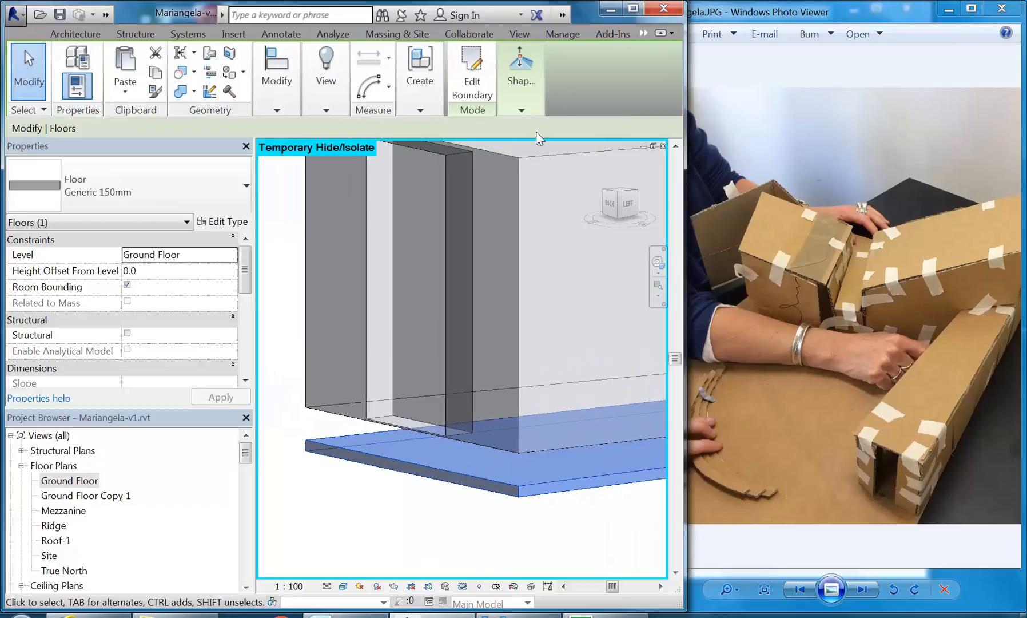
pyautogui.click(516, 81)
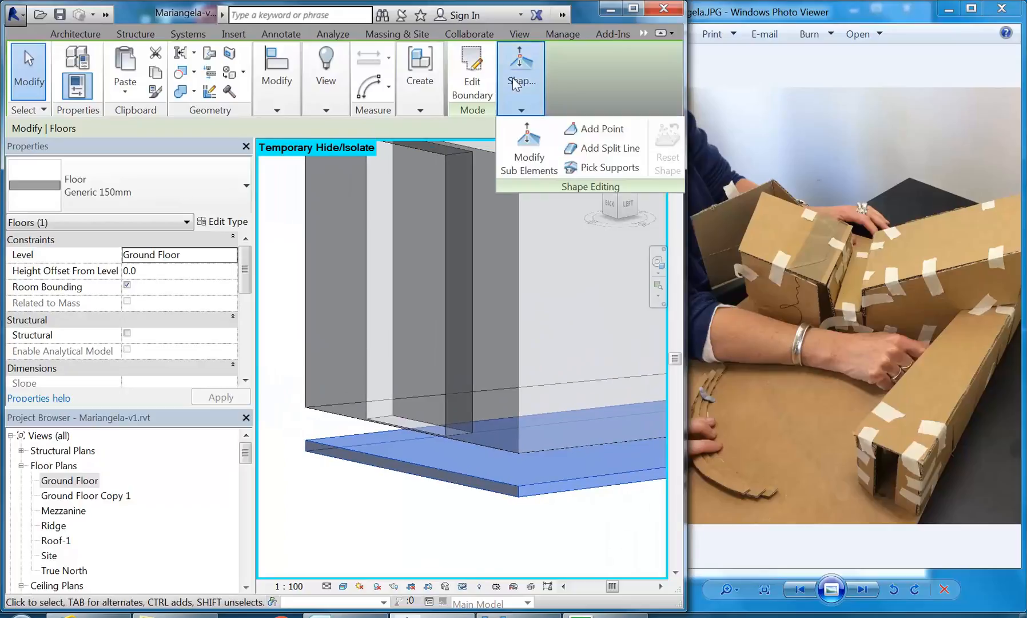
pyautogui.click(522, 162)
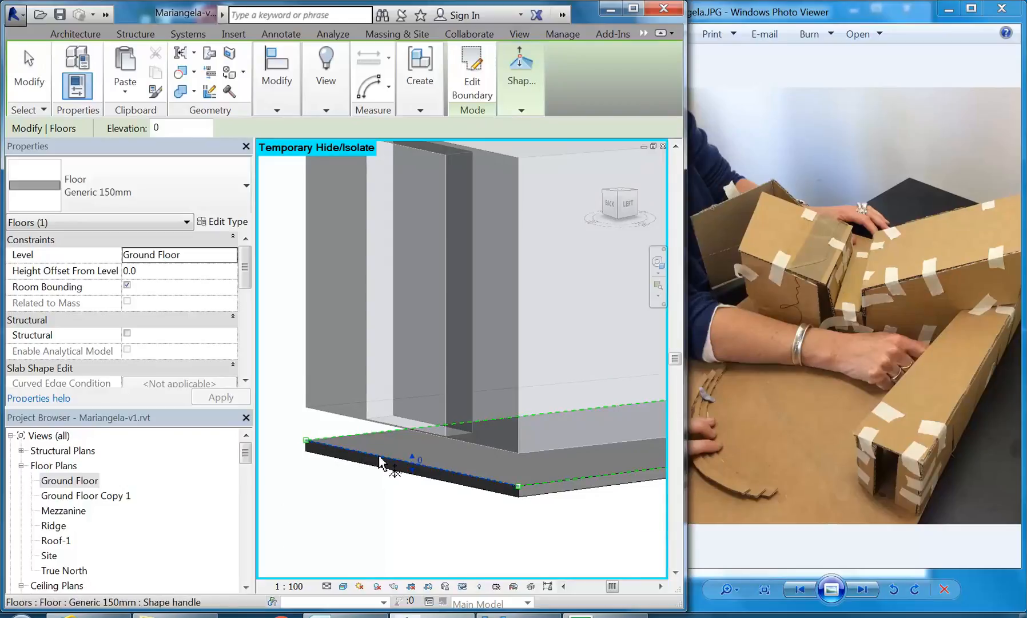
pyautogui.moveTo(414, 459); pyautogui.dragTo(413, 430)
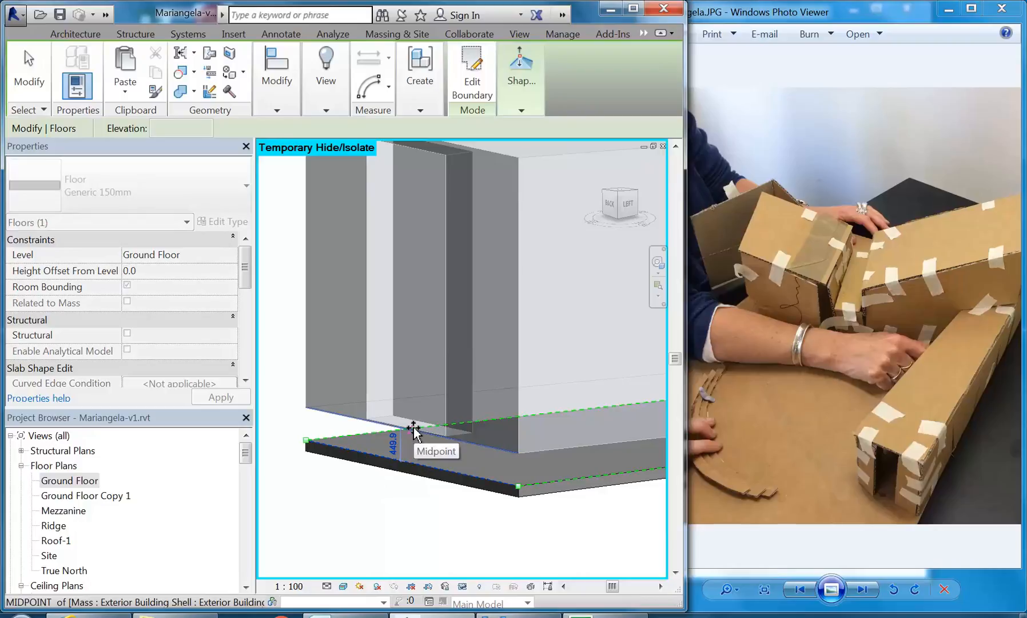
pyautogui.moveTo(414, 431); pyautogui.dragTo(415, 431)
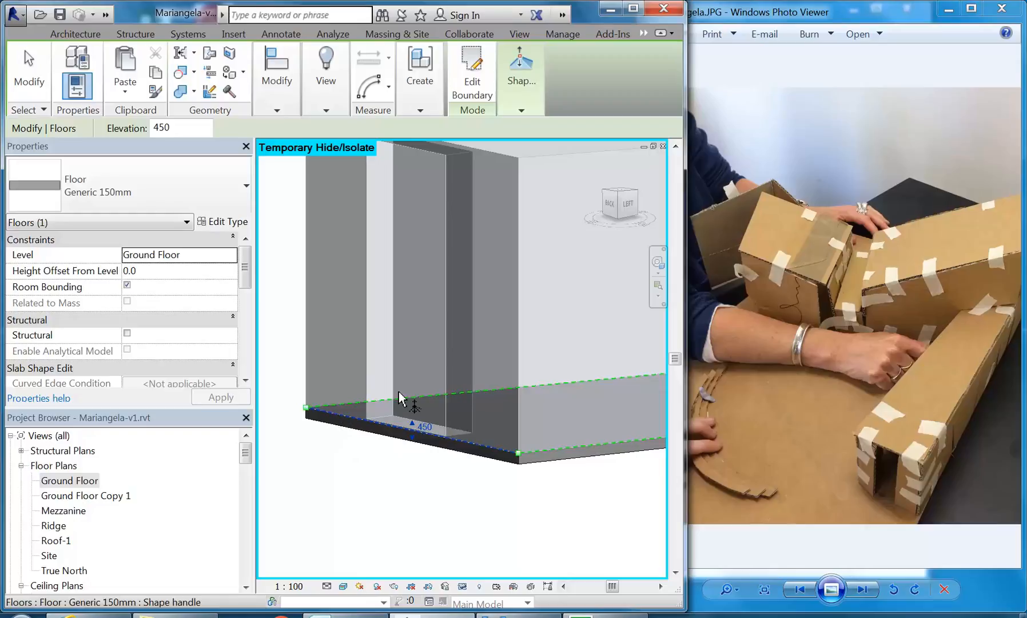
# - Inspect the raised floor edge and corners along the long volume from several sides, then leave sub-element editing
pyautogui.scroll(-4, 479, 352)
pyautogui.moveTo(539, 390); pyautogui.dragTo(391, 385, button='middle')
pyautogui.keyDown('shift'); pyautogui.moveTo(534, 413); pyautogui.dragTo(284, 435, button='middle'); pyautogui.keyUp('shift')
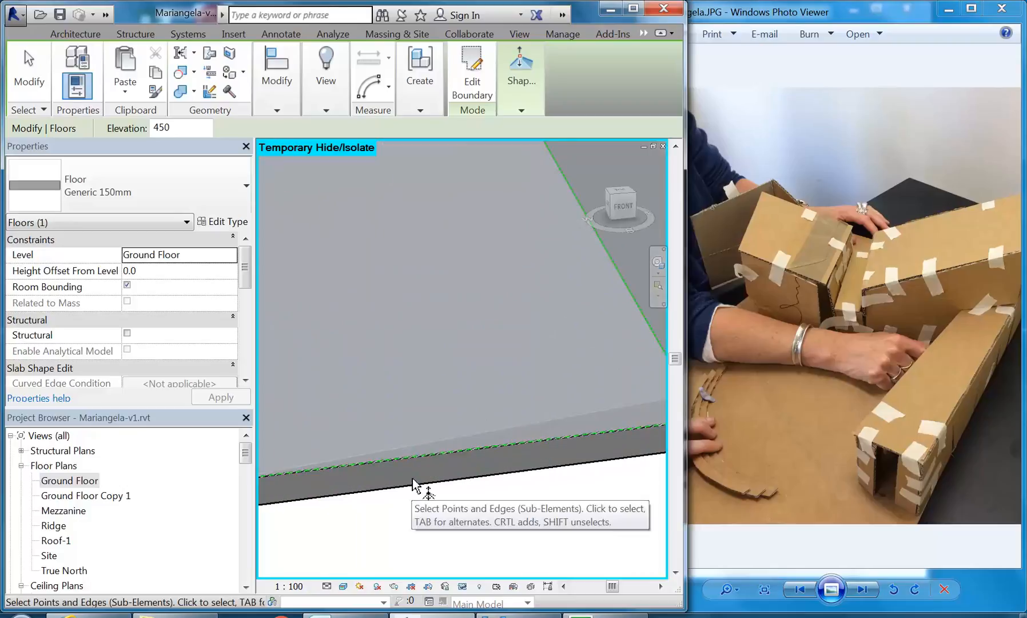
pyautogui.keyDown('shift'); pyautogui.moveTo(419, 483); pyautogui.dragTo(437, 482, button='middle'); pyautogui.keyUp('shift')
pyautogui.scroll(3, 549, 466)
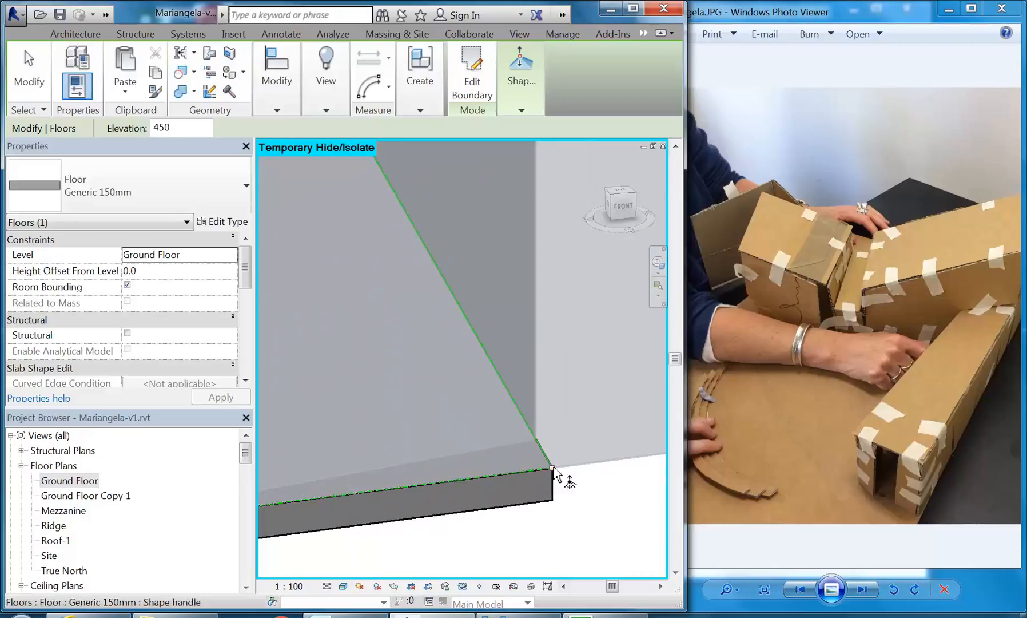
pyautogui.scroll(-6, 554, 469)
pyautogui.keyDown('shift'); pyautogui.moveTo(554, 472); pyautogui.dragTo(370, 342, button='middle'); pyautogui.keyUp('shift')
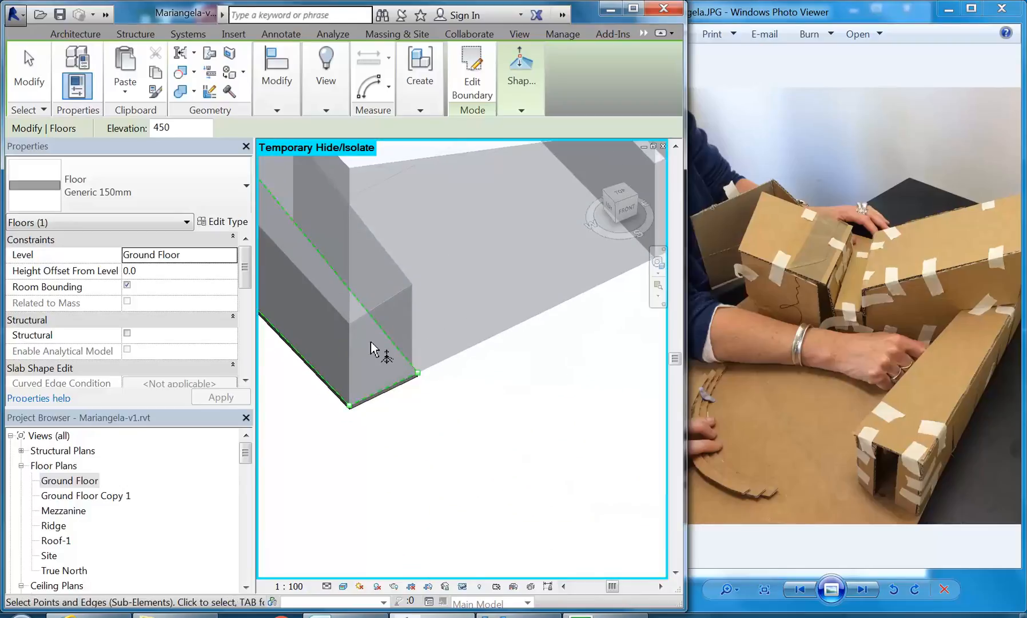
pyautogui.scroll(8, 382, 366)
pyautogui.scroll(-4, 410, 422)
pyautogui.keyDown('shift'); pyautogui.moveTo(410, 422); pyautogui.dragTo(214, 283, button='middle'); pyautogui.keyUp('shift')
pyautogui.scroll(2, 332, 320)
pyautogui.keyDown('shift'); pyautogui.moveTo(353, 346); pyautogui.dragTo(460, 413, button='middle'); pyautogui.keyUp('shift')
pyautogui.moveTo(480, 242); pyautogui.dragTo(485, 429, button='middle')
pyautogui.moveTo(505, 392); pyautogui.dragTo(486, 286, button='middle')
pyautogui.scroll(1, 480, 420)
pyautogui.moveTo(479, 419); pyautogui.dragTo(529, 344, button='middle')
pyautogui.scroll(1, 433, 482)
pyautogui.moveTo(433, 482); pyautogui.dragTo(470, 431, button='middle')
pyautogui.scroll(-3, 470, 431)
pyautogui.scroll(-3, 470, 432)
pyautogui.moveTo(396, 431)
pyautogui.keyDown('shift'); pyautogui.mouseDown(button='middle')
pyautogui.moveTo(429, 362)
pyautogui.moveTo(476, 356)
pyautogui.moveTo(528, 401)
pyautogui.moveTo(600, 426)
pyautogui.moveTo(622, 381)
pyautogui.mouseUp(button='middle'); pyautogui.keyUp('shift')
pyautogui.rightClick(590, 416)
pyautogui.click(623, 136)
pyautogui.keyDown('shift'); pyautogui.moveTo(357, 470); pyautogui.dragTo(420, 509, button='middle'); pyautogui.keyUp('shift')
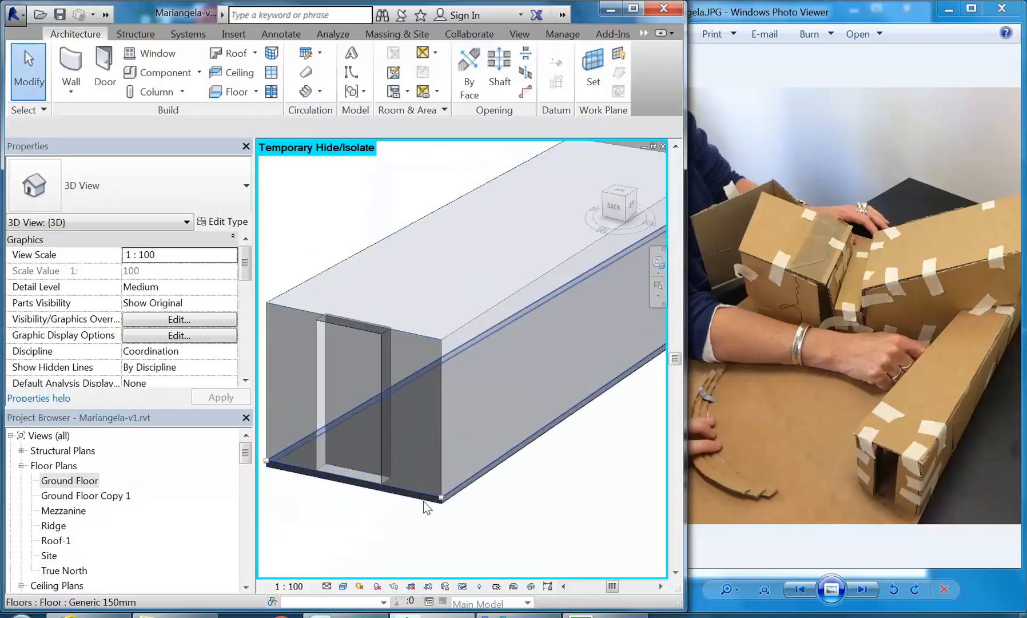
# - Select the sloped floor and duplicate its type as Generic 200mm
pyautogui.scroll(3, 439, 506)
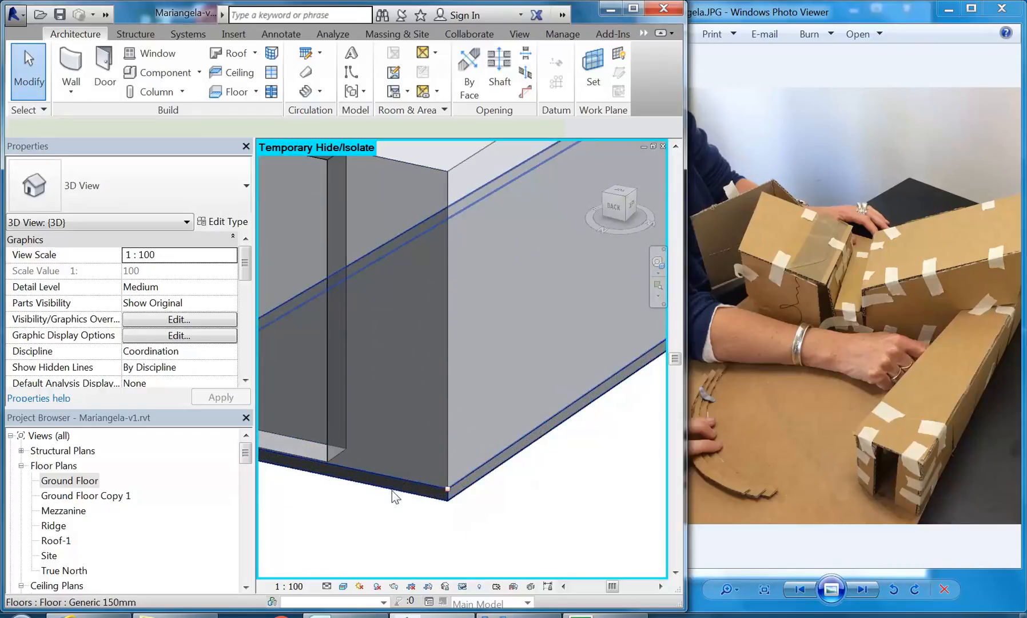
pyautogui.click(391, 490)
pyautogui.rightClick(536, 479)
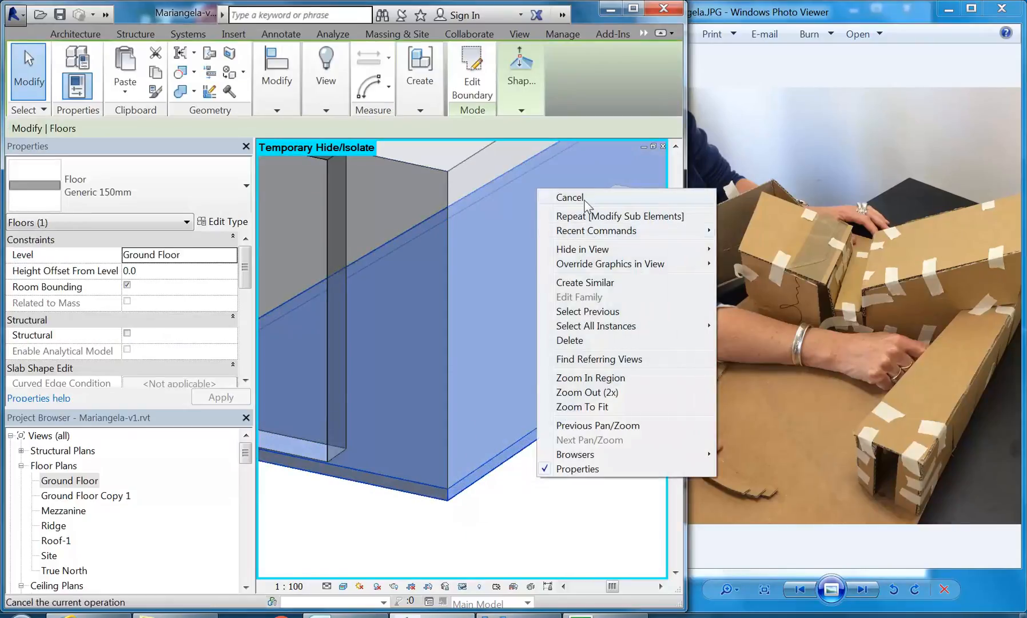
pyautogui.click(570, 198)
pyautogui.click(525, 443)
pyautogui.click(539, 477)
pyautogui.click(496, 473)
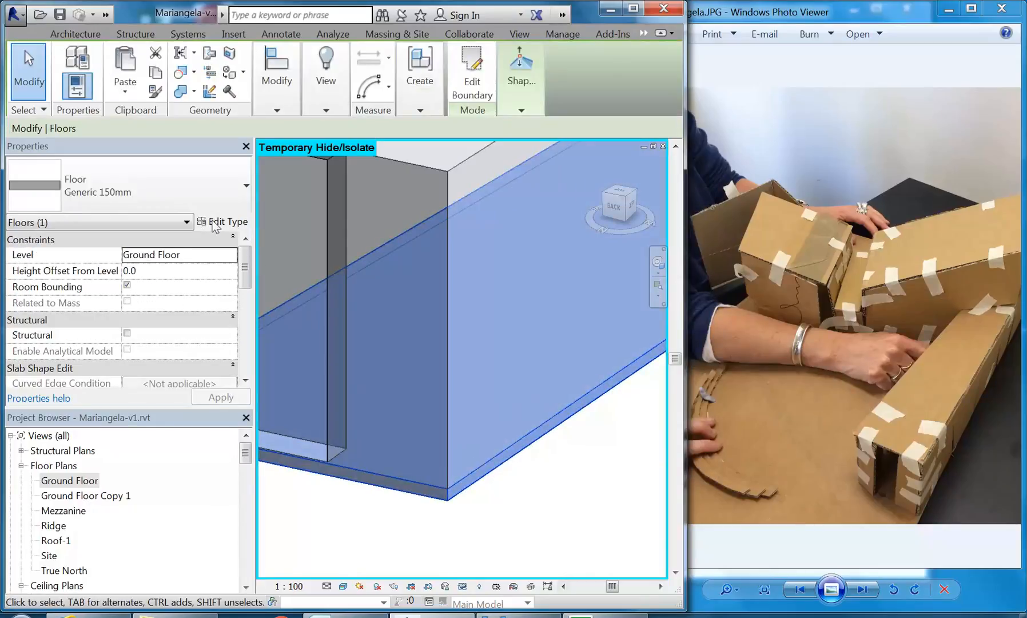
pyautogui.click(222, 221)
pyautogui.click(799, 94)
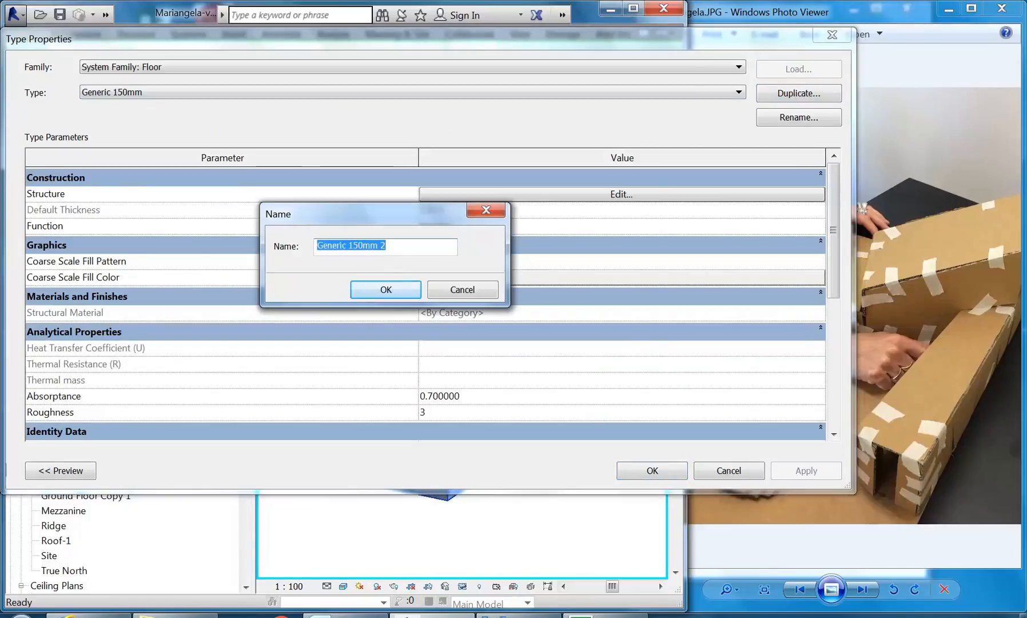
pyautogui.moveTo(349, 245); pyautogui.dragTo(359, 245)
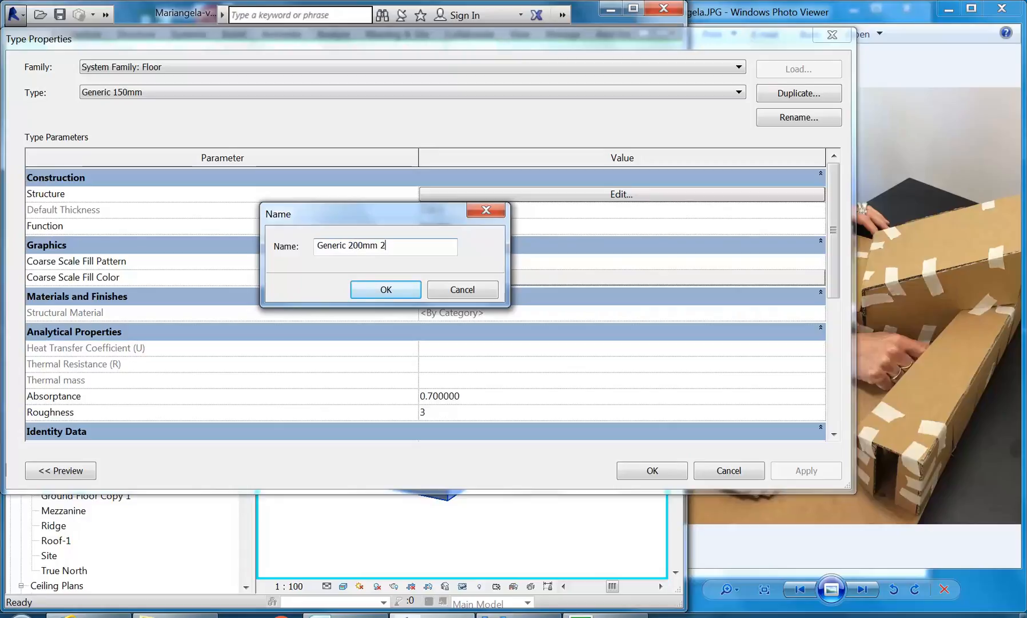
pyautogui.click(388, 289)
# - Set the Generic 200mm floor type's structure layer to 200 mm thick with the Finish material
pyautogui.click(466, 193)
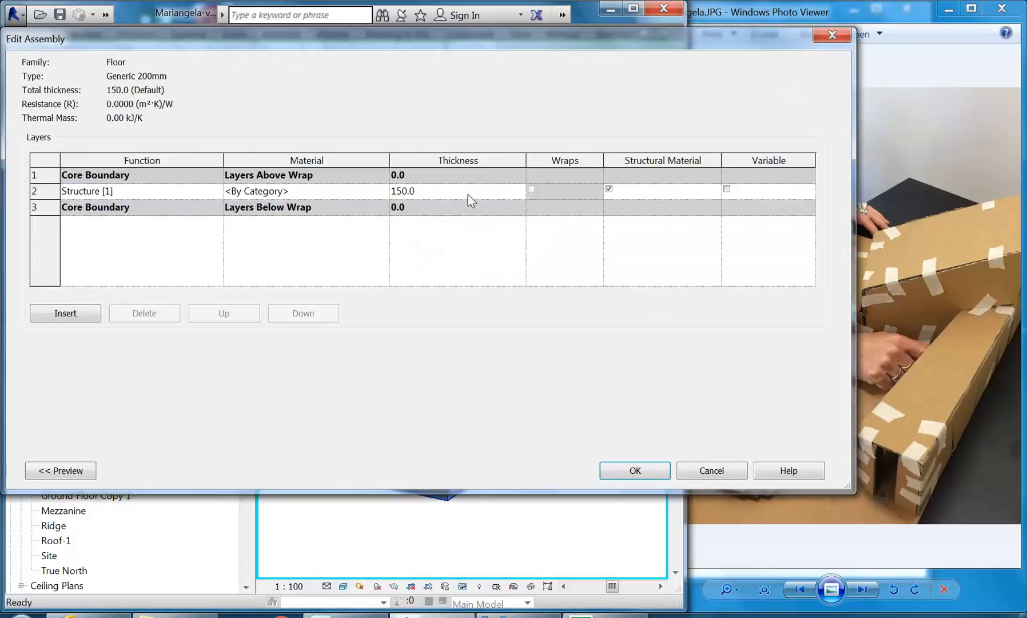
pyautogui.click(435, 192)
pyautogui.write('200')
pyautogui.click(359, 192)
pyautogui.click(384, 191)
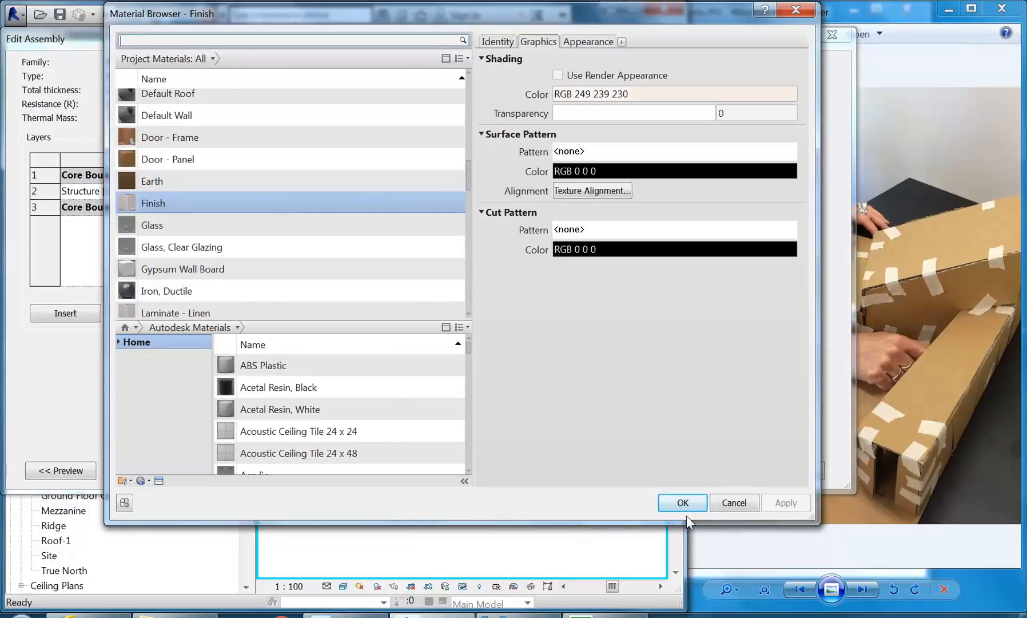
pyautogui.click(663, 499)
pyautogui.click(639, 470)
pyautogui.click(632, 470)
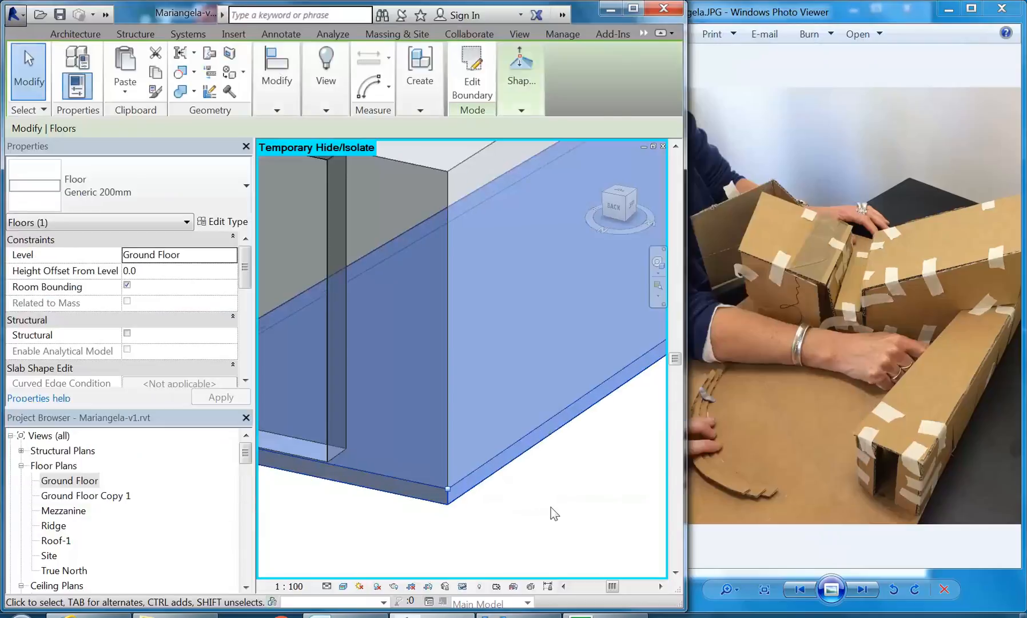
pyautogui.click(551, 506)
# - Open the {3D} Copy 1 view and duplicate it with detailing
pyautogui.click(86, 482)
pyautogui.scroll(-4, 74, 486)
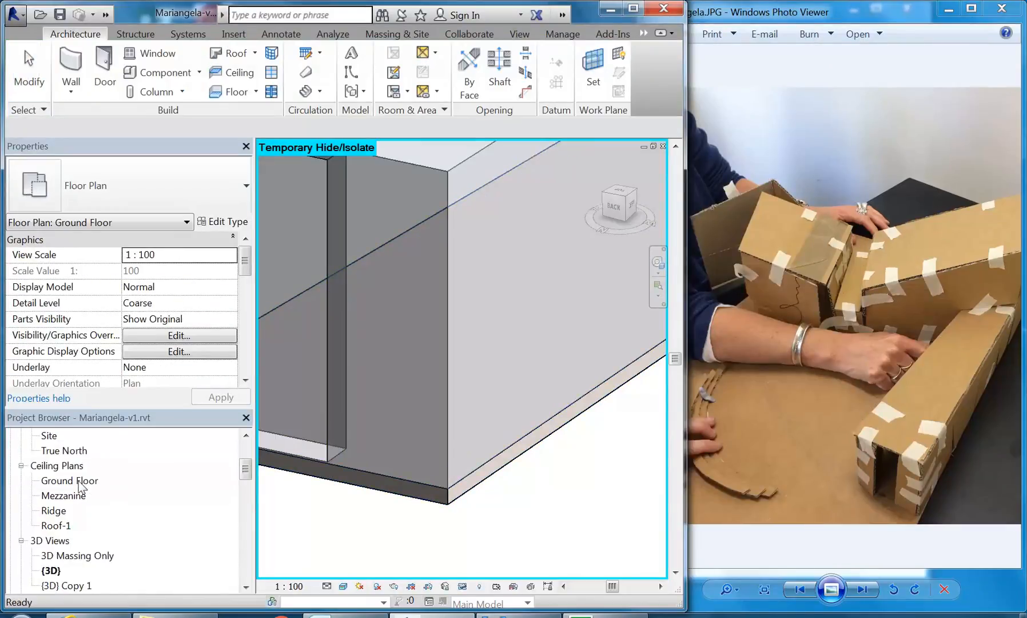
pyautogui.doubleClick(59, 512)
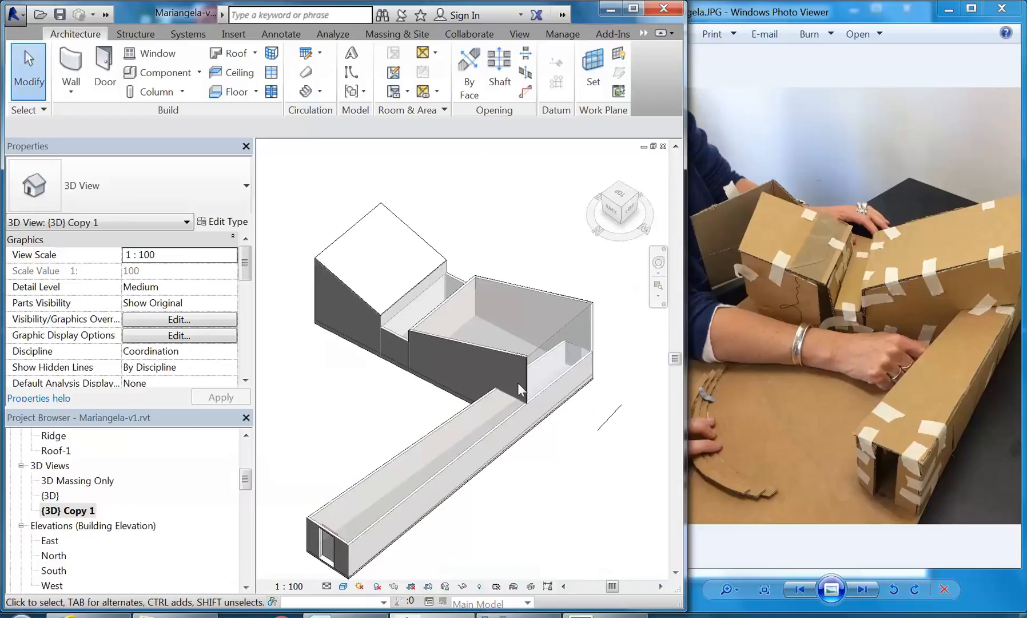
pyautogui.keyDown('shift'); pyautogui.moveTo(517, 383); pyautogui.dragTo(514, 394, button='middle'); pyautogui.keyUp('shift')
pyautogui.click(78, 511)
pyautogui.rightClick(82, 517)
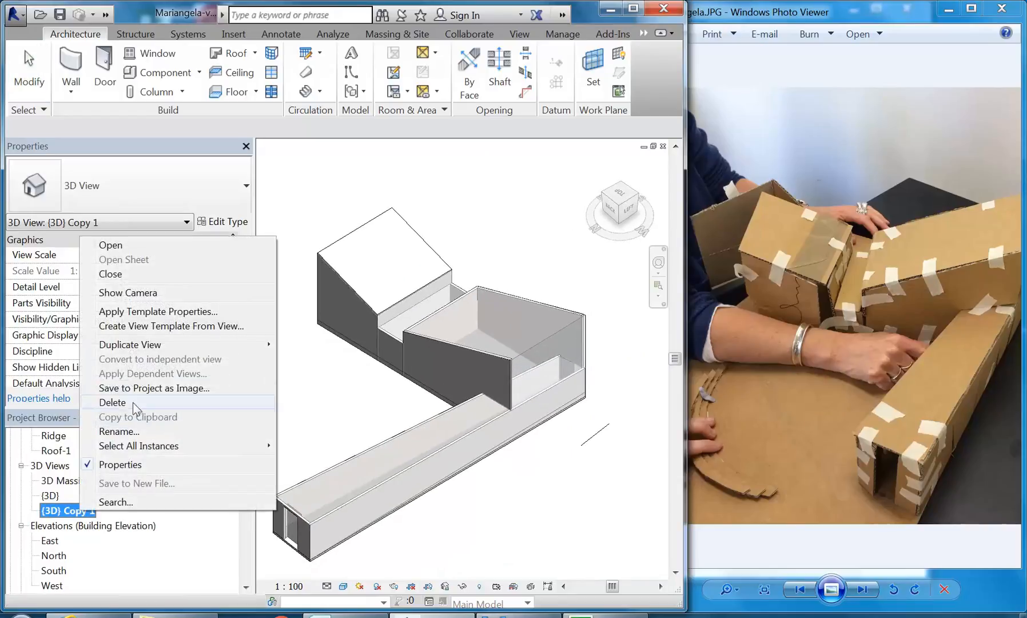
pyautogui.moveTo(251, 344)
pyautogui.click(373, 359)
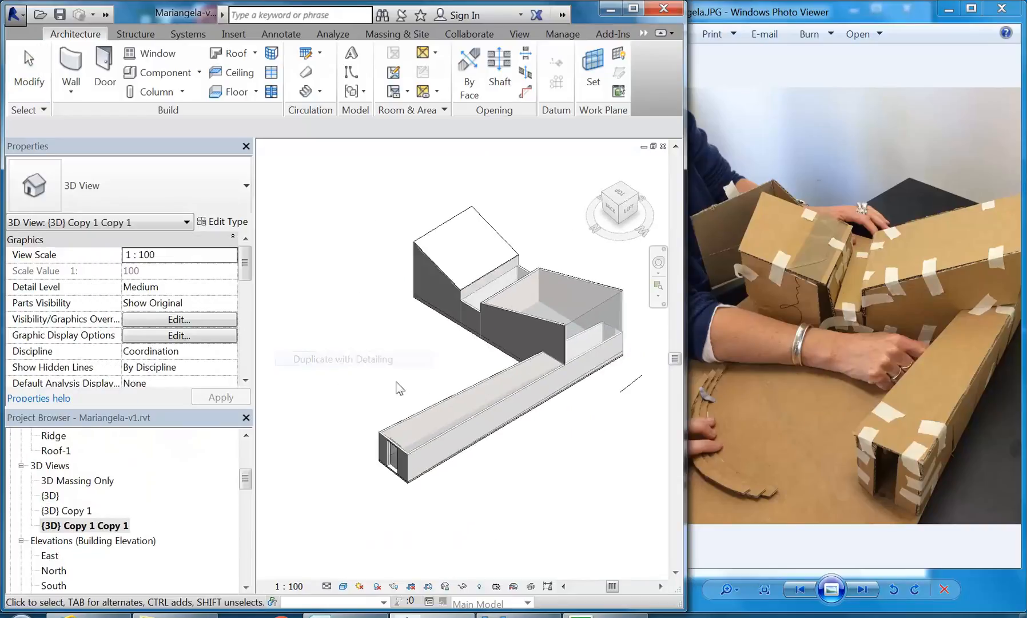
# - Rename the duplicated 3D view as 3D No Massing
pyautogui.rightClick(80, 527)
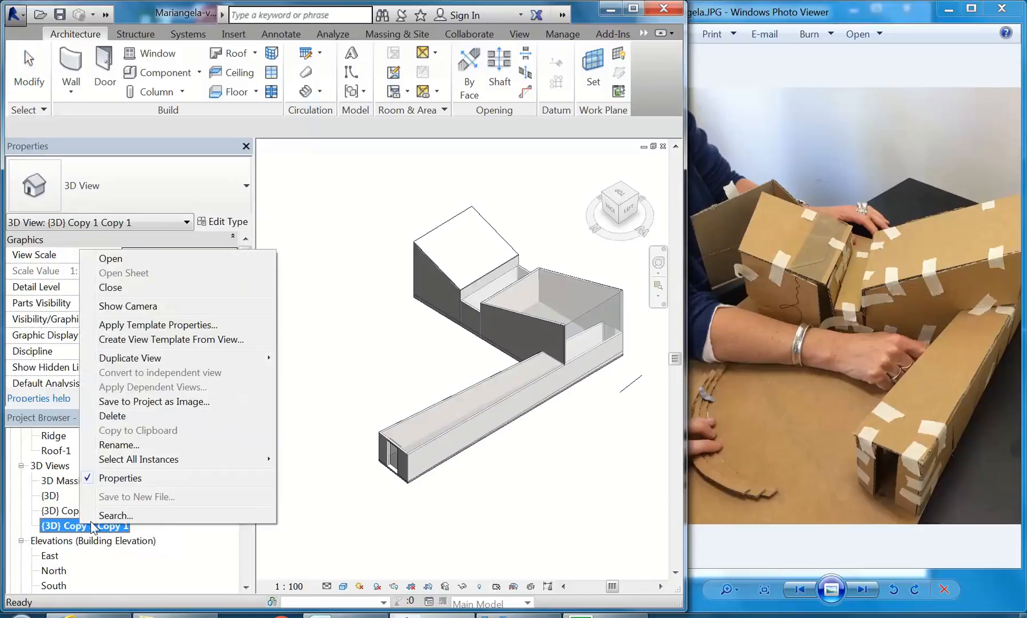
pyautogui.click(153, 435)
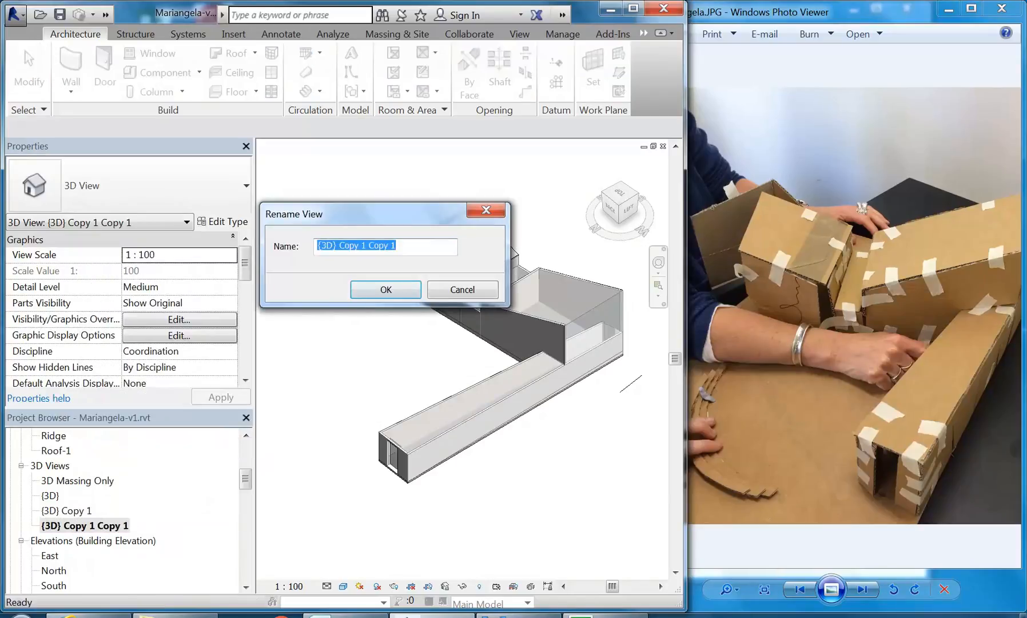
pyautogui.write('3D No Massing')
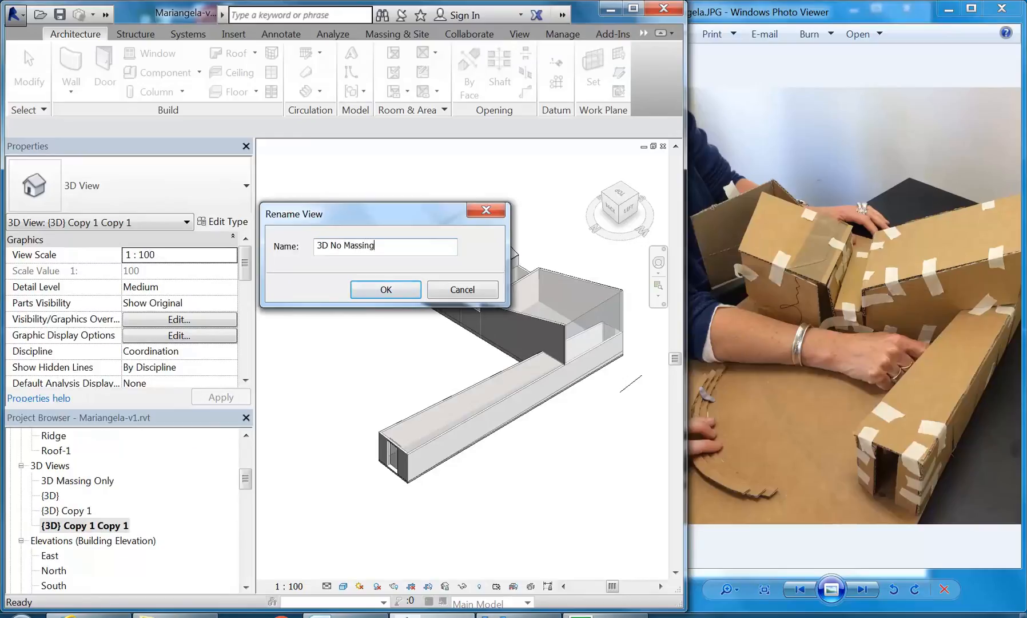
pyautogui.click(386, 289)
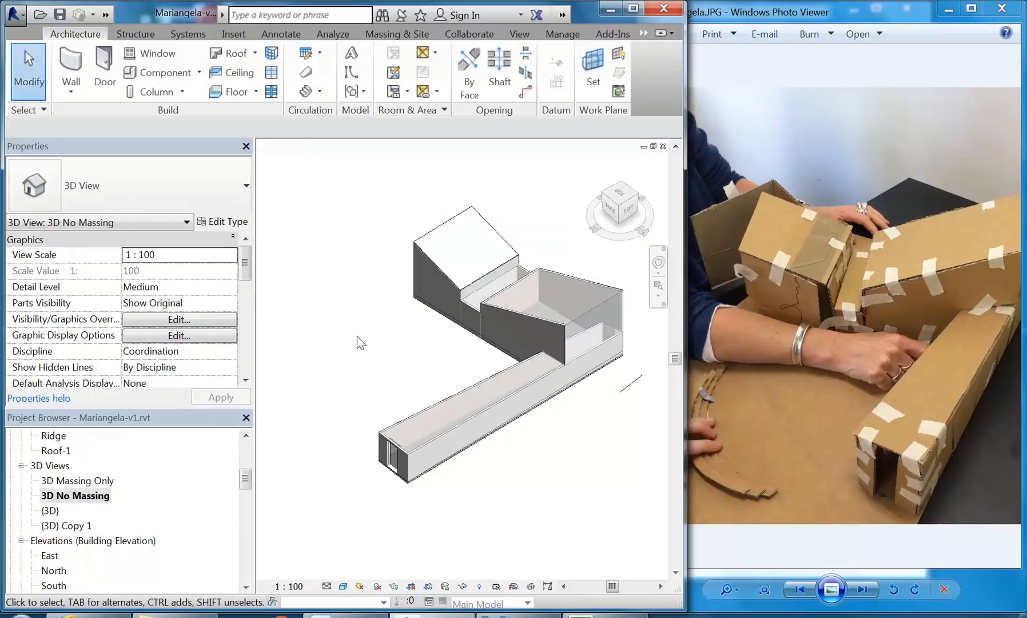
pyautogui.click(180, 320)
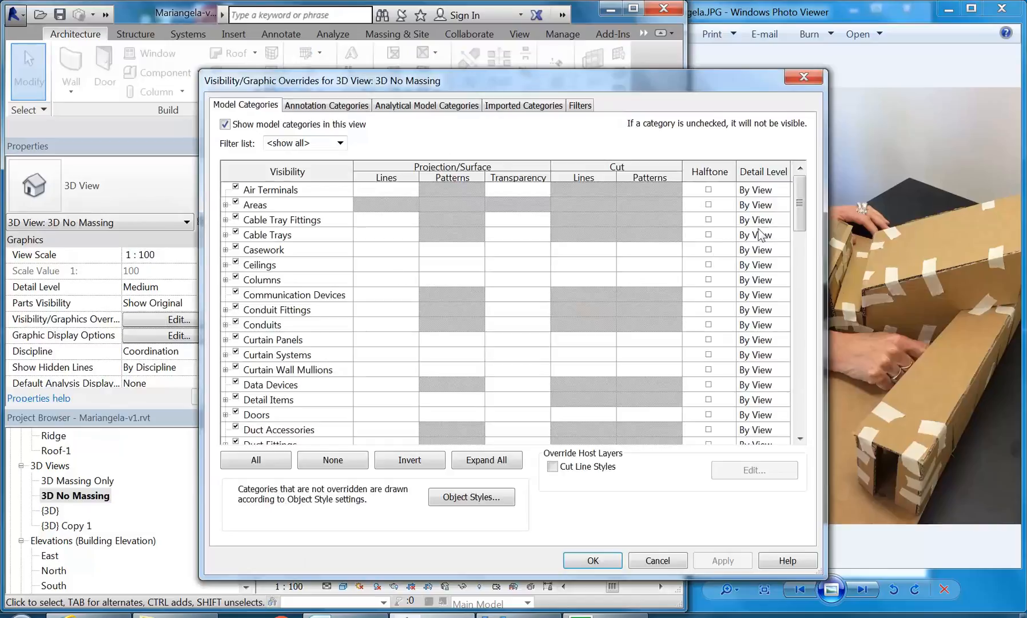
pyautogui.moveTo(800, 209); pyautogui.dragTo(807, 292)
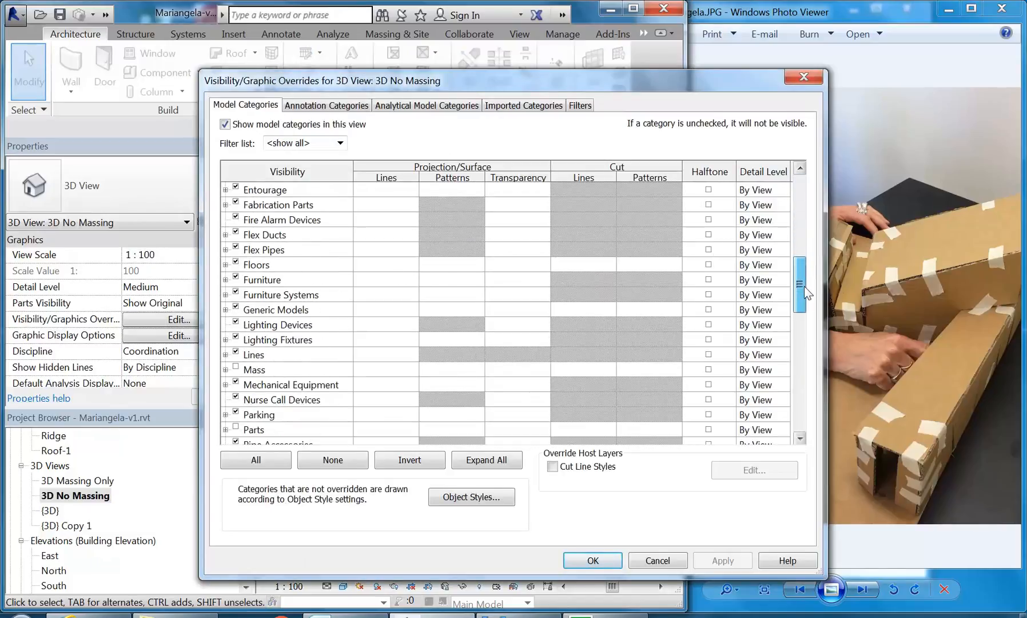
pyautogui.click(658, 561)
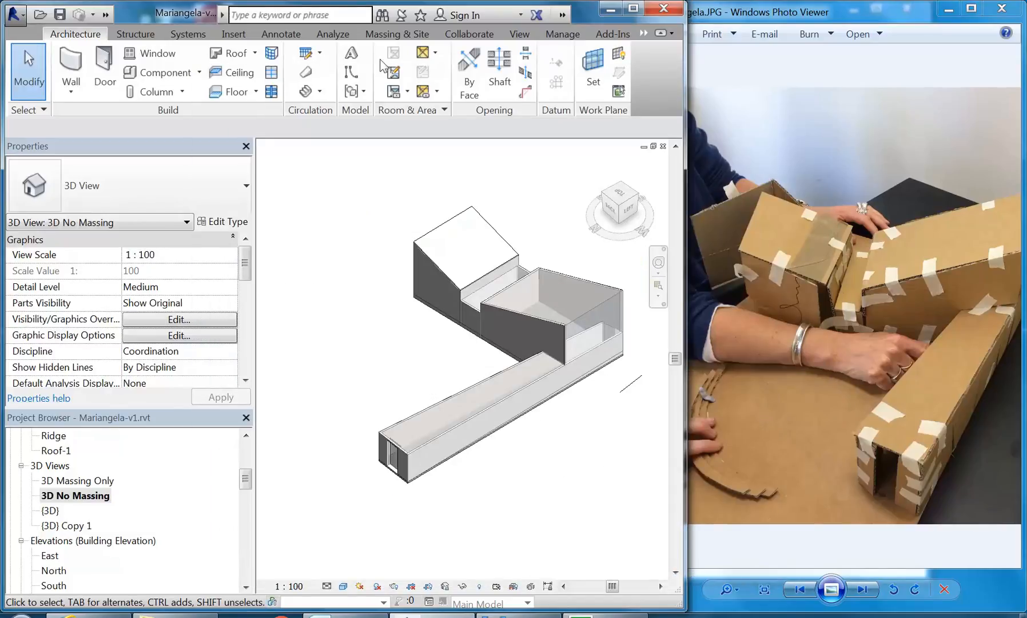
# - Set mass display to Show Mass by View Settings and view the long volume's walls and floor without masses
pyautogui.click(396, 34)
pyautogui.click(82, 61)
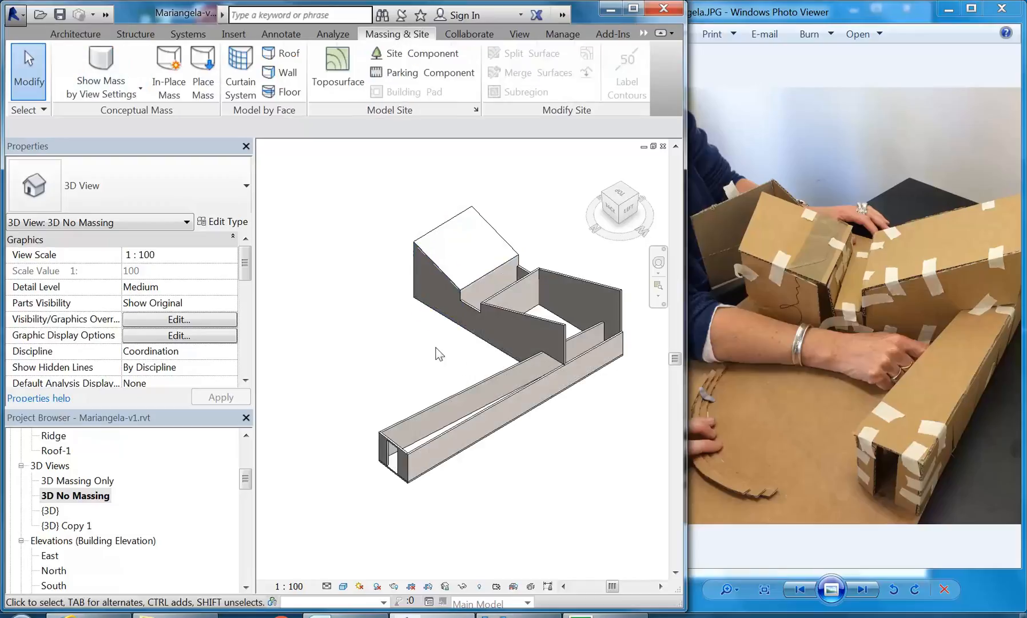
pyautogui.scroll(5, 548, 337)
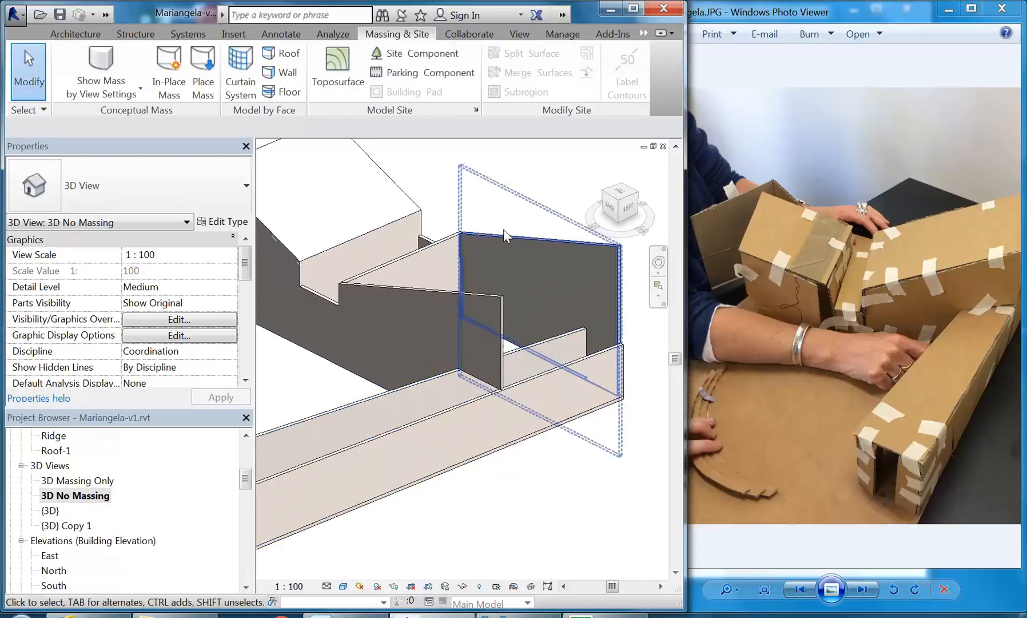
pyautogui.moveTo(315, 467); pyautogui.dragTo(542, 290, button='middle')
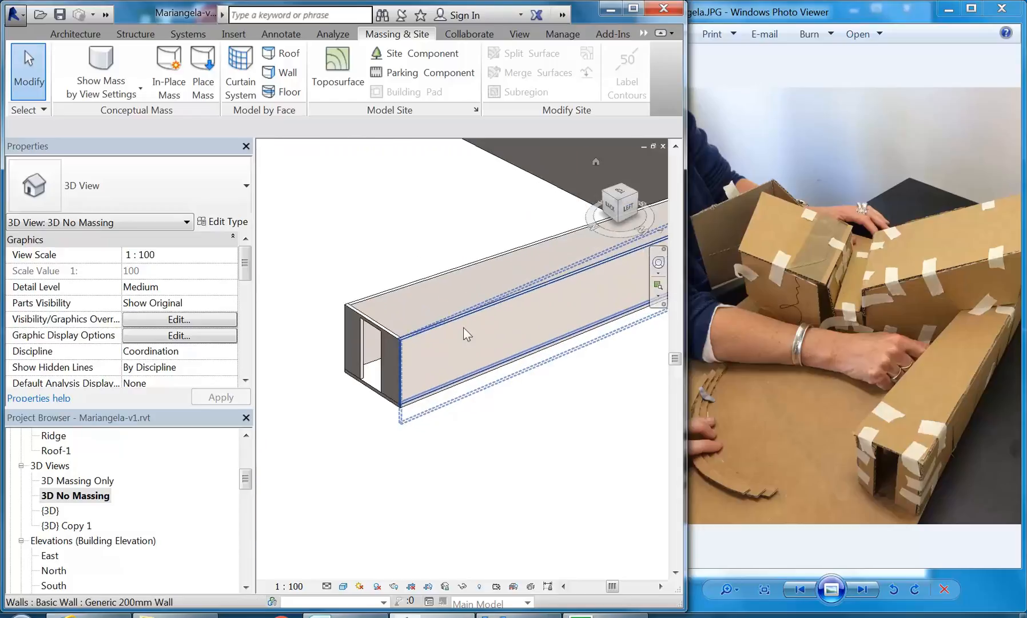
pyautogui.scroll(2, 437, 317)
# - Try to join the long volume's outer side wall with the sloped floor, unjoining the conflicting elements
pyautogui.click(647, 34)
pyautogui.click(192, 87)
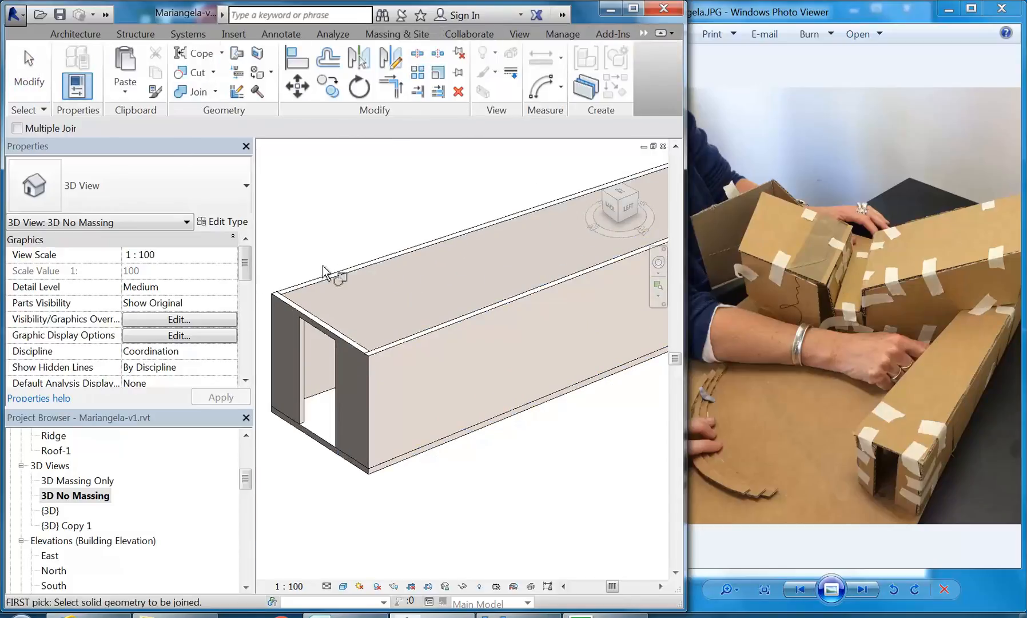
pyautogui.scroll(4, 401, 463)
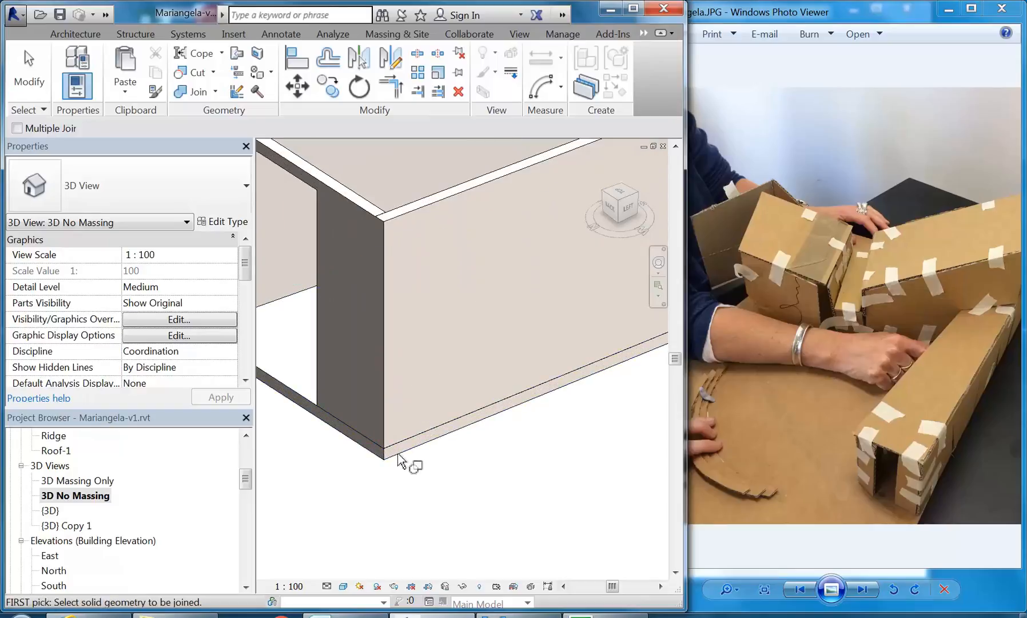
pyautogui.click(389, 441)
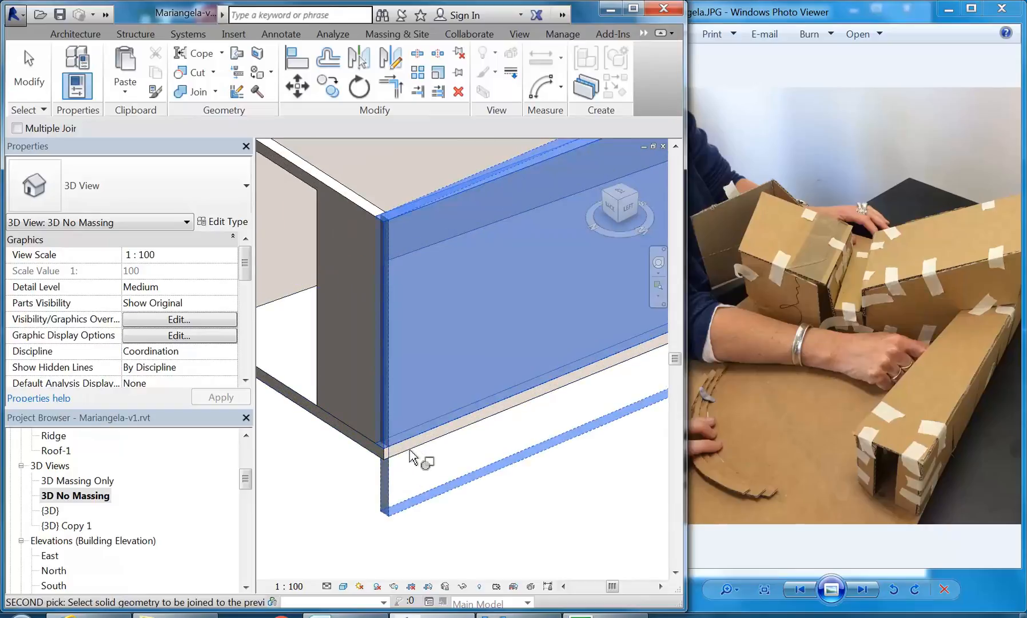
pyautogui.click(407, 438)
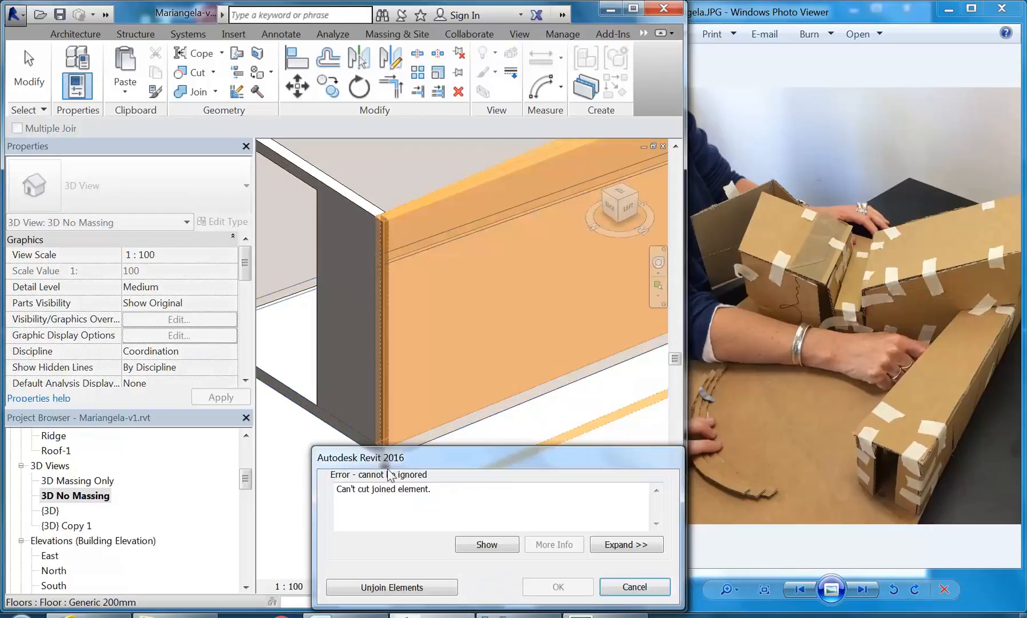
pyautogui.click(401, 593)
# - Try to join the sloped floor with the walls around the doorway end, unjoining the conflicting elements
pyautogui.moveTo(395, 483); pyautogui.dragTo(495, 484, button='middle')
pyautogui.scroll(2, 479, 468)
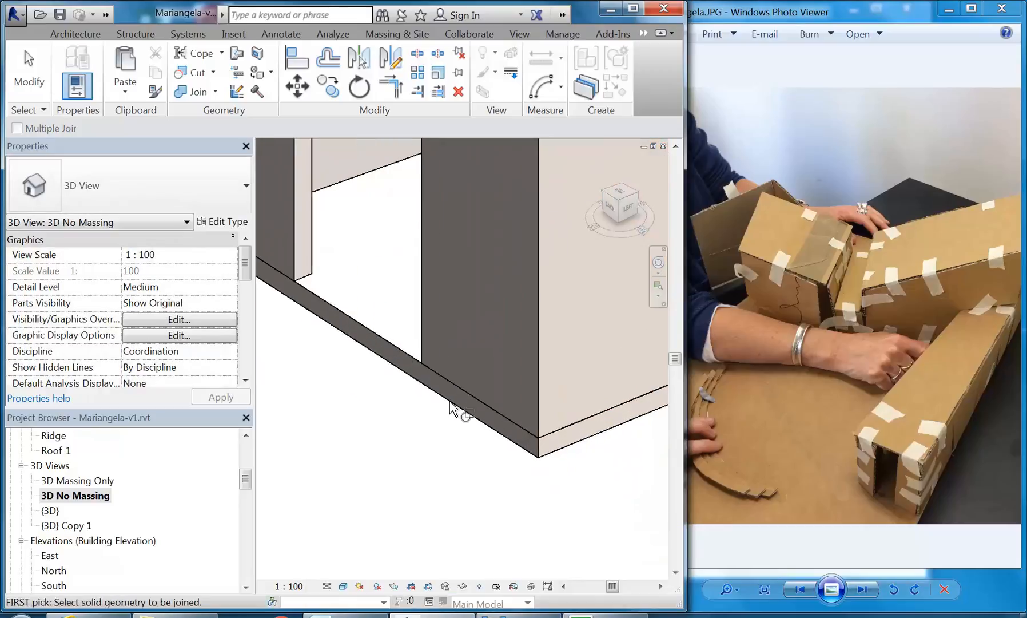
pyautogui.click(452, 418)
pyautogui.click(421, 340)
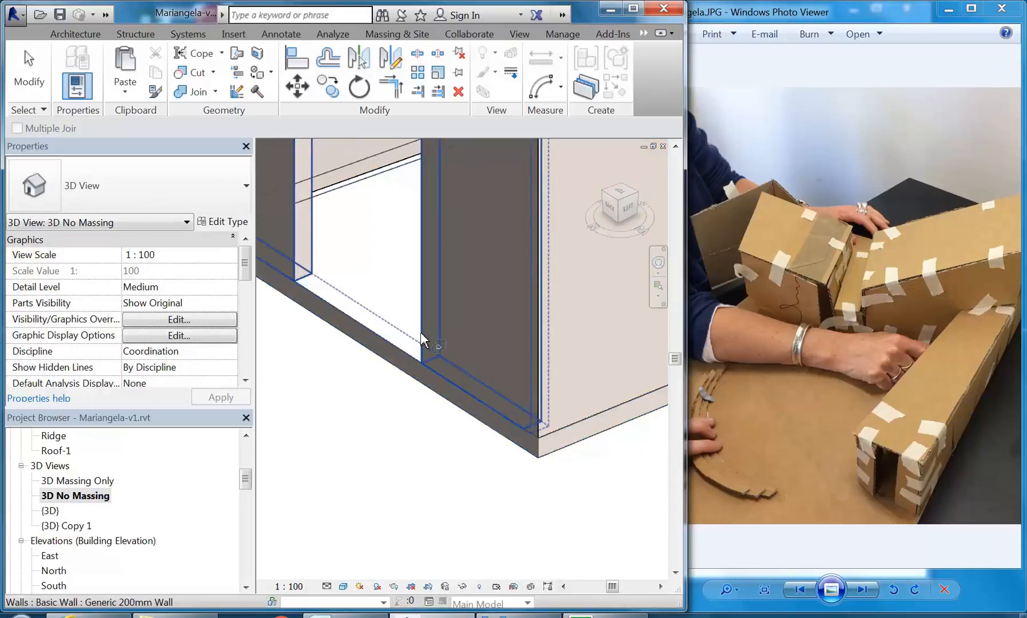
pyautogui.moveTo(383, 277); pyautogui.dragTo(421, 392, button='middle')
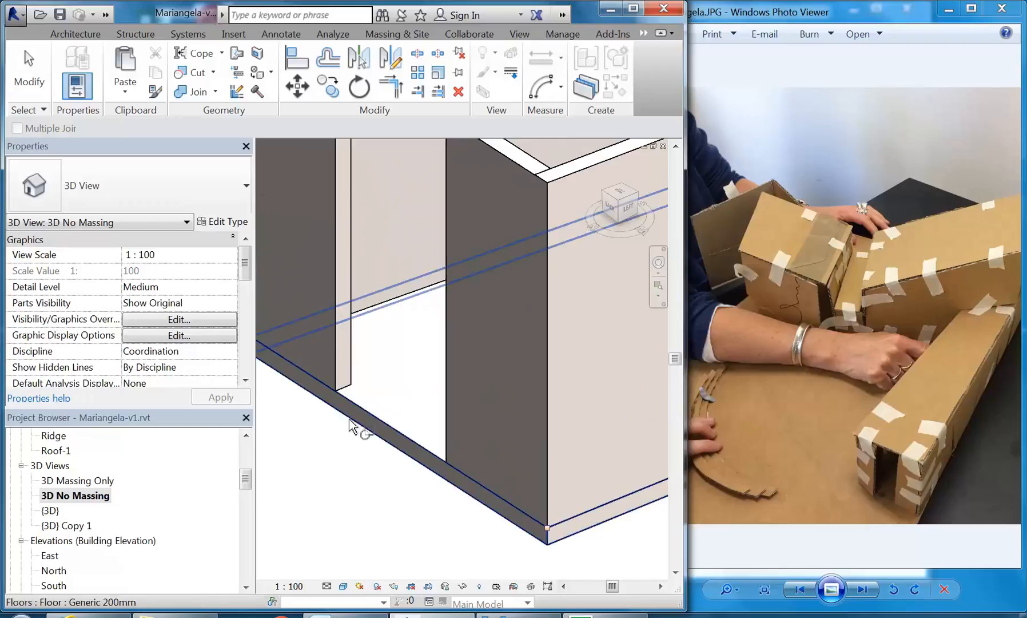
pyautogui.click(350, 426)
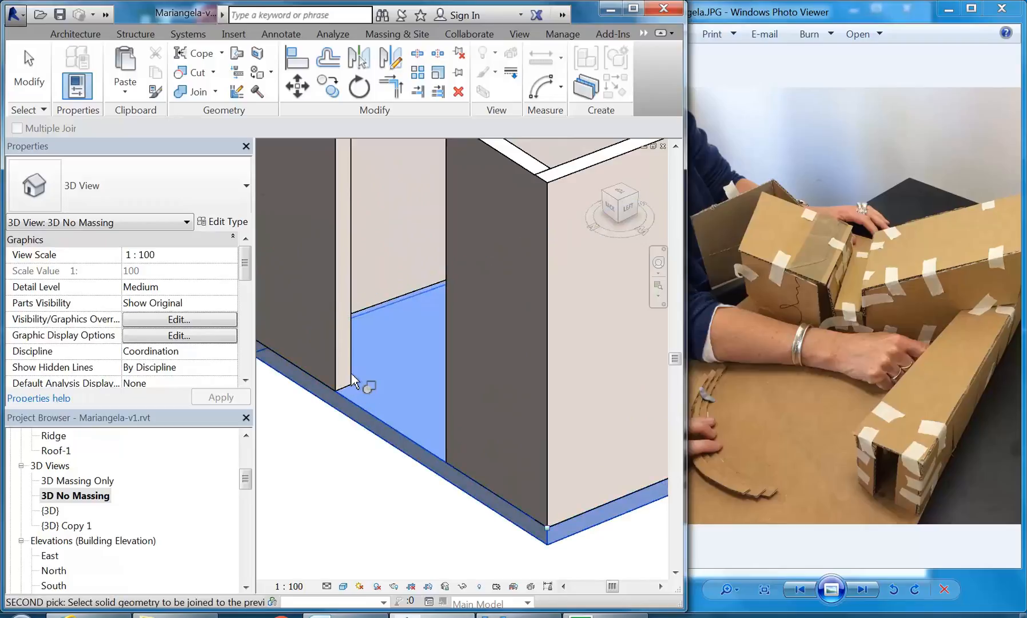
pyautogui.click(385, 303)
pyautogui.click(431, 590)
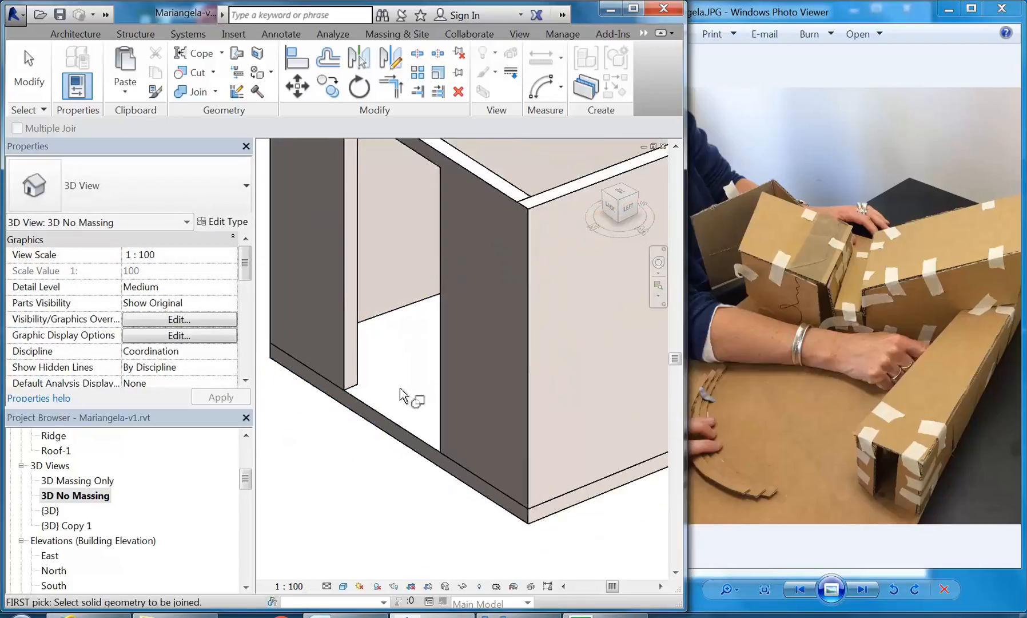
# - Override the joint line between the long volume's outer side wall and floor with the <Invisible lines> style using Linework
pyautogui.moveTo(304, 169); pyautogui.dragTo(355, 218, button='middle')
pyautogui.rightClick(358, 217)
pyautogui.click(390, 226)
pyautogui.scroll(5, 481, 509)
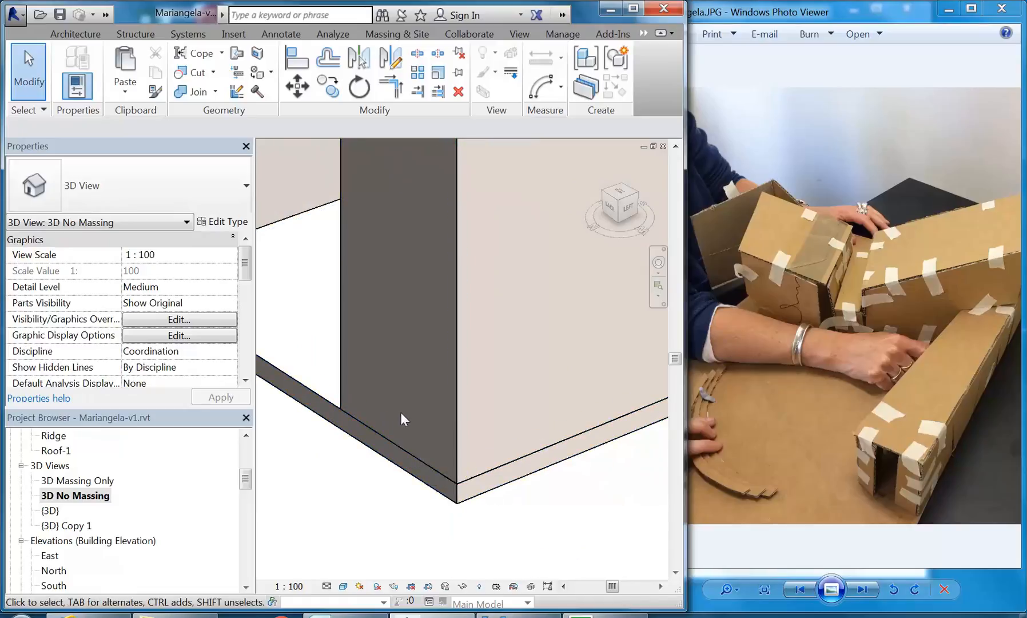
pyautogui.moveTo(402, 410); pyautogui.dragTo(403, 431, button='middle')
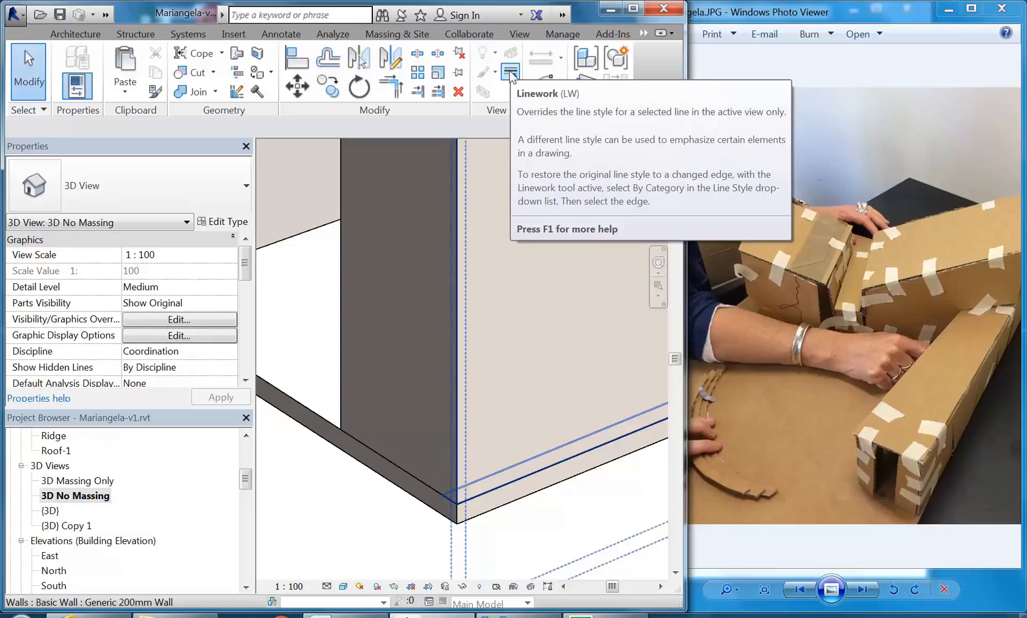
pyautogui.click(510, 73)
pyautogui.moveTo(624, 91)
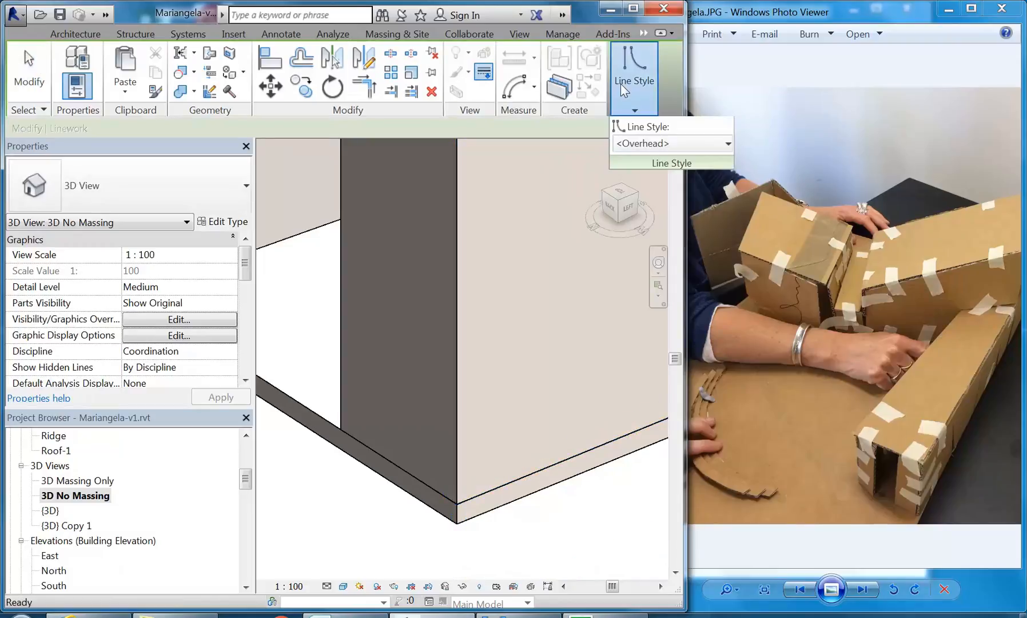
pyautogui.click(666, 146)
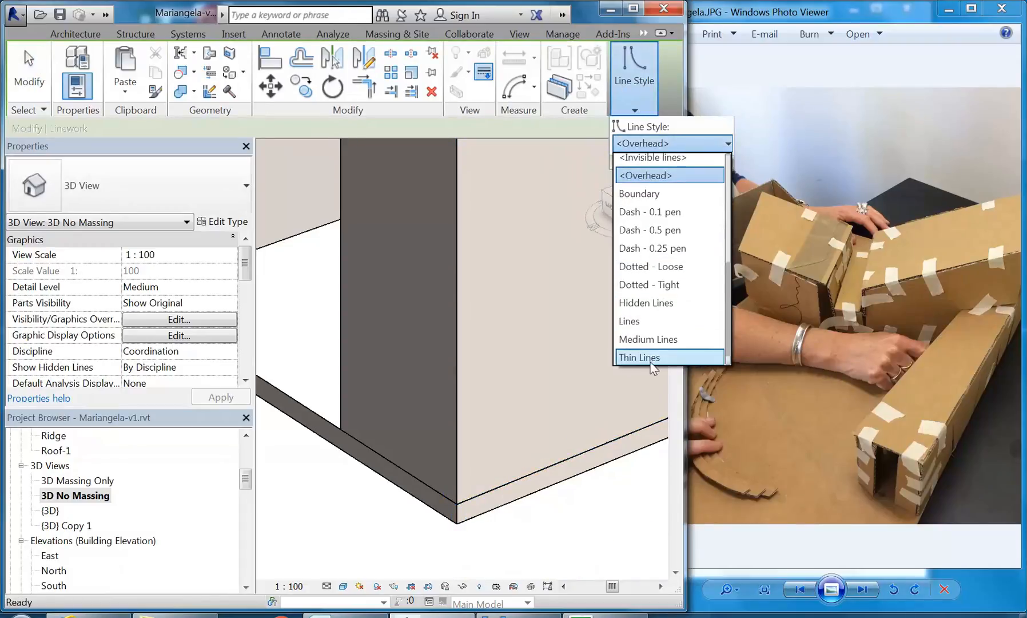
pyautogui.scroll(3, 643, 163)
pyautogui.scroll(-3, 640, 164)
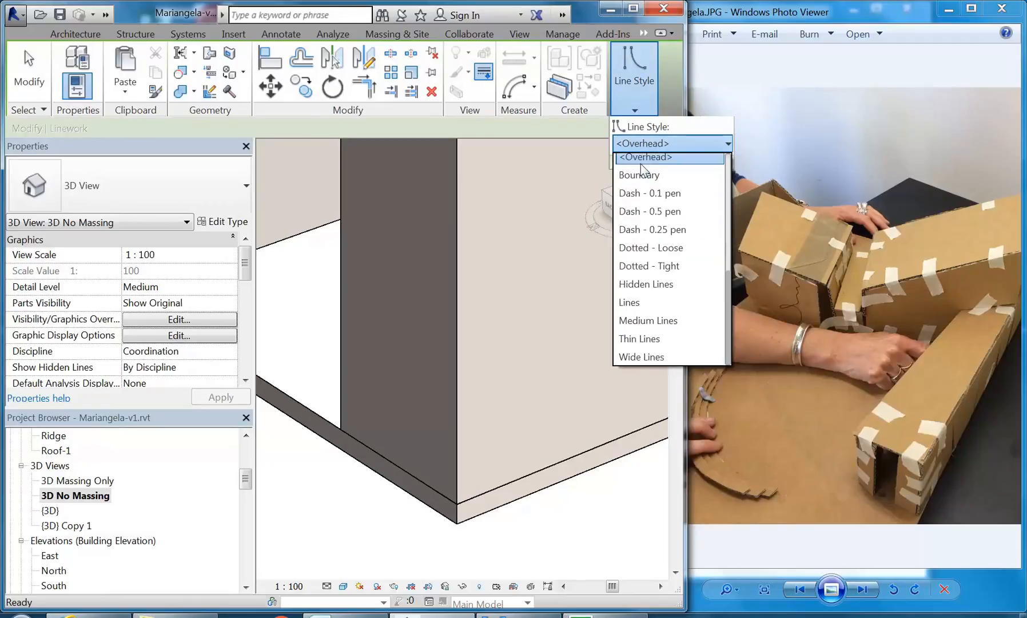
pyautogui.scroll(3, 641, 163)
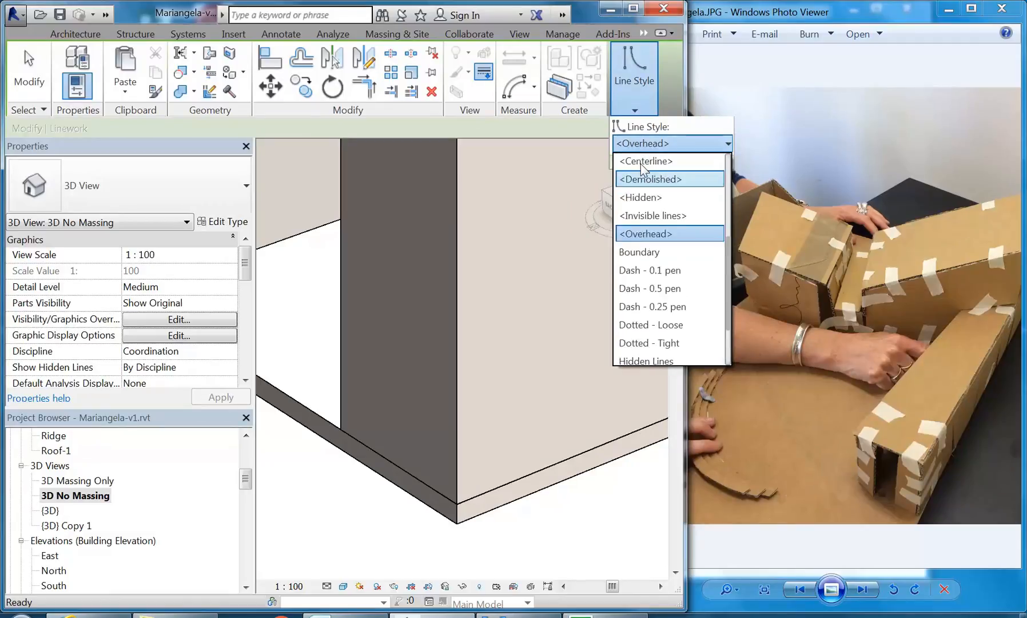
pyautogui.click(653, 293)
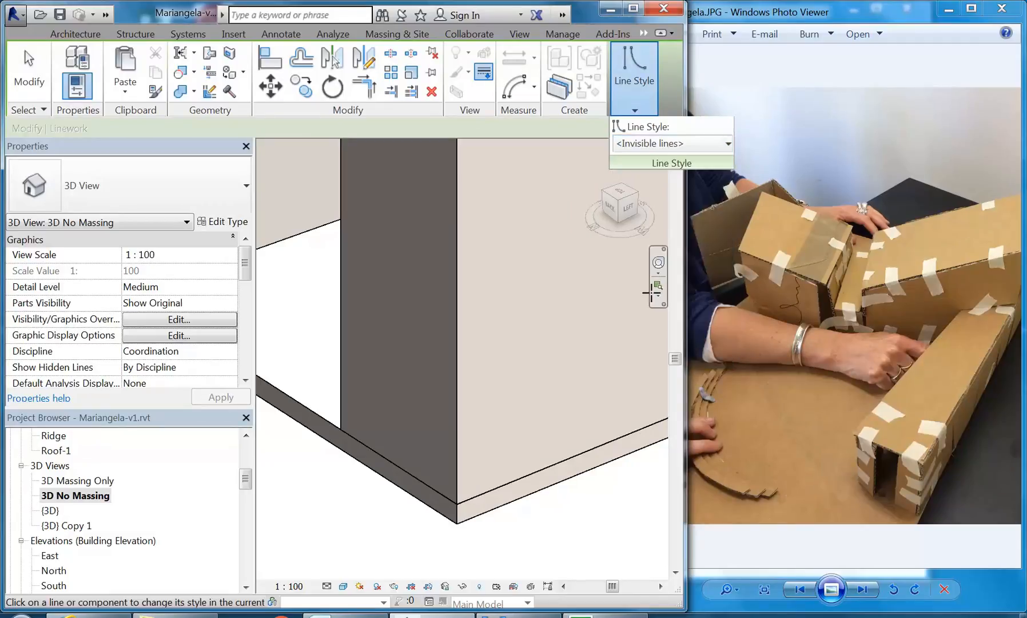
pyautogui.click(530, 474)
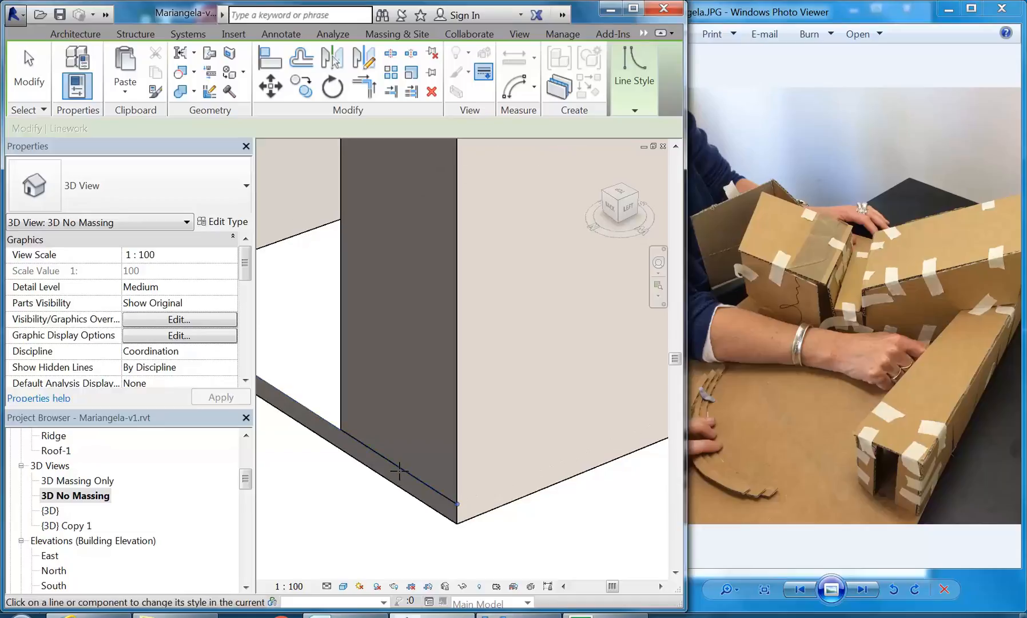
# - Hide the floor joint lines along the long volume's doorway end wall with the <Invisible lines> style
pyautogui.scroll(-3, 400, 426)
pyautogui.scroll(4, 452, 458)
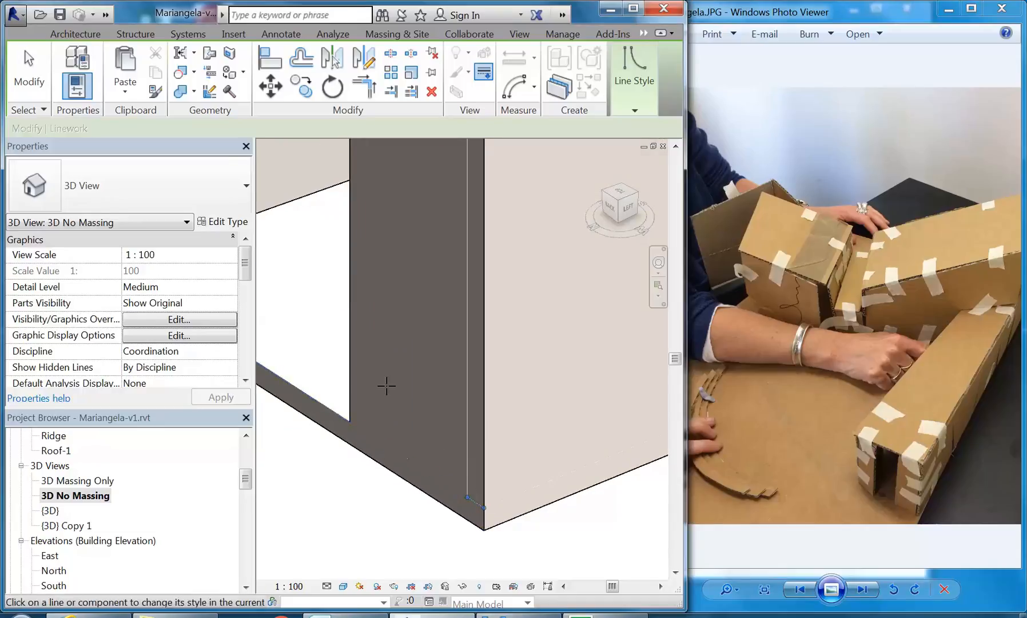
pyautogui.scroll(-3, 475, 451)
pyautogui.scroll(4, 374, 359)
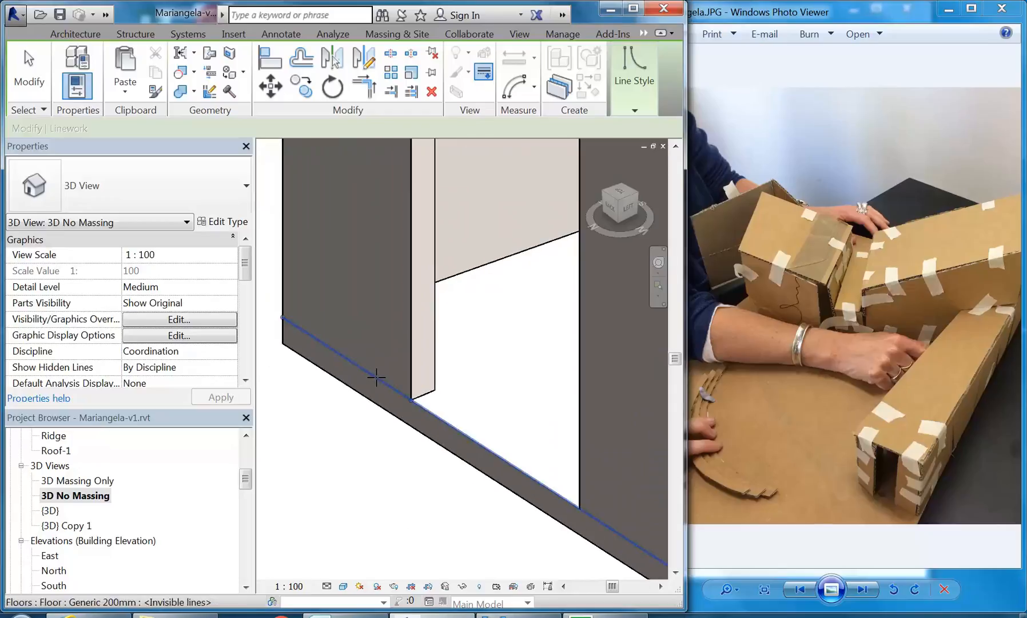
# - Hide the floor joint line along the long volume's opposite side wall and finish the Linework overrides around the doorway corner
pyautogui.scroll(-3, 385, 361)
pyautogui.keyDown('shift'); pyautogui.moveTo(386, 361); pyautogui.dragTo(526, 406, button='middle'); pyautogui.keyUp('shift')
pyautogui.moveTo(517, 403); pyautogui.dragTo(312, 461, button='middle')
pyautogui.scroll(3, 453, 363)
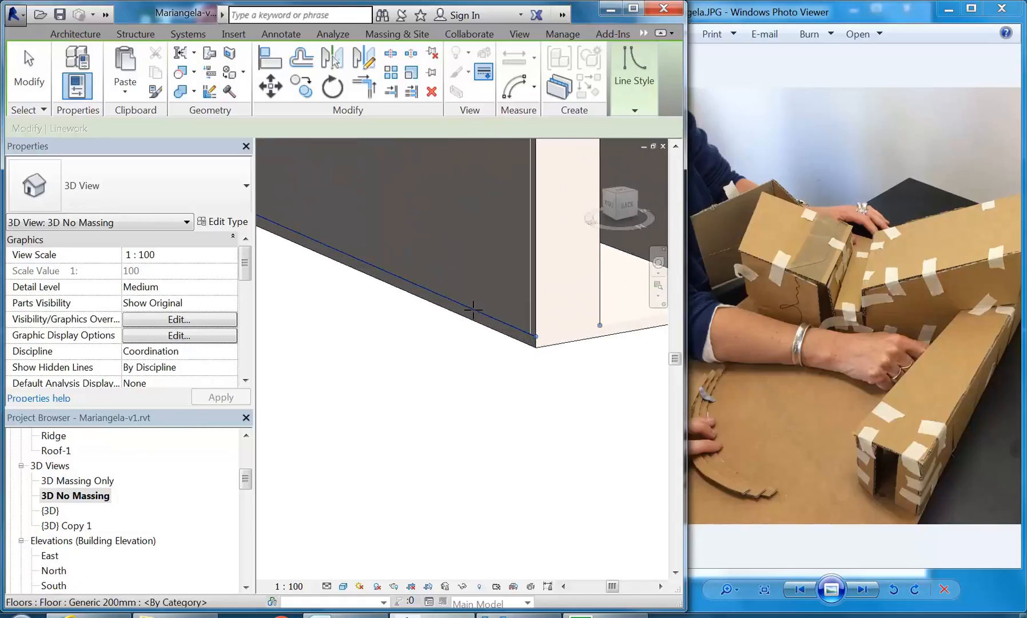
pyautogui.scroll(-3, 449, 359)
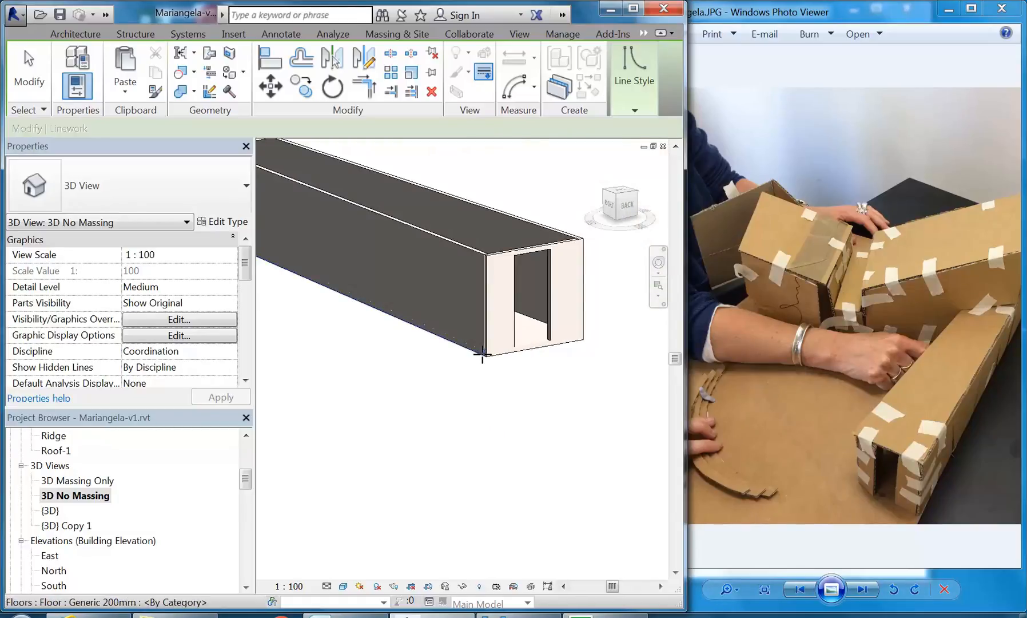
pyautogui.scroll(4, 487, 348)
pyautogui.scroll(-4, 415, 256)
pyautogui.keyDown('shift'); pyautogui.moveTo(403, 282); pyautogui.dragTo(436, 375, button='middle'); pyautogui.keyUp('shift')
pyautogui.scroll(3, 474, 314)
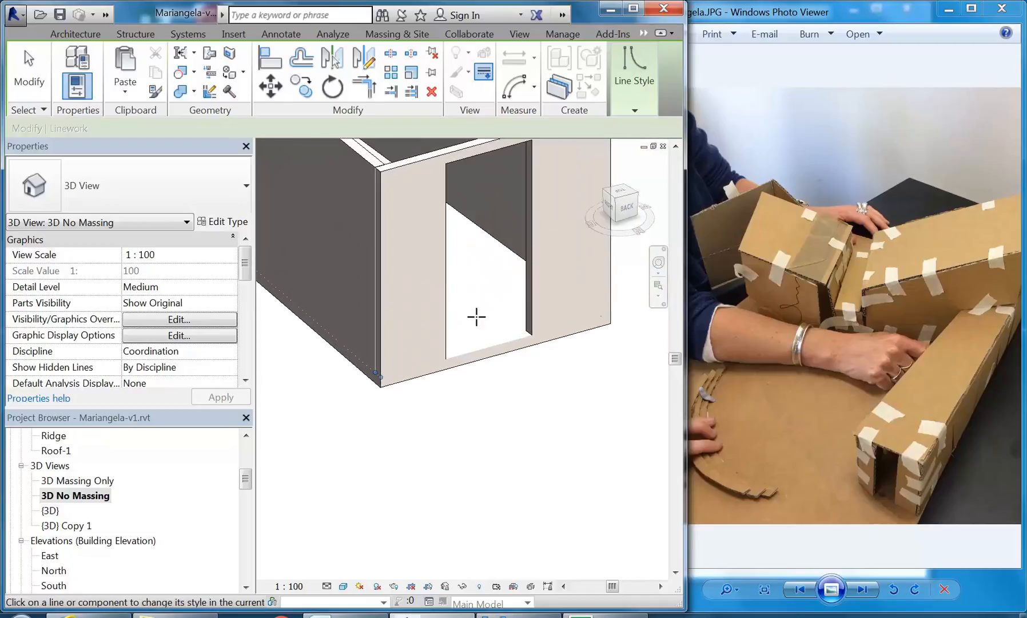
pyautogui.moveTo(477, 316); pyautogui.dragTo(438, 348, button='middle')
pyautogui.scroll(1, 438, 348)
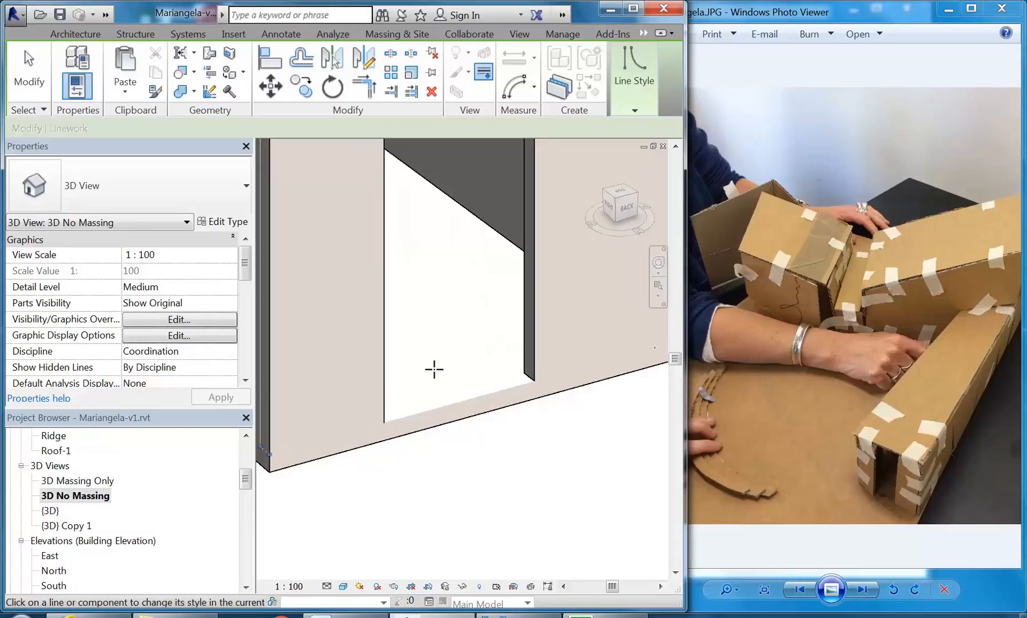
pyautogui.click(624, 85)
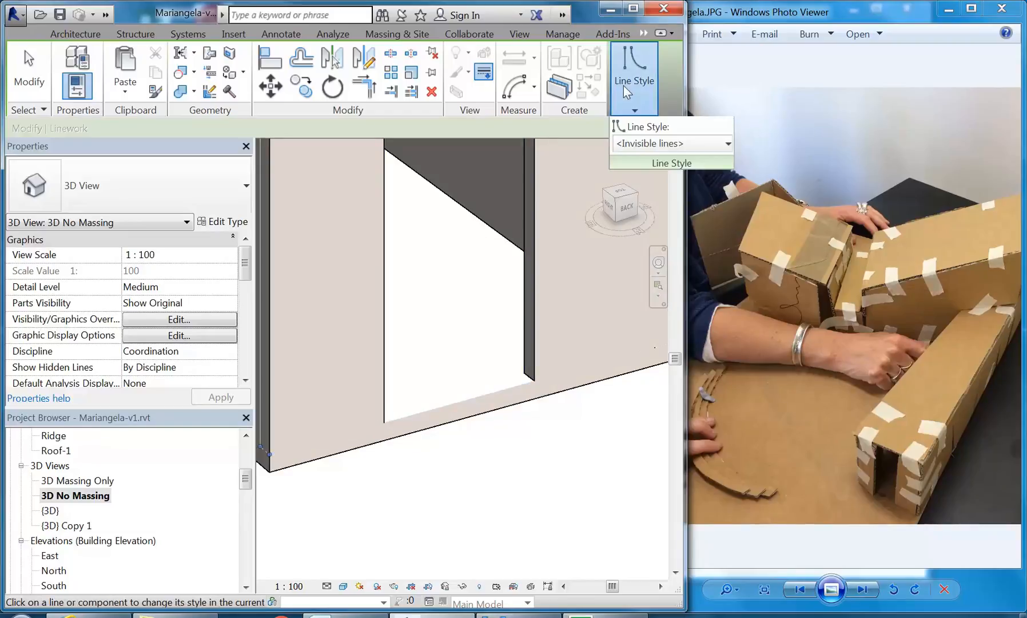
pyautogui.press('Escape')
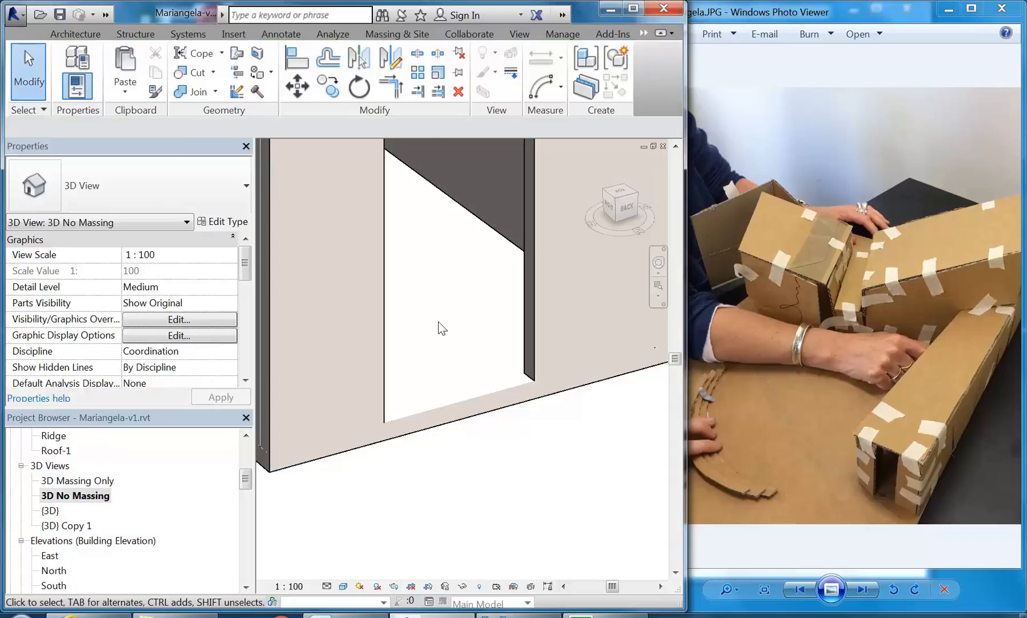
# - Review the whole building without masses in 3D and examine its layout in the Ground Floor plan
pyautogui.scroll(-4, 440, 326)
pyautogui.scroll(-3, 566, 394)
pyautogui.keyDown('shift'); pyautogui.moveTo(566, 394); pyautogui.dragTo(426, 451, button='middle'); pyautogui.keyUp('shift')
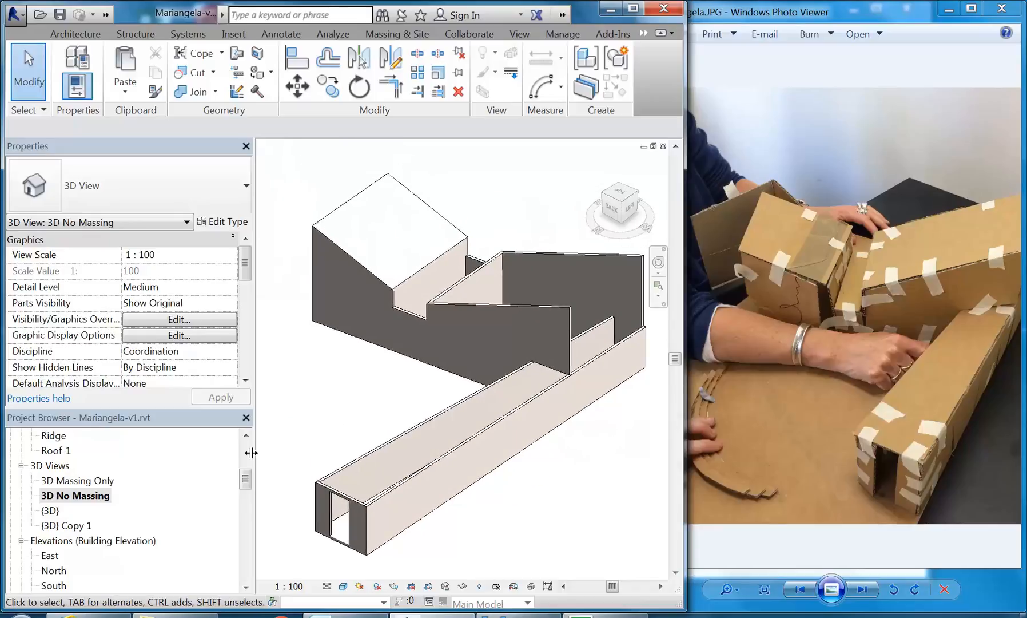
pyautogui.moveTo(246, 483); pyautogui.dragTo(245, 459)
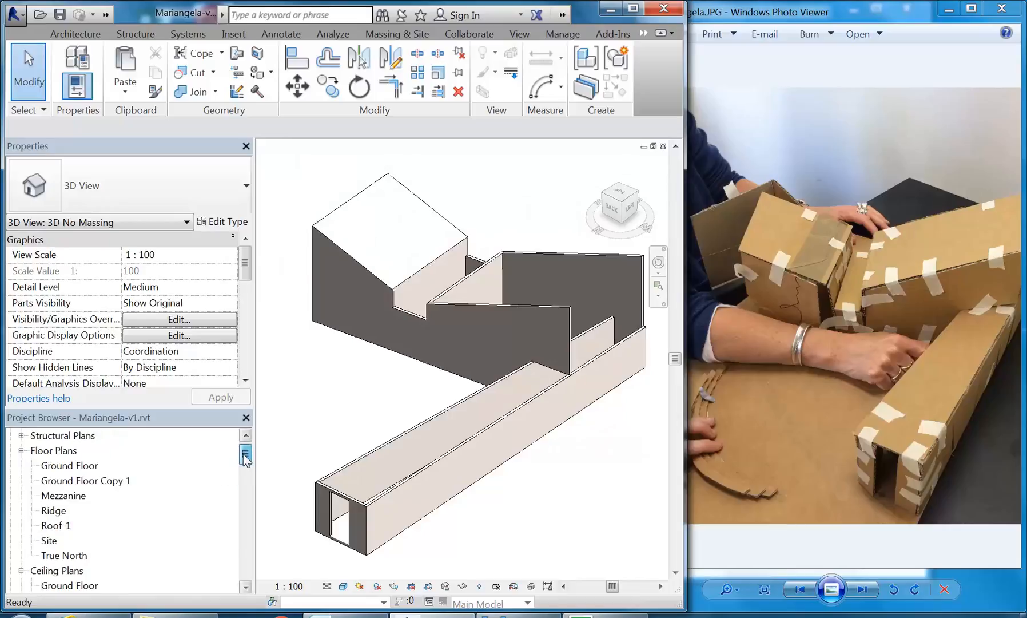
pyautogui.doubleClick(78, 466)
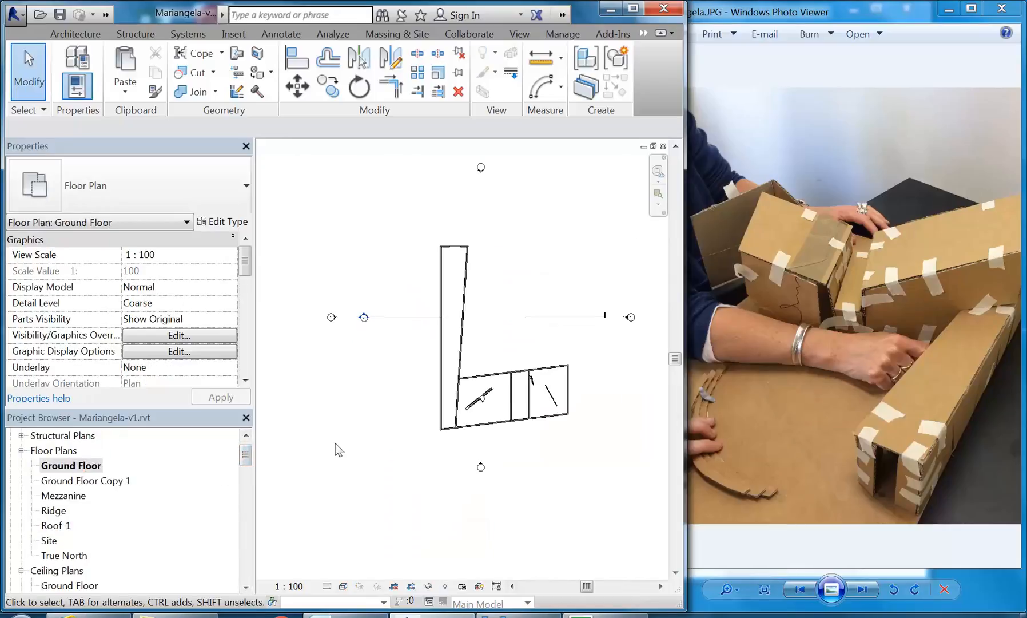
pyautogui.moveTo(394, 442); pyautogui.dragTo(381, 466, button='middle')
pyautogui.scroll(7, 486, 400)
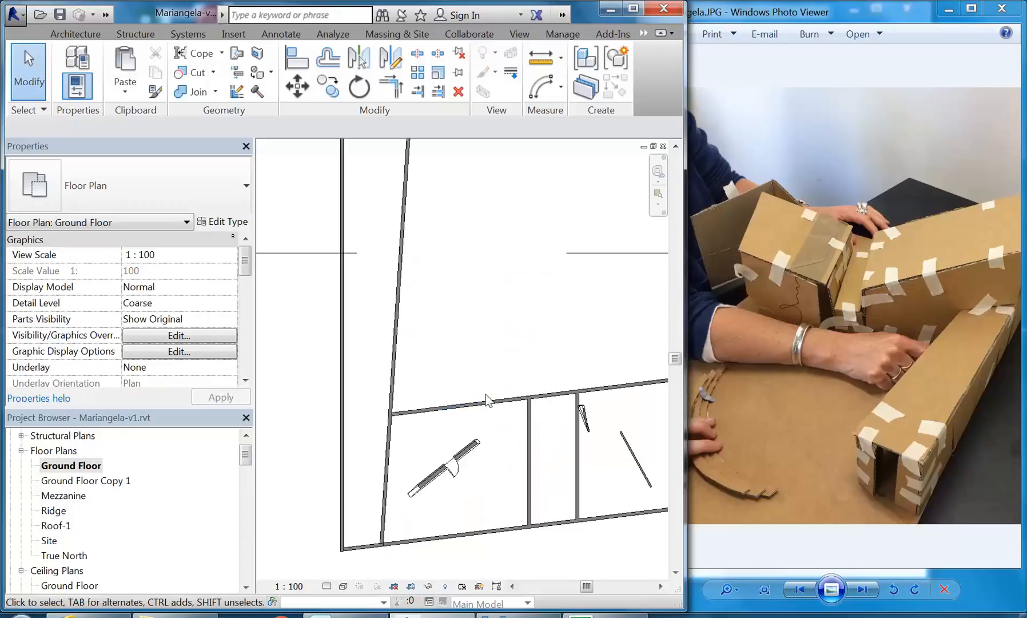
pyautogui.scroll(-4, 487, 399)
# - Open Section 1 and examine the cut through the long volume
pyautogui.click(238, 453)
pyautogui.moveTo(245, 459); pyautogui.dragTo(243, 505)
pyautogui.doubleClick(58, 465)
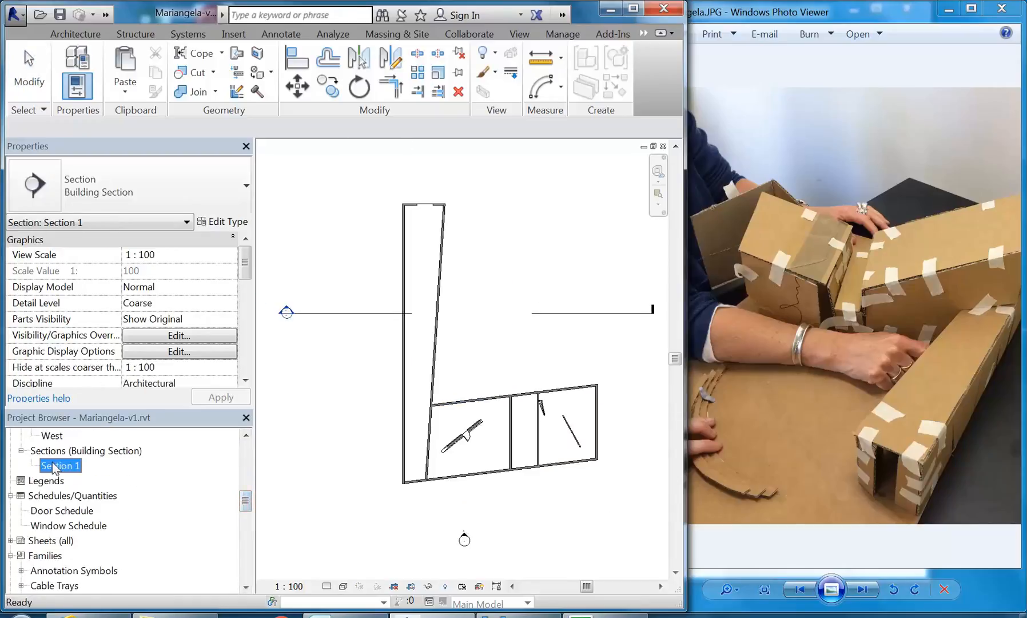
pyautogui.scroll(3, 472, 355)
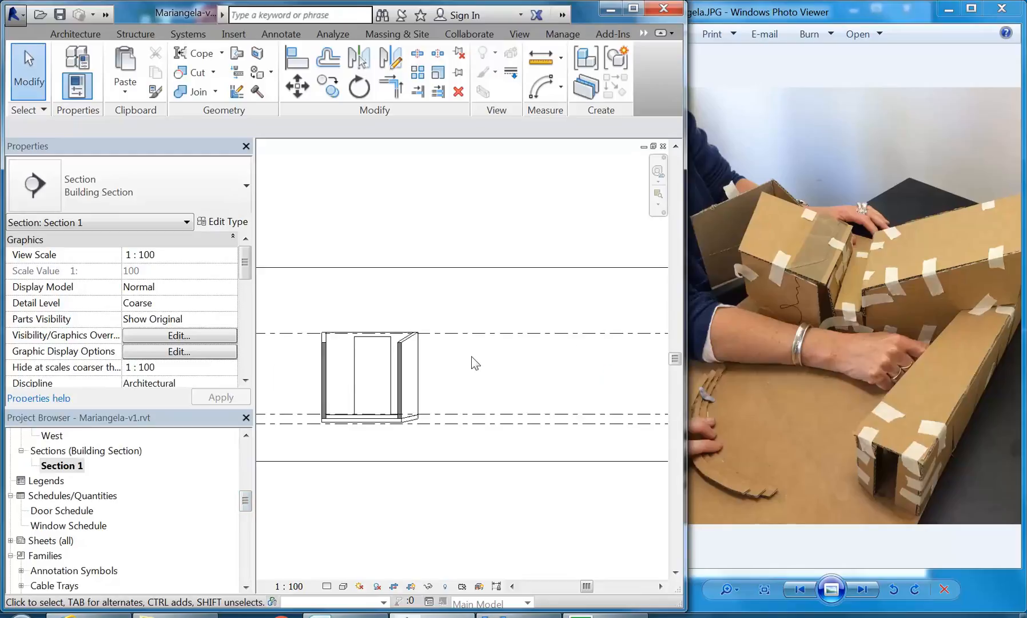
pyautogui.scroll(-2, 440, 367)
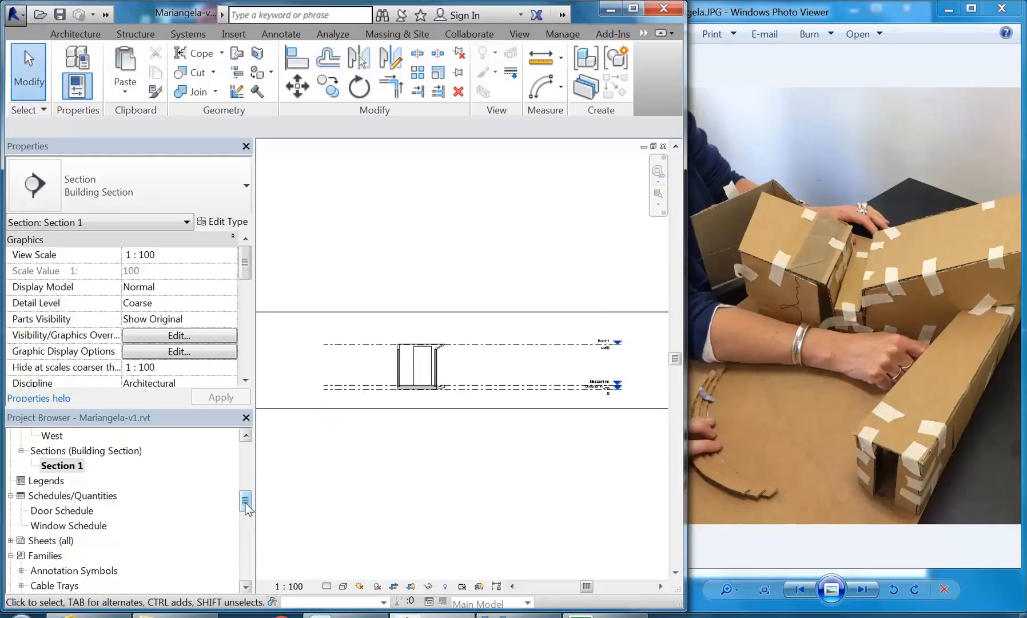
# - In the Ground Floor plan, draw a vertical building section through the narrow middle bay, looking toward the long volume
pyautogui.moveTo(246, 508); pyautogui.dragTo(245, 458)
pyautogui.doubleClick(70, 481)
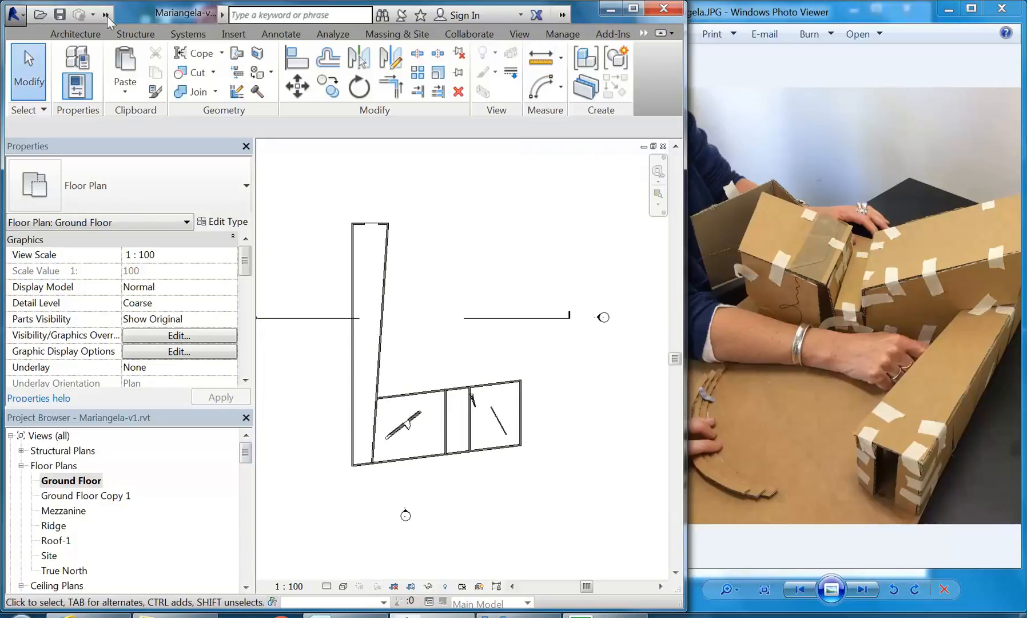
pyautogui.click(526, 40)
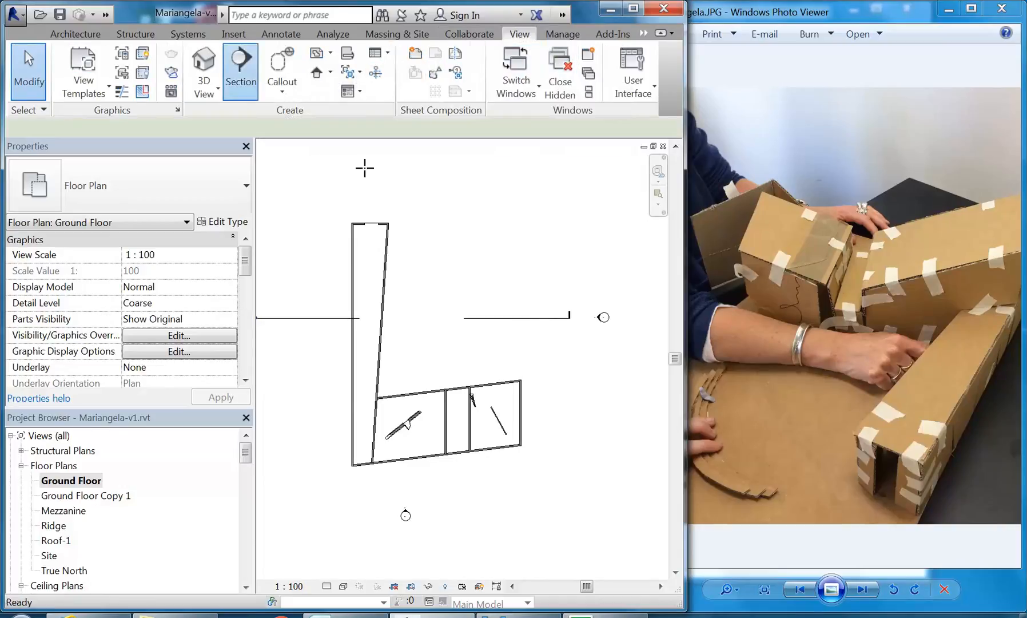
pyautogui.click(240, 72)
pyautogui.click(450, 194)
pyautogui.rightClick(443, 293)
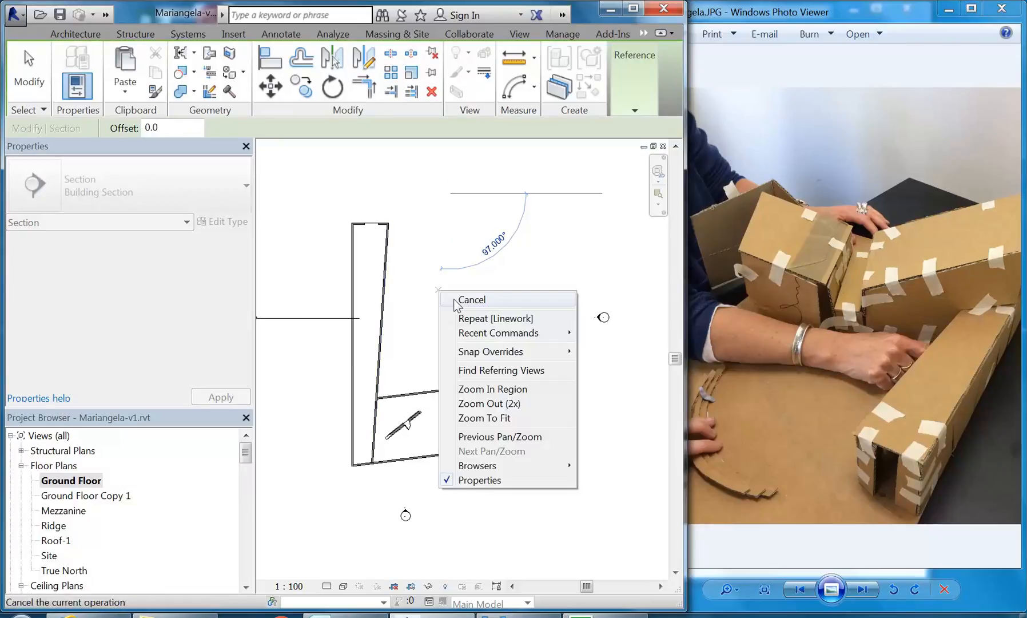
pyautogui.click(458, 298)
pyautogui.click(452, 502)
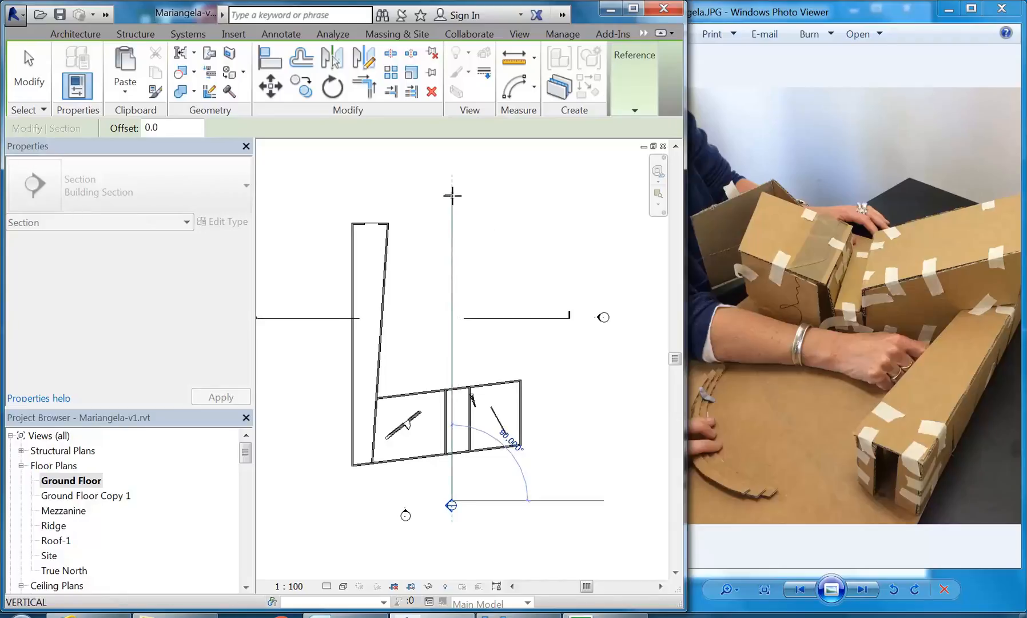
pyautogui.click(452, 195)
pyautogui.press('Escape')
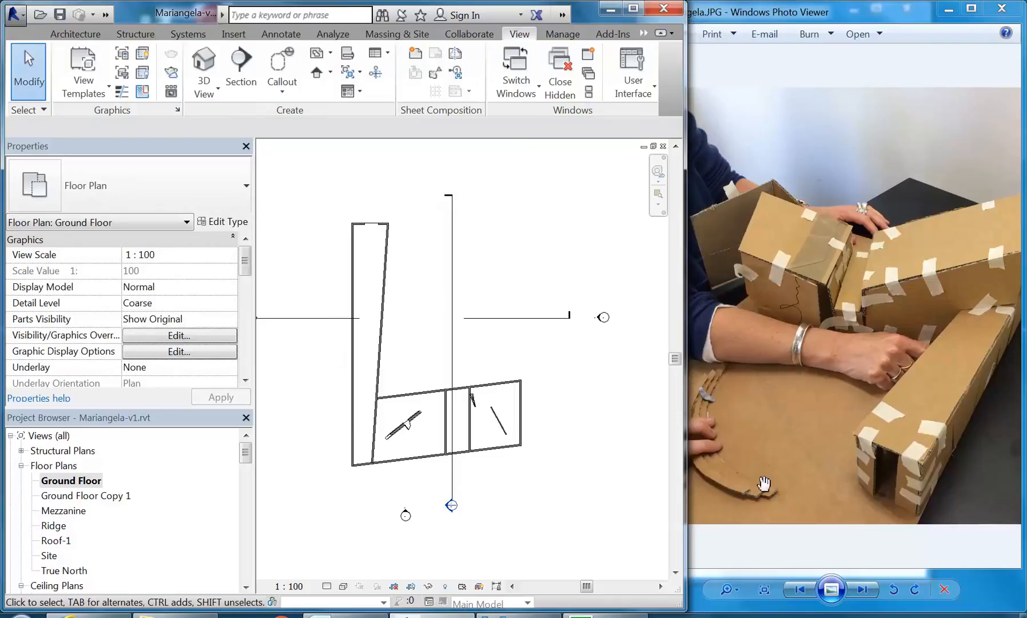
# - Create an in-place component in the Floors category and name it Steps
pyautogui.click(74, 36)
pyautogui.click(200, 72)
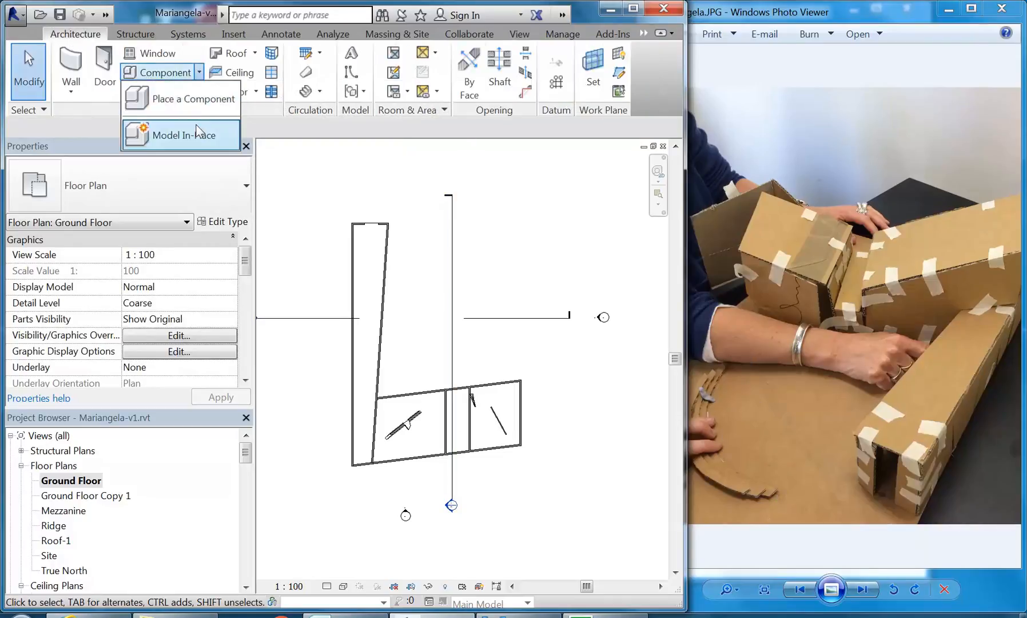
pyautogui.click(198, 135)
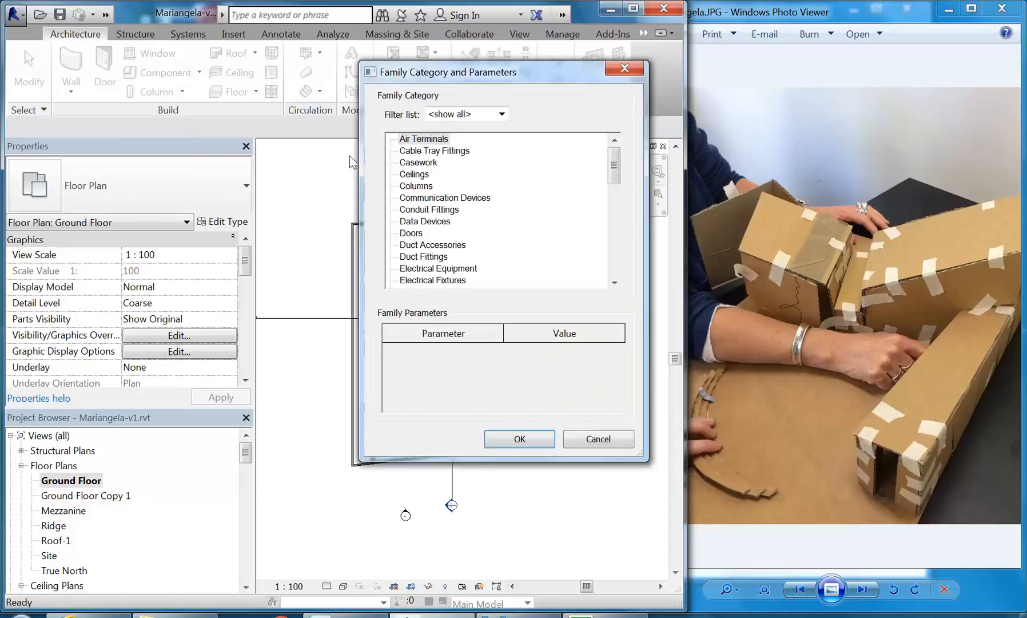
pyautogui.click(415, 174)
pyautogui.scroll(-3, 418, 229)
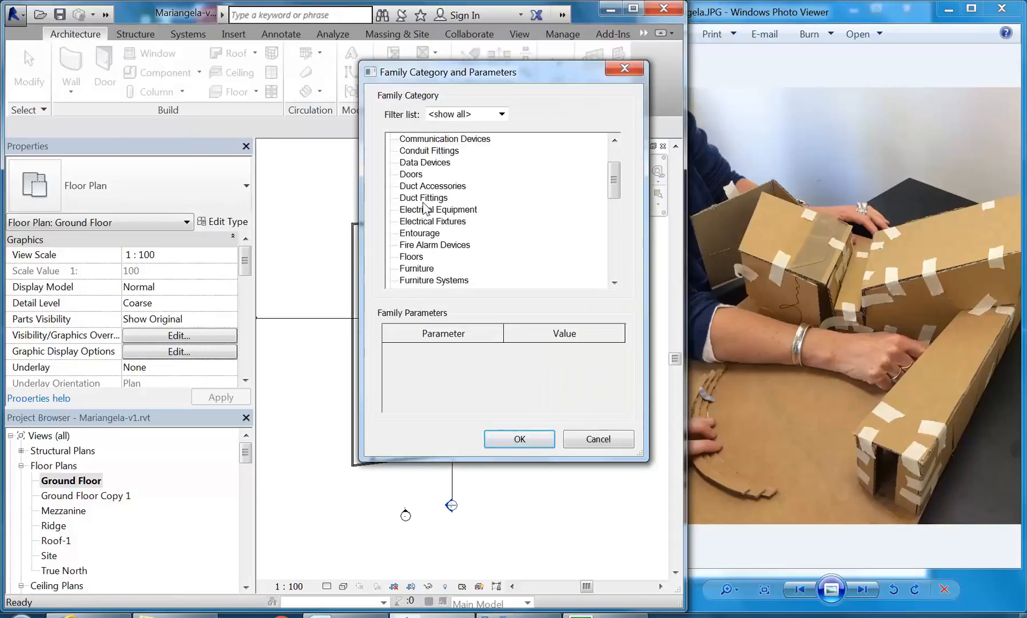
pyautogui.click(524, 439)
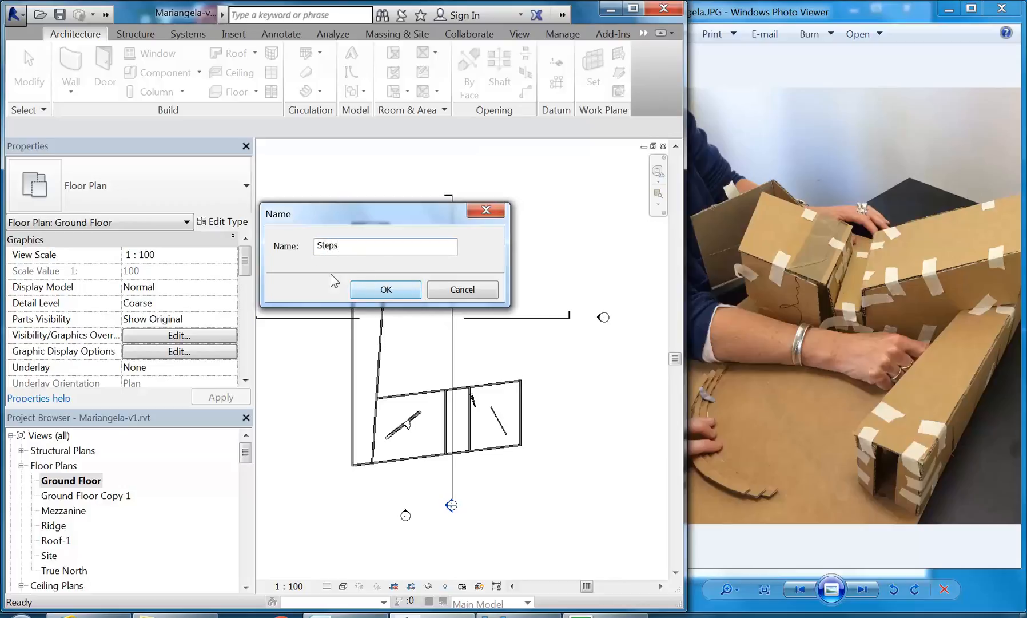
pyautogui.press('Return')
# - Start an extrusion and sketch a quarter-circle arc, chord about 21970 mm, from beside the long volume's end to in line with the wing's outer wall
pyautogui.click(137, 52)
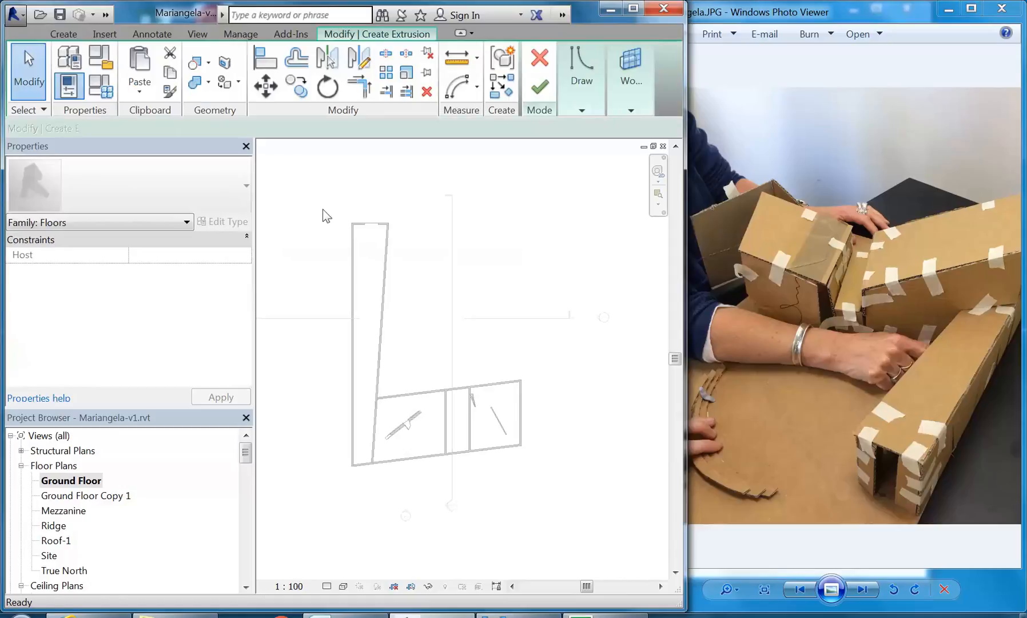
pyautogui.click(581, 77)
pyautogui.click(569, 147)
pyautogui.scroll(2, 393, 285)
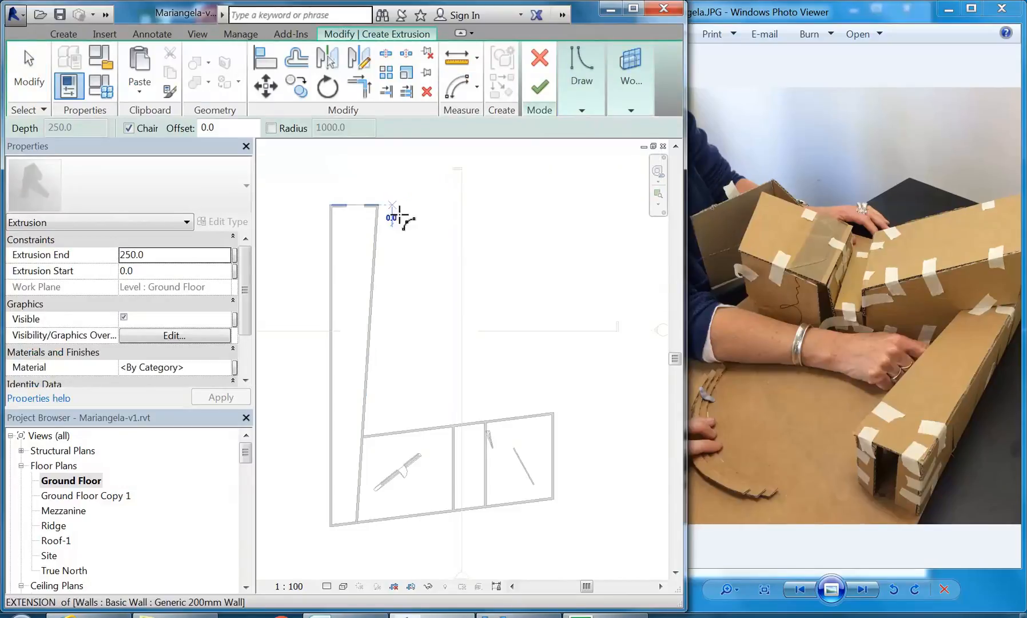
pyautogui.click(392, 206)
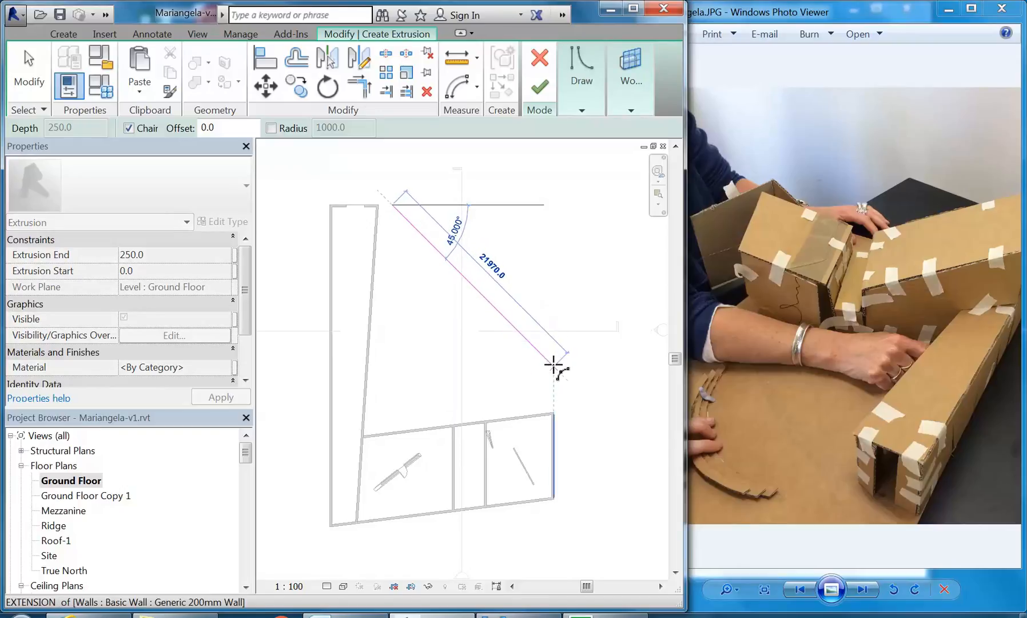
pyautogui.click(554, 364)
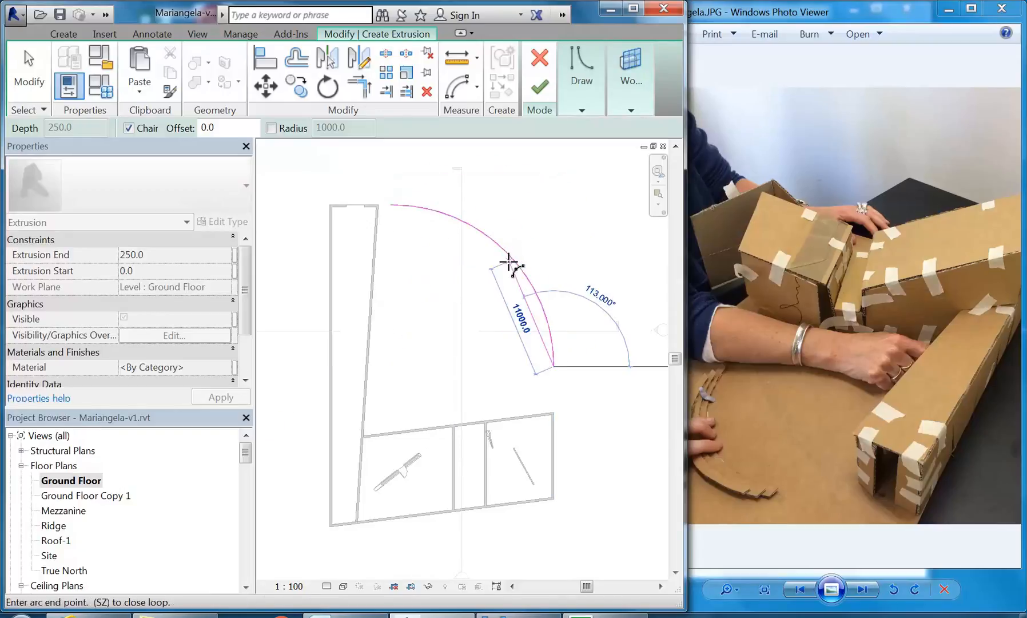
pyautogui.click(505, 265)
pyautogui.press('Escape')
pyautogui.press('Escape')
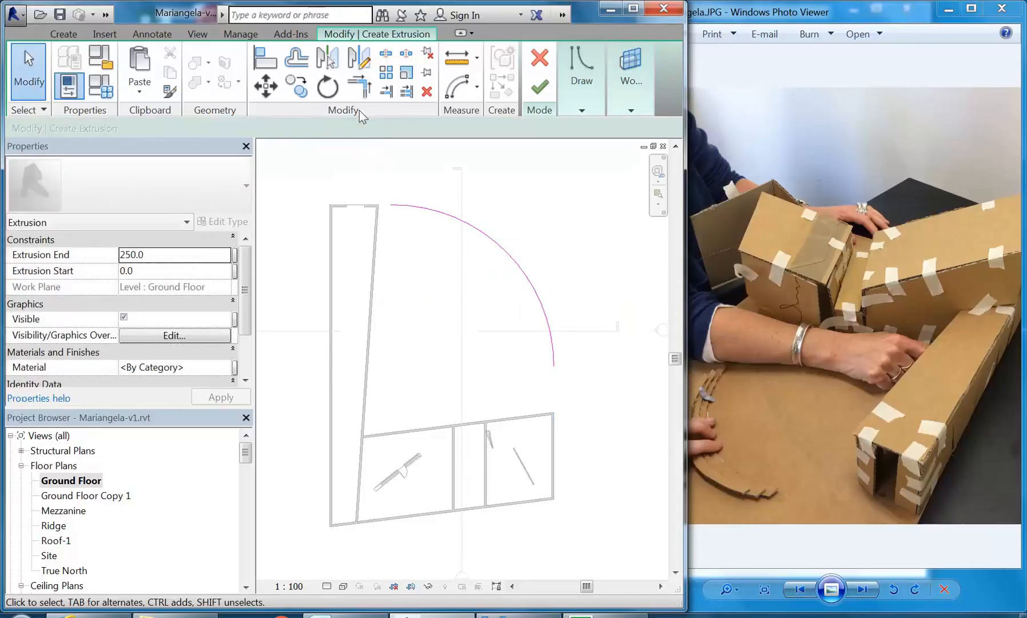
# - Offset a copy of the arc 750 mm outward to form the outer edge of the step
pyautogui.click(300, 60)
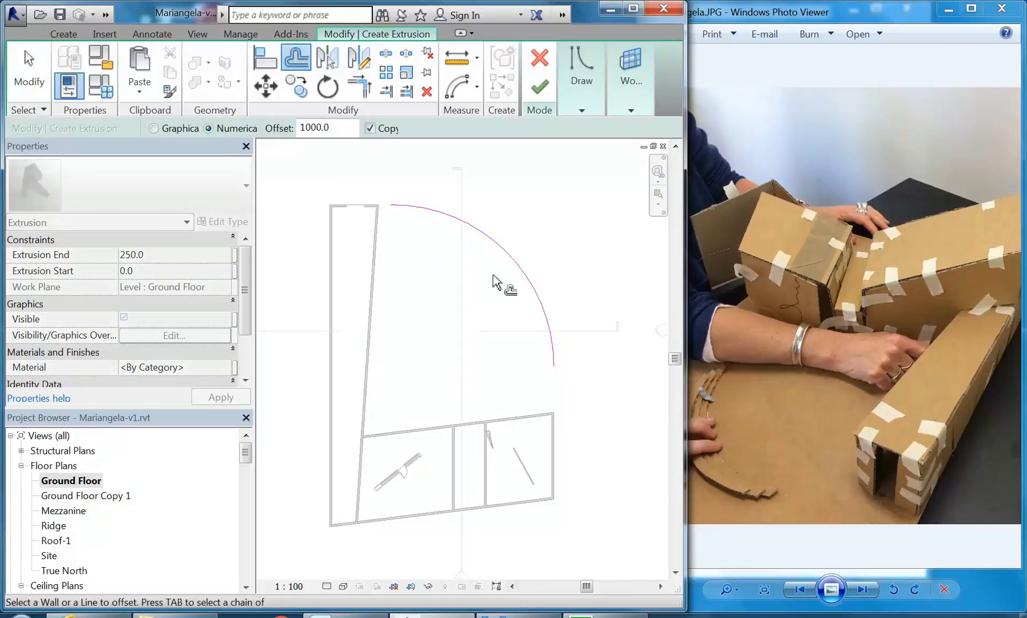
pyautogui.scroll(2, 495, 292)
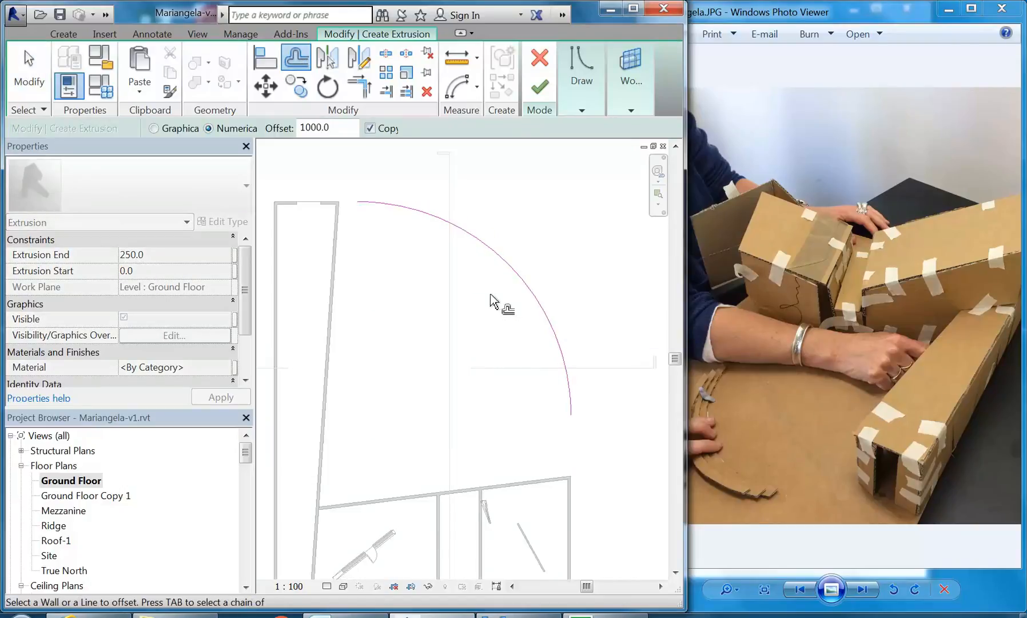
pyautogui.press('Escape')
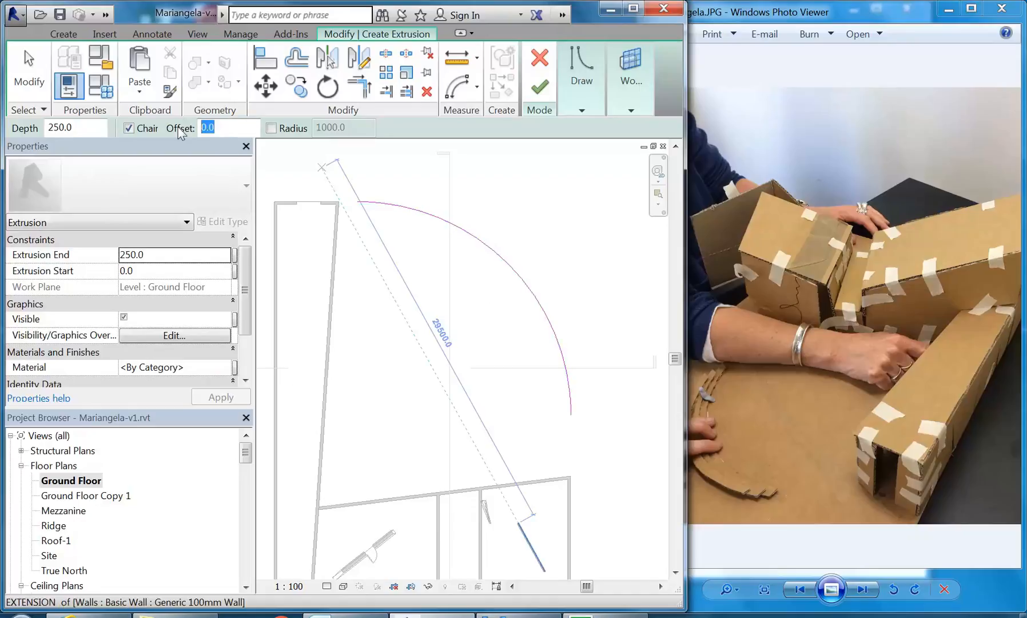
pyautogui.press('Return')
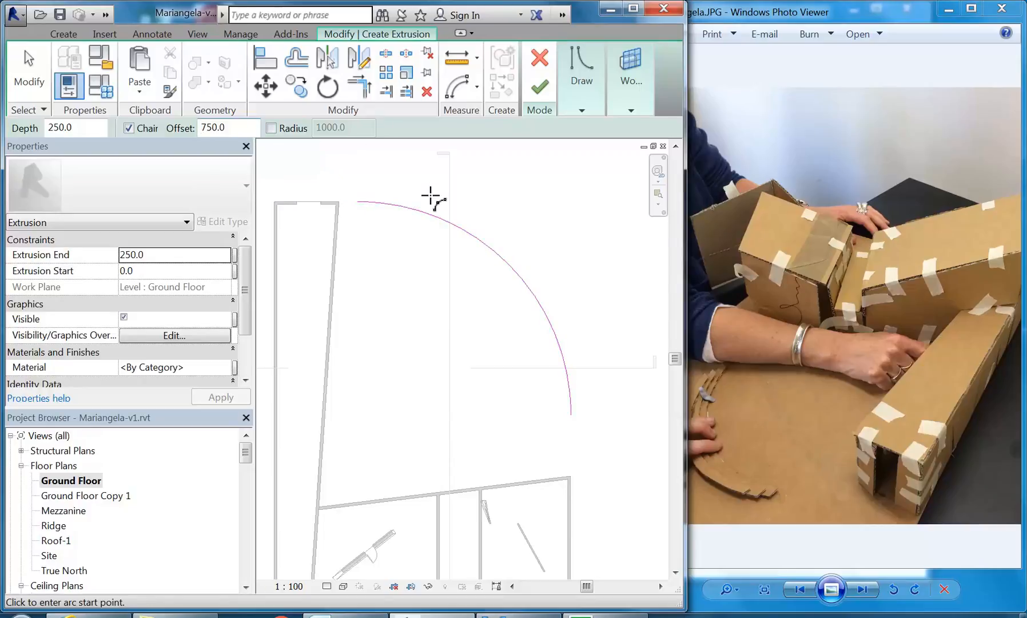
pyautogui.click(297, 57)
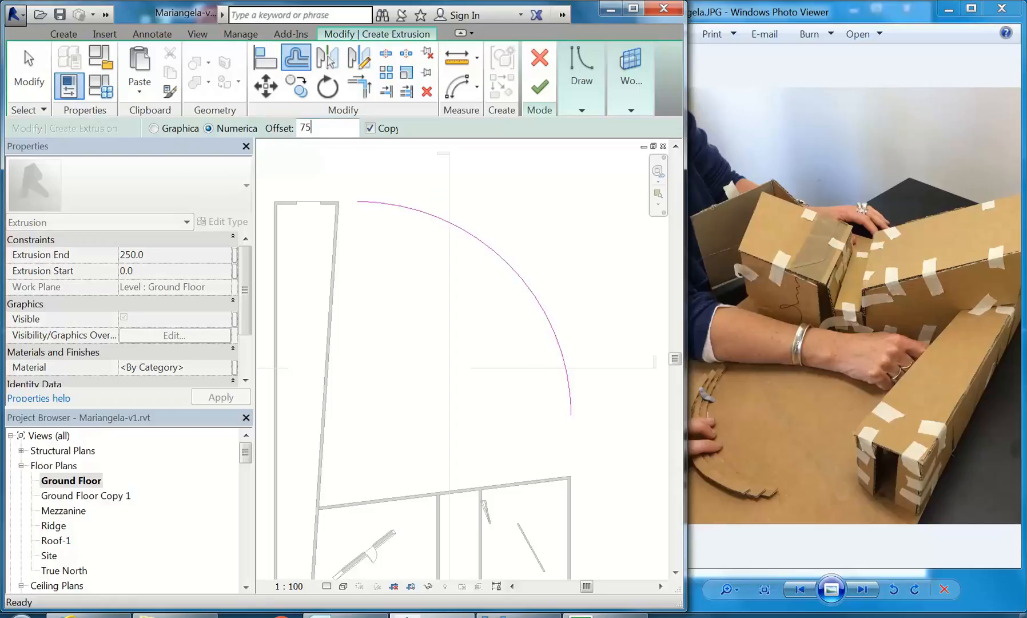
pyautogui.press('Return')
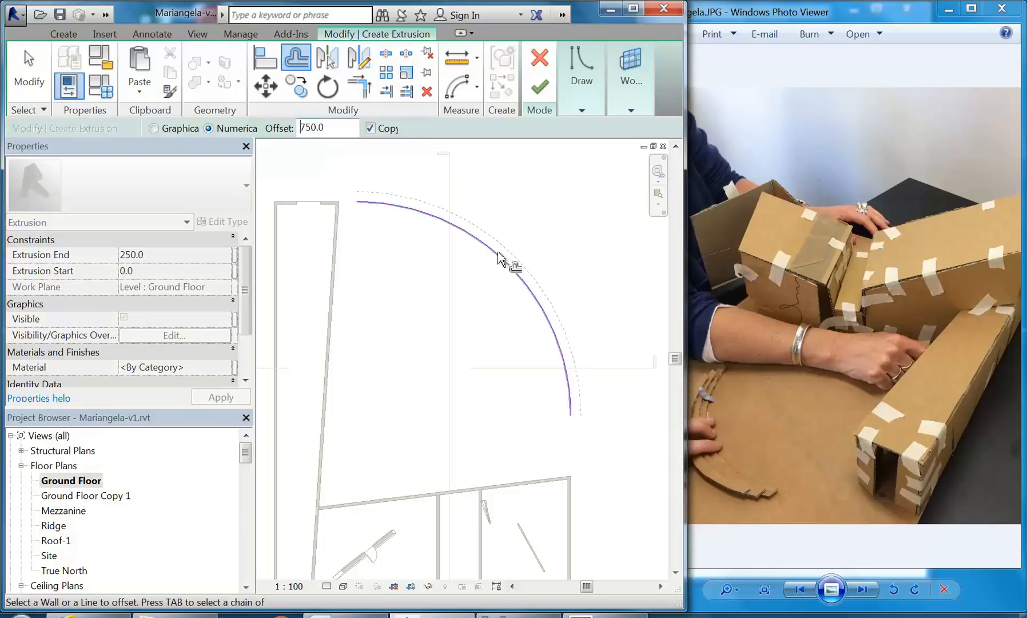
pyautogui.click(508, 260)
# - Close both ends of the curved profile with straight lines between the inner and outer arcs
pyautogui.click(582, 86)
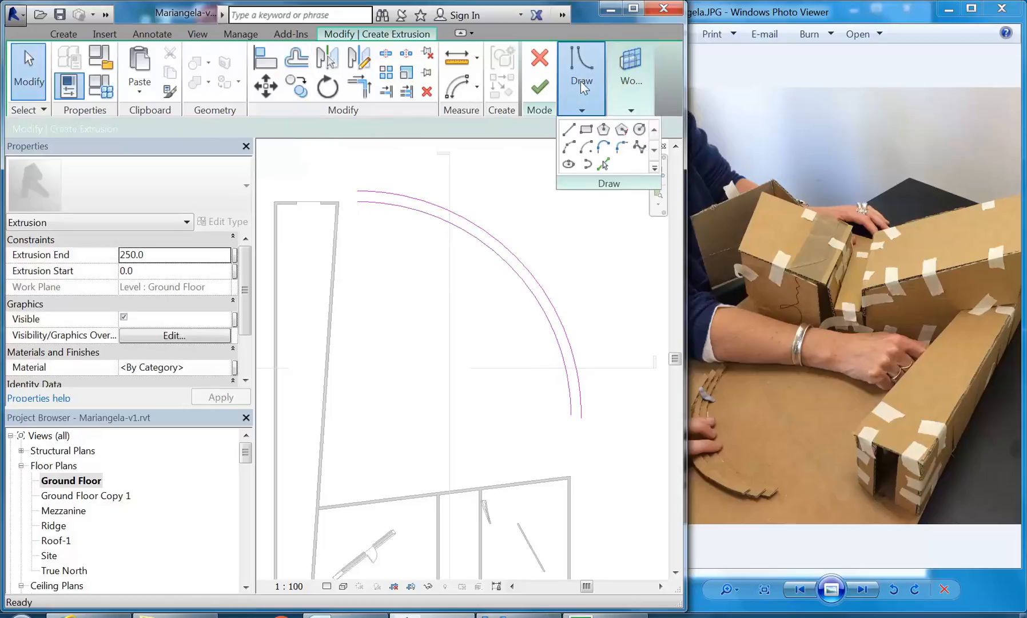
pyautogui.click(568, 129)
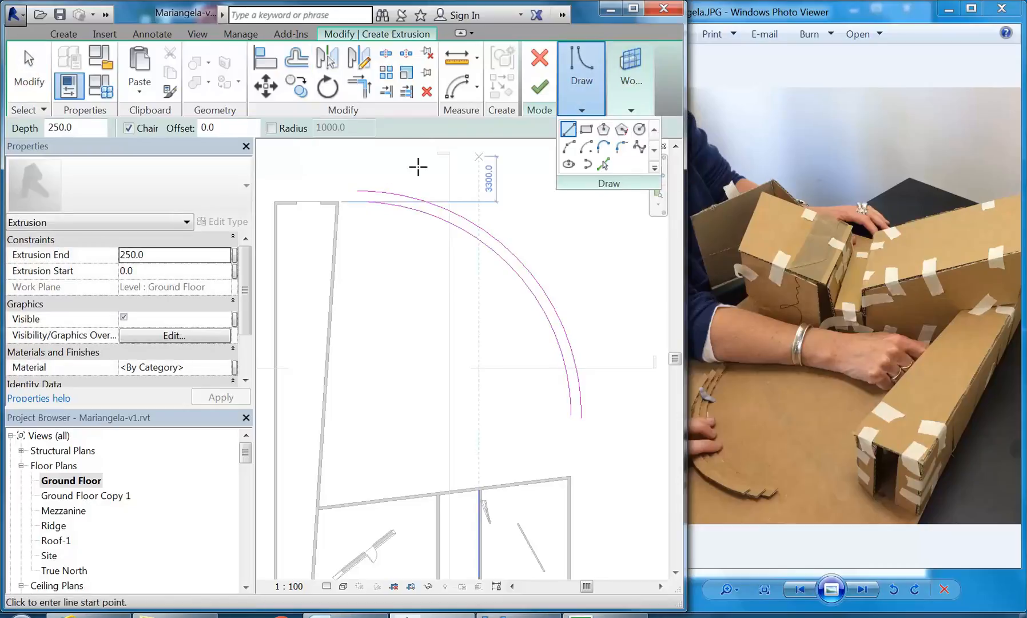
pyautogui.click(356, 191)
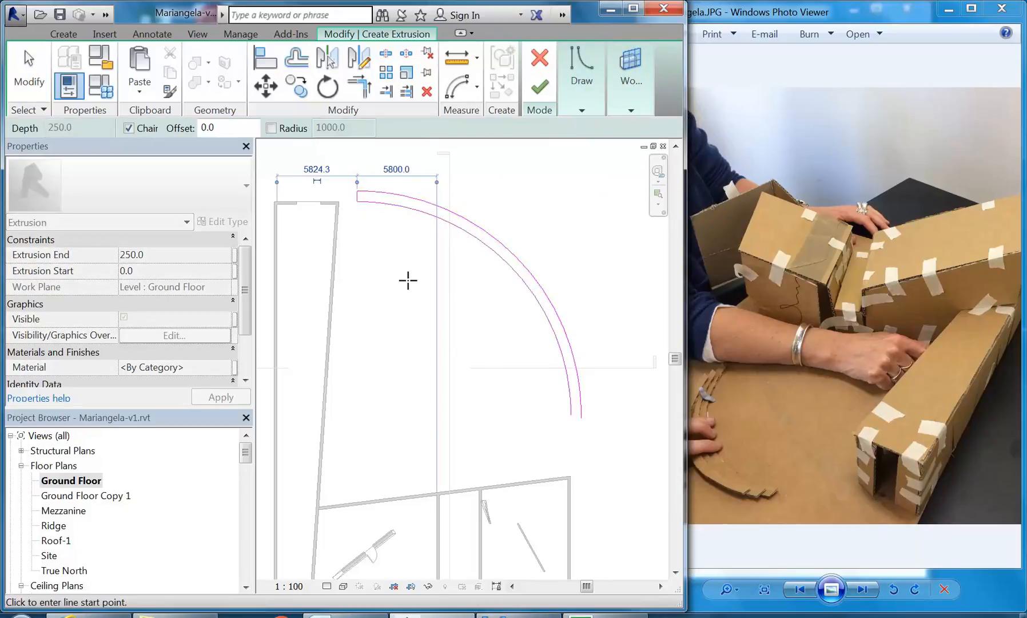
pyautogui.click(357, 202)
pyautogui.click(570, 413)
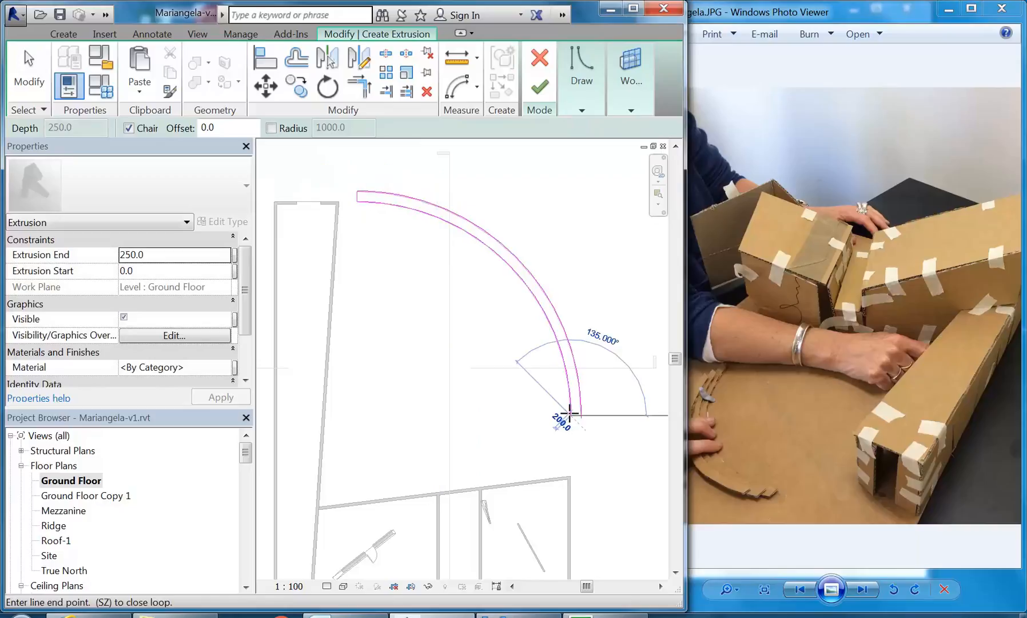
pyautogui.scroll(3, 570, 414)
pyautogui.click(615, 421)
pyautogui.press('Escape')
pyautogui.scroll(-3, 582, 432)
pyautogui.moveTo(562, 381); pyautogui.dragTo(507, 371, button='middle')
pyautogui.scroll(2, 500, 381)
pyautogui.press('Escape')
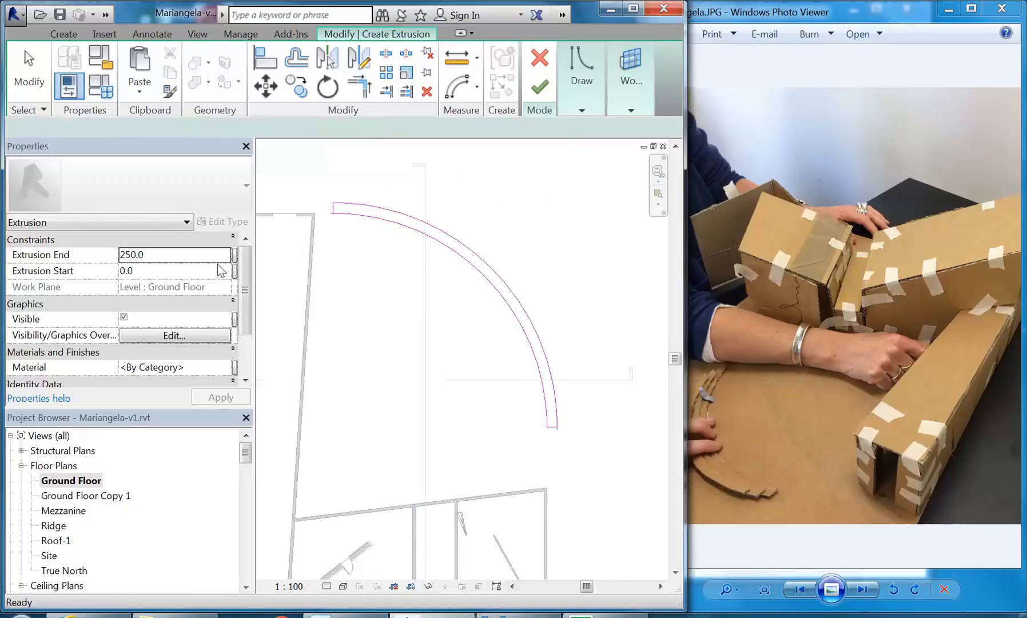
# - Set the extrusion end to 150 mm and finish the first curved step
pyautogui.click(177, 255)
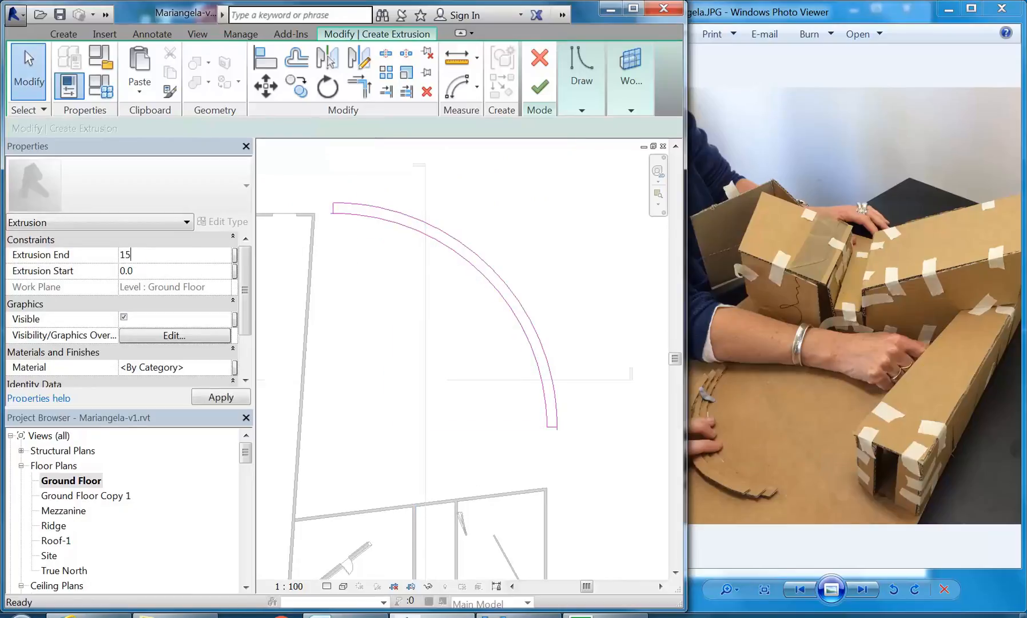
pyautogui.click(539, 87)
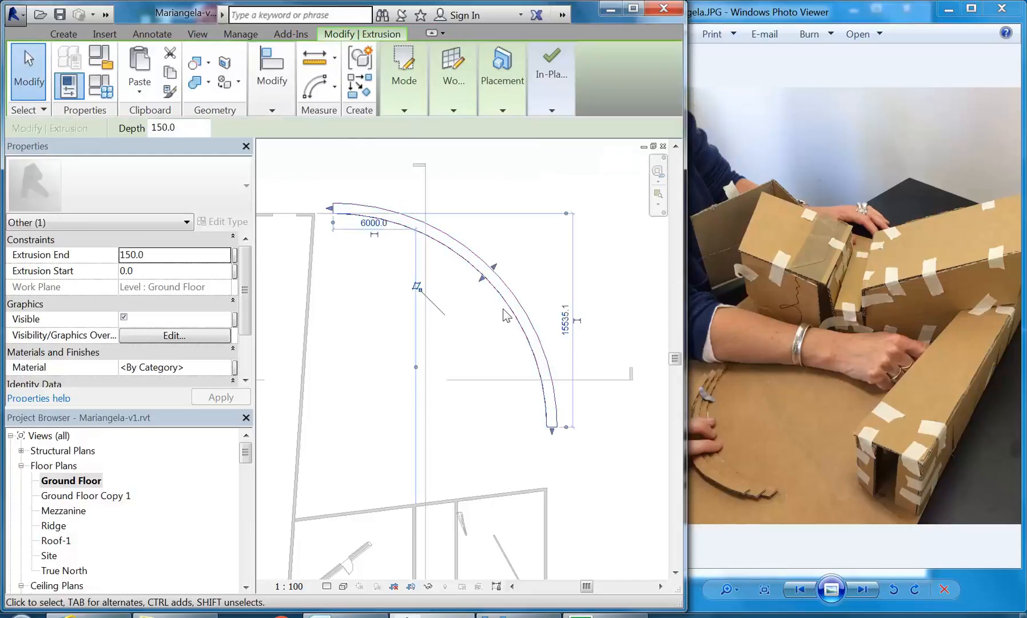
pyautogui.click(501, 186)
# - Start a second extrusion, pick the first step's outer arc, and offset a copy of it 500 mm inward
pyautogui.click(65, 34)
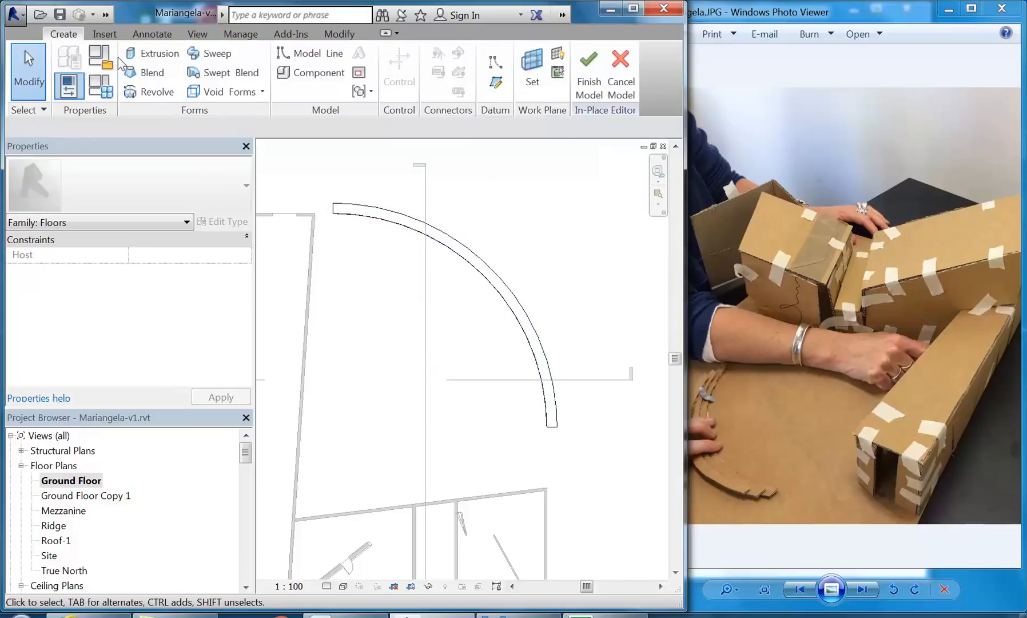
pyautogui.click(144, 55)
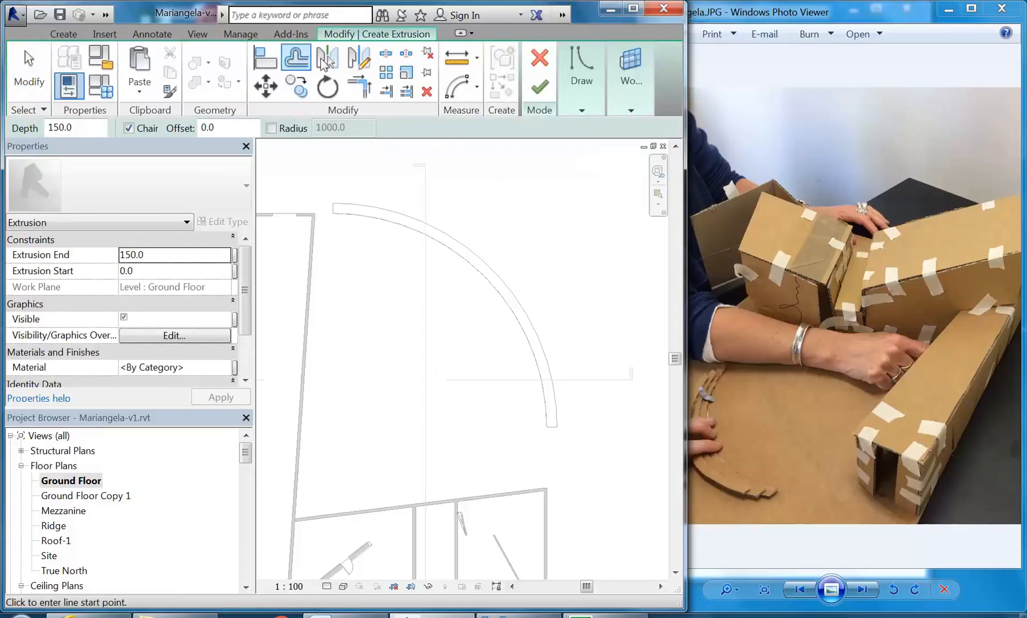
pyautogui.click(582, 74)
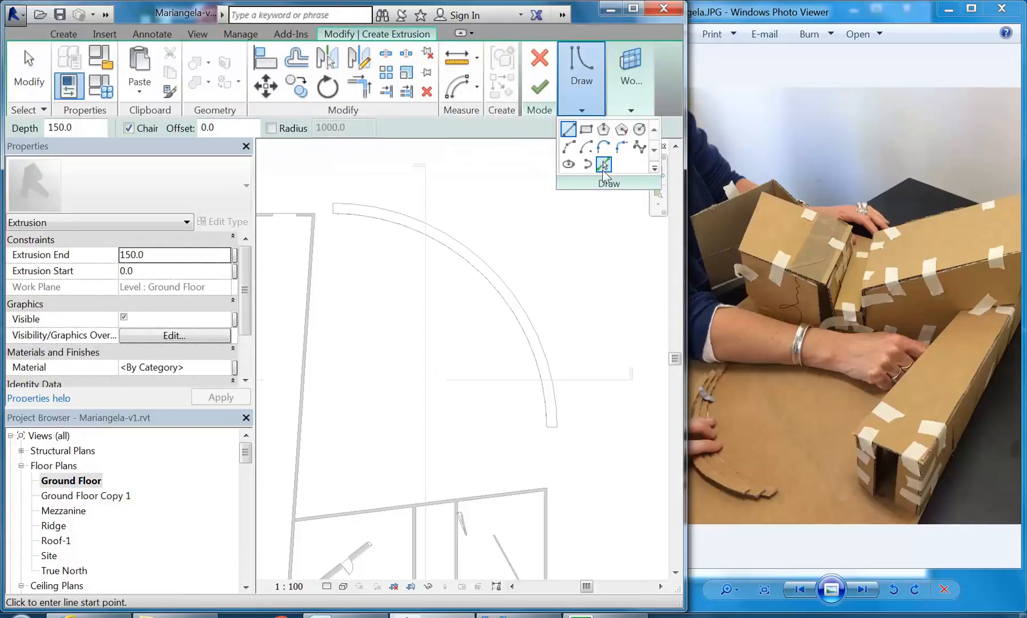
pyautogui.click(603, 165)
pyautogui.click(522, 309)
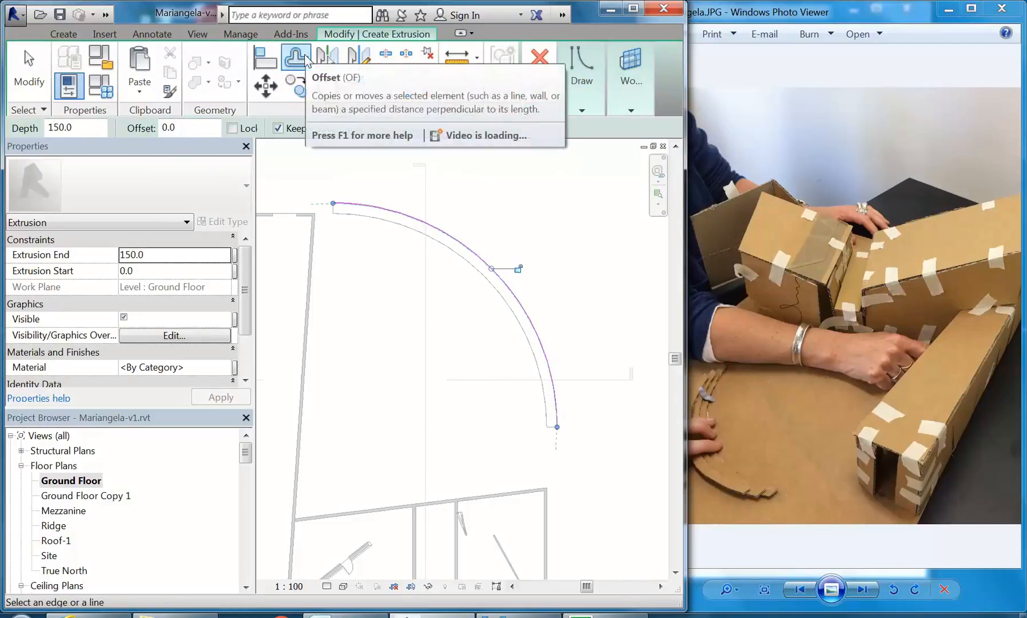
pyautogui.click(306, 59)
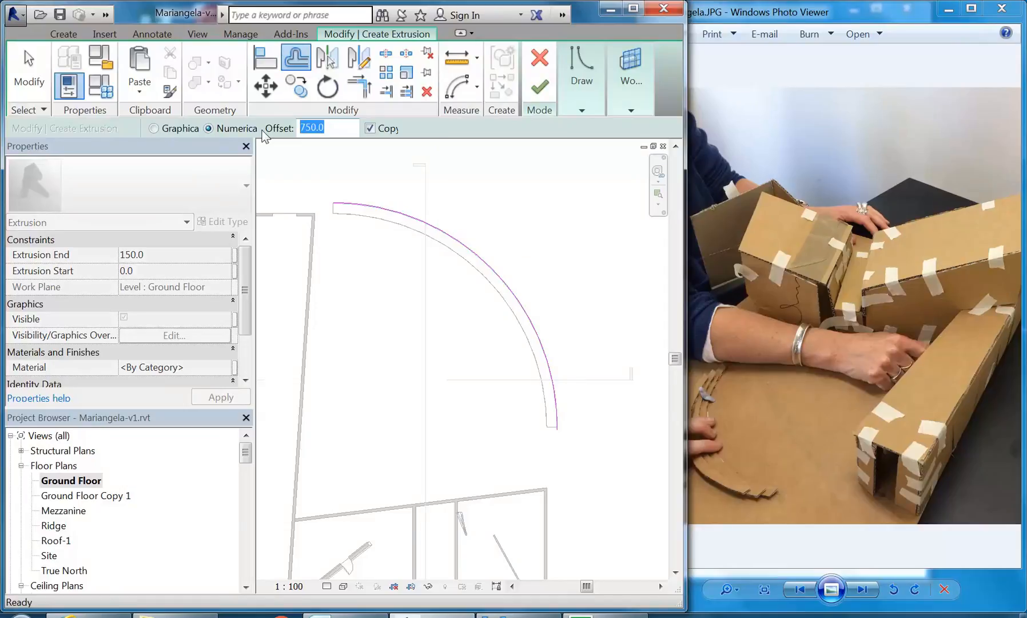
pyautogui.press('Return')
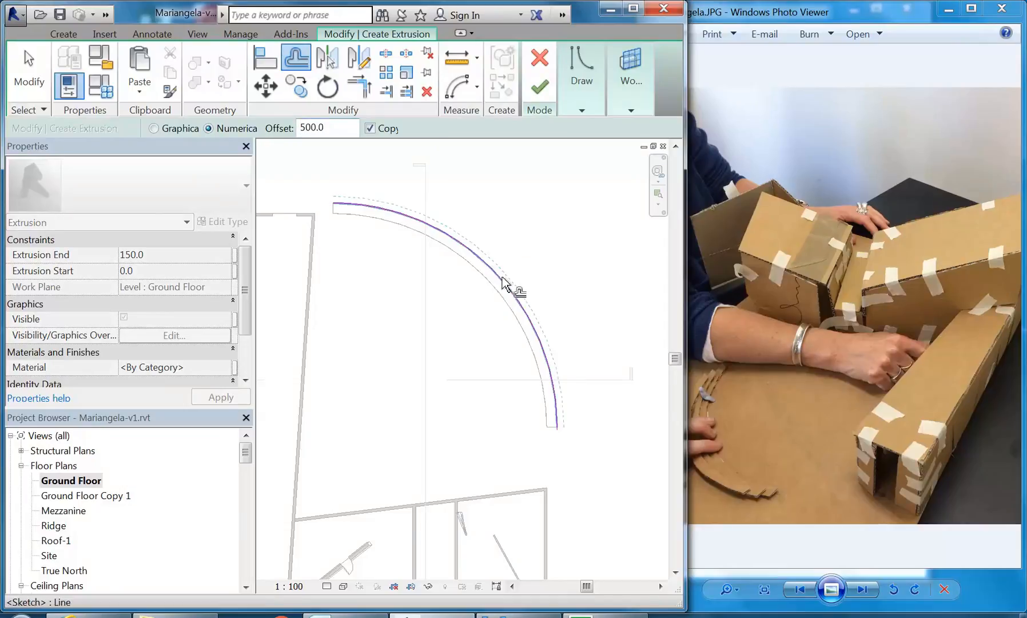
pyautogui.click(500, 284)
# - Add an end line near the long volume to the second profile by picking the first step's end edge
pyautogui.moveTo(568, 84)
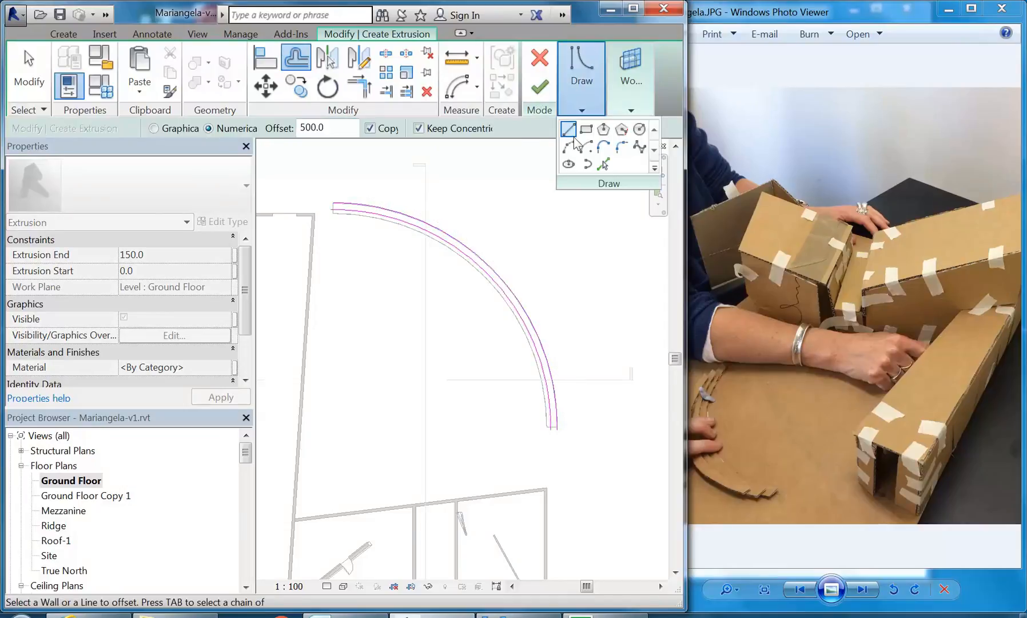
pyautogui.click(604, 166)
pyautogui.scroll(5, 350, 197)
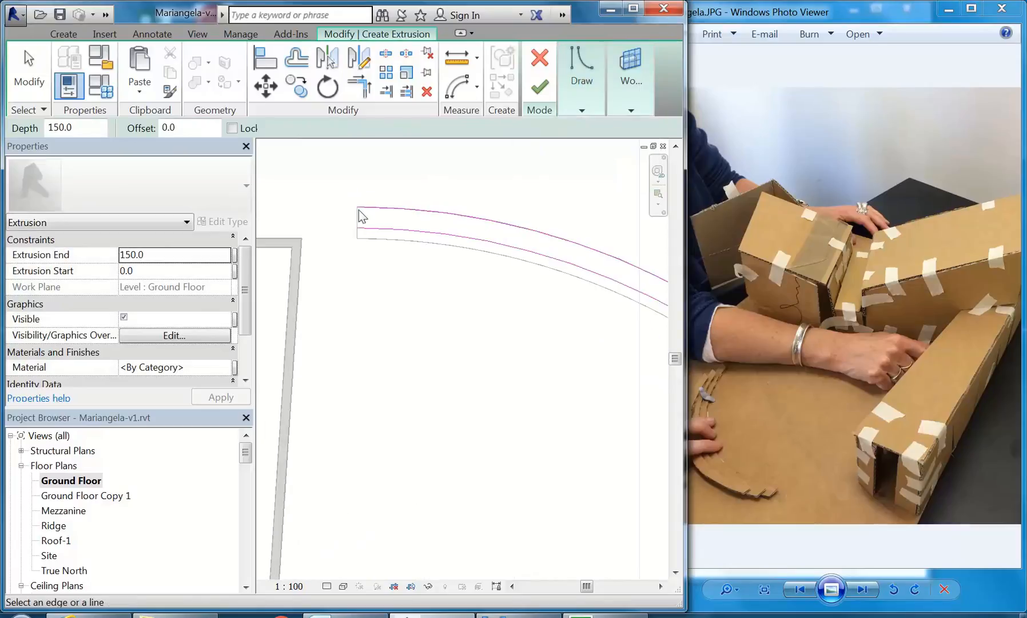
pyautogui.click(357, 226)
pyautogui.click(355, 84)
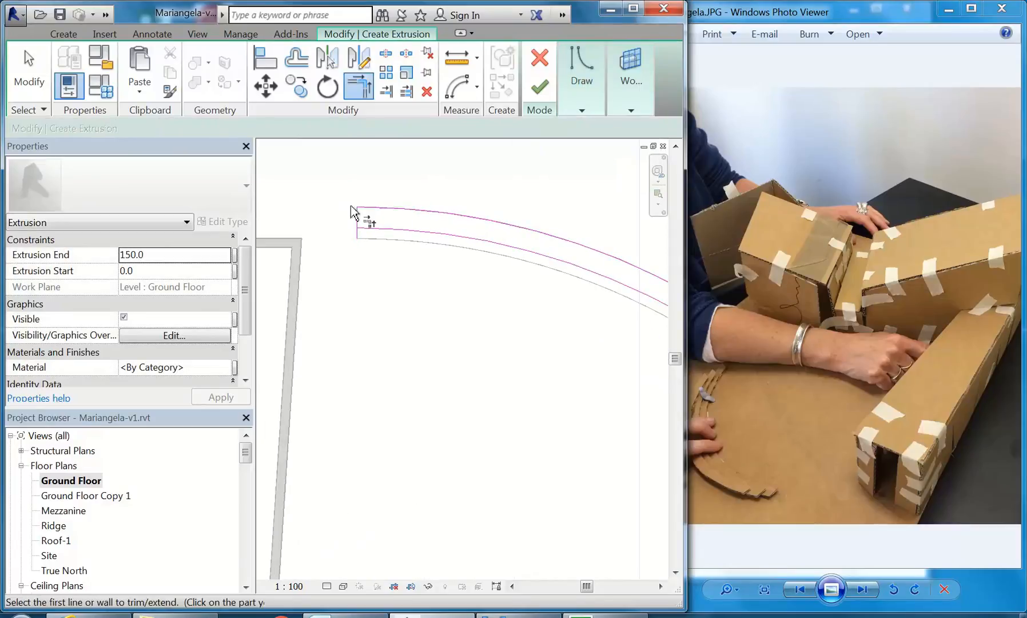
pyautogui.scroll(-3, 389, 235)
pyautogui.scroll(4, 525, 371)
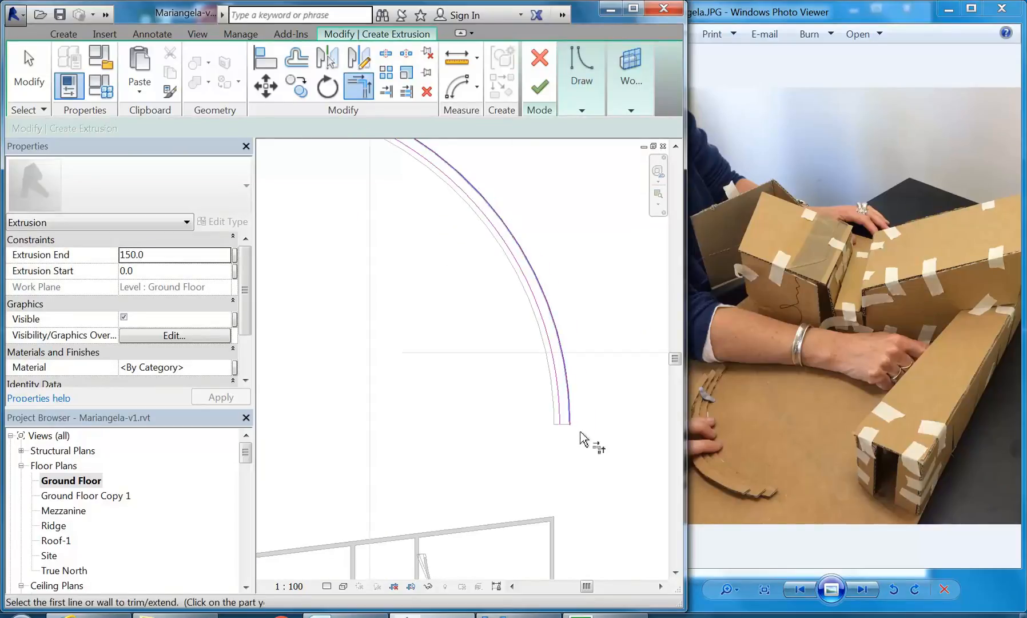
# - Add the end edge nearest the wing, trim it to the inner arc, and finish the second extrusion
pyautogui.click(581, 108)
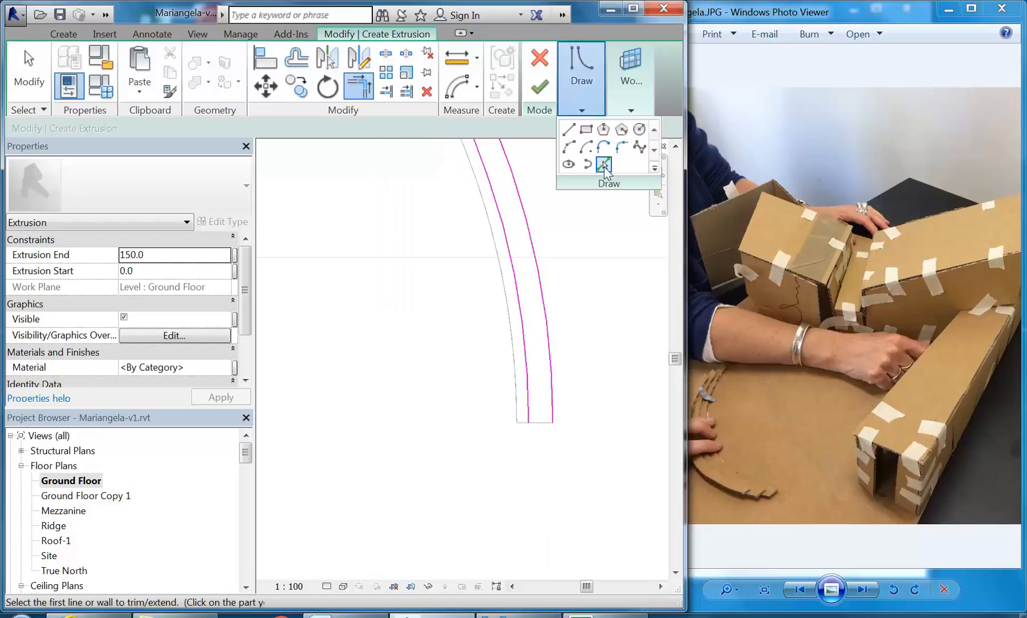
pyautogui.click(605, 165)
pyautogui.scroll(2, 535, 447)
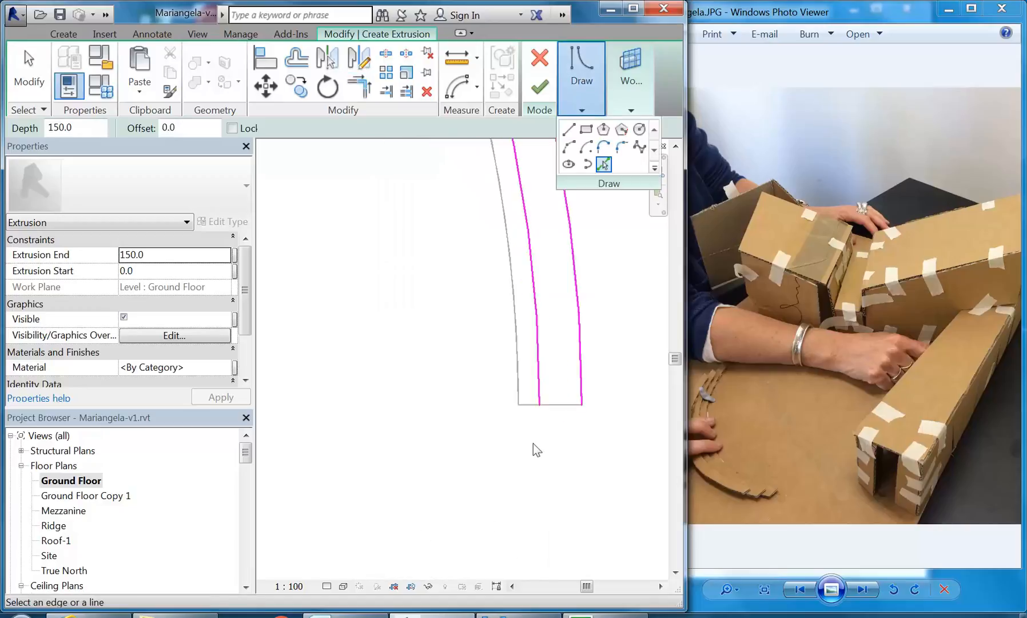
pyautogui.click(358, 86)
pyautogui.click(557, 405)
pyautogui.click(539, 382)
pyautogui.scroll(-4, 509, 400)
pyautogui.click(540, 87)
pyautogui.scroll(2, 400, 280)
pyautogui.click(399, 268)
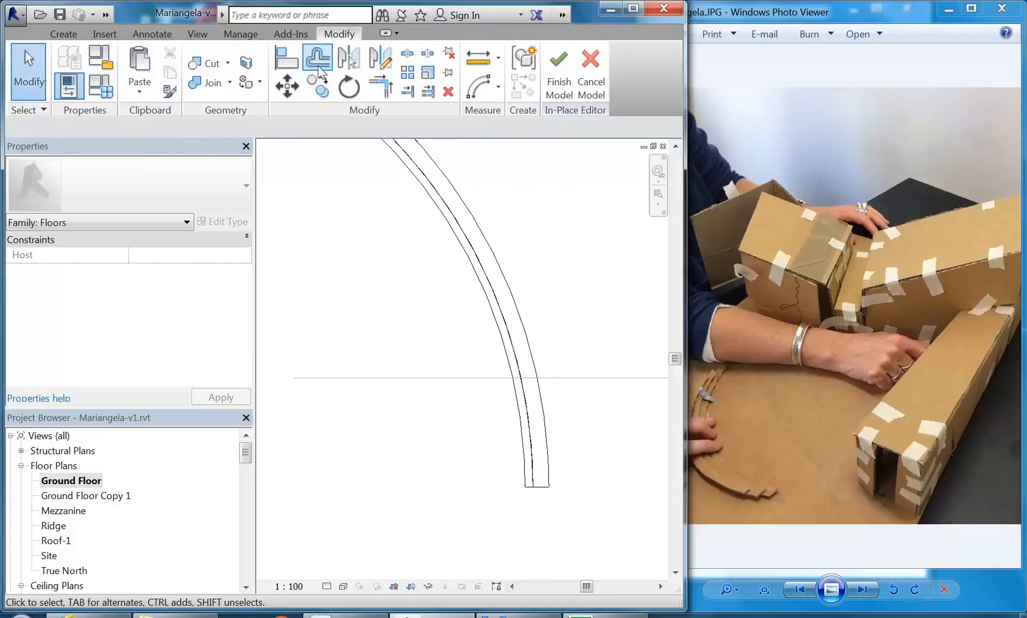
# - Start a third extrusion, pick the outer arc of the curved steps, and offset a copy of it 250 mm inward
pyautogui.click(74, 36)
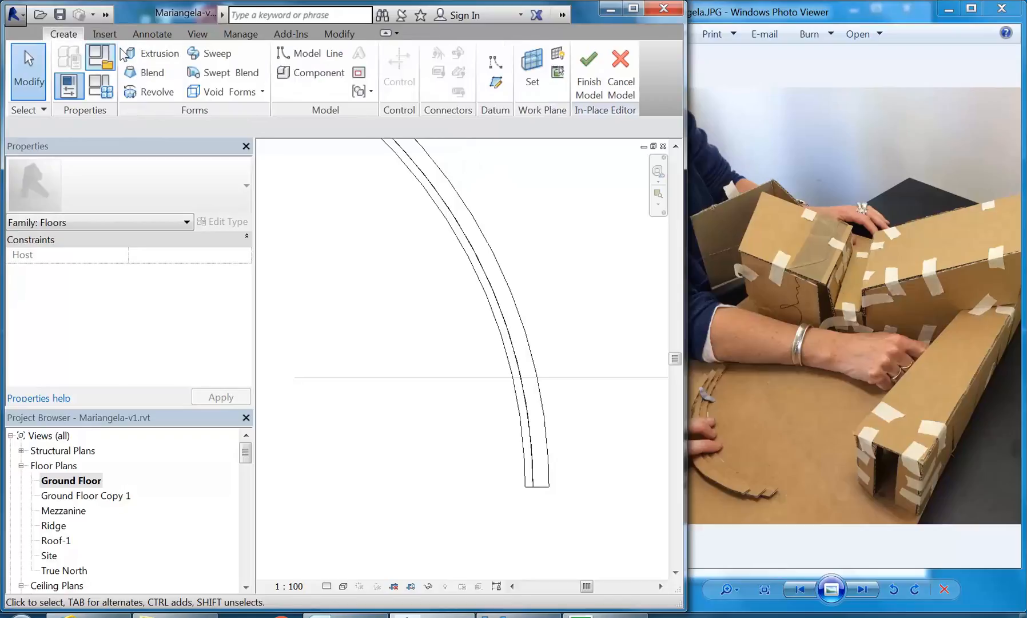
pyautogui.click(157, 52)
pyautogui.moveTo(578, 83)
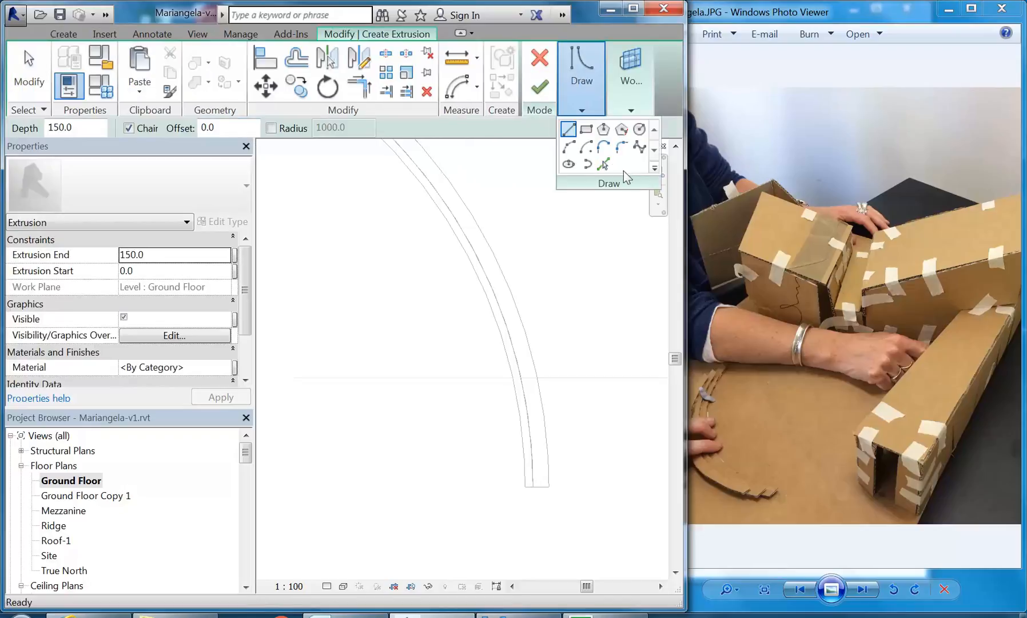
pyautogui.click(604, 164)
pyautogui.click(515, 304)
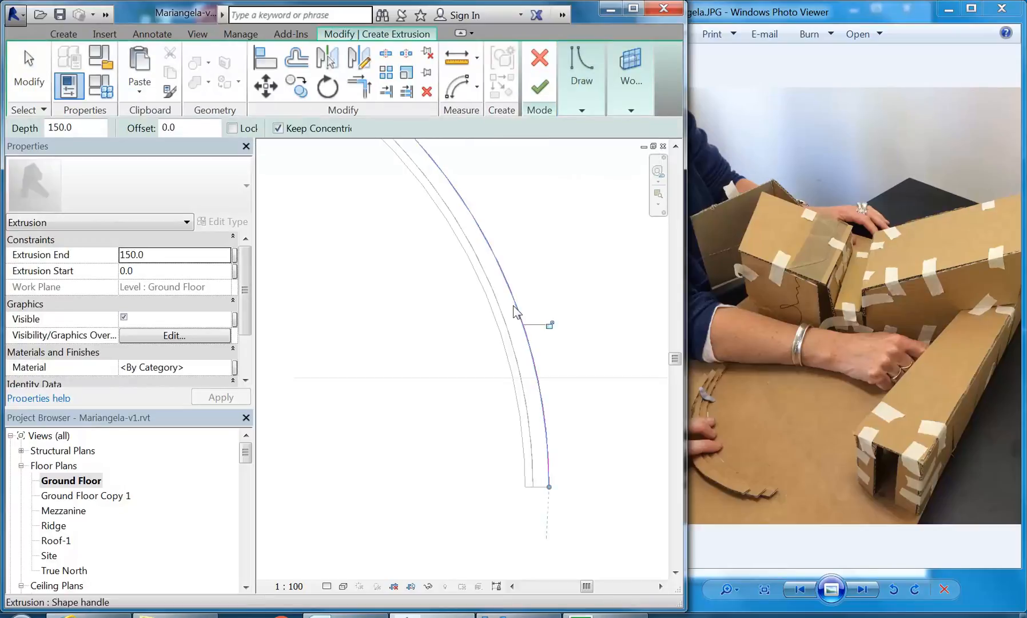
pyautogui.click(296, 58)
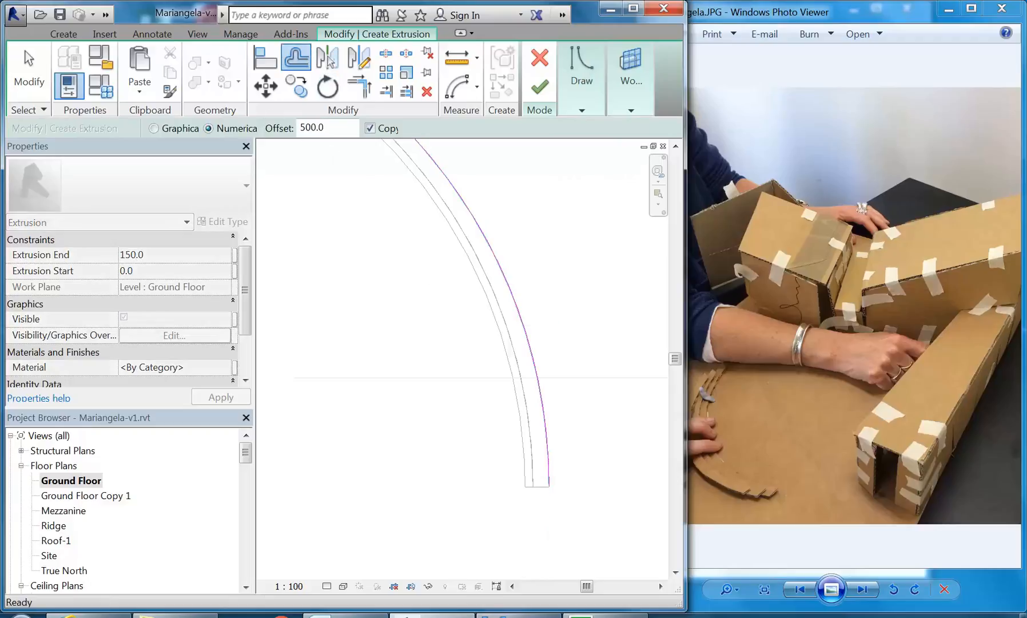
pyautogui.press('Return')
pyautogui.click(519, 317)
# - Add end lines to the third profile by picking the existing steps' end edges at both ends of the arc
pyautogui.moveTo(575, 94)
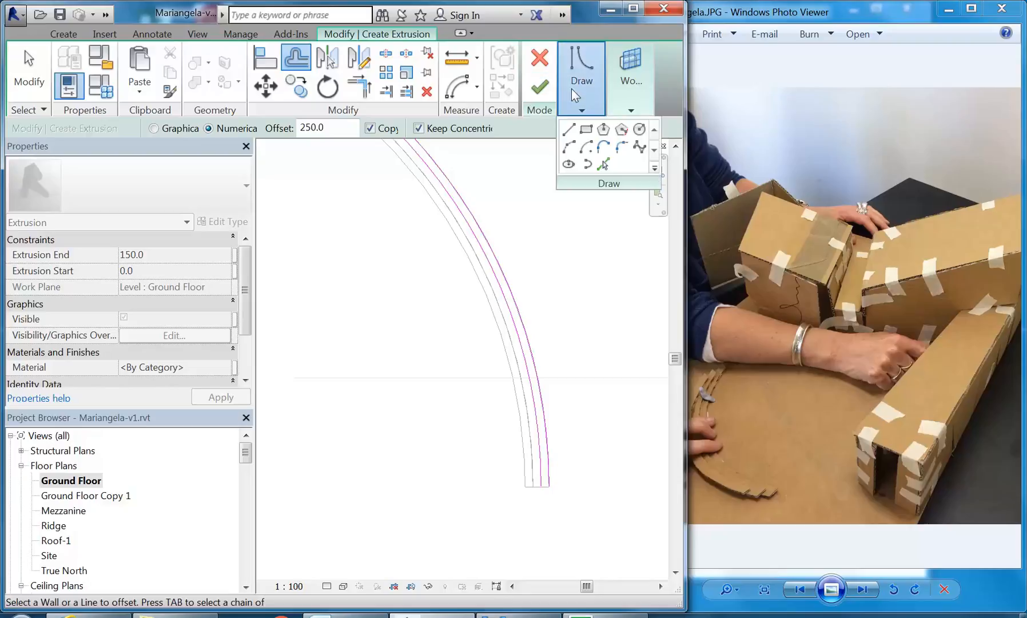
pyautogui.click(603, 165)
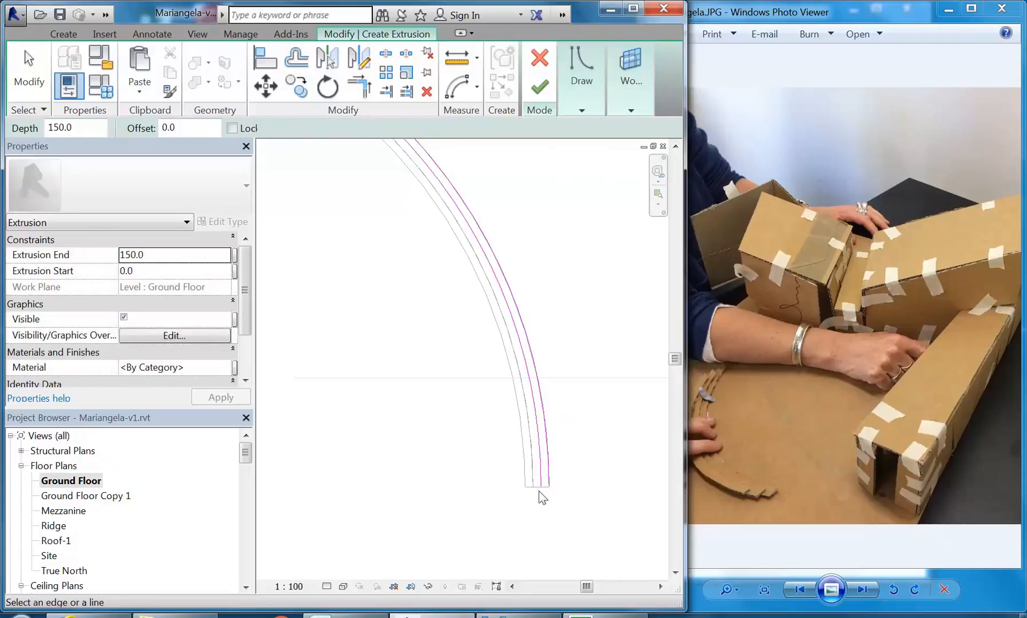
pyautogui.click(539, 486)
pyautogui.scroll(-3, 511, 395)
pyautogui.moveTo(509, 389); pyautogui.dragTo(592, 473, button='middle')
pyautogui.scroll(4, 355, 229)
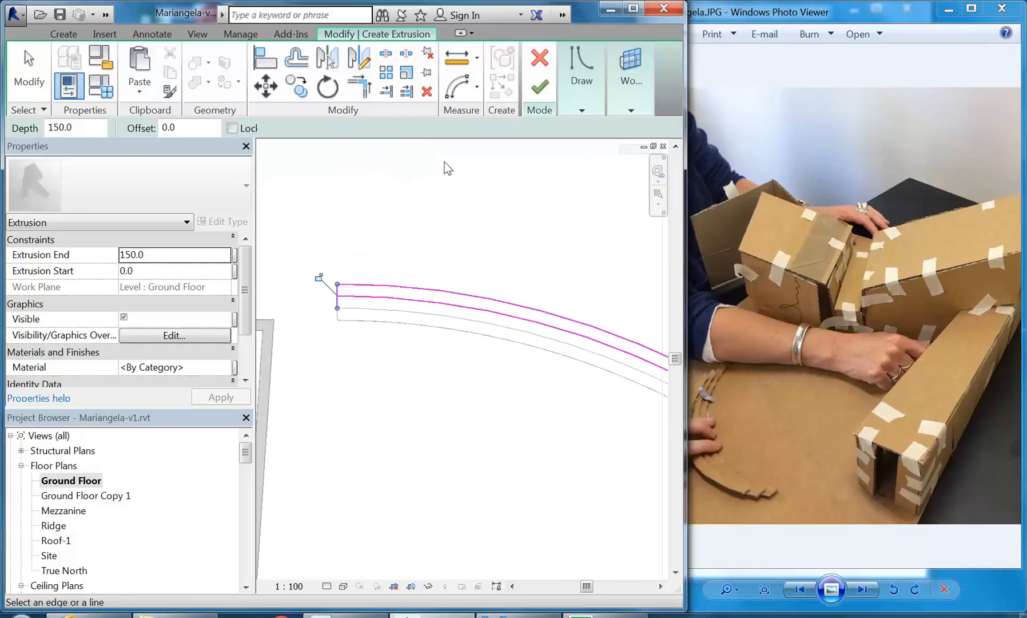
# - Trim both end lines to the third profile's inner arc and finish the extrusion
pyautogui.click(359, 86)
pyautogui.moveTo(355, 227); pyautogui.dragTo(390, 218, button='middle')
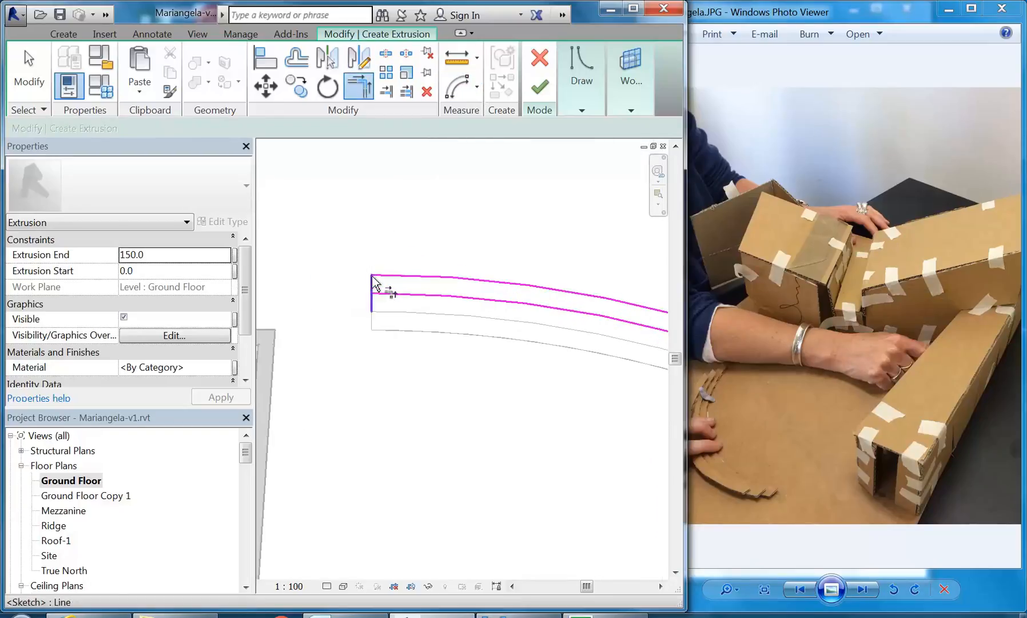
pyautogui.scroll(-5, 495, 355)
pyautogui.scroll(5, 601, 500)
pyautogui.click(625, 399)
pyautogui.click(610, 382)
pyautogui.scroll(-2, 525, 346)
pyautogui.moveTo(526, 346); pyautogui.dragTo(518, 444, button='middle')
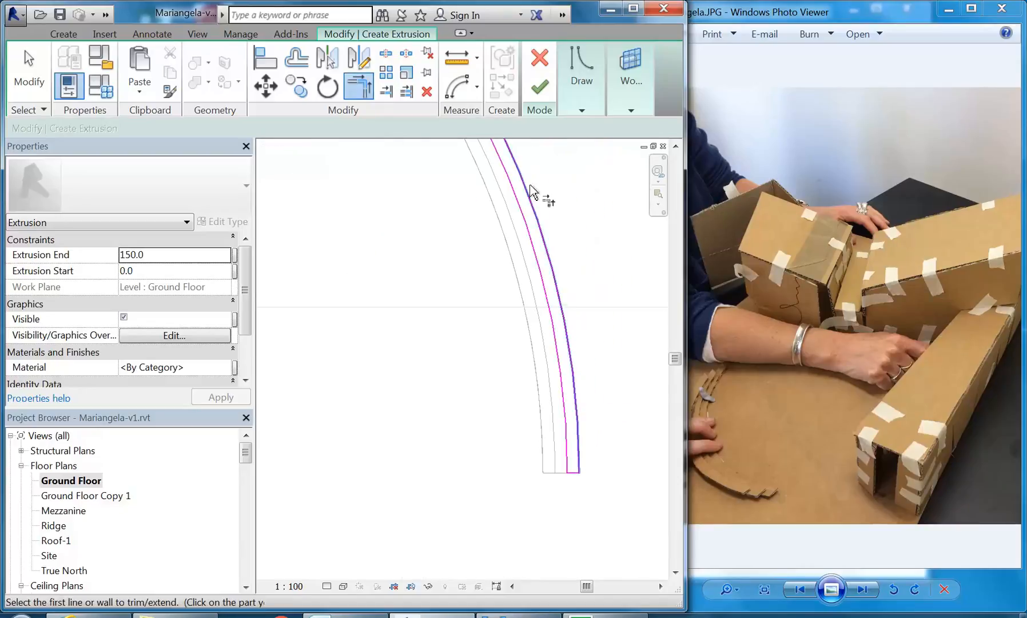
pyautogui.click(537, 102)
pyautogui.rightClick(394, 236)
pyautogui.click(426, 245)
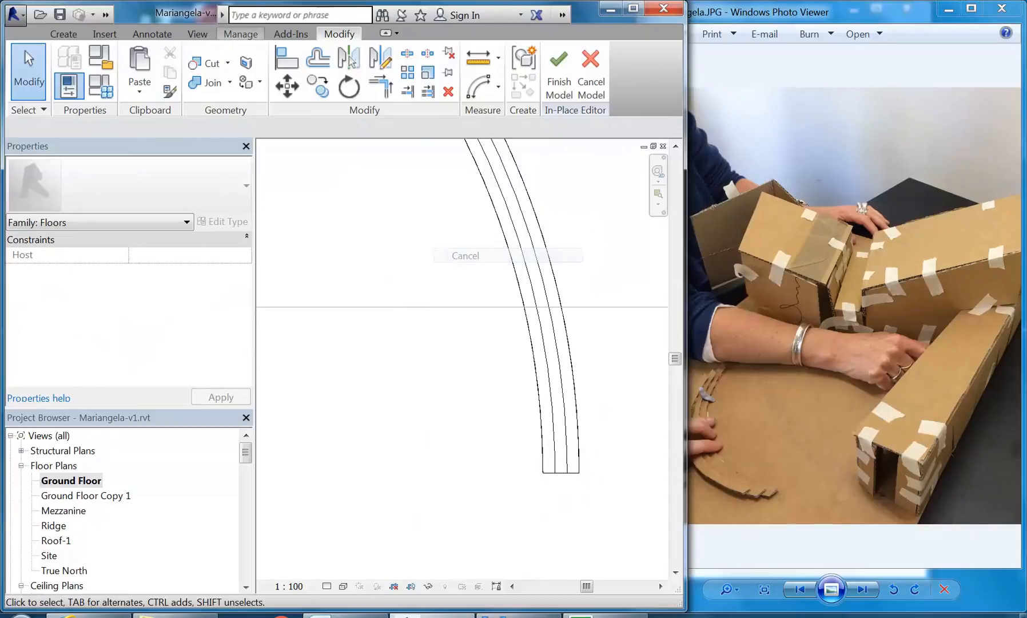
# - Open the default 3D view at one end of the three arc extrusions
pyautogui.click(105, 14)
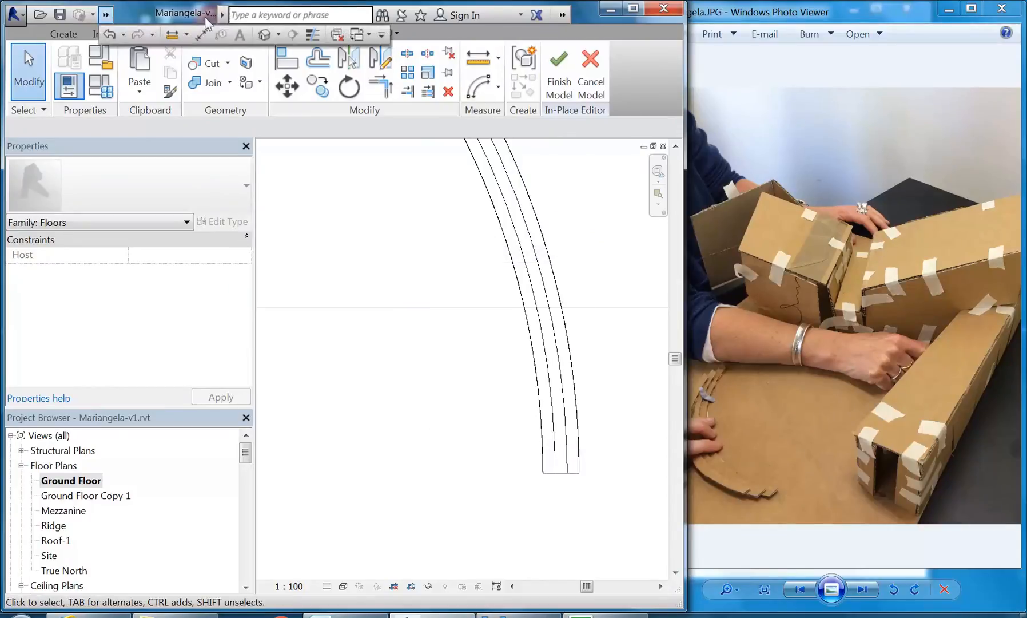
pyautogui.click(264, 35)
pyautogui.moveTo(494, 358); pyautogui.dragTo(532, 321, button='middle')
pyautogui.scroll(-5, 532, 321)
pyautogui.moveTo(467, 383)
pyautogui.mouseDown(button='middle')
pyautogui.moveTo(456, 387)
pyautogui.moveTo(477, 383)
pyautogui.mouseUp(button='middle')
pyautogui.scroll(2, 407, 318)
pyautogui.scroll(6, 406, 318)
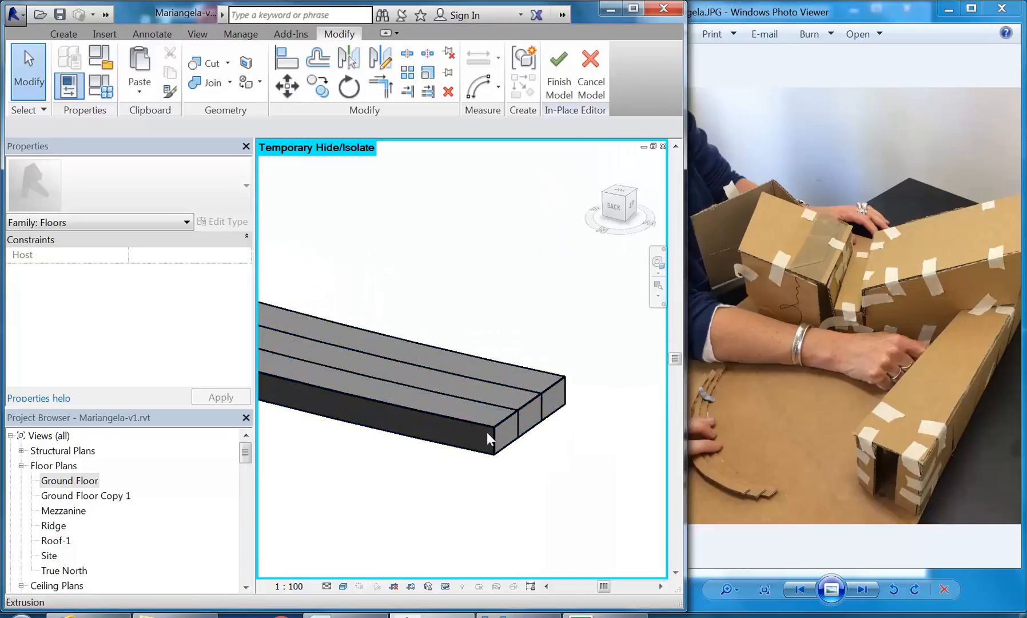
# - Raise the second step by setting its extrusion start to 150 mm and extrusion end to 300 mm
pyautogui.click(583, 356)
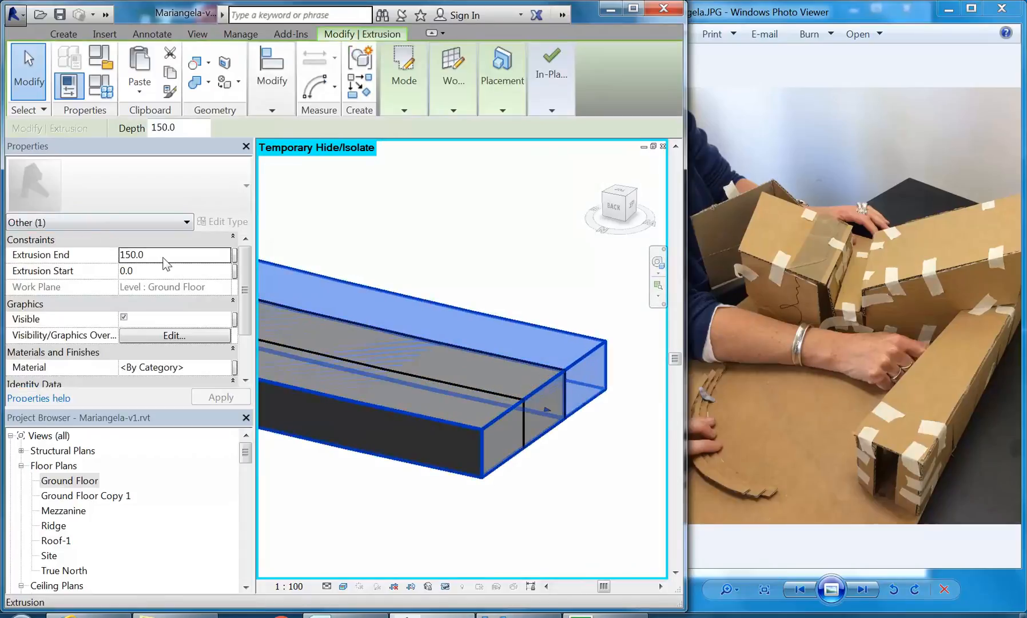
pyautogui.click(509, 277)
pyautogui.click(522, 362)
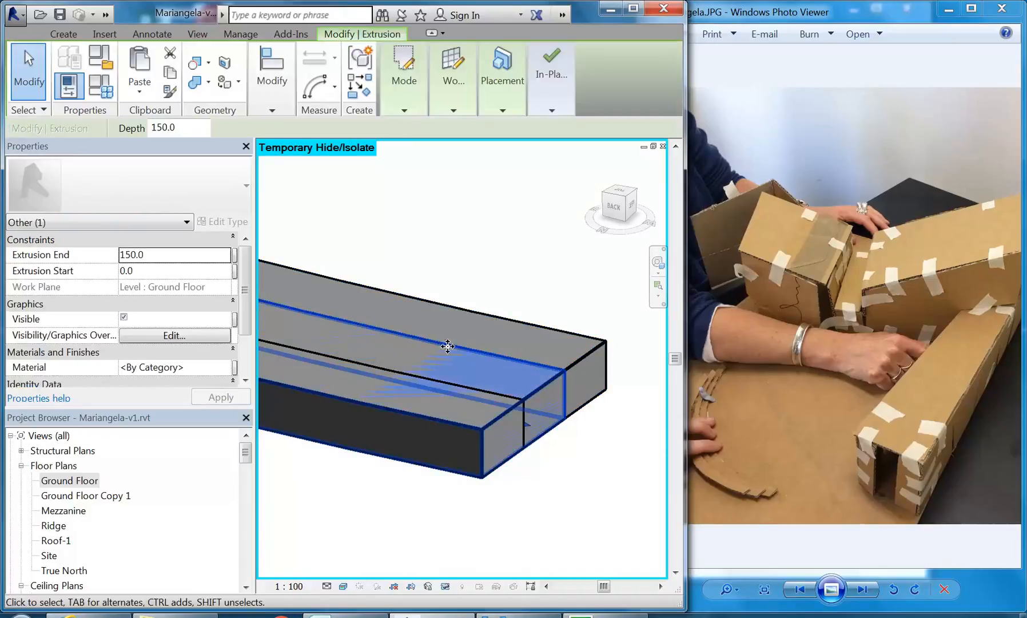
pyautogui.click(172, 271)
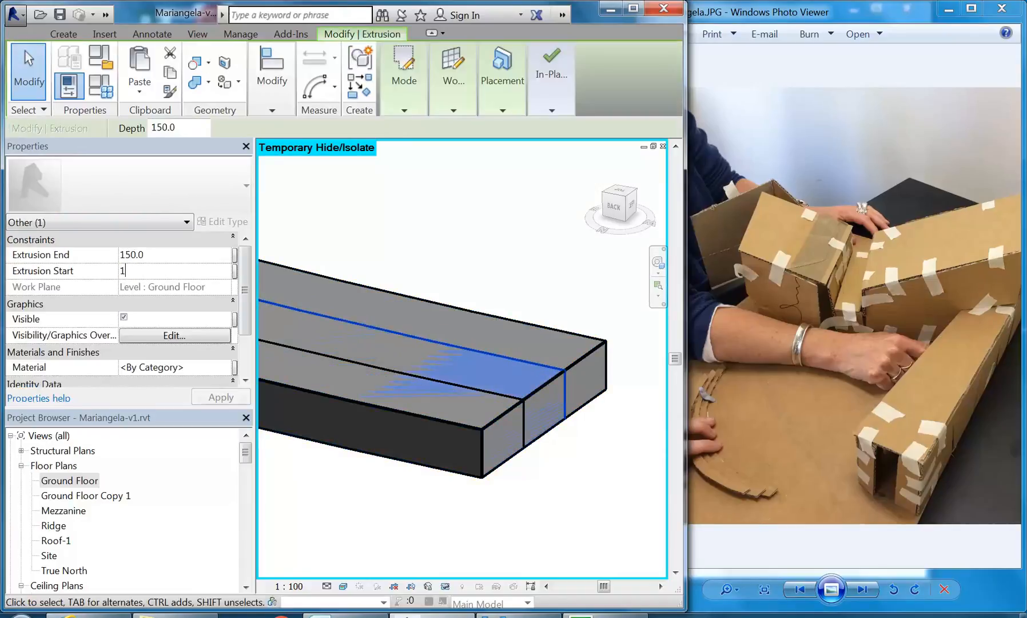
pyautogui.press('Return')
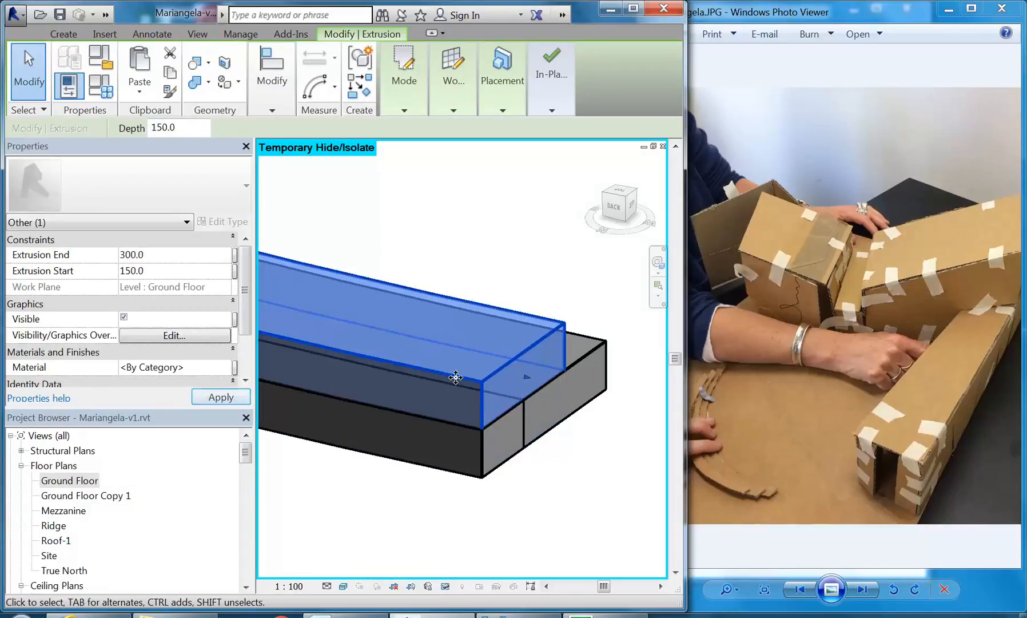
# - Raise the third, narrowest step by setting its extrusion start to 300 mm and extrusion end to 450 mm
pyautogui.click(522, 419)
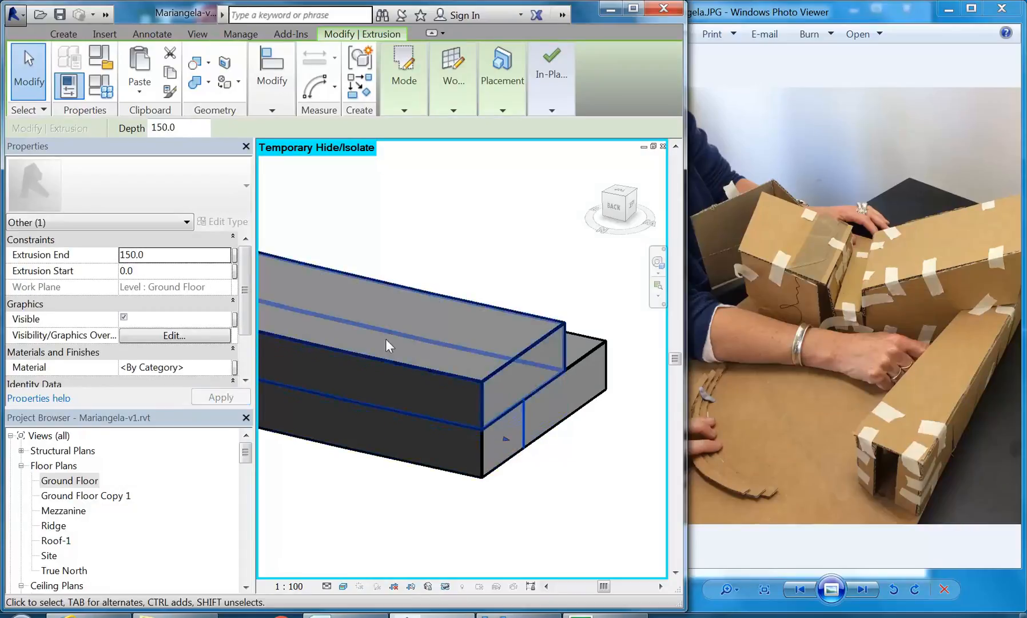
pyautogui.click(175, 271)
pyautogui.write('300')
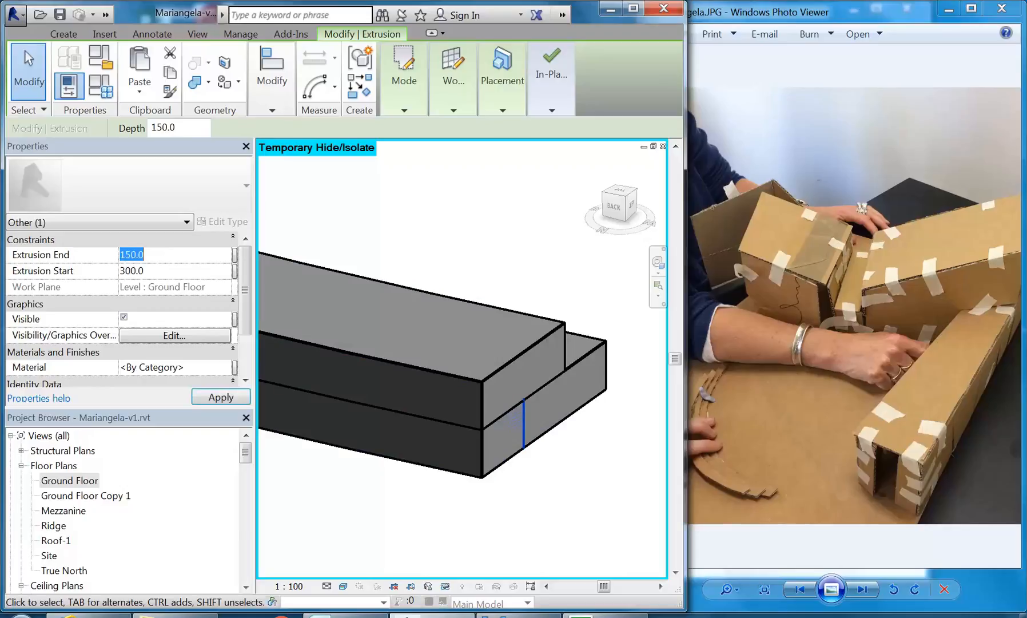
pyautogui.write('450')
pyautogui.press('Return')
pyautogui.click(438, 208)
pyautogui.scroll(-2, 453, 235)
pyautogui.moveTo(458, 244); pyautogui.dragTo(470, 274, button='middle')
pyautogui.scroll(2, 549, 303)
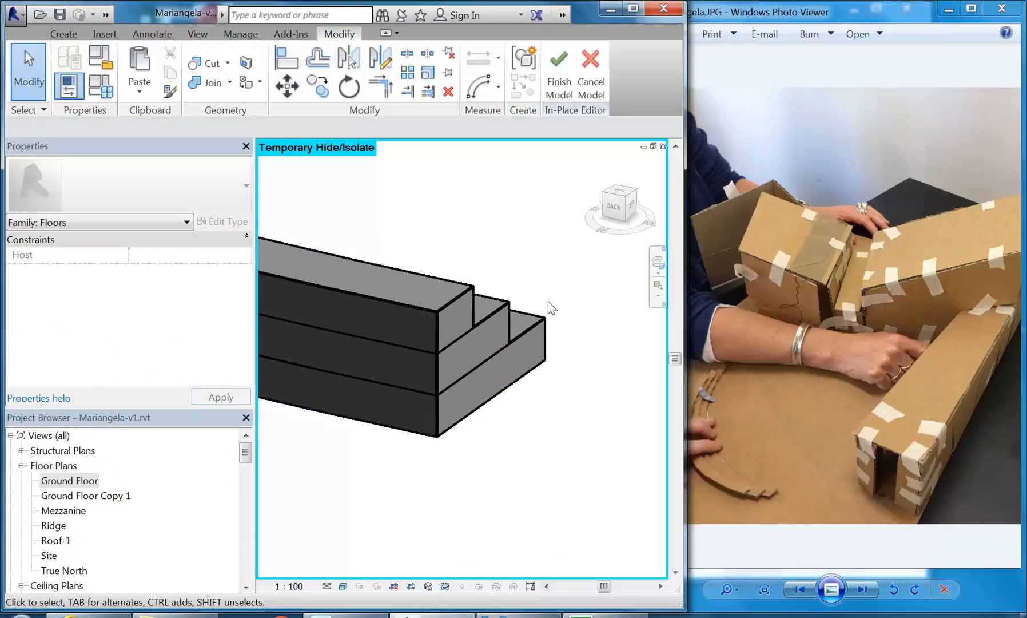
# - Join the geometry of the top step with the middle step, and the middle step with the bottom step
pyautogui.click(208, 83)
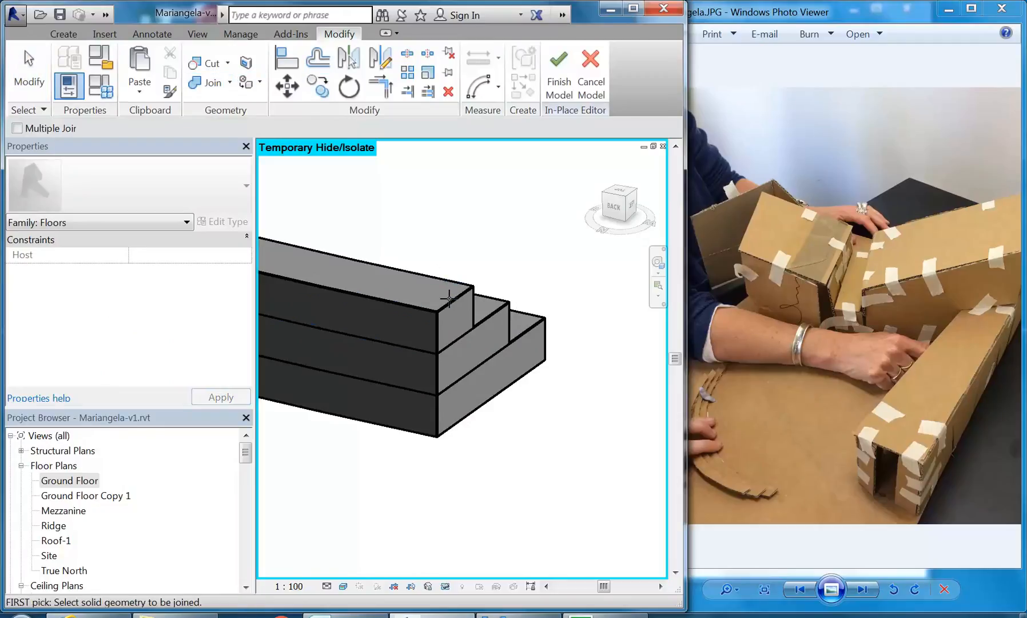
pyautogui.click(477, 307)
pyautogui.click(491, 316)
pyautogui.click(491, 316)
pyautogui.click(534, 326)
pyautogui.scroll(-2, 462, 232)
pyautogui.moveTo(474, 243); pyautogui.dragTo(499, 328, button='middle')
pyautogui.rightClick(452, 249)
pyautogui.click(503, 269)
# - Check the joined curved steps against the building masses and finish the in-place model
pyautogui.scroll(-3, 504, 268)
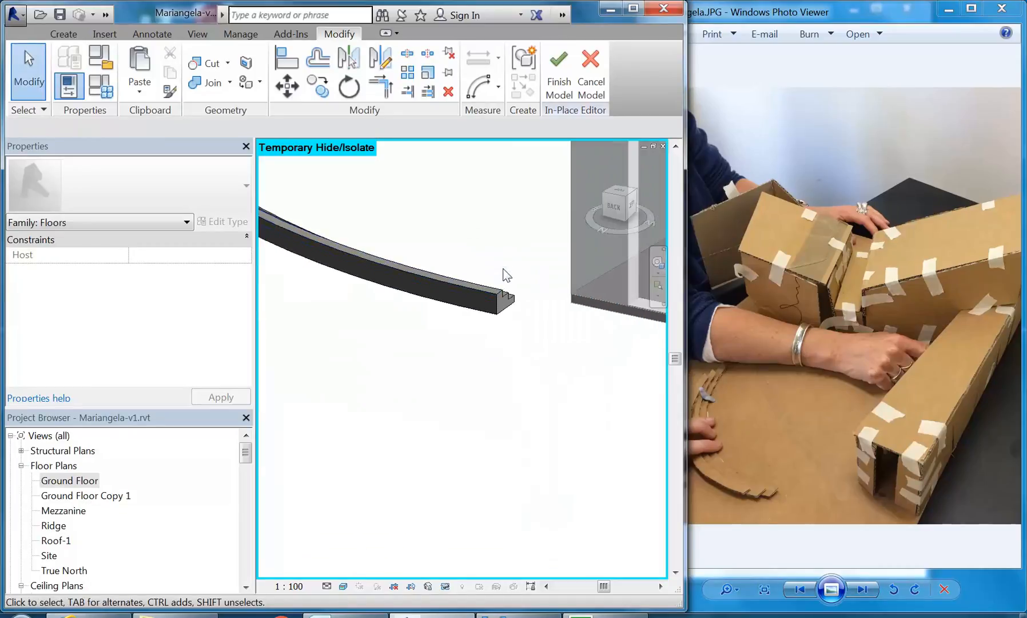
pyautogui.keyDown('shift'); pyautogui.moveTo(425, 314); pyautogui.dragTo(439, 408, button='middle'); pyautogui.keyUp('shift')
pyautogui.scroll(-2, 362, 365)
pyautogui.scroll(-1, 455, 328)
pyautogui.moveTo(454, 329); pyautogui.dragTo(333, 446, button='middle')
pyautogui.scroll(-1, 409, 357)
pyautogui.moveTo(411, 361); pyautogui.dragTo(376, 393, button='middle')
pyautogui.scroll(-2, 474, 334)
pyautogui.moveTo(474, 333)
pyautogui.mouseDown(button='middle')
pyautogui.moveTo(339, 408)
pyautogui.moveTo(486, 383)
pyautogui.moveTo(422, 341)
pyautogui.moveTo(473, 325)
pyautogui.mouseUp(button='middle')
pyautogui.moveTo(393, 333); pyautogui.dragTo(433, 342, button='middle')
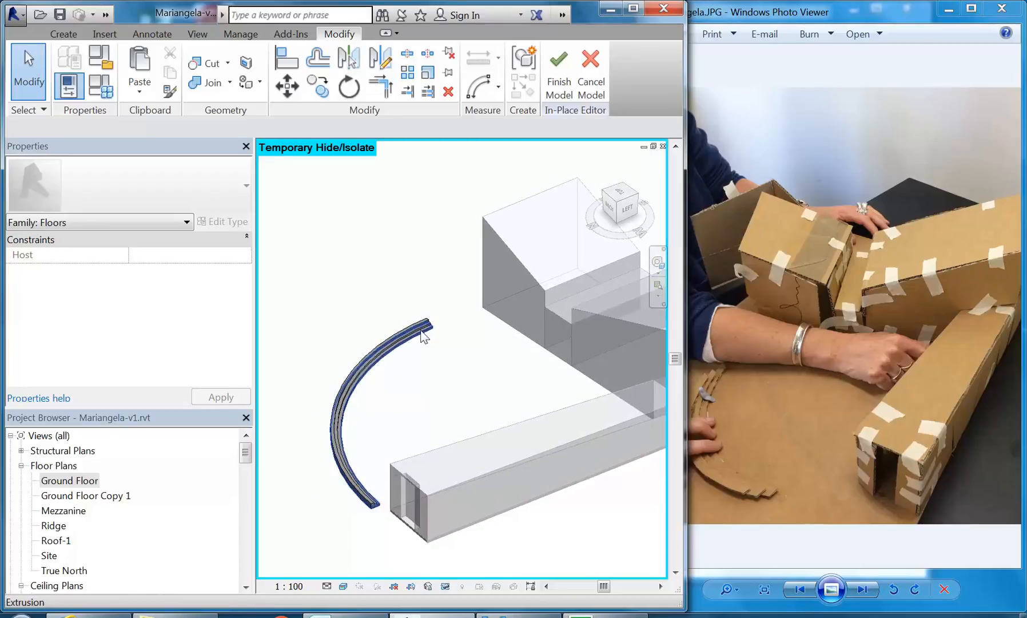
pyautogui.scroll(-1, 514, 329)
pyautogui.click(558, 72)
# - Examine the finished curved steps together with the building masses from several sides
pyautogui.moveTo(389, 303); pyautogui.dragTo(369, 307, button='middle')
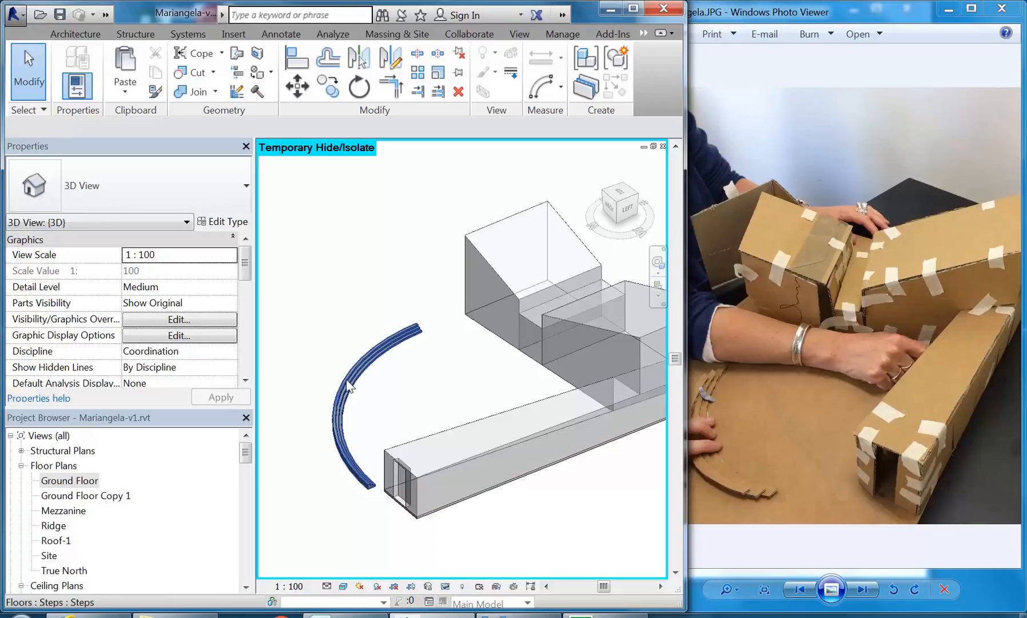
pyautogui.moveTo(445, 402); pyautogui.dragTo(541, 388, button='middle')
pyautogui.keyDown('shift'); pyautogui.moveTo(496, 429); pyautogui.dragTo(533, 394, button='middle'); pyautogui.keyUp('shift')
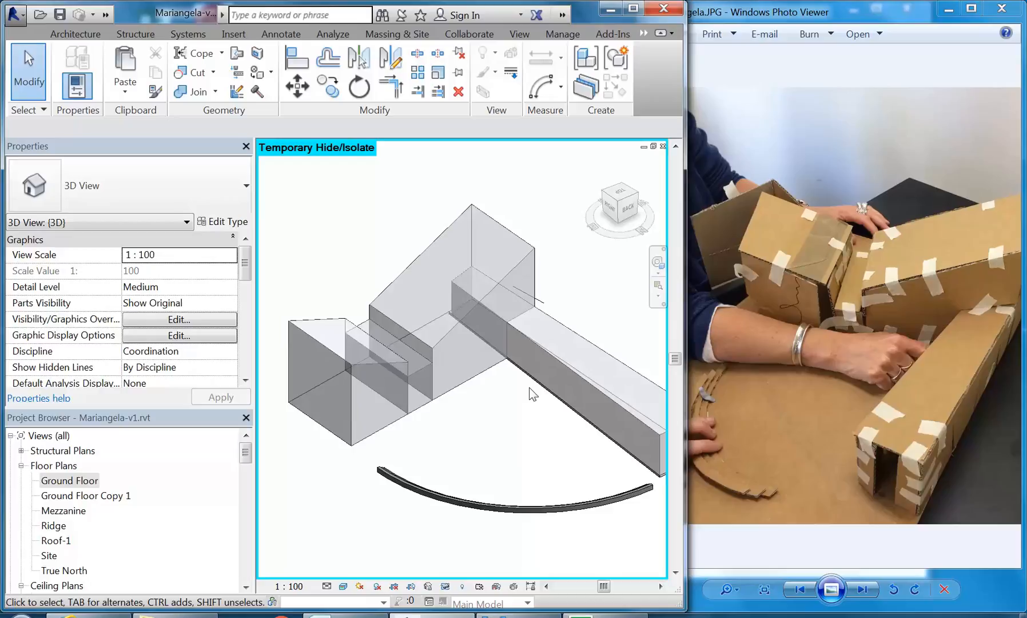
pyautogui.keyDown('shift'); pyautogui.moveTo(532, 393); pyautogui.dragTo(314, 419, button='middle'); pyautogui.keyUp('shift')
pyautogui.moveTo(400, 440); pyautogui.dragTo(301, 444, button='middle')
pyautogui.scroll(-1, 488, 395)
pyautogui.moveTo(497, 408); pyautogui.dragTo(383, 537, button='middle')
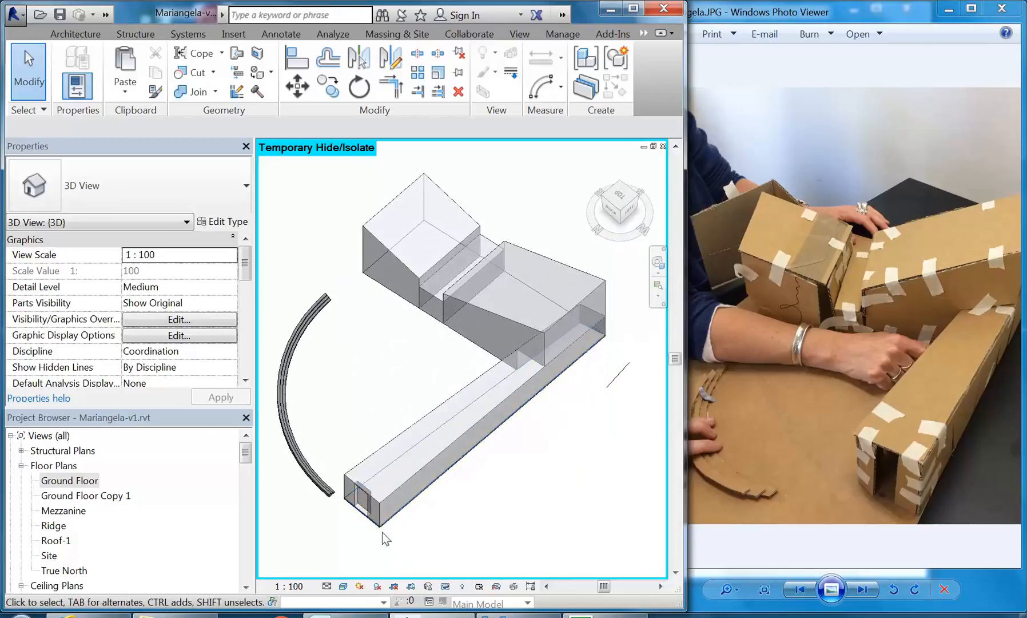
# - Open the 3D No Massing view, compare it with 3D Massing Only, and return to 3D No Massing
pyautogui.click(85, 483)
pyautogui.scroll(-2, 86, 489)
pyautogui.scroll(-1, 80, 498)
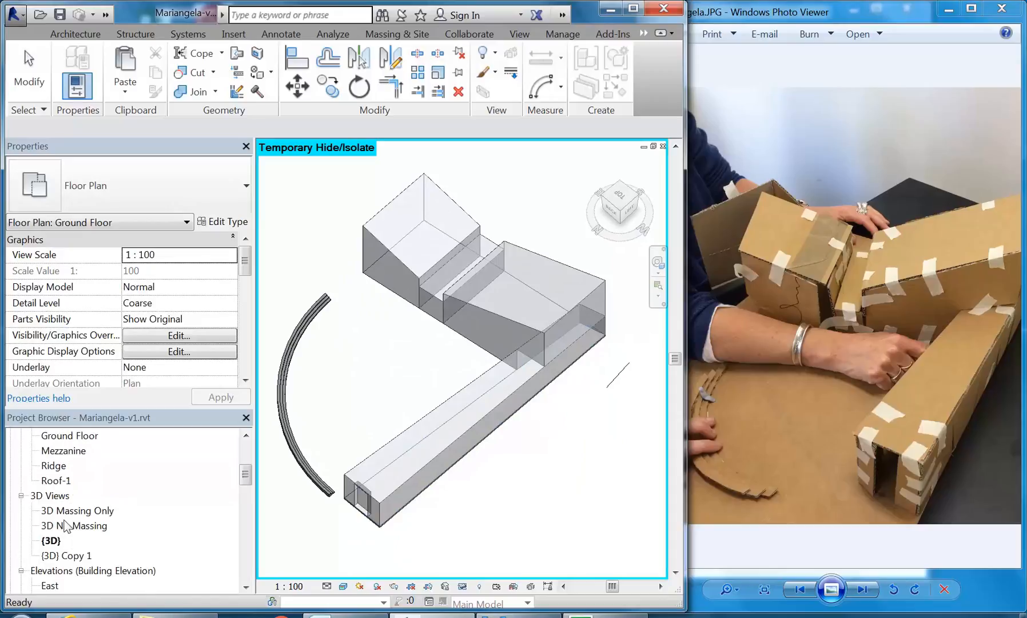
pyautogui.click(72, 510)
pyautogui.doubleClick(74, 525)
pyautogui.moveTo(430, 458)
pyautogui.keyDown('shift'); pyautogui.mouseDown(button='middle')
pyautogui.moveTo(457, 447)
pyautogui.moveTo(434, 450)
pyautogui.mouseUp(button='middle'); pyautogui.keyUp('shift')
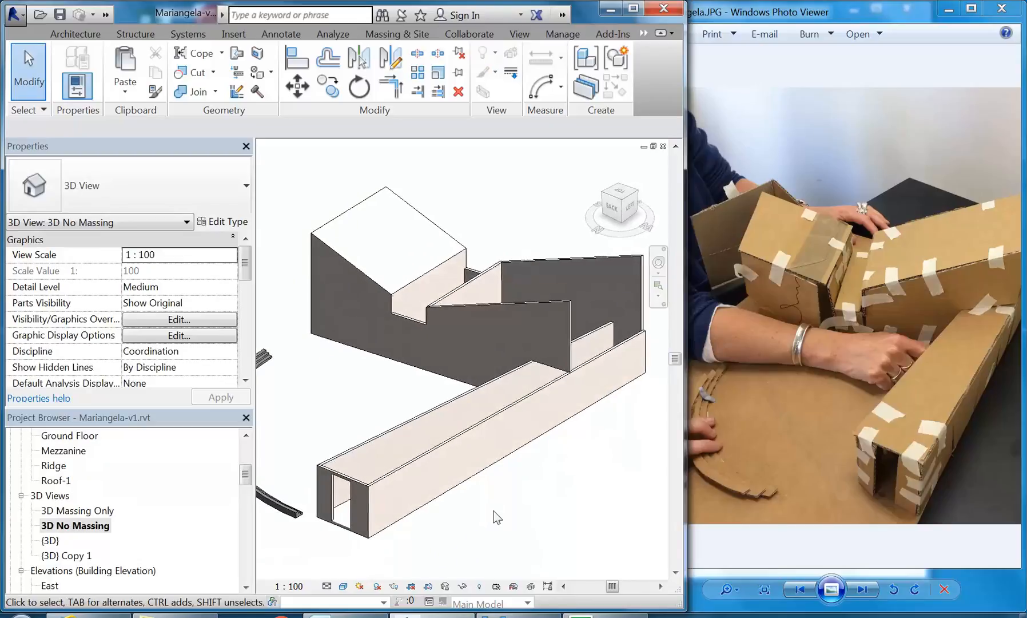
pyautogui.doubleClick(74, 510)
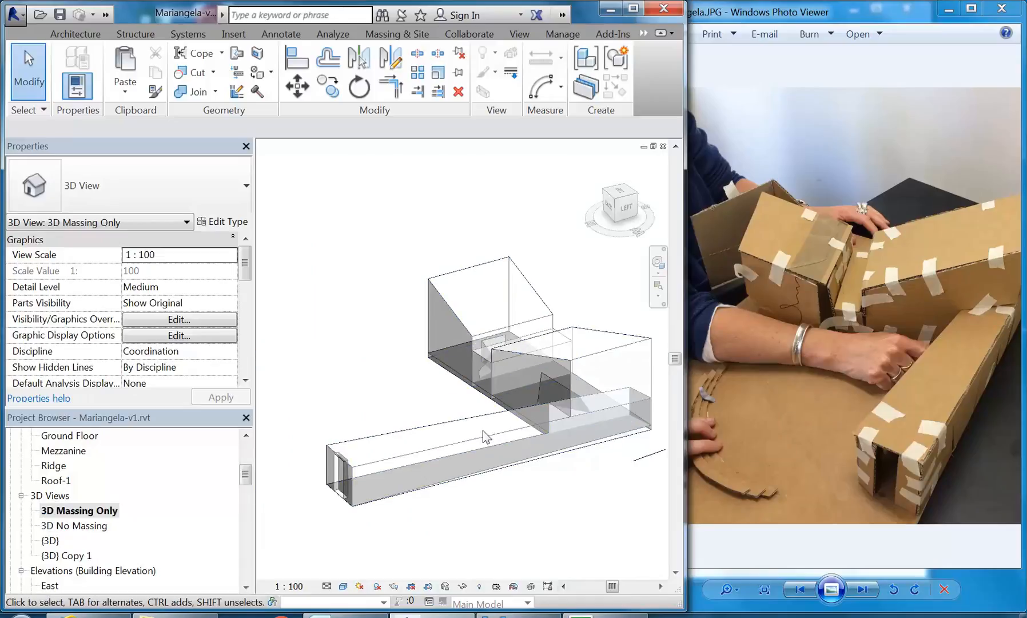
pyautogui.doubleClick(89, 526)
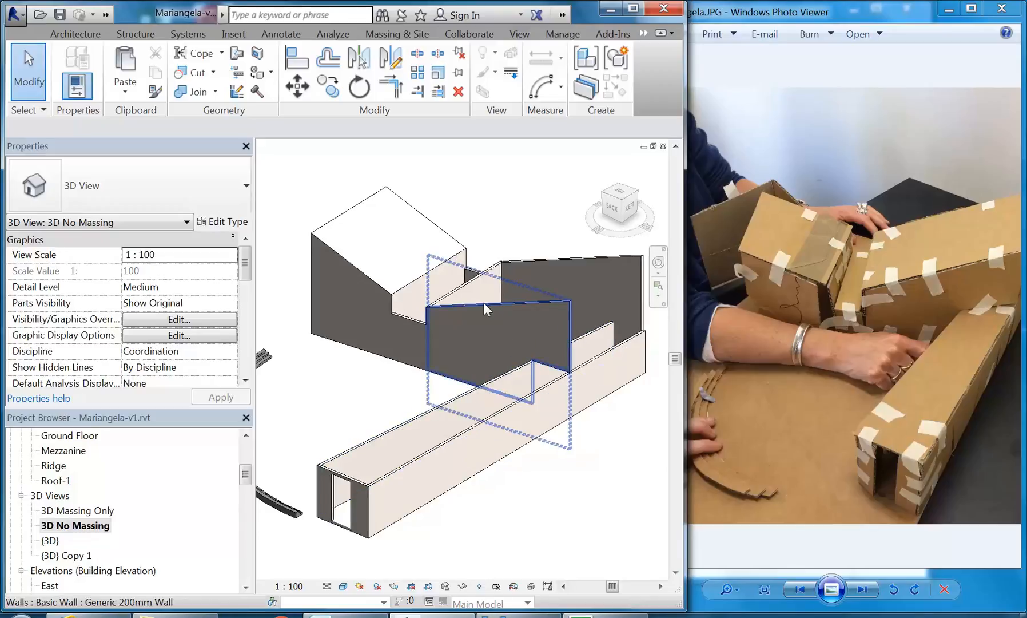
pyautogui.moveTo(360, 418); pyautogui.dragTo(376, 412, button='middle')
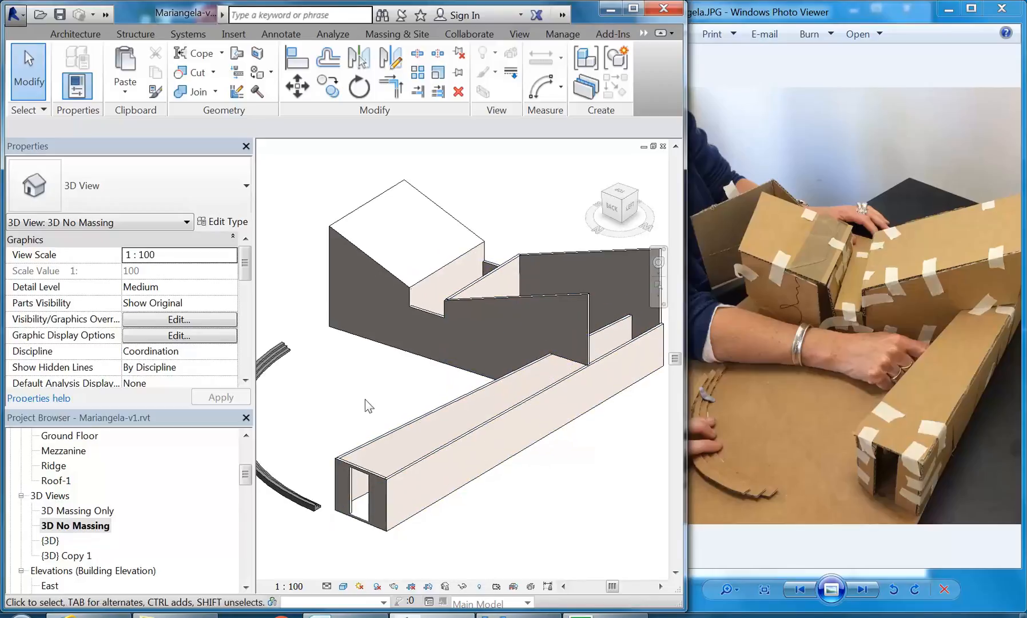